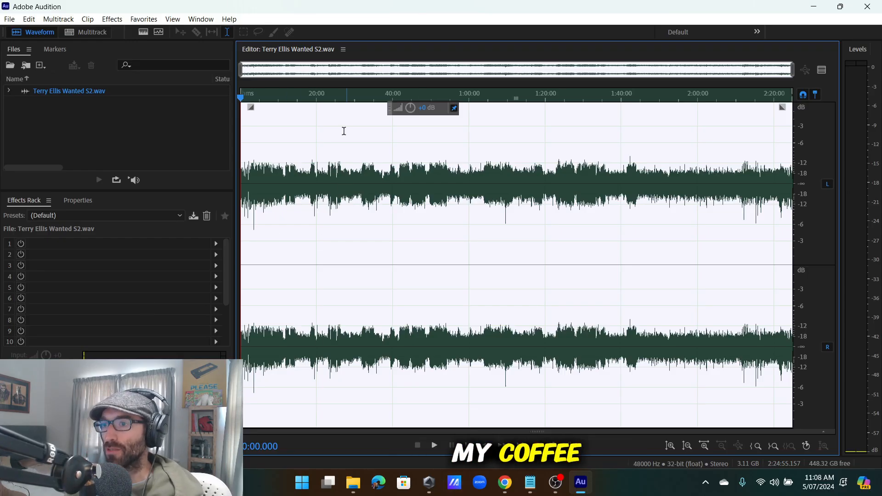
# Deselect the audio, return the playhead to 0:00, and play the interview from the beginning.
pyautogui.scroll(12, 337, 188)
pyautogui.moveTo(326, 227); pyautogui.dragTo(1, 234)
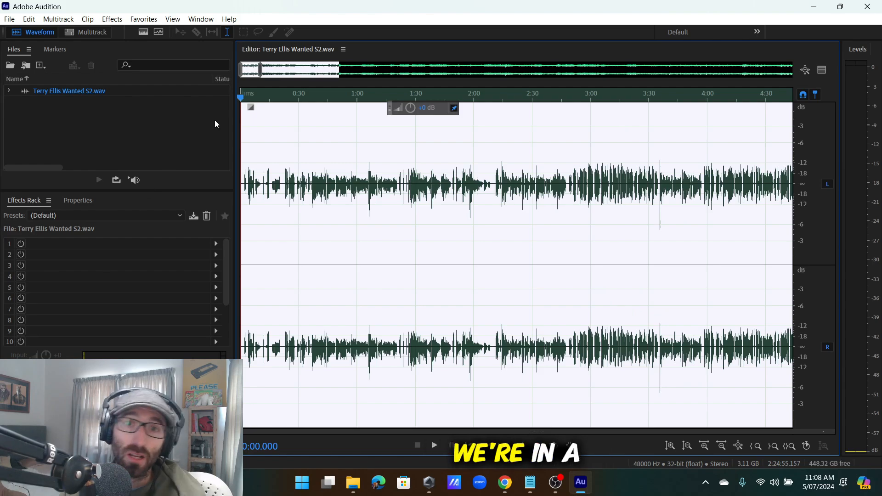
pyautogui.click(293, 221)
pyautogui.scroll(4, 276, 218)
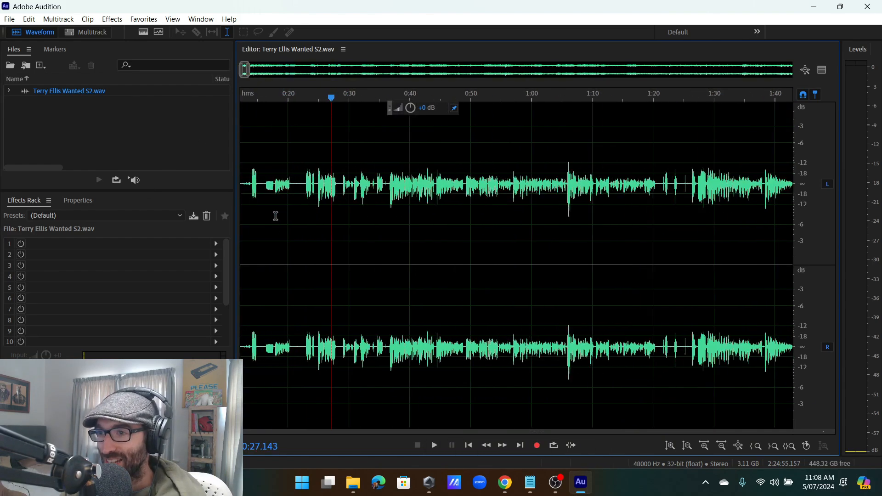
pyautogui.scroll(-8, 301, 225)
pyautogui.scroll(7, 298, 217)
pyautogui.moveTo(298, 218); pyautogui.dragTo(1, 237)
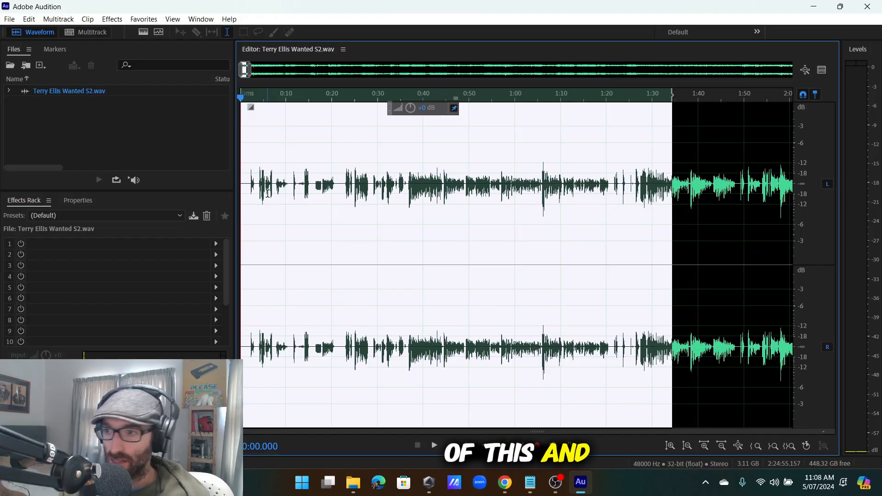
pyautogui.click(250, 193)
pyautogui.press('space')
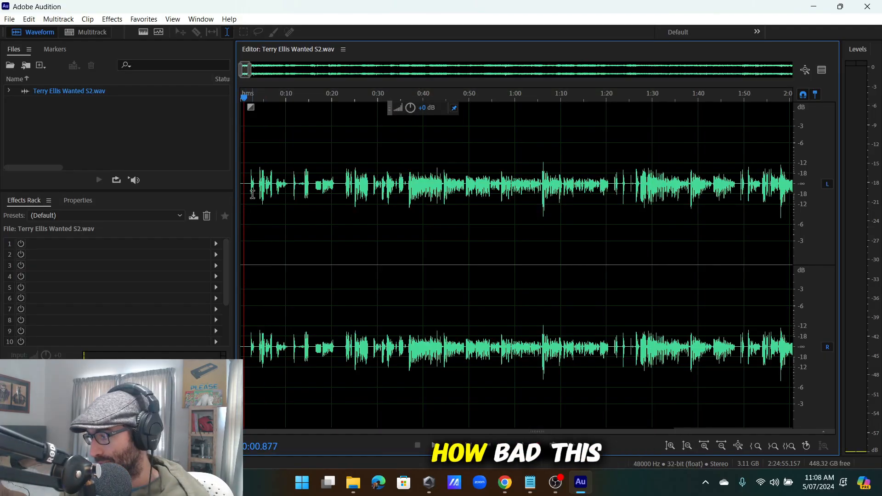
pyautogui.press('space')
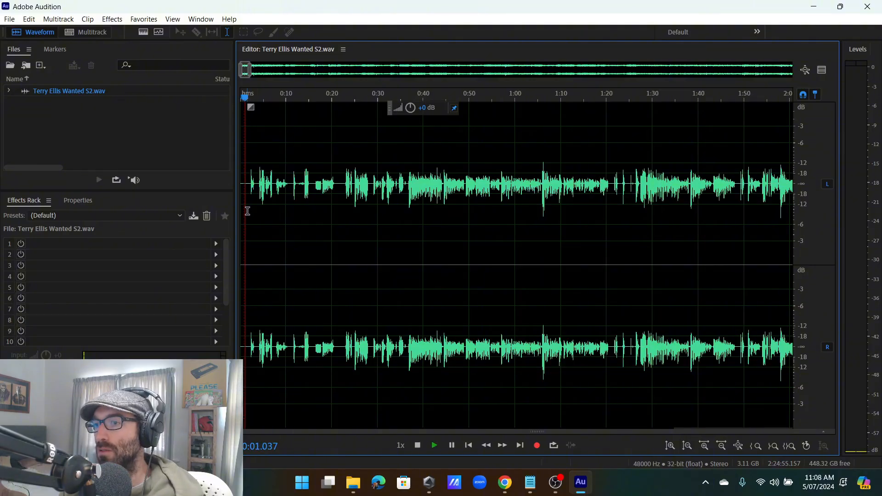
pyautogui.scroll(3, 251, 203)
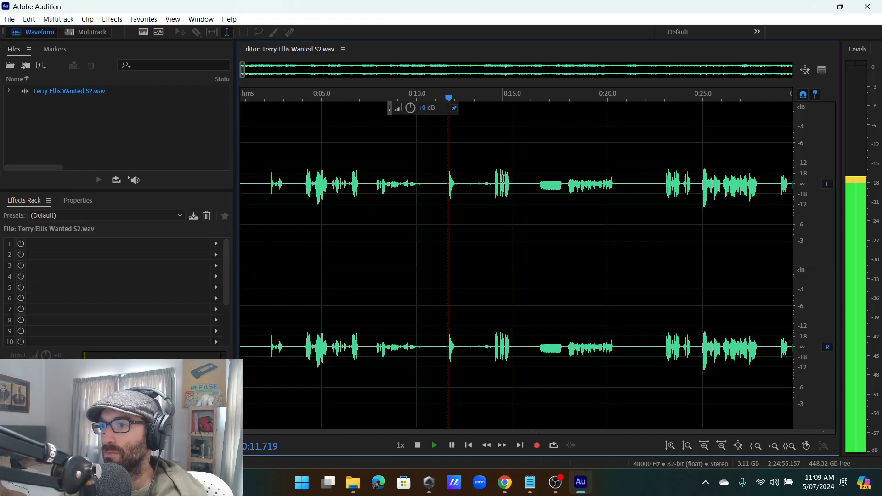
# Audition the pauses near 0:14, 0:18 and 0:35, then park the playhead at 0:36.820.
pyautogui.click(492, 179)
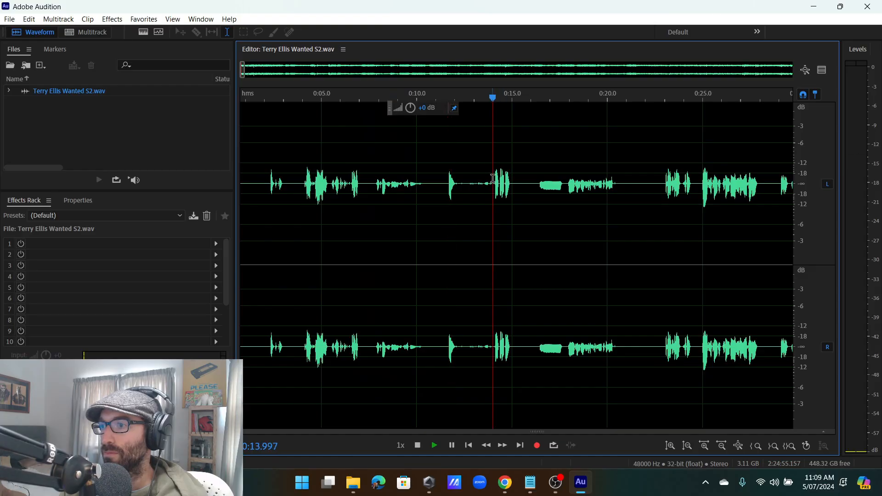
pyautogui.click(565, 183)
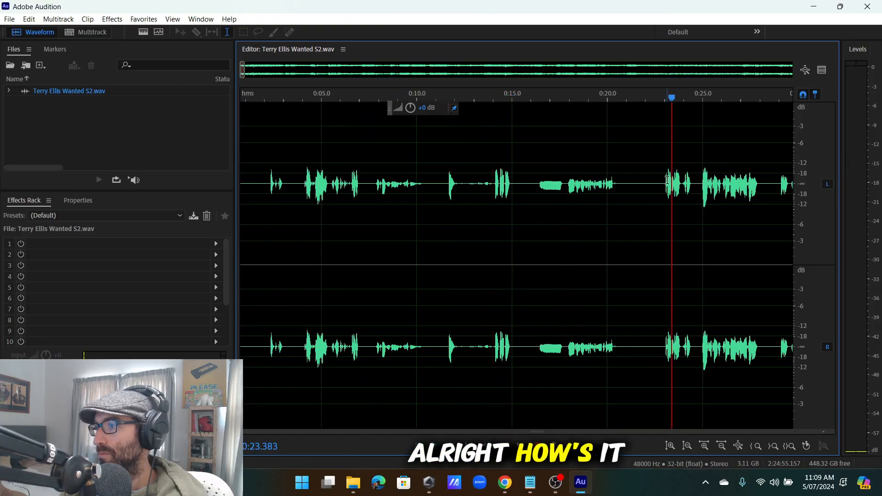
pyautogui.press('\\')
pyautogui.scroll(4, 264, 207)
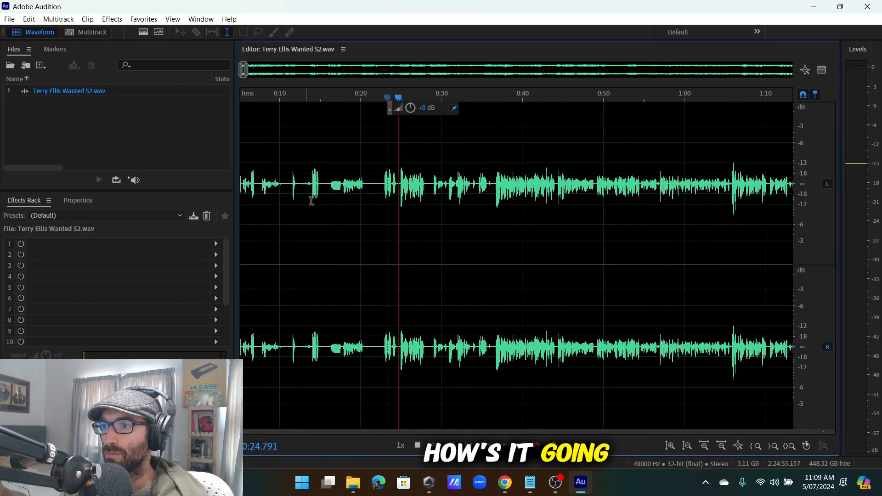
pyautogui.scroll(3, 473, 187)
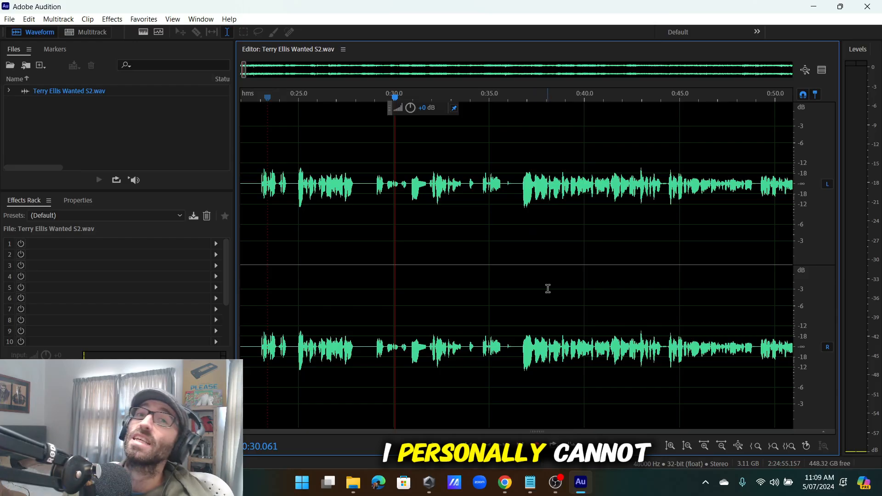
pyautogui.click(493, 184)
pyautogui.click(485, 184)
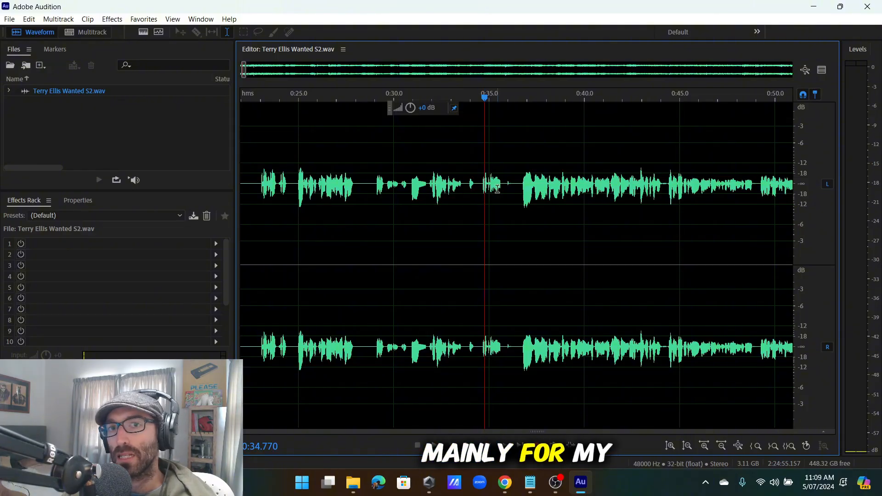
pyautogui.click(484, 195)
pyautogui.click(524, 192)
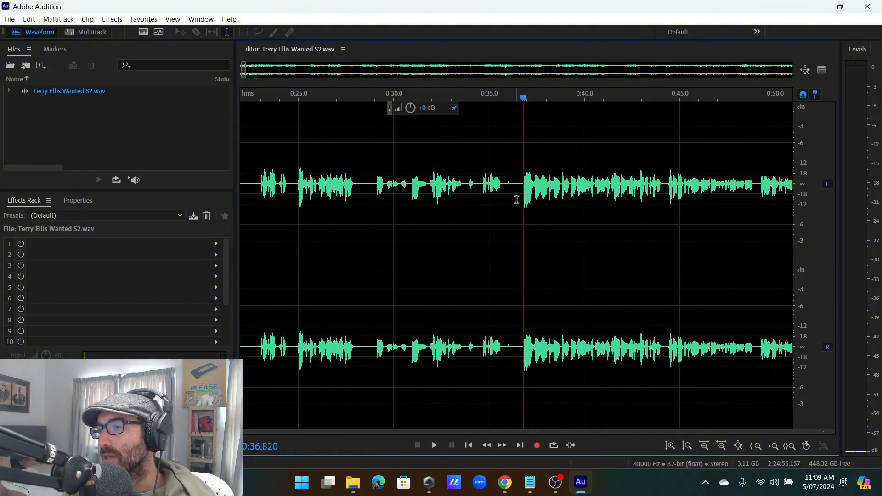
pyautogui.scroll(-3, 515, 201)
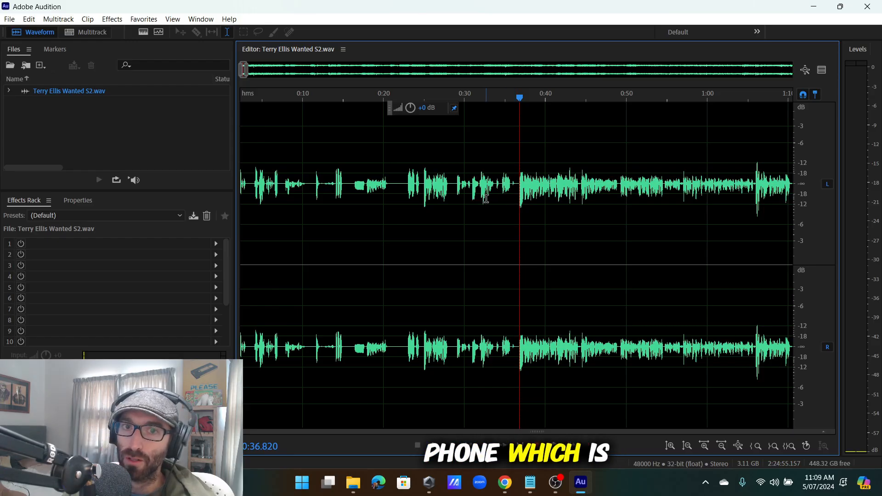
pyautogui.scroll(3, 522, 184)
pyautogui.click(510, 193)
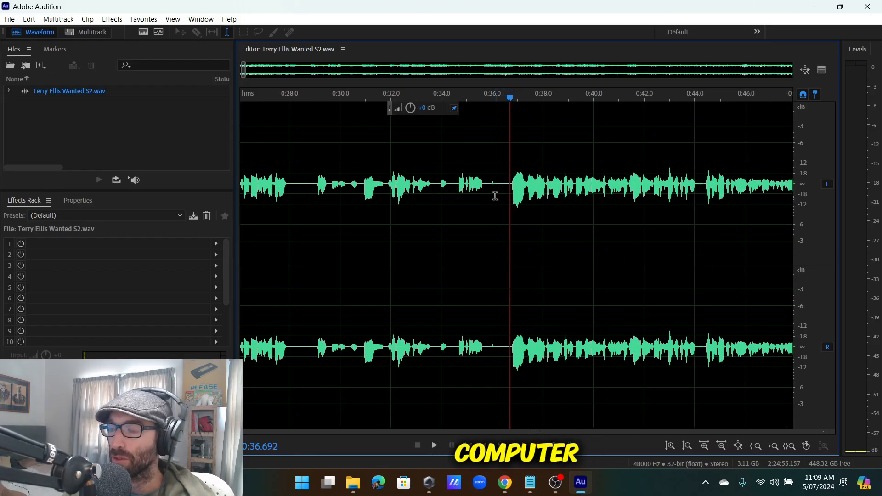
pyautogui.scroll(-5, 494, 195)
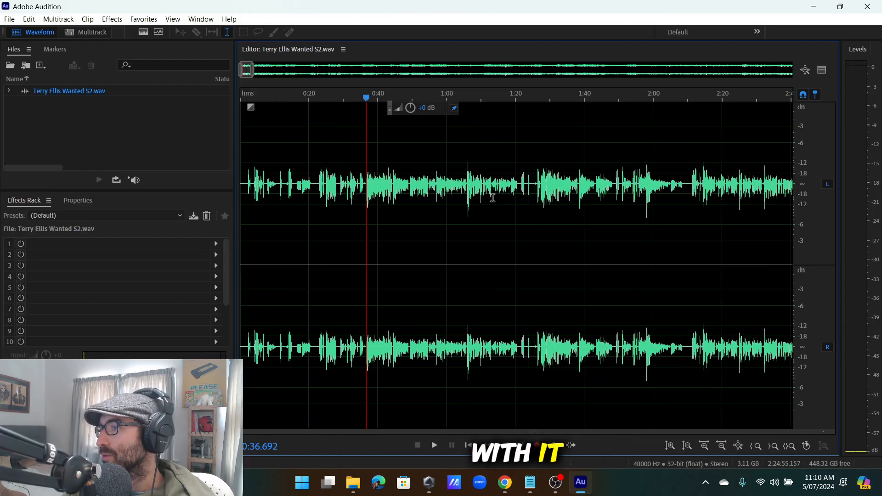
pyautogui.scroll(1, 493, 198)
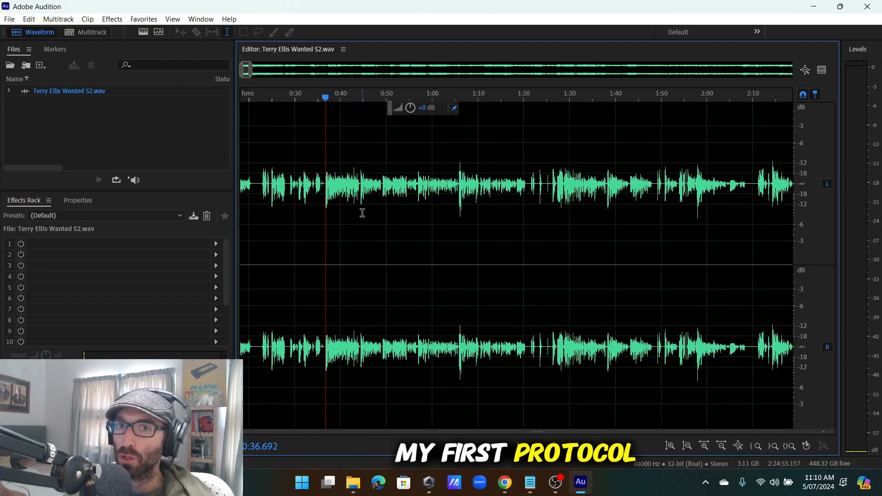
pyautogui.scroll(-8, 355, 216)
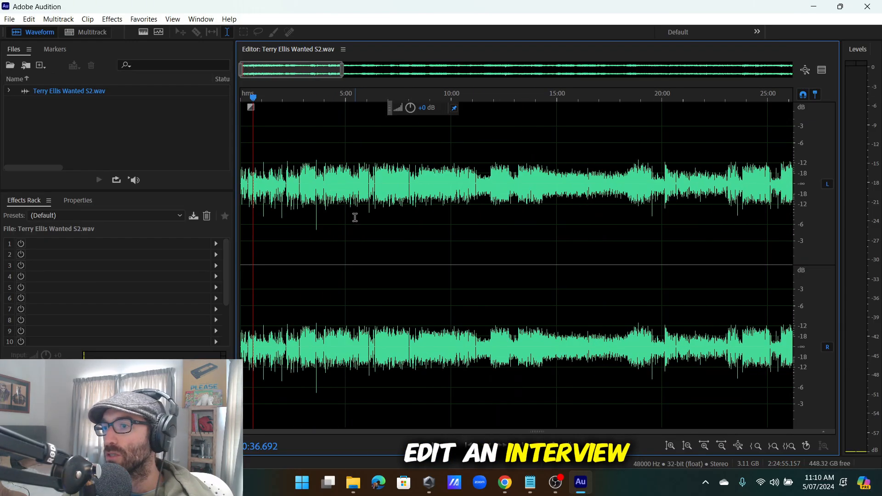
pyautogui.click(313, 192)
pyautogui.hotkey('shift', 'Home')
pyautogui.click(268, 204)
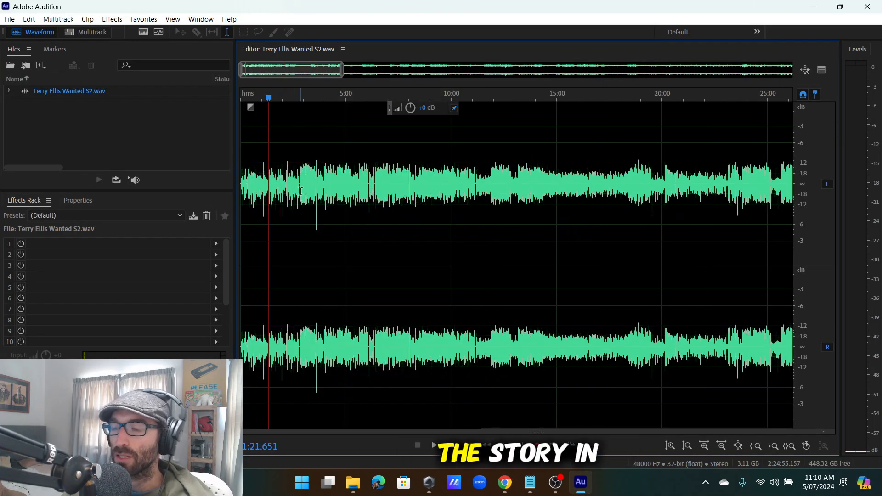
pyautogui.scroll(4, 288, 209)
pyautogui.click(376, 223)
pyautogui.hotkey('shift', 'Home')
pyautogui.click(336, 223)
pyautogui.scroll(3, 300, 222)
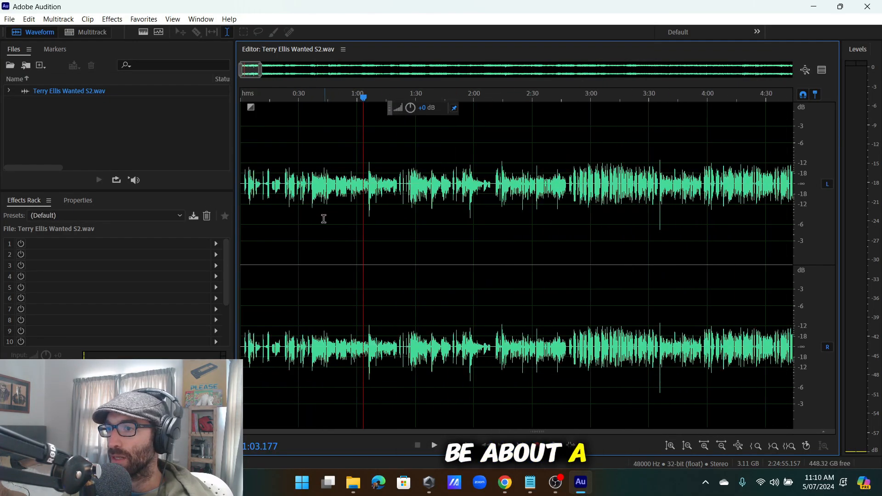
pyautogui.click(369, 211)
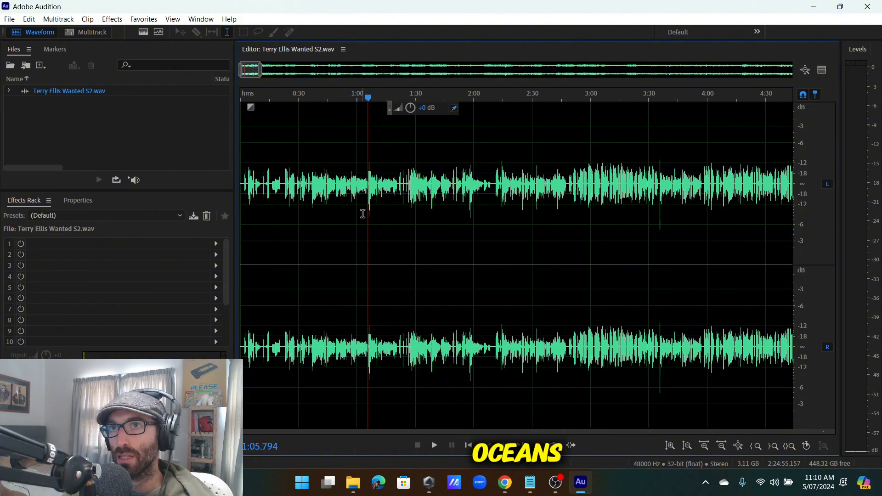
pyautogui.scroll(3, 349, 214)
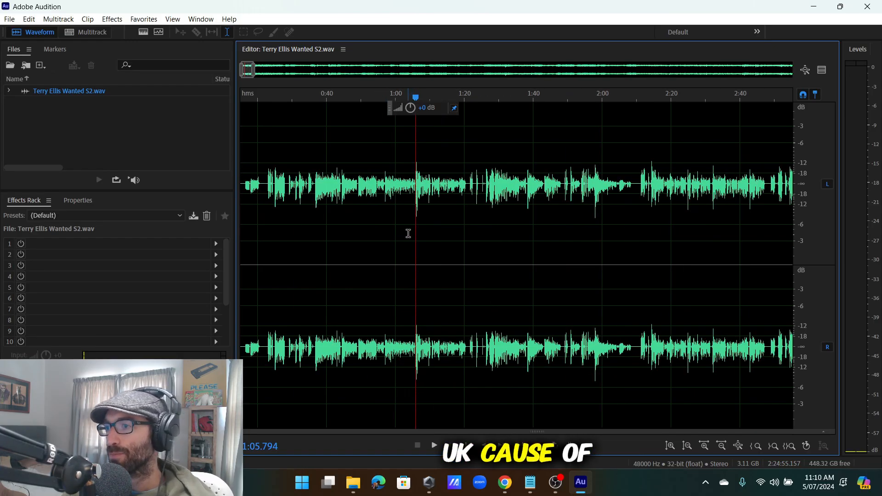
pyautogui.scroll(-3, 425, 216)
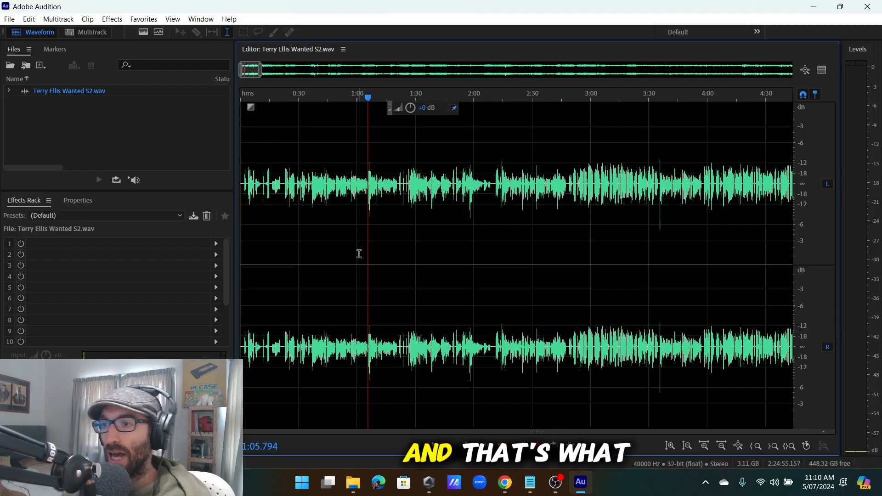
# Play from about 2:42, skipping ahead to 2:49, 3:35 and 3:40, then stop playback.
pyautogui.scroll(4, 320, 188)
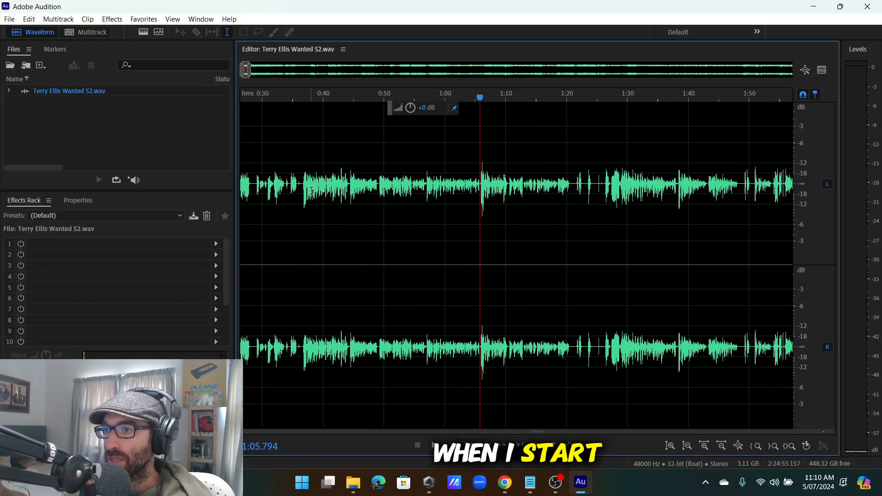
pyautogui.scroll(-7, 313, 191)
pyautogui.scroll(4, 355, 193)
pyautogui.scroll(-3, 270, 194)
pyautogui.scroll(5, 270, 194)
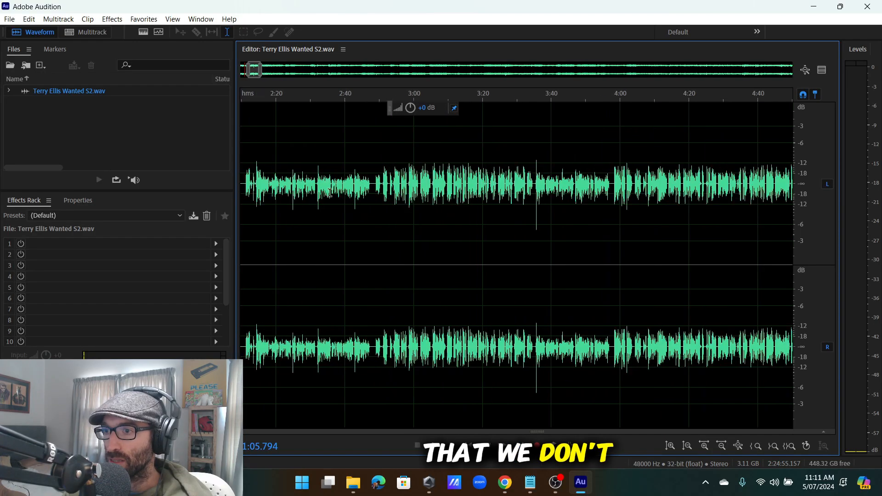
pyautogui.click(371, 198)
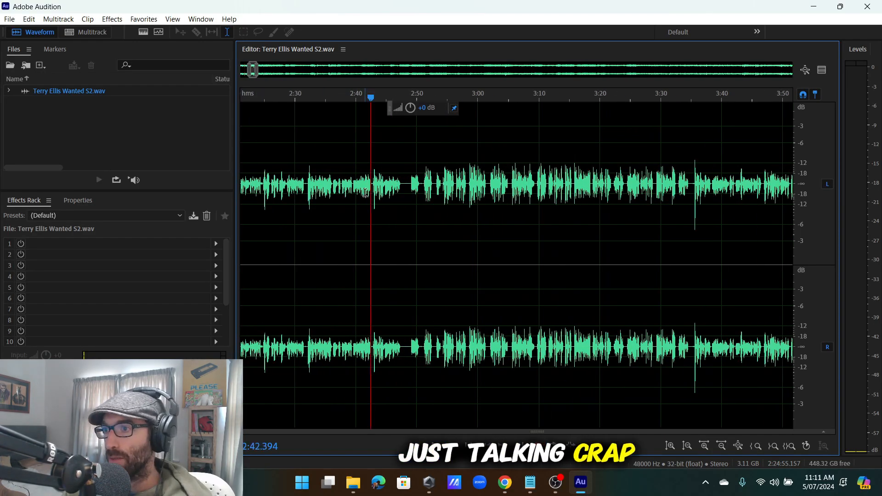
pyautogui.scroll(3, 373, 197)
pyautogui.press('space')
pyautogui.click(486, 207)
pyautogui.scroll(-6, 487, 212)
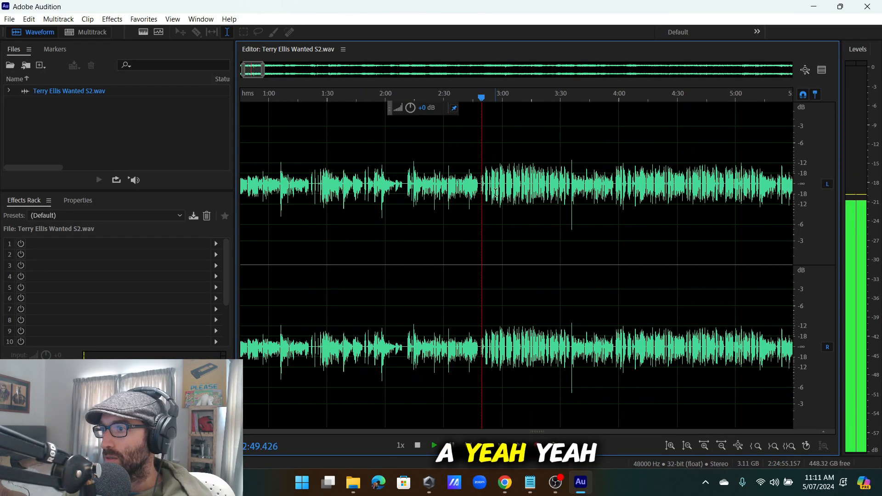
pyautogui.scroll(4, 570, 205)
pyautogui.click(546, 201)
pyautogui.scroll(-4, 547, 201)
pyautogui.scroll(4, 549, 199)
pyautogui.click(556, 195)
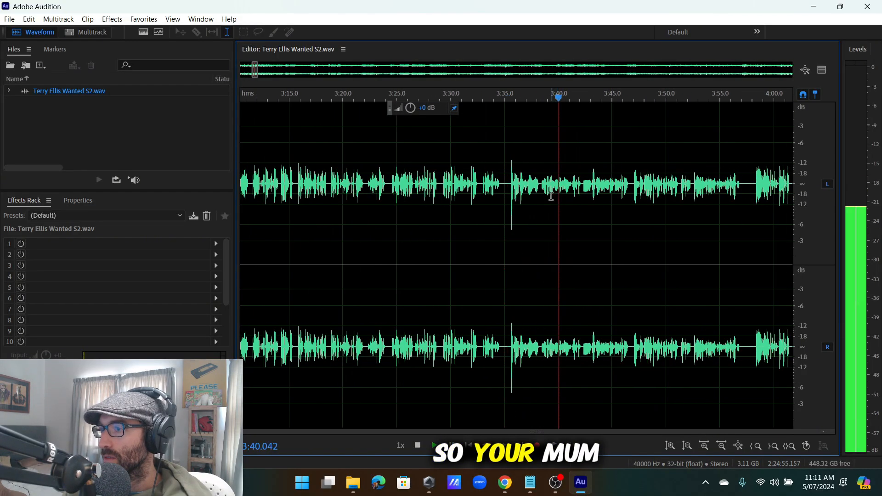
pyautogui.scroll(-3, 553, 197)
pyautogui.press('space')
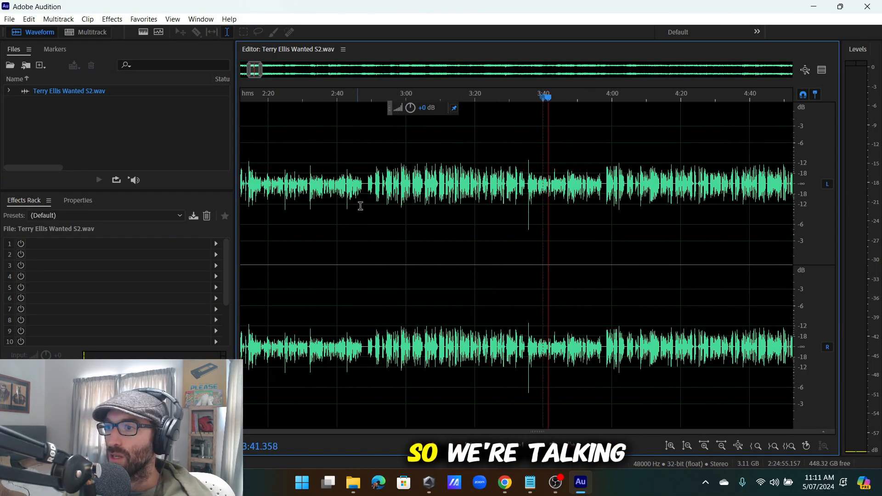
# Replay around 2:49–2:51, stop, and place the insertion point at 2:50.684.
pyautogui.click(376, 183)
pyautogui.scroll(4, 376, 184)
pyautogui.press('space')
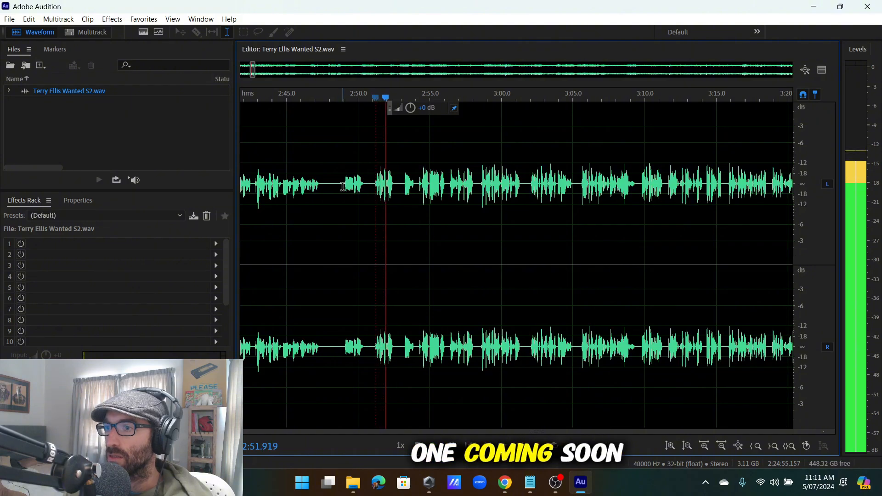
pyautogui.click(342, 186)
pyautogui.scroll(3, 365, 191)
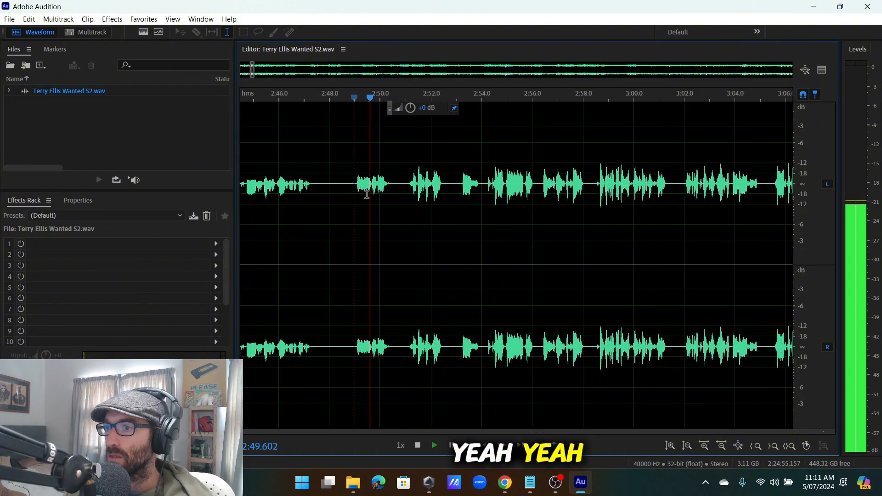
pyautogui.press('space')
pyautogui.click(401, 180)
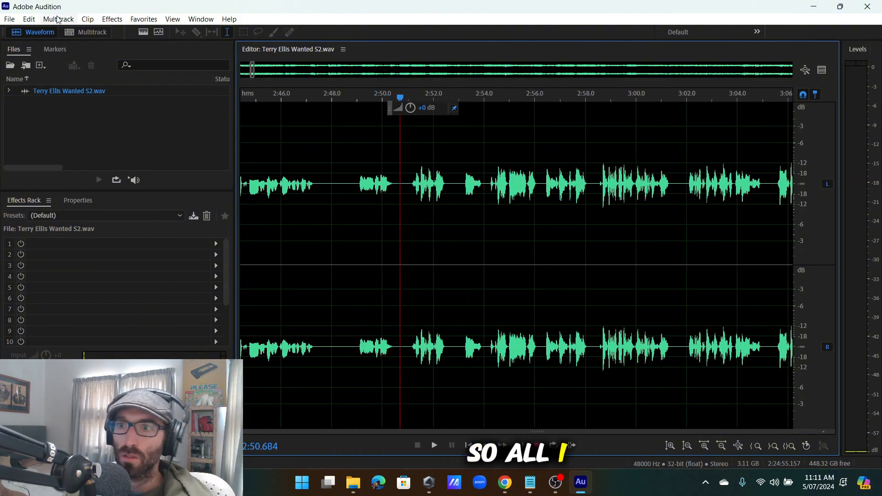
# Insert 7 seconds of silence at 2:50.684 with Edit > Insert > Silence.
pyautogui.click(29, 18)
pyautogui.moveTo(77, 269)
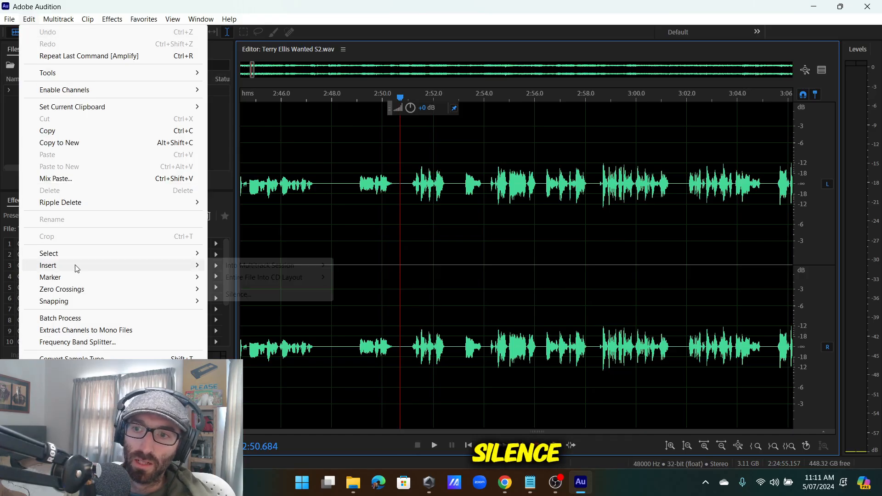
pyautogui.click(312, 296)
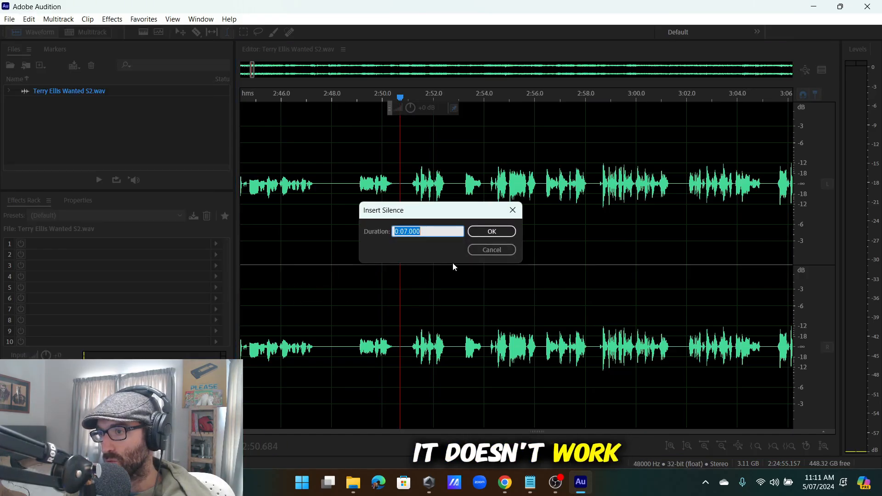
pyautogui.click(492, 232)
pyautogui.scroll(-3, 390, 217)
# Insert another 50 seconds of silence at 2:55.000.
pyautogui.click(425, 186)
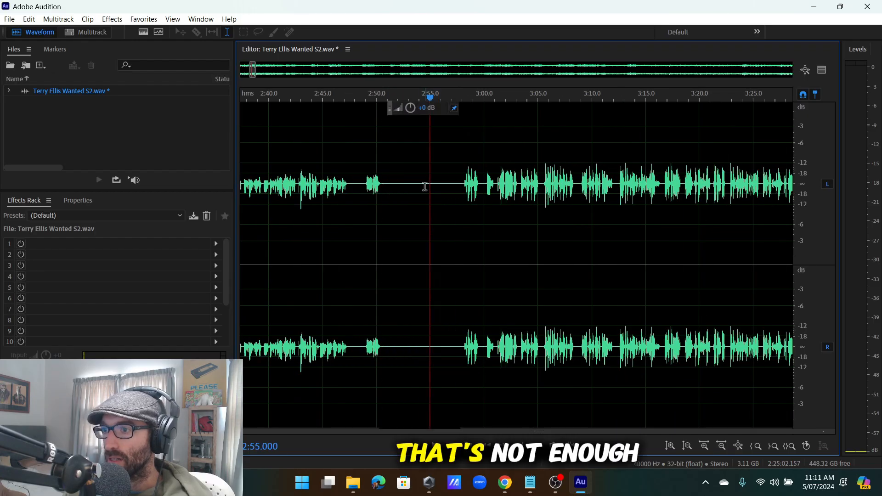
pyautogui.click(29, 19)
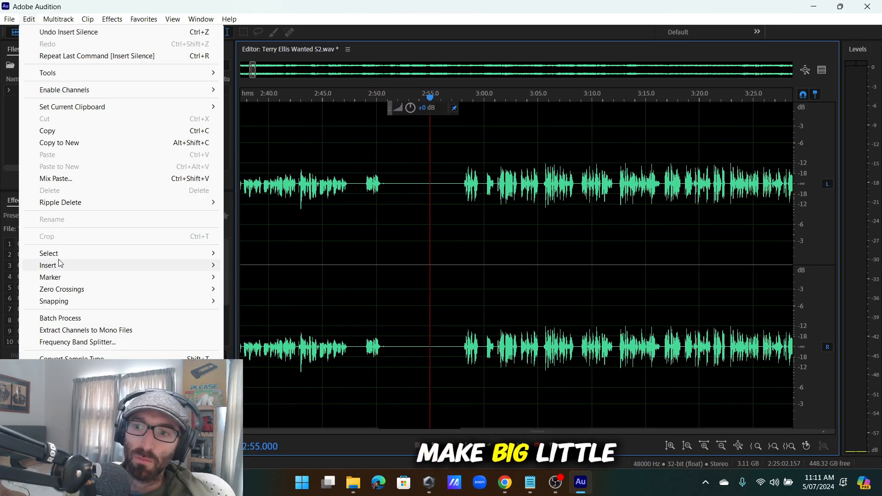
pyautogui.moveTo(119, 261)
pyautogui.click(304, 295)
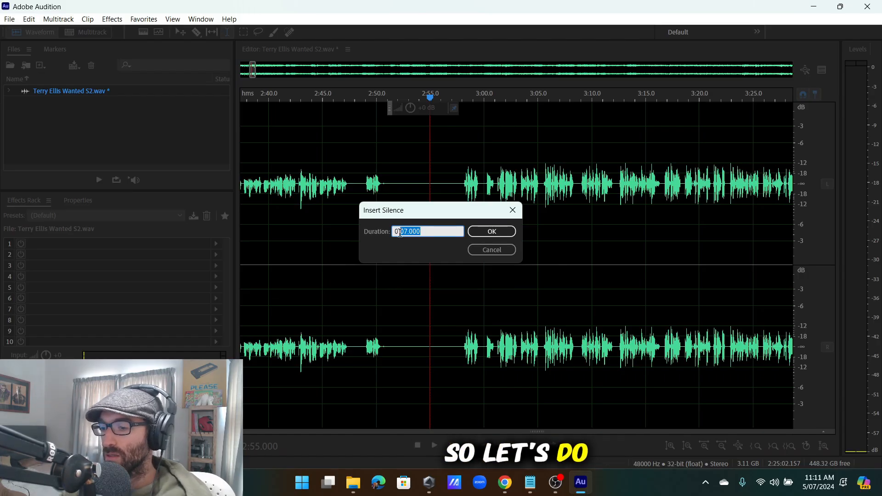
pyautogui.press('Return')
pyautogui.scroll(-10, 392, 229)
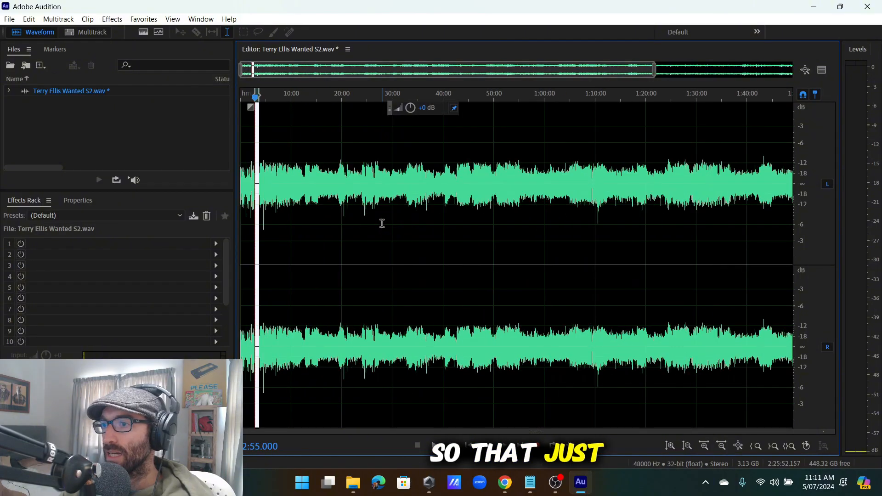
pyautogui.click(382, 223)
pyautogui.scroll(6, 255, 191)
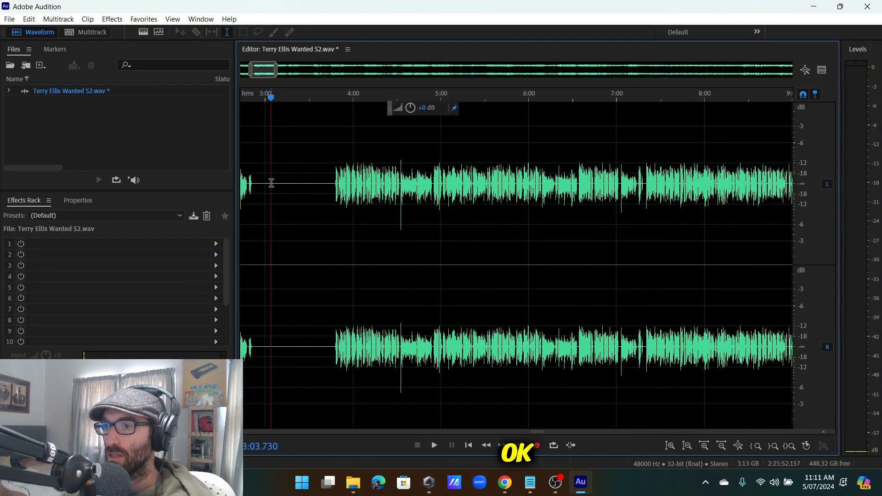
pyautogui.moveTo(271, 183); pyautogui.dragTo(126, 286)
pyautogui.press('Delete')
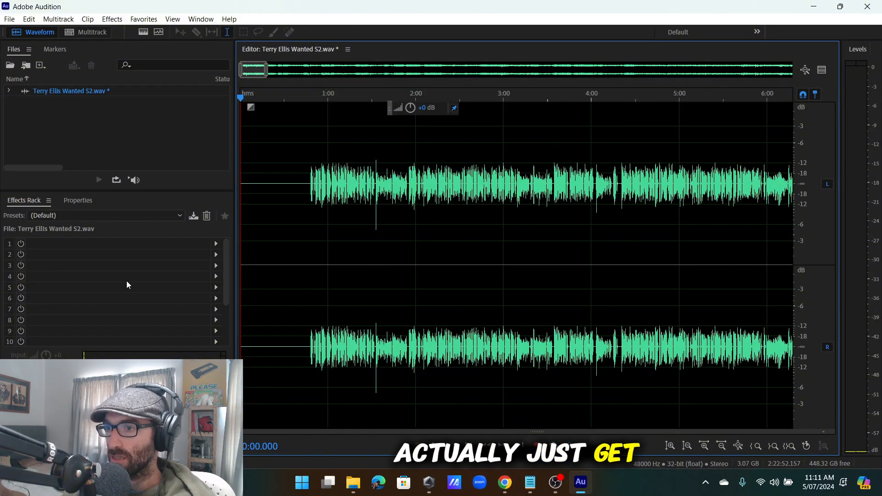
pyautogui.hotkey('ctrl', 'z')
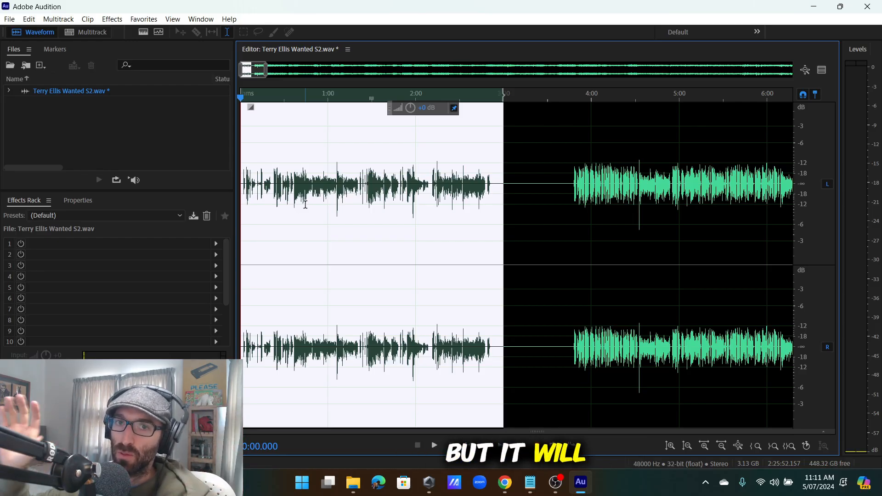
pyautogui.click(465, 188)
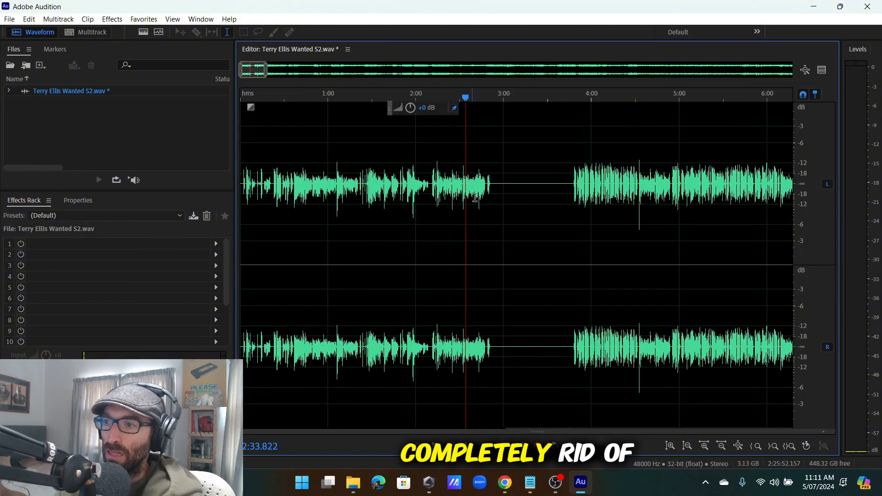
pyautogui.scroll(5, 507, 191)
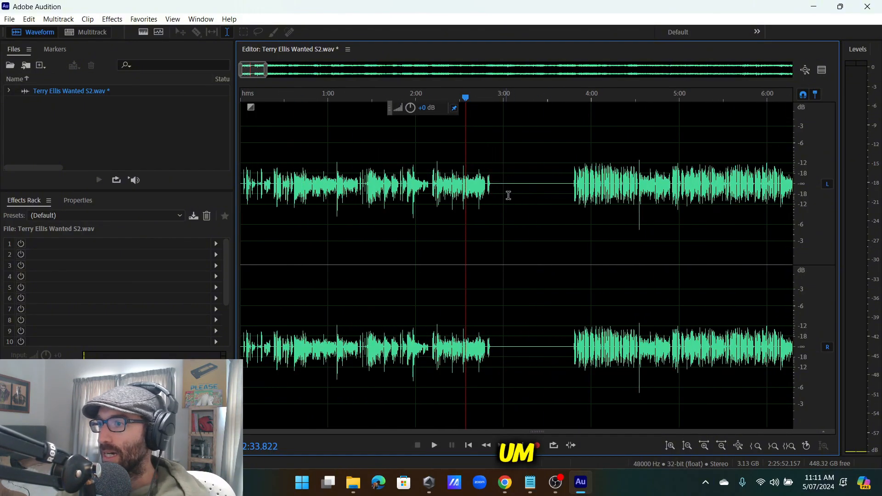
pyautogui.click(510, 188)
pyautogui.scroll(-7, 498, 132)
pyautogui.scroll(5, 333, 179)
pyautogui.scroll(-3, 338, 179)
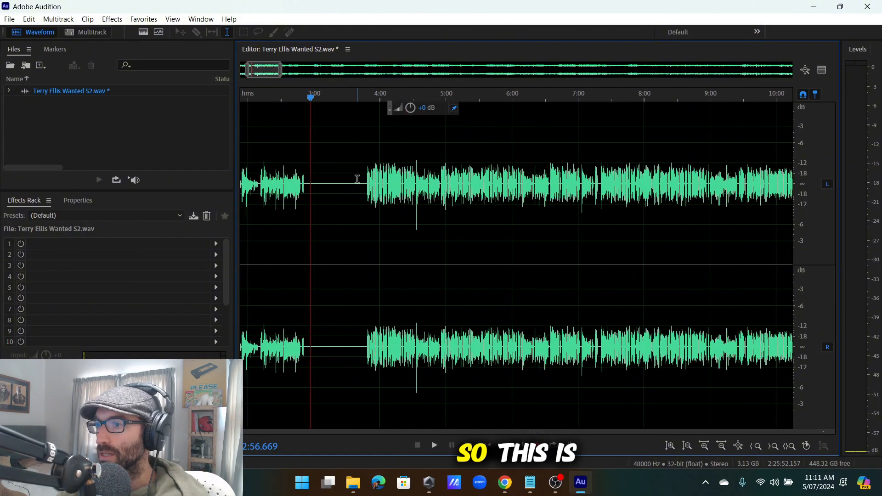
pyautogui.scroll(7, 360, 179)
pyautogui.click(390, 184)
pyautogui.press('space')
pyautogui.scroll(-4, 457, 221)
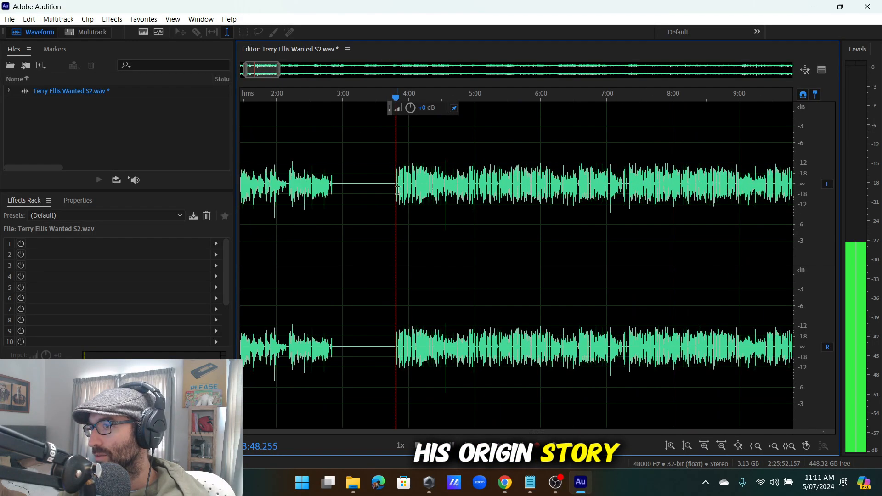
pyautogui.scroll(5, 463, 230)
pyautogui.scroll(-8, 438, 212)
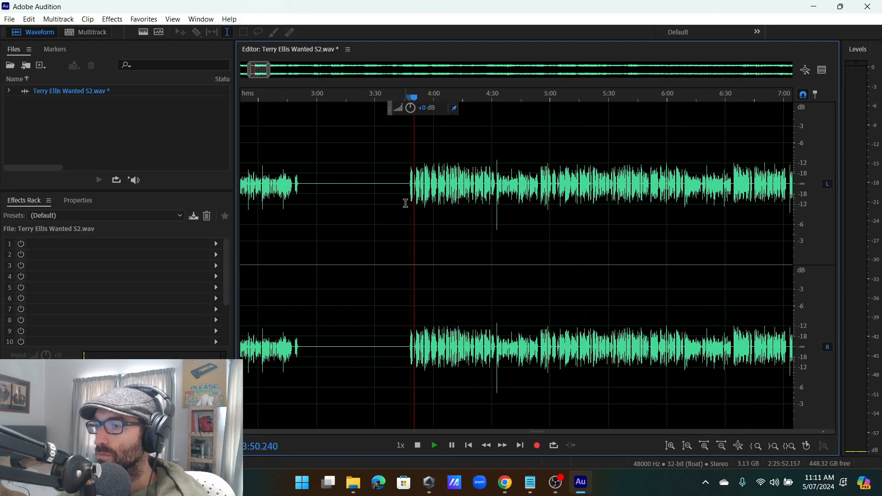
pyautogui.scroll(5, 406, 204)
pyautogui.moveTo(403, 185); pyautogui.dragTo(368, 205)
pyautogui.click(367, 205)
pyautogui.scroll(-3, 365, 205)
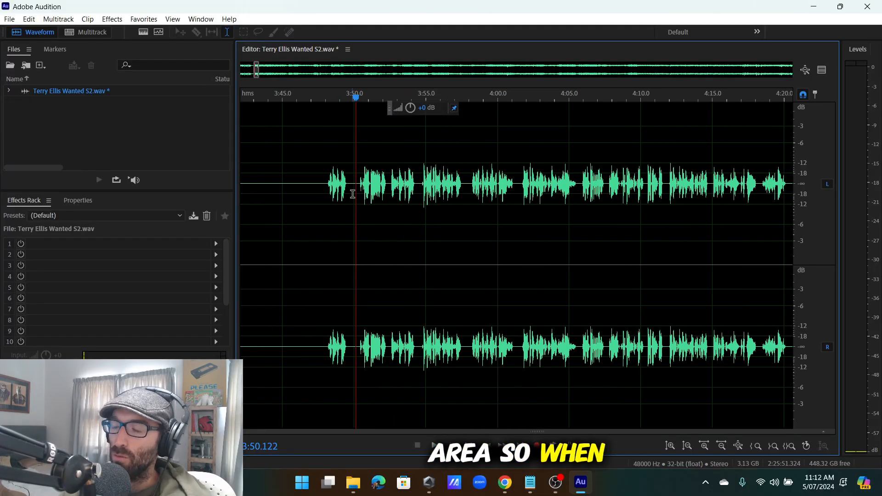
pyautogui.scroll(-2, 260, 205)
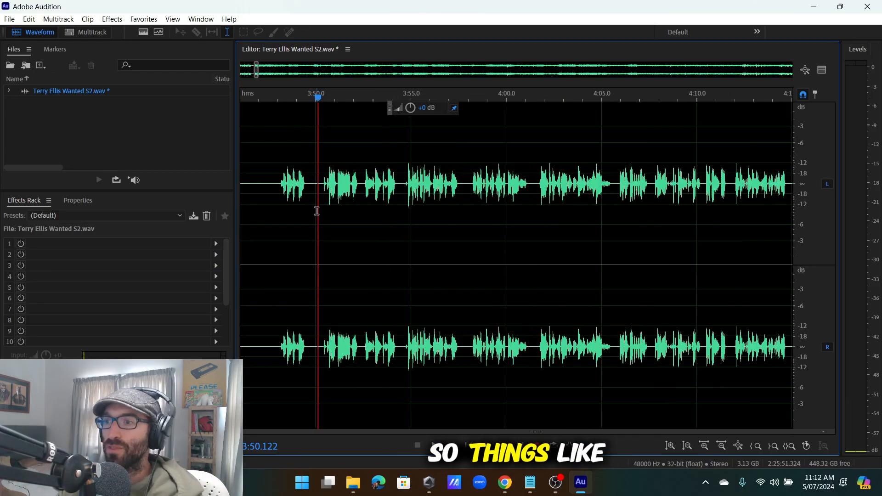
pyautogui.scroll(5, 321, 184)
pyautogui.scroll(-1, 322, 179)
pyautogui.press('space')
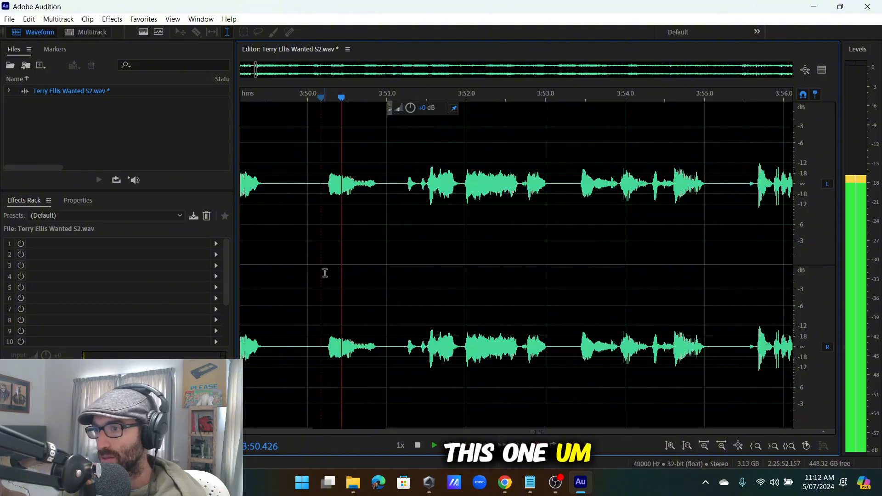
pyautogui.press('space')
pyautogui.click(277, 185)
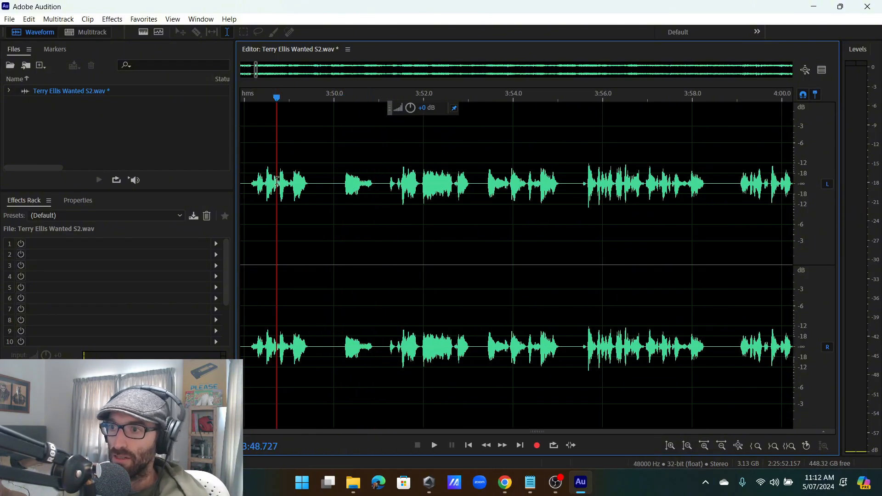
pyautogui.press('space')
pyautogui.scroll(3, 320, 193)
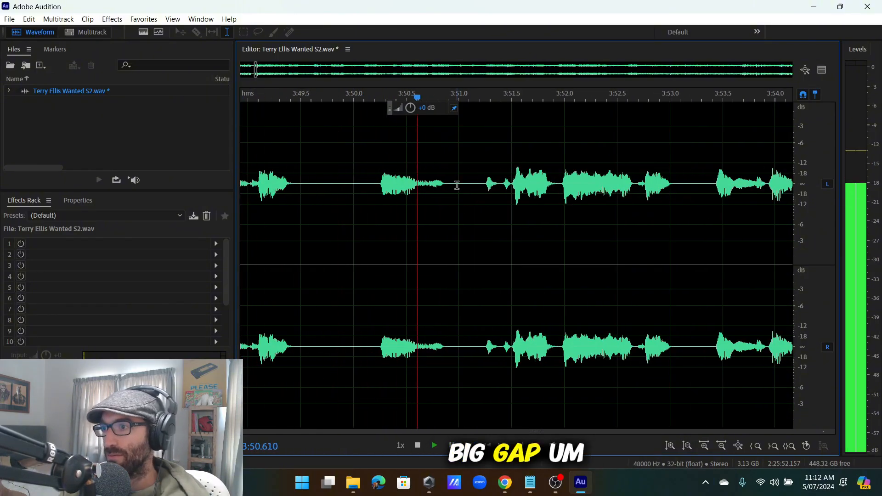
pyautogui.scroll(-1, 461, 189)
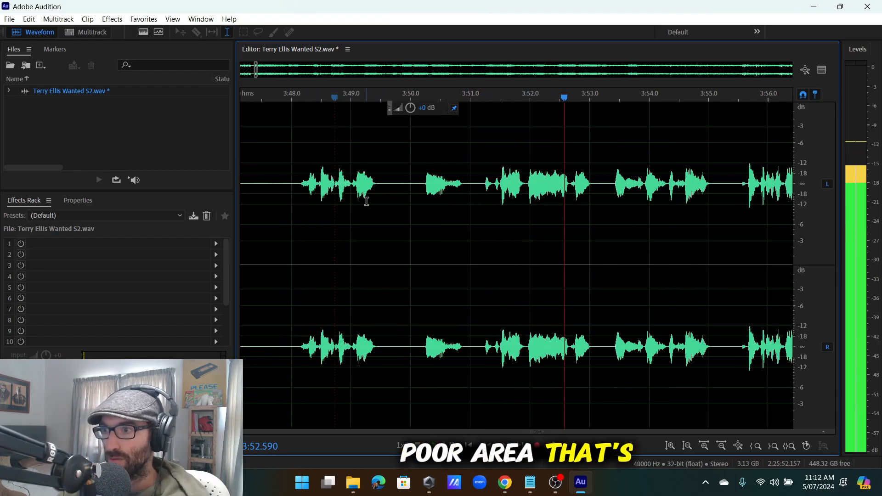
pyautogui.press('space')
# Delete the stumble selected from 3:49.683 to about 3:51.0.
pyautogui.scroll(2, 460, 197)
pyautogui.moveTo(394, 255); pyautogui.dragTo(536, 255)
pyautogui.keyDown('shift'); pyautogui.click(584, 247); pyautogui.keyUp('shift')
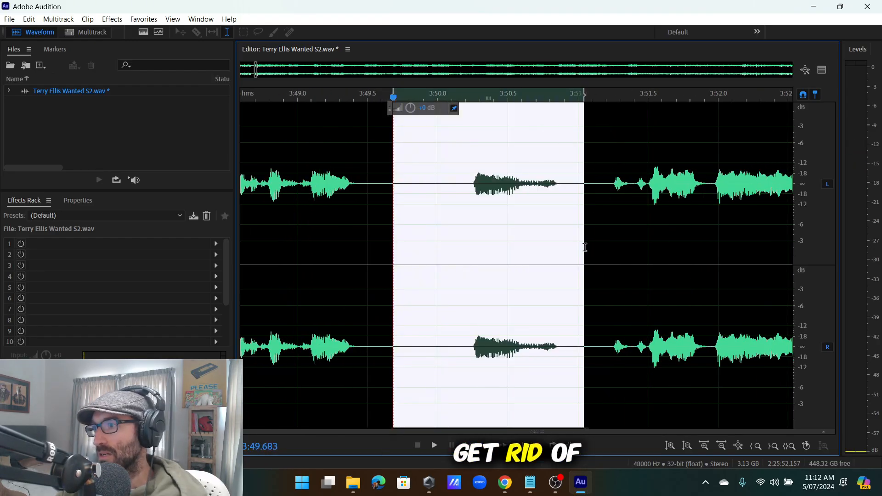
pyautogui.press('Delete')
pyautogui.scroll(-2, 363, 224)
# Play back the edited passage from 3:48.2 to check the cut.
pyautogui.click(442, 189)
pyautogui.press('space')
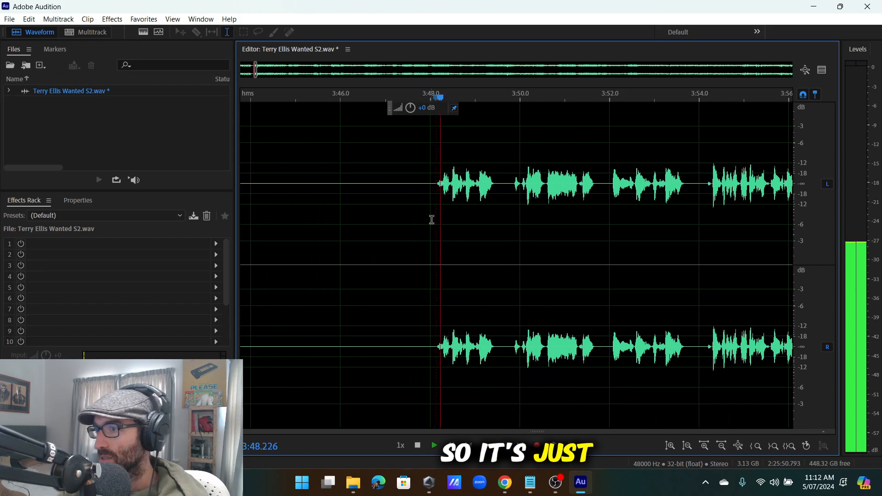
pyautogui.scroll(2, 502, 193)
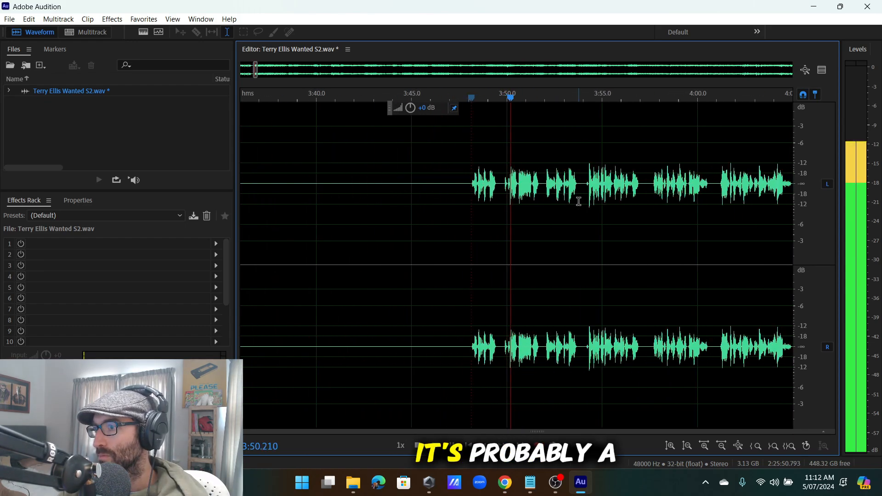
pyautogui.scroll(-3, 569, 204)
pyautogui.scroll(-5, 510, 195)
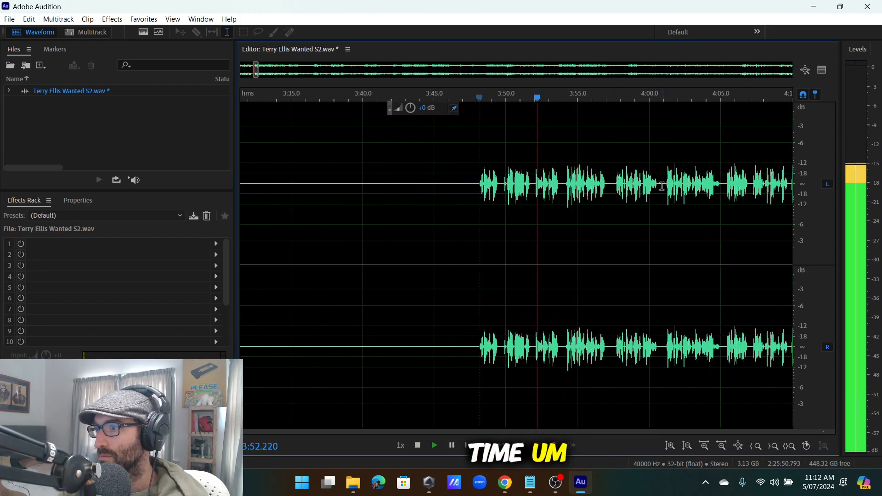
pyautogui.scroll(6, 509, 194)
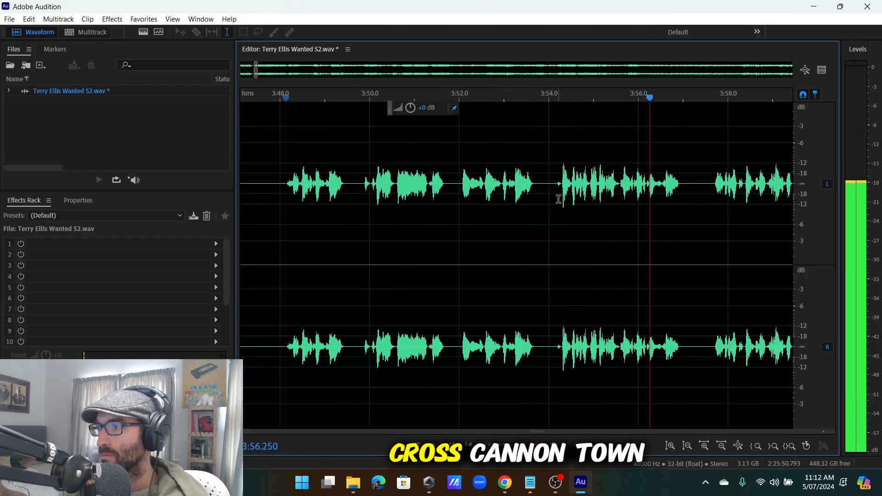
pyautogui.scroll(-3, 547, 184)
# Replay the passage from 3:50 and stop playback around 3:57.
pyautogui.click(521, 189)
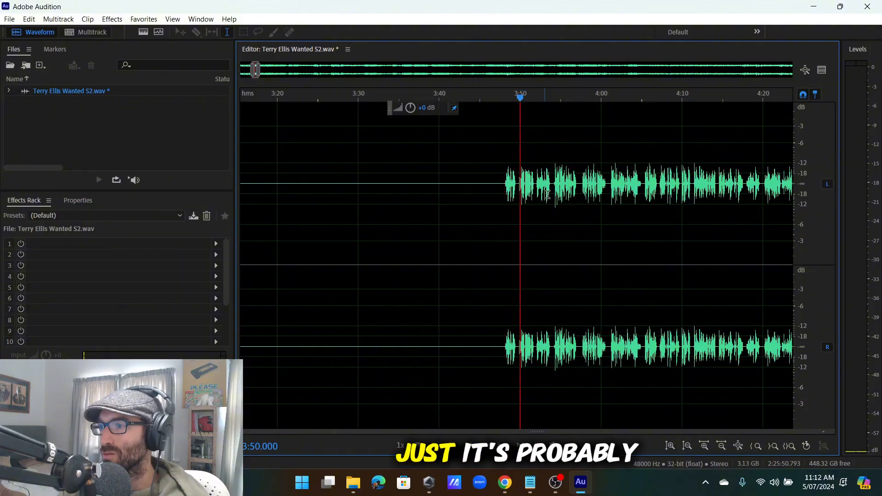
pyautogui.press('space')
pyautogui.scroll(2, 570, 194)
pyautogui.scroll(2, 487, 191)
pyautogui.click(519, 189)
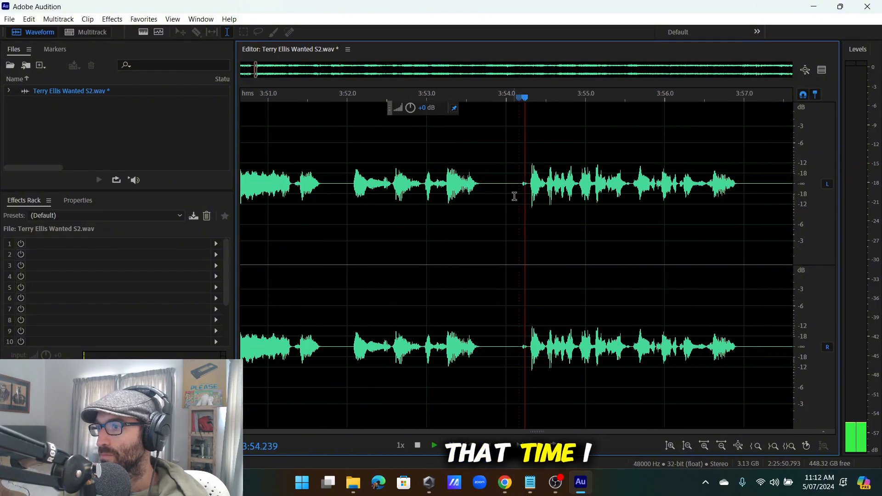
pyautogui.scroll(-2, 576, 190)
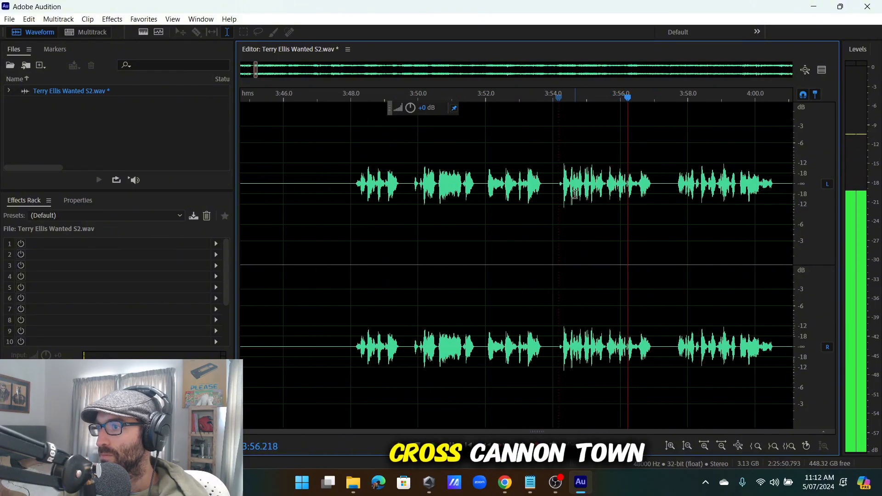
pyautogui.scroll(2, 572, 188)
pyautogui.press('space')
# Delete the 3:51.8–3:54.2 stretch, preview it, then undo to restore the audio.
pyautogui.moveTo(537, 185); pyautogui.dragTo(356, 250)
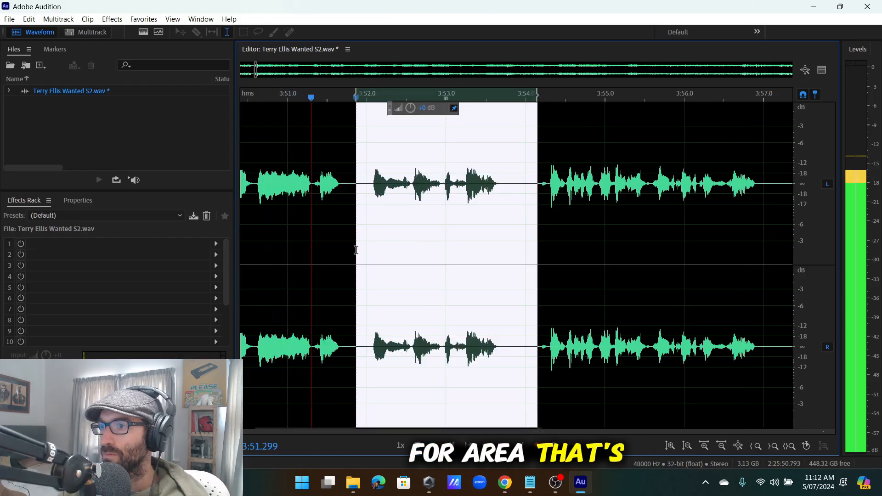
pyautogui.press('Delete')
pyautogui.press('space')
pyautogui.scroll(-3, 382, 246)
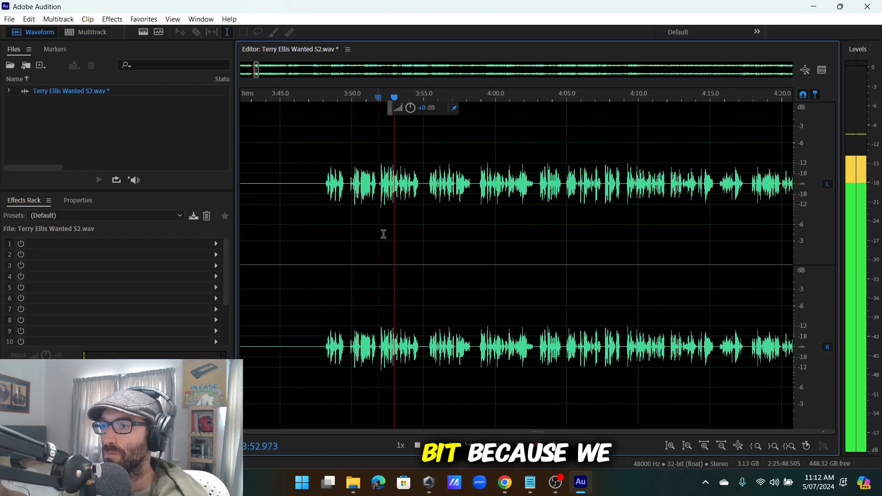
pyautogui.press('space')
pyautogui.hotkey('ctrl', 'z')
pyautogui.press('space')
pyautogui.scroll(3, 408, 205)
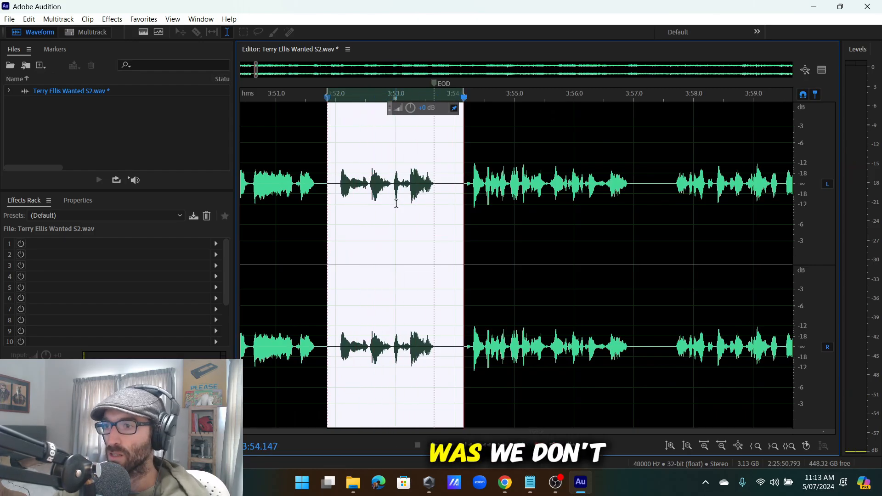
# Zoom out to the whole file, delete the selected 2.3 seconds, and replay the cut.
pyautogui.press('\\')
pyautogui.press('space')
pyautogui.scroll(8, 271, 185)
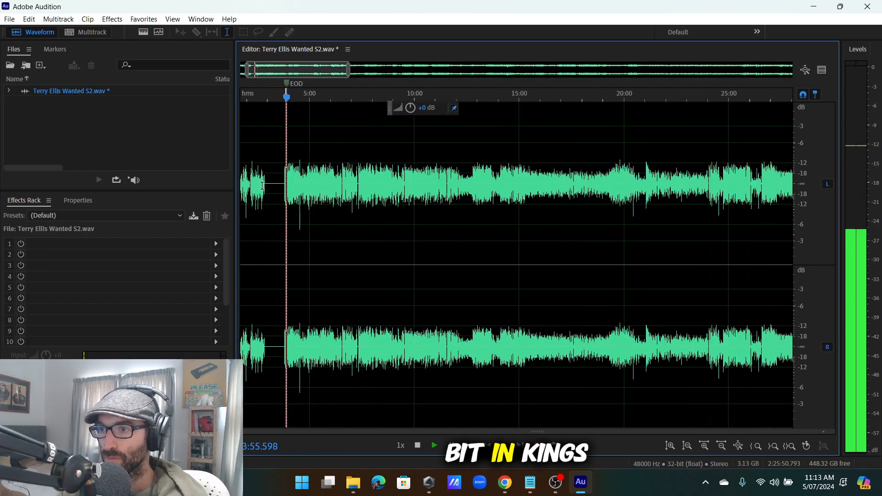
pyautogui.scroll(6, 271, 185)
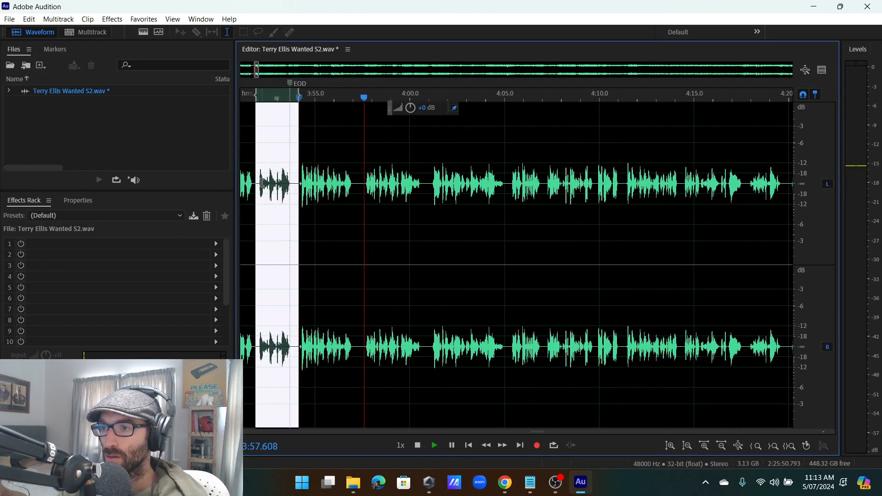
pyautogui.press('Delete')
pyautogui.press('space')
pyautogui.scroll(-3, 368, 142)
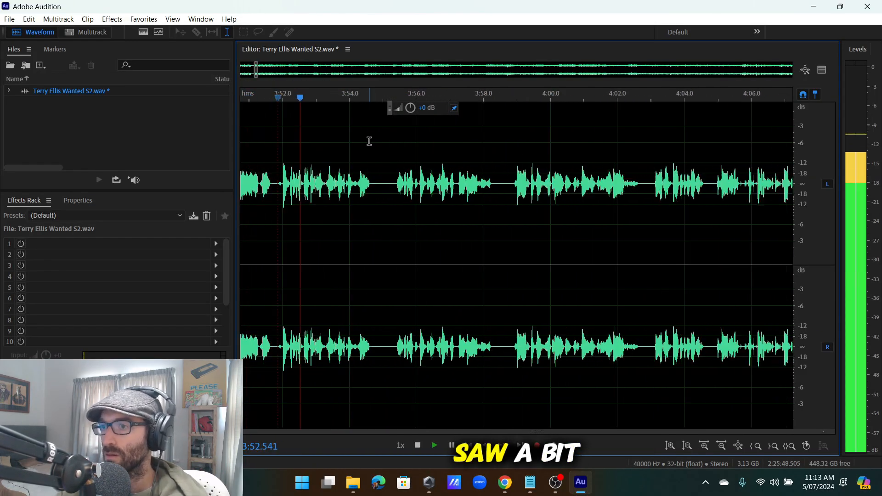
pyautogui.scroll(1, 413, 198)
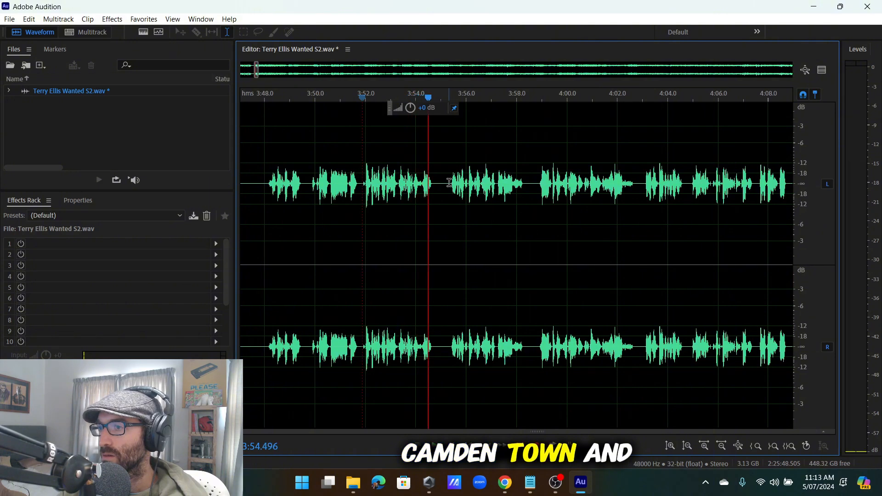
pyautogui.scroll(-3, 462, 211)
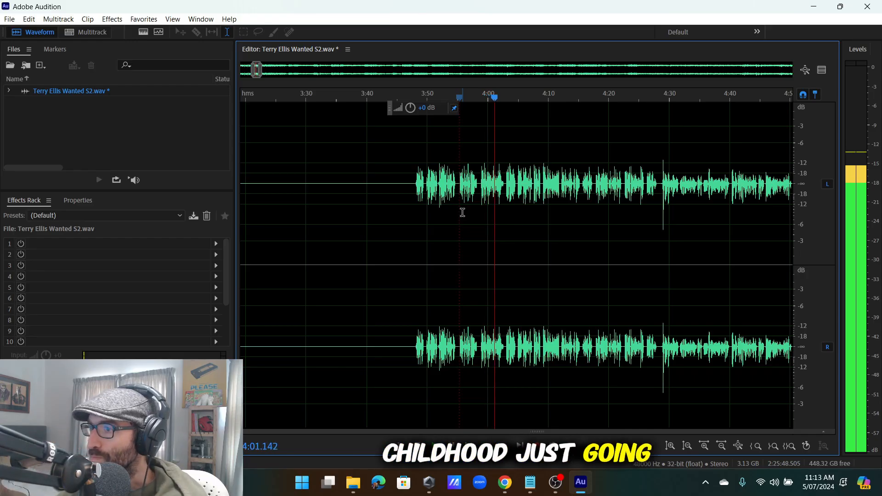
pyautogui.scroll(4, 463, 211)
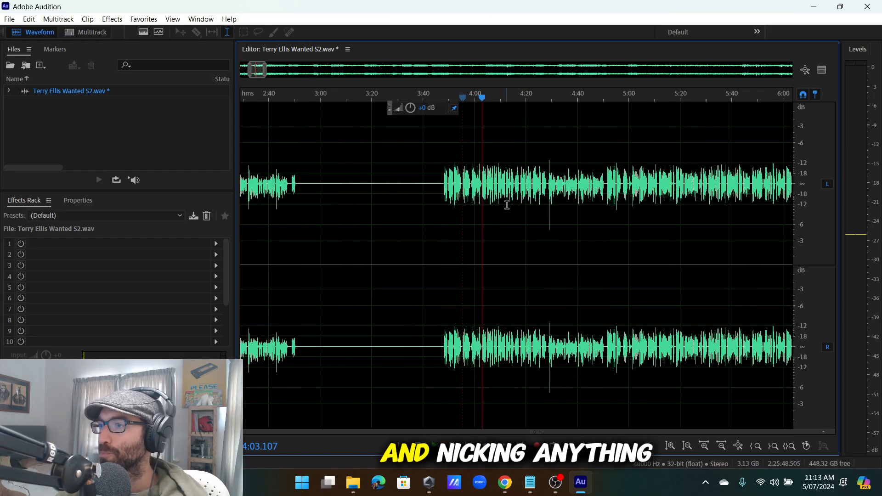
pyautogui.scroll(-4, 457, 201)
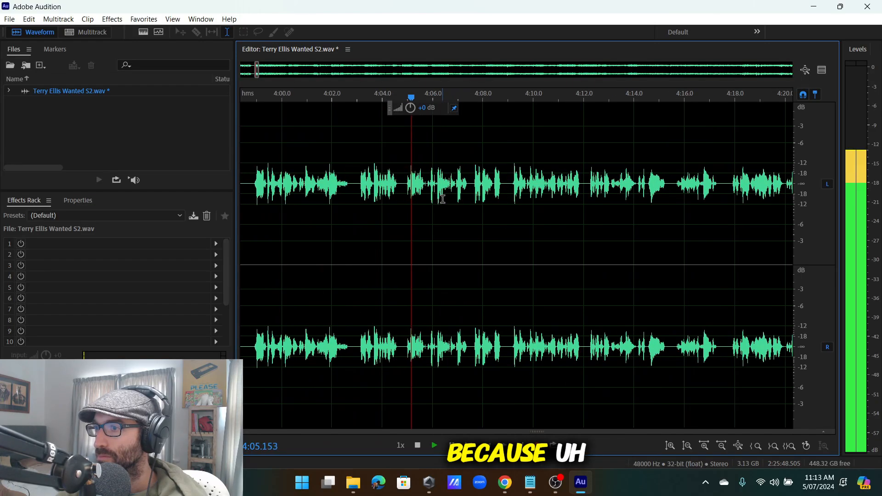
pyautogui.scroll(3, 448, 207)
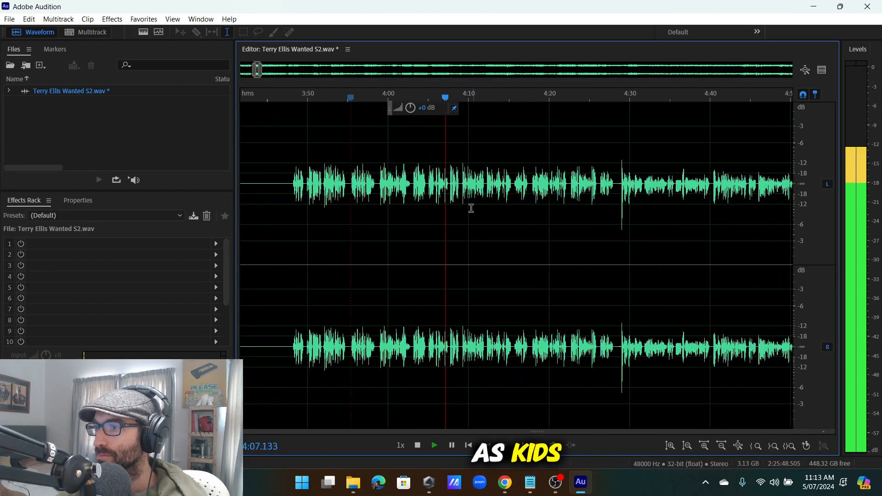
pyautogui.scroll(2, 434, 196)
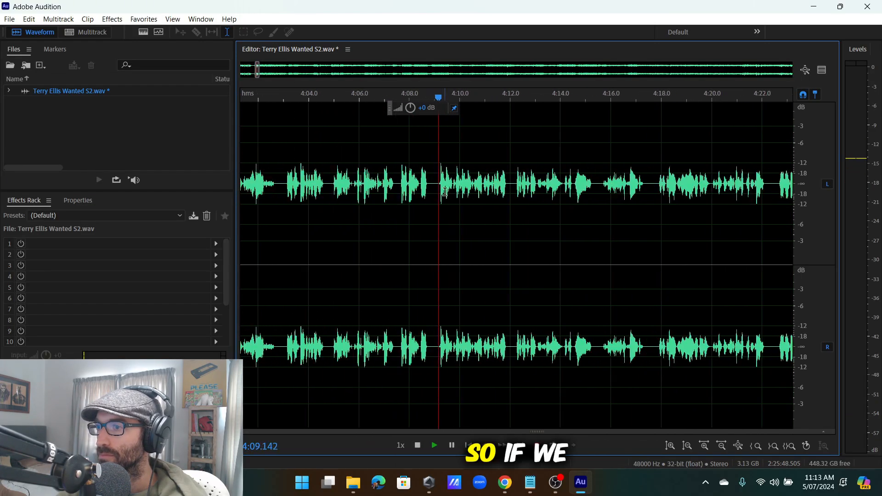
pyautogui.scroll(-5, 487, 200)
pyautogui.scroll(3, 479, 200)
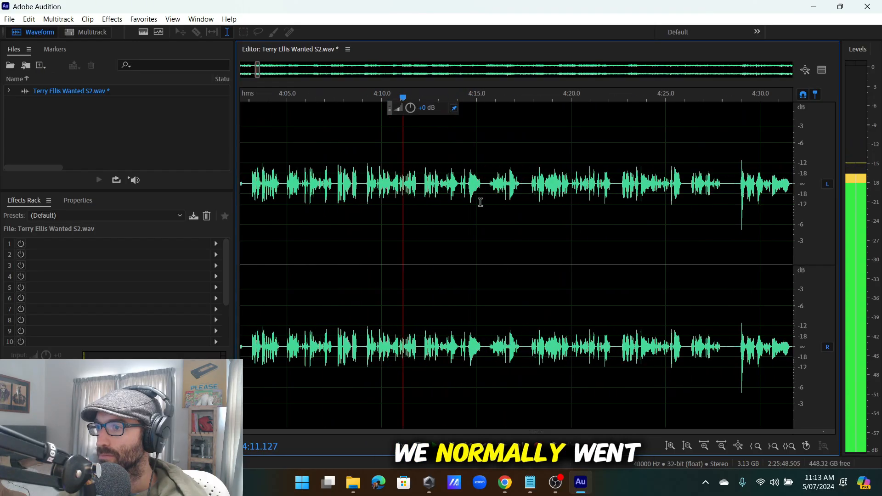
pyautogui.scroll(2, 470, 195)
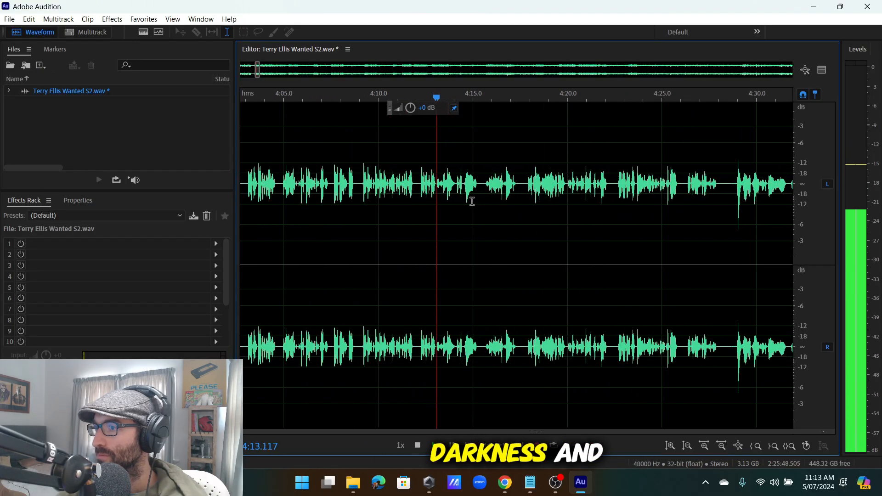
pyautogui.scroll(-4, 476, 193)
pyautogui.scroll(3, 510, 204)
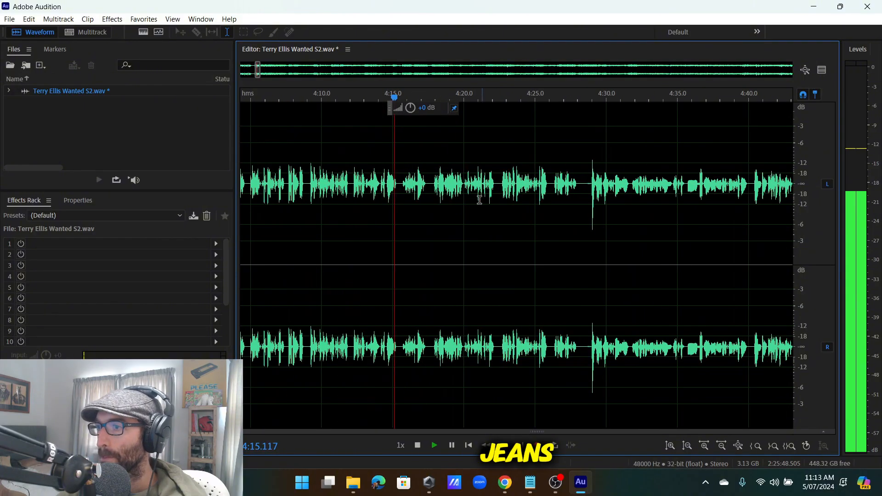
pyautogui.scroll(-2, 479, 197)
pyautogui.scroll(4, 436, 195)
pyautogui.scroll(2, 435, 191)
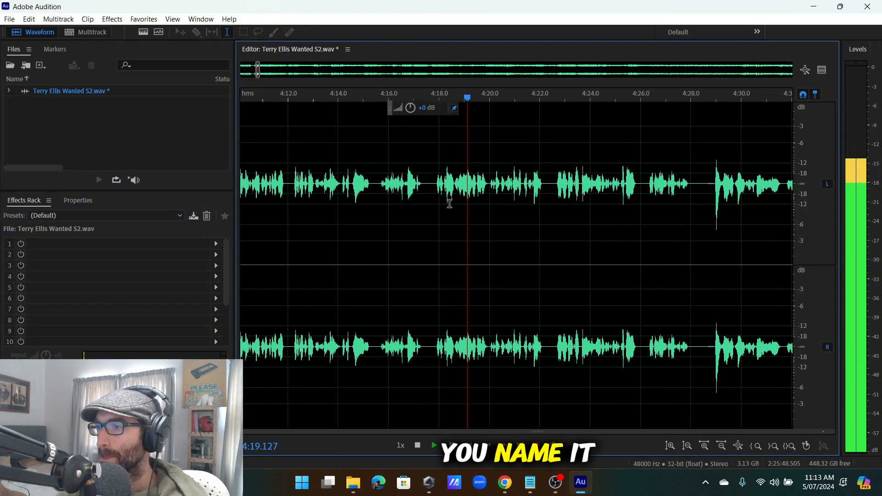
pyautogui.scroll(-3, 492, 200)
pyautogui.scroll(3, 503, 202)
pyautogui.scroll(-3, 491, 201)
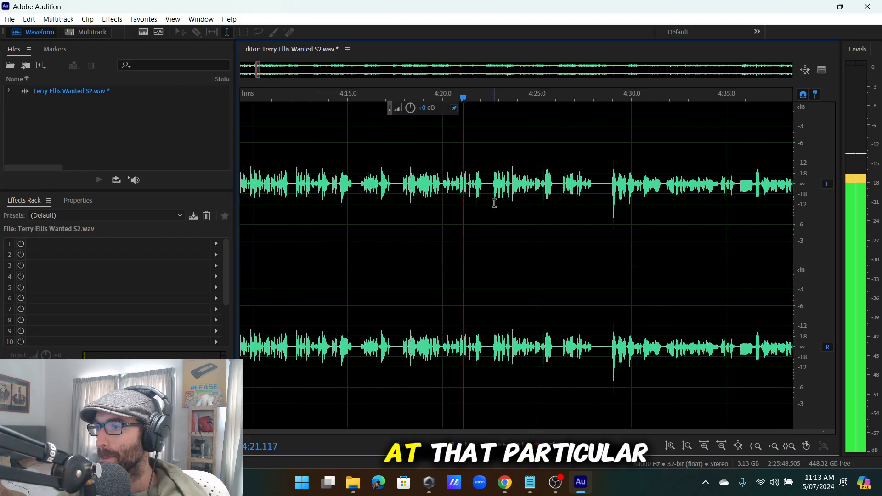
pyautogui.scroll(3, 502, 203)
pyautogui.scroll(-2, 455, 195)
pyautogui.scroll(-3, 461, 192)
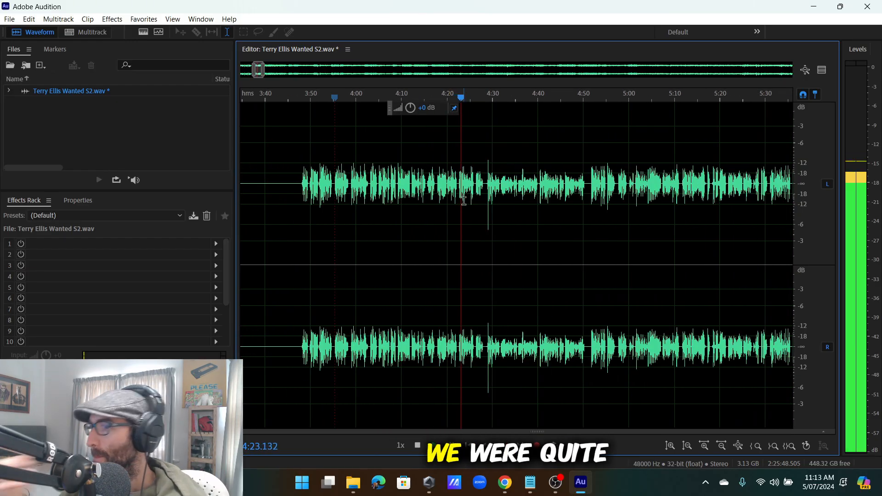
pyautogui.scroll(4, 464, 200)
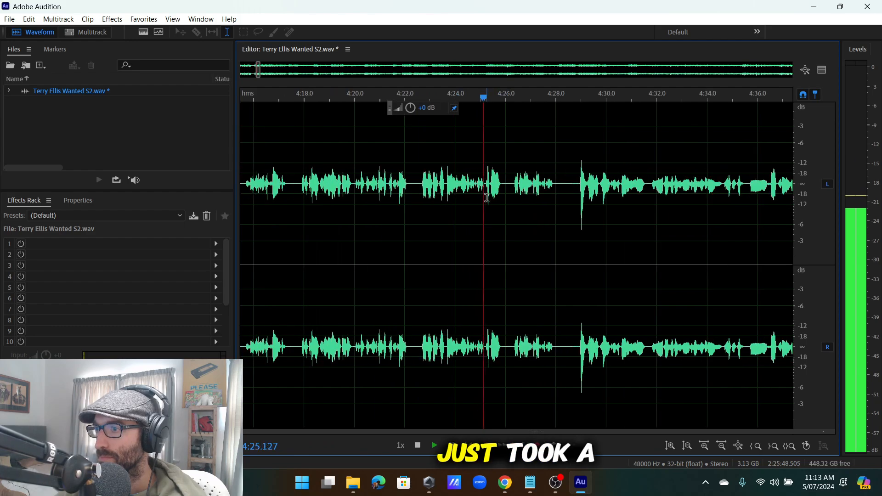
pyautogui.scroll(4, 496, 201)
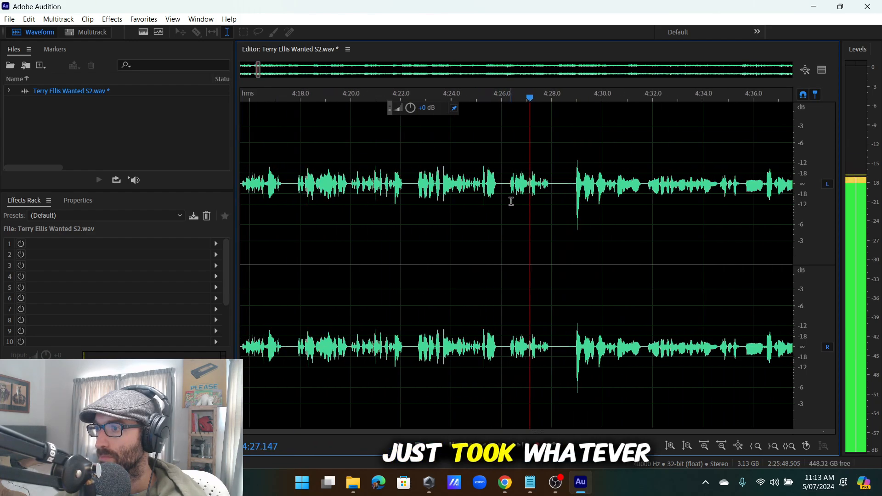
pyautogui.scroll(-4, 317, 173)
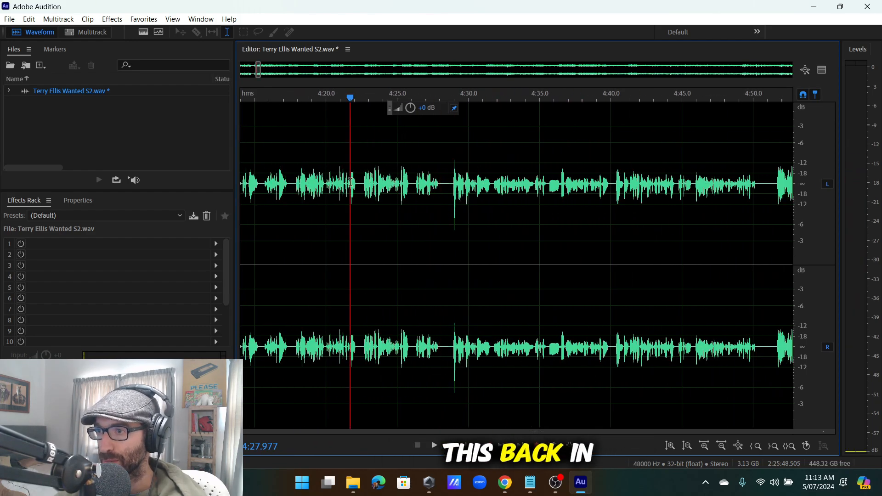
pyautogui.scroll(4, 350, 183)
pyautogui.press('space')
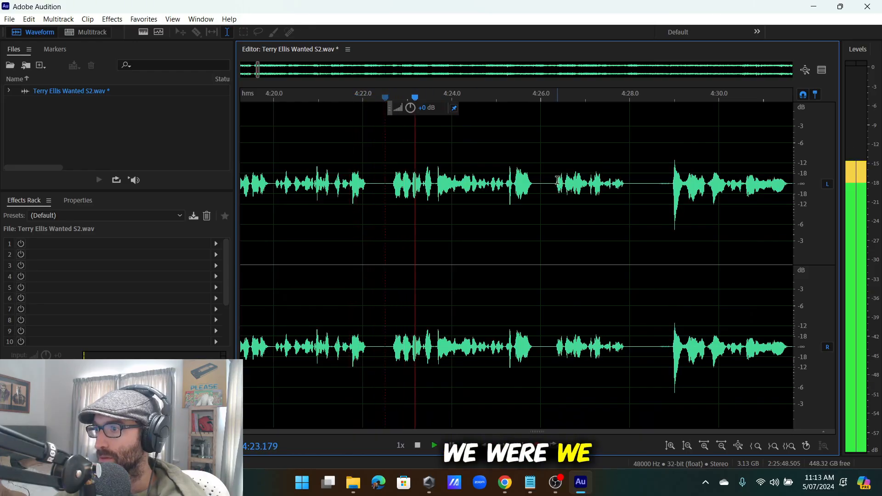
pyautogui.click(558, 193)
pyautogui.scroll(3, 575, 182)
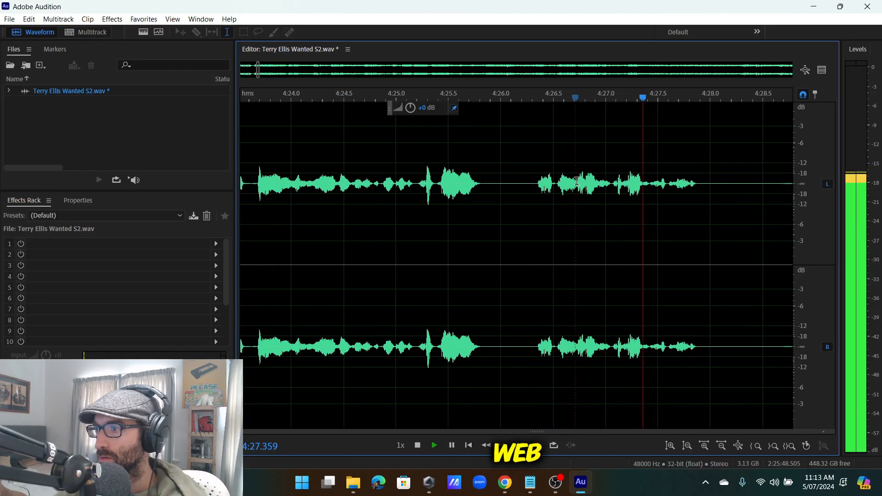
pyautogui.click(578, 185)
pyautogui.press('space')
pyautogui.click(576, 182)
pyautogui.press('space')
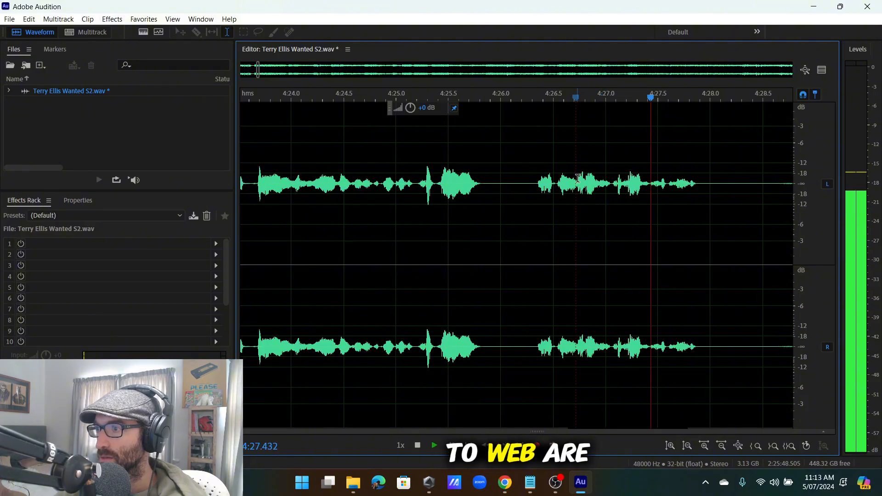
# Delete the stumble selected from 4:22.4 and replay from about 4:20.6 to check it.
pyautogui.scroll(-4, 572, 184)
pyautogui.moveTo(571, 202); pyautogui.dragTo(366, 274)
pyautogui.moveTo(366, 274); pyautogui.dragTo(444, 278)
pyautogui.scroll(3, 428, 273)
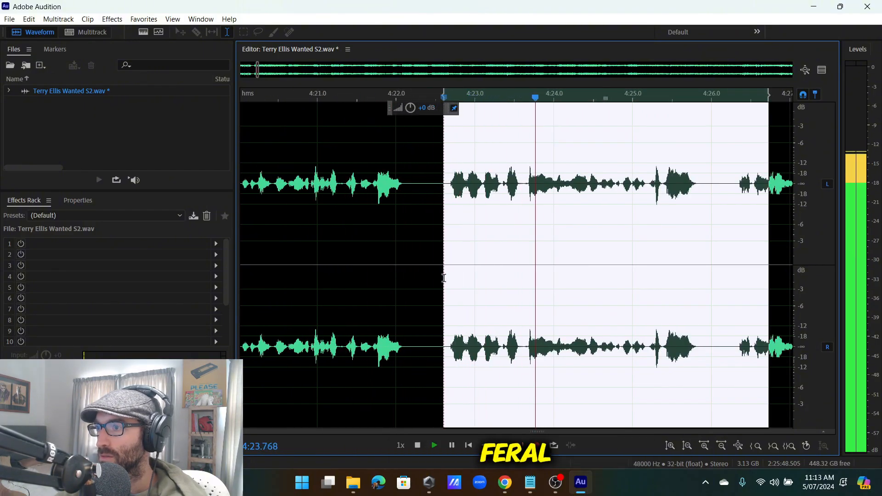
pyautogui.press('space')
pyautogui.press('Delete')
pyautogui.press('space')
pyautogui.scroll(-3, 463, 258)
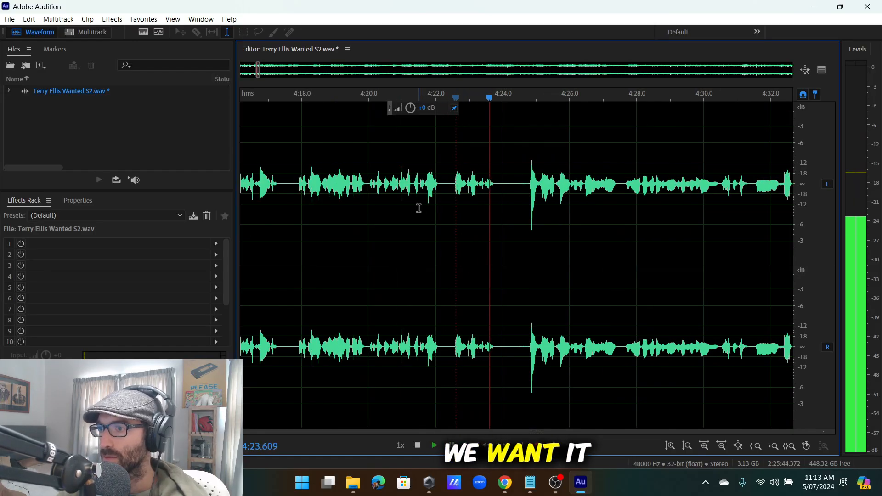
pyautogui.click(389, 209)
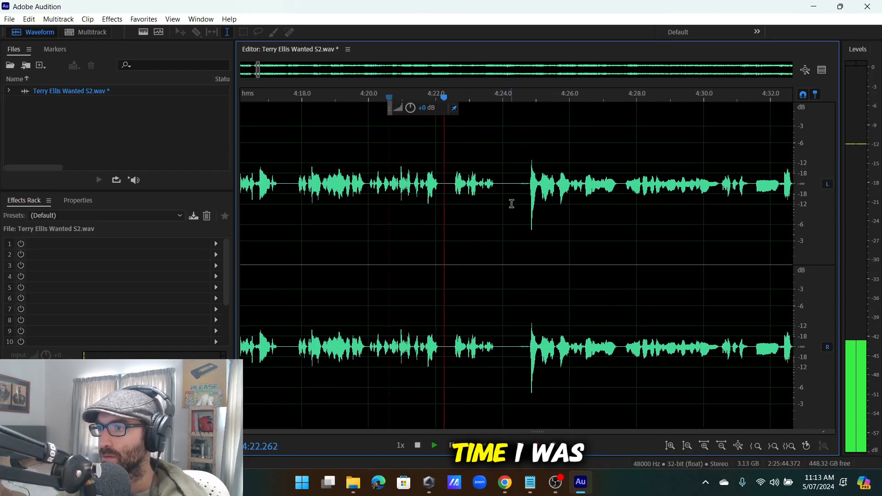
# Stop playback and insert 50 seconds of silence at 4:24.000 via Edit > Insert > Silence.
pyautogui.press('space')
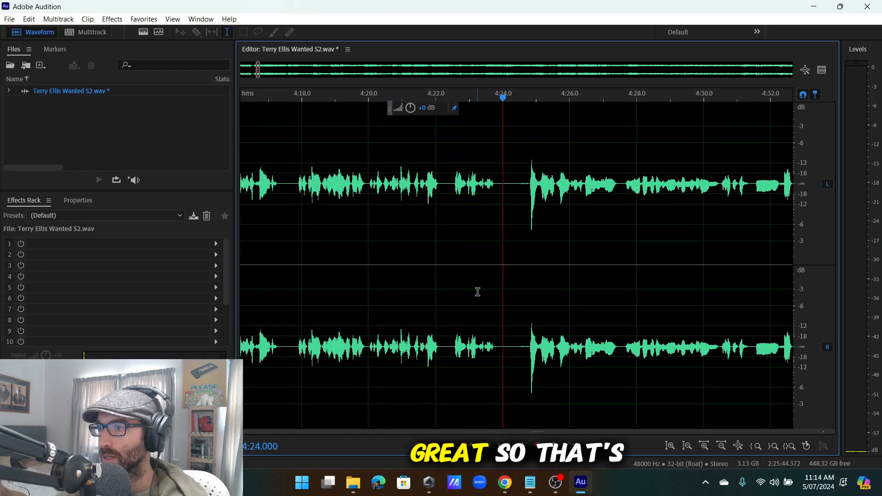
pyautogui.click(29, 18)
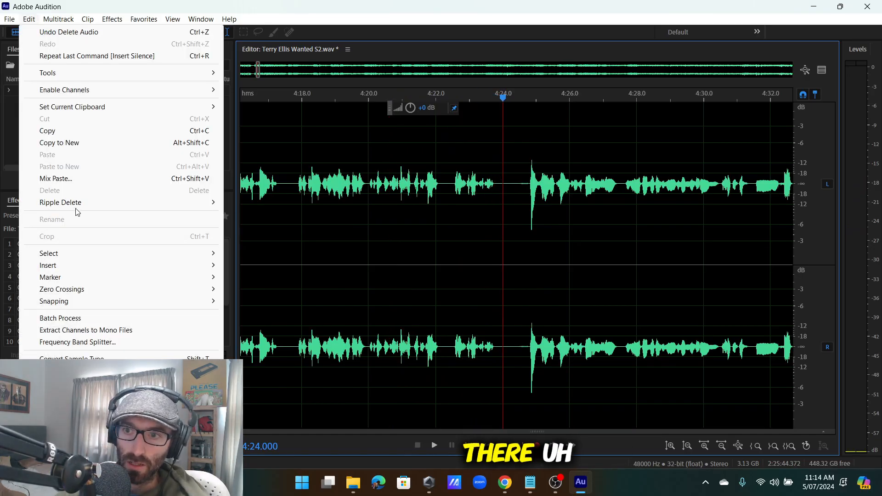
pyautogui.moveTo(53, 254)
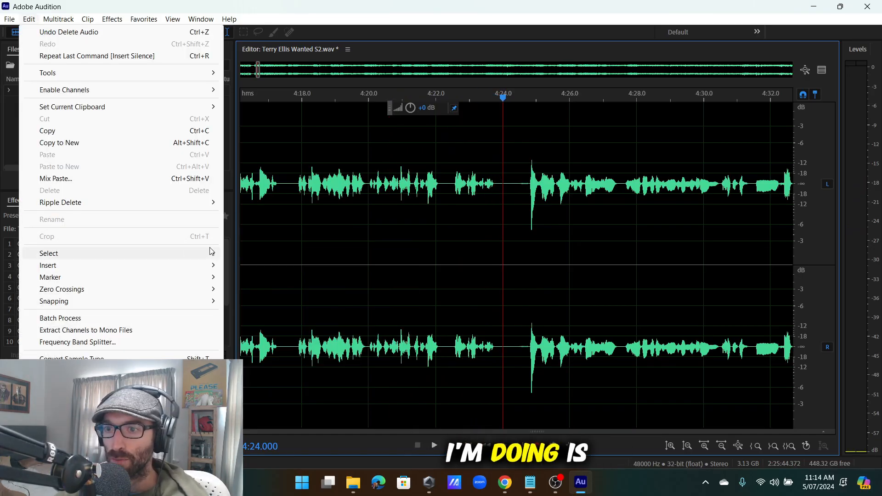
pyautogui.moveTo(74, 268)
pyautogui.click(247, 294)
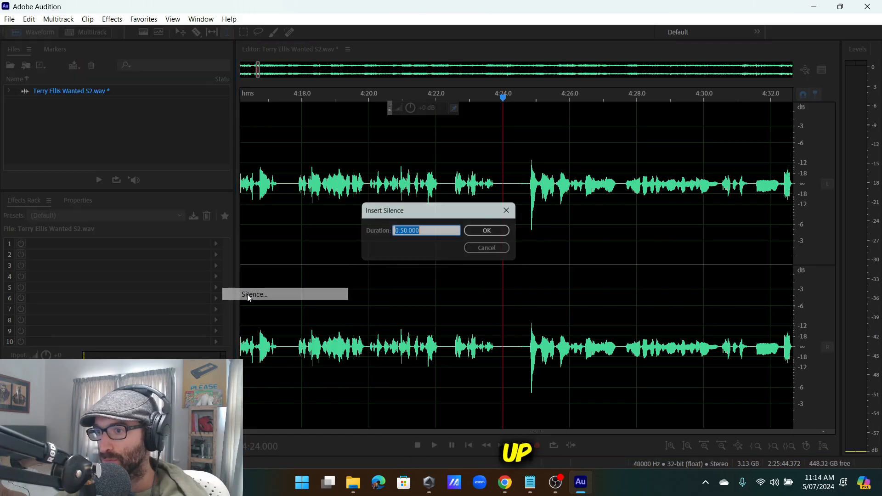
pyautogui.click(481, 233)
pyautogui.scroll(-9, 468, 218)
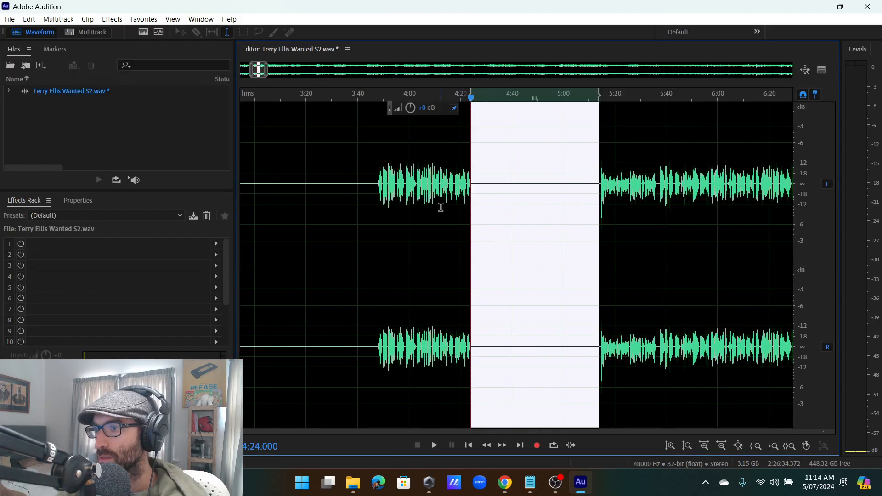
pyautogui.scroll(2, 444, 207)
pyautogui.click(412, 209)
pyautogui.scroll(-3, 503, 210)
pyautogui.scroll(-4, 511, 211)
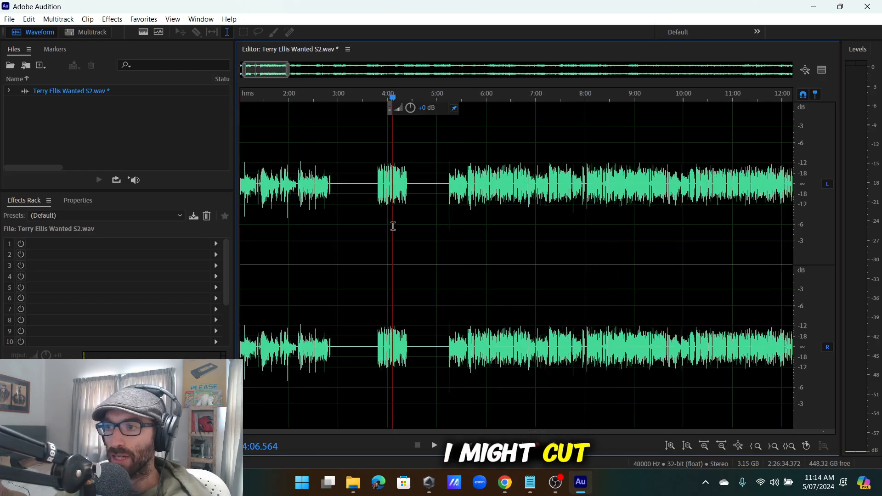
# Zoom near 5:22, play from 5:14.615, and select the stumble from about 5:21.5 to 5:22.3.
pyautogui.scroll(8, 392, 222)
pyautogui.scroll(-5, 346, 217)
pyautogui.scroll(4, 478, 202)
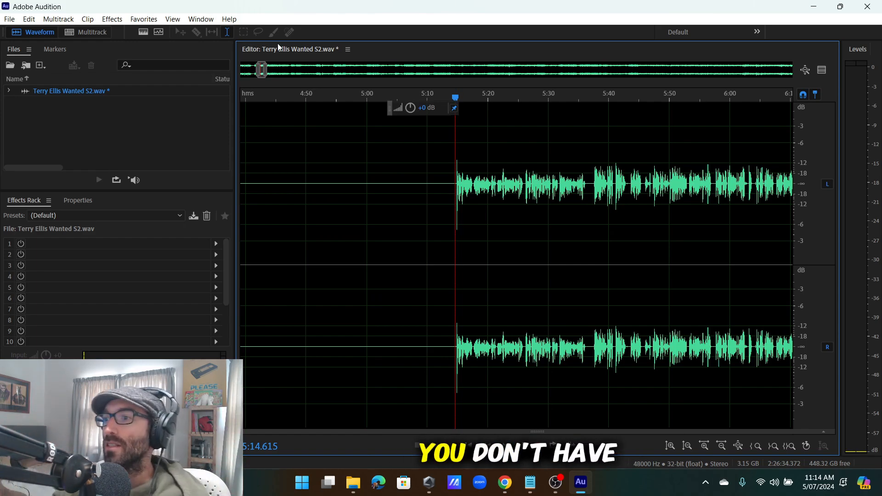
pyautogui.scroll(-5, 429, 196)
pyautogui.scroll(5, 445, 199)
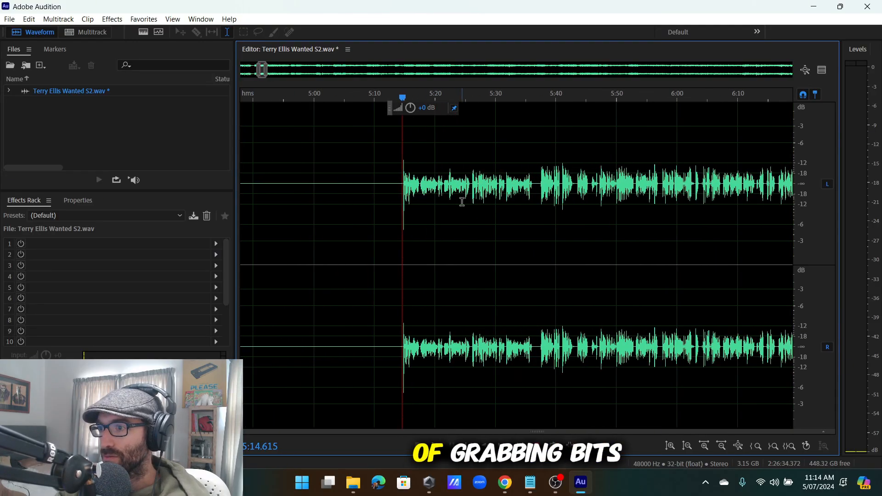
pyautogui.press('space')
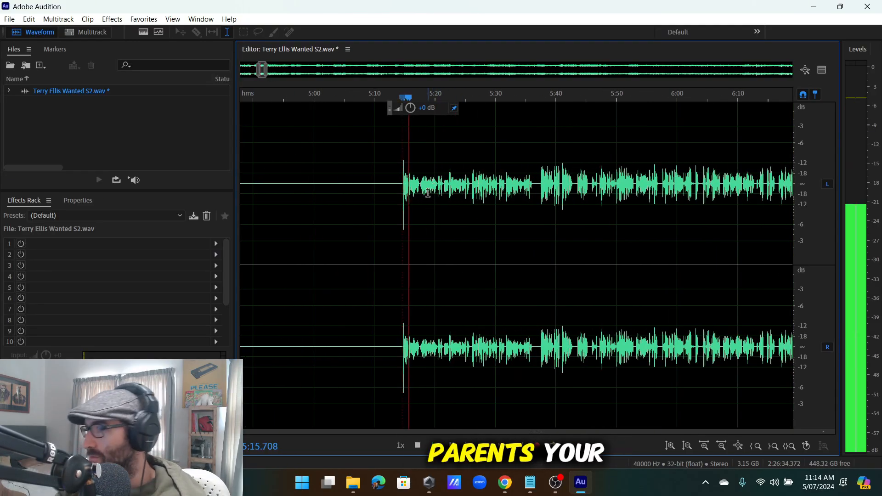
pyautogui.scroll(5, 431, 193)
pyautogui.scroll(-5, 431, 191)
pyautogui.scroll(3, 429, 195)
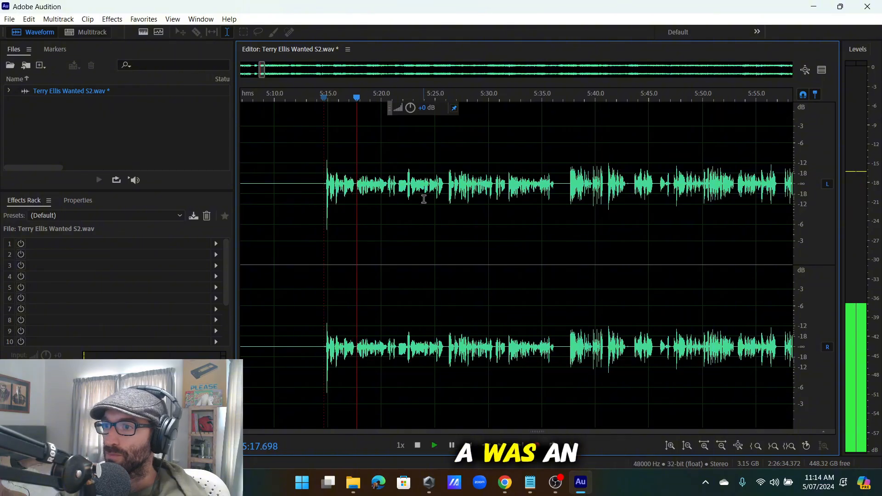
pyautogui.scroll(-3, 423, 198)
pyautogui.scroll(4, 419, 201)
pyautogui.scroll(6, 344, 196)
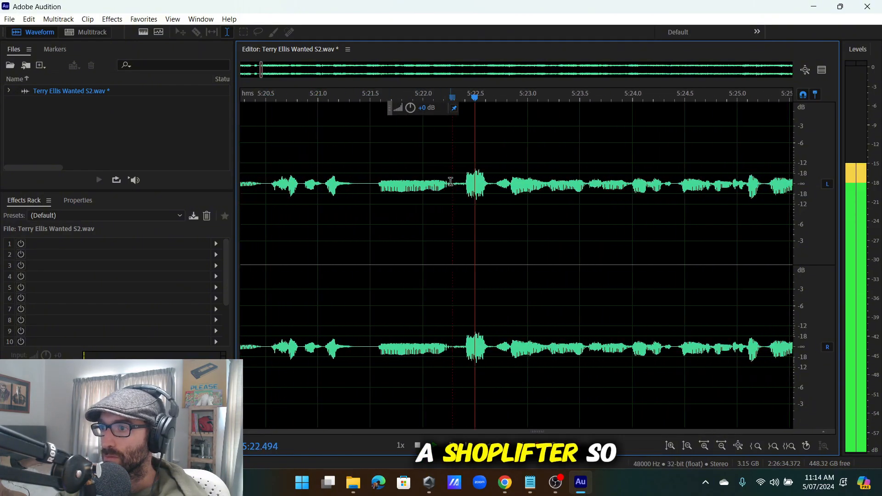
pyautogui.moveTo(451, 202); pyautogui.dragTo(374, 227)
pyautogui.press('\\')
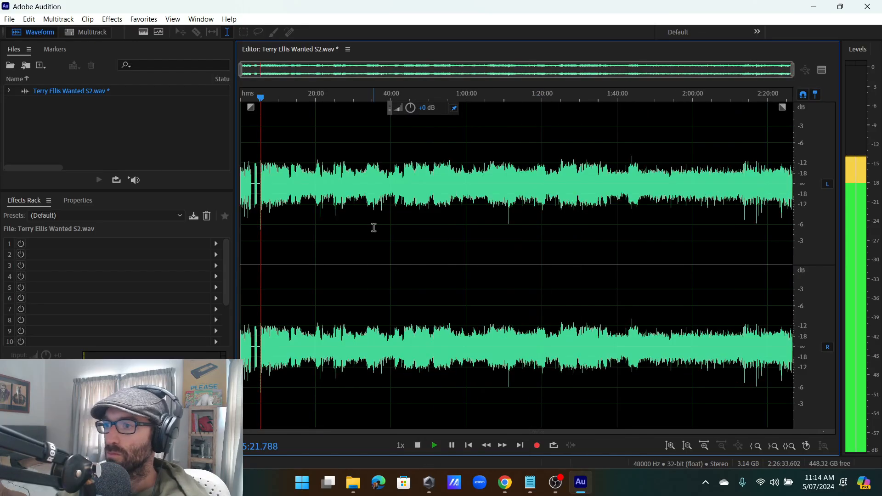
pyautogui.scroll(10, 305, 193)
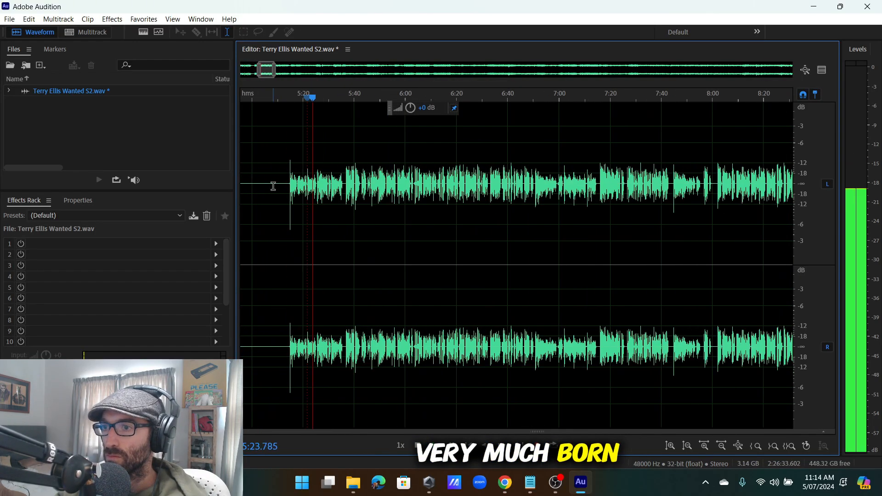
pyautogui.scroll(4, 345, 195)
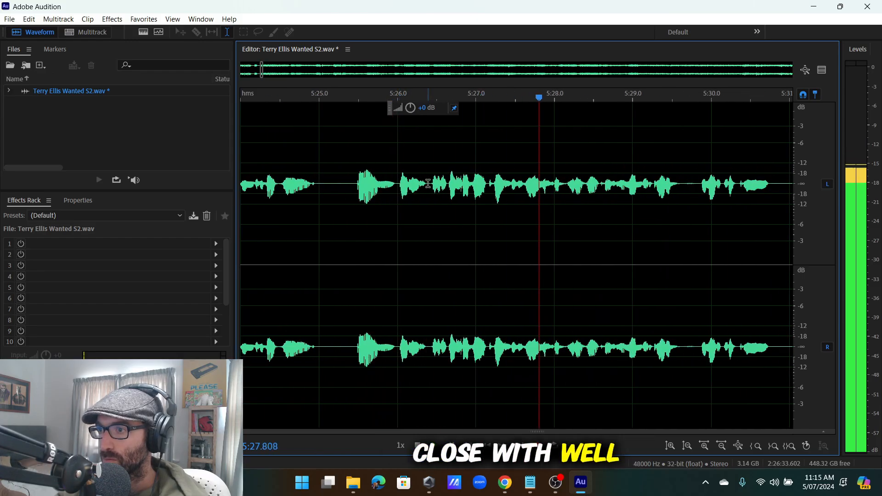
pyautogui.scroll(-4, 498, 178)
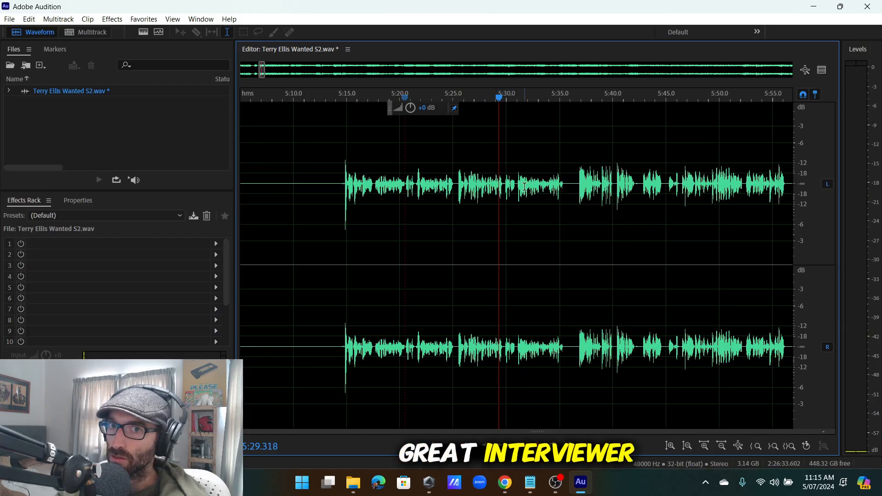
pyautogui.scroll(2, 525, 184)
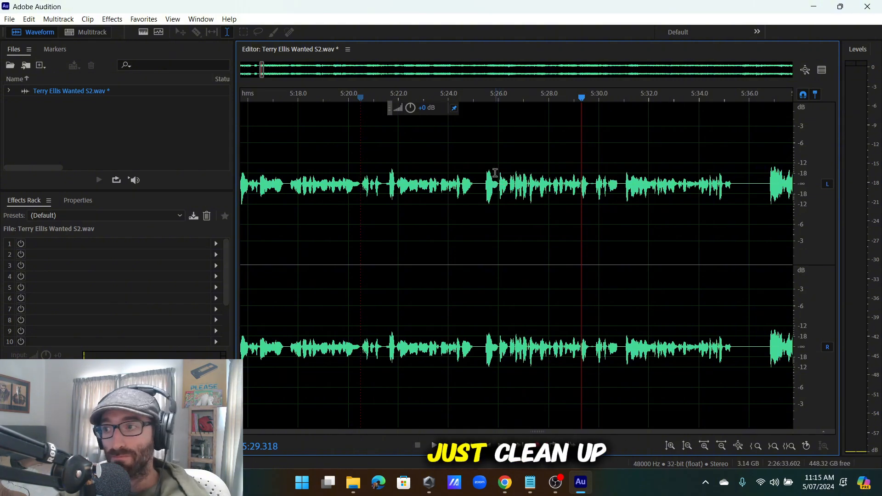
pyautogui.press('space')
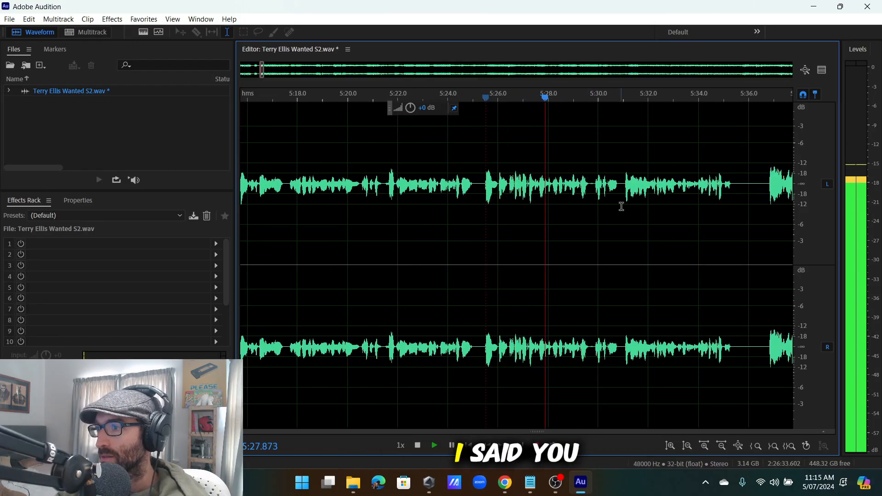
pyautogui.scroll(-3, 558, 195)
pyautogui.scroll(3, 583, 198)
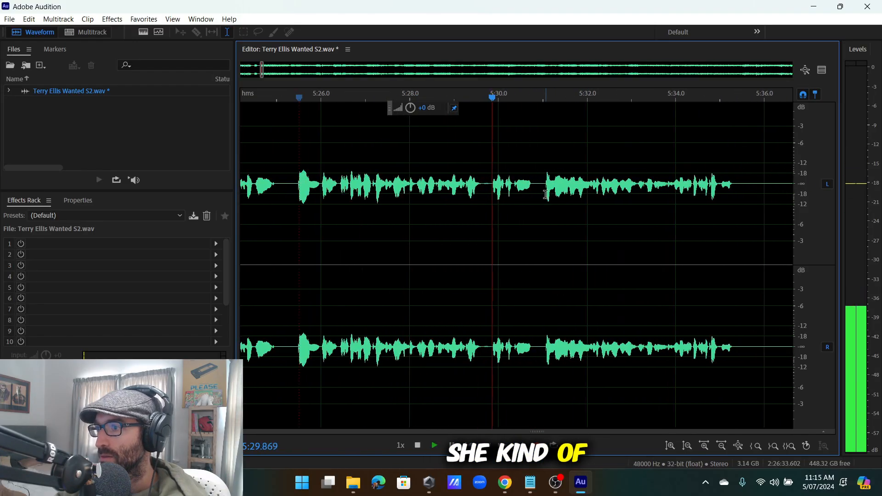
pyautogui.scroll(3, 560, 198)
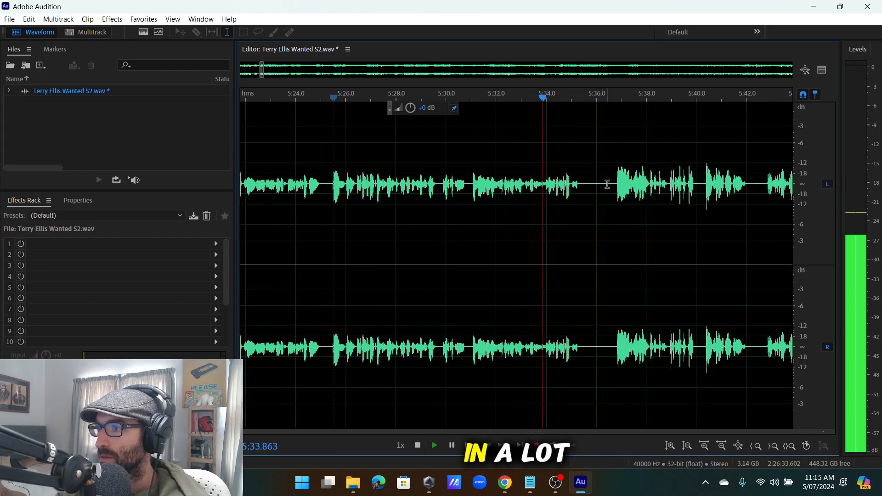
pyautogui.click(612, 186)
pyautogui.scroll(-5, 608, 189)
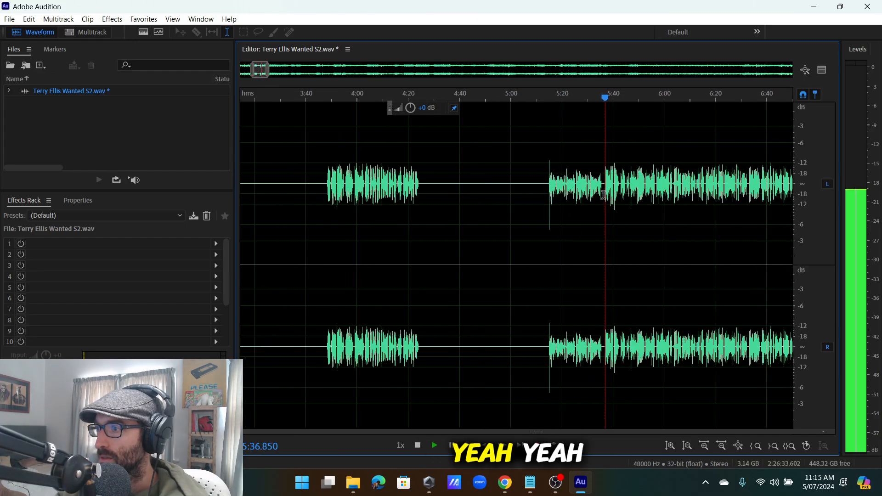
pyautogui.scroll(3, 608, 197)
pyautogui.scroll(-2, 590, 196)
pyautogui.scroll(4, 586, 194)
pyautogui.scroll(-2, 583, 194)
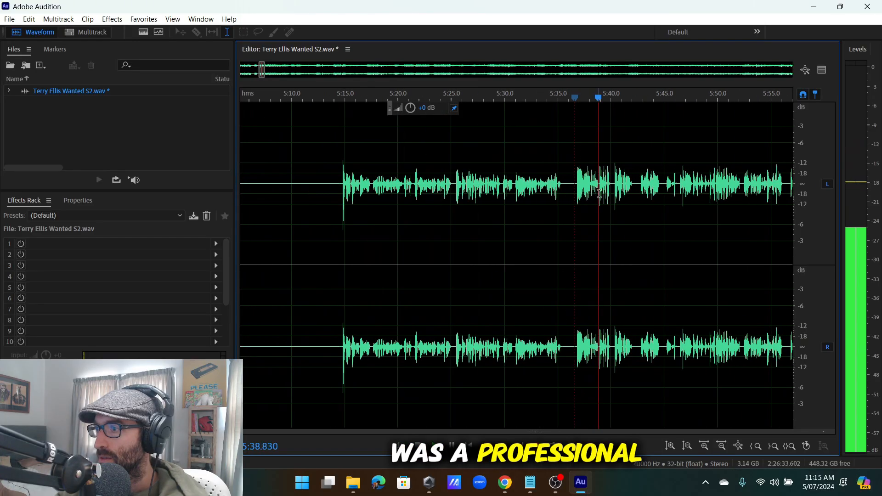
pyautogui.scroll(3, 570, 191)
pyautogui.click(564, 190)
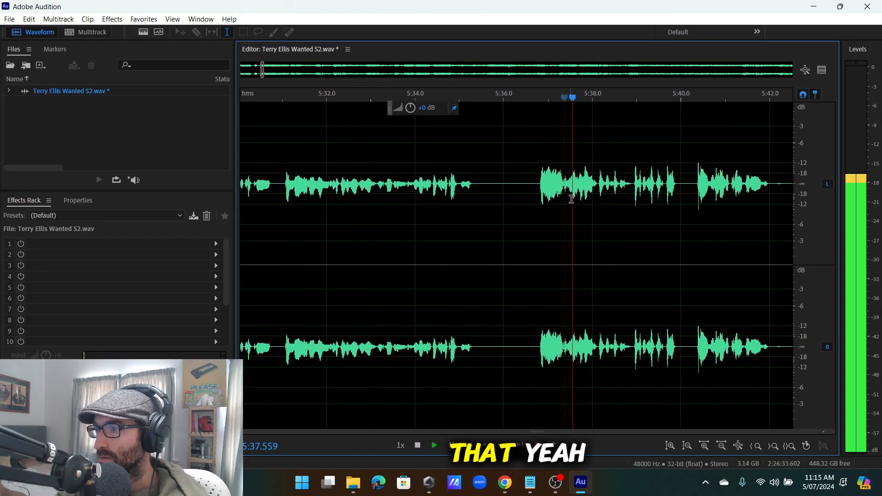
pyautogui.scroll(-3, 552, 184)
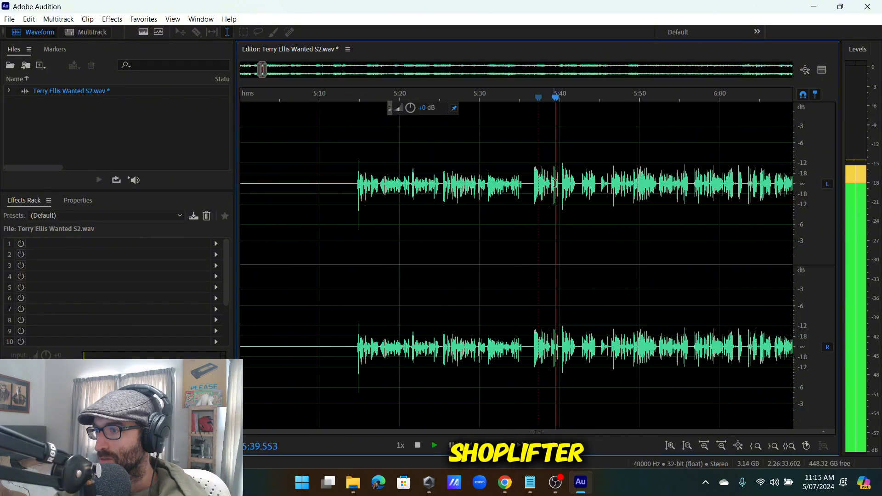
pyautogui.scroll(3, 558, 185)
pyautogui.click(580, 189)
pyautogui.scroll(-3, 576, 191)
pyautogui.scroll(2, 570, 193)
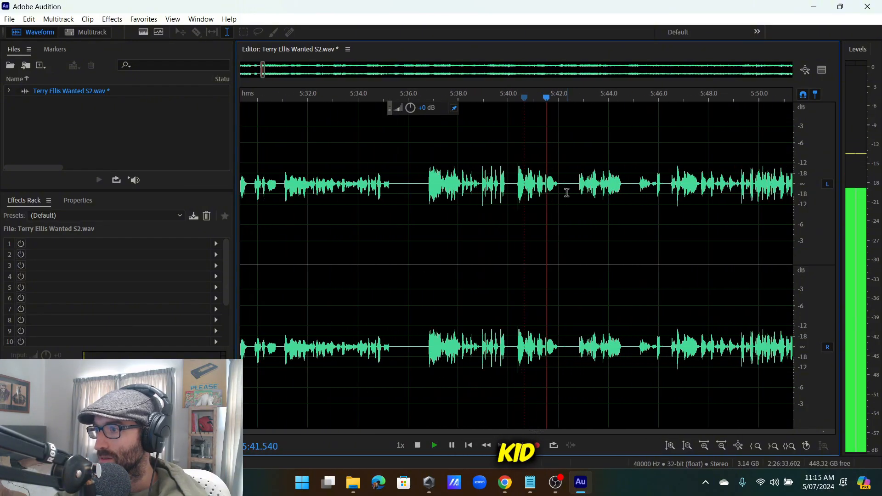
pyautogui.click(515, 187)
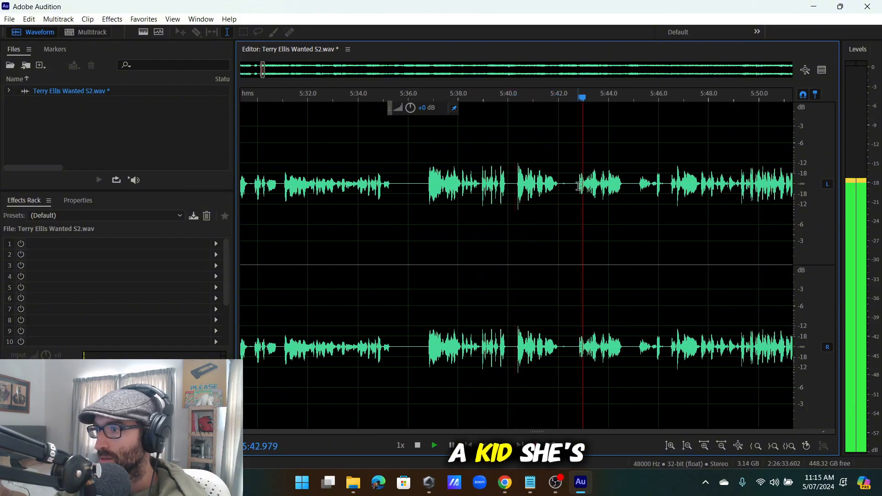
pyautogui.scroll(1, 580, 186)
pyautogui.scroll(-3, 554, 187)
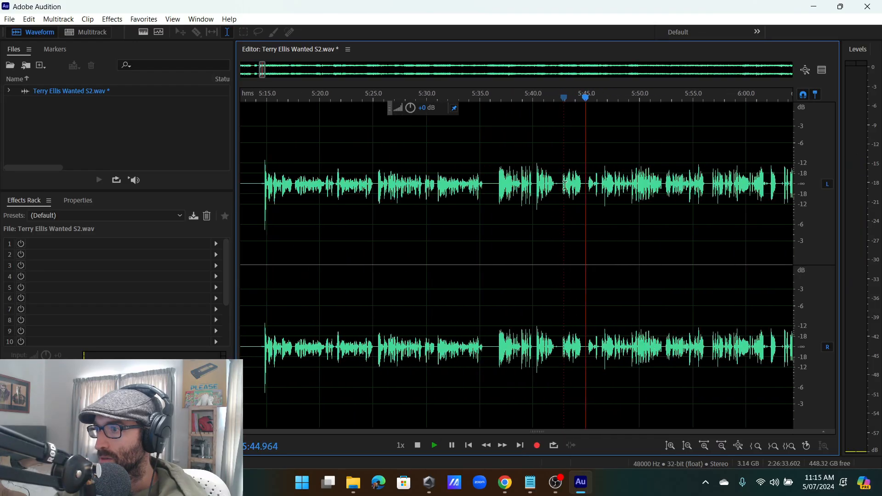
pyautogui.scroll(3, 588, 186)
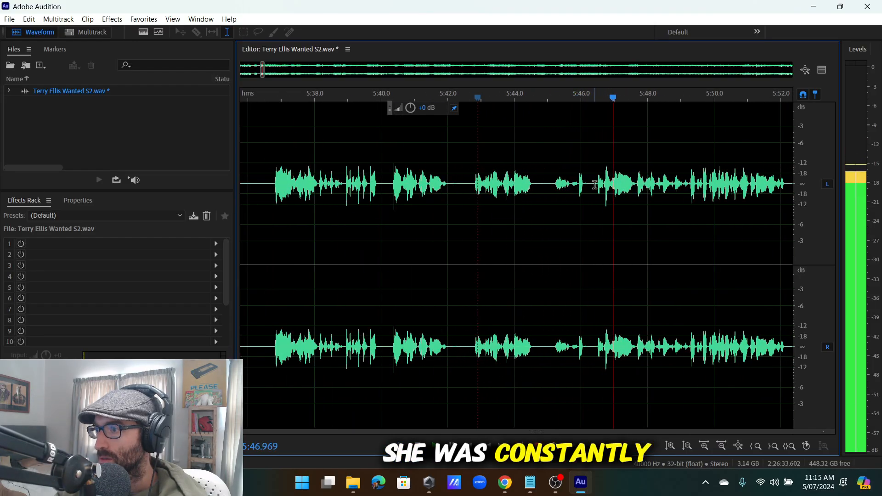
# Try selections around 5:41–5:46 and play back from 5:42.85 to locate the stumbles.
pyautogui.moveTo(595, 186); pyautogui.dragTo(454, 238)
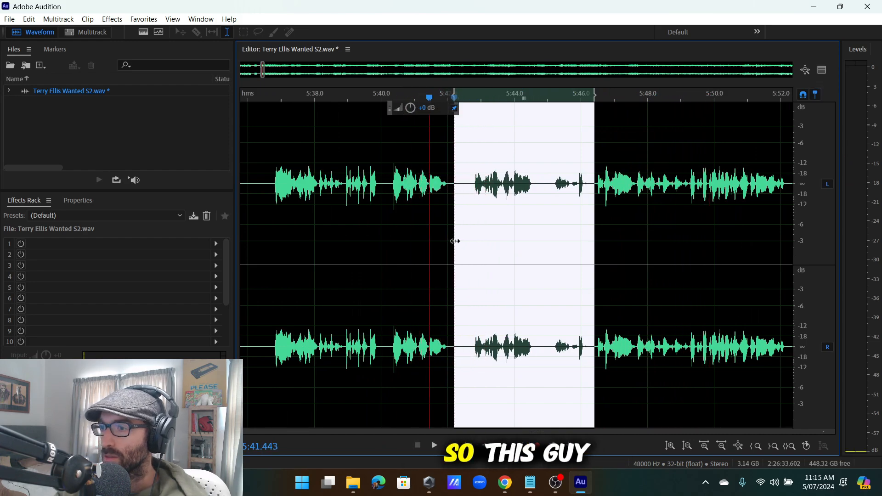
pyautogui.click(491, 219)
pyautogui.press('space')
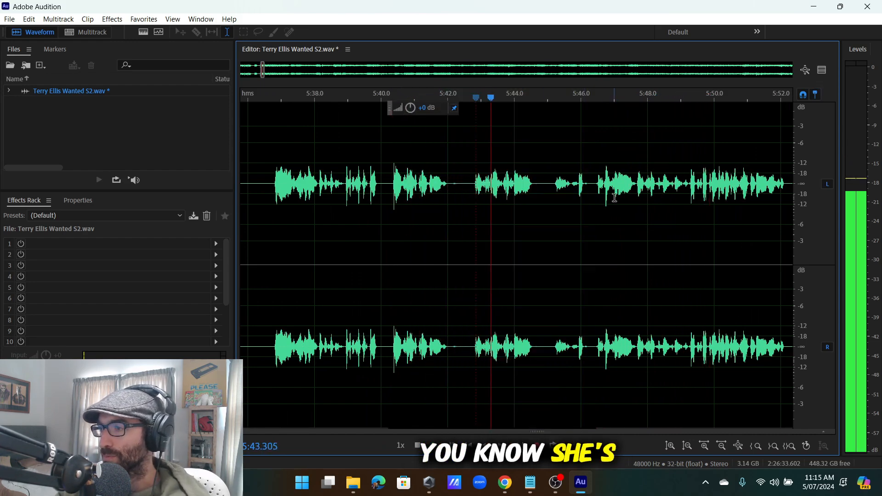
pyautogui.scroll(4, 564, 192)
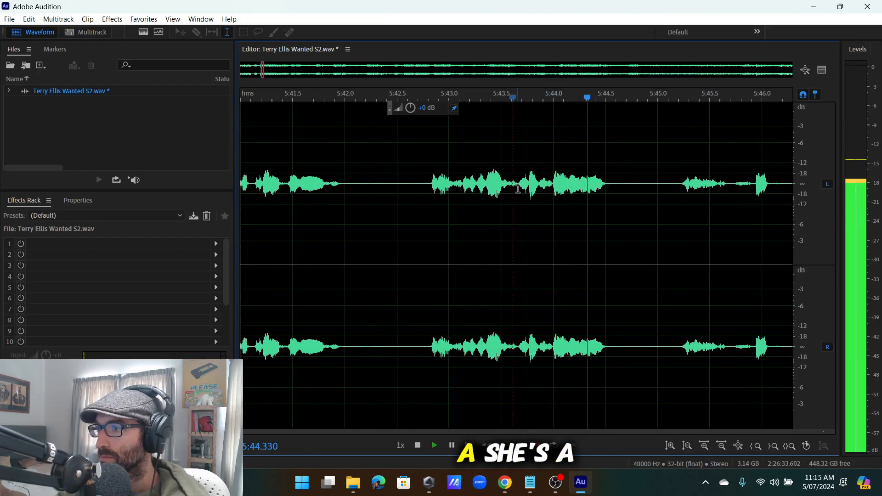
pyautogui.moveTo(517, 187); pyautogui.dragTo(398, 230)
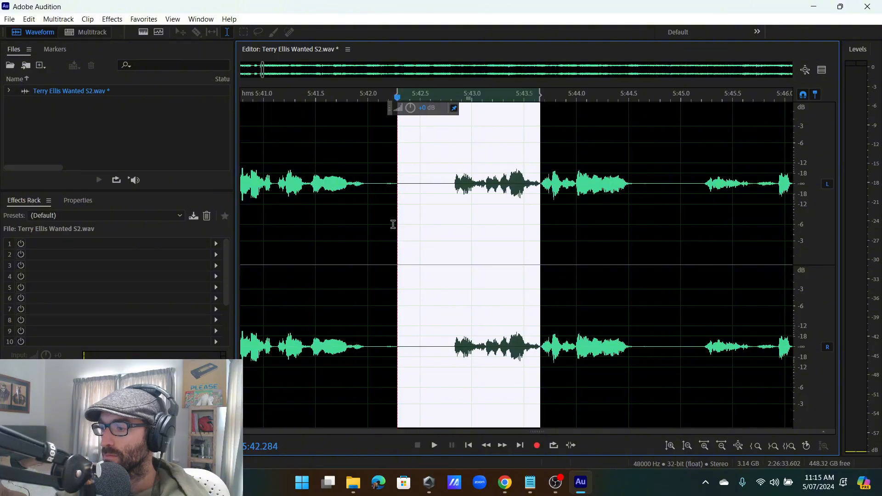
pyautogui.click(395, 224)
pyautogui.scroll(-6, 685, 190)
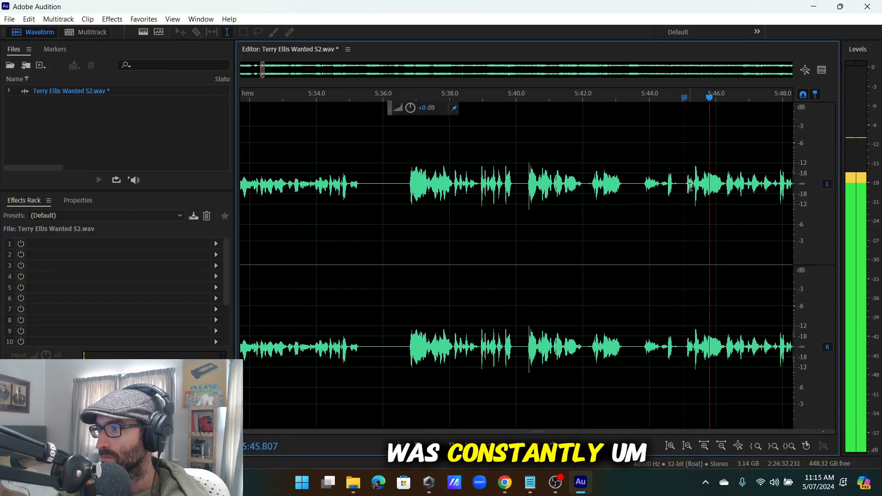
pyautogui.scroll(5, 546, 189)
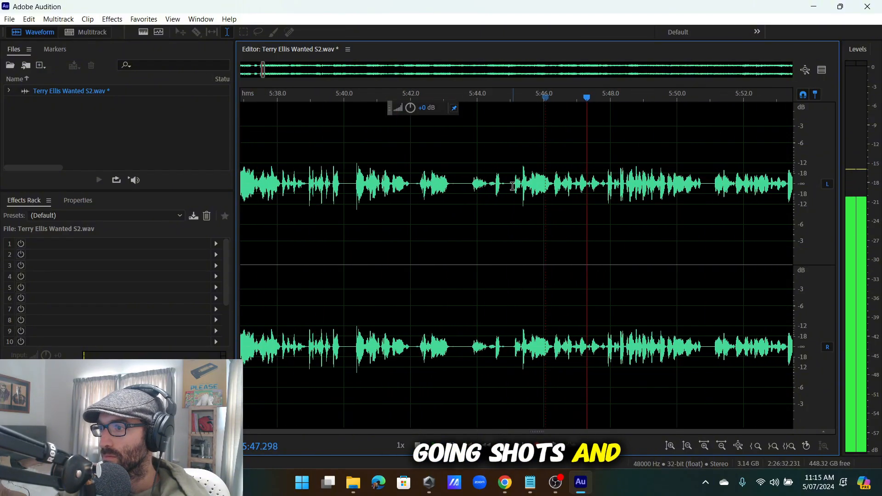
# Select 5:42.1–5:45.1, delete it, and replay the audio from the splice.
pyautogui.moveTo(519, 200); pyautogui.dragTo(411, 272)
pyautogui.press('space')
pyautogui.press('Delete')
pyautogui.press('space')
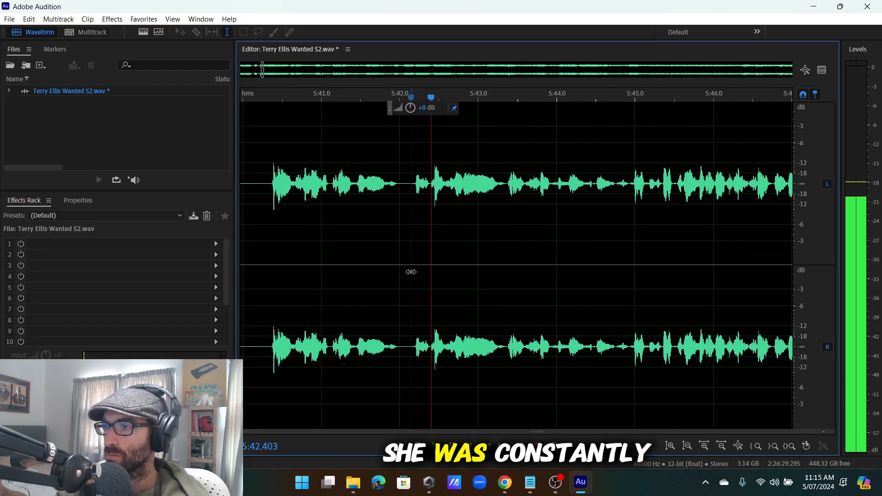
pyautogui.scroll(-3, 508, 191)
pyautogui.scroll(4, 496, 187)
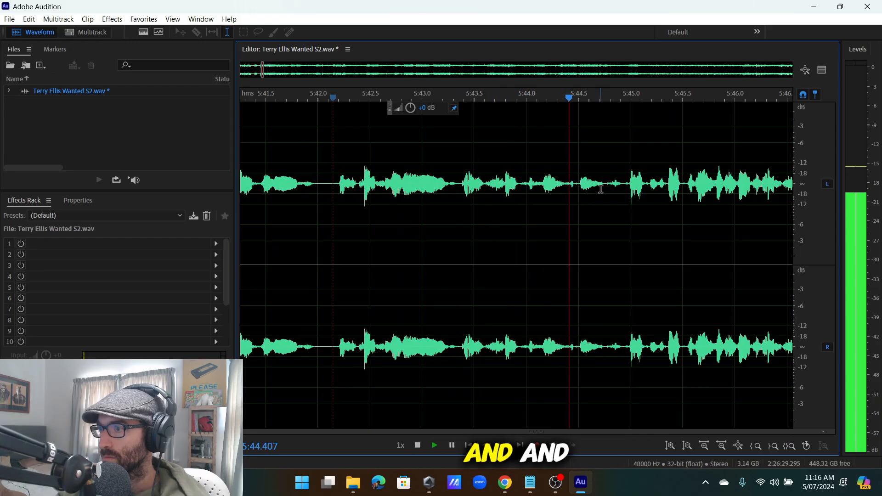
# Cut the stumble ending at 5:45.0 and play back from about 5:42 to check it.
pyautogui.moveTo(625, 187); pyautogui.dragTo(564, 272)
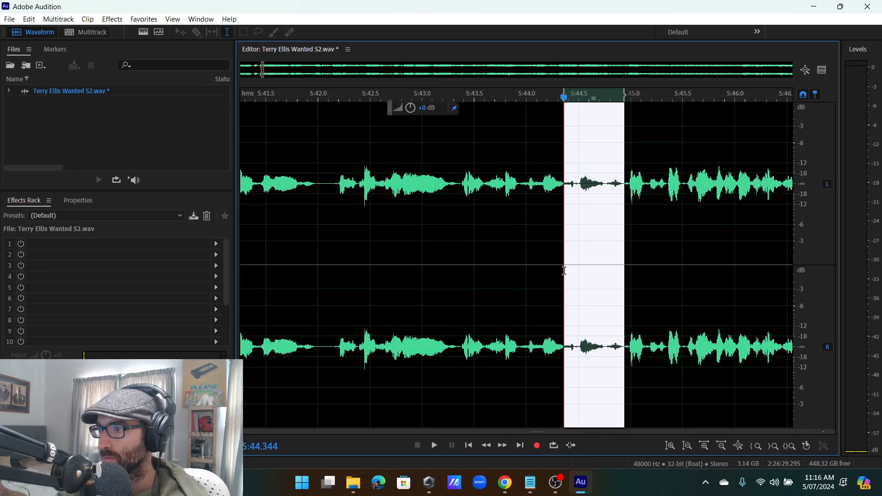
pyautogui.press('Delete')
pyautogui.click(318, 247)
pyautogui.press('space')
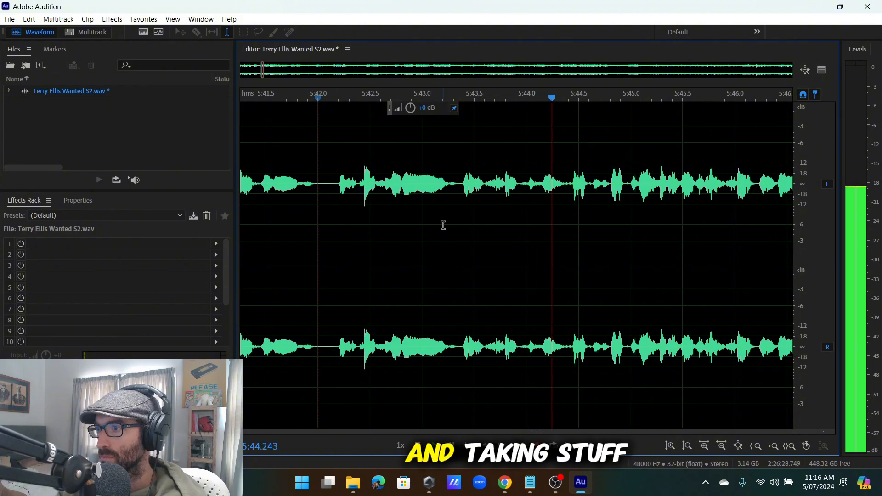
pyautogui.press('space')
# Replay the passage from near 5:44.5 to find the next stumble.
pyautogui.click(539, 198)
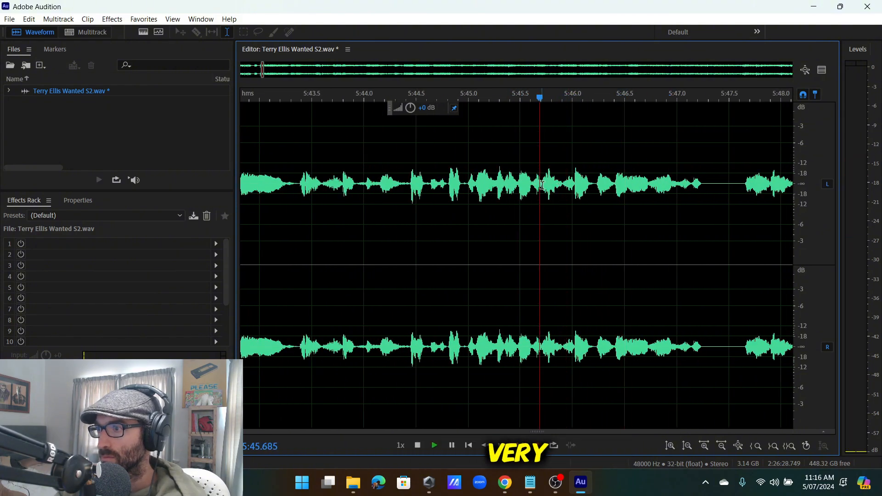
pyautogui.scroll(2, 540, 207)
pyautogui.press('space')
pyautogui.press('space')
pyautogui.click(545, 239)
pyautogui.press('space')
# Audition and delete the 5:44.5–5:45.71 range, then replay from 5:44.2.
pyautogui.press('space')
pyautogui.press('space')
pyautogui.moveTo(545, 257); pyautogui.dragTo(382, 294)
pyautogui.press('space')
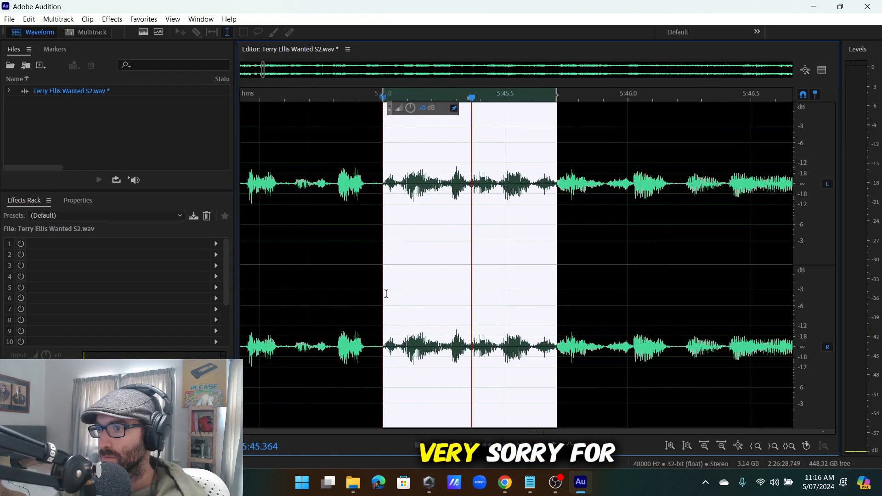
pyautogui.press('space')
pyautogui.press('Delete')
pyautogui.scroll(-3, 384, 293)
pyautogui.click(321, 267)
# Replay around 5:43.3–5:44.4 and undo the cut that sounds wrong.
pyautogui.press('space')
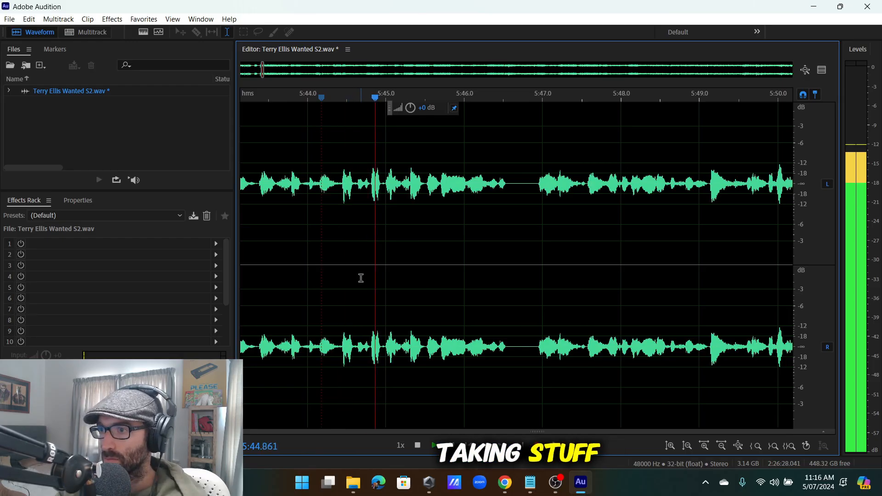
pyautogui.scroll(-2, 395, 220)
pyautogui.press('space')
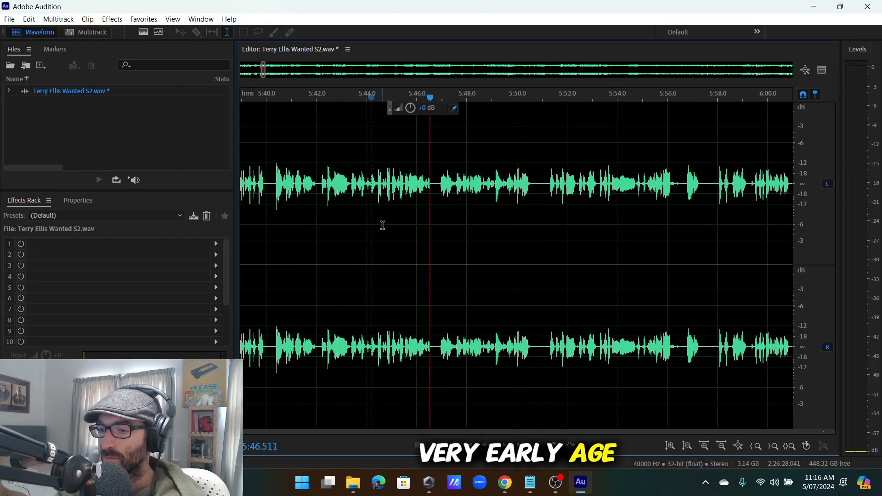
pyautogui.click(372, 195)
pyautogui.scroll(2, 351, 197)
pyautogui.click(349, 197)
pyautogui.press('space')
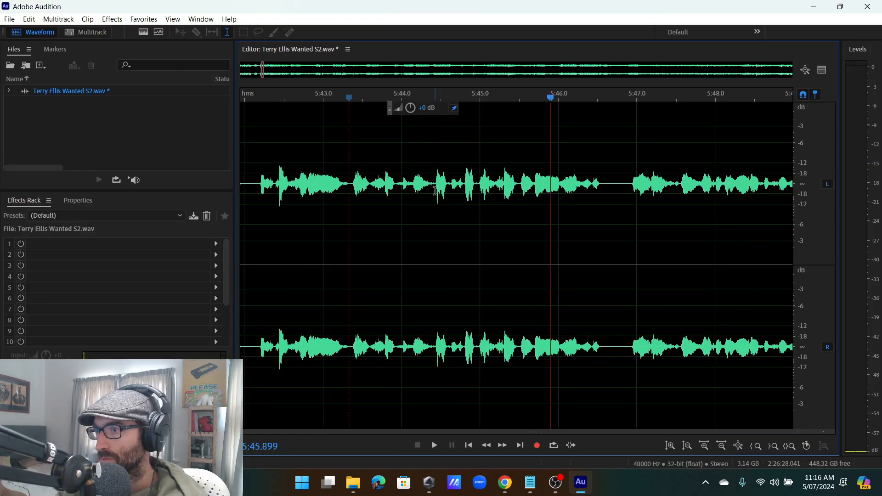
pyautogui.click(435, 279)
pyautogui.press('space')
pyautogui.hotkey('ctrl', 'z')
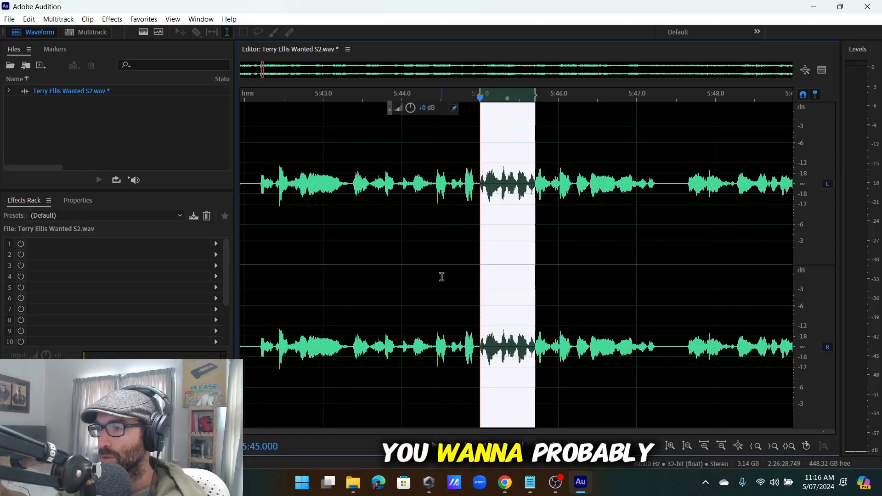
# Play the restored passage from 5:43.2.
pyautogui.click(335, 218)
pyautogui.press('space')
pyautogui.scroll(3, 487, 232)
pyautogui.scroll(-3, 487, 232)
pyautogui.scroll(2, 542, 223)
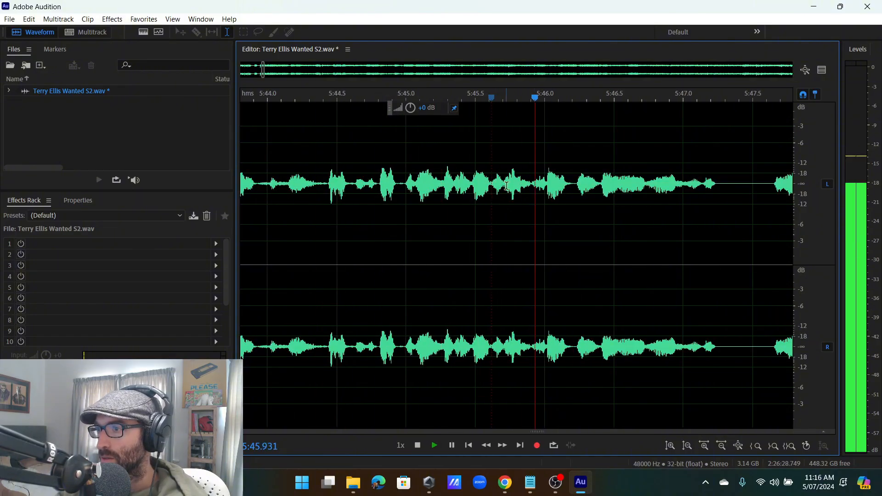
# Try cutting 5:44.7–5:45.7, preview the result, and undo it.
pyautogui.moveTo(503, 193); pyautogui.dragTo(408, 303)
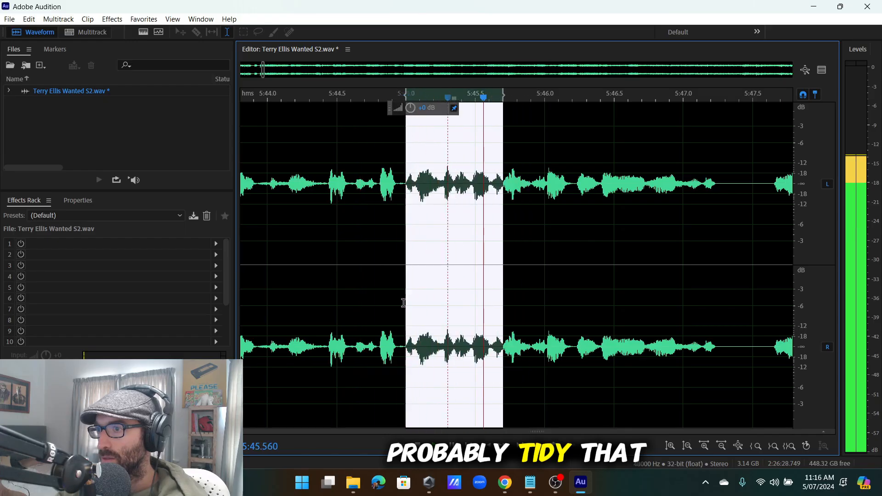
pyautogui.press('Delete')
pyautogui.scroll(-3, 411, 300)
pyautogui.click(341, 297)
pyautogui.press('space')
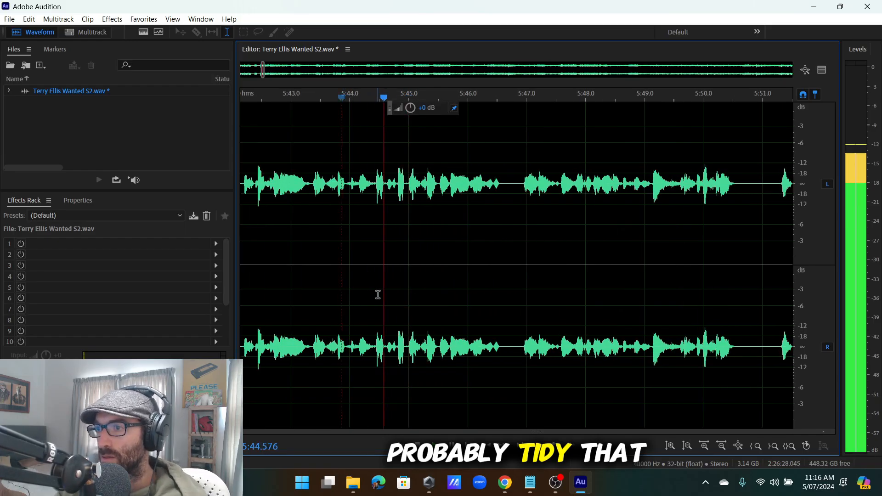
pyautogui.scroll(4, 415, 183)
pyautogui.press('space')
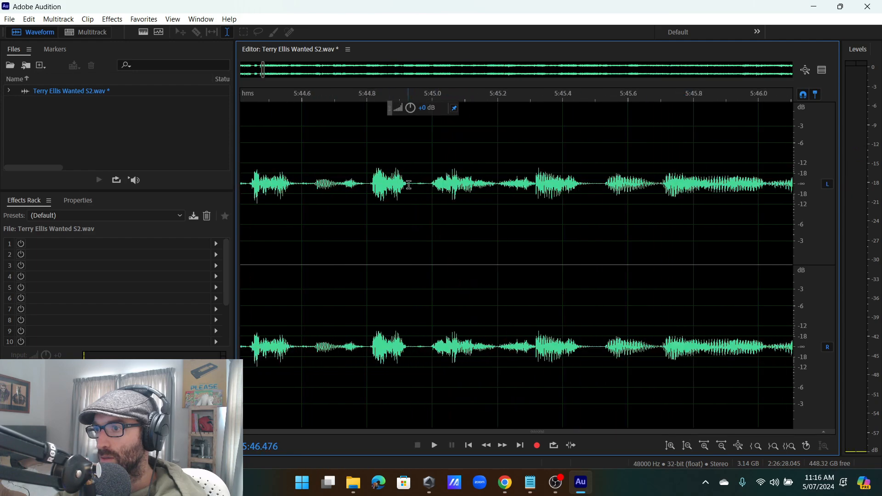
pyautogui.hotkey('ctrl', 'z')
# Delete the 5:45.0–5:45.43 stumble after auditioning it, then play back the result.
pyautogui.click(577, 197)
pyautogui.press('space')
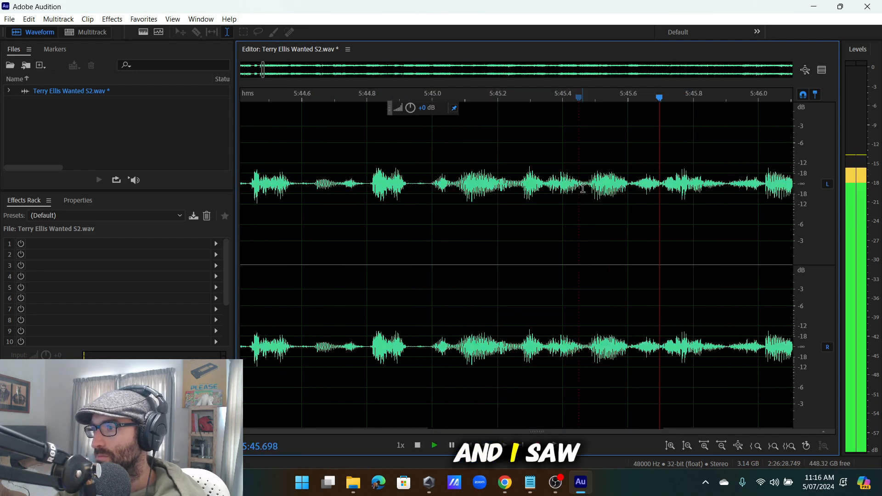
pyautogui.moveTo(584, 193); pyautogui.dragTo(431, 261)
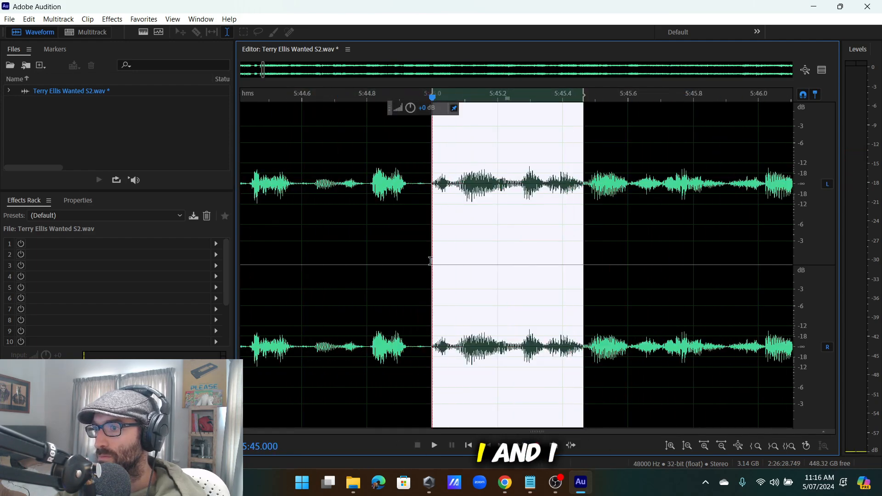
pyautogui.press('space')
pyautogui.press('Delete')
pyautogui.scroll(-3, 361, 227)
pyautogui.press('space')
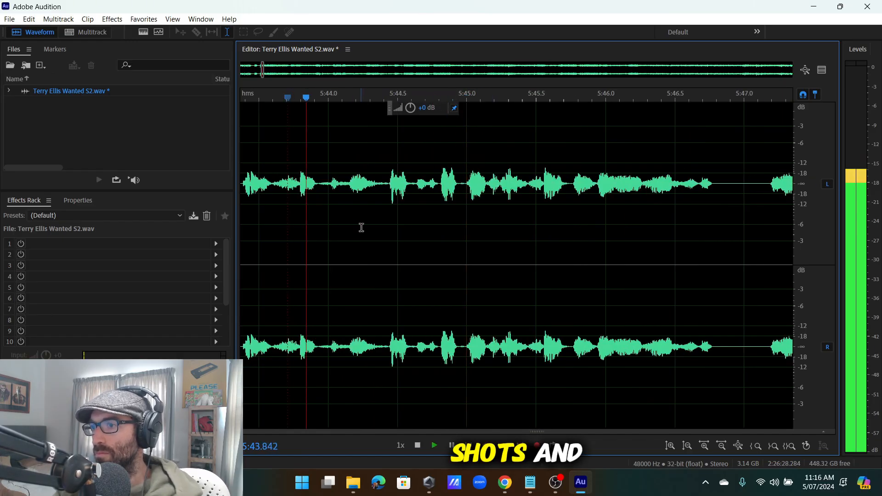
pyautogui.scroll(-3, 432, 246)
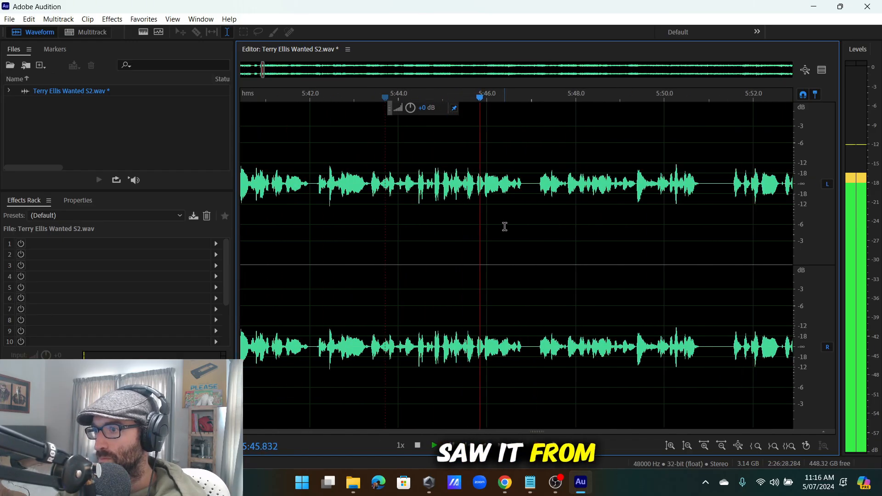
pyautogui.press('space')
pyautogui.scroll(-3, 424, 201)
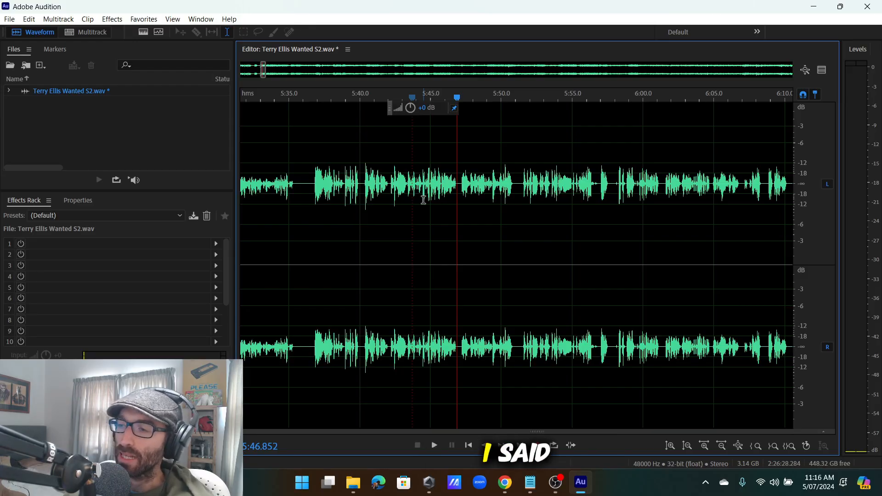
# Listen from 5:40.78 and delete the unwanted phrase just before 5:40.8.
pyautogui.click(395, 213)
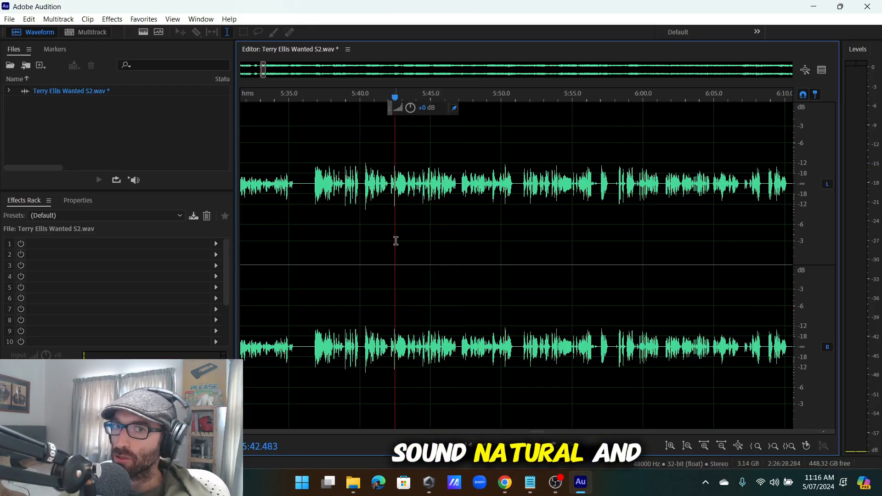
pyautogui.click(371, 210)
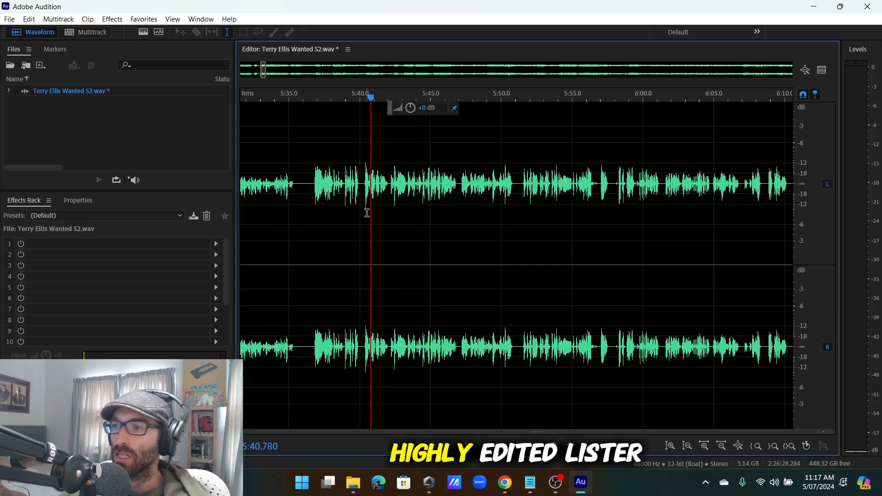
pyautogui.press('space')
pyautogui.scroll(4, 358, 202)
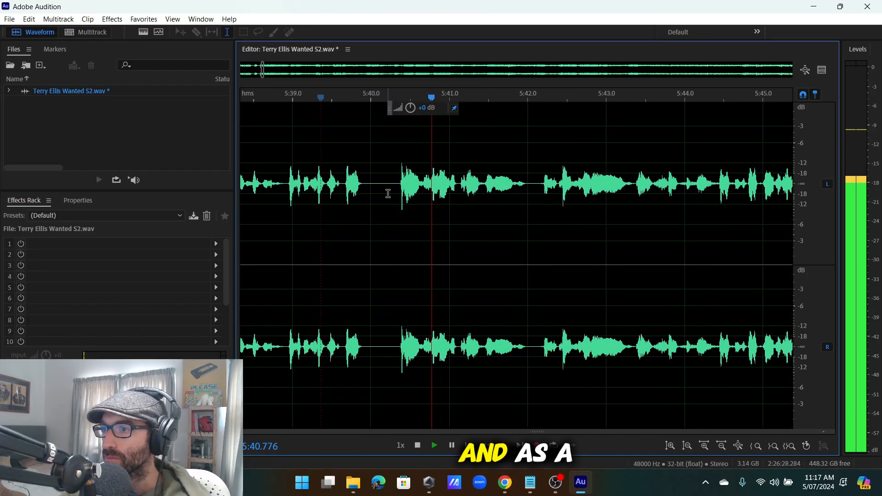
pyautogui.moveTo(425, 191); pyautogui.dragTo(380, 201)
pyautogui.press('Delete')
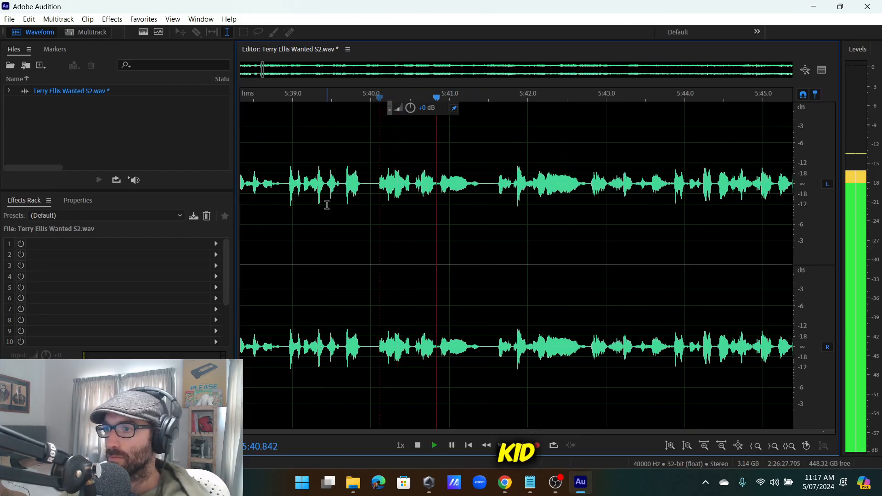
pyautogui.scroll(-5, 328, 206)
# Replay the edited passage from about 5:37.0.
pyautogui.click(299, 195)
pyautogui.scroll(3, 357, 208)
pyautogui.scroll(-3, 356, 209)
pyautogui.scroll(2, 294, 195)
pyautogui.press('space')
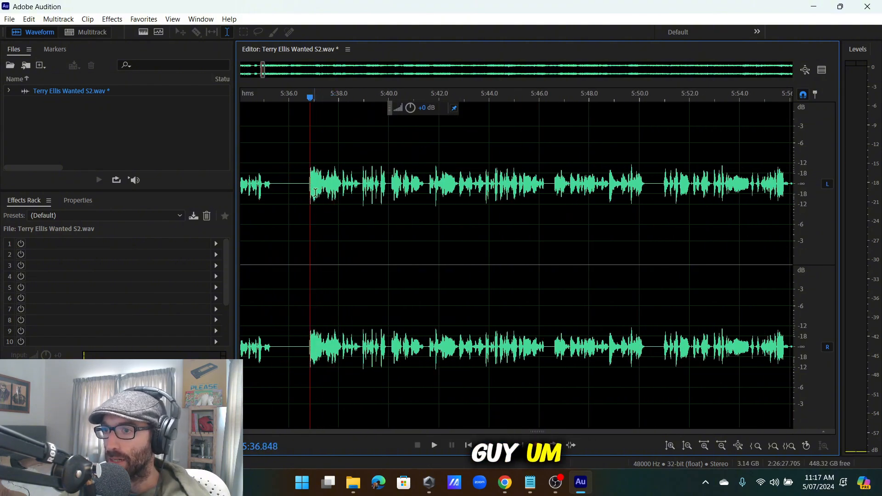
pyautogui.scroll(1, 333, 204)
pyautogui.scroll(2, 349, 202)
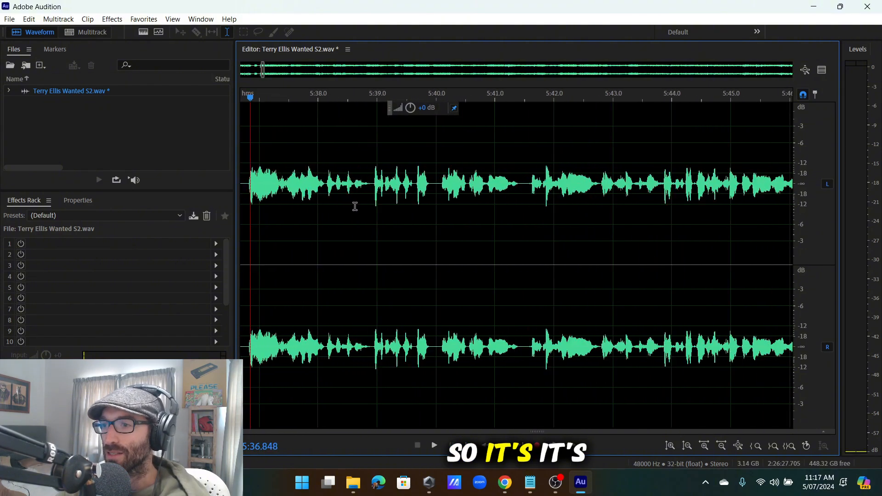
pyautogui.press('space')
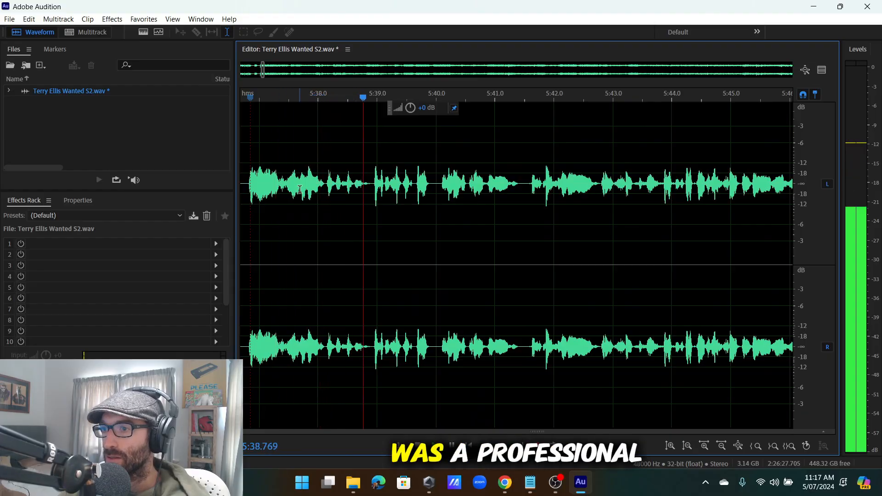
# Recheck the join by replaying from 5:38.2–5:38.67 and from about 5:37.2.
pyautogui.click(341, 186)
pyautogui.click(327, 187)
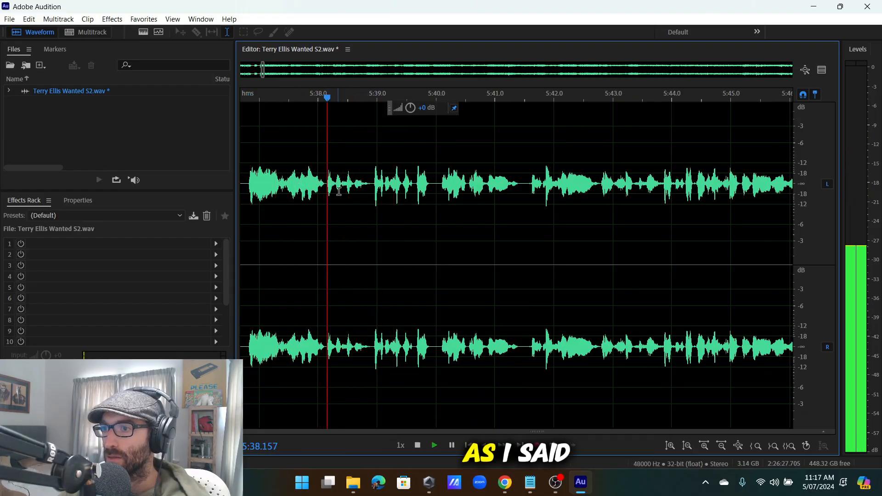
pyautogui.scroll(3, 353, 188)
pyautogui.click(363, 183)
pyautogui.click(354, 186)
pyautogui.press('space')
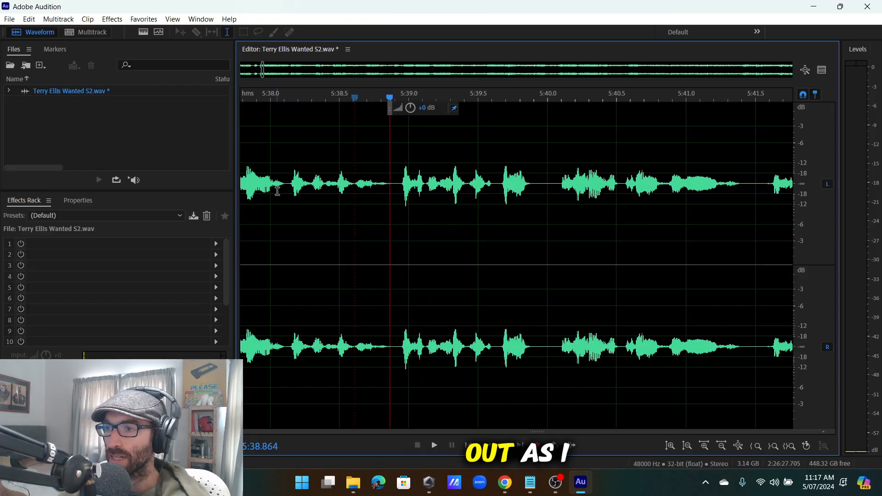
pyautogui.scroll(-6, 300, 191)
pyautogui.scroll(5, 273, 189)
pyautogui.click(291, 187)
pyautogui.scroll(2, 466, 185)
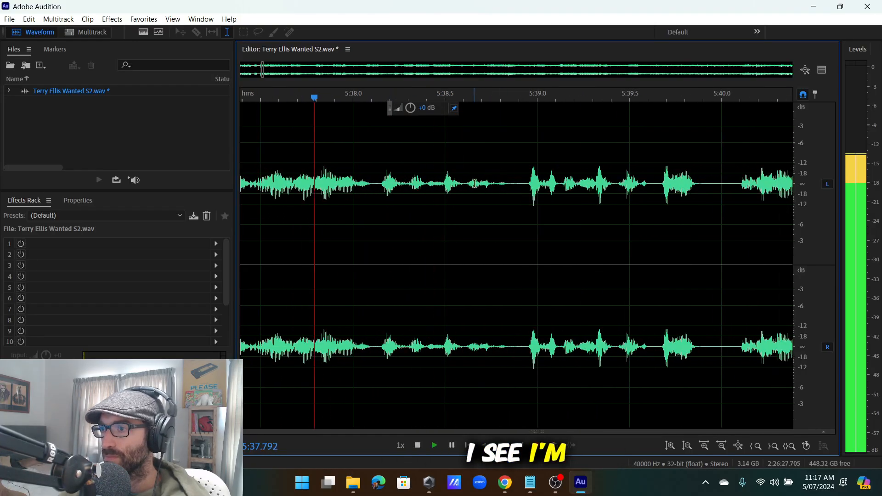
pyautogui.moveTo(466, 185); pyautogui.dragTo(629, 254)
pyautogui.press('space')
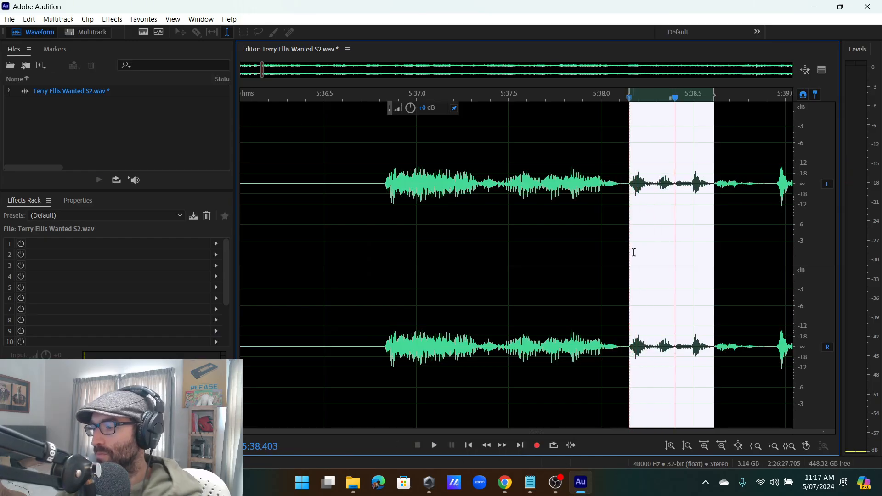
pyautogui.press('Delete')
pyautogui.scroll(-3, 633, 251)
pyautogui.click(528, 234)
pyautogui.press('space')
pyautogui.scroll(-1, 563, 232)
pyautogui.scroll(2, 584, 230)
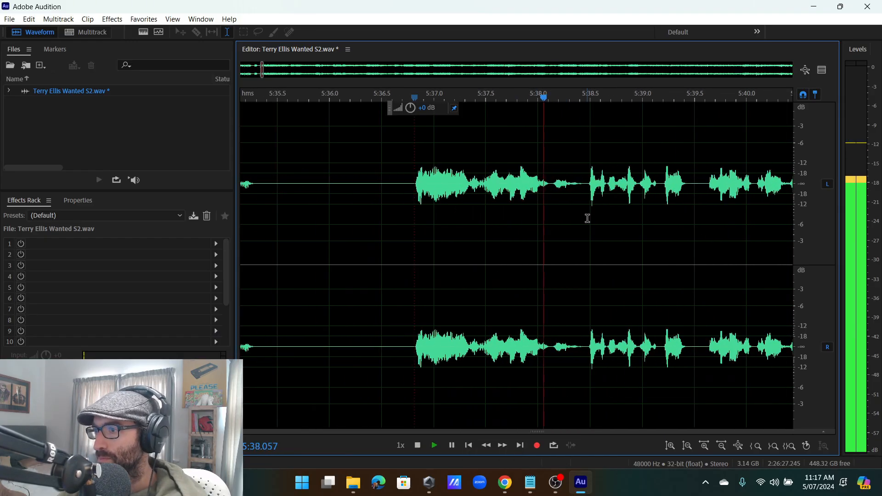
pyautogui.scroll(-2, 588, 219)
pyautogui.scroll(2, 588, 215)
pyautogui.click(536, 188)
pyautogui.click(504, 183)
pyautogui.scroll(3, 503, 182)
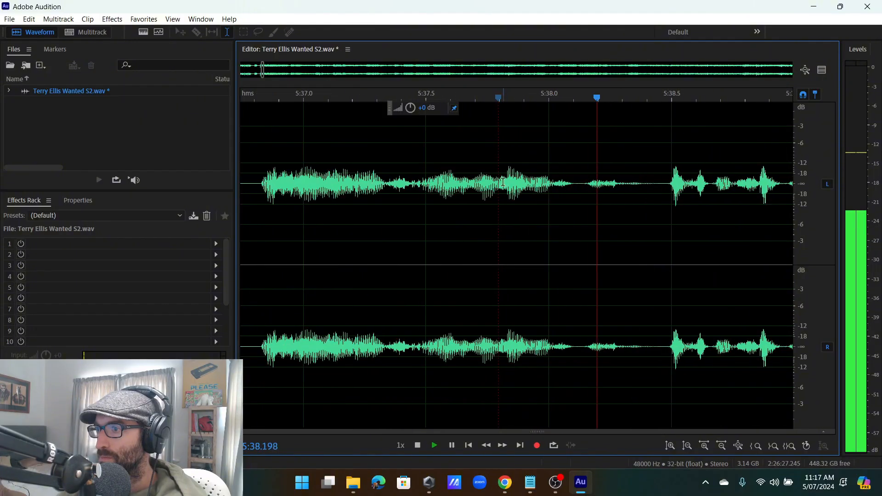
pyautogui.click(500, 183)
pyautogui.click(544, 186)
pyautogui.click(572, 197)
pyautogui.scroll(-4, 570, 212)
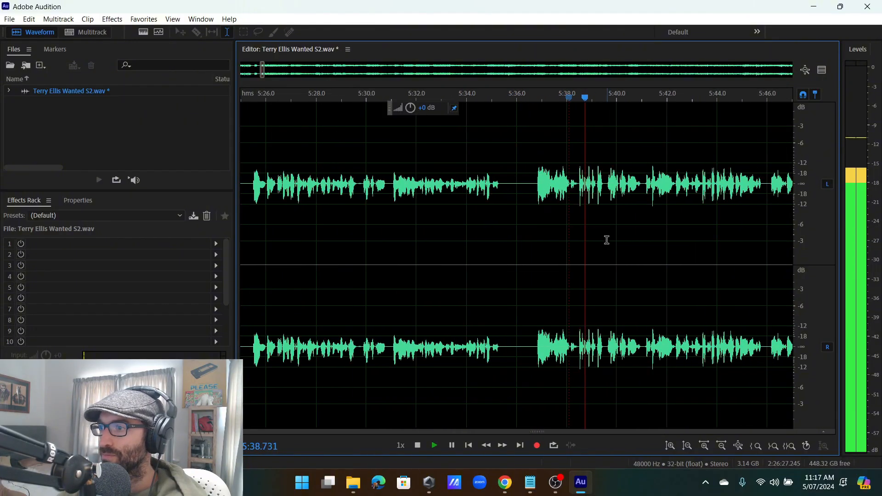
pyautogui.scroll(7, 596, 230)
pyautogui.press('space')
pyautogui.scroll(-8, 540, 209)
pyautogui.scroll(4, 506, 206)
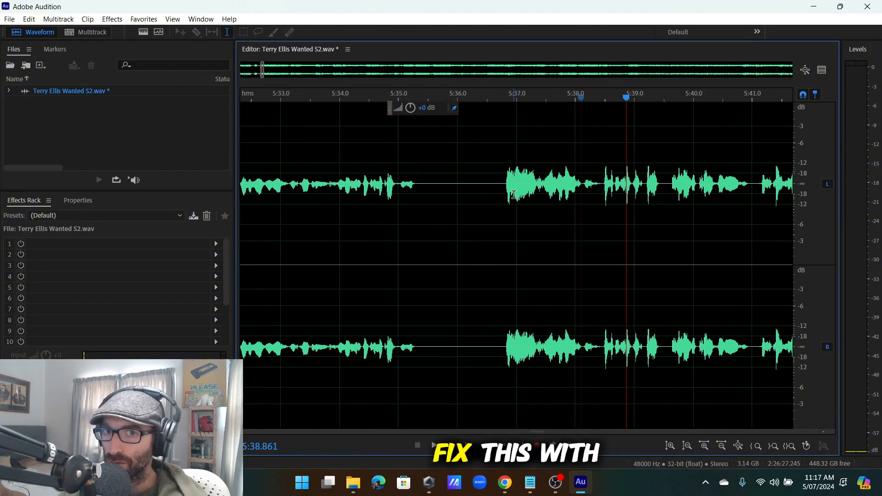
pyautogui.scroll(-4, 513, 203)
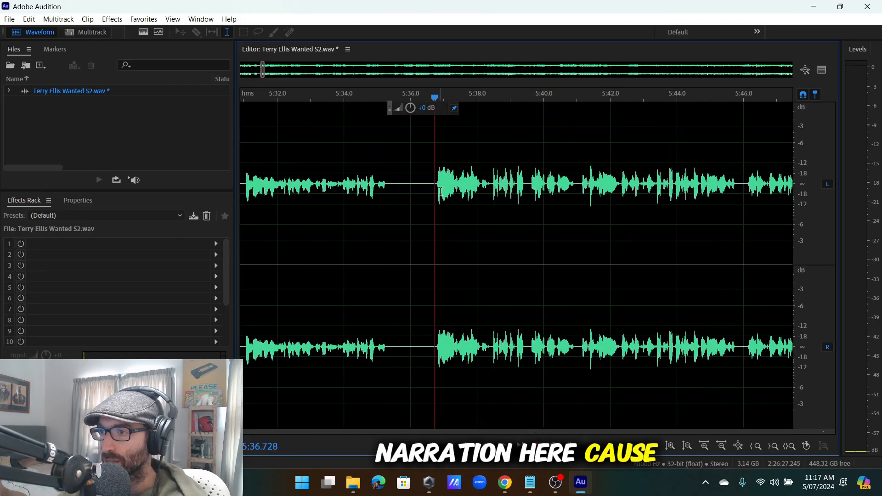
pyautogui.press('space')
pyautogui.press('space')
pyautogui.hotkey('ctrl', 'z')
pyautogui.scroll(-3, 474, 193)
pyautogui.click(446, 193)
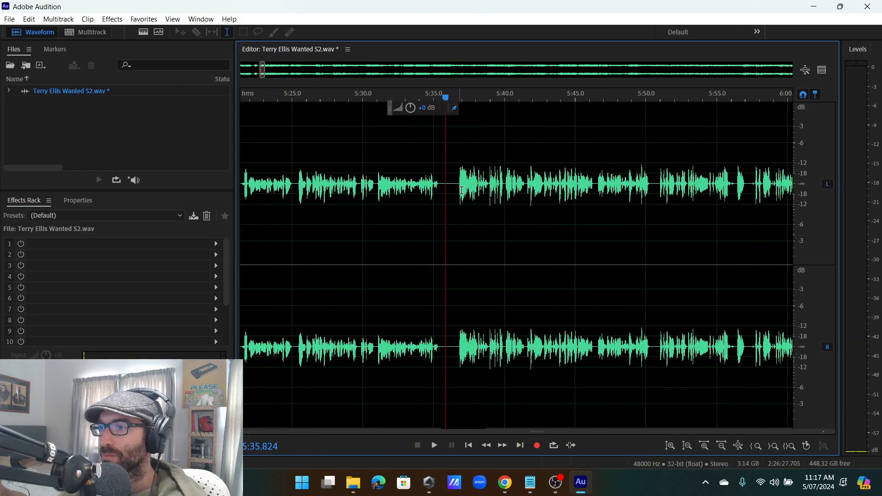
pyautogui.scroll(4, 469, 193)
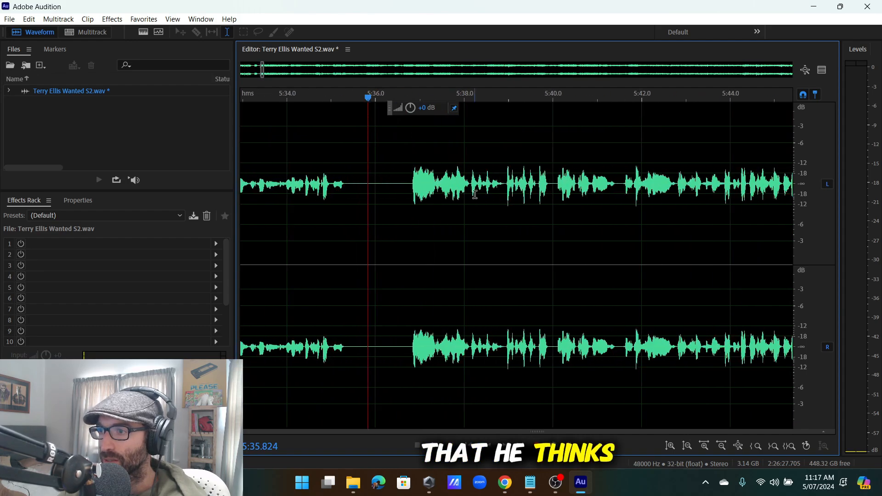
pyautogui.click(444, 196)
pyautogui.scroll(-2, 444, 195)
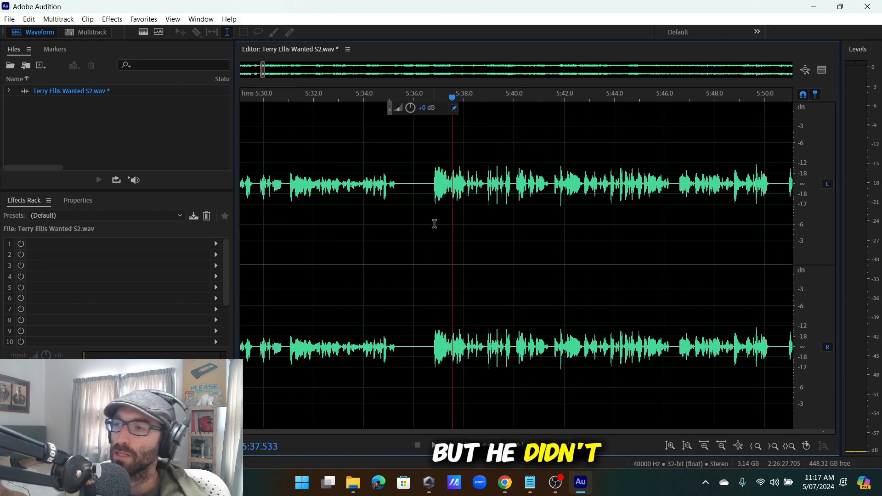
pyautogui.scroll(2, 437, 212)
pyautogui.press('space')
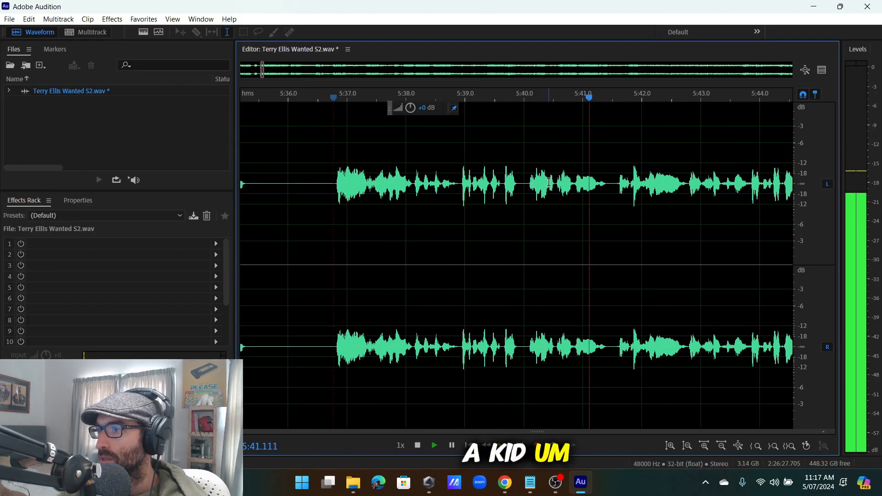
pyautogui.click(539, 183)
pyautogui.scroll(2, 539, 183)
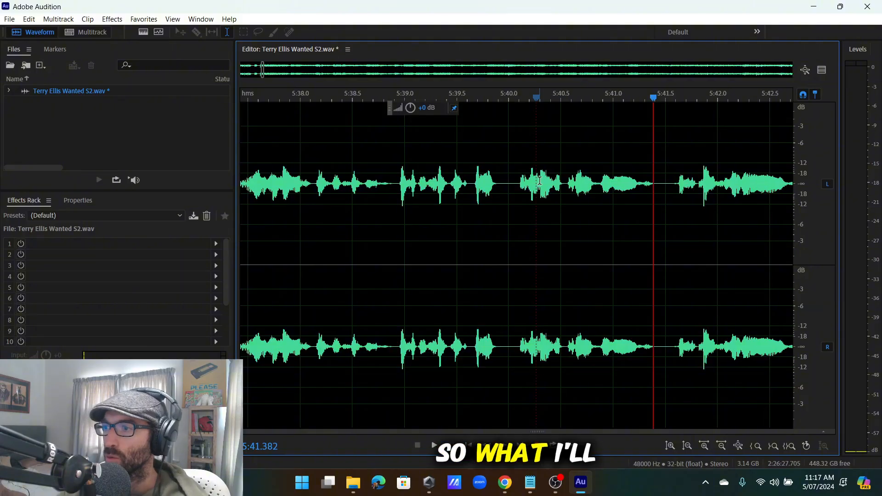
pyautogui.press('space')
pyautogui.press('space')
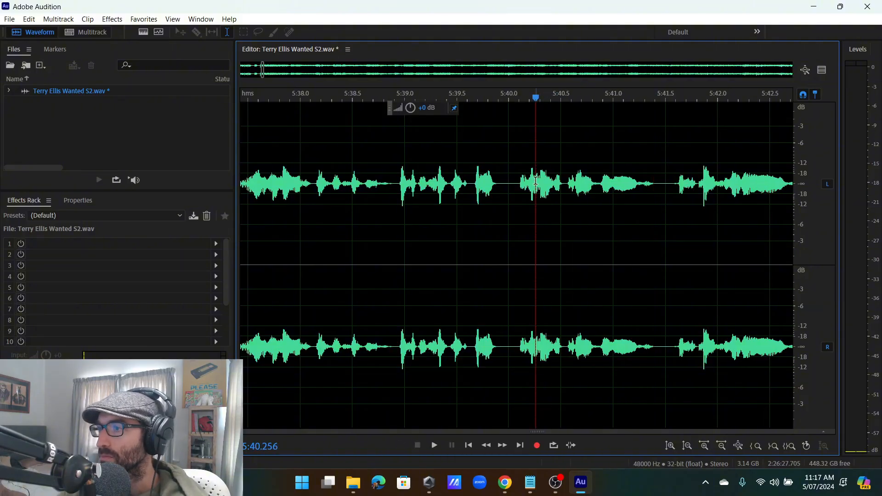
# Insert 50 seconds of silence at the playhead via Edit > Insert > Silence.
pyautogui.click(29, 19)
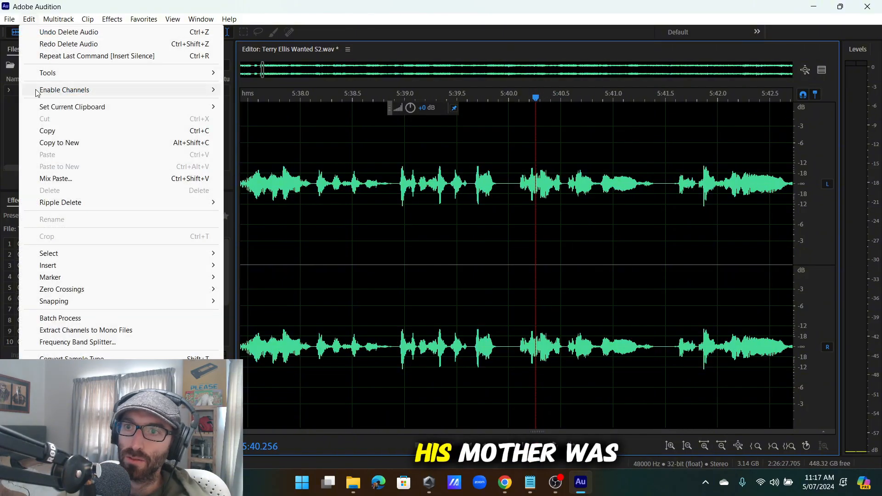
pyautogui.moveTo(72, 272)
pyautogui.click(254, 295)
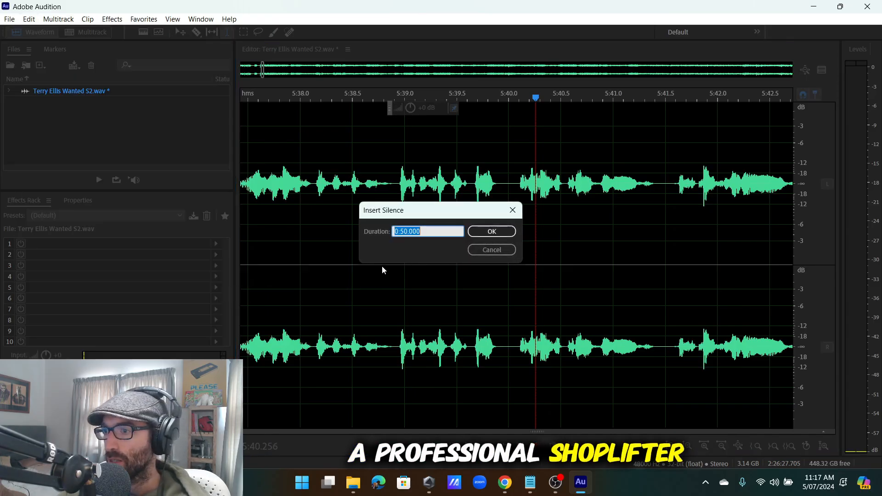
pyautogui.click(487, 231)
# Delete the surplus silence from about 6:00 to 6:28 and play from the gap's end.
pyautogui.scroll(-4, 478, 229)
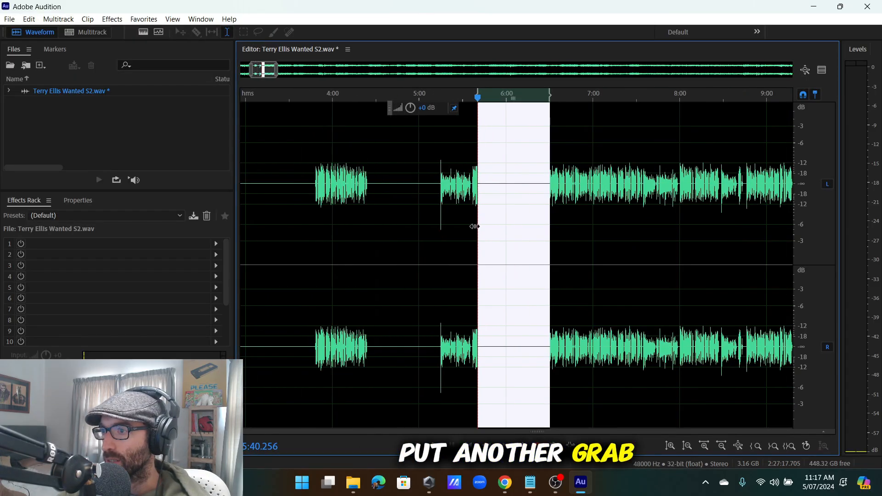
pyautogui.scroll(4, 469, 210)
pyautogui.moveTo(298, 171); pyautogui.dragTo(548, 230)
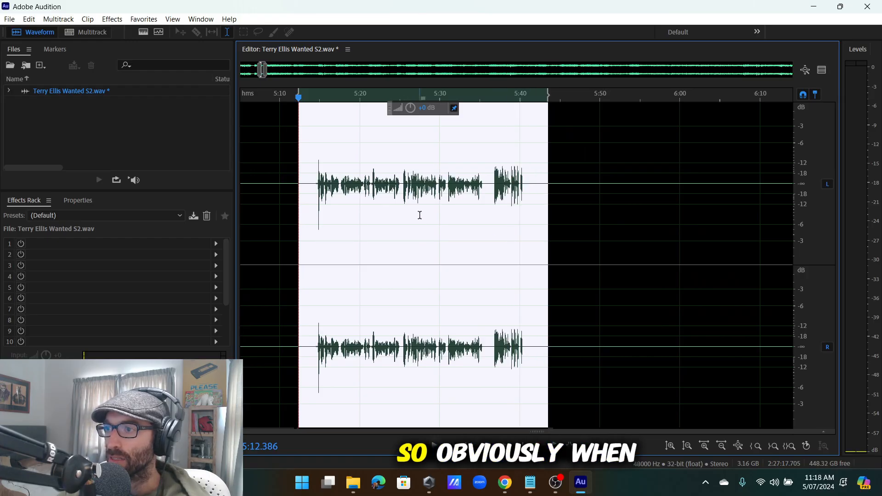
pyautogui.scroll(-4, 422, 207)
pyautogui.scroll(3, 499, 203)
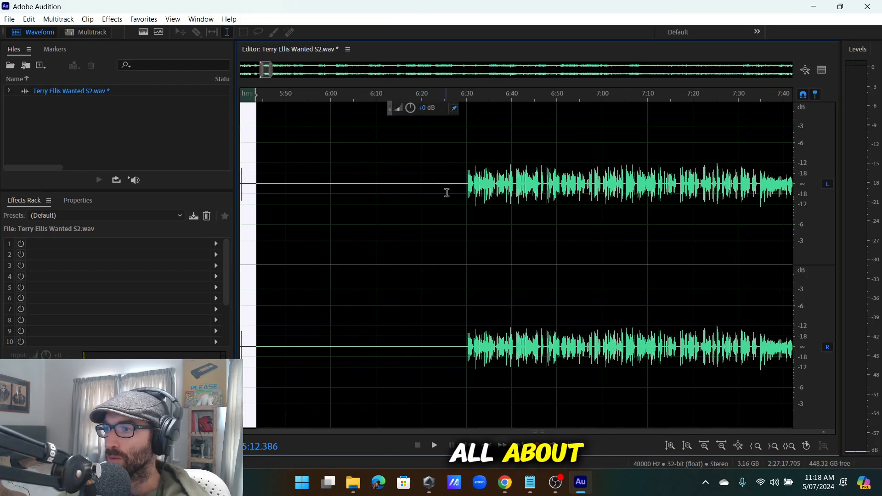
pyautogui.moveTo(458, 184); pyautogui.dragTo(331, 220)
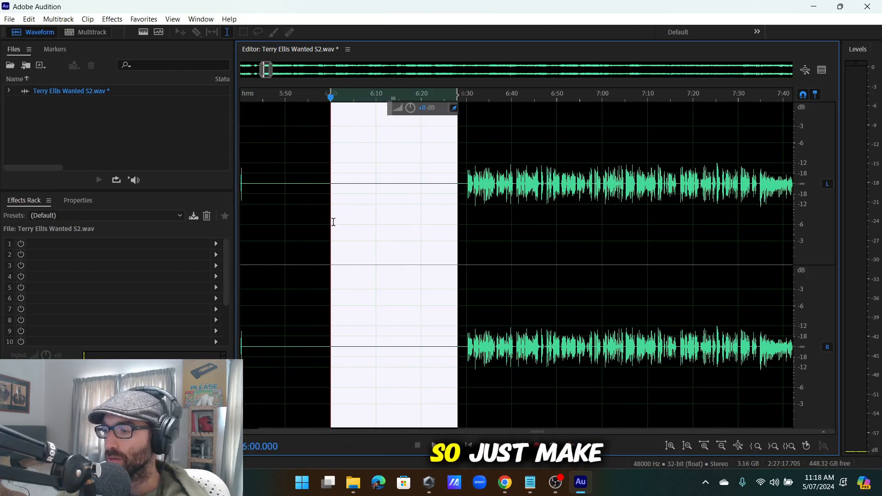
pyautogui.press('Delete')
pyautogui.scroll(3, 379, 182)
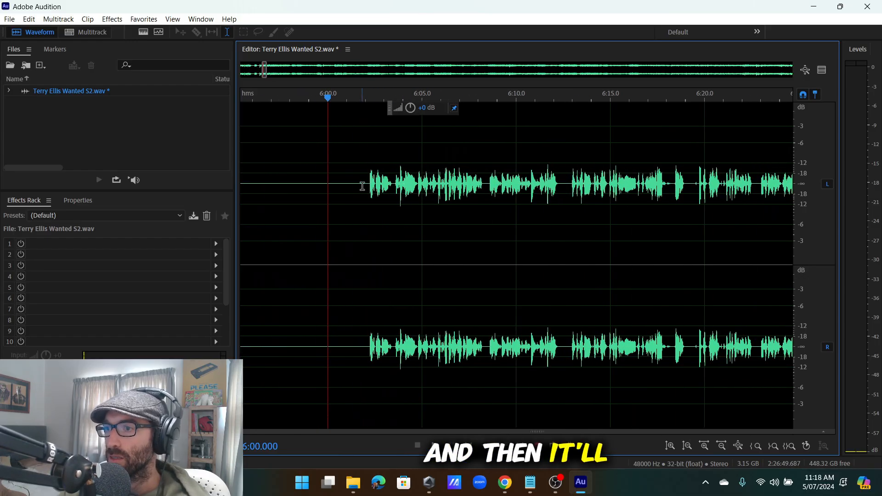
pyautogui.press('space')
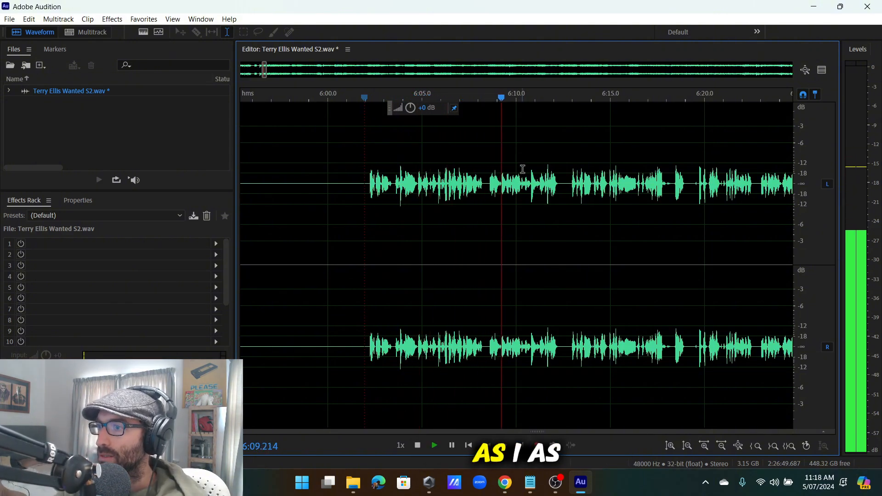
# Select and remove the stumble from about 6:08.7 to 6:09.8.
pyautogui.scroll(3, 523, 170)
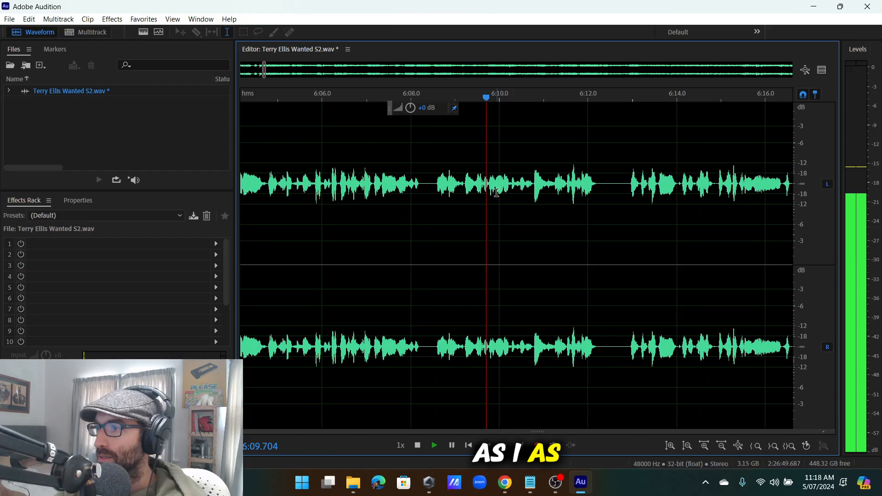
pyautogui.click(470, 182)
pyautogui.moveTo(483, 186); pyautogui.dragTo(396, 222)
pyautogui.click(395, 222)
pyautogui.press('space')
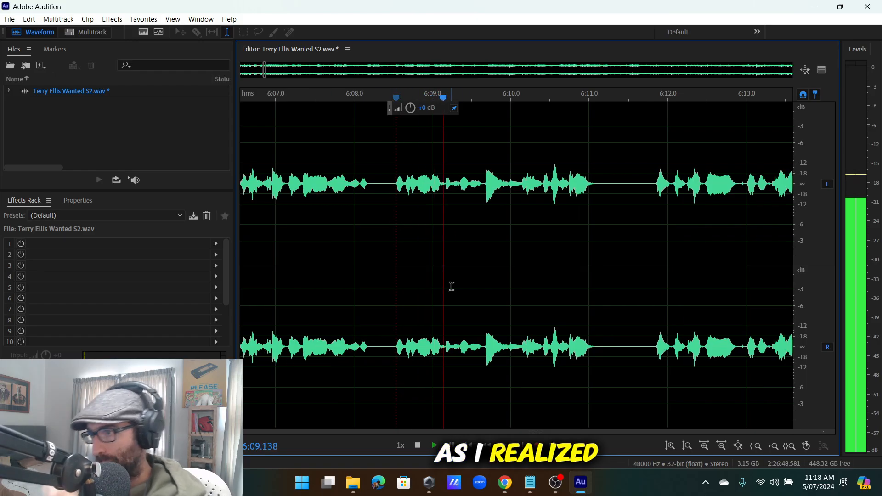
pyautogui.scroll(4, 478, 238)
pyautogui.scroll(-5, 472, 220)
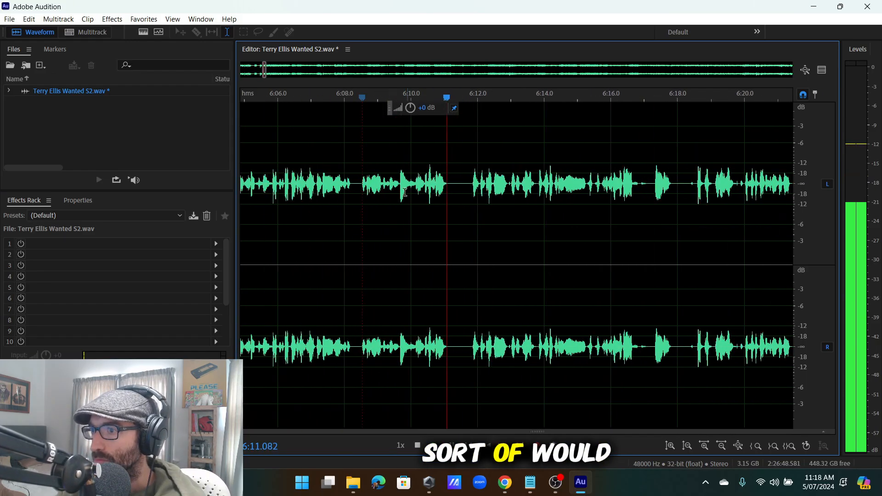
pyautogui.scroll(3, 491, 192)
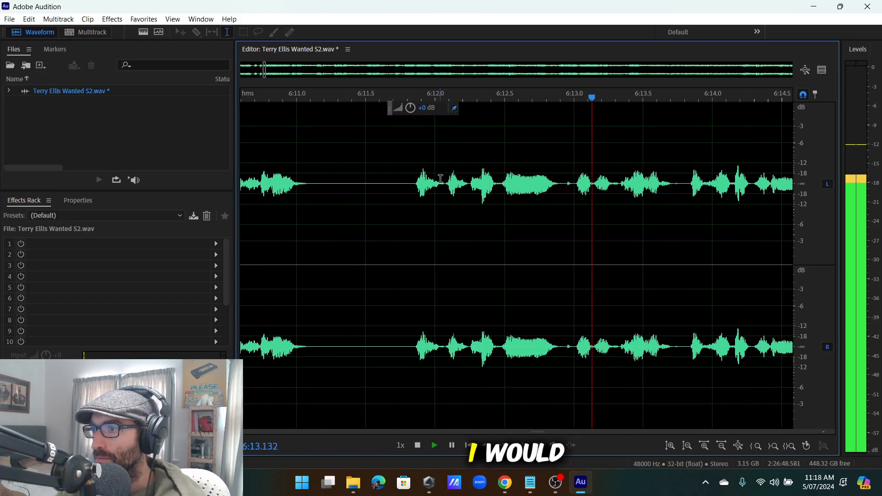
pyautogui.press('space')
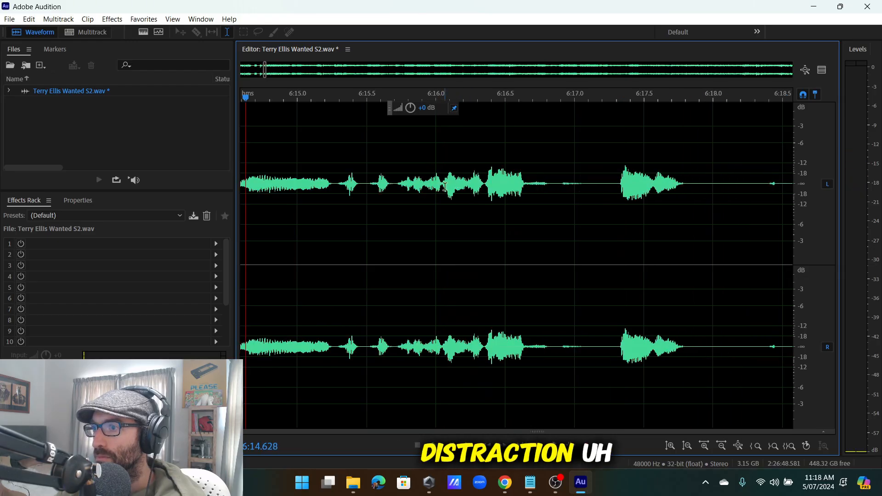
# Play back the edit from about 6:07.8, checking around 6:10.2–6:11.8.
pyautogui.press('space')
pyautogui.scroll(-5, 470, 188)
pyautogui.press('space')
pyautogui.click(345, 187)
pyautogui.press('space')
pyautogui.scroll(3, 358, 189)
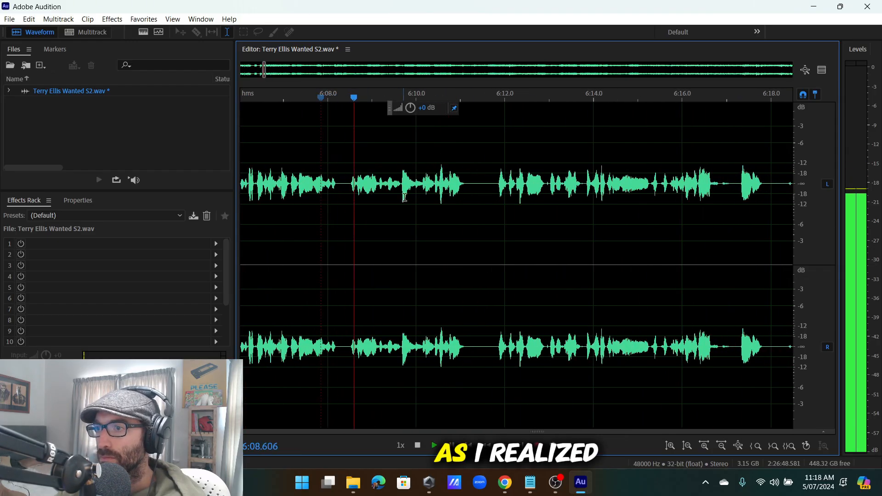
pyautogui.scroll(2, 423, 201)
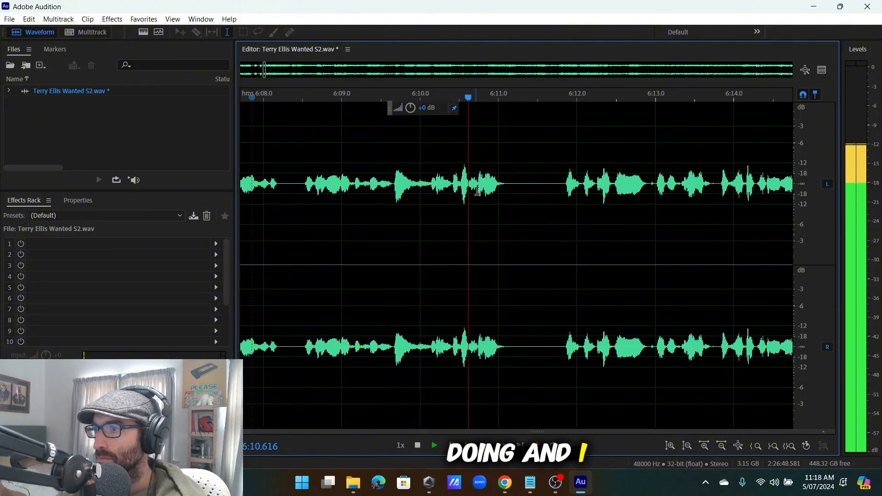
pyautogui.click(450, 180)
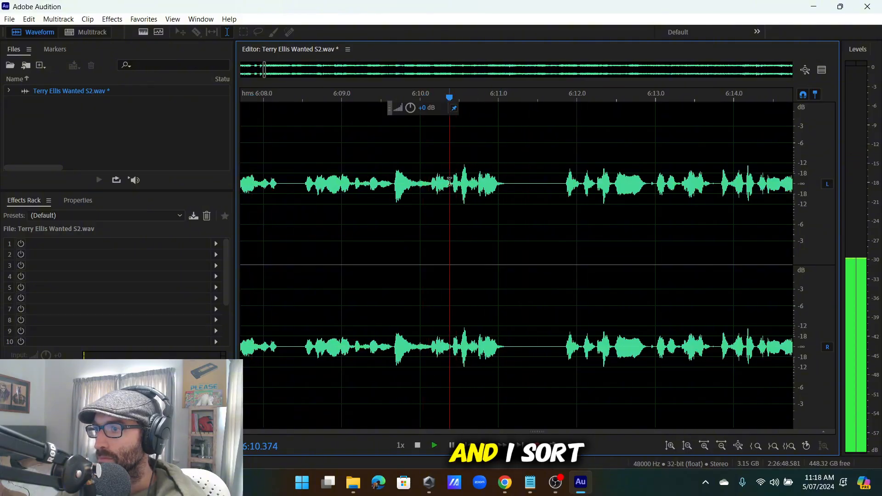
pyautogui.click(562, 185)
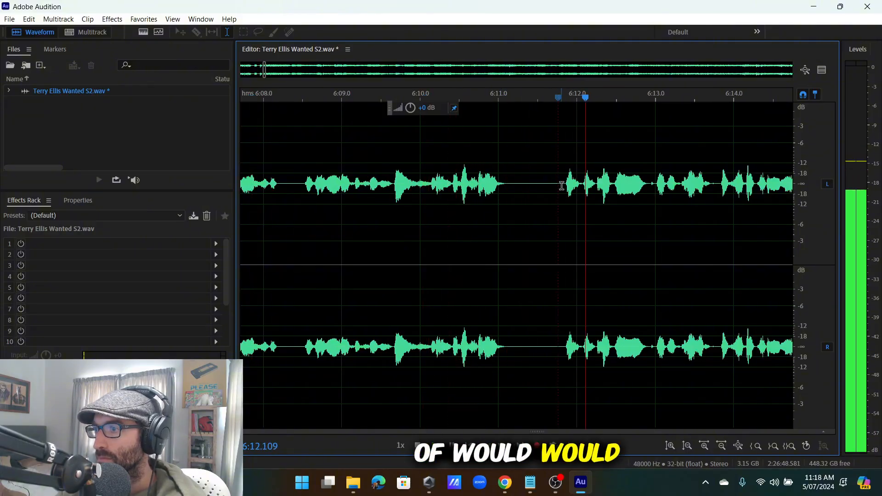
pyautogui.click(434, 184)
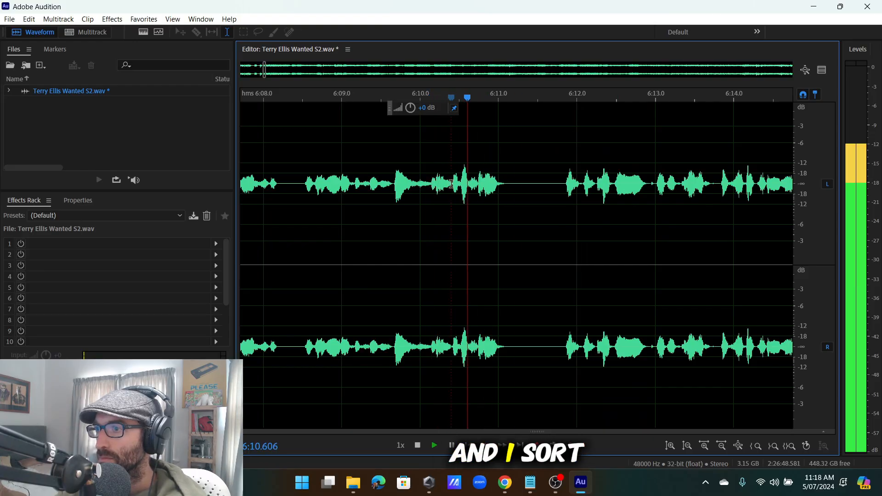
# Cut three stumbles between about 6:08 and 6:10 from the waveform.
pyautogui.moveTo(452, 184); pyautogui.dragTo(397, 222)
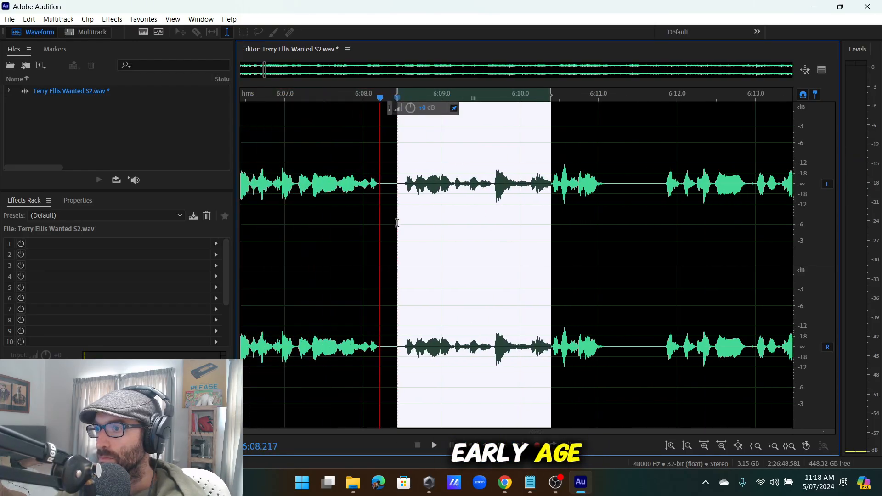
pyautogui.press('Delete')
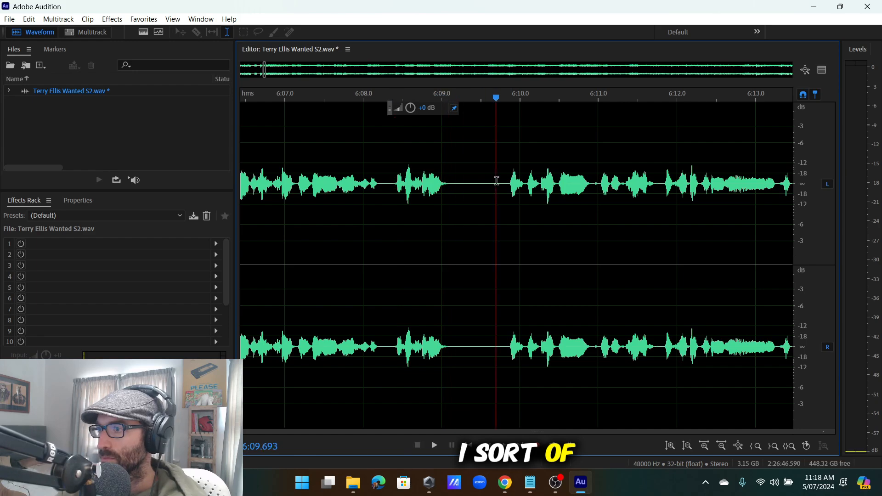
pyautogui.moveTo(504, 182); pyautogui.dragTo(454, 206)
pyautogui.press('Delete')
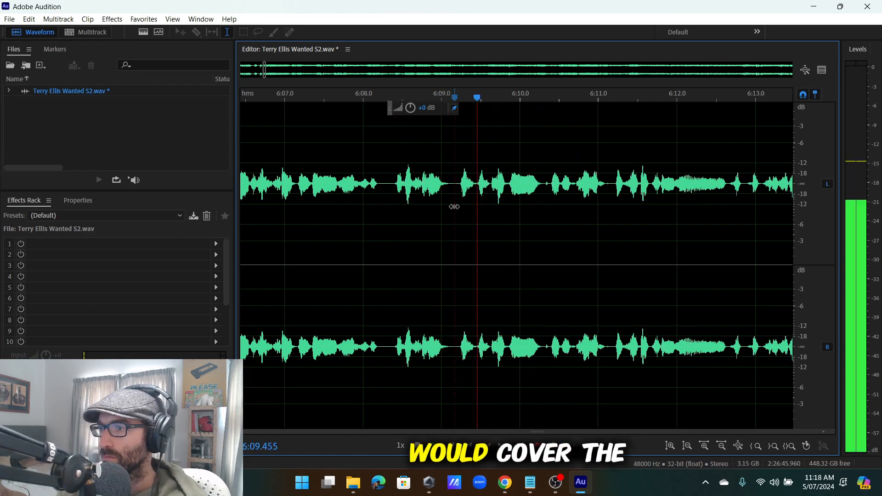
pyautogui.scroll(5, 430, 198)
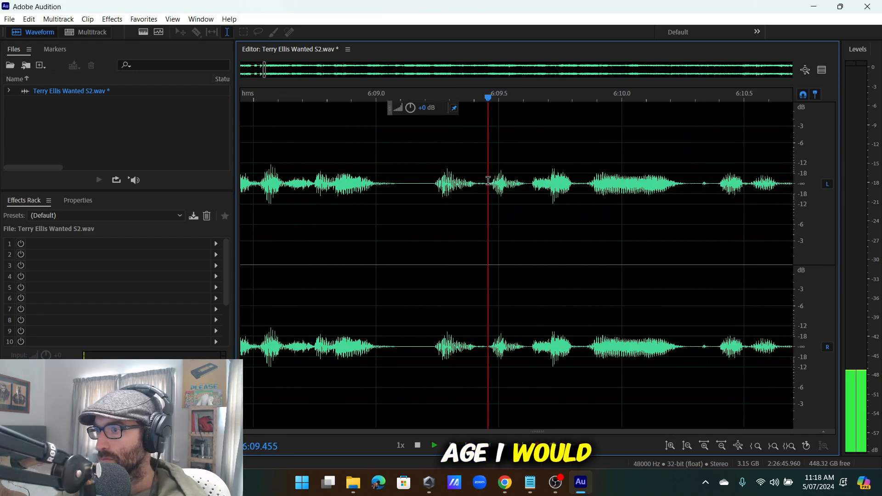
pyautogui.moveTo(487, 184); pyautogui.dragTo(428, 211)
pyautogui.press('Delete')
pyautogui.scroll(-3, 347, 210)
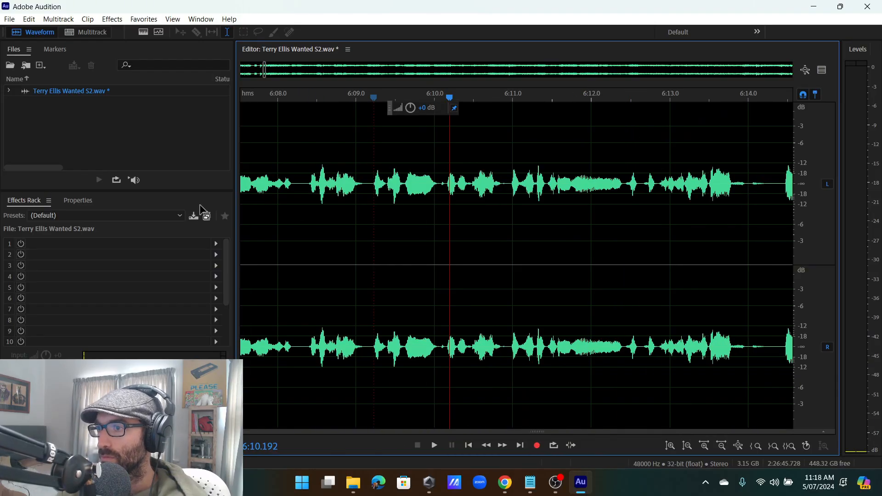
# Replay the edited passage and re-listen from about 6:17.
pyautogui.press('space')
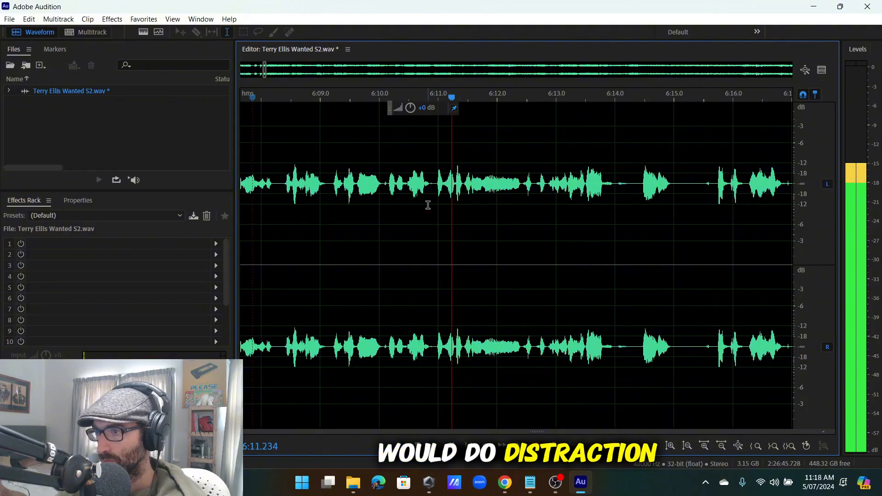
pyautogui.scroll(-2, 428, 205)
pyautogui.scroll(2, 485, 206)
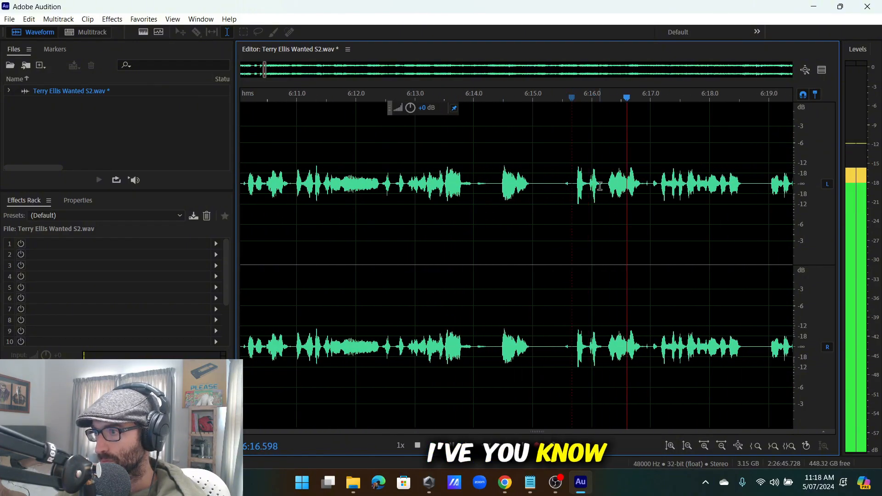
pyautogui.click(659, 184)
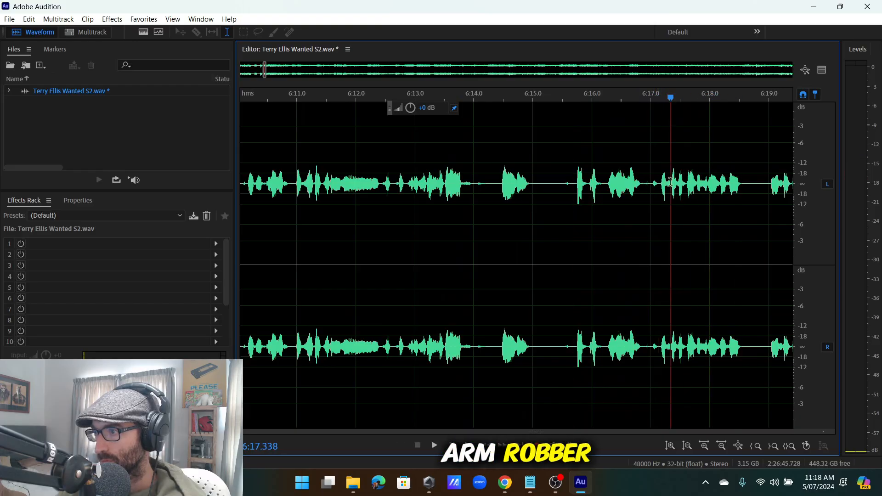
pyautogui.click(664, 184)
pyautogui.scroll(1, 681, 181)
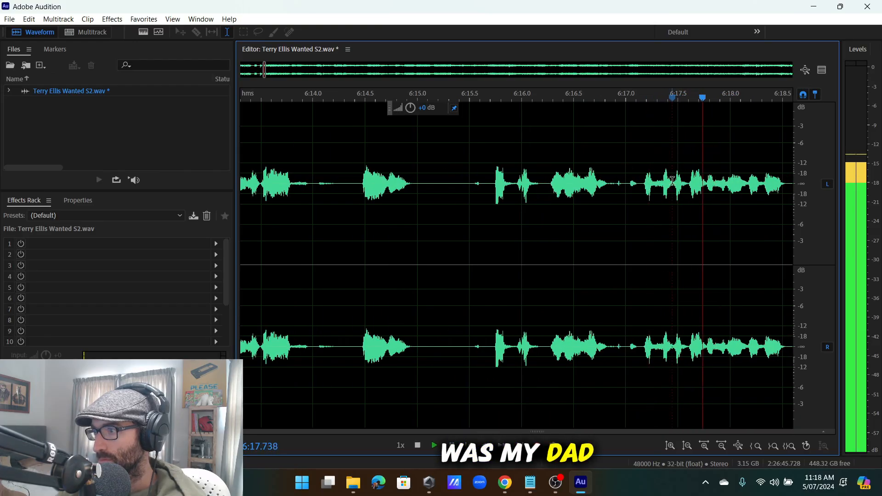
# Select 6:13.67–6:17.45 and play back from about 6:15.15 to review it.
pyautogui.moveTo(674, 180); pyautogui.dragTo(533, 288)
pyautogui.click(534, 287)
pyautogui.press('space')
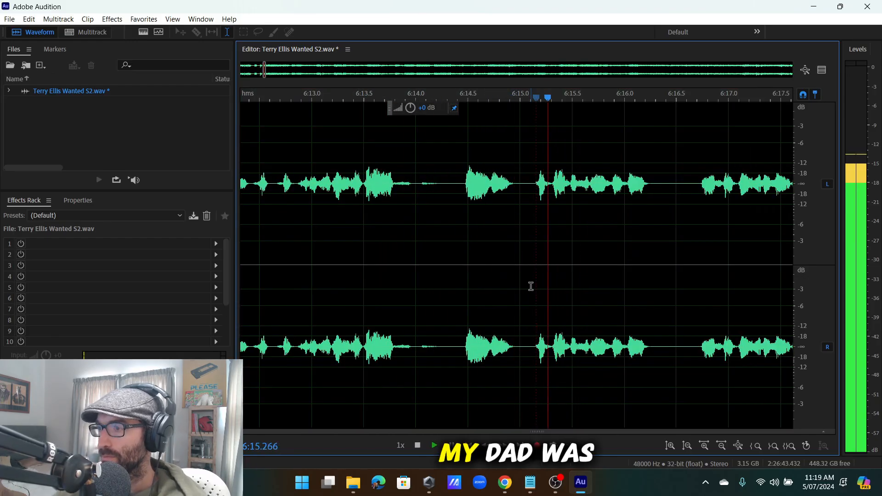
pyautogui.scroll(-2, 520, 191)
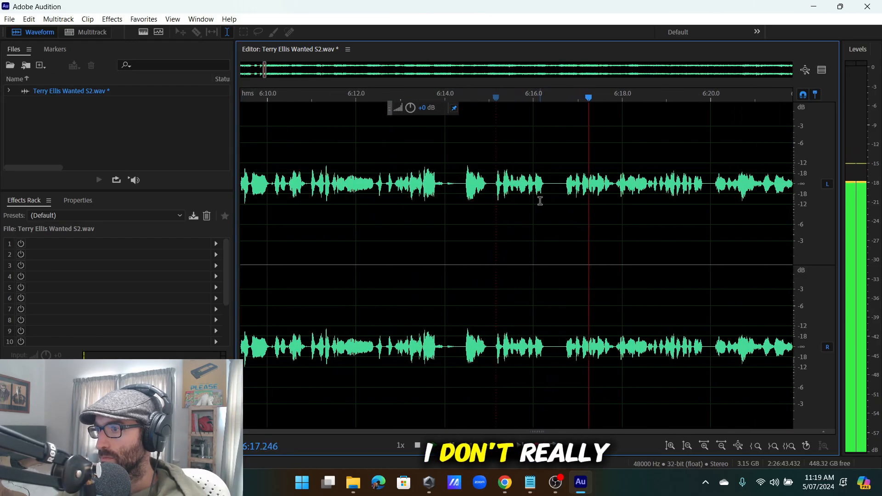
pyautogui.scroll(-2, 551, 202)
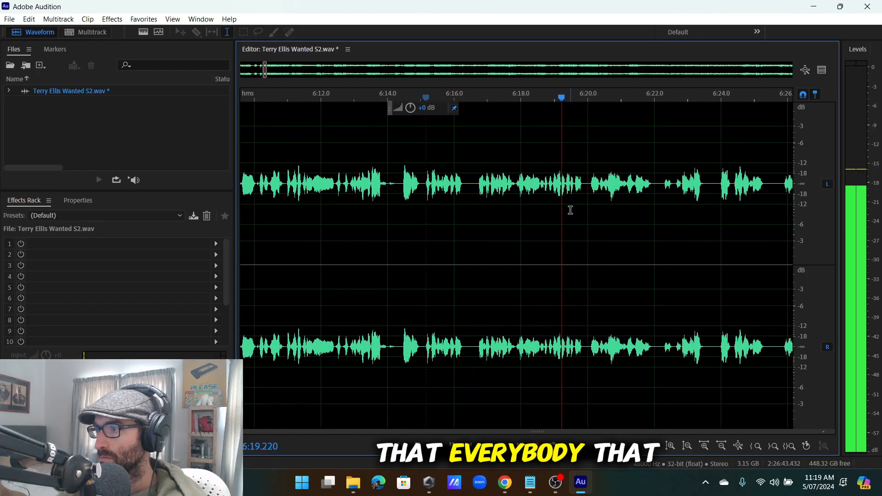
pyautogui.scroll(-5, 567, 209)
pyautogui.scroll(5, 600, 205)
pyautogui.scroll(1, 571, 200)
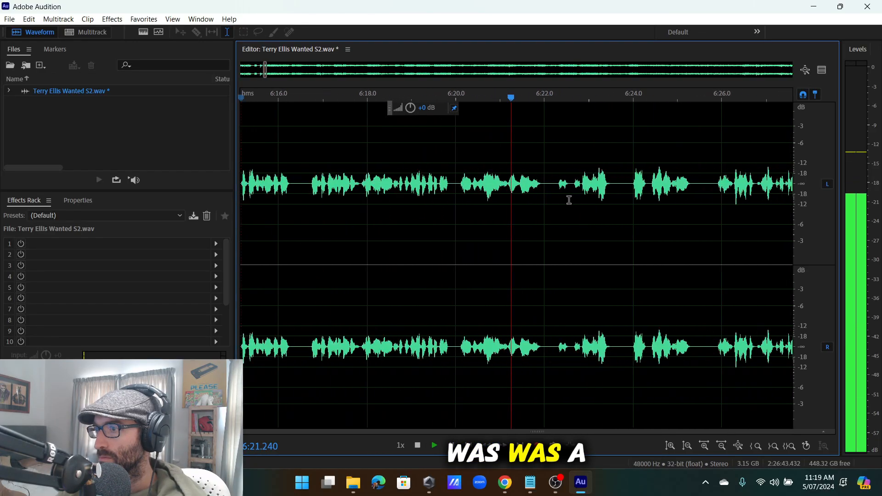
pyautogui.scroll(2, 569, 200)
pyautogui.scroll(-2, 572, 191)
pyautogui.scroll(3, 577, 193)
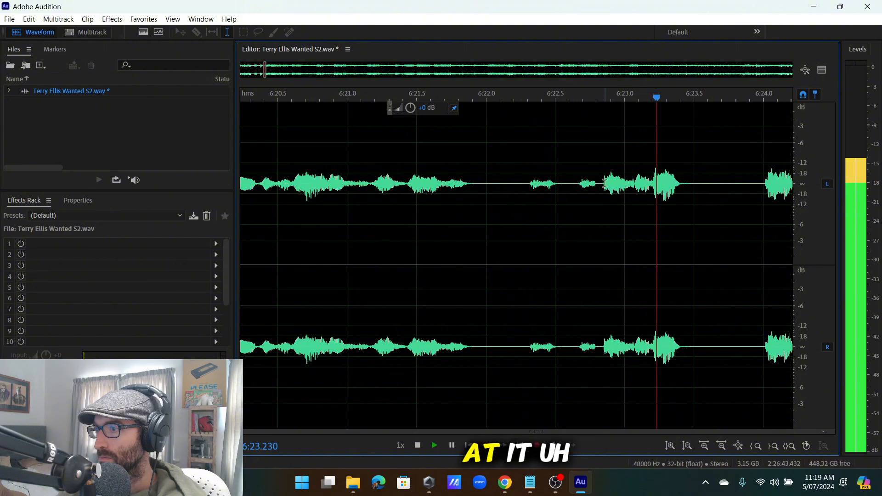
pyautogui.scroll(-3, 611, 188)
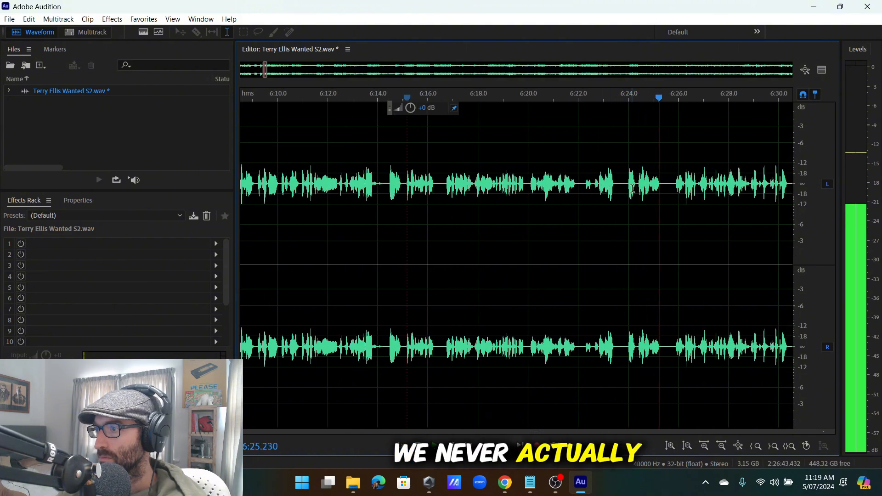
pyautogui.scroll(3, 630, 188)
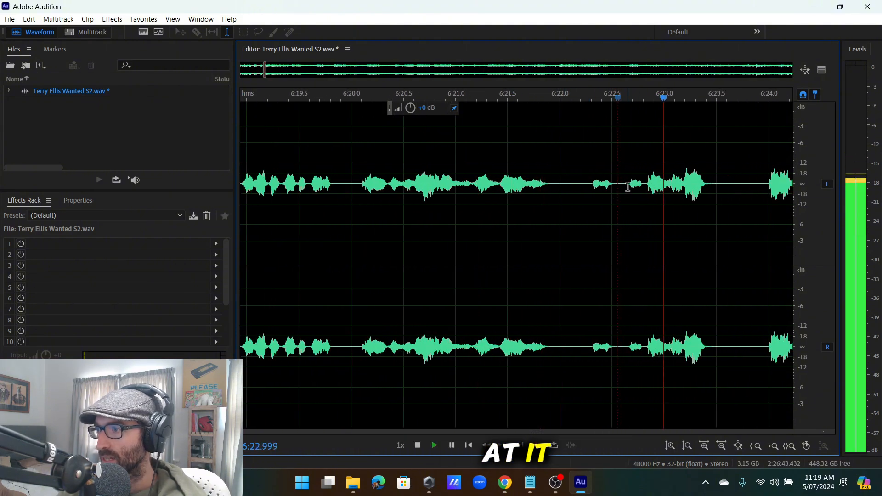
# Replay from about 6:22.5, then cut the pause around 6:21–6:22.
pyautogui.click(612, 184)
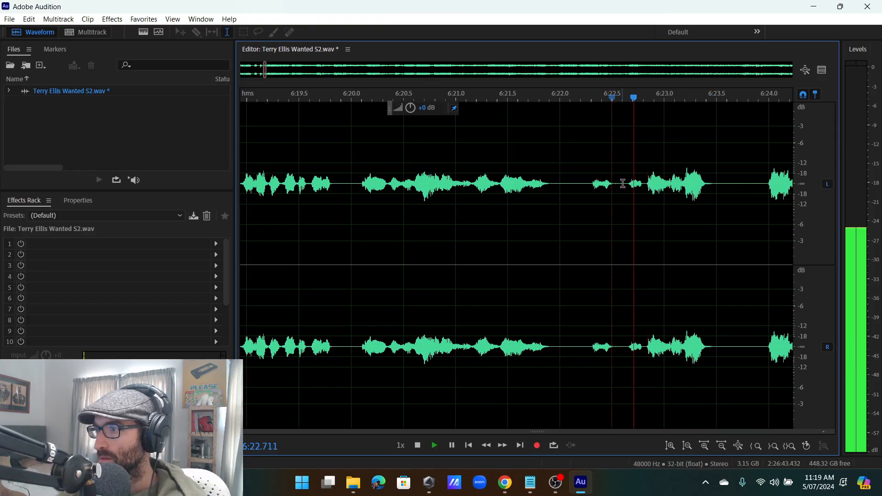
pyautogui.moveTo(626, 179); pyautogui.dragTo(543, 306)
pyautogui.scroll(-1, 374, 302)
pyautogui.scroll(2, 356, 295)
pyautogui.scroll(-2, 580, 312)
pyautogui.scroll(2, 646, 299)
pyautogui.press('space')
pyautogui.press('space')
pyautogui.press('Delete')
# Play back from 6:18.3 to check the pause cut.
pyautogui.scroll(-2, 570, 296)
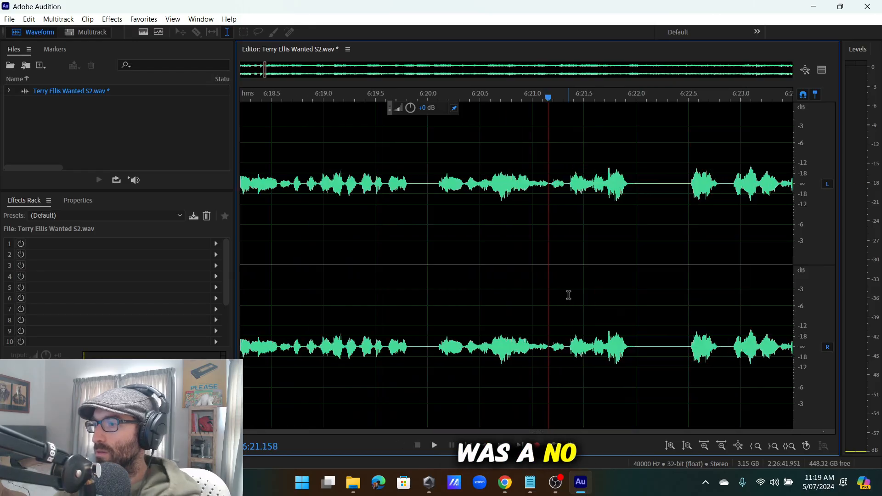
pyautogui.click(390, 263)
pyautogui.press('space')
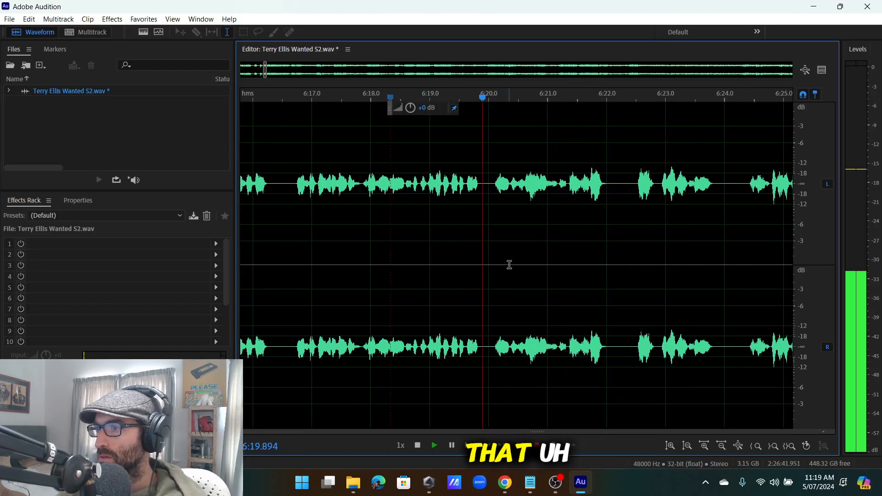
pyautogui.scroll(5, 593, 193)
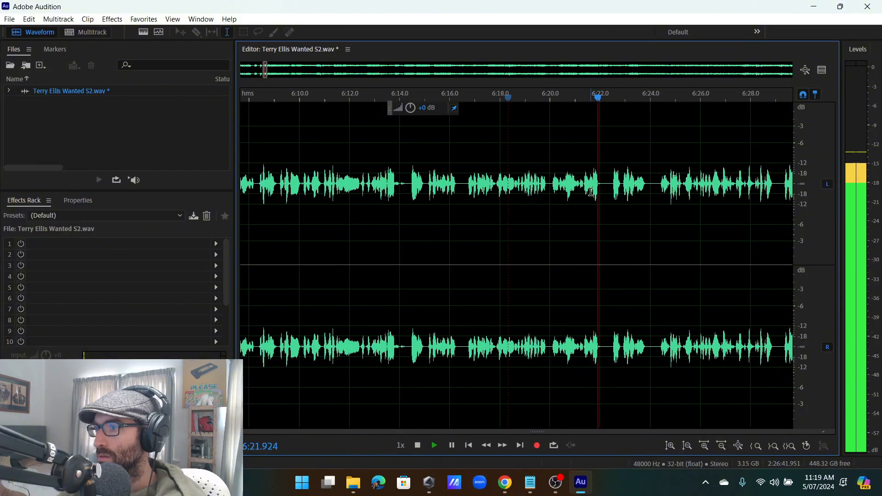
# Cut the tiny stumble at 6:21.19–6:21.36 and an unwanted sound near 6:22.
pyautogui.moveTo(556, 211); pyautogui.dragTo(610, 211)
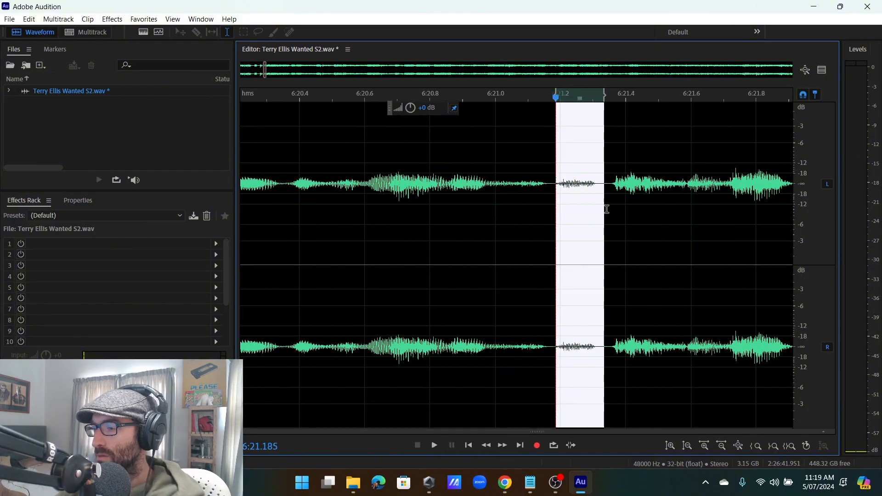
pyautogui.press('Delete')
pyautogui.scroll(-5, 551, 207)
pyautogui.click(486, 207)
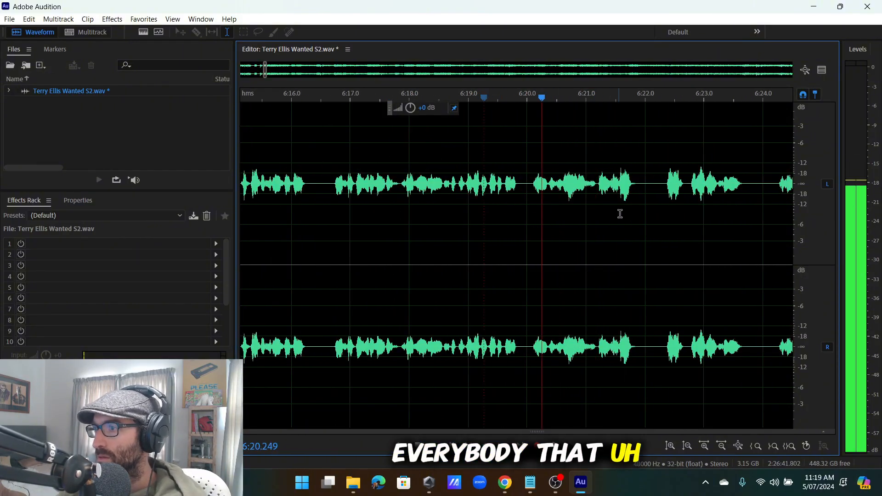
pyautogui.scroll(2, 605, 226)
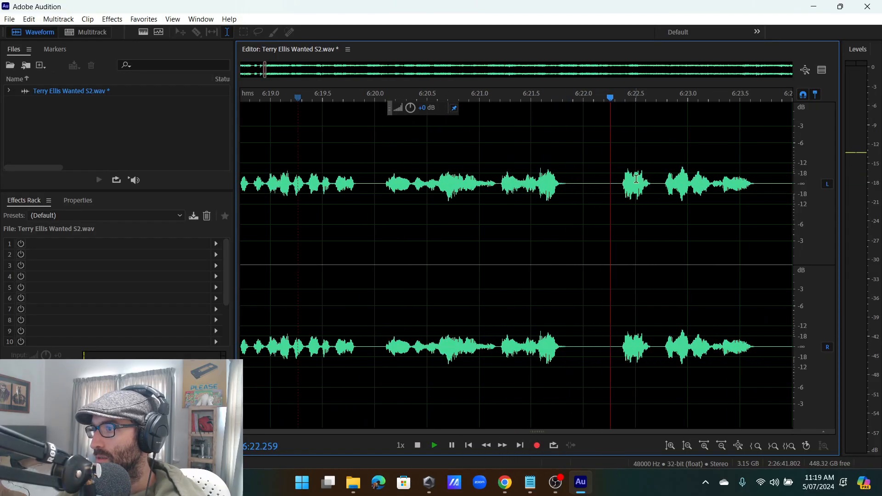
pyautogui.scroll(1, 639, 179)
pyautogui.moveTo(635, 182); pyautogui.dragTo(559, 211)
pyautogui.press('Delete')
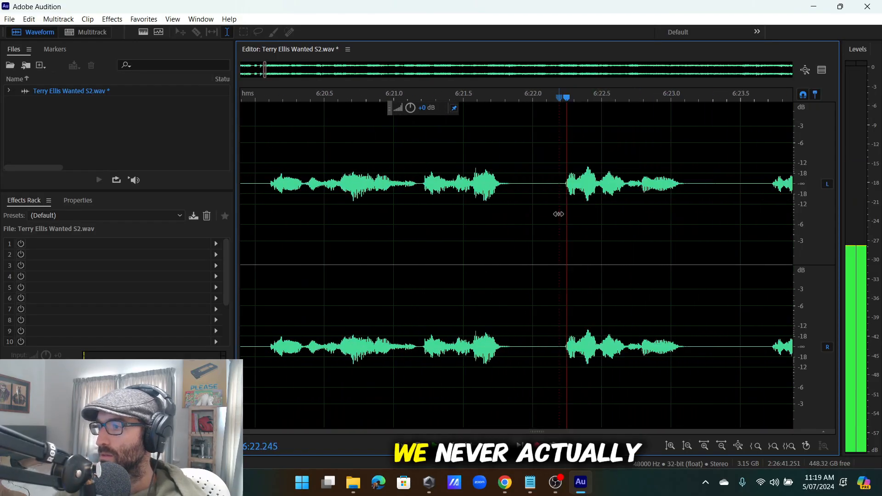
pyautogui.scroll(-2, 563, 221)
pyautogui.scroll(2, 529, 189)
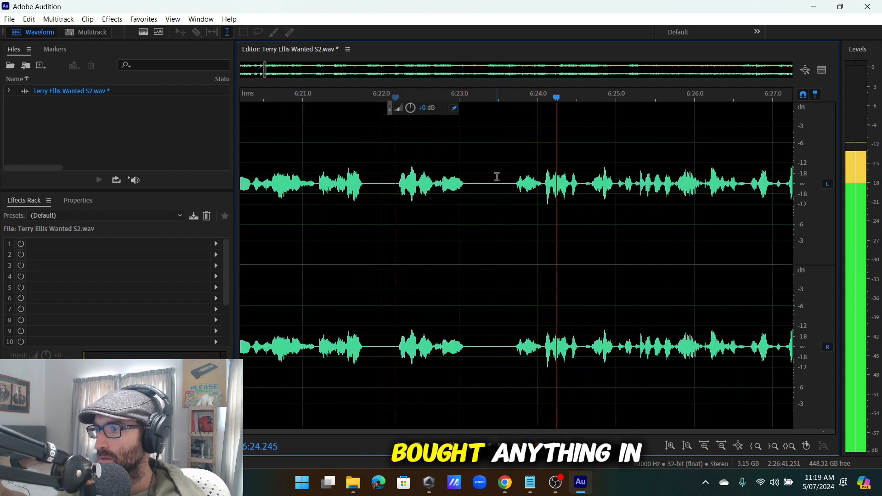
# Delete the range 6:23.42–6:24.05 and resume playback.
pyautogui.moveTo(573, 183); pyautogui.dragTo(486, 211)
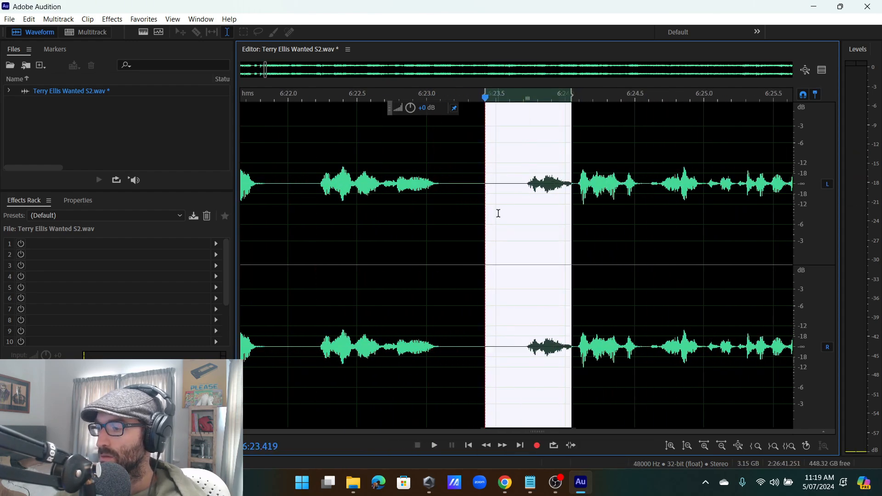
pyautogui.press('Delete')
pyautogui.press('space')
pyautogui.scroll(-3, 533, 221)
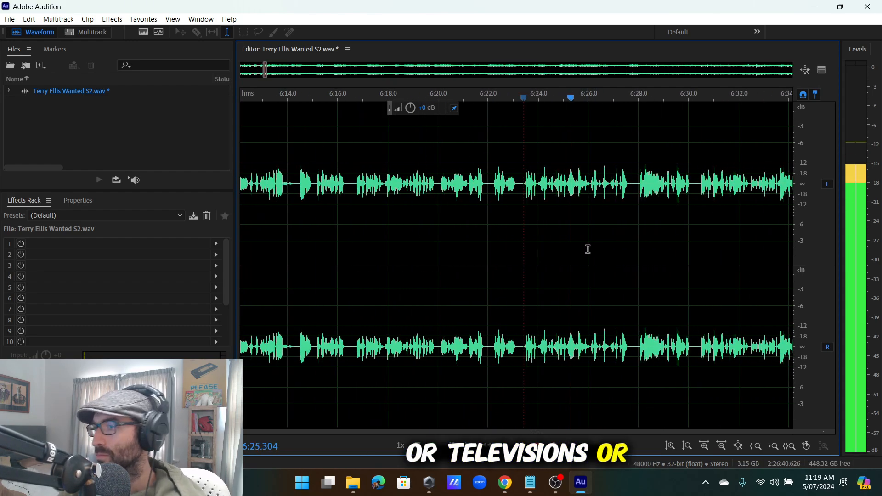
pyautogui.scroll(4, 588, 249)
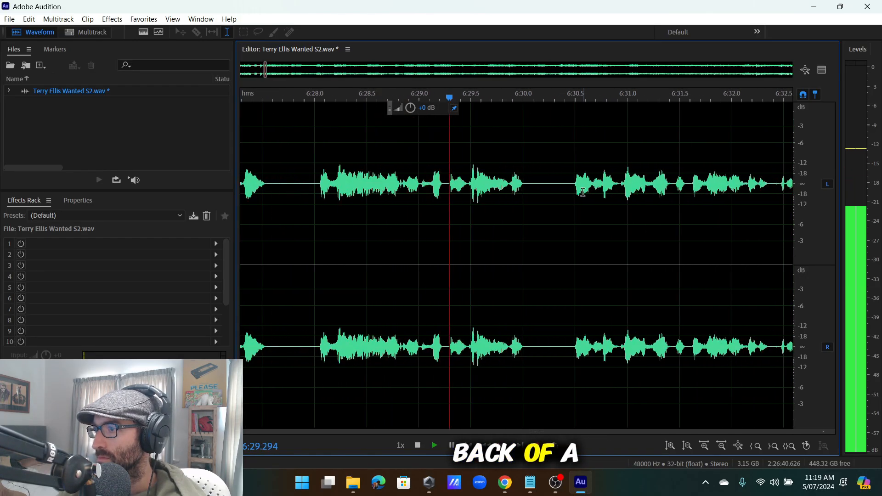
# Listen through the passage from 6:30.42 to about 6:36.4.
pyautogui.click(568, 181)
pyautogui.scroll(-8, 568, 182)
pyautogui.scroll(9, 629, 197)
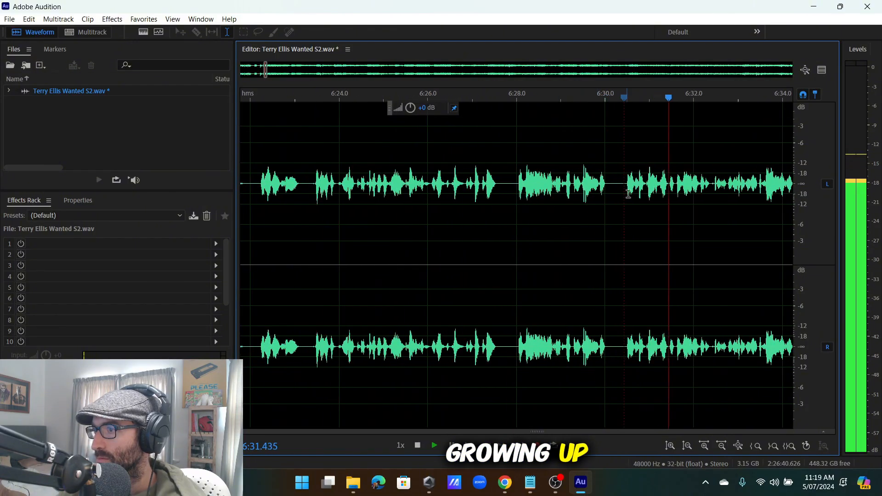
pyautogui.scroll(-3, 620, 184)
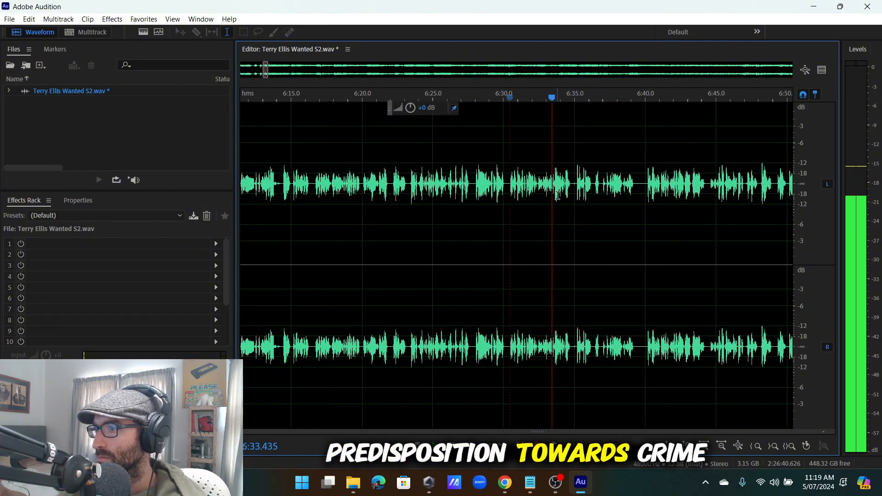
pyautogui.scroll(3, 557, 197)
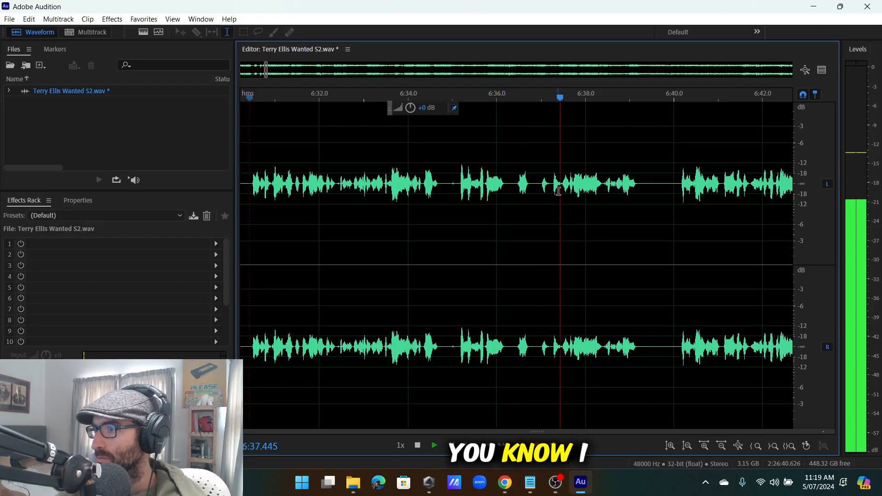
pyautogui.scroll(2, 609, 187)
pyautogui.scroll(-5, 625, 184)
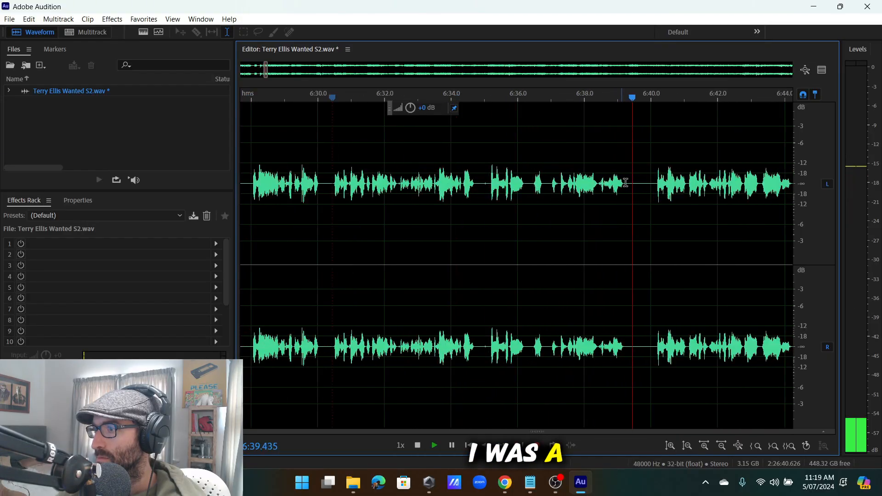
pyautogui.scroll(3, 659, 183)
pyautogui.moveTo(658, 184); pyautogui.dragTo(483, 255)
pyautogui.scroll(3, 507, 256)
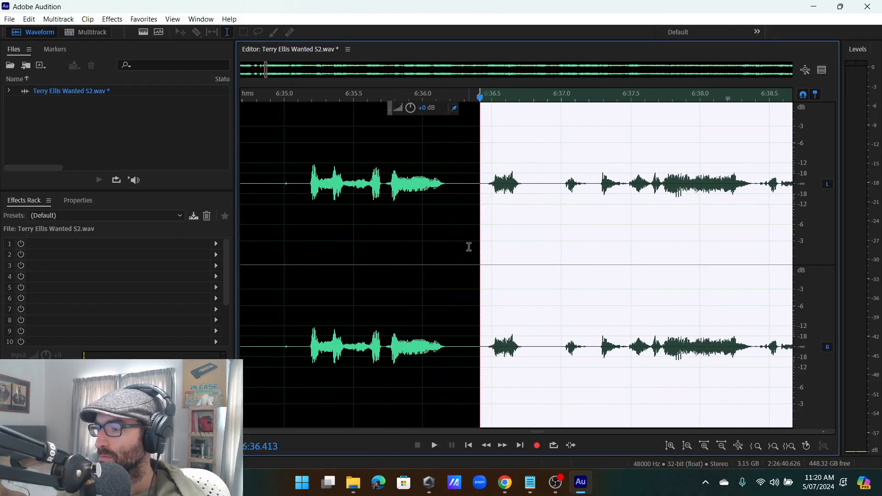
pyautogui.click(469, 247)
pyautogui.scroll(-3, 469, 247)
pyautogui.scroll(2, 476, 201)
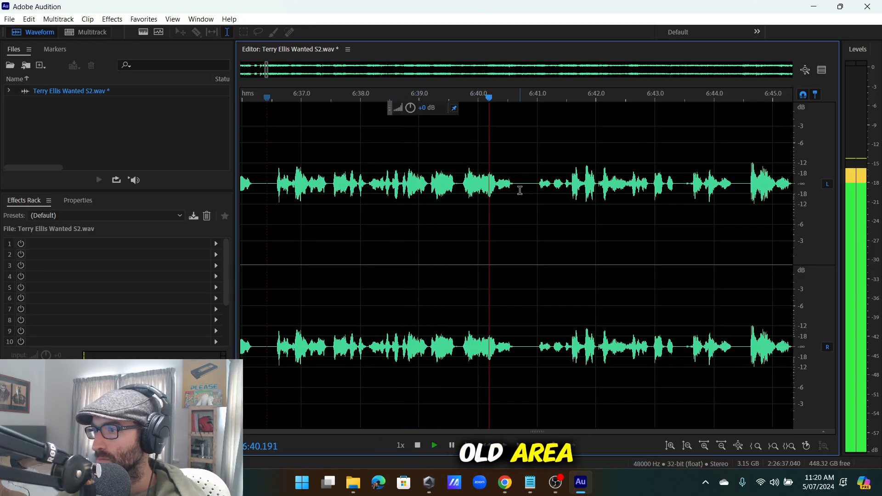
pyautogui.scroll(2, 519, 190)
# Play the audio around 6:38–6:41 to locate the next stumble.
pyautogui.click(611, 183)
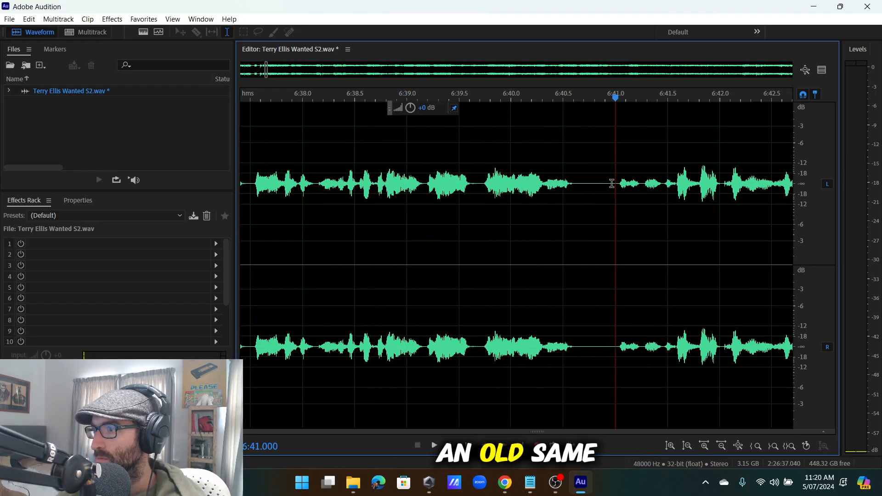
pyautogui.press('space')
pyautogui.moveTo(612, 183); pyautogui.dragTo(530, 211)
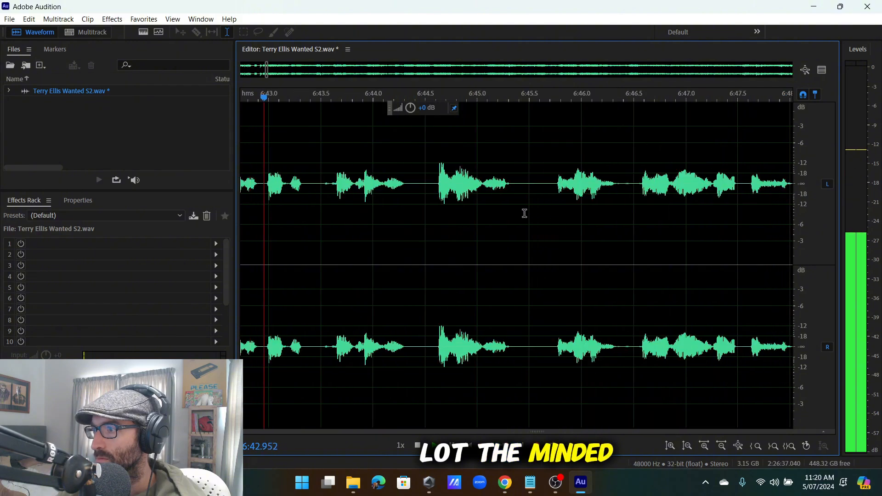
pyautogui.scroll(-5, 510, 203)
pyautogui.press('space')
pyautogui.click(345, 197)
pyautogui.press('space')
pyautogui.scroll(5, 380, 195)
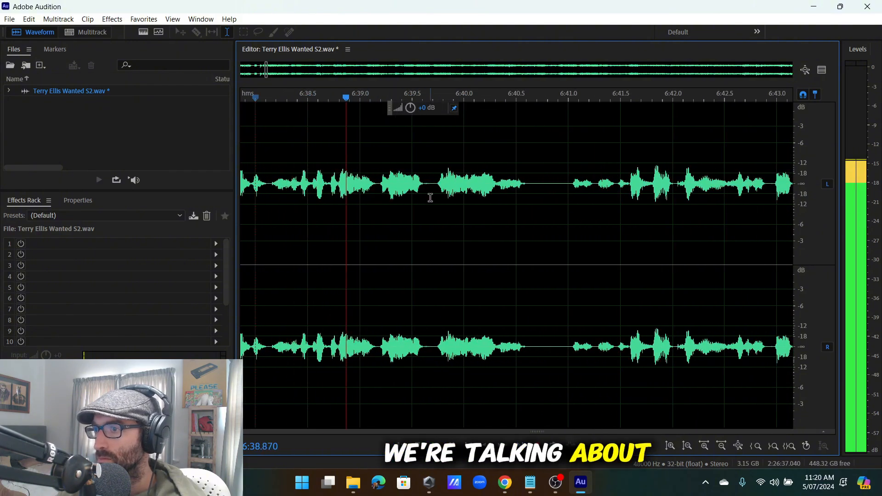
# Delete the stumble from 6:39.19 to 6:39.72 and replay from 6:38.25.
pyautogui.moveTo(435, 198); pyautogui.dragTo(381, 208)
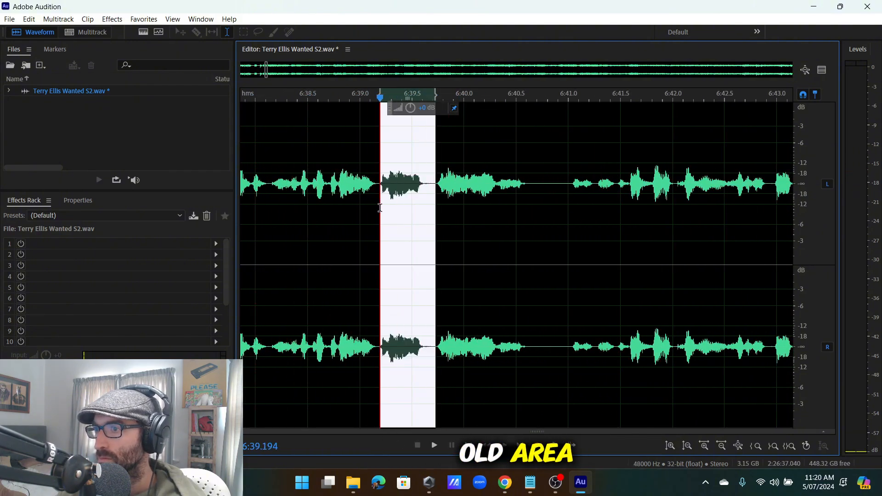
pyautogui.press('Delete')
pyautogui.scroll(-3, 459, 180)
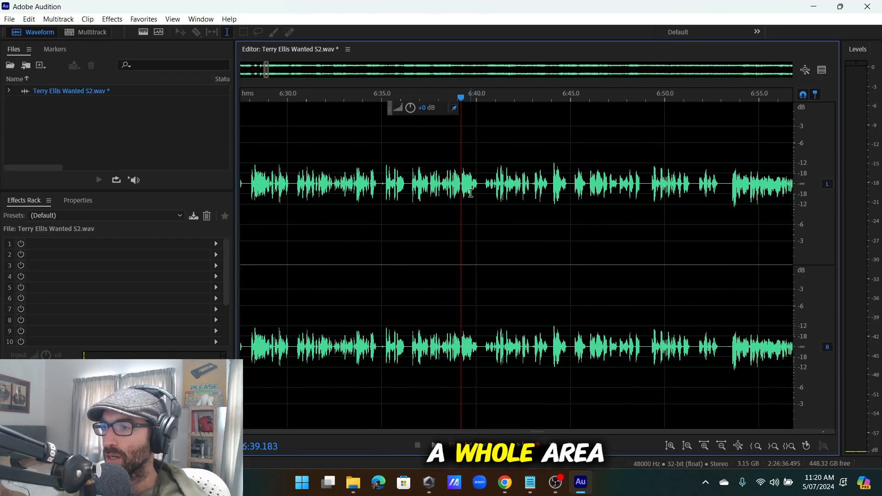
pyautogui.click(408, 198)
pyautogui.press('space')
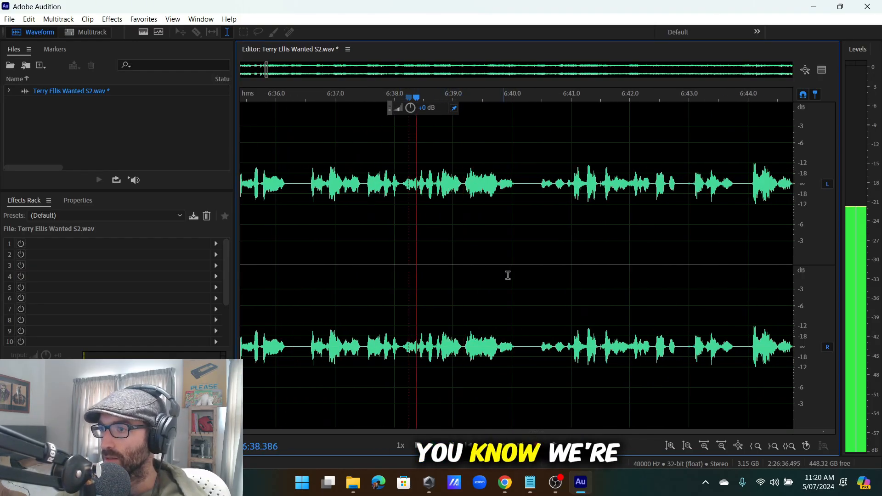
# Check the cut near 6:39.2, then listen around 6:47.8–6:48.43.
pyautogui.click(467, 183)
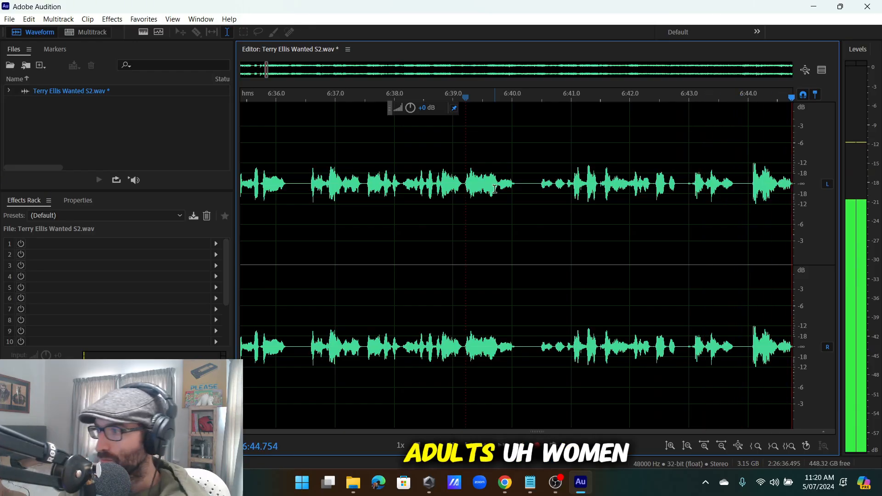
pyautogui.scroll(-7, 495, 189)
pyautogui.scroll(4, 494, 189)
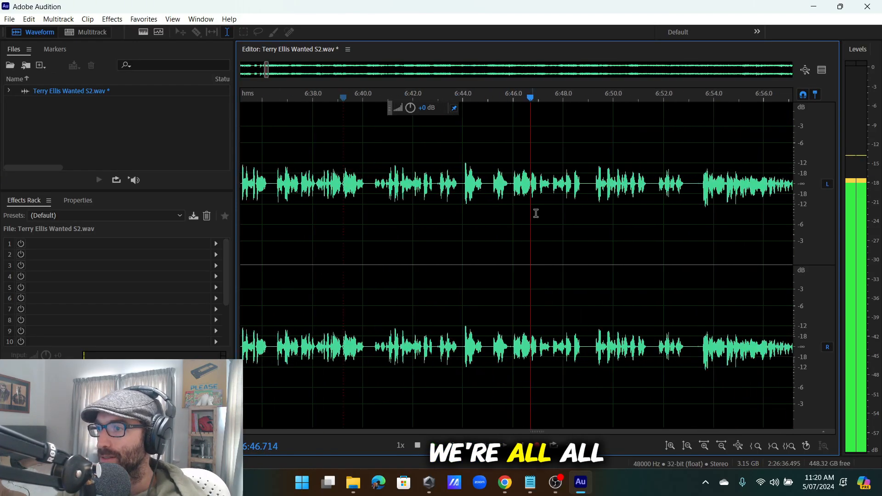
pyautogui.scroll(4, 536, 214)
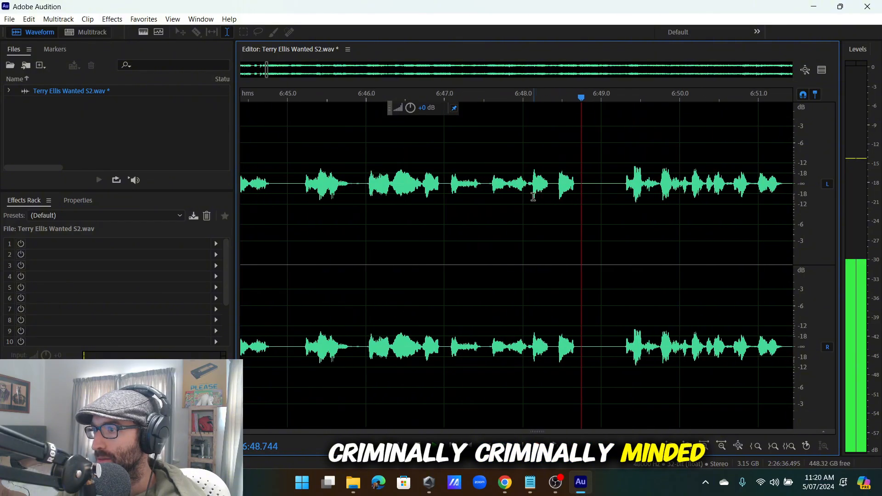
pyautogui.scroll(2, 514, 189)
pyautogui.click(508, 187)
pyautogui.click(545, 183)
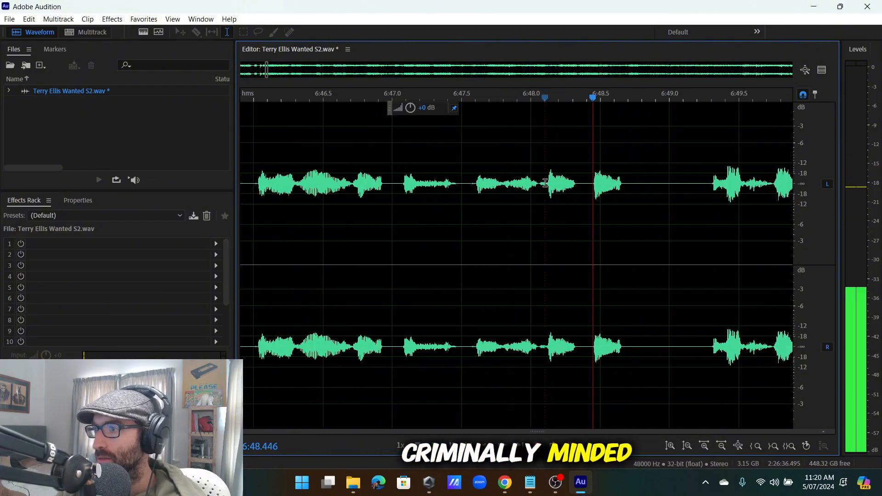
pyautogui.click(591, 186)
# Cut the silent dropout near 6:48.3, replay from 6:47.0, and undo the cut.
pyautogui.press('space')
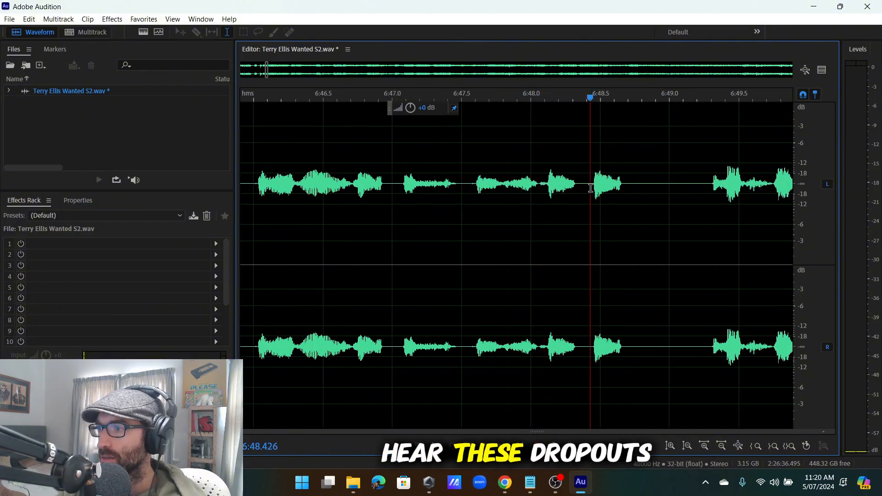
pyautogui.scroll(3, 559, 182)
pyautogui.moveTo(557, 183); pyautogui.dragTo(604, 184)
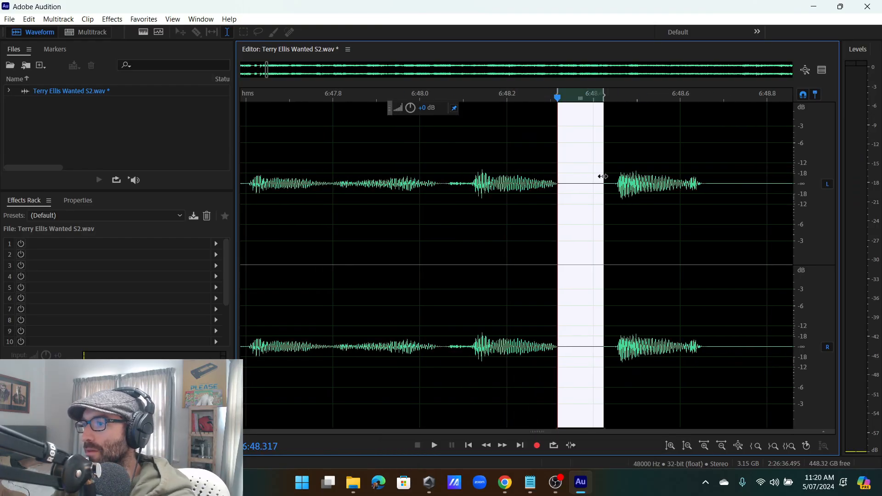
pyautogui.moveTo(613, 184); pyautogui.dragTo(557, 192)
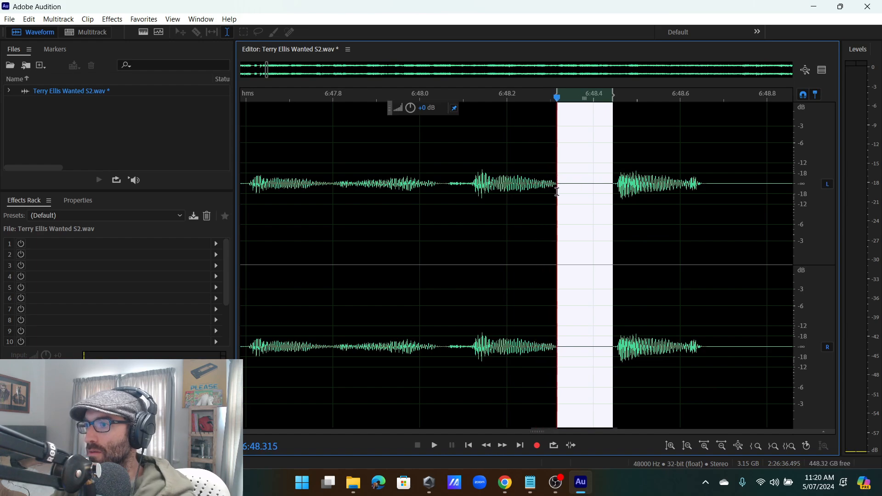
pyautogui.press('Delete')
pyautogui.scroll(-3, 557, 193)
pyautogui.click(377, 210)
pyautogui.press('space')
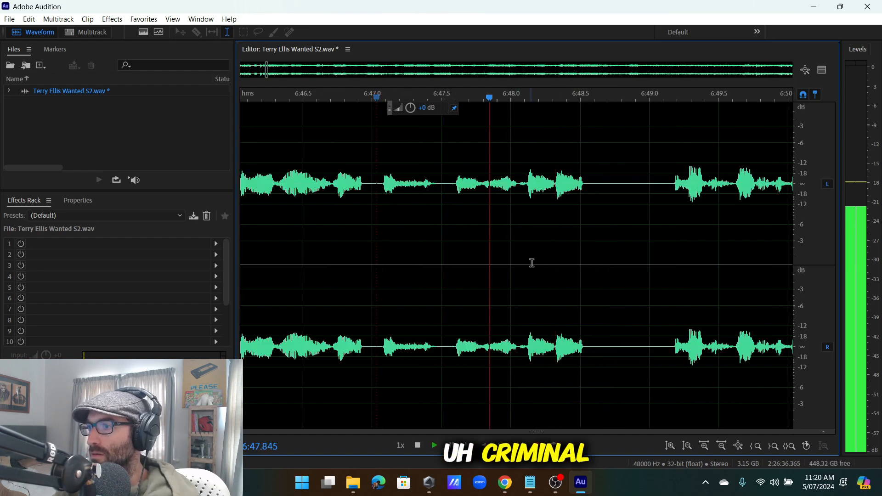
pyautogui.press('space')
pyautogui.hotkey('ctrl', 'z')
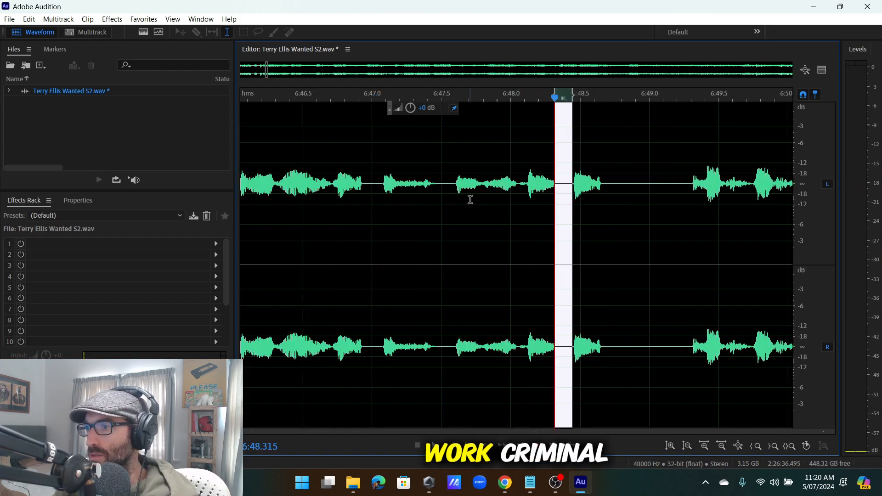
# Delete the repeated phrase from about 6:46.6 to 6:47.9 and replay the passage.
pyautogui.click(470, 200)
pyautogui.press('space')
pyautogui.click(484, 189)
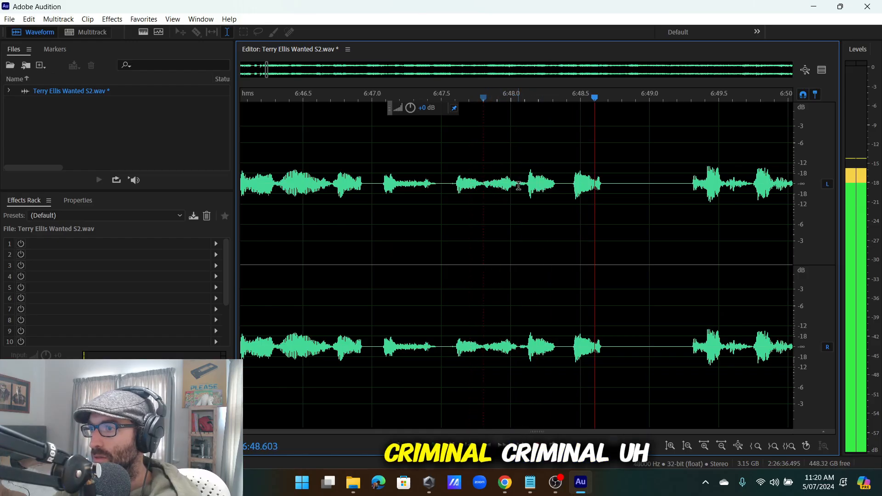
pyautogui.moveTo(518, 189); pyautogui.dragTo(546, 270)
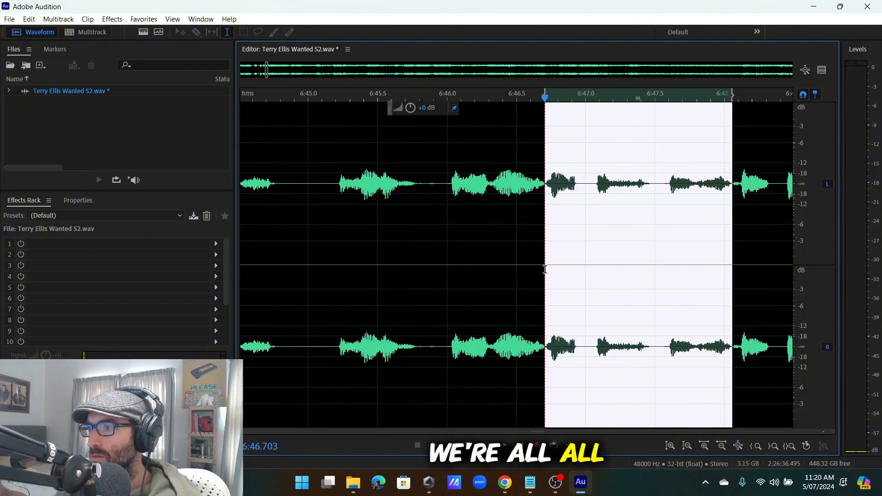
pyautogui.press('space')
pyautogui.press('space')
pyautogui.press('Delete')
pyautogui.scroll(-4, 552, 272)
pyautogui.click(373, 275)
pyautogui.press('space')
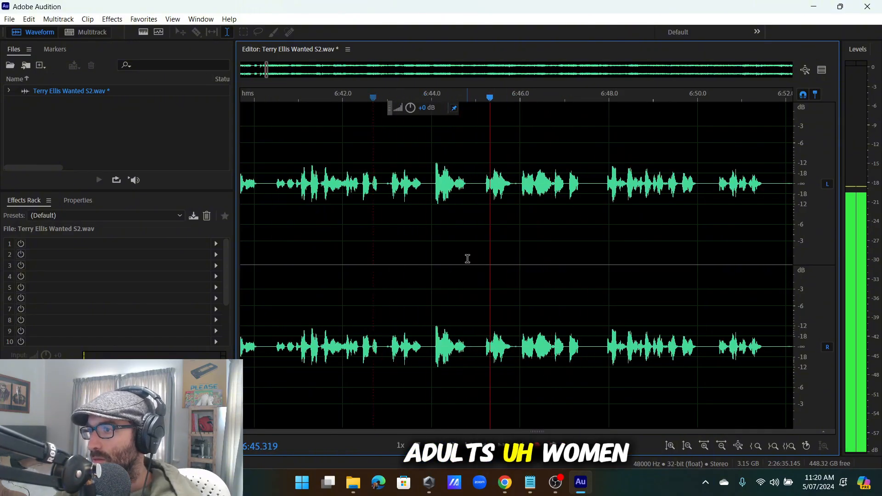
# Delete the stumble between about 6:49.1 and 6:50.0.
pyautogui.scroll(-3, 671, 201)
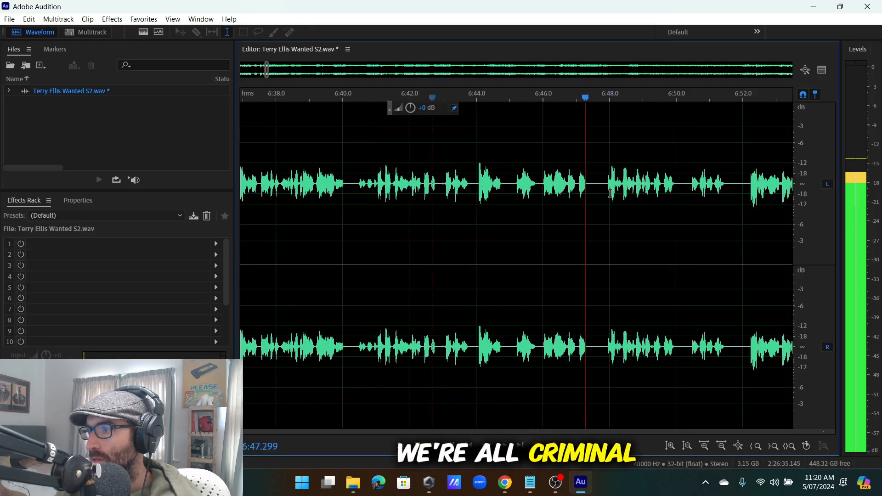
pyautogui.scroll(6, 542, 191)
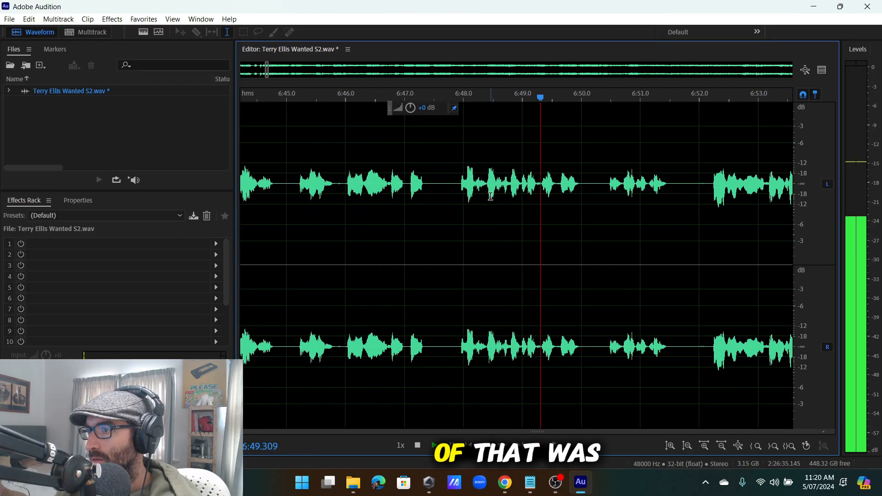
pyautogui.moveTo(483, 182); pyautogui.dragTo(432, 203)
pyautogui.click(432, 203)
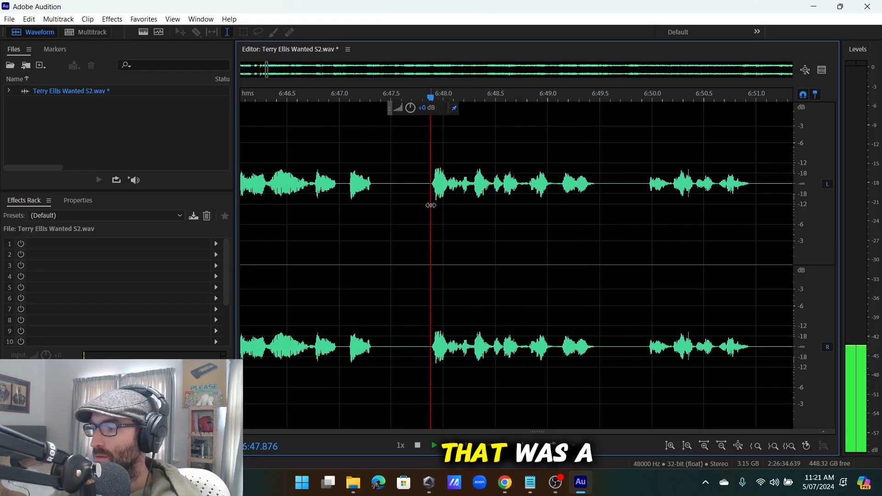
pyautogui.scroll(-1, 534, 194)
pyautogui.scroll(2, 535, 194)
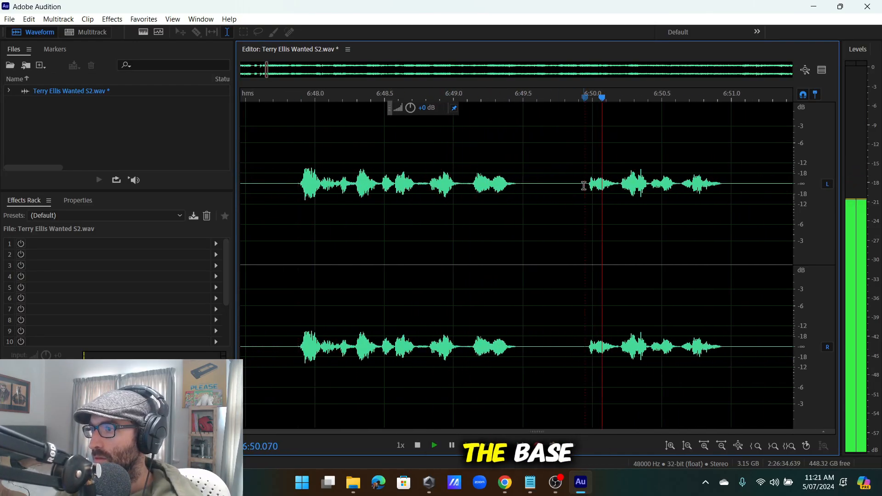
pyautogui.moveTo(584, 239); pyautogui.dragTo(464, 243)
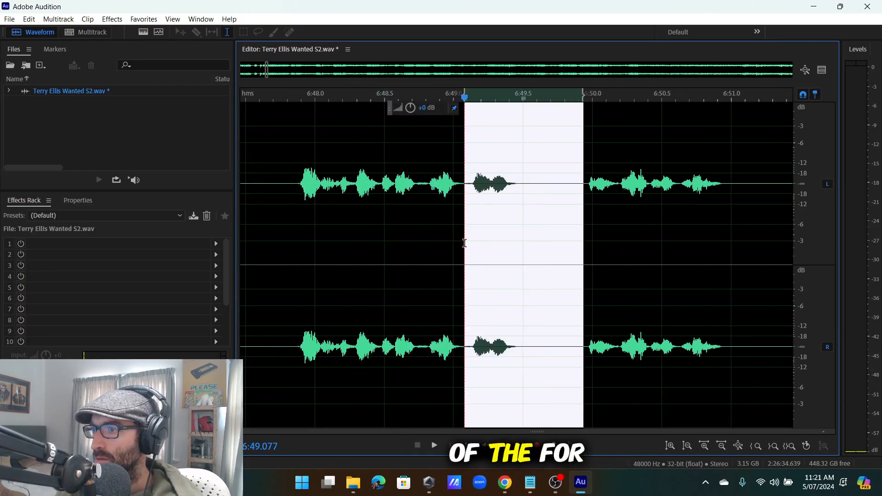
pyautogui.press('Delete')
pyautogui.scroll(-1, 539, 185)
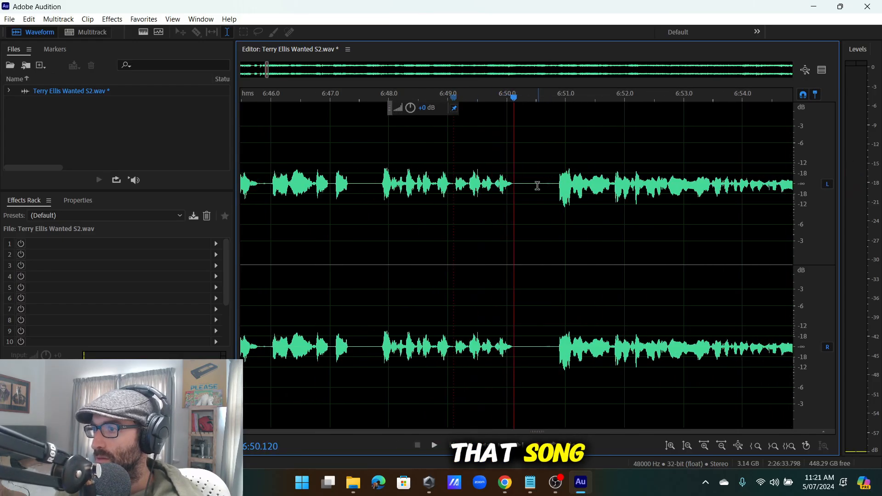
pyautogui.click(35, 20)
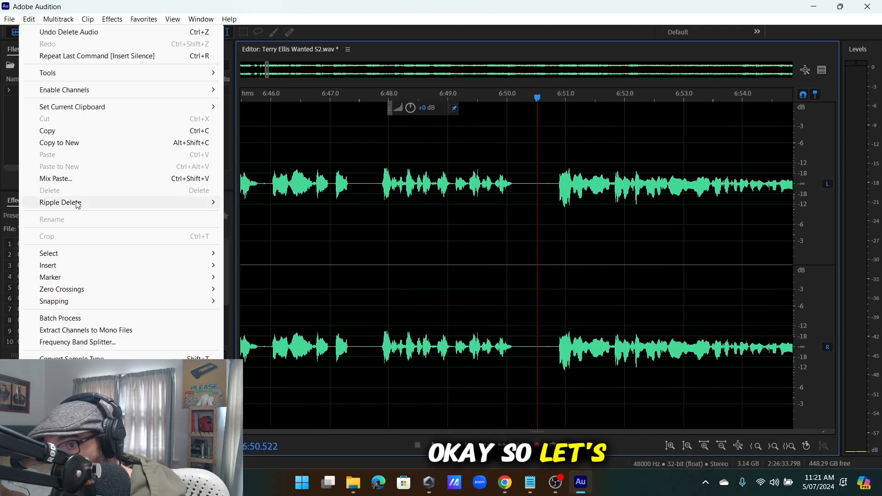
pyautogui.moveTo(84, 271)
pyautogui.click(257, 290)
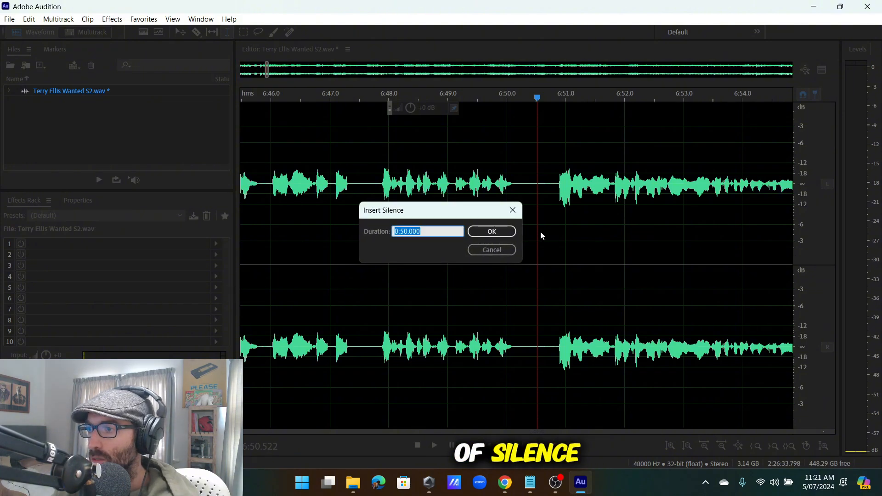
pyautogui.click(501, 231)
pyautogui.scroll(-12, 557, 199)
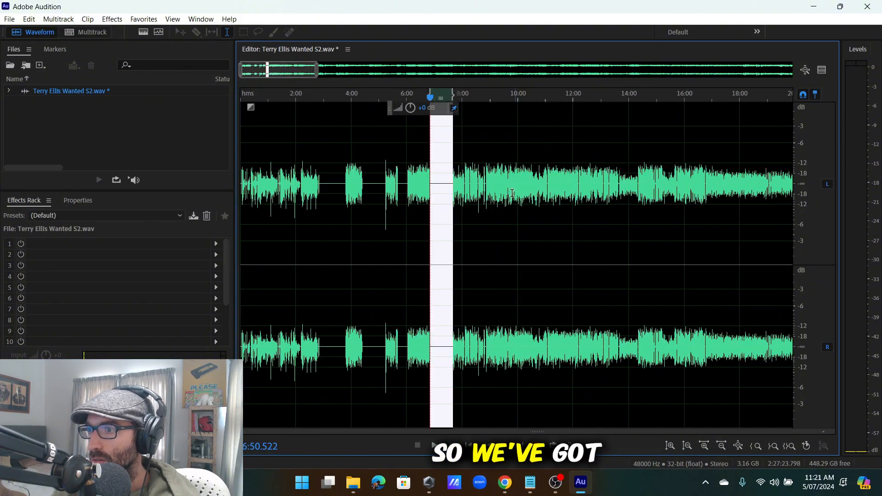
pyautogui.scroll(3, 349, 188)
pyautogui.scroll(3, 278, 179)
pyautogui.scroll(-5, 414, 179)
pyautogui.scroll(5, 548, 179)
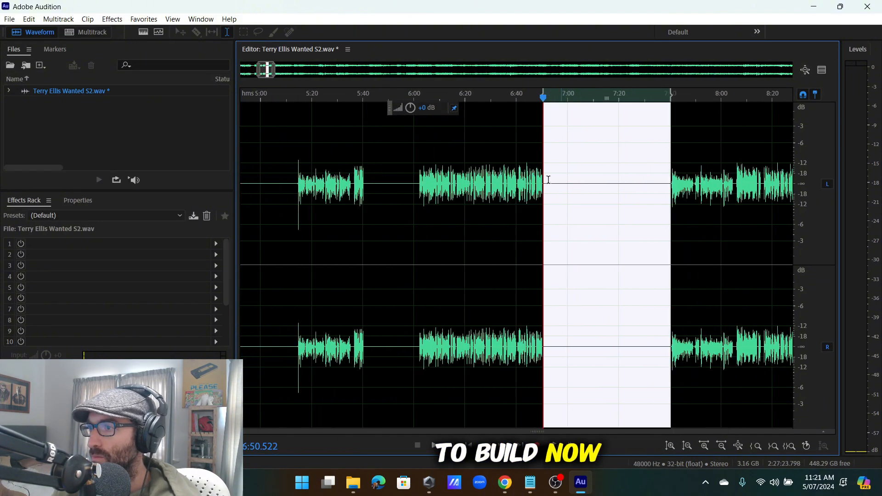
pyautogui.click(412, 196)
pyautogui.press('space')
pyautogui.scroll(3, 400, 197)
pyautogui.scroll(-5, 401, 197)
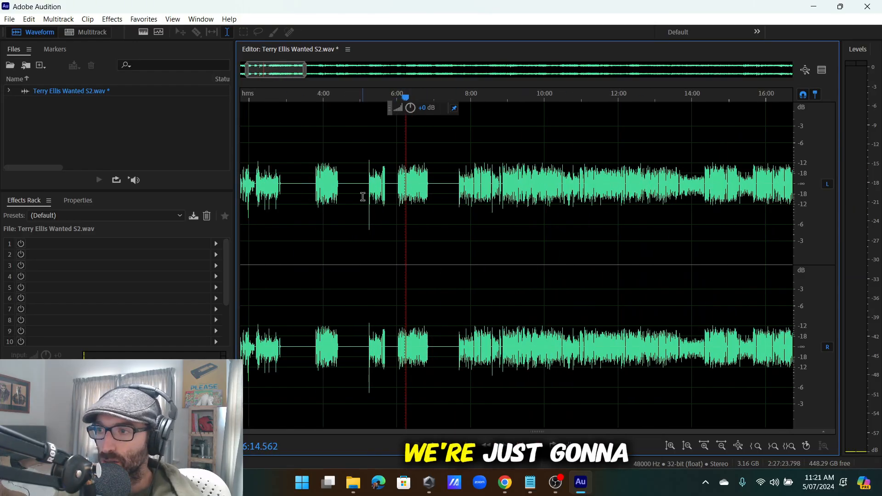
# Play the interview from about 7:40 to locate the next stumble.
pyautogui.scroll(-10, 362, 196)
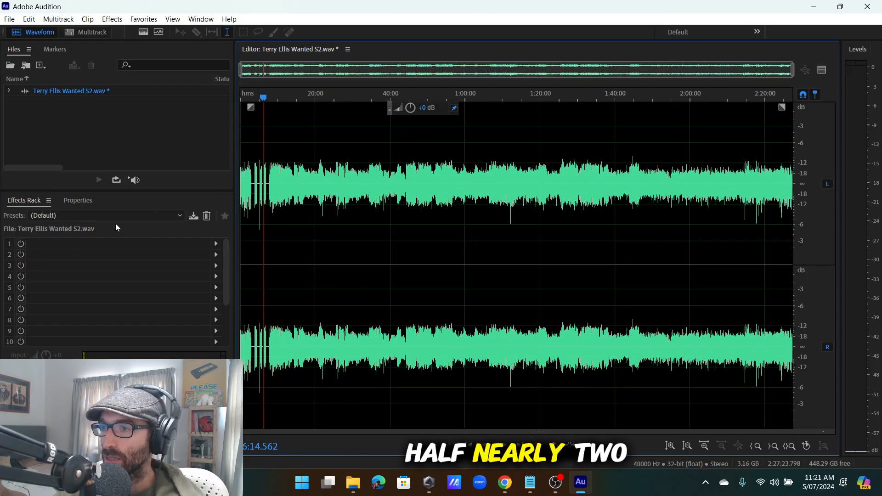
pyautogui.scroll(10, 346, 202)
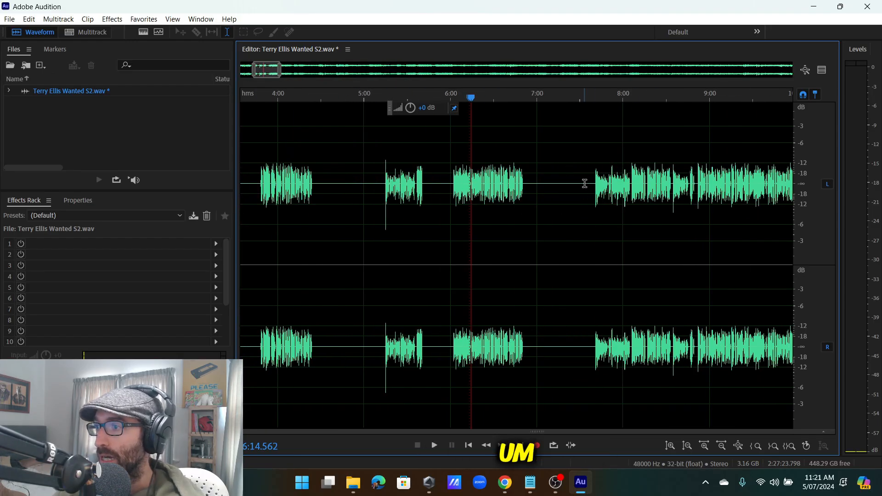
pyautogui.scroll(5, 585, 183)
pyautogui.scroll(-4, 547, 190)
pyautogui.scroll(5, 542, 193)
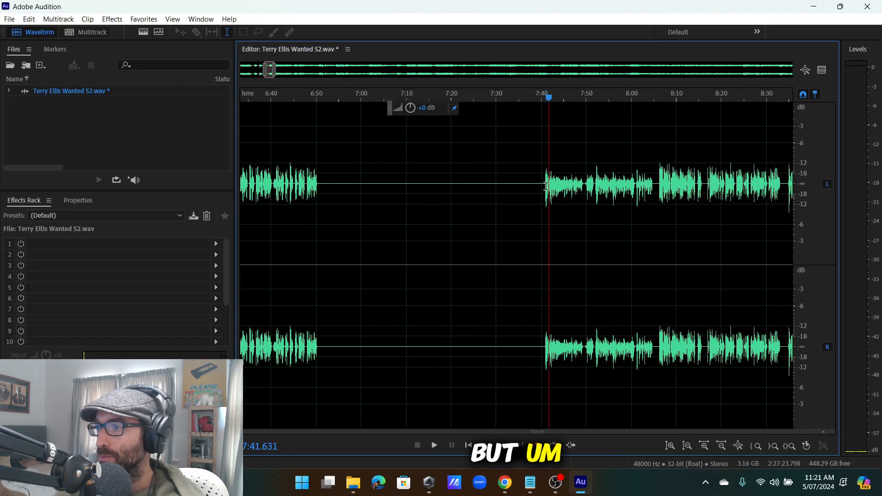
pyautogui.scroll(3, 547, 186)
pyautogui.press('space')
pyautogui.scroll(-8, 552, 185)
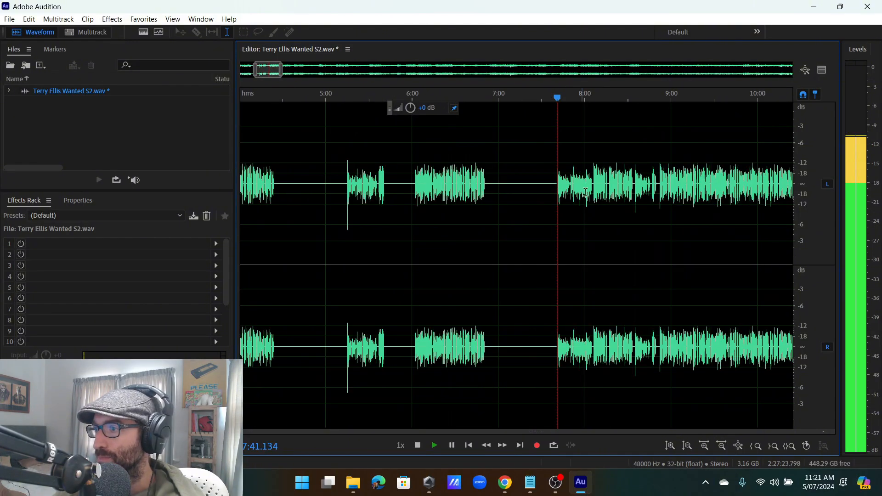
pyautogui.press('space')
pyautogui.scroll(4, 579, 200)
pyautogui.scroll(-3, 577, 200)
pyautogui.scroll(8, 529, 189)
pyautogui.scroll(1, 429, 177)
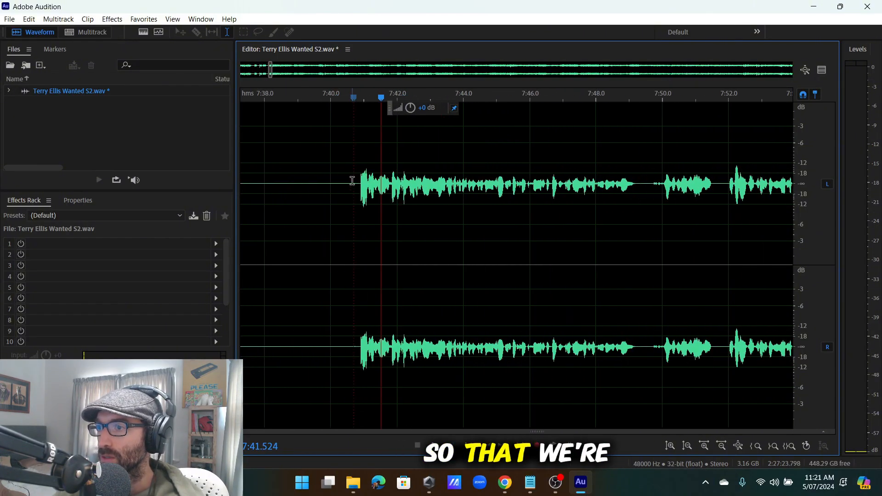
pyautogui.click(343, 193)
pyautogui.scroll(-9, 328, 230)
pyautogui.scroll(8, 333, 231)
pyautogui.scroll(-7, 397, 226)
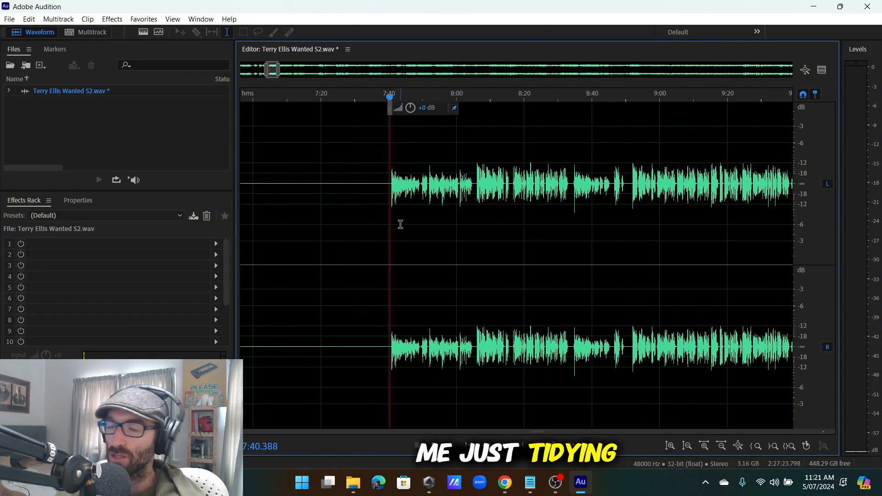
pyautogui.scroll(3, 419, 218)
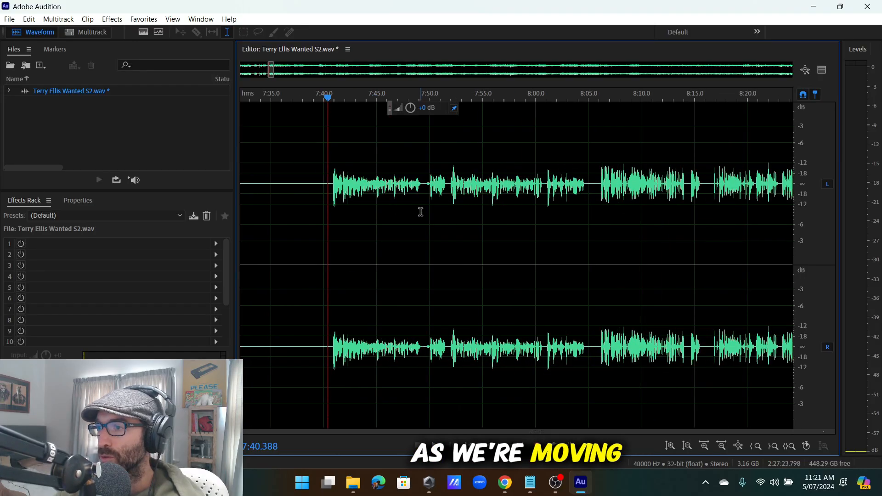
pyautogui.scroll(-3, 363, 196)
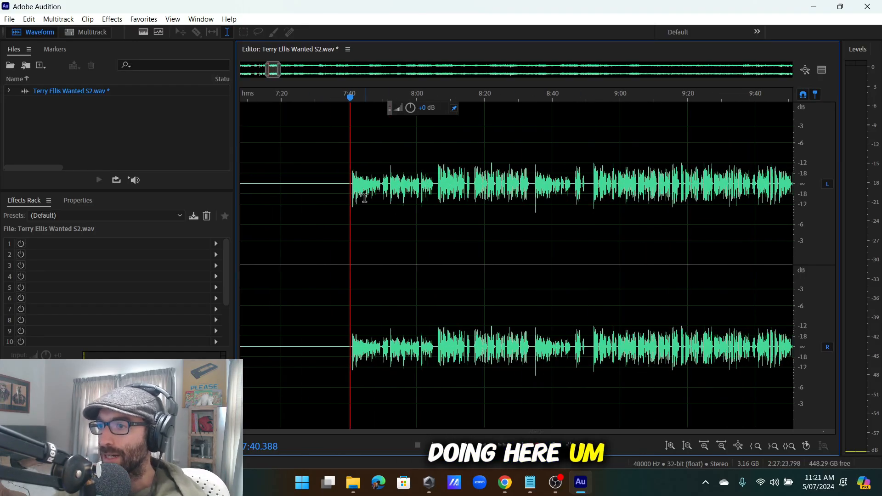
pyautogui.scroll(6, 360, 207)
pyautogui.press('space')
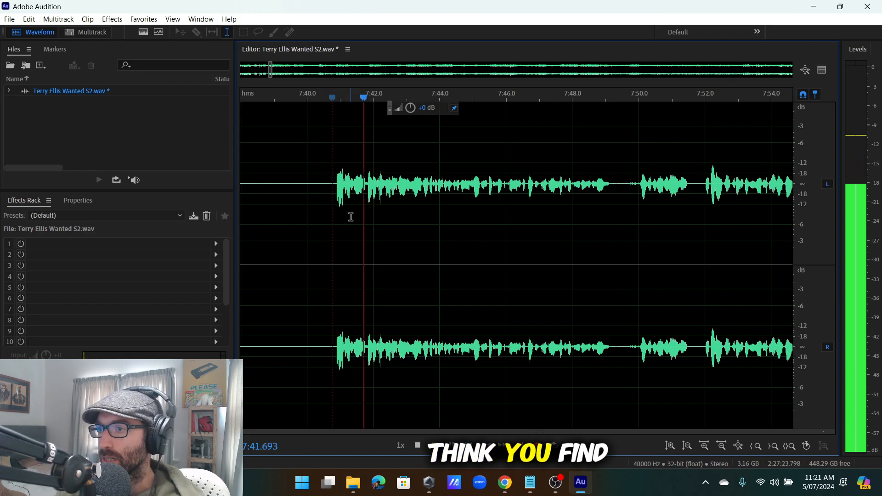
pyautogui.scroll(-3, 356, 217)
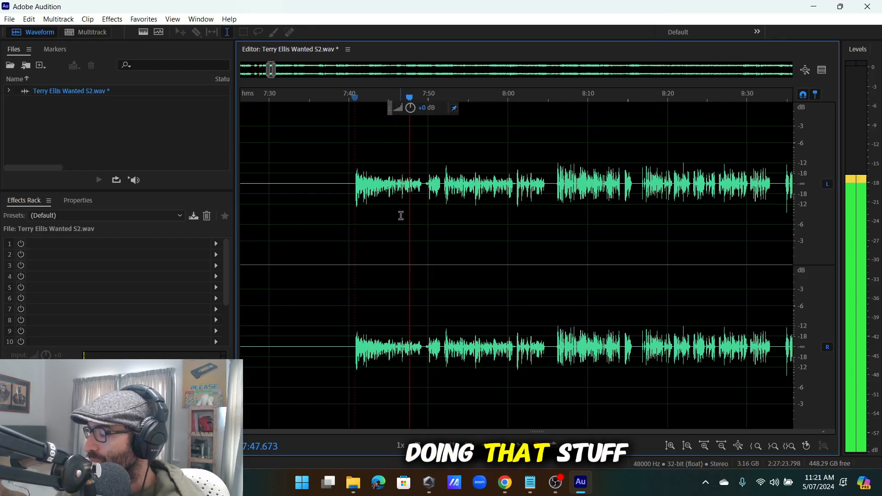
pyautogui.scroll(3, 462, 202)
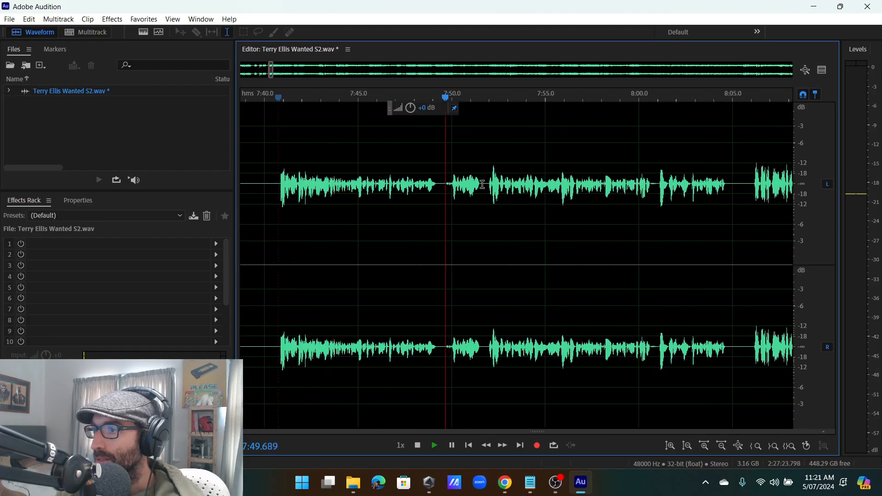
pyautogui.scroll(-5, 492, 185)
pyautogui.scroll(4, 587, 215)
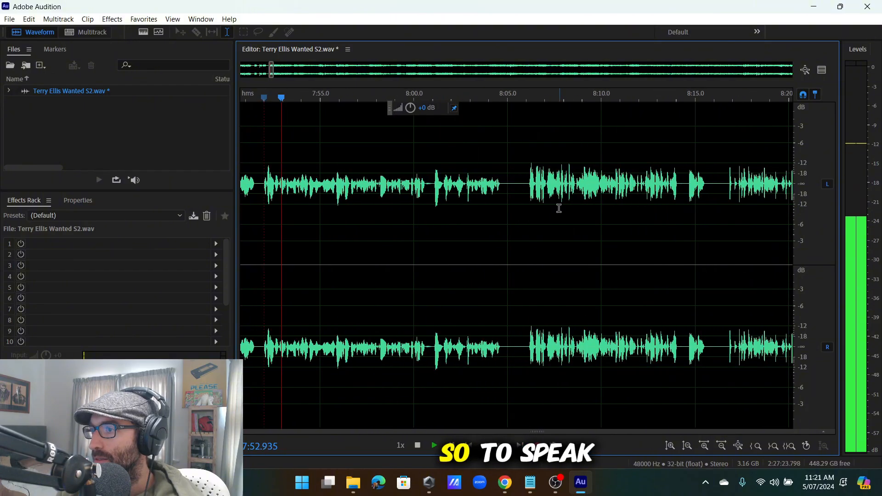
pyautogui.scroll(-3, 554, 208)
pyautogui.scroll(3, 457, 194)
pyautogui.scroll(-4, 505, 195)
pyautogui.scroll(4, 545, 196)
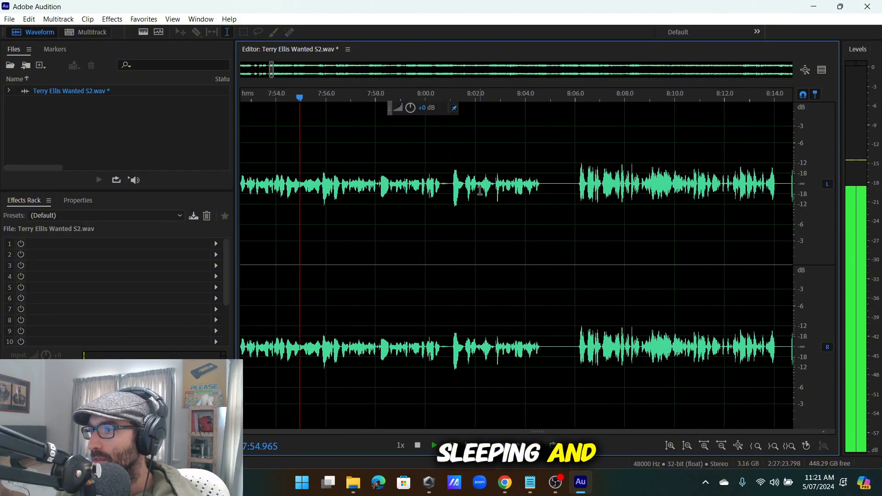
# Cut the stumble from 8:06.0 to 8:07.6 and replay from the cut.
pyautogui.click(445, 190)
pyautogui.scroll(2, 499, 189)
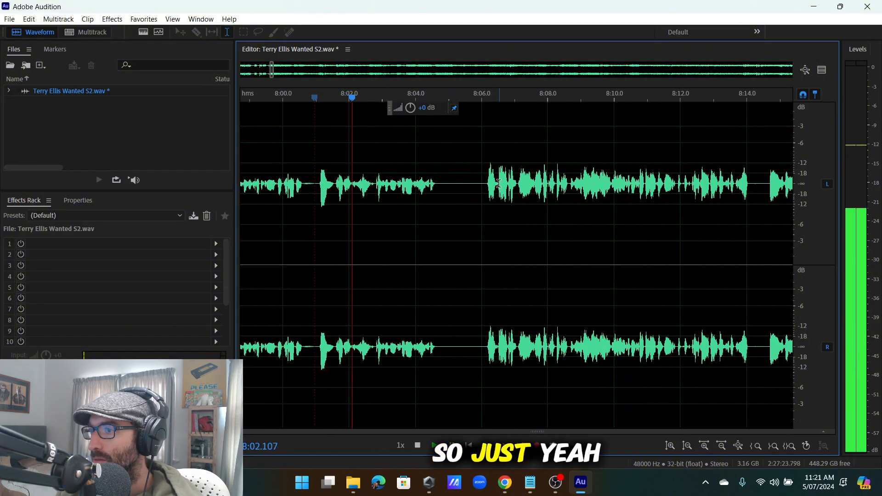
pyautogui.click(488, 184)
pyautogui.scroll(1, 485, 182)
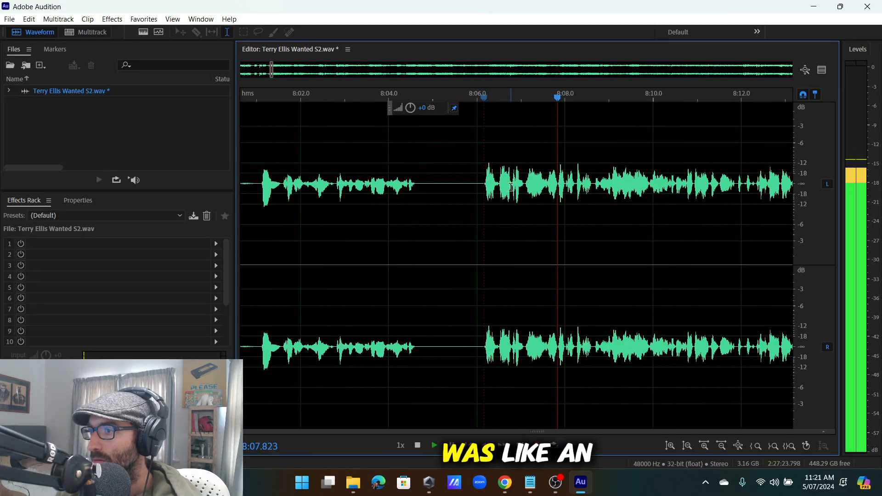
pyautogui.scroll(2, 547, 189)
pyautogui.moveTo(547, 189); pyautogui.dragTo(423, 223)
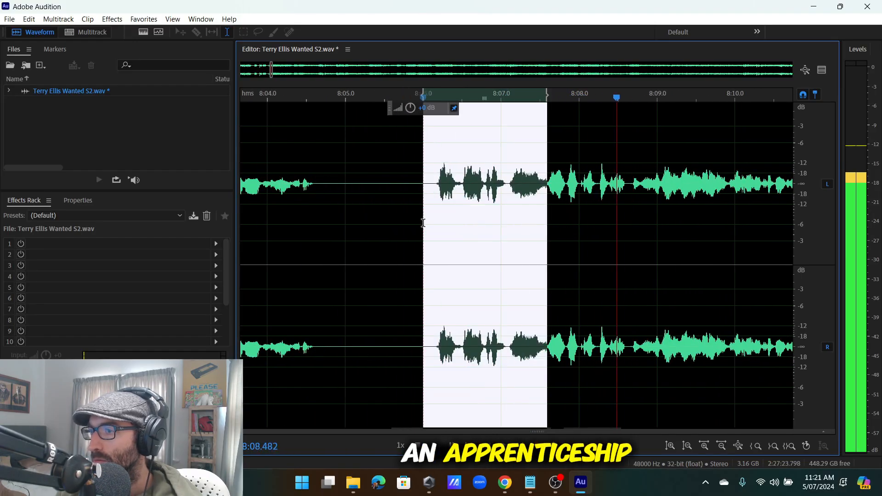
pyautogui.press('space')
pyautogui.press('Delete')
pyautogui.press('space')
# Delete a short stumble around 8:08.2.
pyautogui.scroll(3, 414, 220)
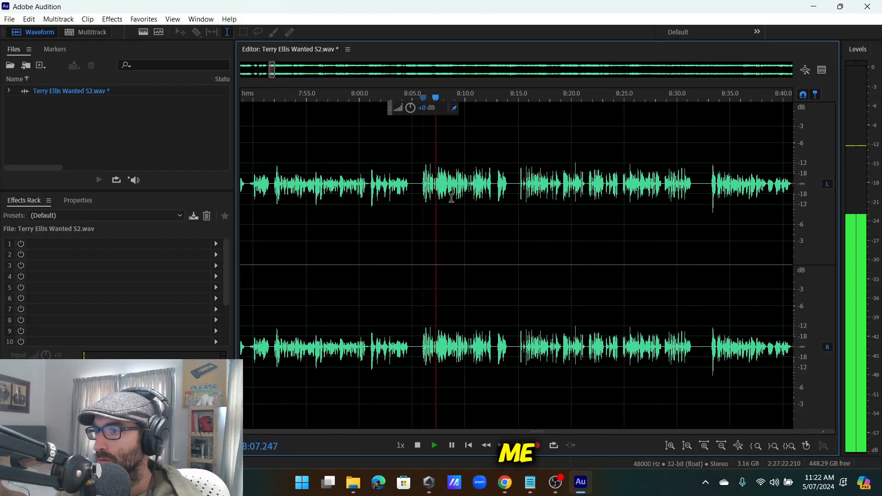
pyautogui.scroll(2, 419, 195)
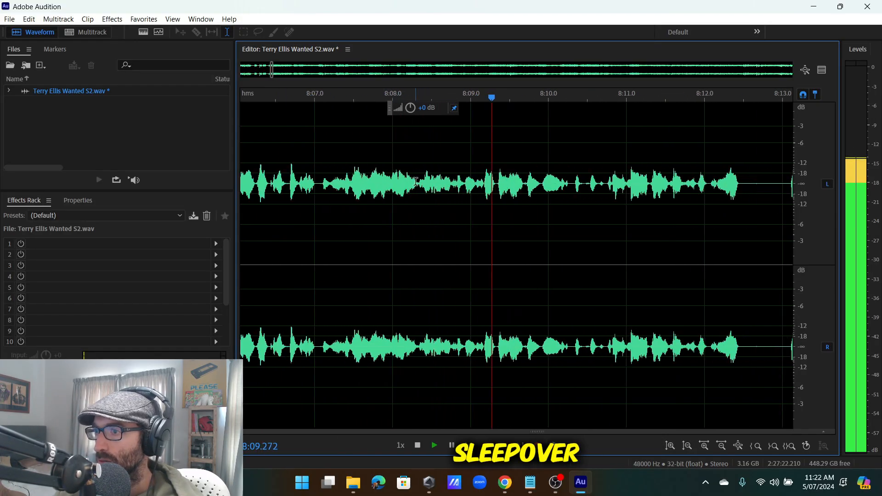
pyautogui.click(416, 186)
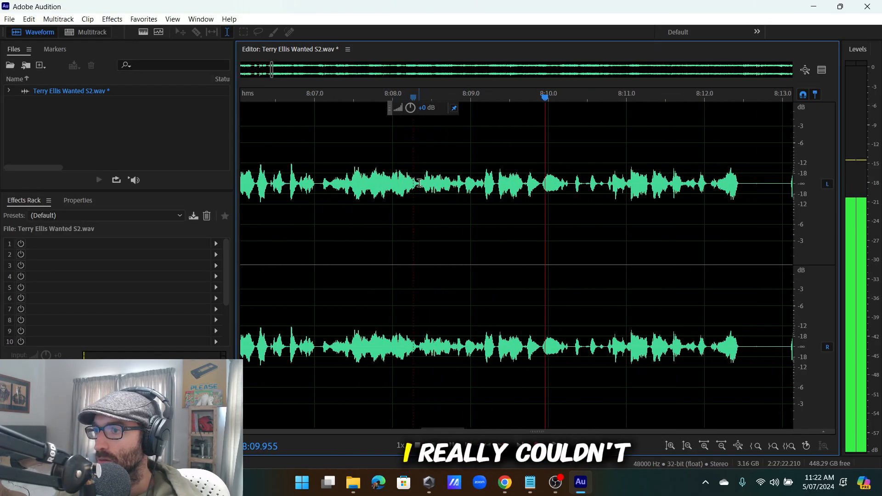
pyautogui.moveTo(417, 189)
pyautogui.mouseDown()
pyautogui.moveTo(247, 232)
pyautogui.moveTo(447, 221)
pyautogui.moveTo(390, 225)
pyautogui.mouseUp()
pyautogui.scroll(2, 442, 222)
pyautogui.press('Delete')
pyautogui.scroll(-5, 407, 215)
# Replay from about 8:06 and delete the short hesitation ending at 8:07.5.
pyautogui.click(301, 210)
pyautogui.click(344, 210)
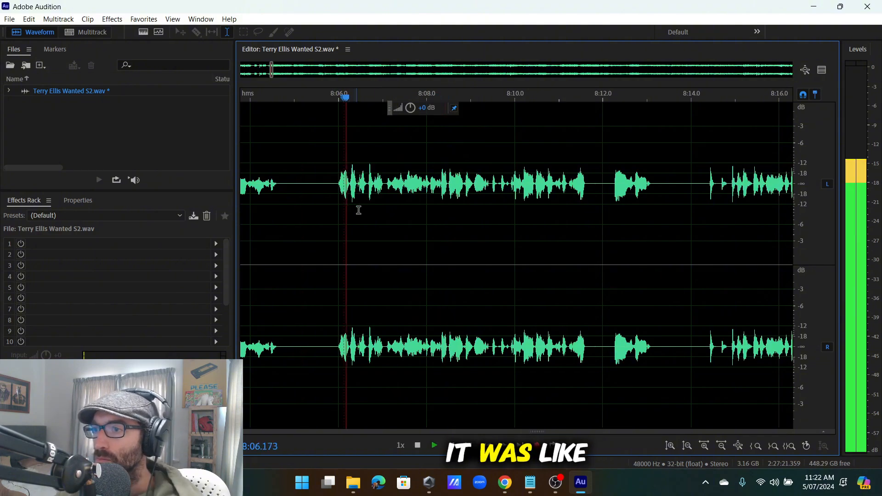
pyautogui.scroll(3, 410, 212)
pyautogui.scroll(-4, 413, 213)
pyautogui.scroll(3, 408, 224)
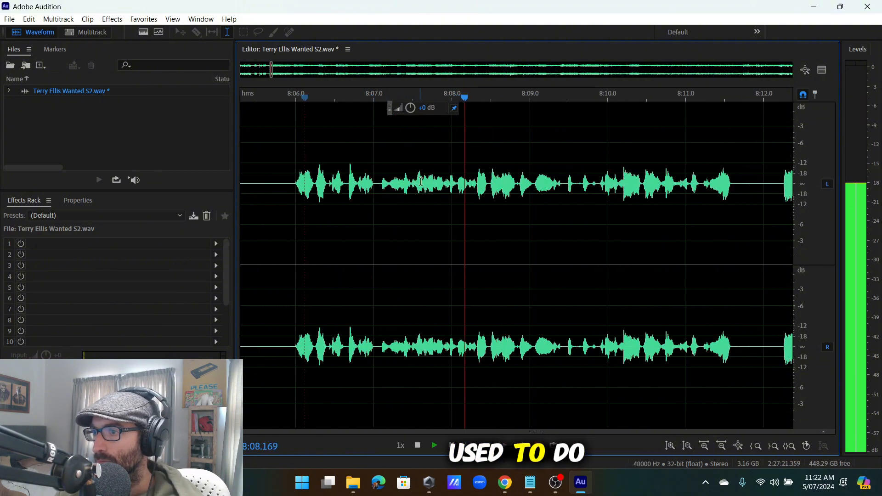
pyautogui.click(409, 225)
pyautogui.scroll(4, 410, 225)
pyautogui.moveTo(420, 230); pyautogui.dragTo(617, 241)
pyautogui.press('space')
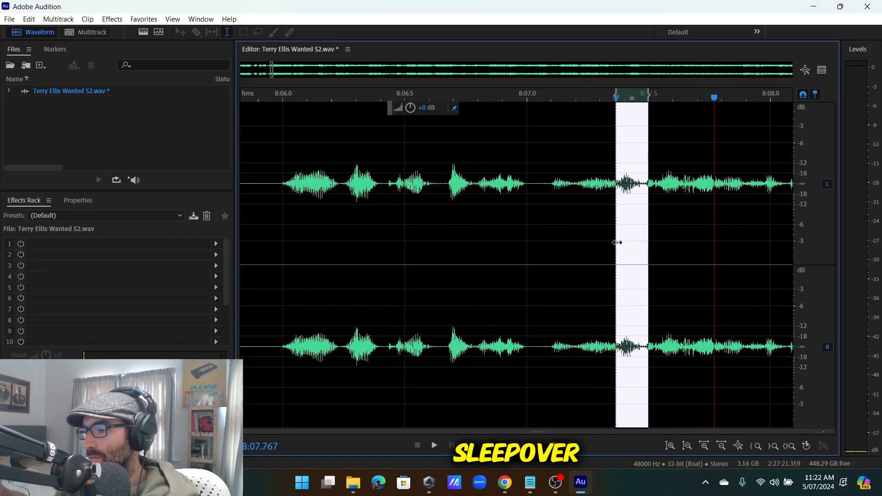
pyautogui.press('Delete')
# Replay from just before the cut to check the join.
pyautogui.scroll(-3, 616, 242)
pyautogui.click(459, 237)
pyautogui.click(526, 201)
pyautogui.press('space')
pyautogui.scroll(-4, 532, 207)
pyautogui.scroll(6, 558, 209)
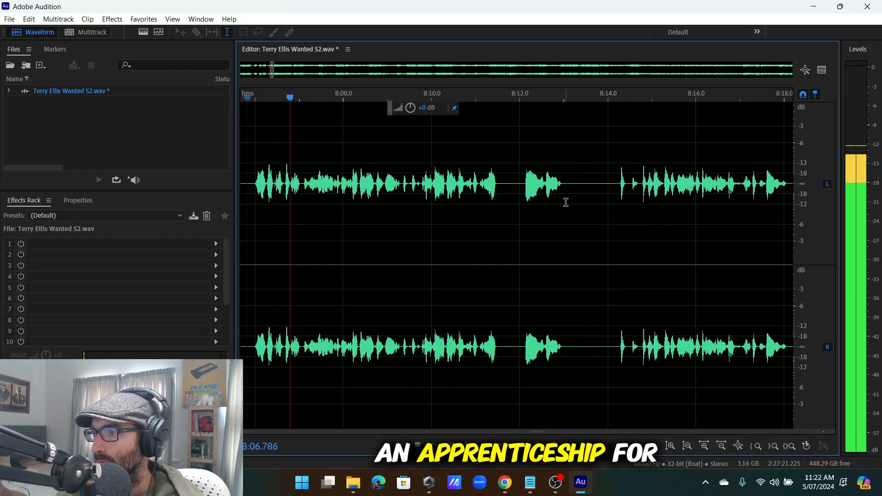
pyautogui.scroll(3, 523, 205)
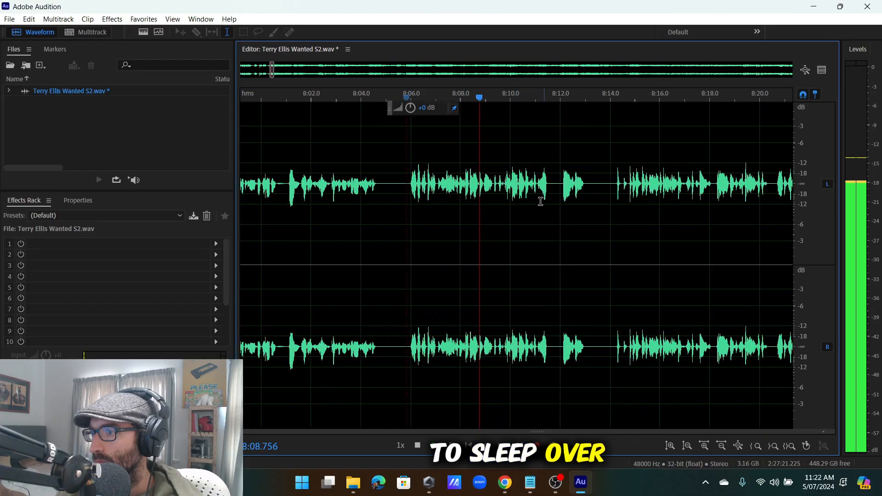
pyautogui.scroll(2, 517, 189)
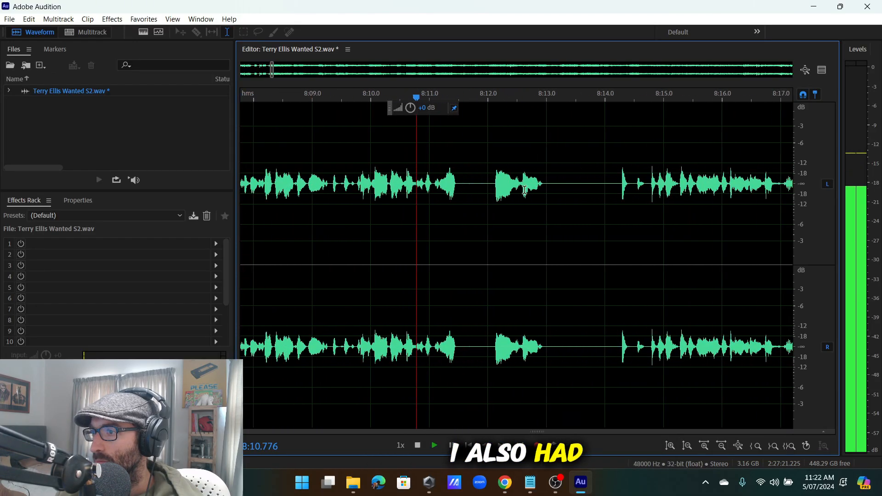
# Delete the pause and stray phrase from 8:12.0 to 8:14.7.
pyautogui.click(648, 182)
pyautogui.press('space')
pyautogui.moveTo(648, 182); pyautogui.dragTo(488, 266)
pyautogui.press('space')
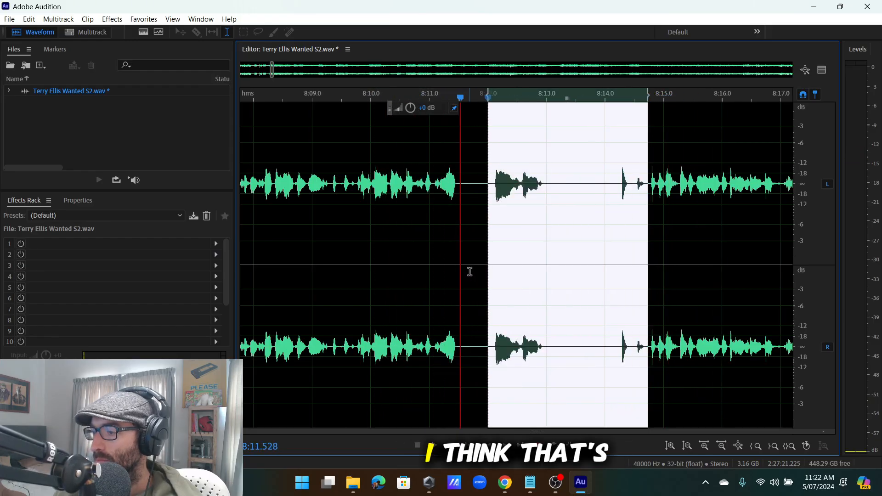
pyautogui.press('Delete')
pyautogui.scroll(-3, 565, 256)
# Play the audio from about 8:15.4 to find the next stumble.
pyautogui.scroll(-4, 579, 230)
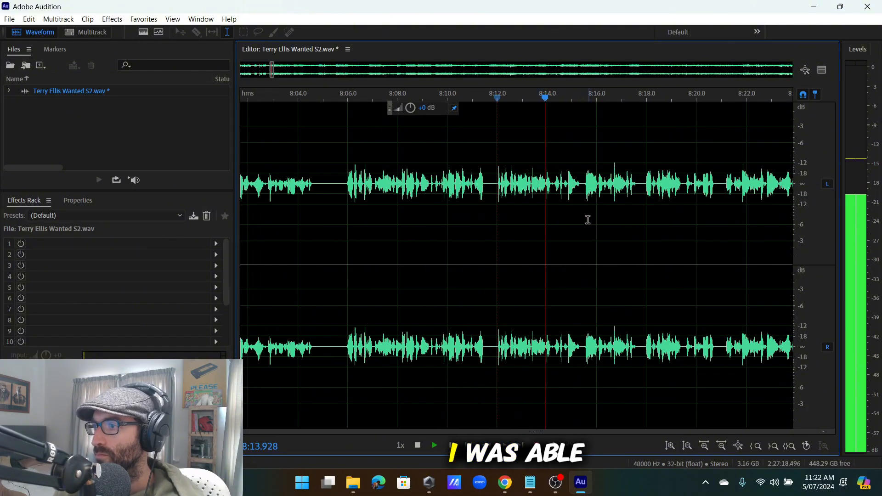
pyautogui.scroll(3, 599, 214)
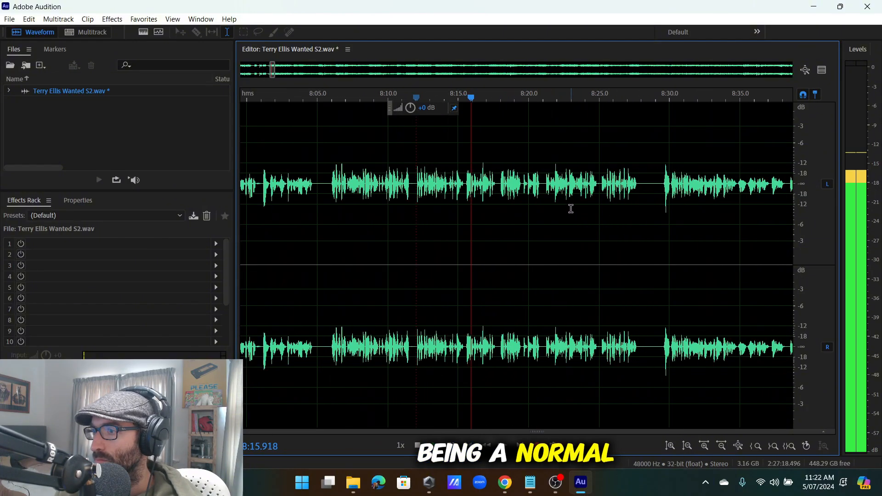
pyautogui.scroll(3, 508, 191)
pyautogui.scroll(2, 439, 192)
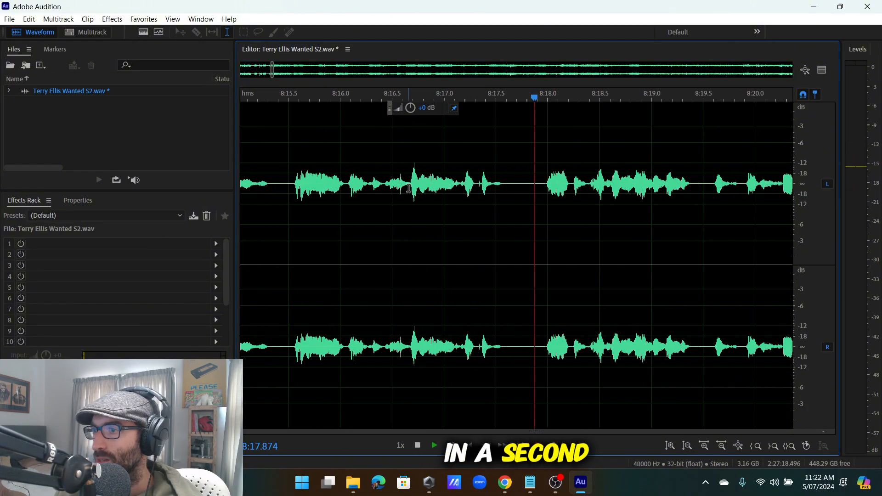
pyautogui.click(410, 188)
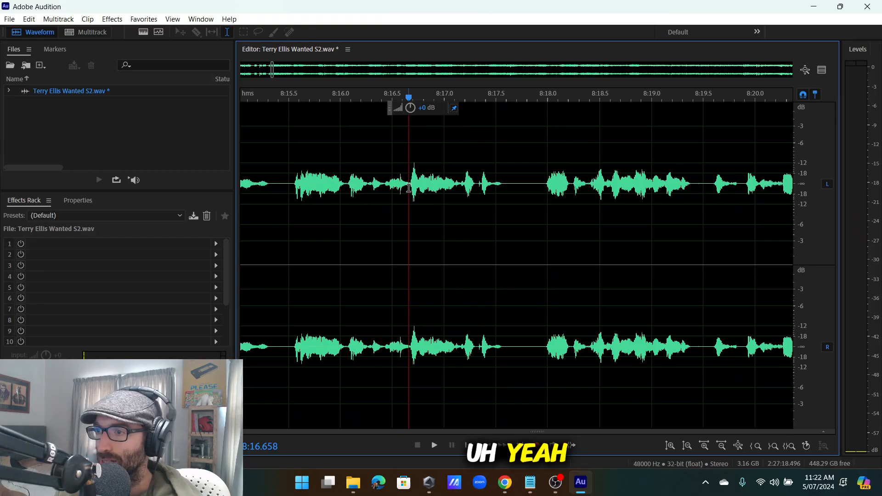
pyautogui.click(277, 200)
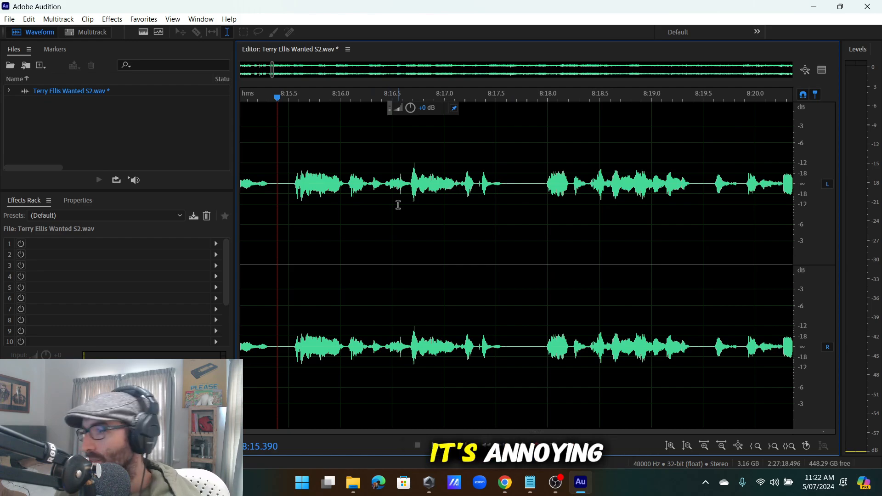
pyautogui.press('space')
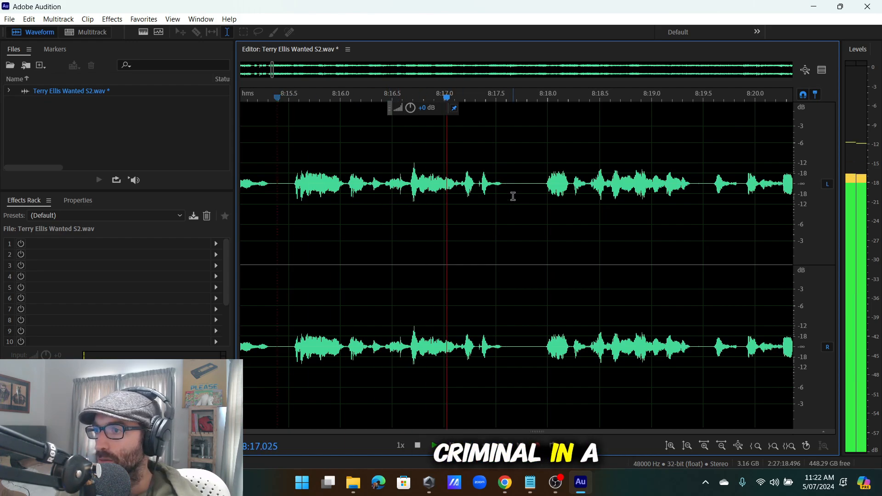
pyautogui.scroll(-3, 515, 196)
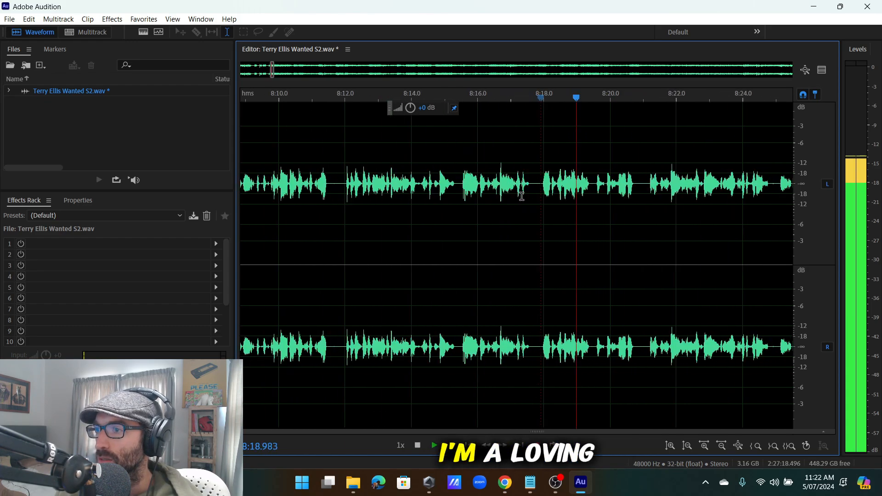
pyautogui.scroll(2, 522, 196)
# Cut the stumble from 8:15.5 to about 8:18.4.
pyautogui.click(554, 192)
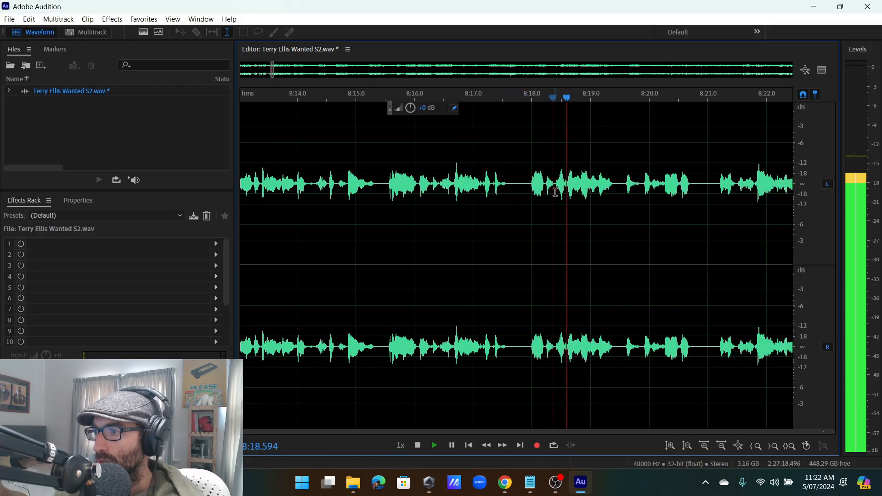
pyautogui.moveTo(556, 192); pyautogui.dragTo(520, 285)
pyautogui.scroll(2, 647, 285)
pyautogui.press('space')
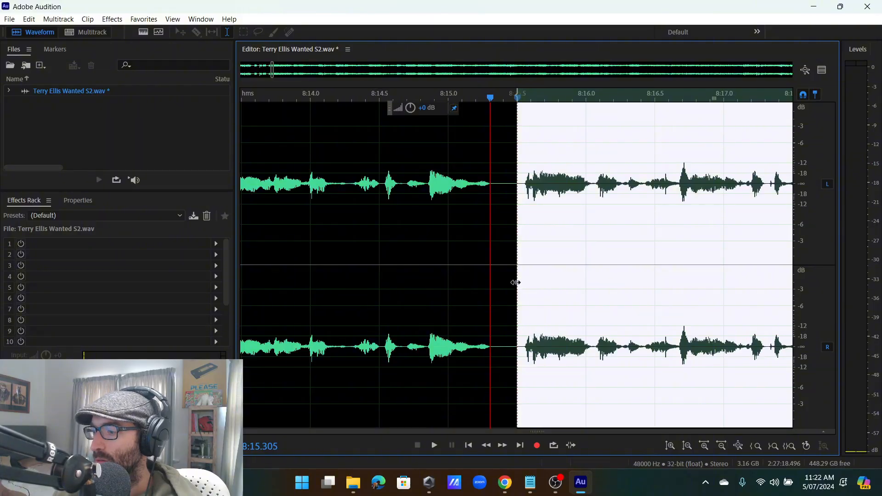
pyautogui.click(515, 283)
pyautogui.press('space')
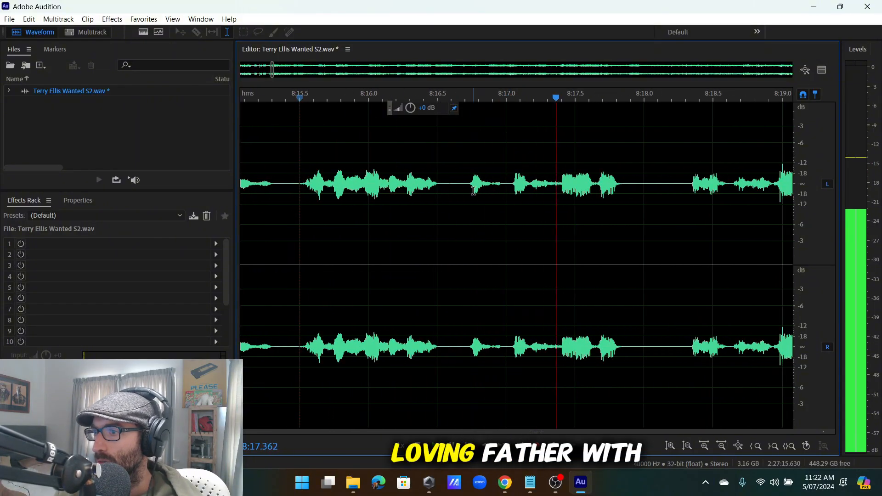
pyautogui.scroll(-3, 536, 197)
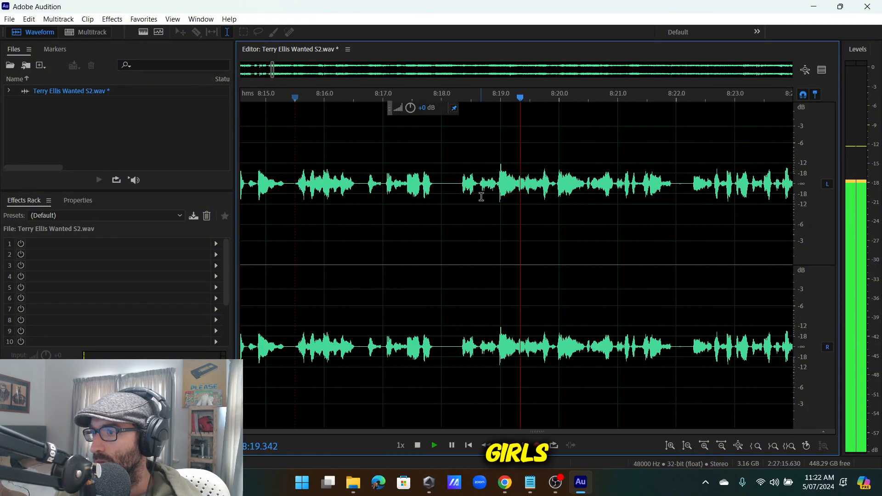
# Delete the half-second stumble near 8:18.
pyautogui.click(481, 197)
pyautogui.scroll(3, 481, 196)
pyautogui.moveTo(479, 197); pyautogui.dragTo(411, 225)
pyautogui.press('Delete')
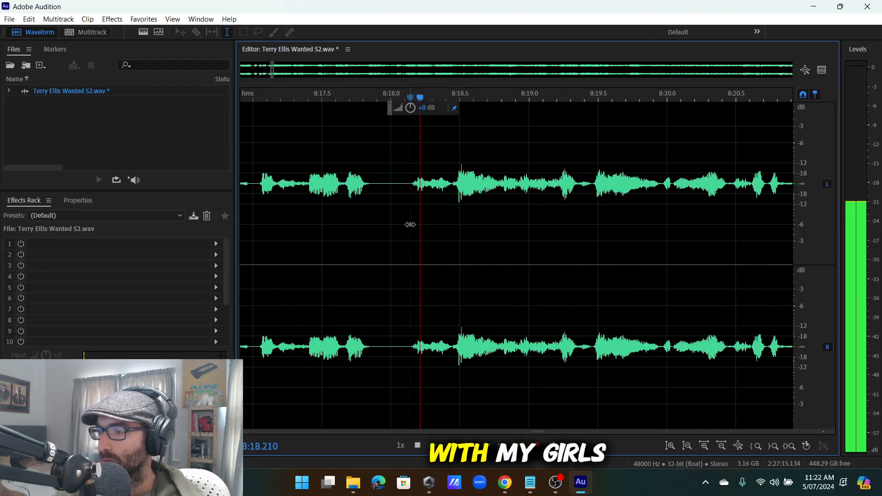
pyautogui.scroll(-5, 485, 183)
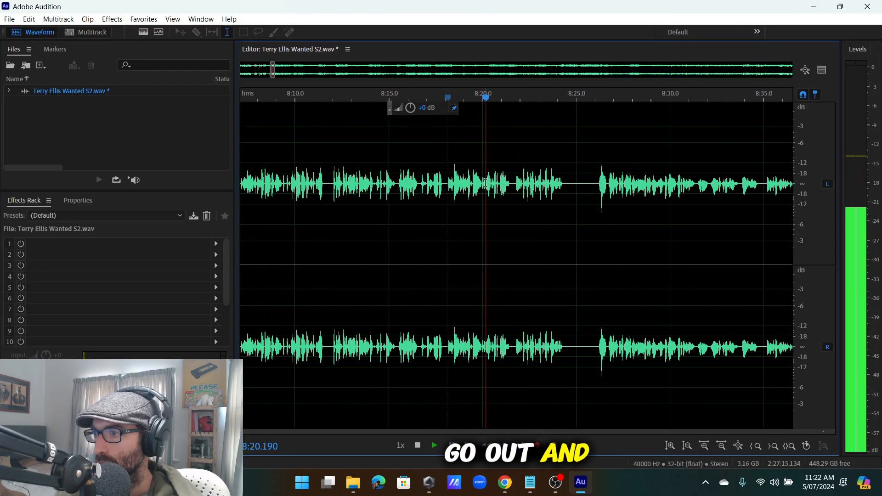
# Replay from about 8:13.2 to review the edits.
pyautogui.scroll(4, 486, 183)
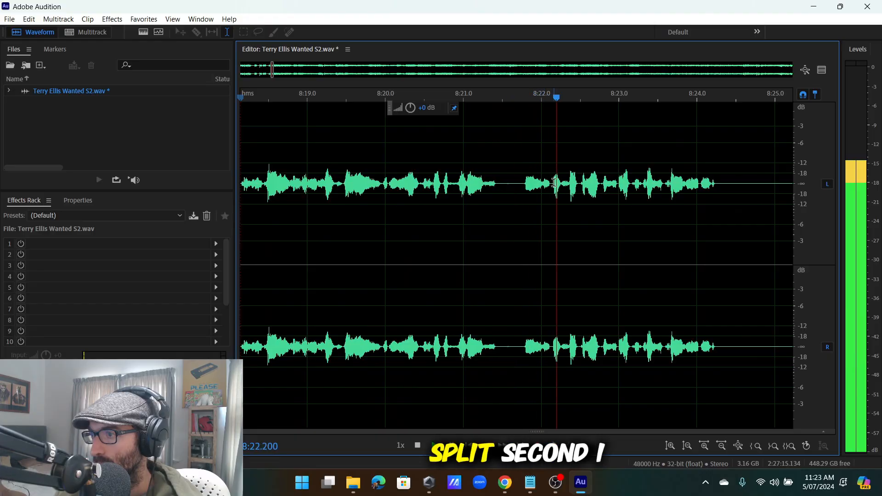
pyautogui.scroll(-5, 554, 183)
pyautogui.scroll(5, 617, 193)
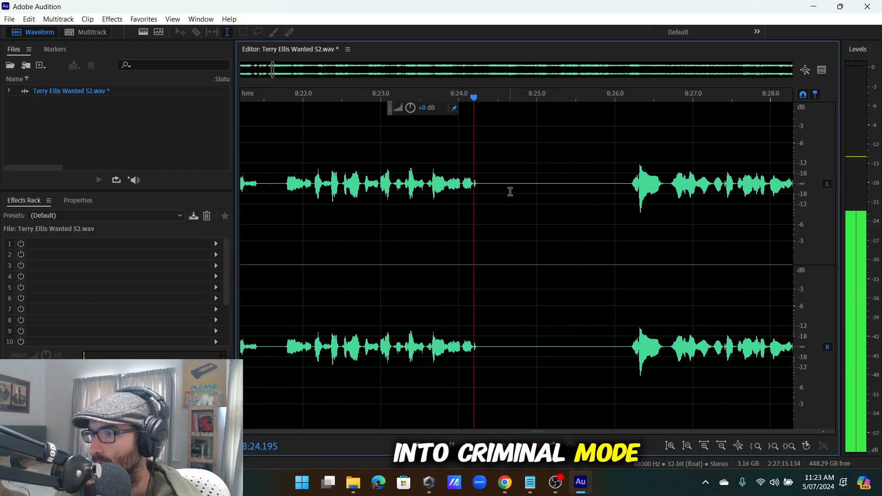
pyautogui.scroll(-5, 510, 192)
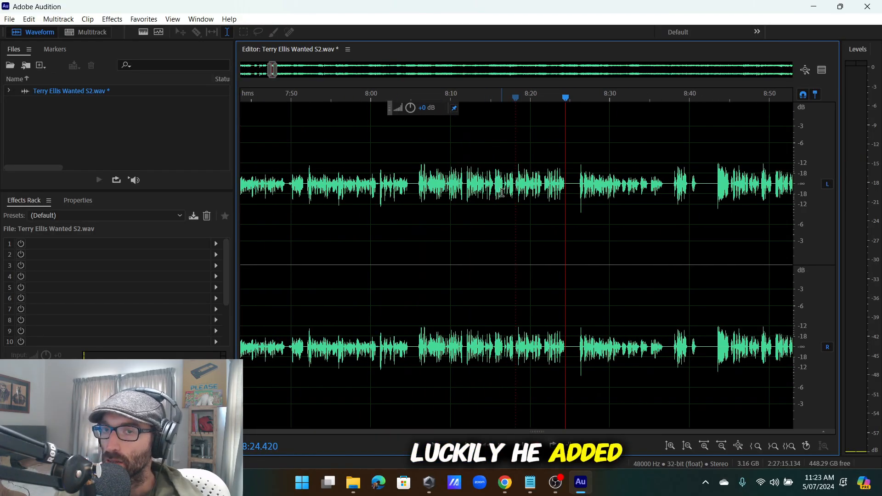
pyautogui.scroll(2, 491, 207)
pyautogui.scroll(2, 487, 196)
pyautogui.scroll(-3, 522, 197)
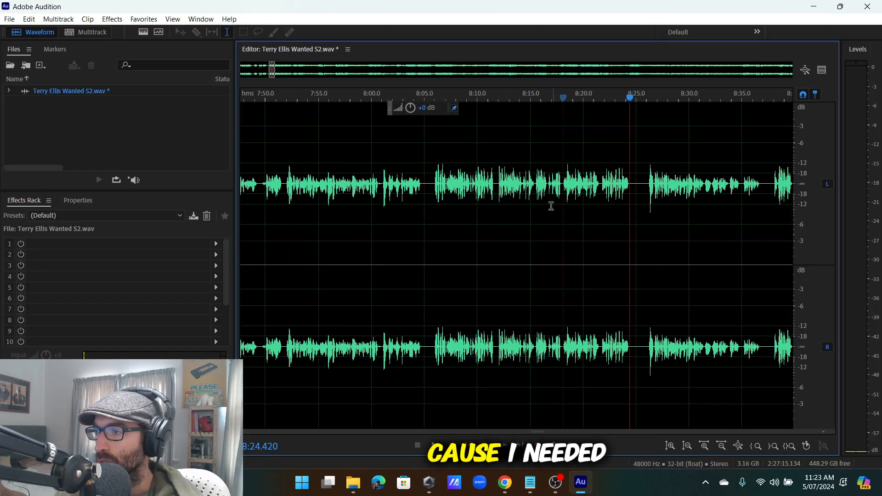
pyautogui.click(511, 176)
pyautogui.press('space')
pyautogui.scroll(4, 556, 232)
pyautogui.scroll(-5, 584, 247)
pyautogui.press('space')
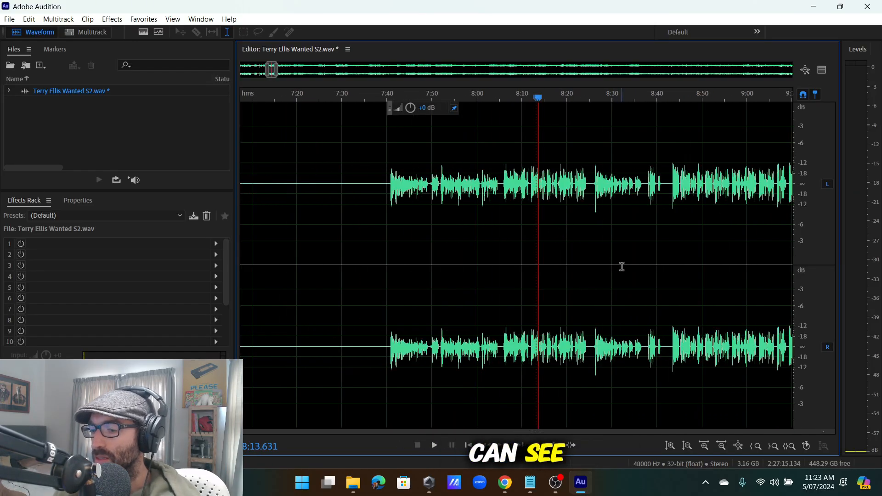
# Listen from about 8:13 and delete the repeated 'loving father' around 8:16.3–8:17.0.
pyautogui.scroll(5, 552, 240)
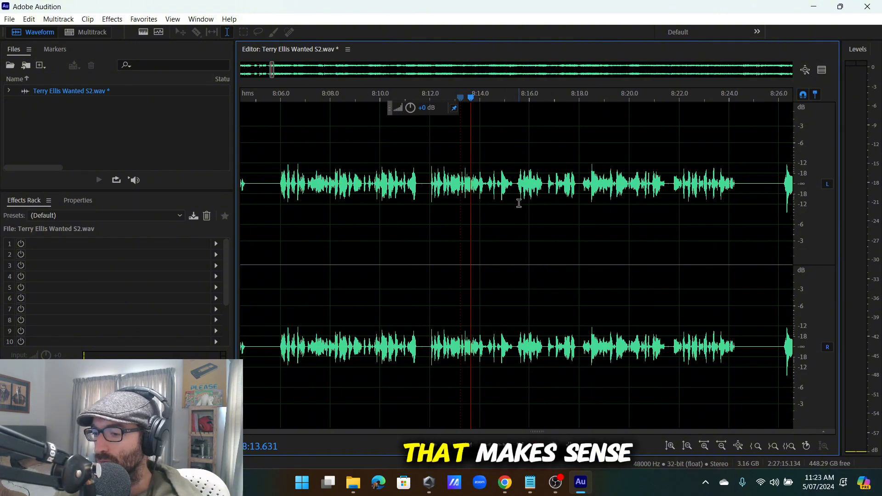
pyautogui.press('space')
pyautogui.scroll(4, 488, 196)
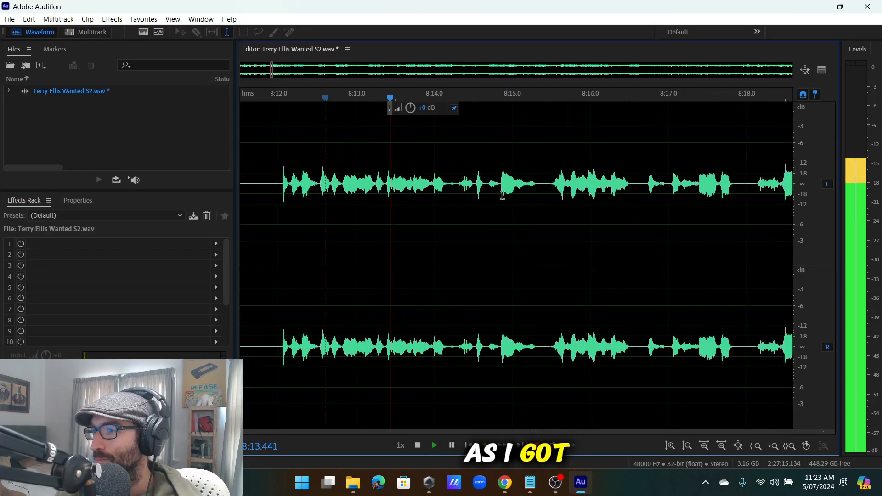
pyautogui.scroll(-5, 465, 190)
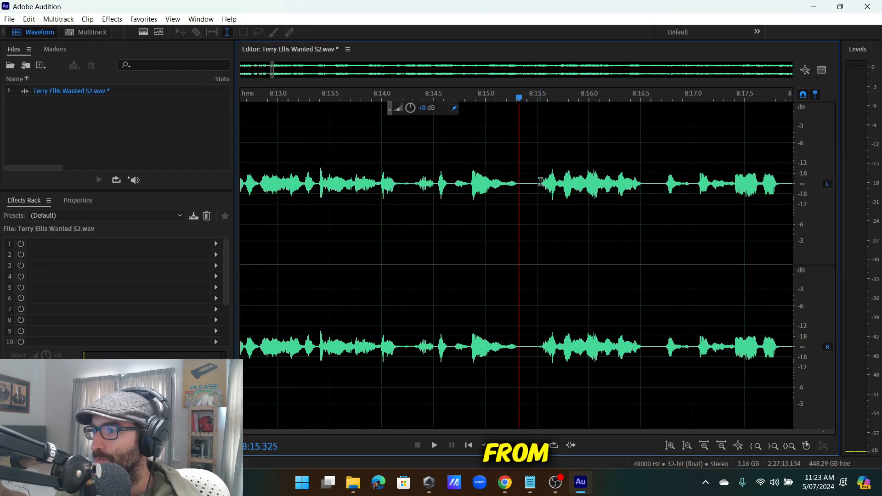
pyautogui.scroll(4, 545, 193)
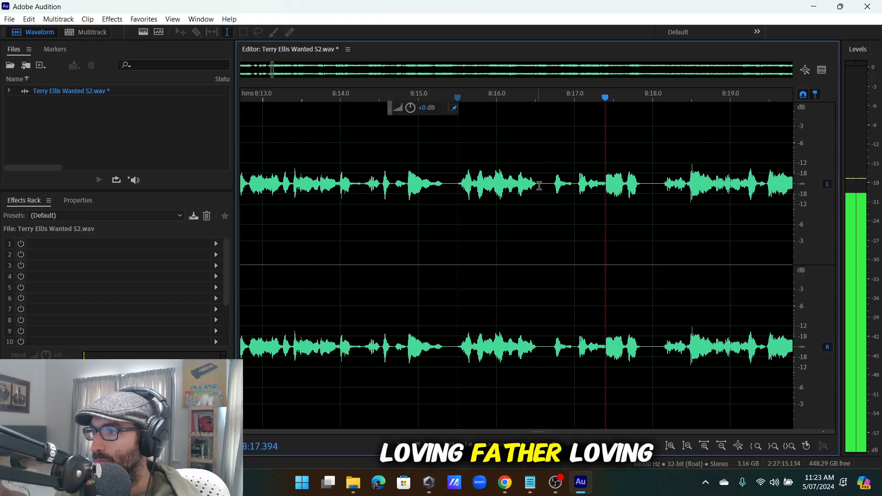
pyautogui.scroll(2, 569, 184)
pyautogui.click(395, 202)
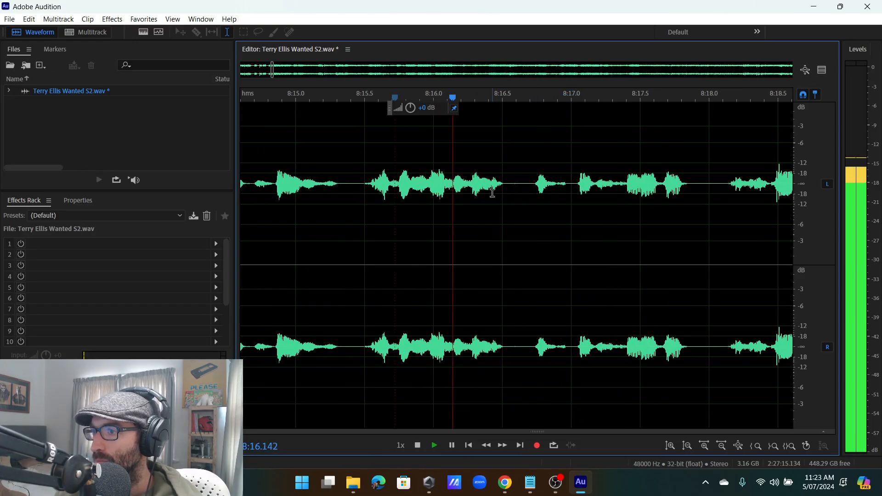
pyautogui.moveTo(471, 185); pyautogui.dragTo(569, 202)
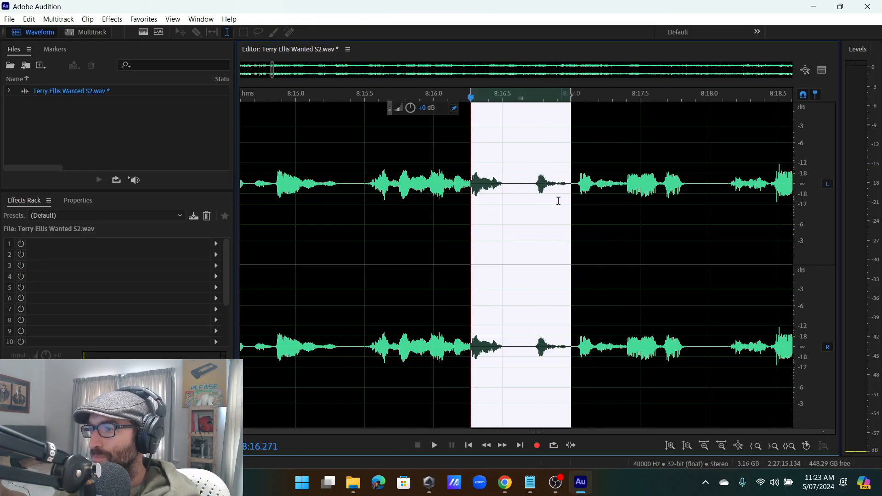
pyautogui.press('Delete')
pyautogui.scroll(-3, 559, 200)
pyautogui.press('space')
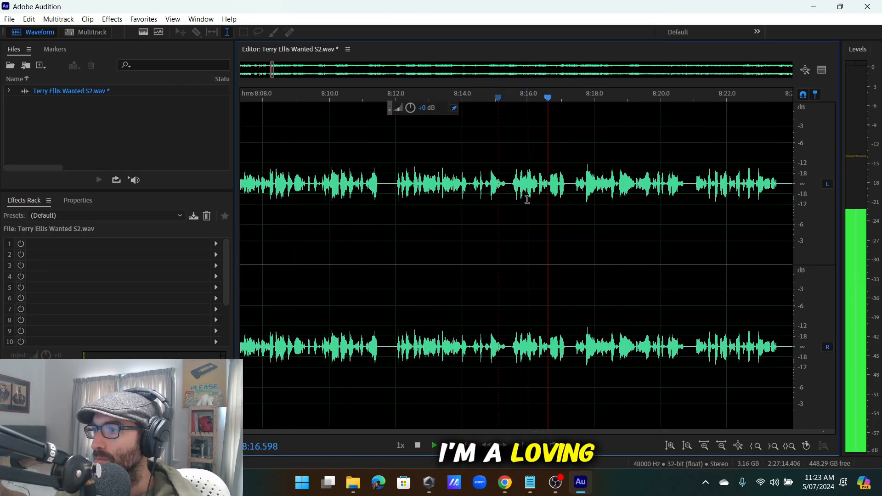
# Delete the tiny leftover sliver at 8:16.27 and replay the join.
pyautogui.scroll(4, 558, 191)
pyautogui.press('space')
pyautogui.moveTo(566, 198); pyautogui.dragTo(581, 198)
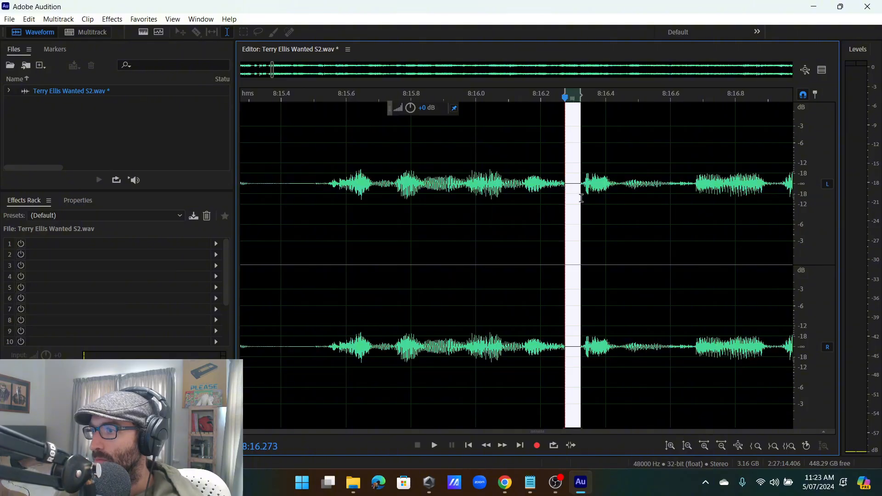
pyautogui.press('Delete')
pyautogui.scroll(-3, 483, 207)
pyautogui.press('space')
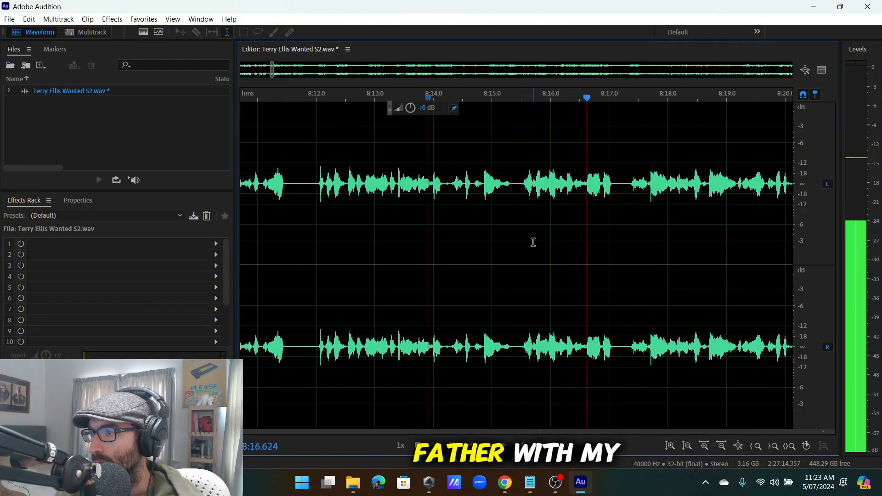
# Select about 8:21.1 to 8:22.2, then clear it with the playhead at 8:22.2.
pyautogui.scroll(-4, 534, 237)
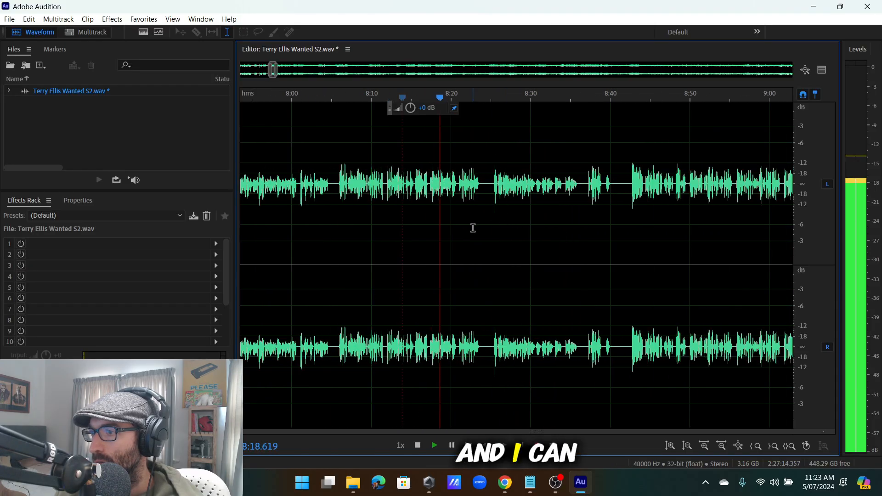
pyautogui.scroll(-3, 480, 202)
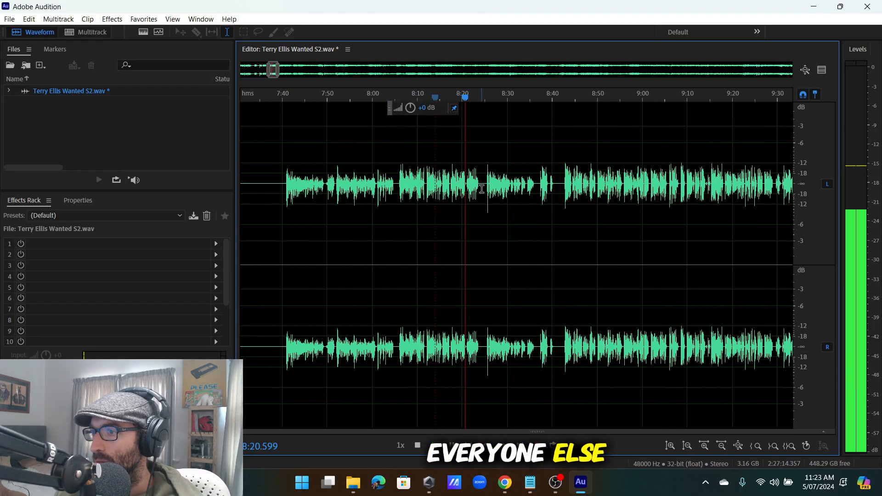
pyautogui.scroll(5, 484, 192)
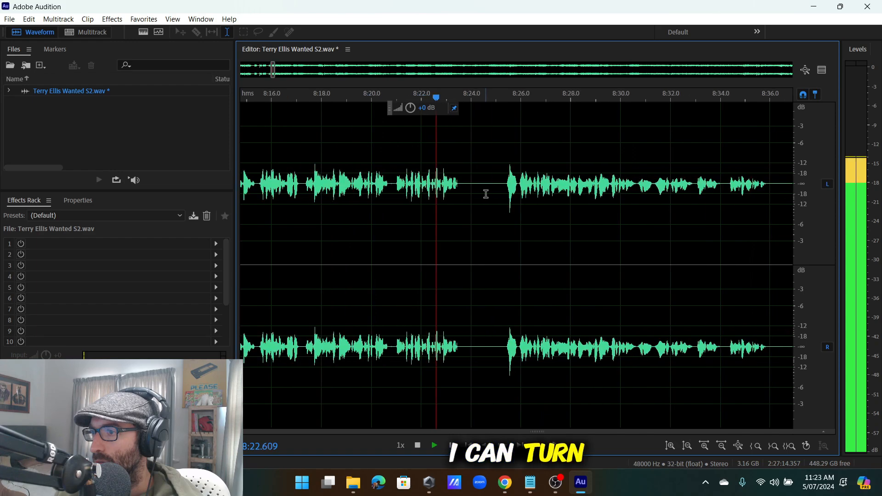
pyautogui.scroll(3, 505, 193)
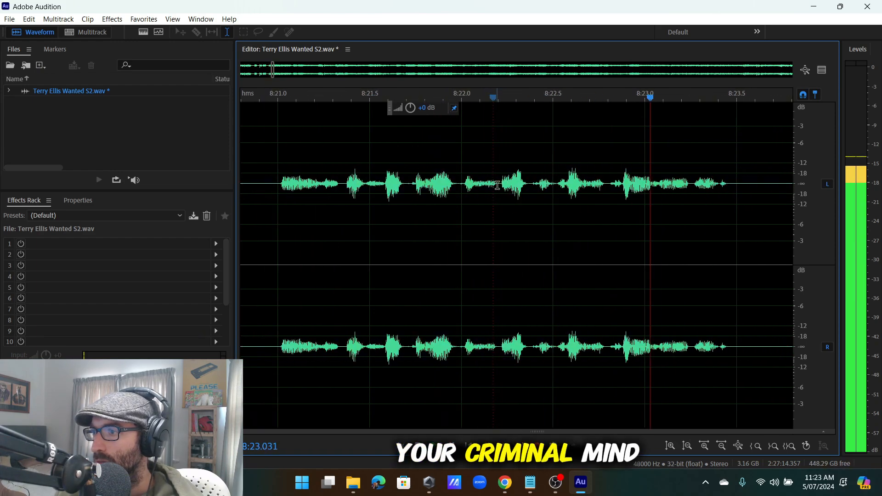
pyautogui.moveTo(497, 230); pyautogui.dragTo(462, 233)
pyautogui.press('space')
pyautogui.click(500, 189)
pyautogui.scroll(-4, 412, 227)
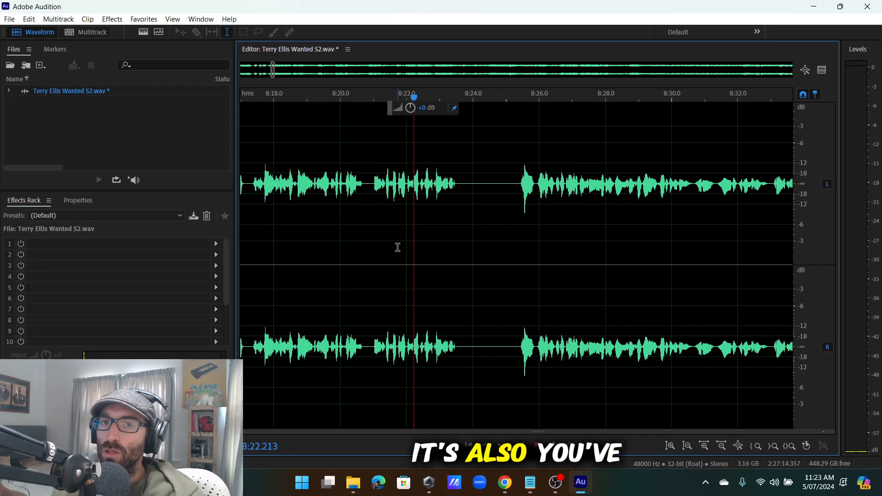
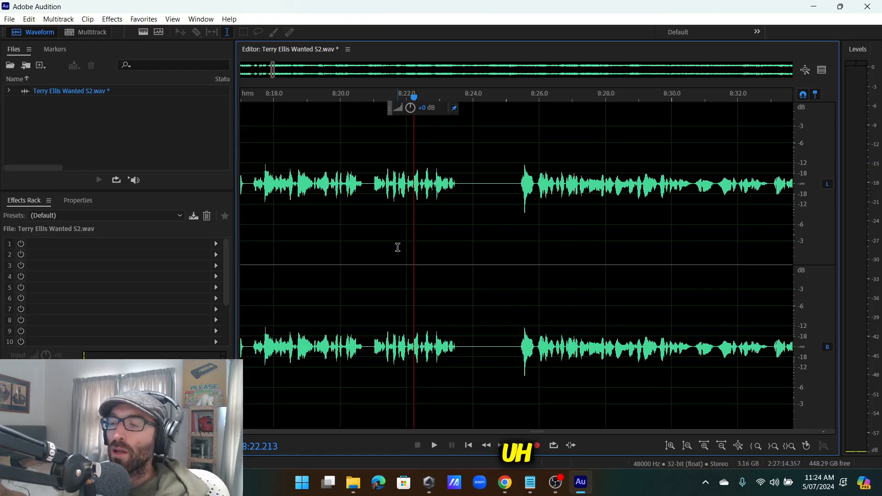
# Zoom around the recent cuts and put the playhead back at about 8:08.393.
pyautogui.scroll(-4, 411, 275)
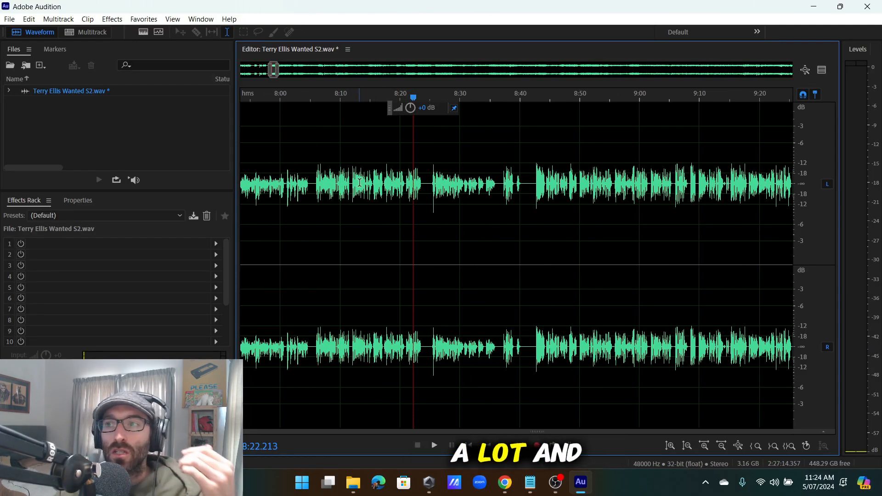
pyautogui.scroll(-3, 360, 182)
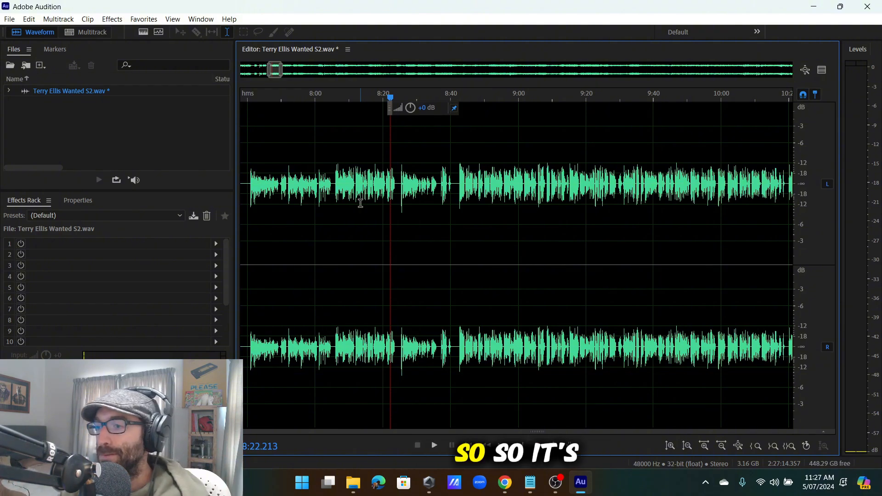
pyautogui.scroll(-3, 366, 217)
pyautogui.scroll(5, 375, 216)
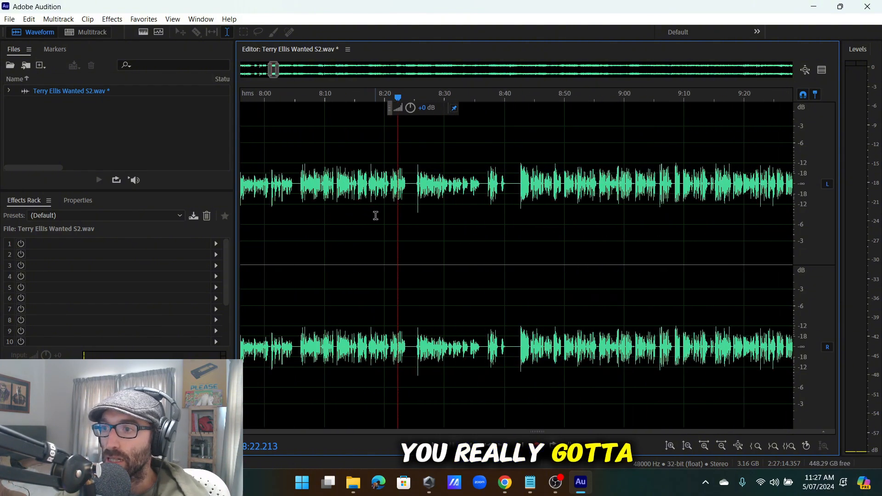
pyautogui.scroll(-2, 379, 218)
pyautogui.scroll(3, 379, 218)
pyautogui.click(307, 199)
pyautogui.scroll(3, 328, 198)
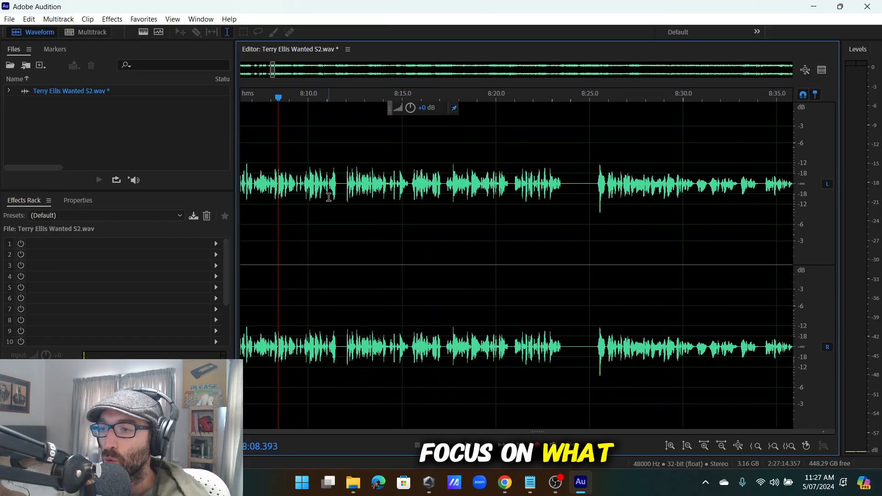
pyautogui.scroll(-5, 329, 198)
pyautogui.scroll(2, 328, 201)
pyautogui.scroll(-2, 331, 198)
pyautogui.scroll(2, 336, 195)
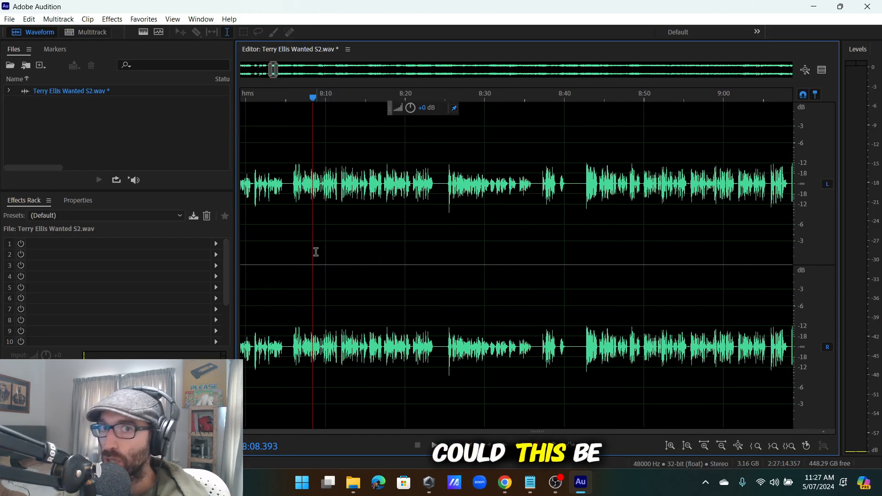
pyautogui.scroll(3, 322, 191)
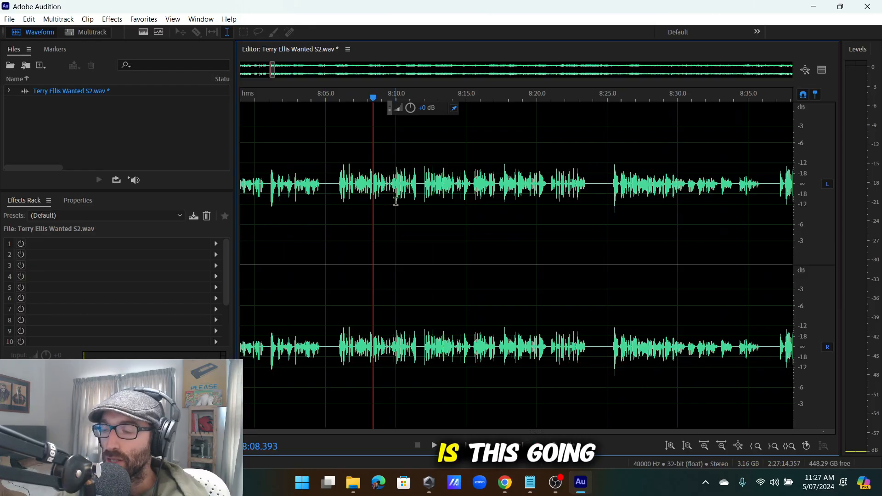
pyautogui.scroll(-4, 422, 212)
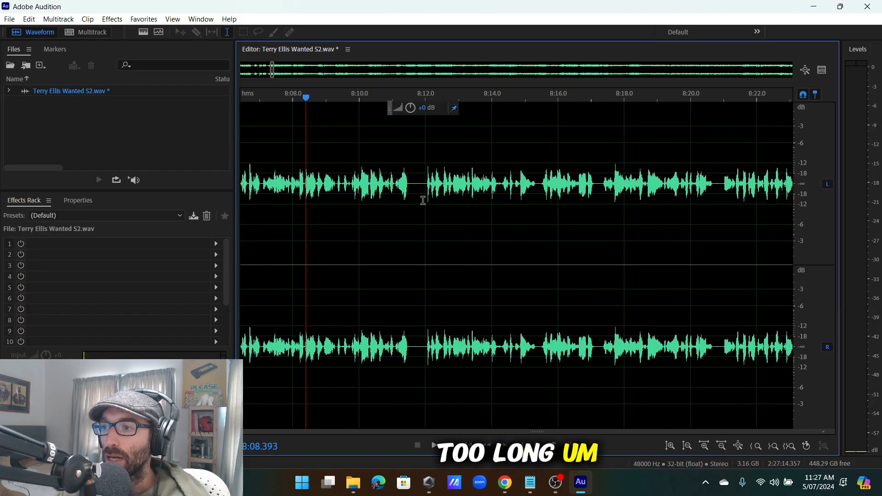
pyautogui.scroll(4, 422, 219)
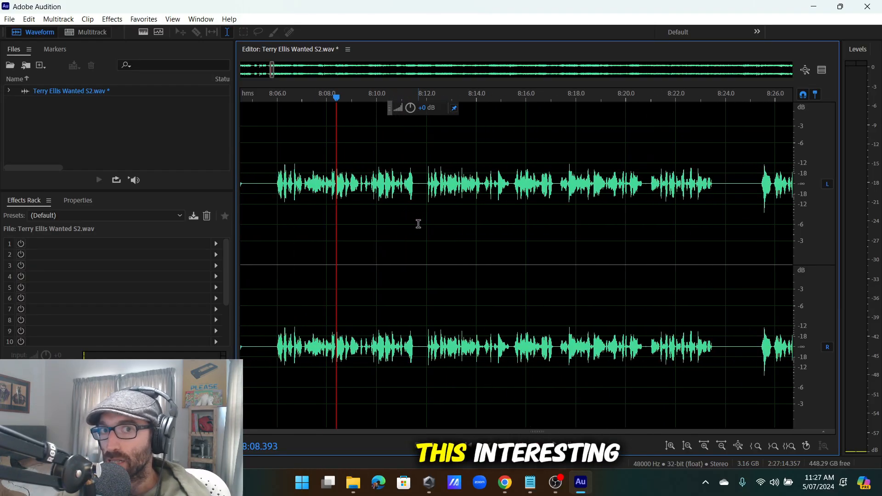
pyautogui.scroll(2, 418, 224)
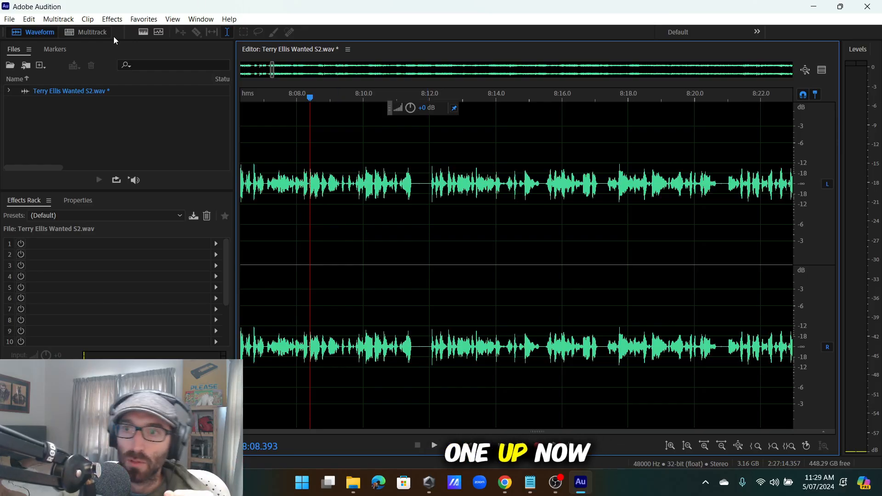
# Open 'rio first contact.sesx' from the File menu's recent files list.
pyautogui.click(9, 19)
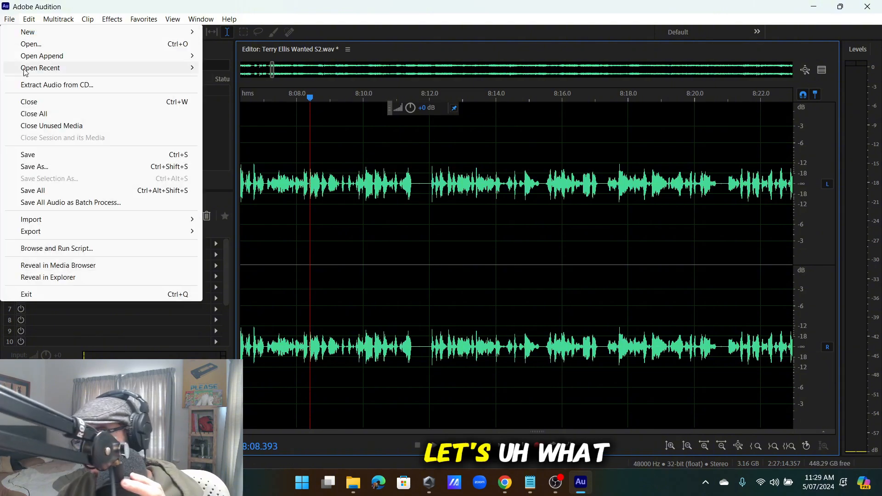
pyautogui.moveTo(26, 71)
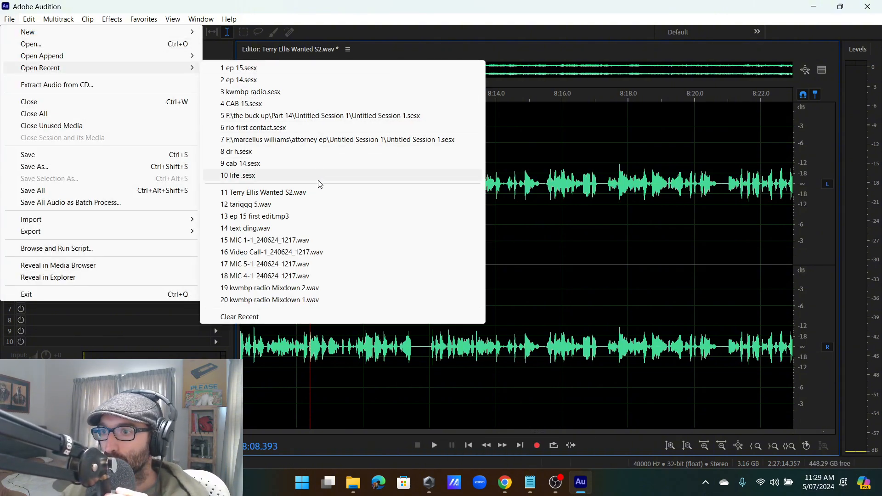
pyautogui.click(302, 128)
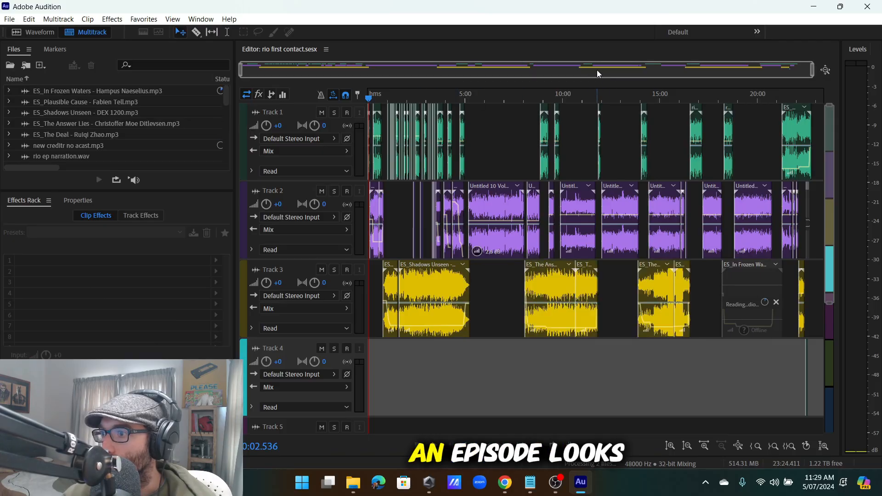
pyautogui.moveTo(550, 70); pyautogui.dragTo(147, 88)
pyautogui.scroll(4, 434, 72)
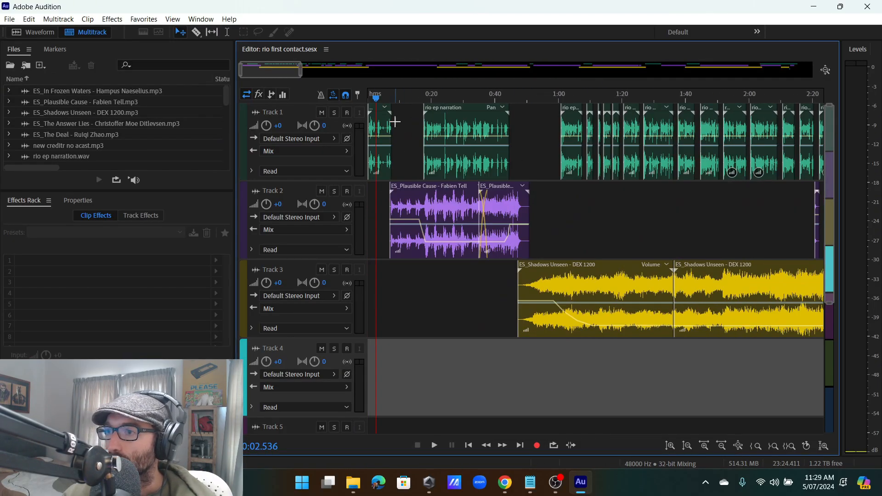
pyautogui.scroll(-7, 461, 90)
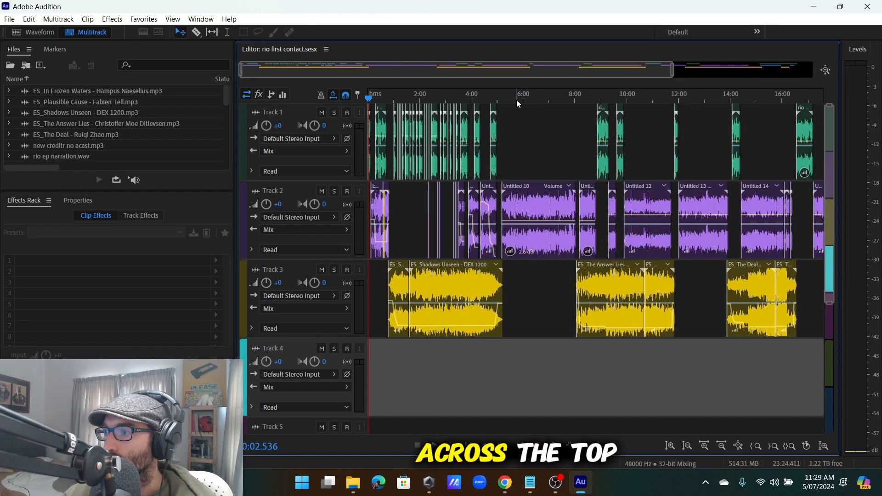
pyautogui.scroll(5, 518, 100)
pyautogui.scroll(-3, 499, 98)
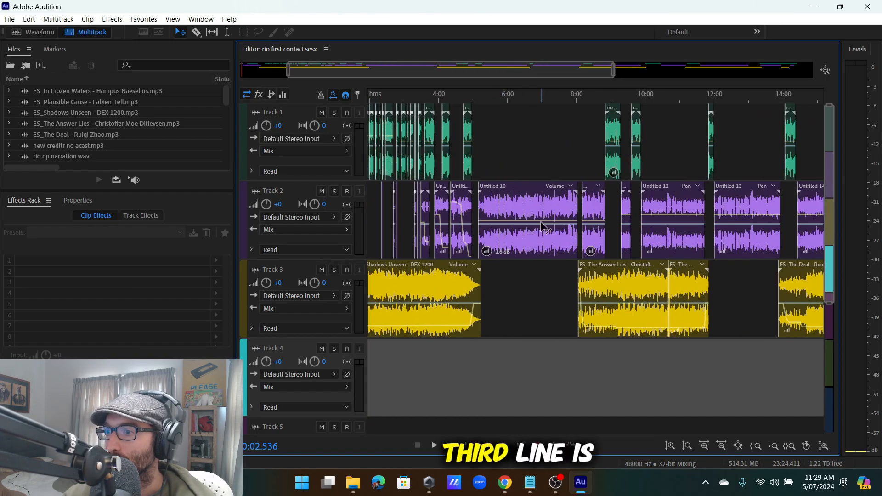
pyautogui.scroll(-1, 653, 267)
pyautogui.scroll(1, 654, 268)
pyautogui.scroll(-2, 657, 98)
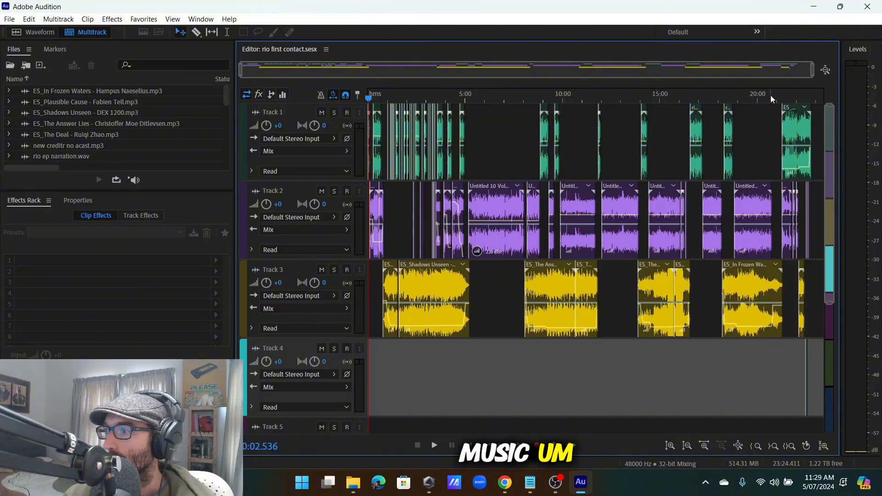
pyautogui.scroll(10, 435, 95)
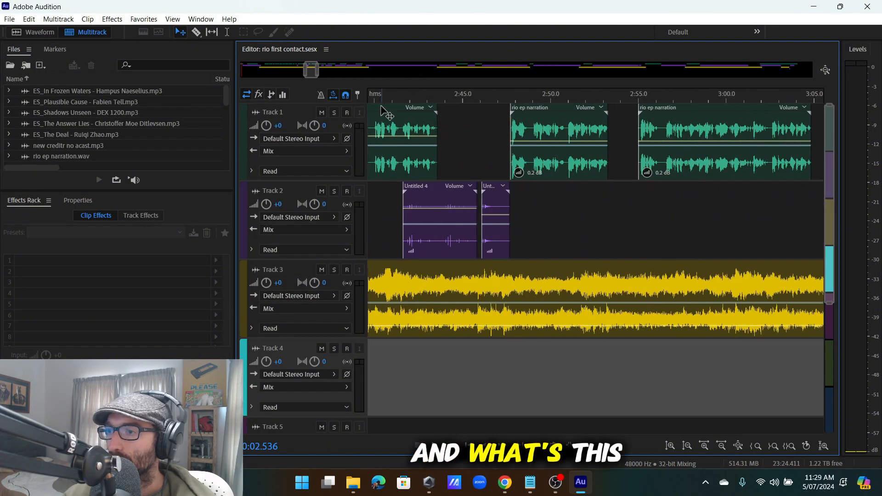
# Play the multitrack session briefly, then stop it.
pyautogui.press('space')
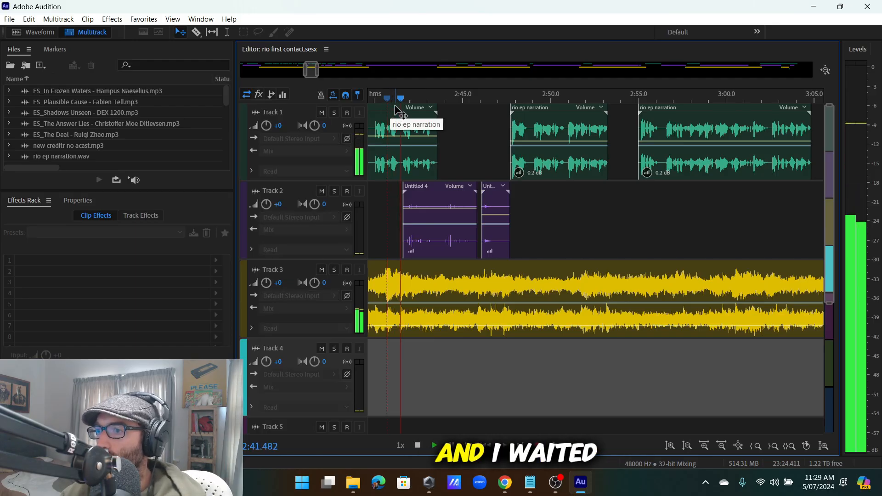
pyautogui.scroll(-6, 493, 99)
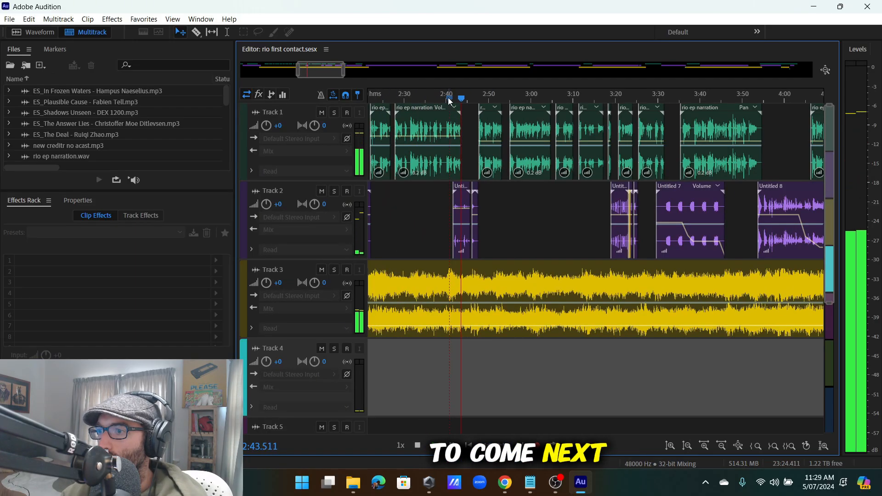
pyautogui.press('space')
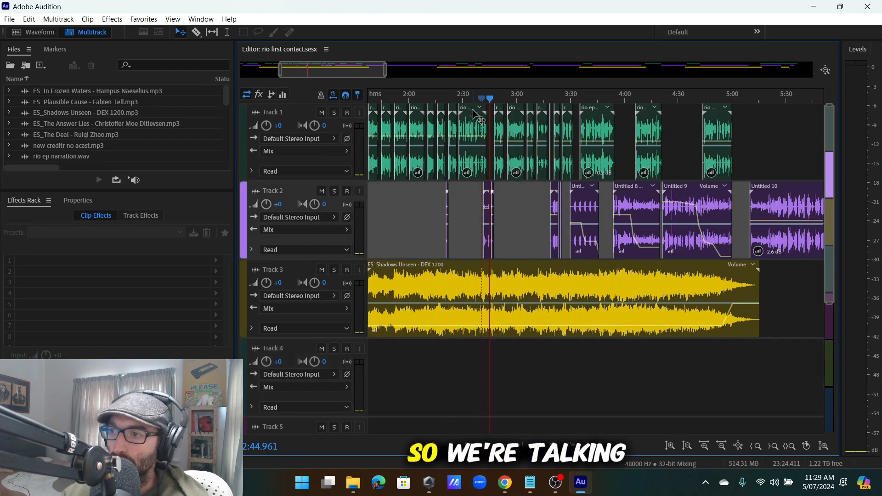
pyautogui.scroll(2, 478, 99)
pyautogui.scroll(-6, 460, 102)
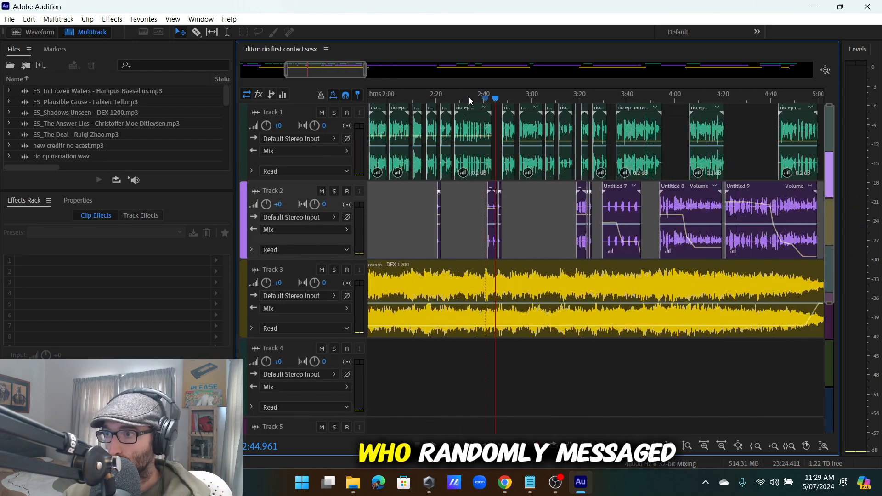
pyautogui.scroll(6, 444, 106)
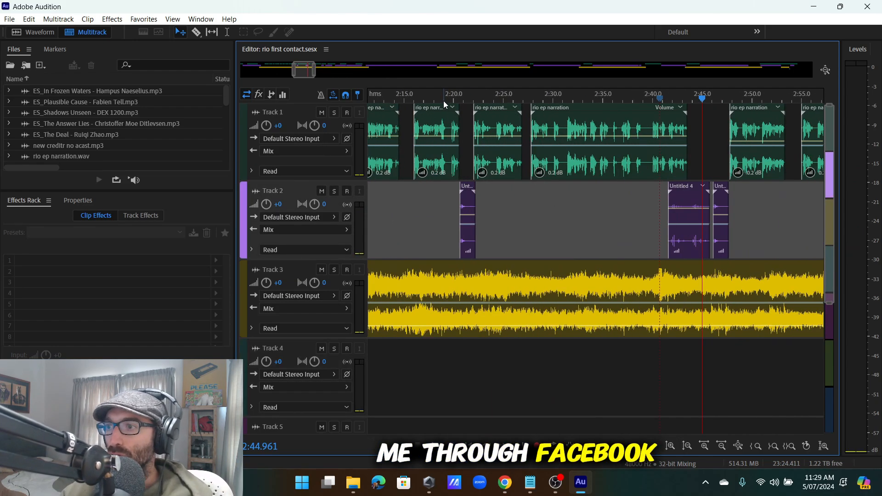
# Listen to the mix from about 2:15, pausing at 2:21 and resuming before stopping.
pyautogui.click(413, 101)
pyautogui.press('space')
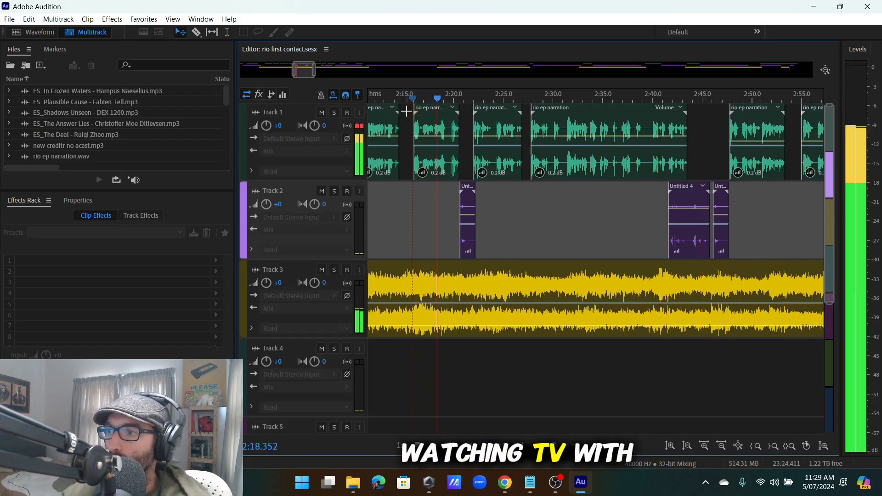
pyautogui.scroll(2, 457, 105)
pyautogui.scroll(2, 467, 96)
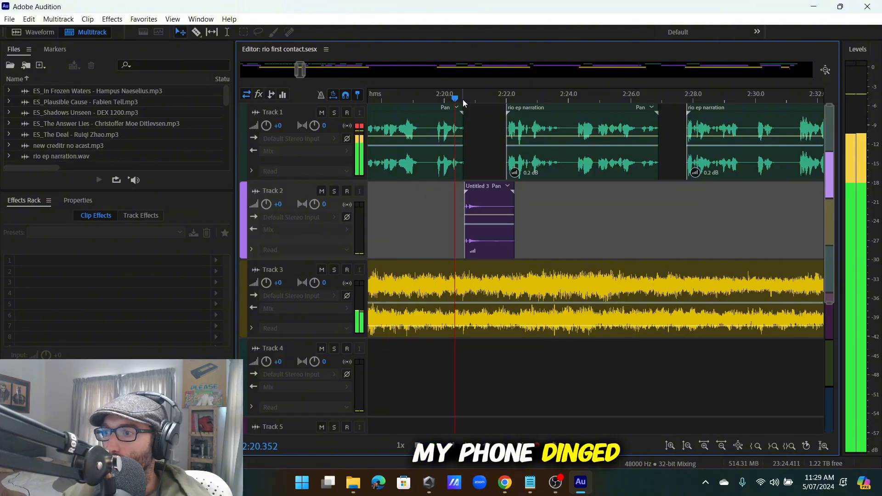
pyautogui.press('space')
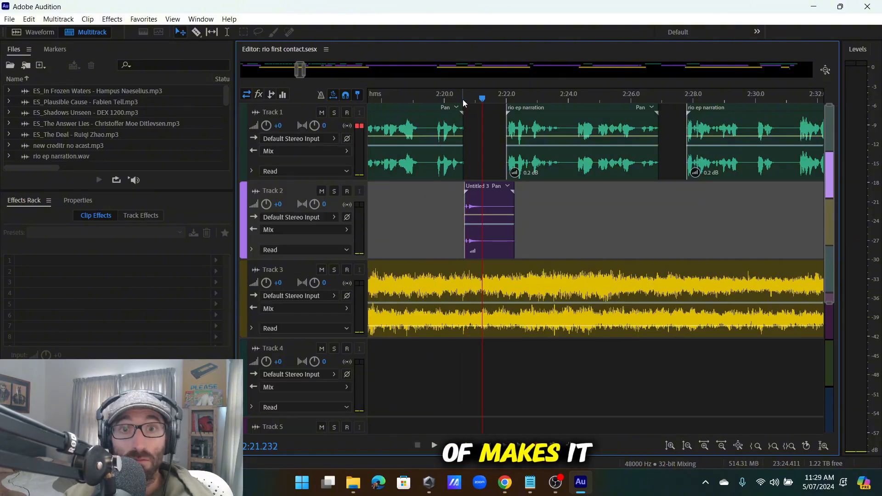
pyautogui.press('space')
pyautogui.scroll(-5, 518, 91)
pyautogui.scroll(2, 555, 94)
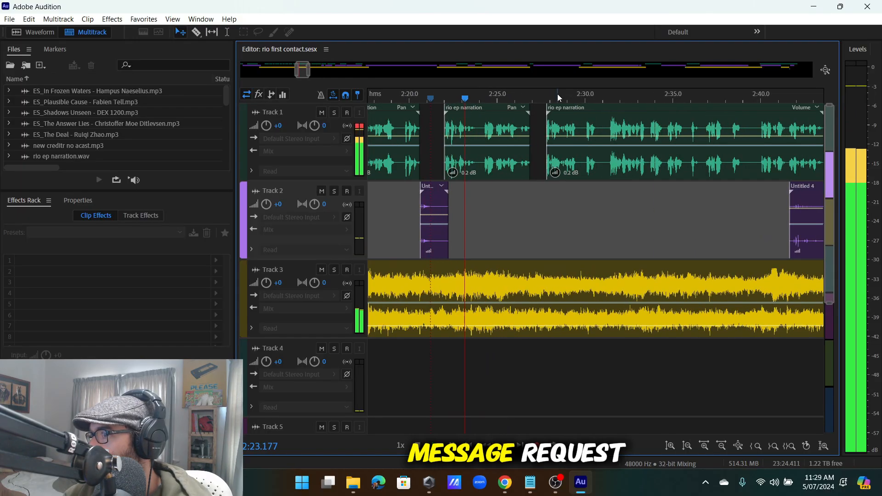
pyautogui.scroll(1, 643, 99)
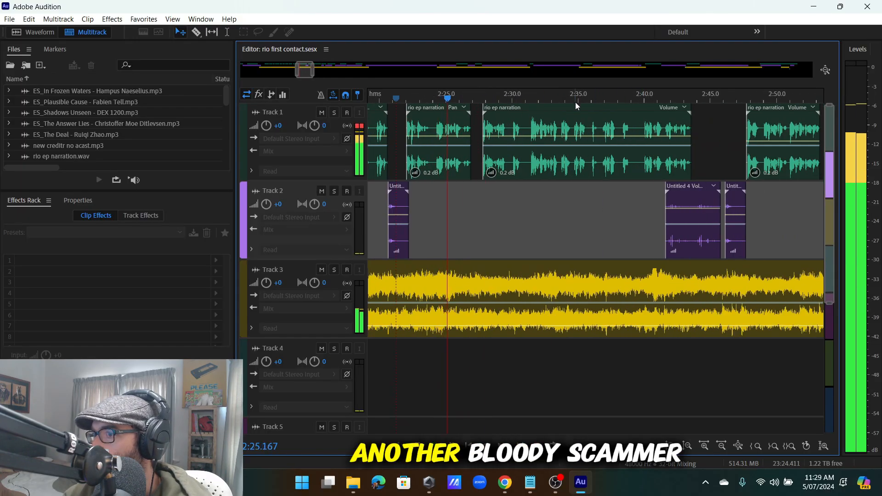
pyautogui.scroll(-2, 539, 95)
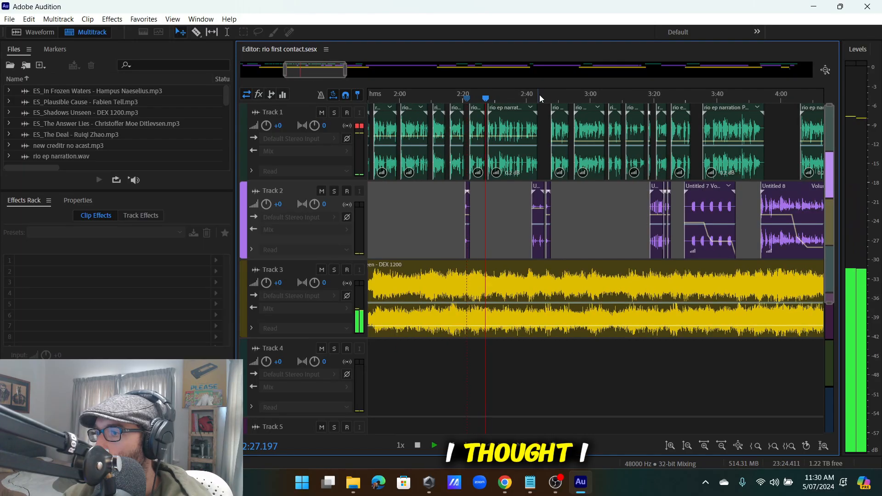
pyautogui.scroll(2, 544, 96)
pyautogui.scroll(-2, 542, 96)
pyautogui.scroll(2, 524, 96)
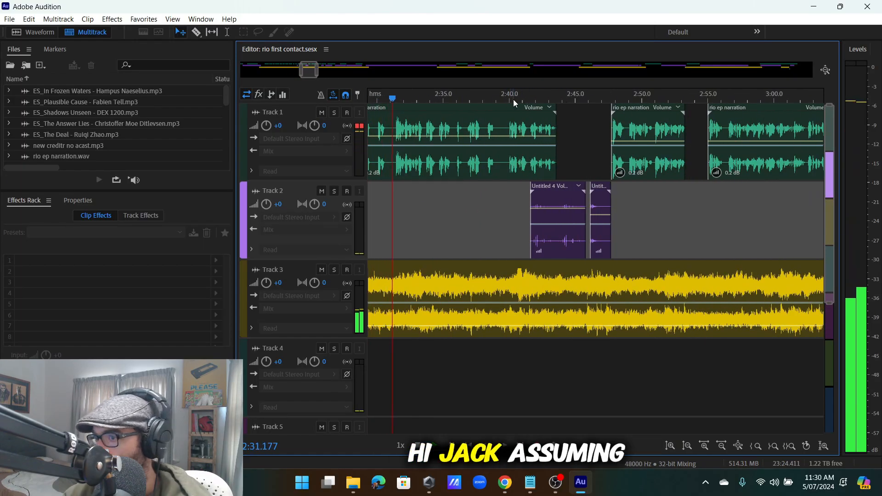
pyautogui.scroll(-3, 524, 98)
pyautogui.scroll(-1, 531, 103)
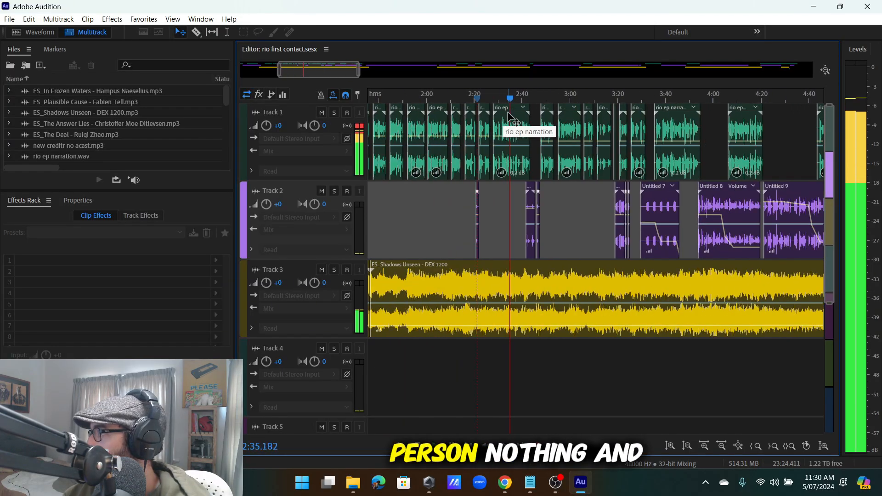
pyautogui.scroll(3, 528, 96)
pyautogui.scroll(2, 527, 98)
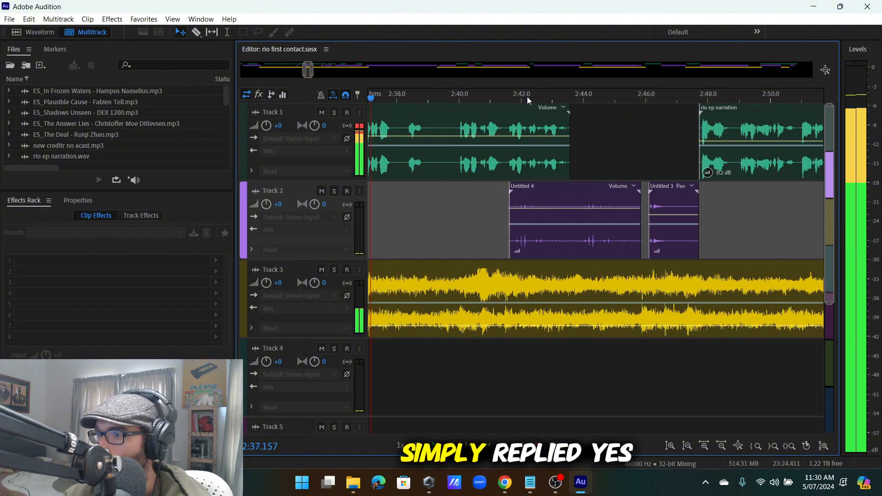
pyautogui.scroll(-2, 547, 96)
pyautogui.scroll(3, 539, 100)
pyautogui.scroll(-2, 538, 100)
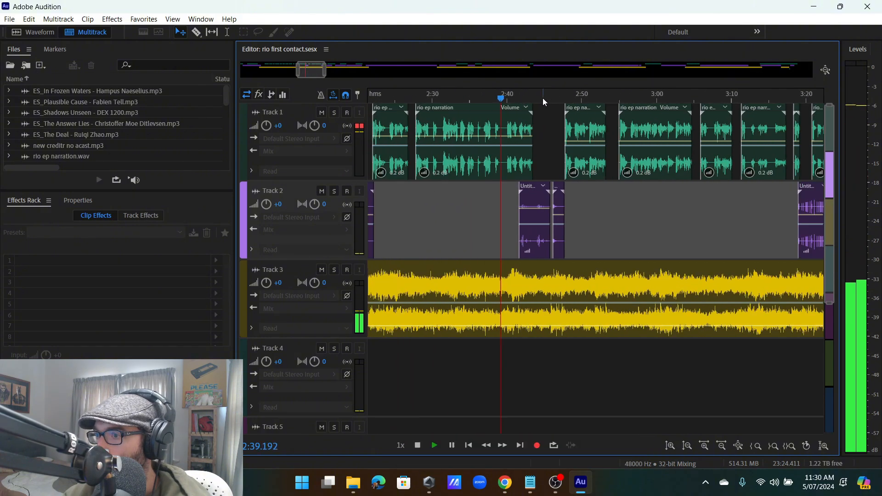
pyautogui.scroll(3, 542, 97)
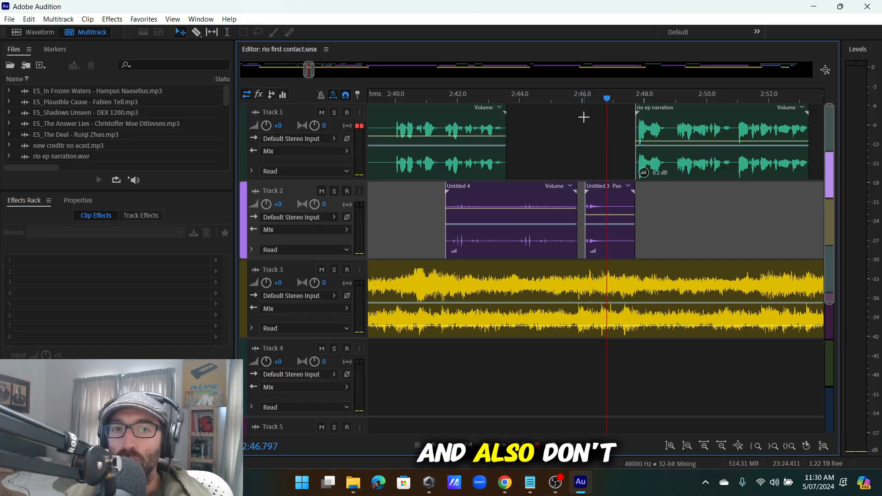
pyautogui.press('space')
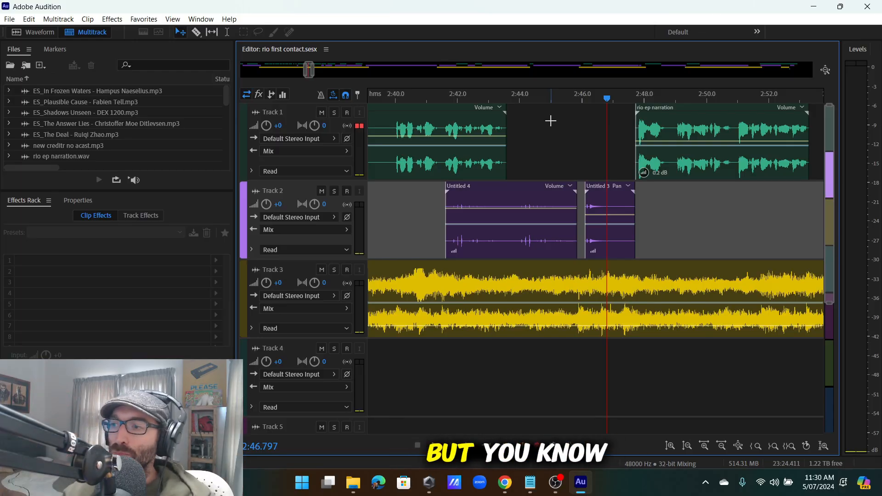
pyautogui.scroll(-5, 554, 94)
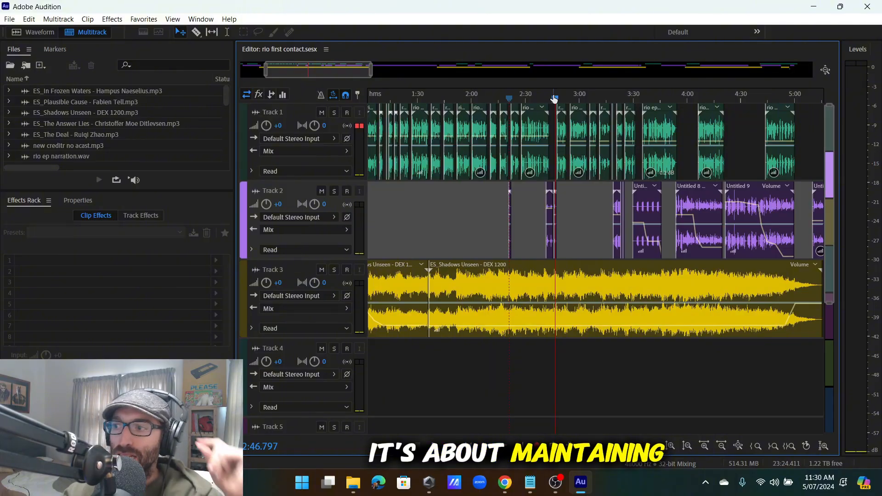
pyautogui.scroll(-4, 555, 97)
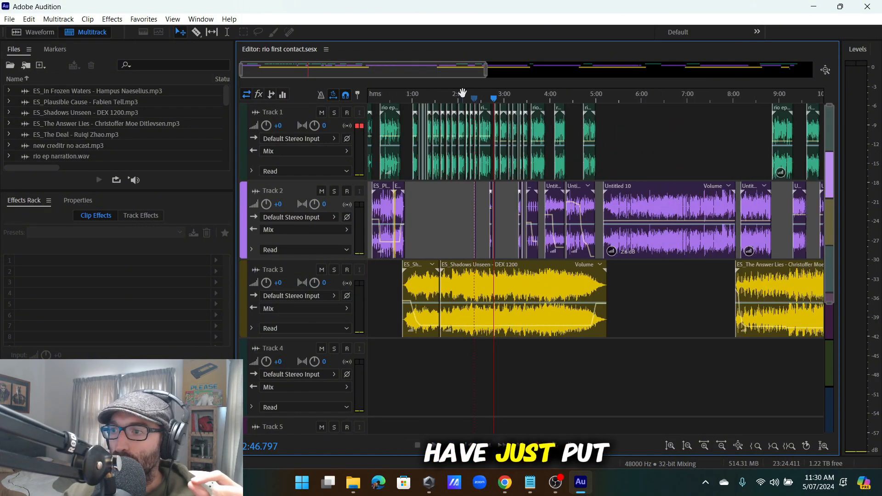
pyautogui.scroll(3, 462, 94)
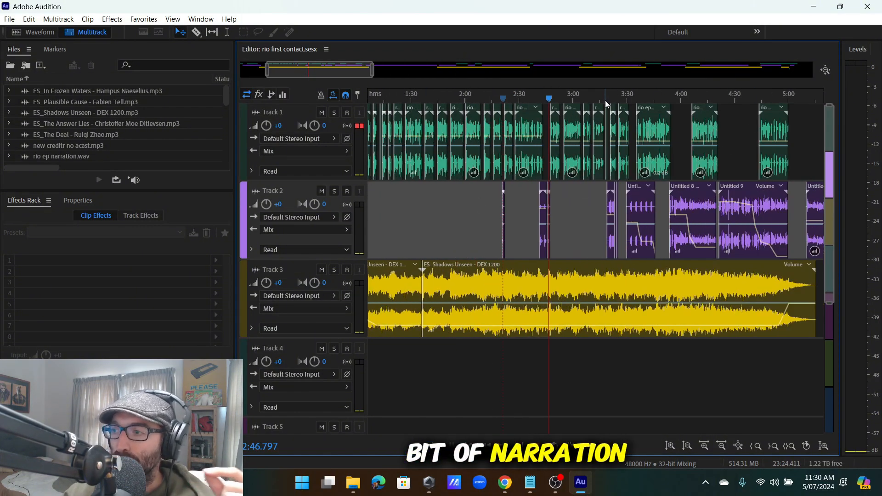
pyautogui.scroll(4, 546, 99)
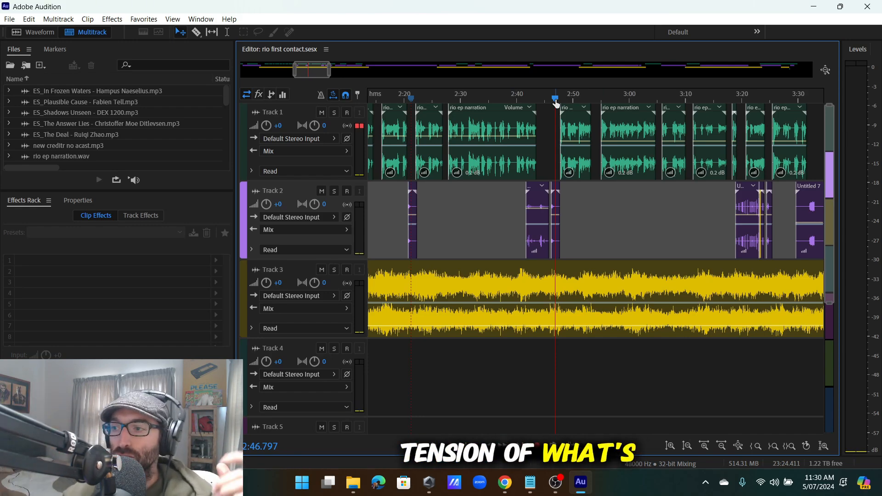
pyautogui.scroll(-5, 579, 101)
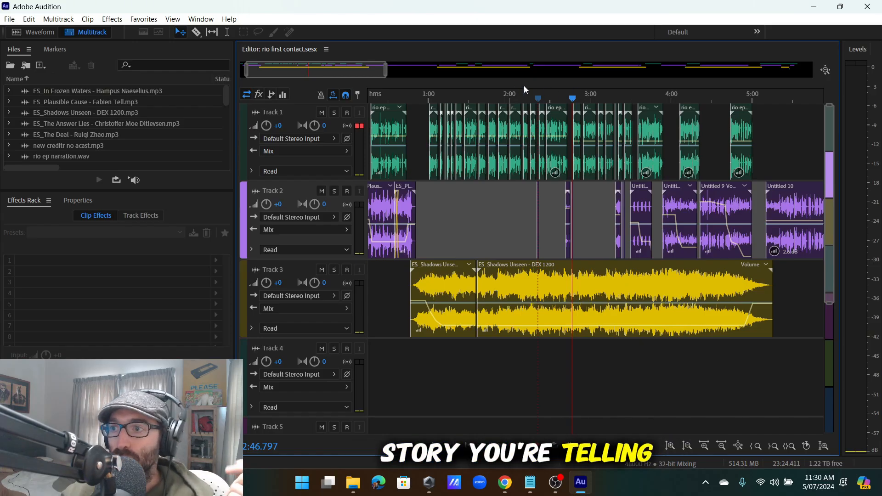
pyautogui.scroll(-3, 529, 77)
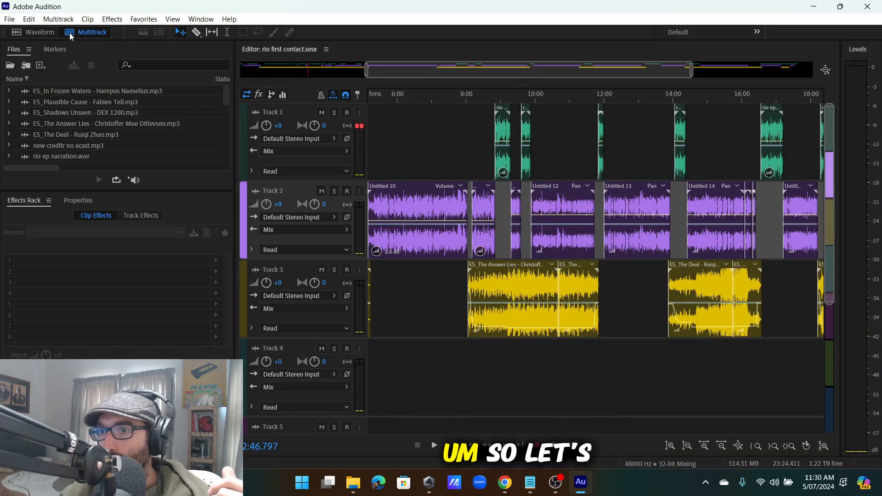
pyautogui.scroll(-5, 74, 109)
pyautogui.scroll(1, 80, 125)
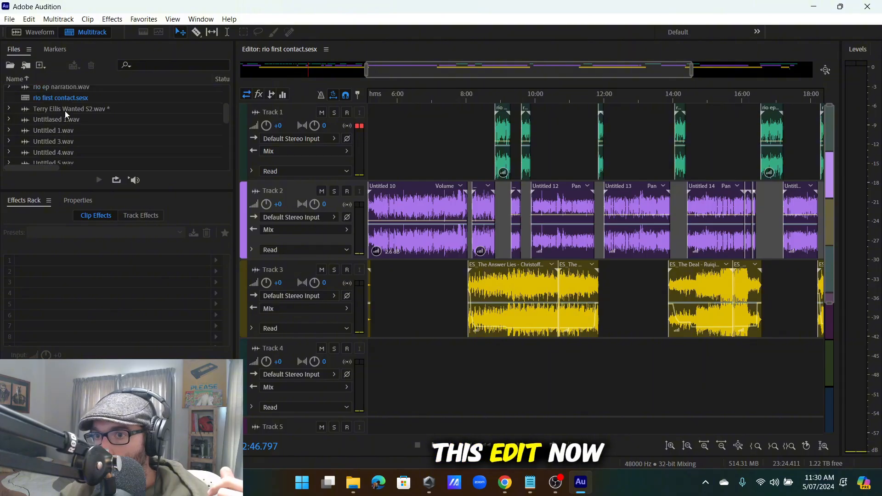
pyautogui.doubleClick(65, 109)
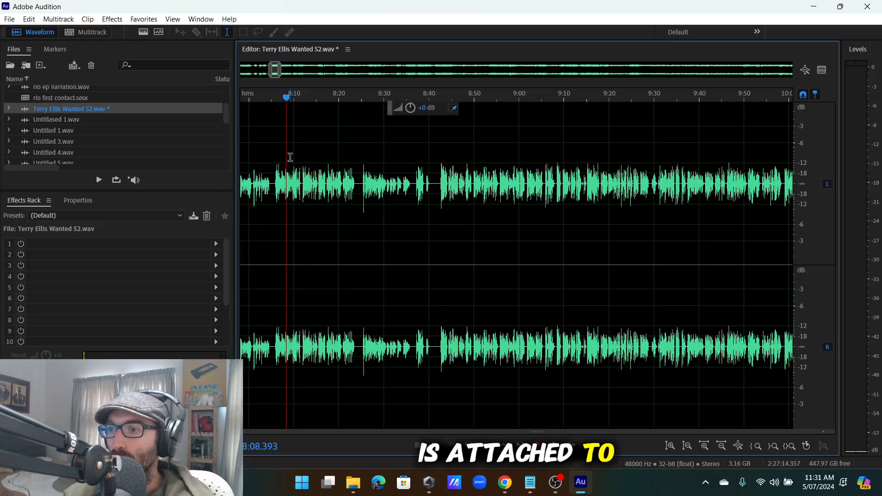
# Place the playhead near 8:06, then play the interview from about 8:25.
pyautogui.scroll(5, 298, 159)
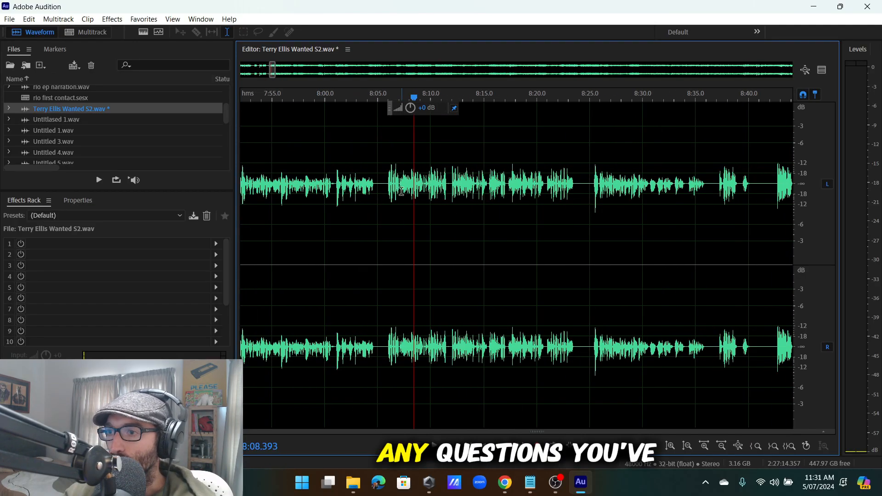
pyautogui.scroll(-3, 391, 189)
pyautogui.click(385, 202)
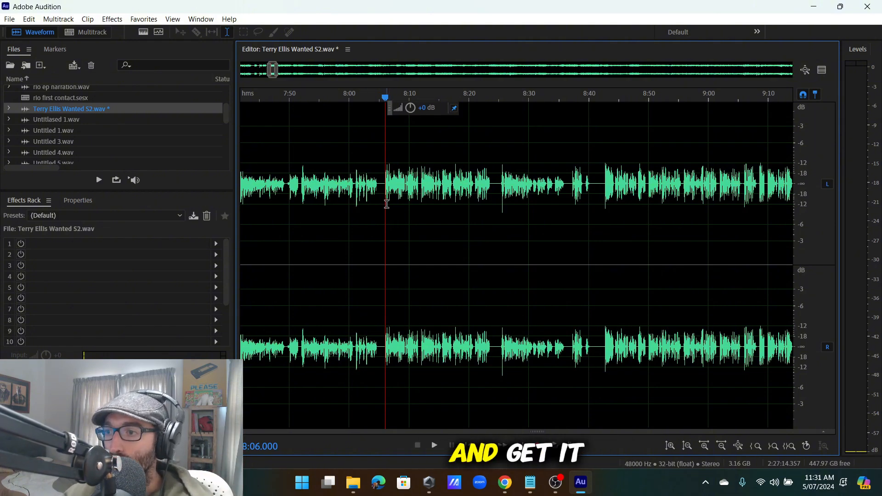
pyautogui.scroll(3, 386, 204)
pyautogui.scroll(-7, 385, 191)
pyautogui.scroll(6, 432, 216)
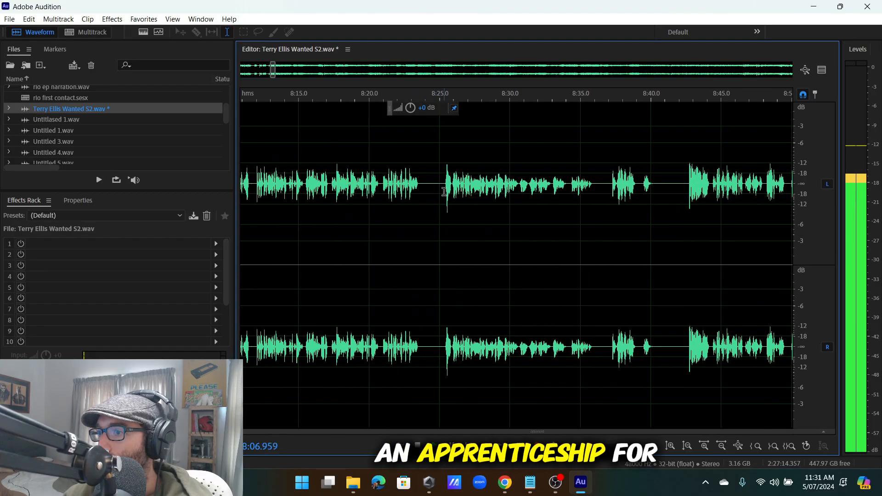
pyautogui.scroll(-1, 444, 206)
pyautogui.scroll(2, 444, 200)
pyautogui.click(442, 197)
pyautogui.press('space')
# Delete the pause from about 8:39 to 8:42.6 and play on to check the cut.
pyautogui.scroll(-3, 442, 197)
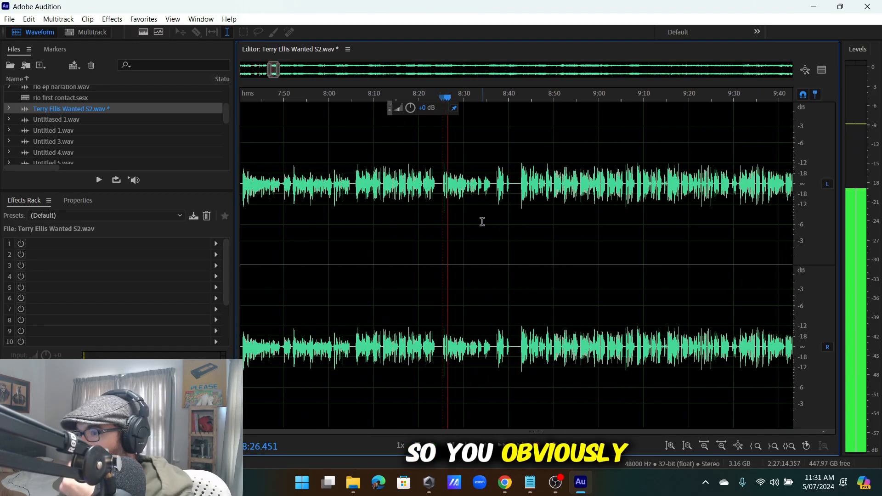
pyautogui.scroll(5, 506, 186)
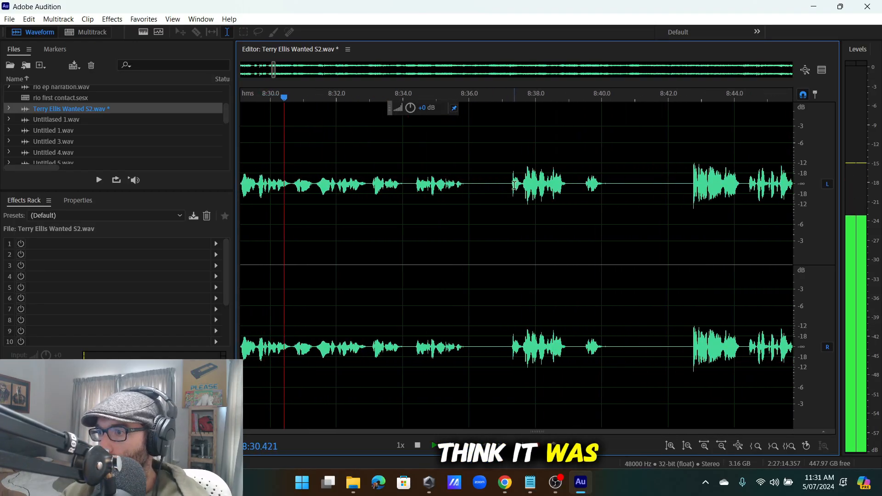
pyautogui.scroll(-3, 487, 184)
pyautogui.scroll(4, 487, 184)
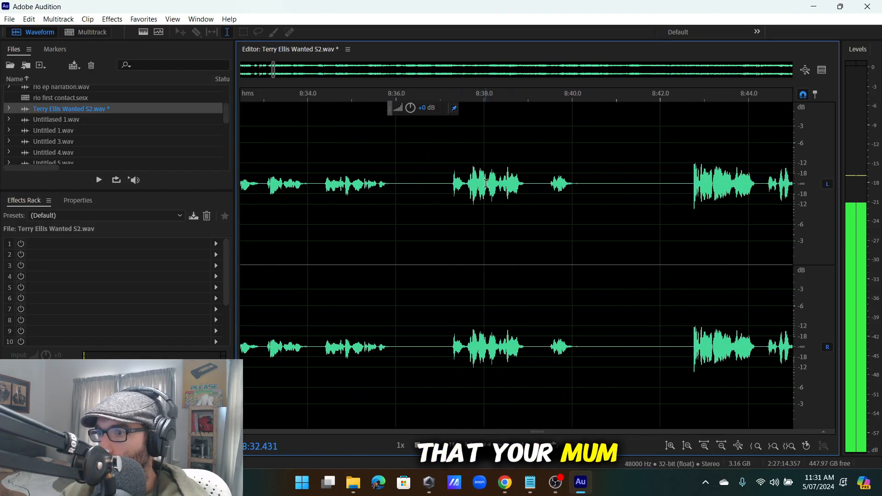
pyautogui.scroll(-2, 473, 188)
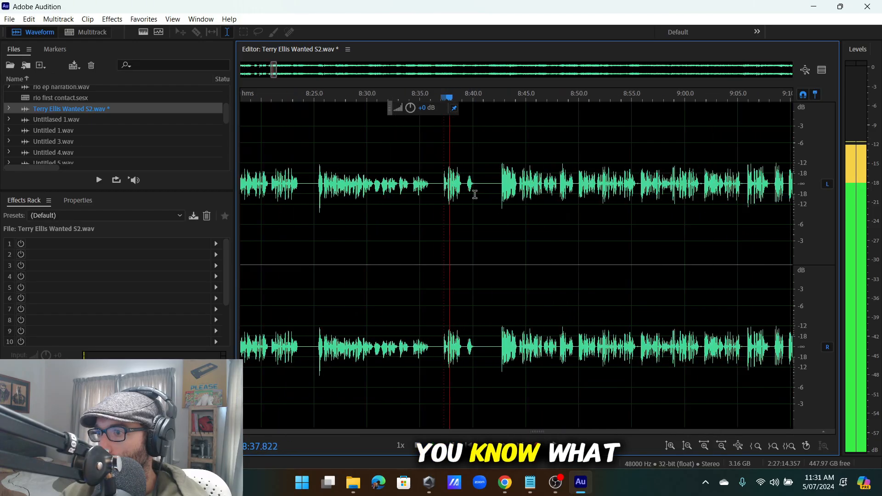
pyautogui.moveTo(557, 185); pyautogui.dragTo(440, 235)
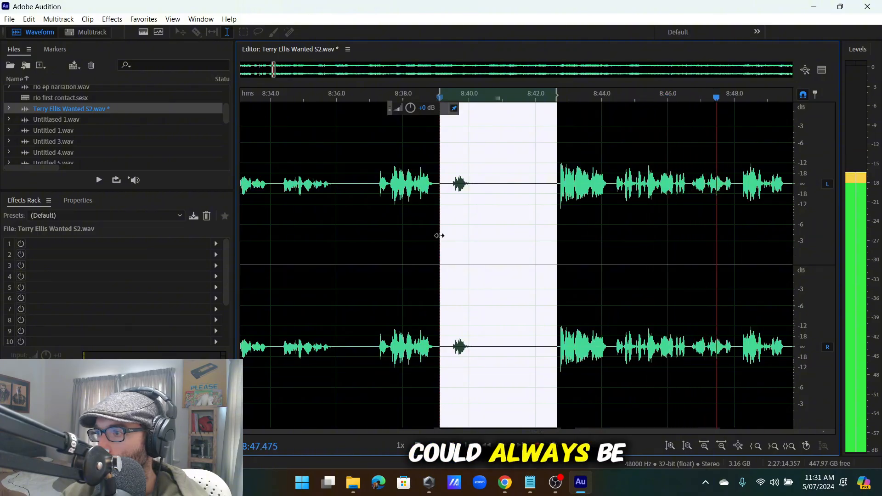
pyautogui.scroll(-2, 439, 235)
pyautogui.scroll(1, 439, 235)
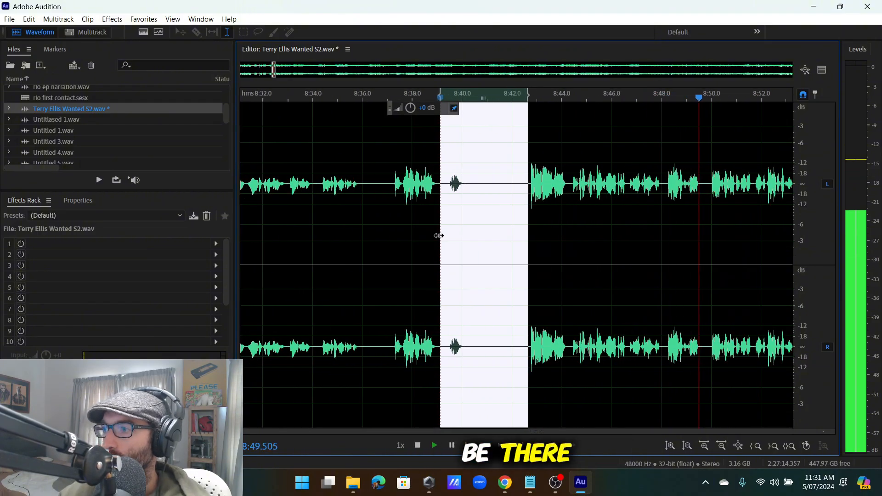
pyautogui.press('Delete')
pyautogui.press('space')
# Replay from about 8:43.7 and 8:43.3 to locate the stumble.
pyautogui.scroll(2, 480, 178)
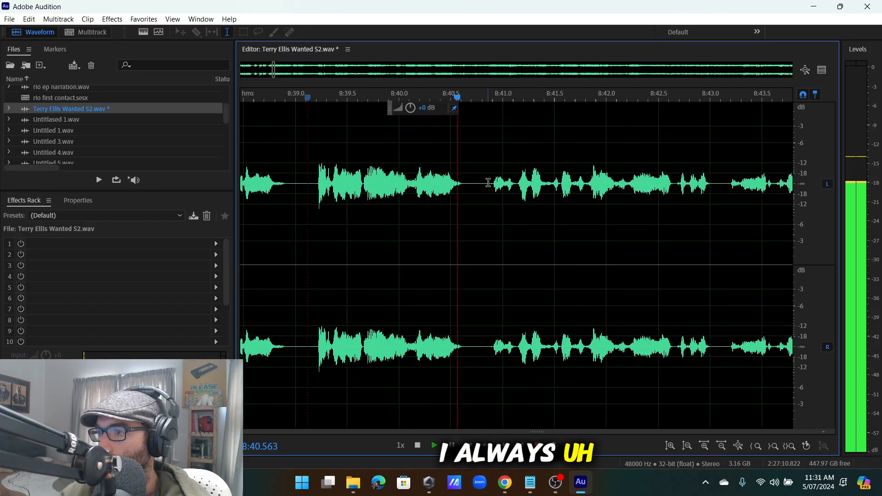
pyautogui.scroll(-3, 529, 193)
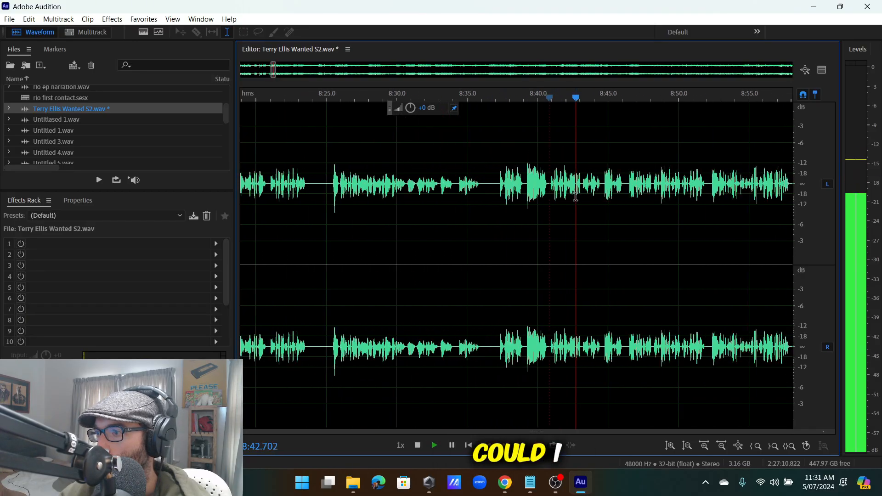
pyautogui.scroll(2, 585, 200)
pyautogui.scroll(-2, 574, 195)
pyautogui.scroll(2, 570, 195)
pyautogui.scroll(-2, 533, 189)
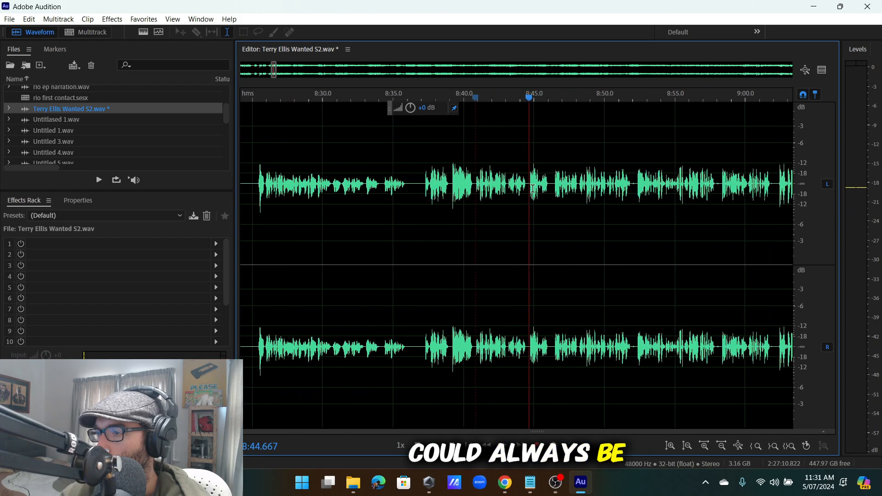
pyautogui.scroll(2, 527, 186)
pyautogui.click(472, 184)
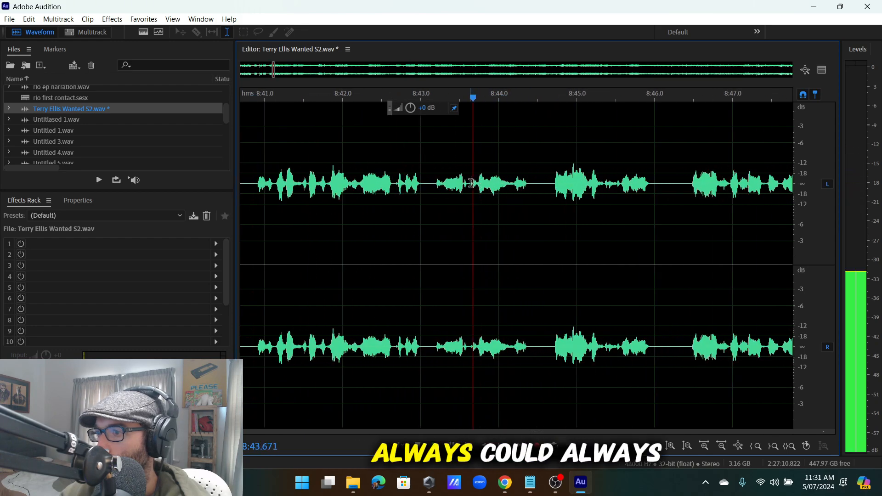
pyautogui.click(444, 189)
pyautogui.scroll(2, 444, 190)
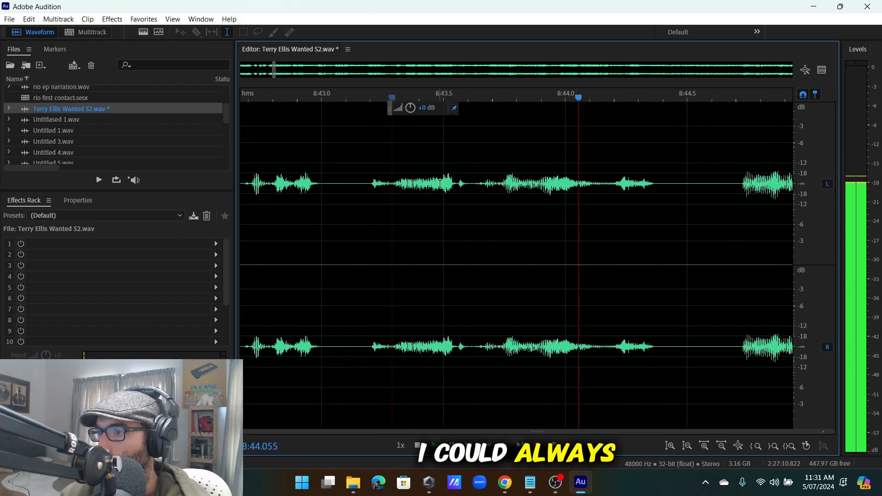
pyautogui.click(395, 192)
pyautogui.scroll(-3, 393, 202)
# Cut the stumble around 8:39.1–8:43.3, review the join, then undo the deletion.
pyautogui.moveTo(390, 217); pyautogui.dragTo(437, 228)
pyautogui.scroll(2, 394, 235)
pyautogui.press('space')
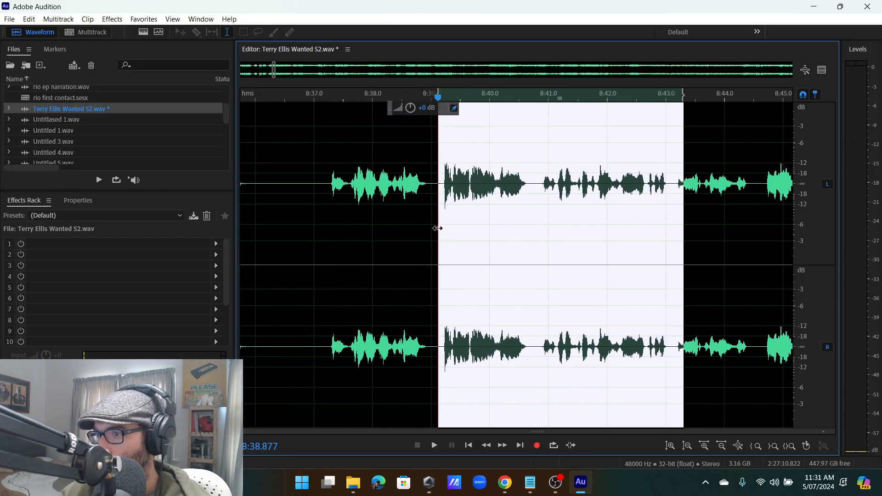
pyautogui.click(437, 226)
pyautogui.press('space')
pyautogui.scroll(-2, 433, 183)
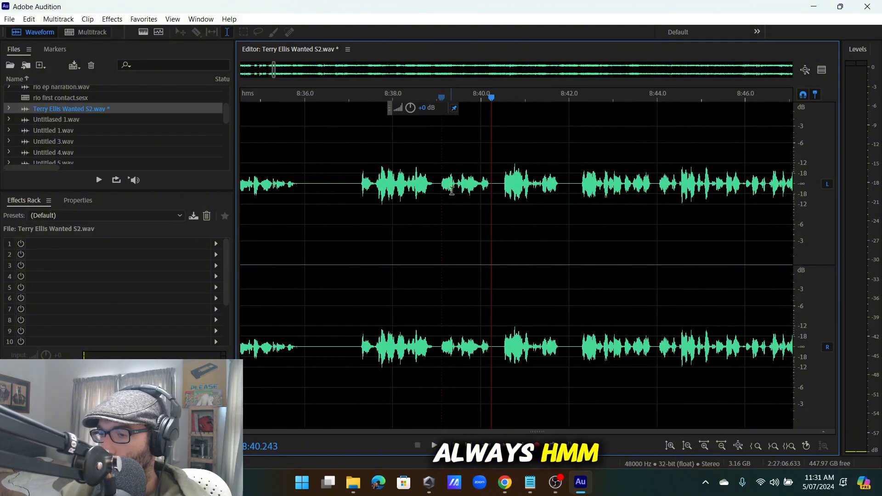
pyautogui.hotkey('ctrl', 'z')
pyautogui.press('space')
# Replay from about 8:41.5, then restart playback from about 8:43.3.
pyautogui.scroll(4, 459, 198)
pyautogui.scroll(-5, 444, 131)
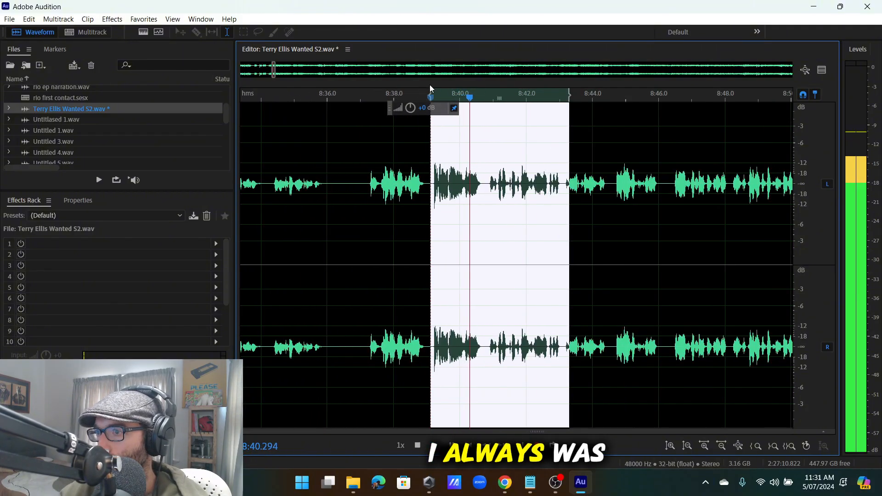
pyautogui.scroll(2, 529, 109)
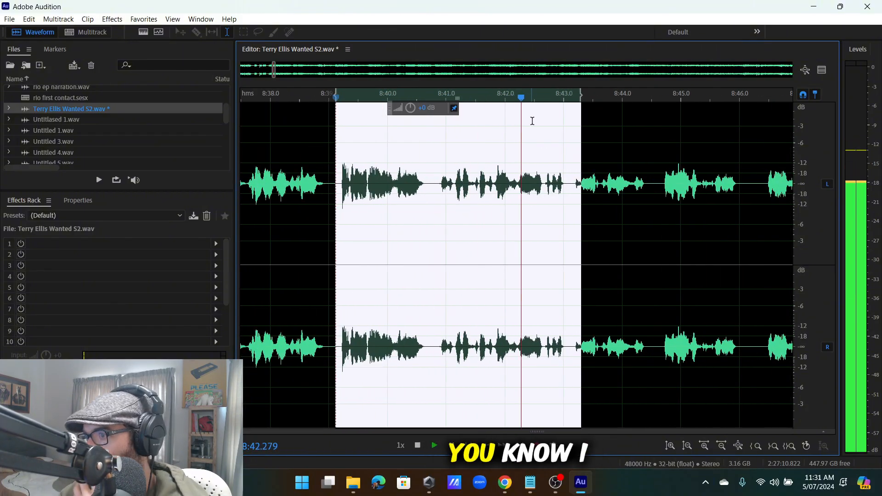
pyautogui.click(476, 193)
pyautogui.scroll(3, 493, 190)
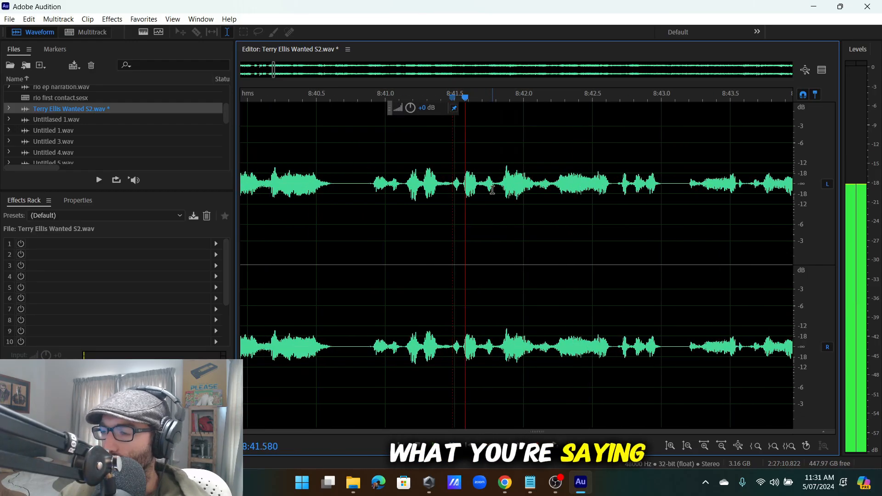
pyautogui.scroll(-4, 499, 190)
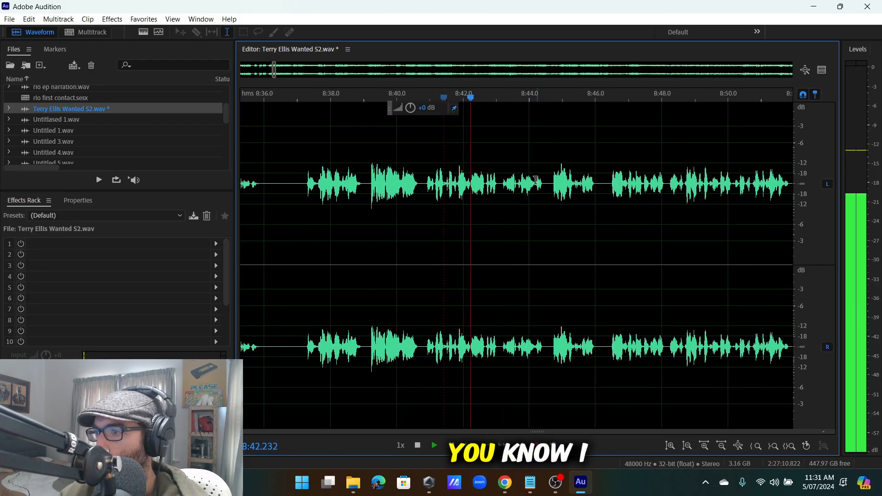
pyautogui.press('space')
pyautogui.click(501, 190)
pyautogui.scroll(2, 501, 190)
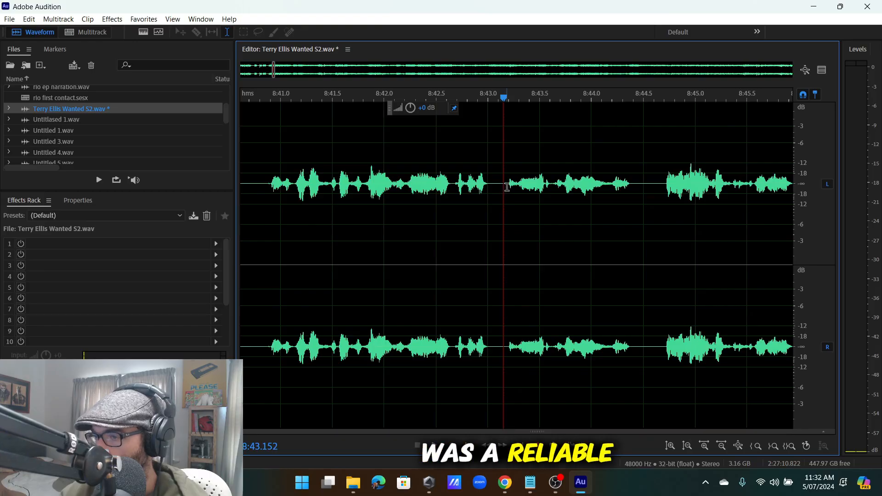
pyautogui.press('space')
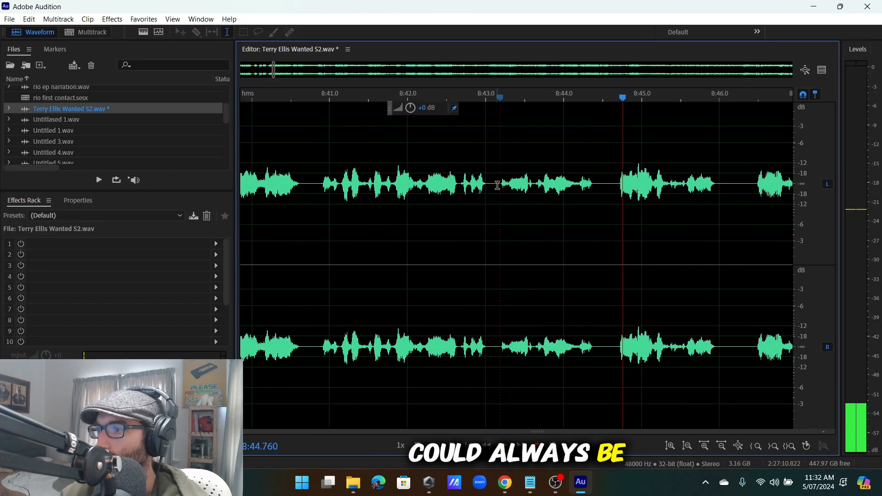
# Review the audio from 8:43.4 to 8:45.6 and set the edit point at 8:46.313.
pyautogui.scroll(-5, 473, 198)
pyautogui.moveTo(496, 183)
pyautogui.mouseDown()
pyautogui.moveTo(378, 257)
pyautogui.moveTo(333, 252)
pyautogui.moveTo(481, 203)
pyautogui.mouseUp()
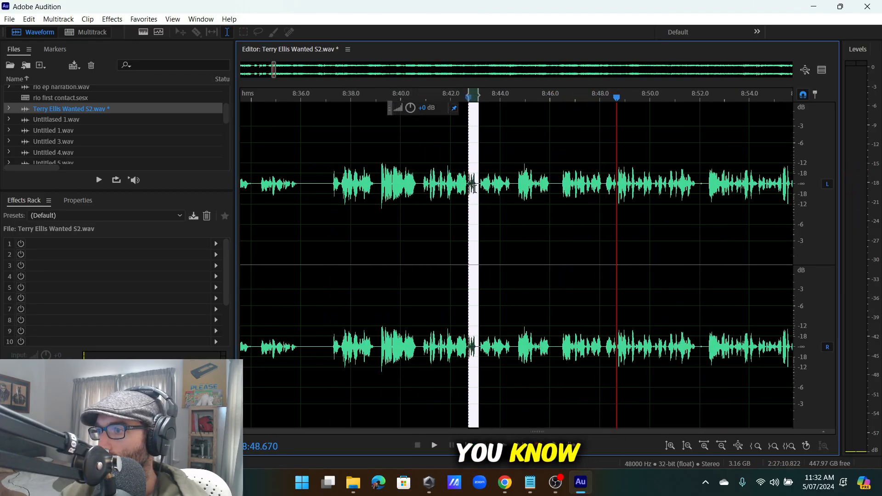
pyautogui.scroll(4, 487, 195)
pyautogui.click(493, 190)
pyautogui.scroll(-4, 535, 189)
pyautogui.press('space')
pyautogui.scroll(1, 570, 186)
pyautogui.click(565, 185)
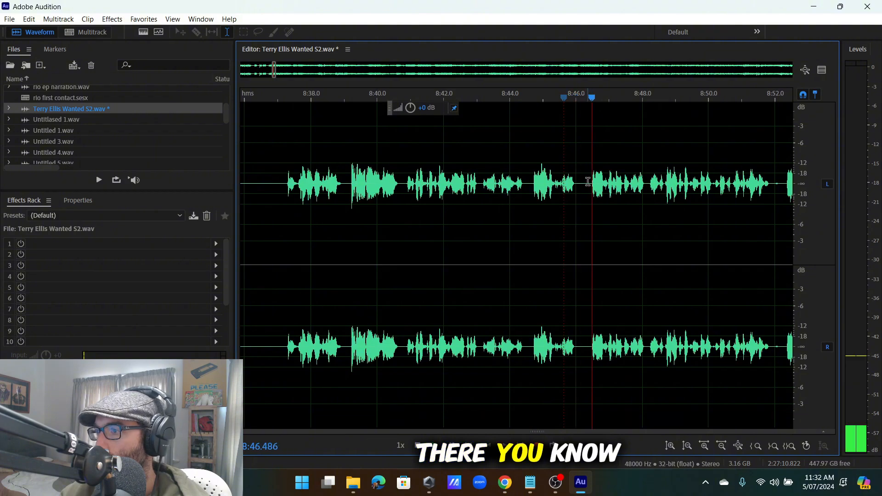
pyautogui.scroll(1, 586, 186)
pyautogui.scroll(5, 539, 187)
pyautogui.scroll(-3, 517, 186)
pyautogui.scroll(2, 457, 185)
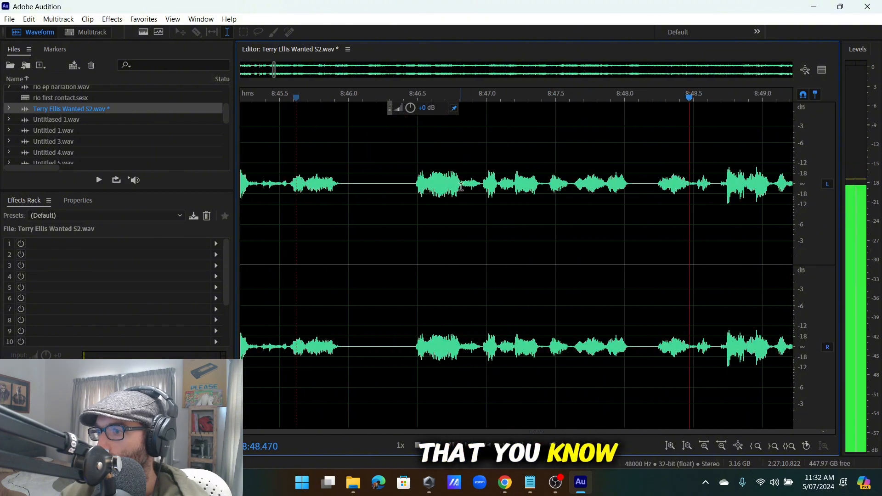
pyautogui.scroll(-3, 462, 185)
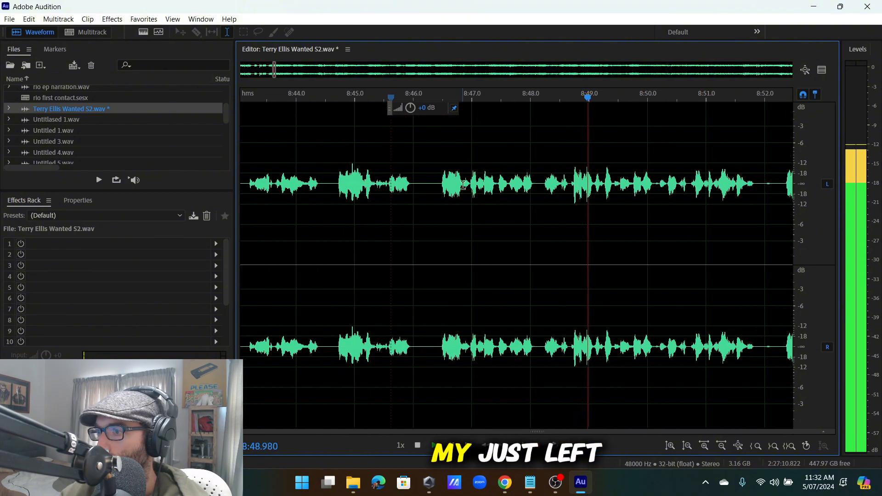
pyautogui.press('space')
pyautogui.click(433, 174)
# Insert 0:50.000 of silence at 8:46 and place the playhead just after it, near 9:36.
pyautogui.click(29, 19)
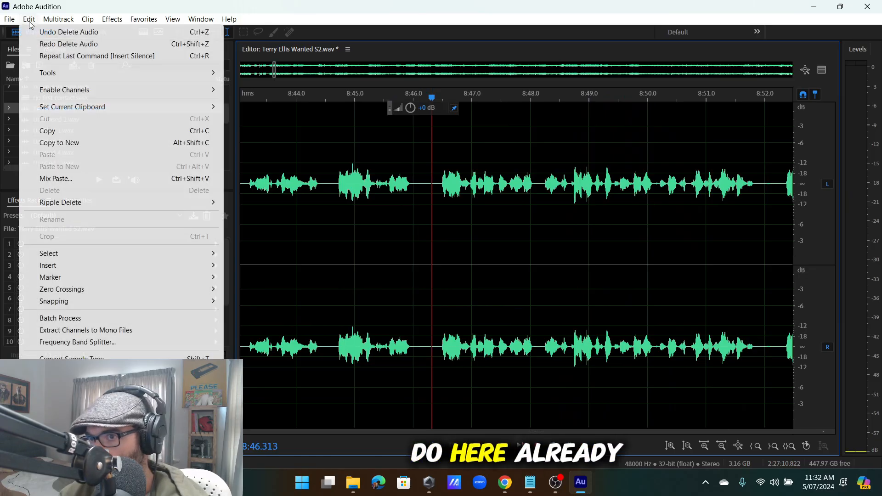
pyautogui.moveTo(57, 266)
pyautogui.click(254, 294)
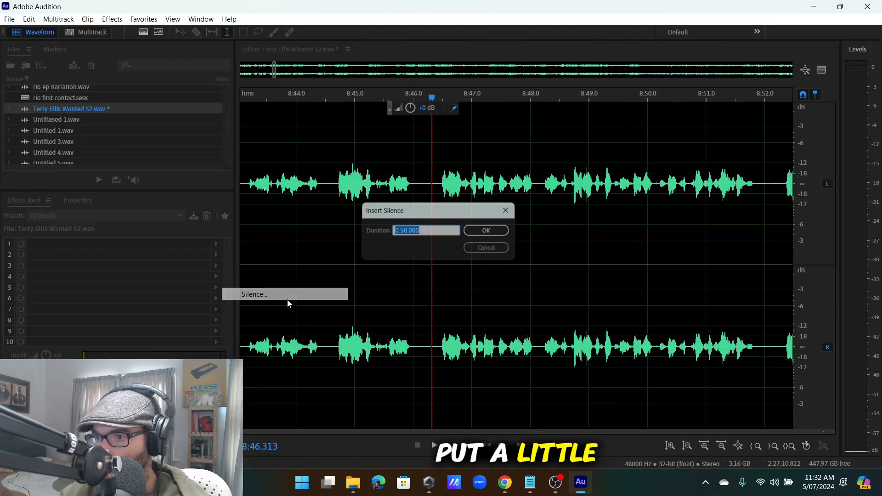
pyautogui.click(505, 230)
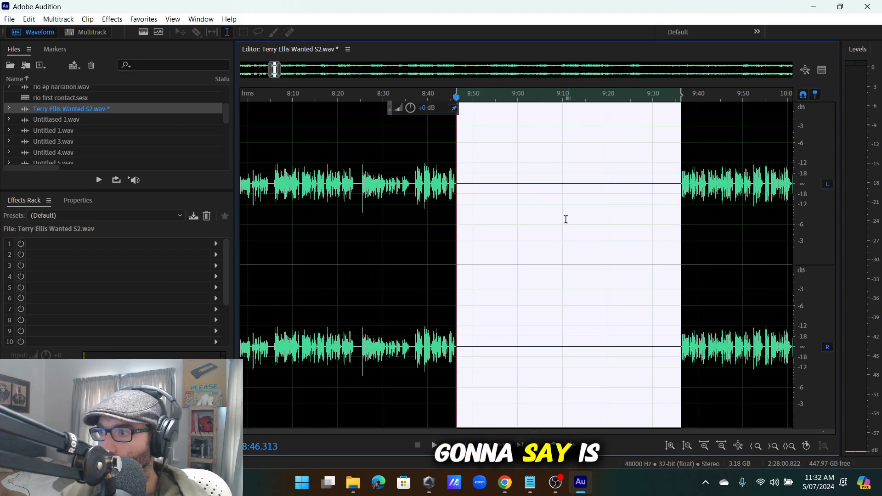
pyautogui.scroll(5, 519, 197)
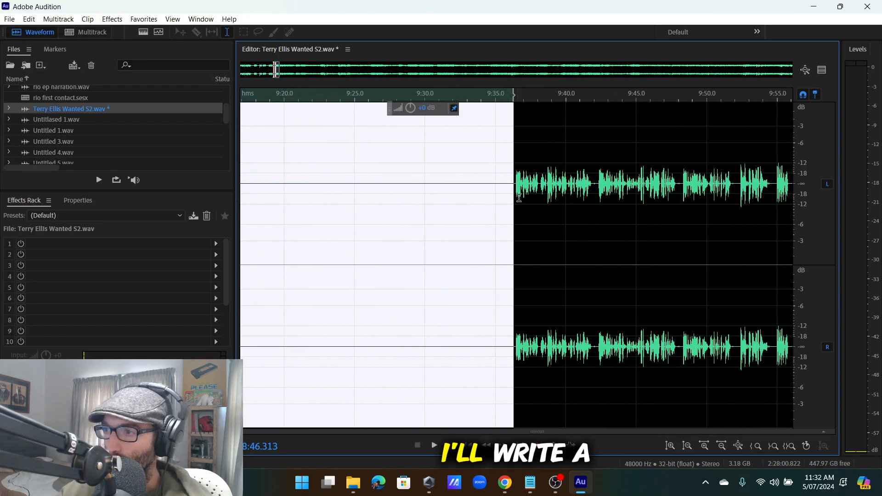
pyautogui.scroll(3, 519, 198)
pyautogui.click(503, 194)
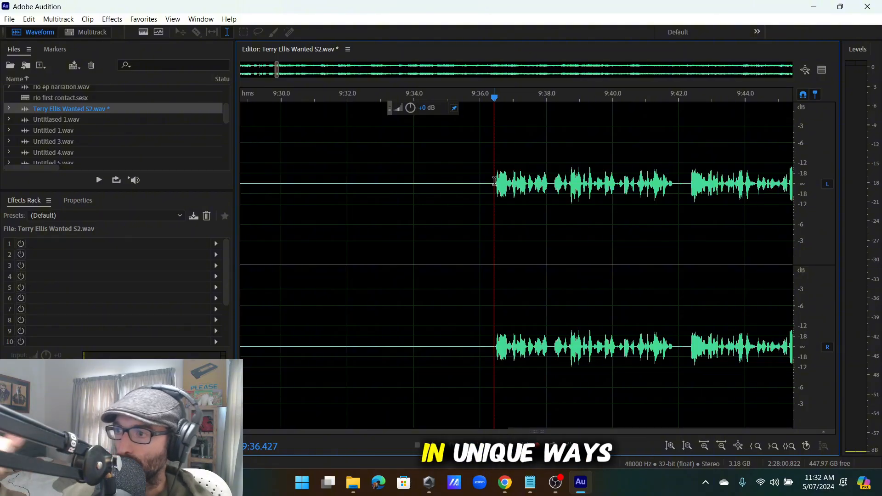
# Play back the speech from about 9:38.1 to listen for stumbles.
pyautogui.press('space')
pyautogui.scroll(-4, 495, 181)
pyautogui.scroll(4, 519, 182)
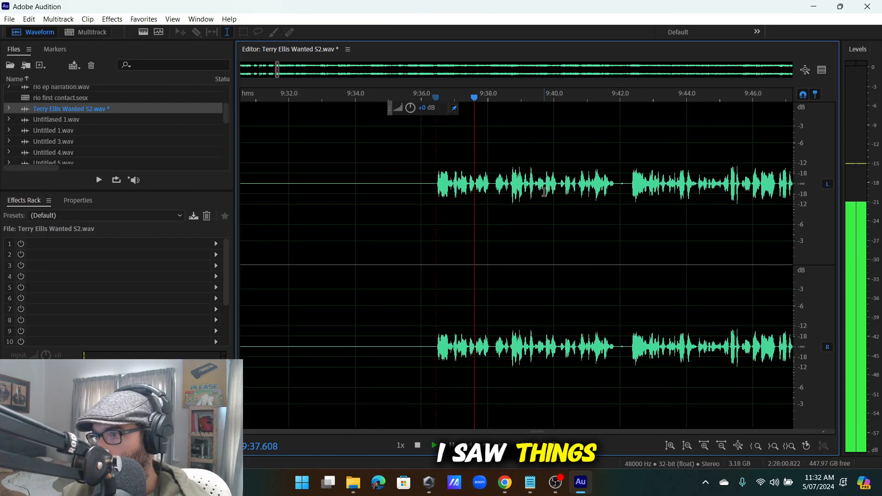
pyautogui.scroll(-2, 520, 181)
pyautogui.scroll(6, 519, 181)
pyautogui.scroll(-5, 520, 182)
pyautogui.scroll(3, 519, 181)
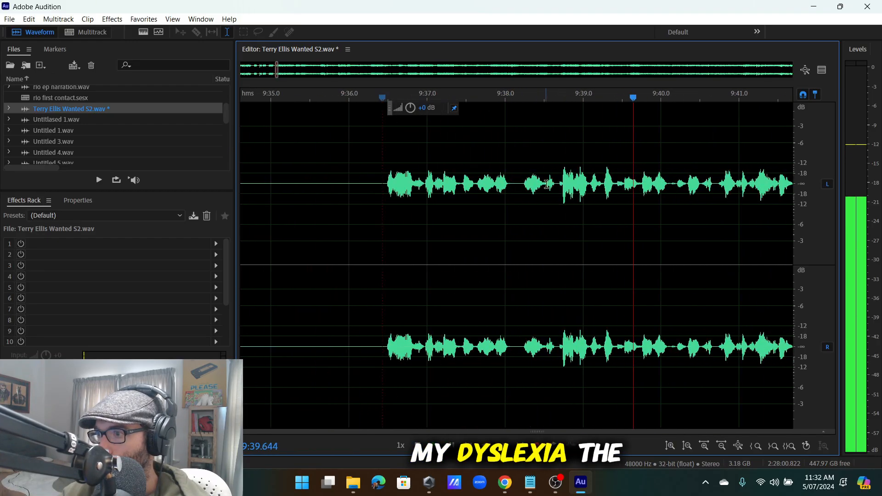
pyautogui.moveTo(544, 182); pyautogui.dragTo(514, 242)
pyautogui.scroll(2, 455, 238)
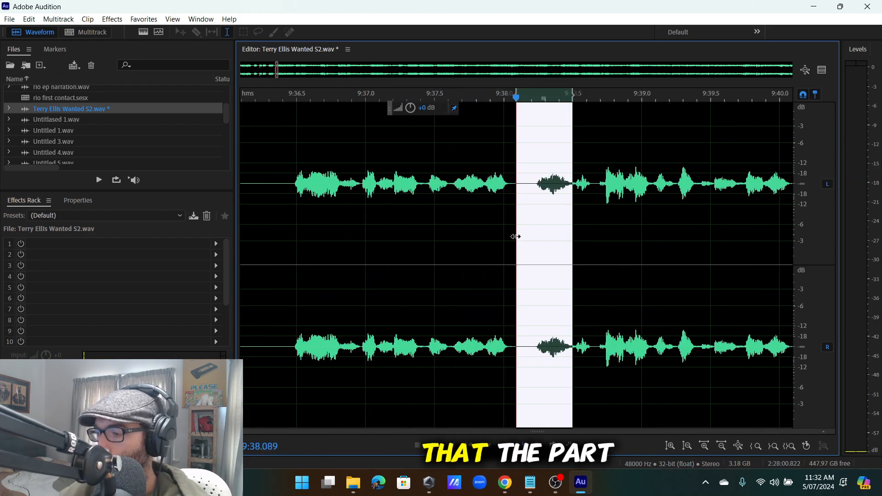
pyautogui.click(515, 238)
pyautogui.press('space')
pyautogui.scroll(-3, 414, 202)
pyautogui.scroll(3, 481, 211)
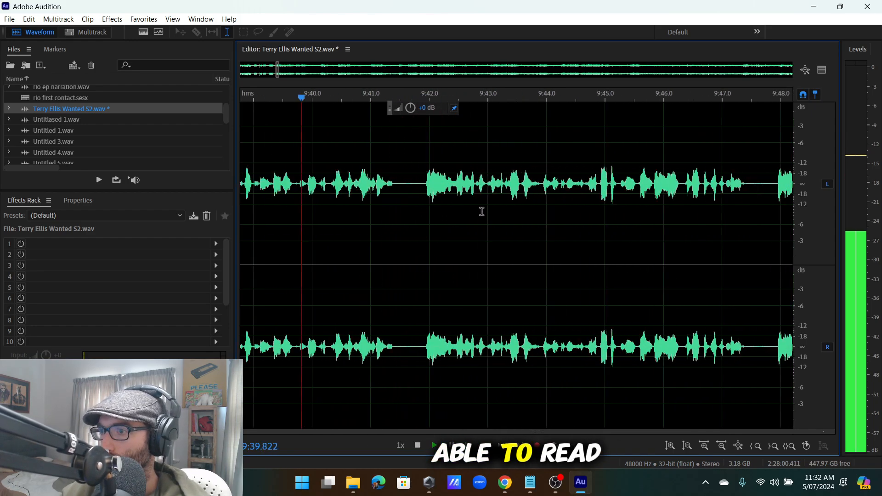
# Cut the pause from 9:41.75 to 9:41.98 and replay from about 9:42.45.
pyautogui.moveTo(418, 184); pyautogui.dragTo(375, 198)
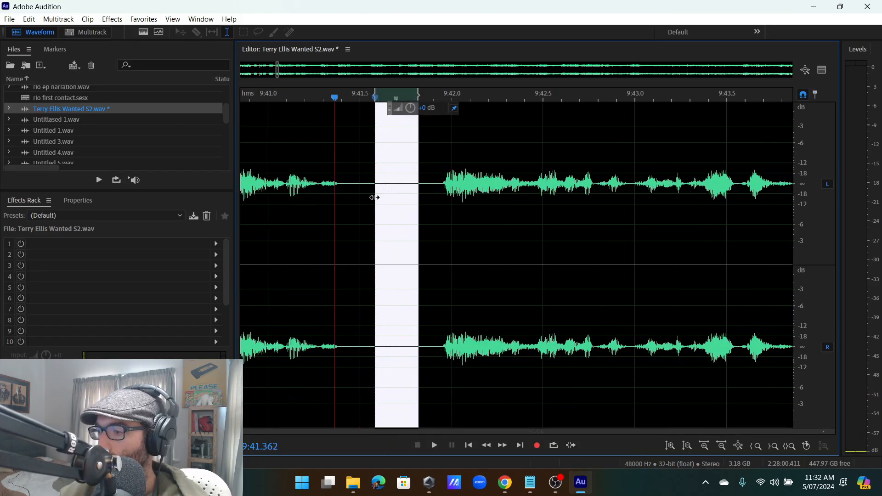
pyautogui.press('Delete')
pyautogui.scroll(2, 509, 188)
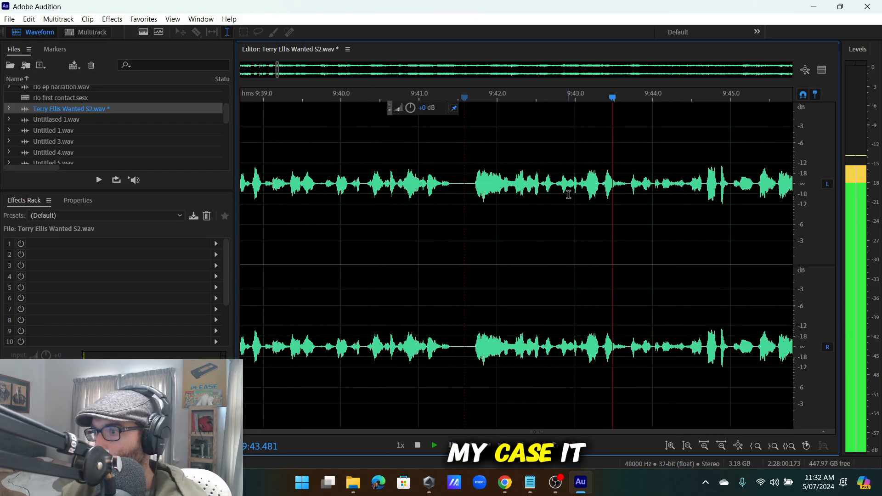
pyautogui.click(491, 189)
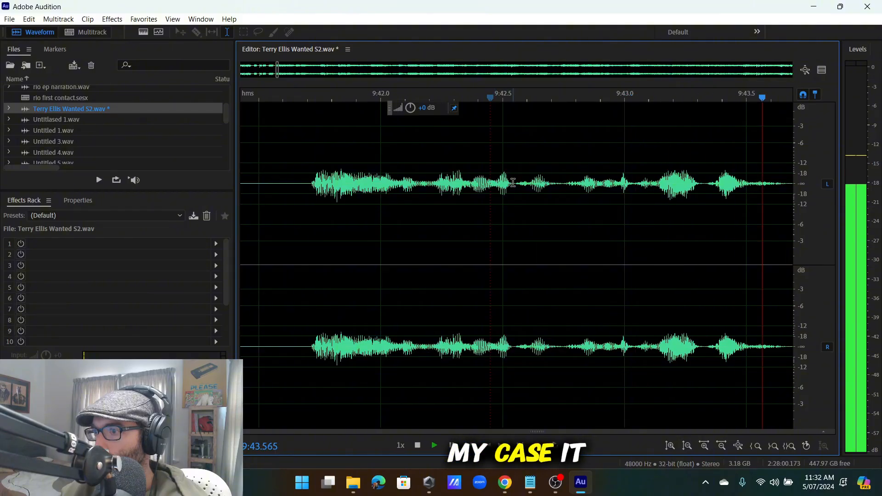
pyautogui.press('space')
pyautogui.scroll(-6, 526, 181)
pyautogui.press('space')
pyautogui.scroll(4, 470, 192)
# Replay from about 9:43.0 to locate the next stumble.
pyautogui.click(447, 191)
pyautogui.click(395, 190)
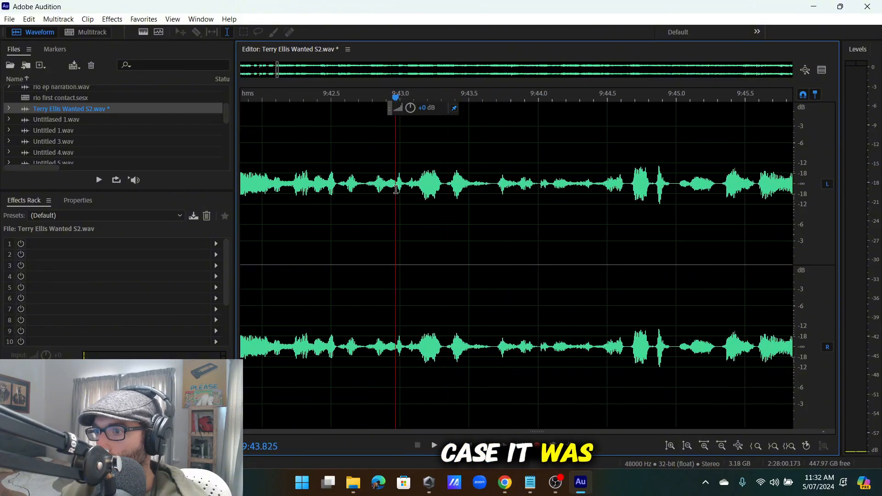
pyautogui.press('space')
pyautogui.scroll(2, 397, 188)
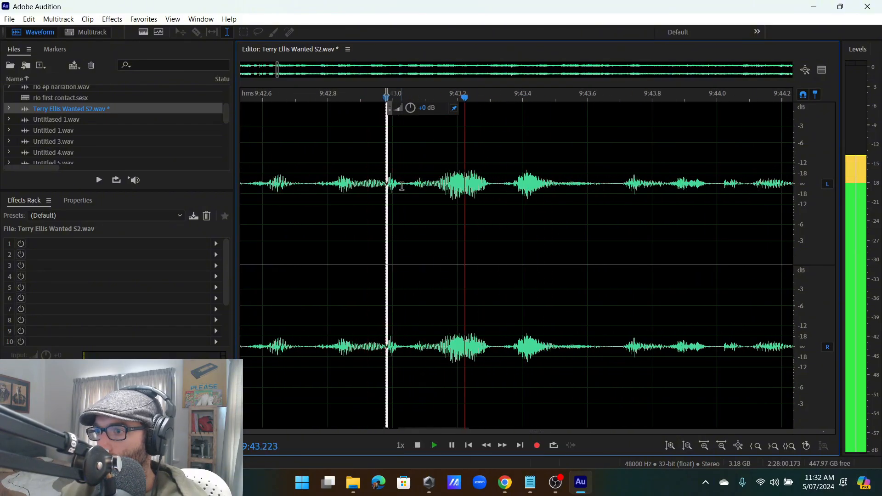
pyautogui.click(404, 197)
pyautogui.scroll(-5, 404, 197)
# Select the stumble near 9:43, trim its start to about 9:41.6, and delete it.
pyautogui.moveTo(400, 197)
pyautogui.mouseDown()
pyautogui.moveTo(291, 220)
pyautogui.moveTo(579, 248)
pyautogui.moveTo(762, 213)
pyautogui.moveTo(800, 225)
pyautogui.moveTo(651, 223)
pyautogui.mouseUp()
pyautogui.press('space')
pyautogui.press('space')
pyautogui.scroll(-3, 578, 248)
pyautogui.press('space')
pyautogui.moveTo(651, 224)
pyautogui.mouseDown()
pyautogui.moveTo(676, 224)
pyautogui.moveTo(651, 219)
pyautogui.mouseUp()
pyautogui.scroll(3, 690, 223)
pyautogui.press('space')
pyautogui.press('Delete')
pyautogui.press('space')
# Delete the false start marked from about 9:42.5 to 9:42.74.
pyautogui.scroll(-4, 574, 224)
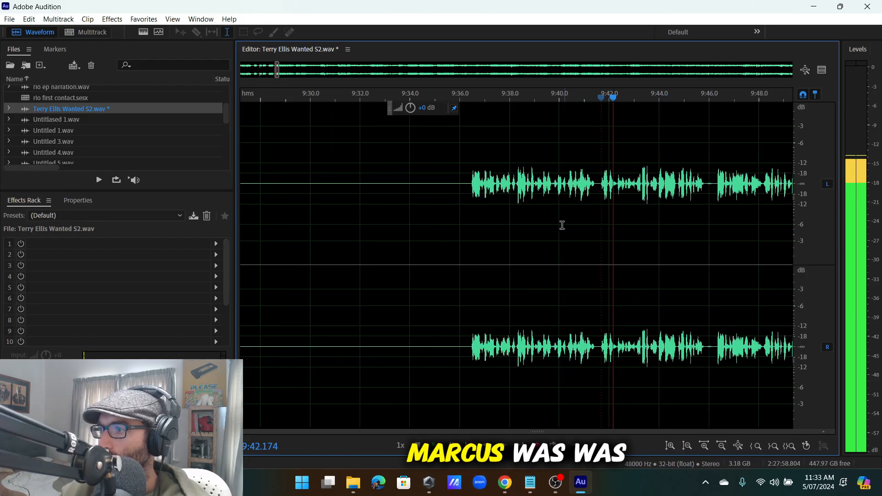
pyautogui.scroll(3, 654, 211)
pyautogui.scroll(-1, 322, 195)
pyautogui.scroll(2, 312, 193)
pyautogui.click(329, 188)
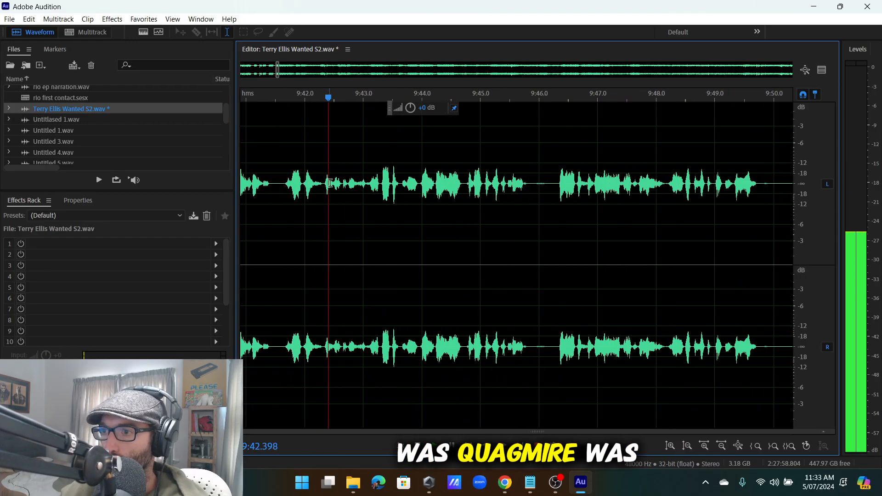
pyautogui.scroll(4, 332, 187)
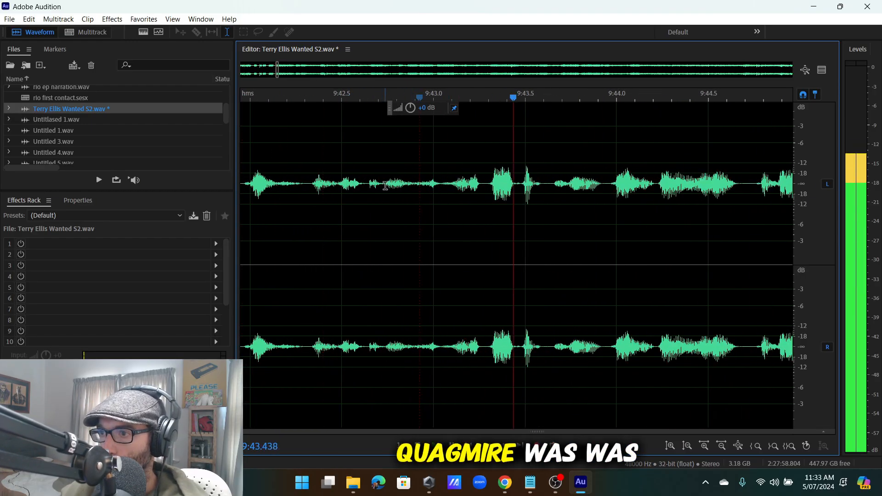
pyautogui.moveTo(385, 185); pyautogui.dragTo(422, 218)
pyautogui.click(361, 189)
pyautogui.press('space')
pyautogui.press('space')
pyautogui.press('Delete')
pyautogui.press('space')
# Replay the edit from about 9:41.35, then listen on from around 9:50.
pyautogui.scroll(-3, 371, 200)
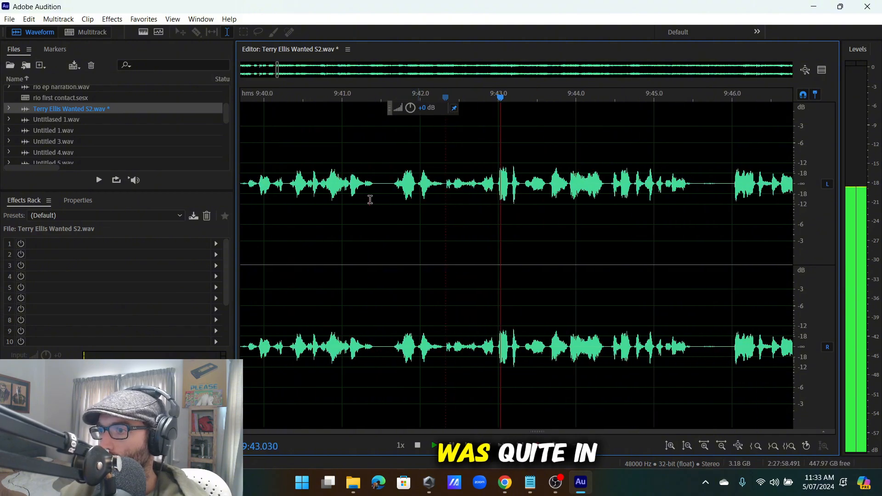
pyautogui.click(370, 200)
pyautogui.scroll(-3, 419, 208)
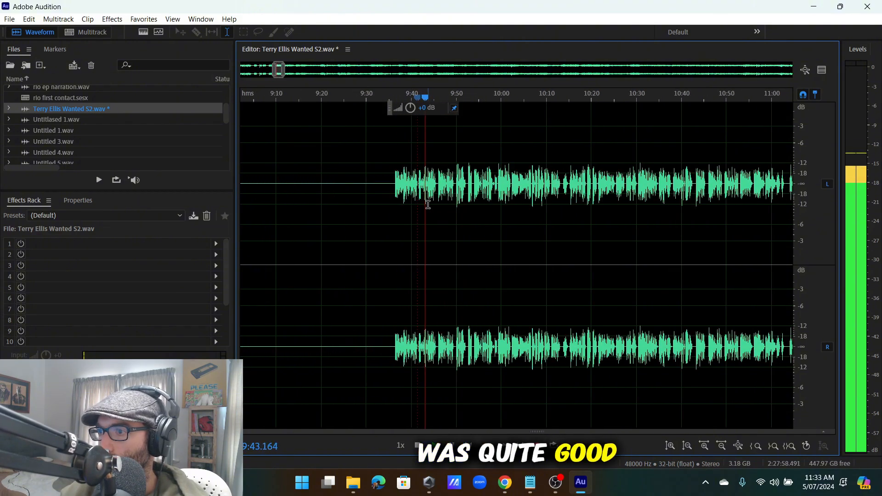
pyautogui.scroll(2, 429, 204)
pyautogui.scroll(-2, 434, 200)
pyautogui.scroll(2, 434, 199)
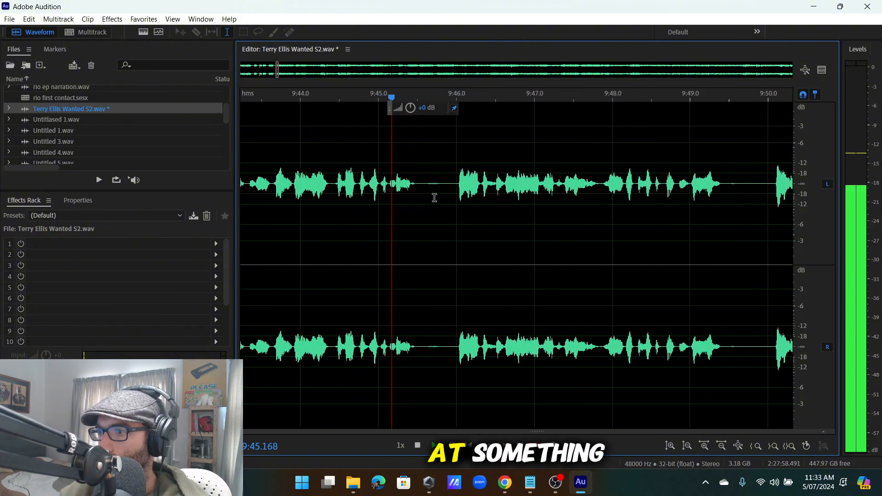
pyautogui.scroll(-3, 468, 193)
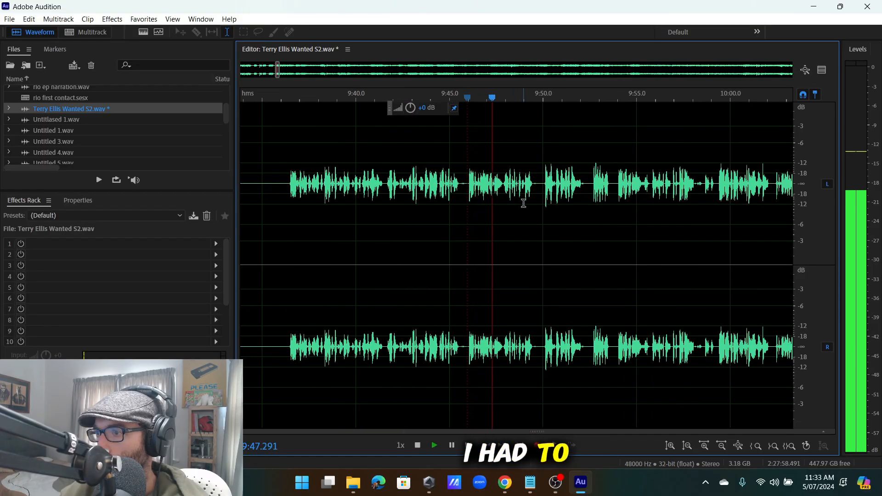
pyautogui.scroll(4, 528, 198)
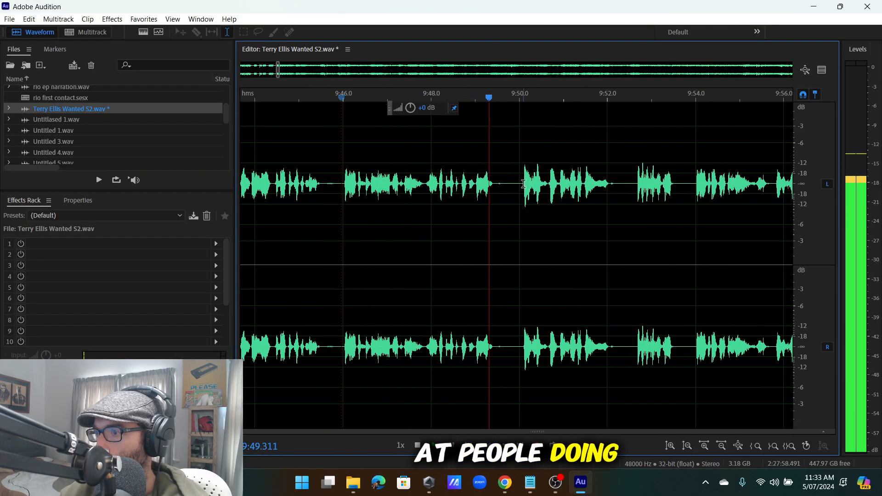
pyautogui.click(520, 183)
pyautogui.scroll(-4, 520, 185)
pyautogui.scroll(6, 514, 194)
pyautogui.scroll(-5, 475, 187)
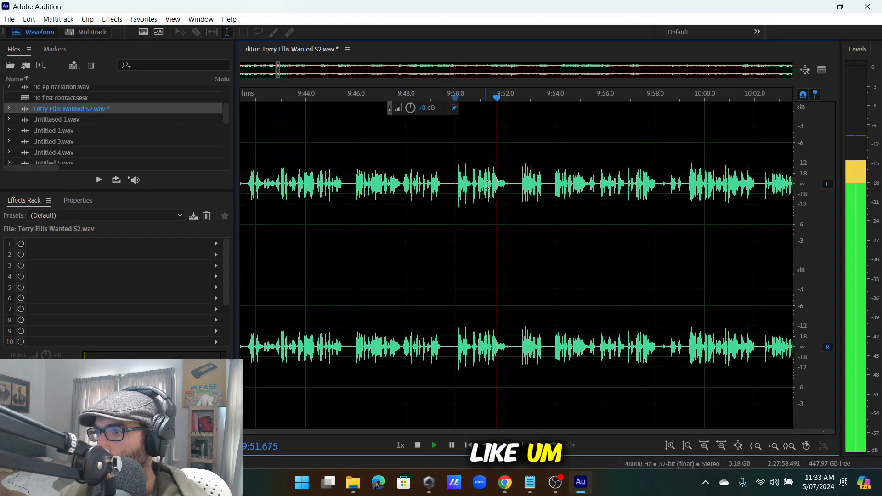
pyautogui.scroll(3, 501, 185)
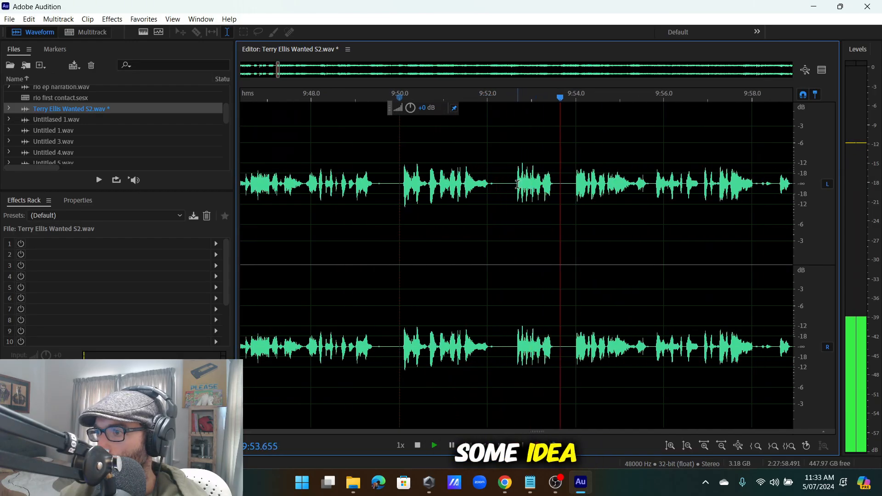
# Review the stretch from about 9:46.5 to 9:52.5 to pinpoint the stumbles.
pyautogui.moveTo(508, 193); pyautogui.dragTo(400, 220)
pyautogui.scroll(3, 400, 220)
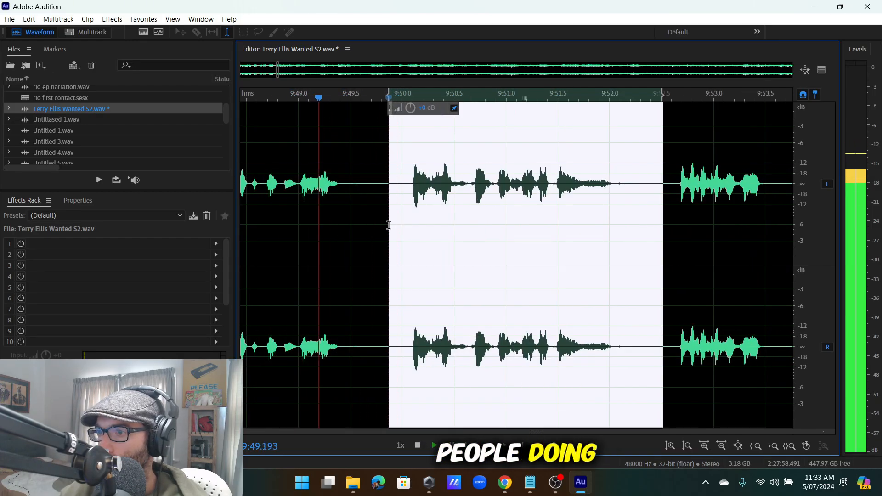
pyautogui.click(386, 222)
pyautogui.scroll(-5, 386, 223)
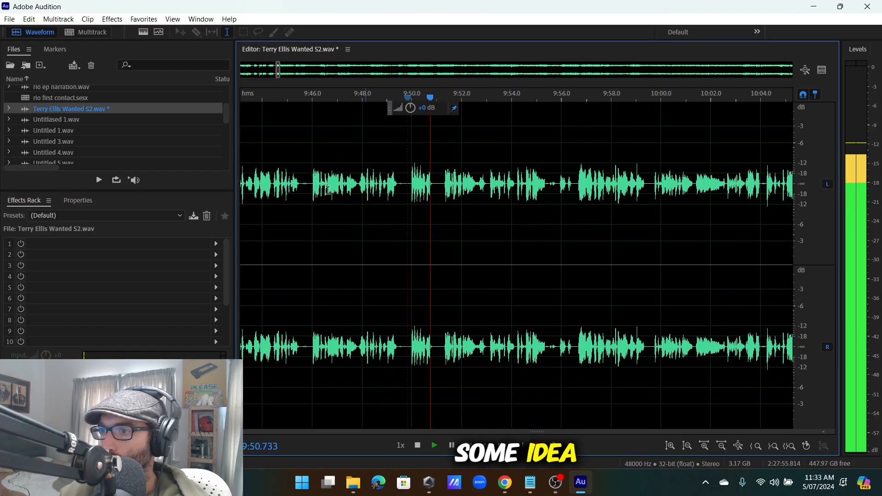
pyautogui.click(329, 190)
pyautogui.scroll(6, 329, 190)
pyautogui.moveTo(454, 189); pyautogui.dragTo(621, 249)
pyautogui.click(478, 223)
pyautogui.press('space')
pyautogui.scroll(-5, 497, 222)
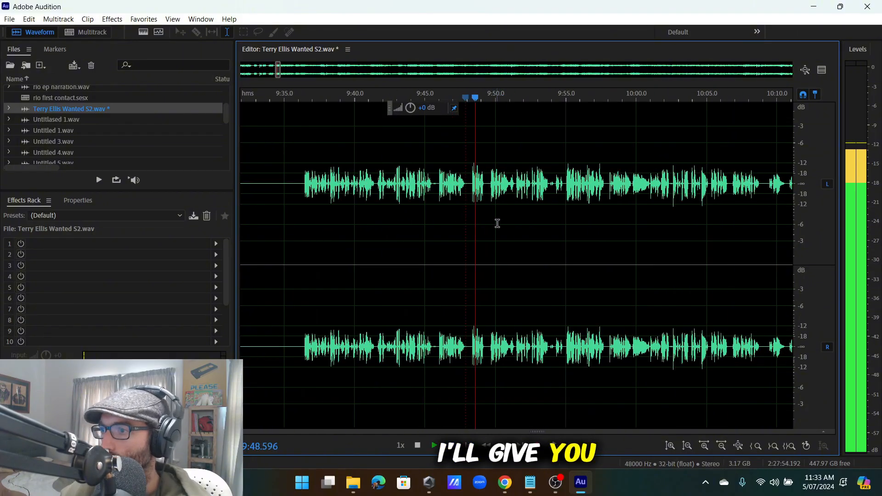
pyautogui.scroll(8, 376, 230)
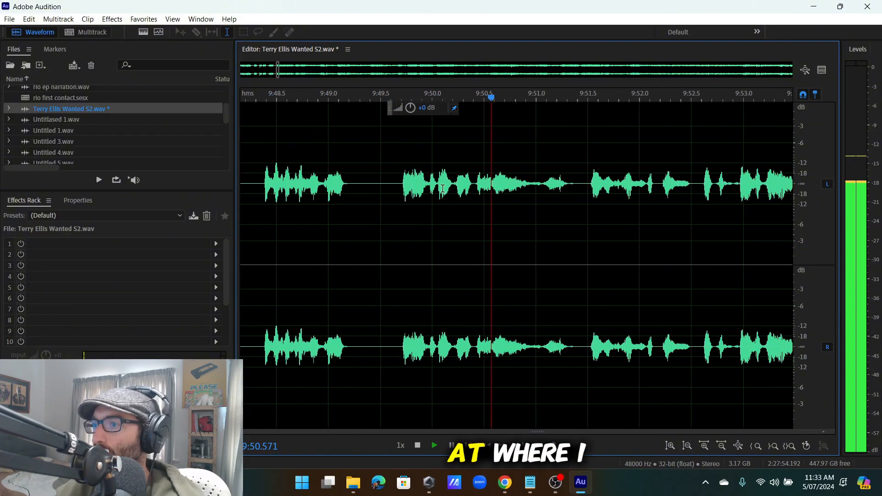
pyautogui.click(428, 184)
# Delete the short false start and stumble just after 9:50.
pyautogui.moveTo(424, 185); pyautogui.dragTo(376, 205)
pyautogui.press('Delete')
pyautogui.scroll(2, 396, 194)
pyautogui.press('Delete')
pyautogui.scroll(-3, 506, 202)
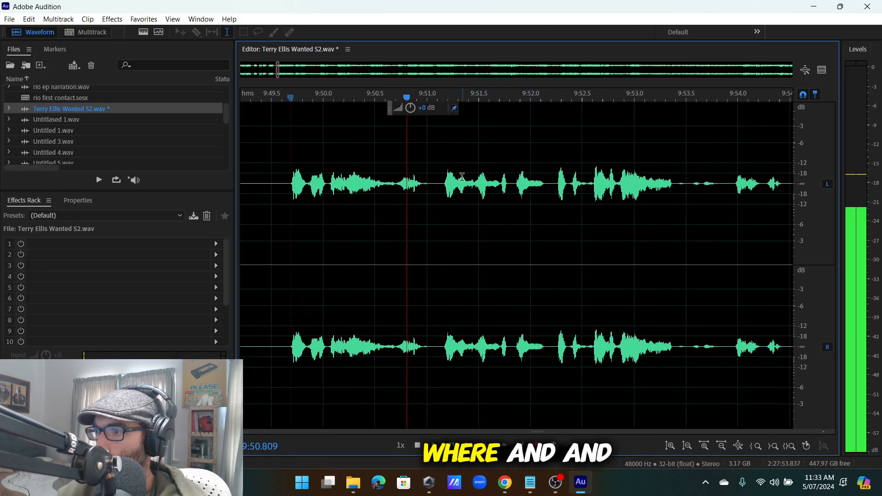
pyautogui.scroll(-2, 459, 186)
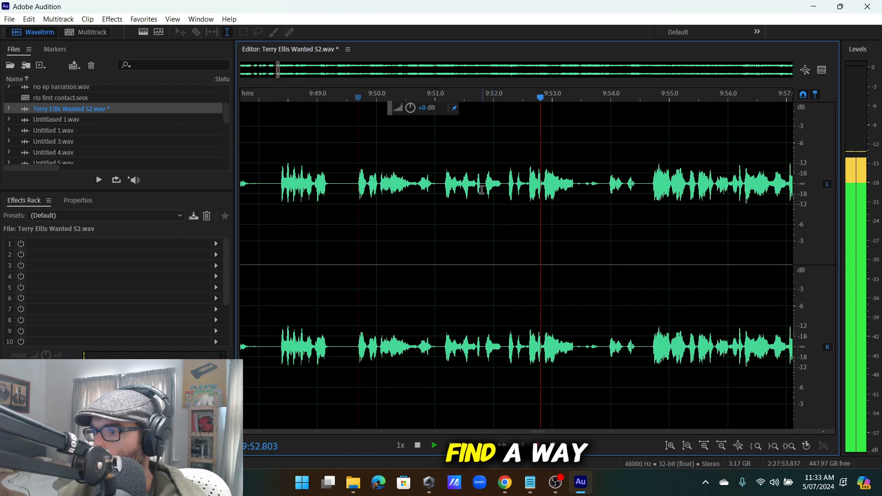
# Cut the stumble from 9:51.14 to 9:52.28, leaving the file at 2:27:52.814.
pyautogui.click(482, 189)
pyautogui.moveTo(484, 184); pyautogui.dragTo(445, 215)
pyautogui.scroll(2, 429, 189)
pyautogui.click(425, 192)
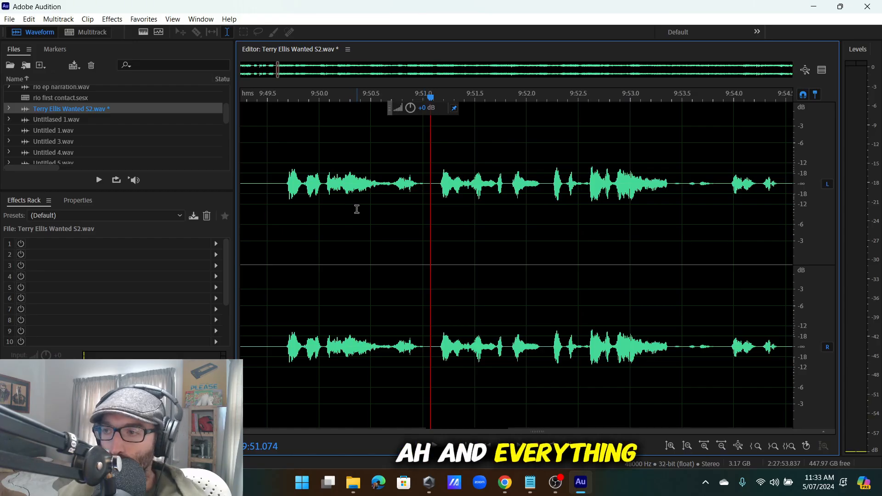
pyautogui.scroll(-2, 433, 193)
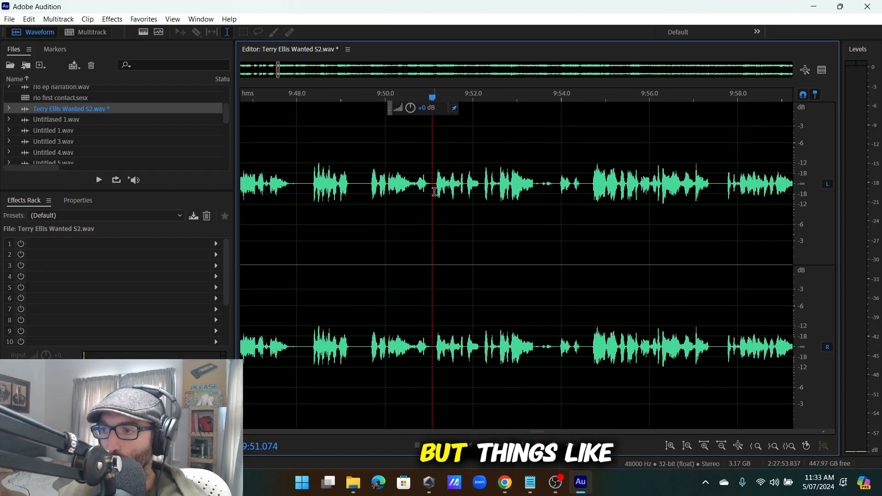
pyautogui.scroll(1, 434, 193)
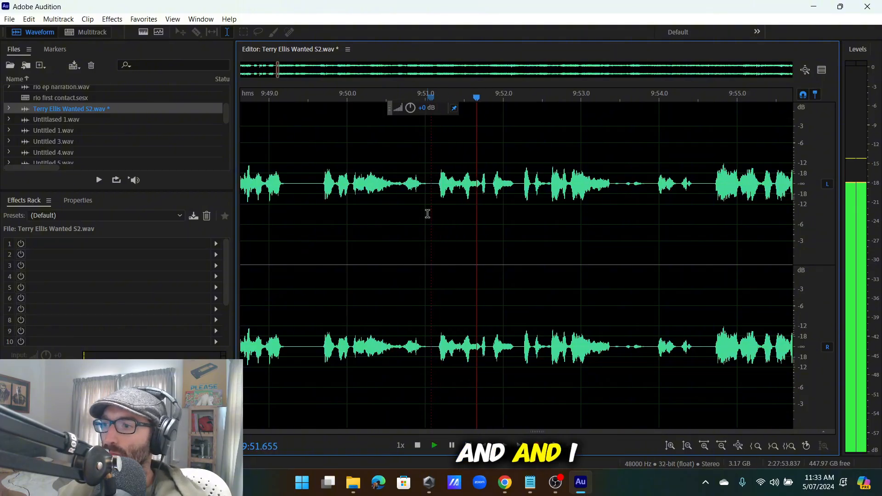
pyautogui.press('space')
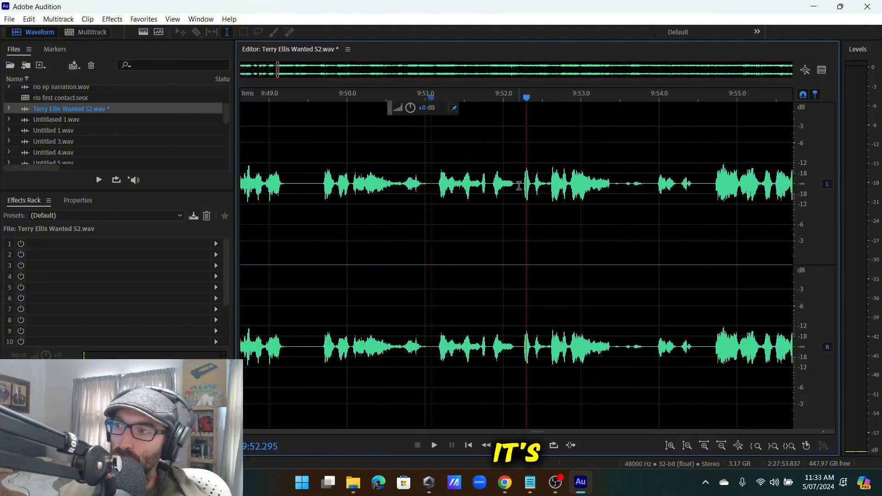
pyautogui.moveTo(518, 185); pyautogui.dragTo(439, 204)
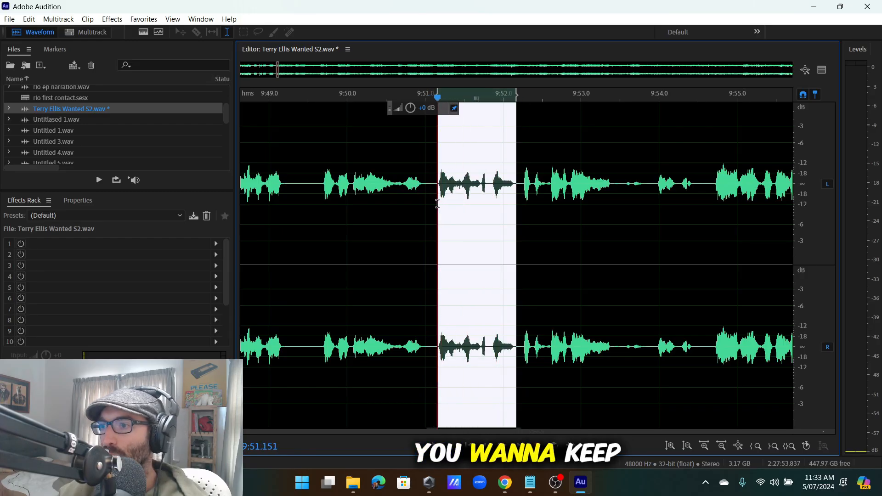
pyautogui.press('Delete')
pyautogui.scroll(-3, 563, 178)
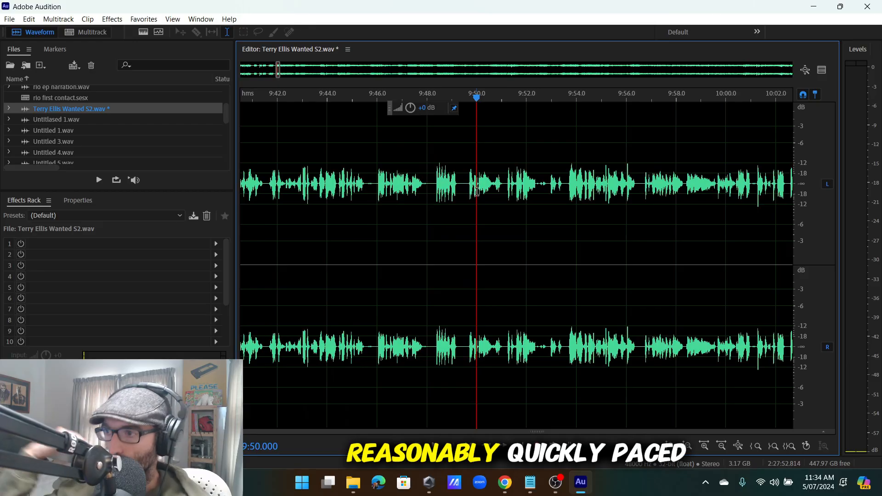
# Play back, then cut the stumble from 9:58.4 to 9:59.6.
pyautogui.press('space')
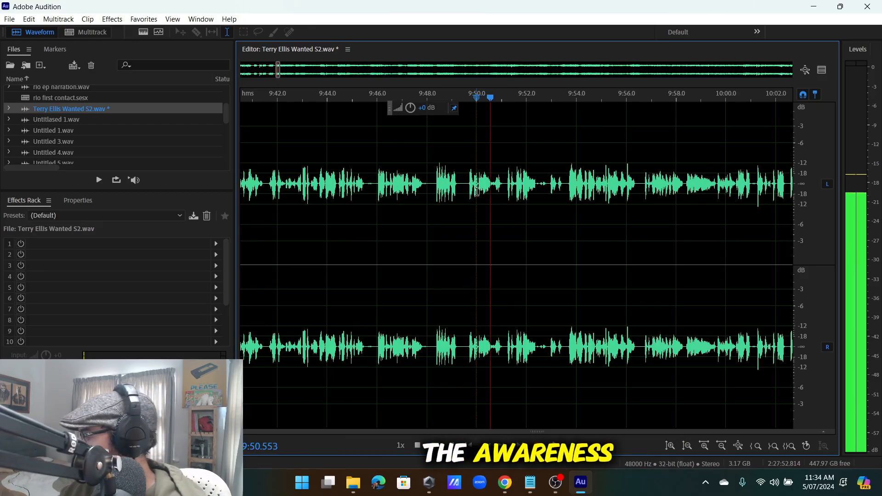
pyautogui.scroll(2, 505, 192)
pyautogui.scroll(-4, 537, 193)
pyautogui.scroll(5, 537, 193)
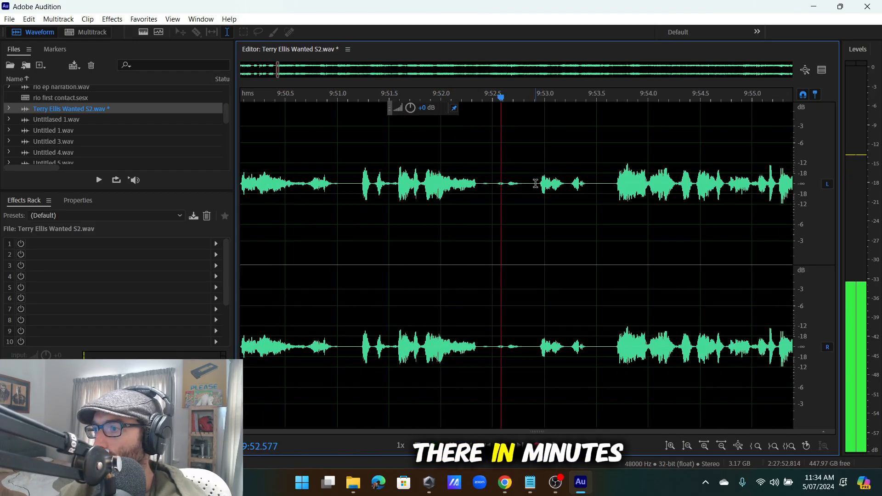
pyautogui.scroll(-7, 544, 182)
pyautogui.scroll(6, 516, 193)
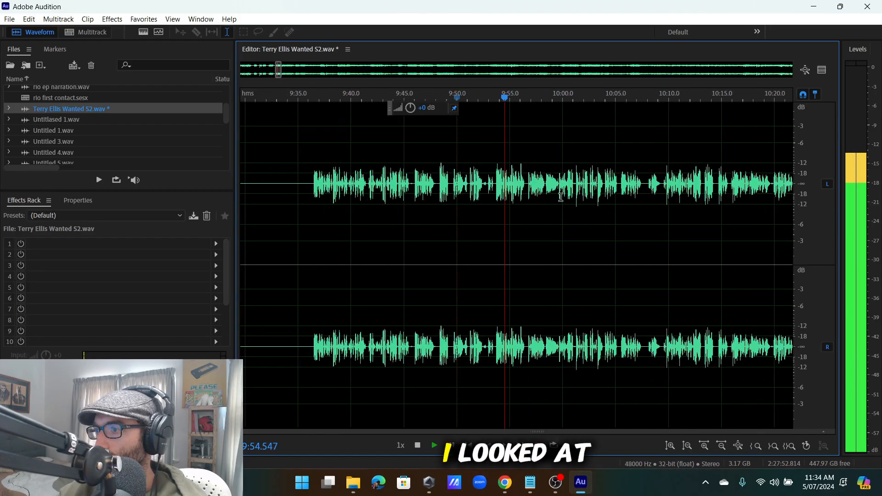
pyautogui.scroll(-6, 516, 194)
pyautogui.scroll(7, 510, 195)
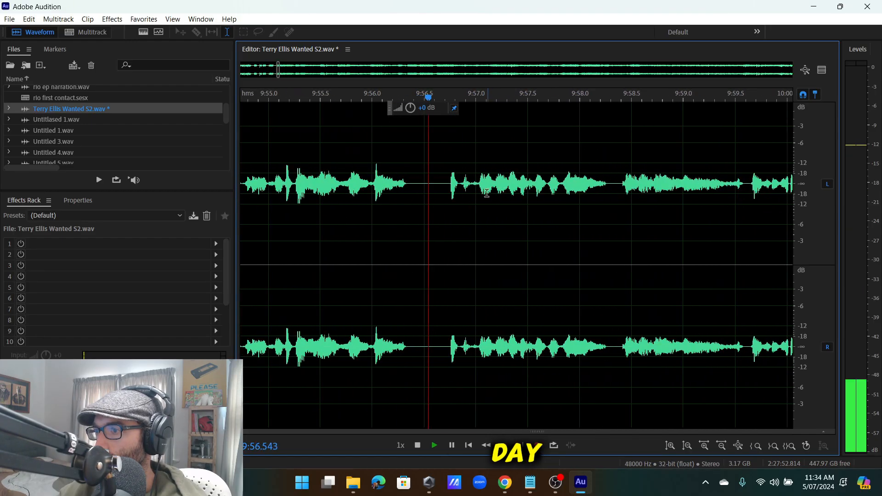
pyautogui.scroll(-6, 506, 197)
pyautogui.scroll(5, 480, 193)
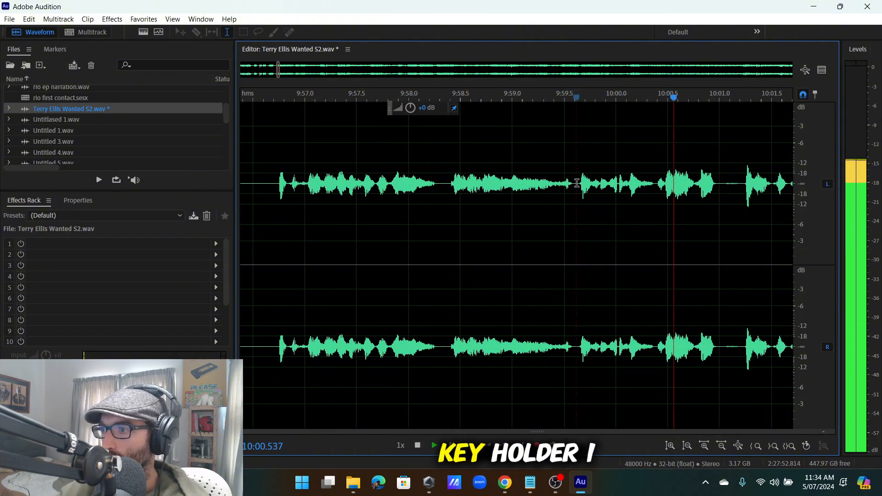
pyautogui.moveTo(577, 183); pyautogui.dragTo(446, 263)
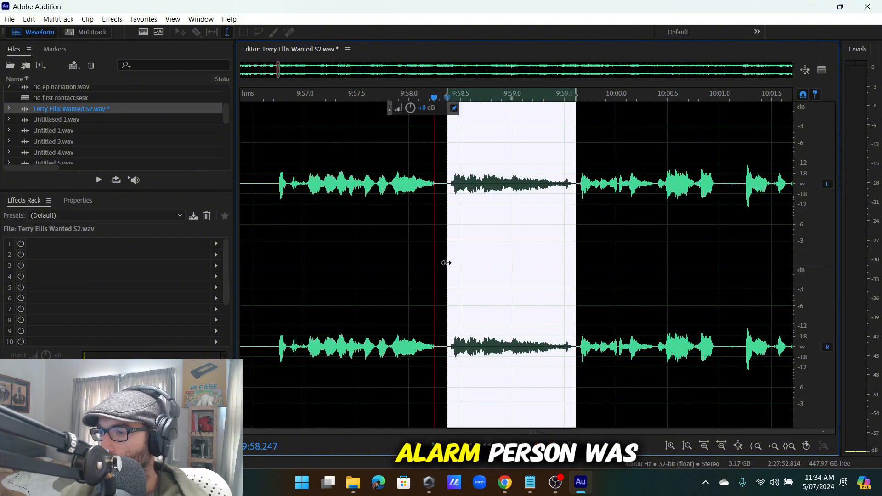
pyautogui.press('Delete')
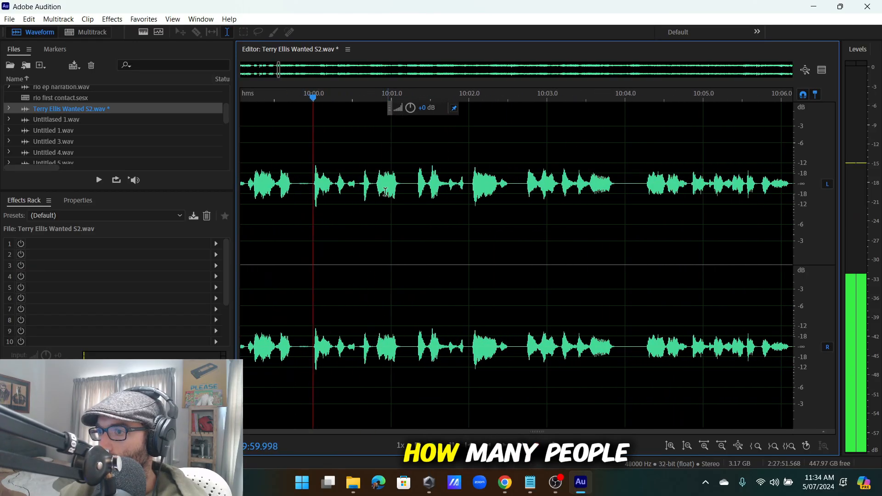
# Delete the stumble at 10:04.17–10:05.1 and resume playback from the cut.
pyautogui.scroll(-4, 483, 196)
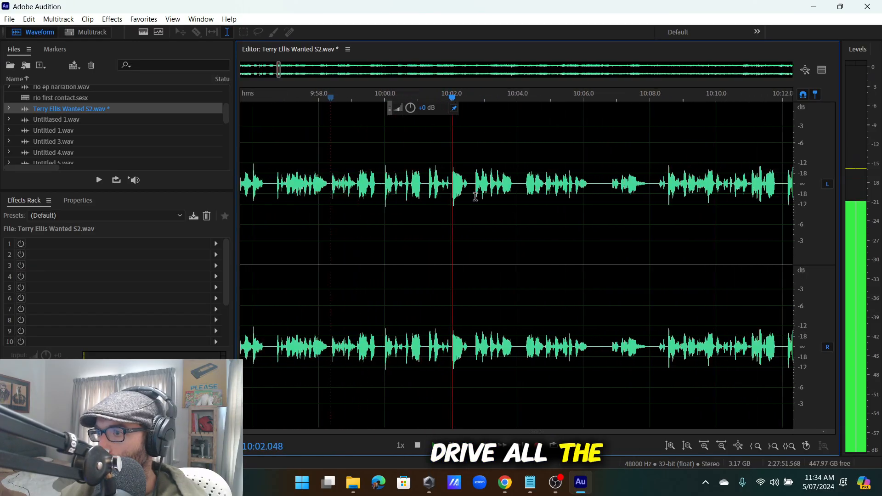
pyautogui.scroll(-2, 536, 192)
pyautogui.scroll(3, 514, 197)
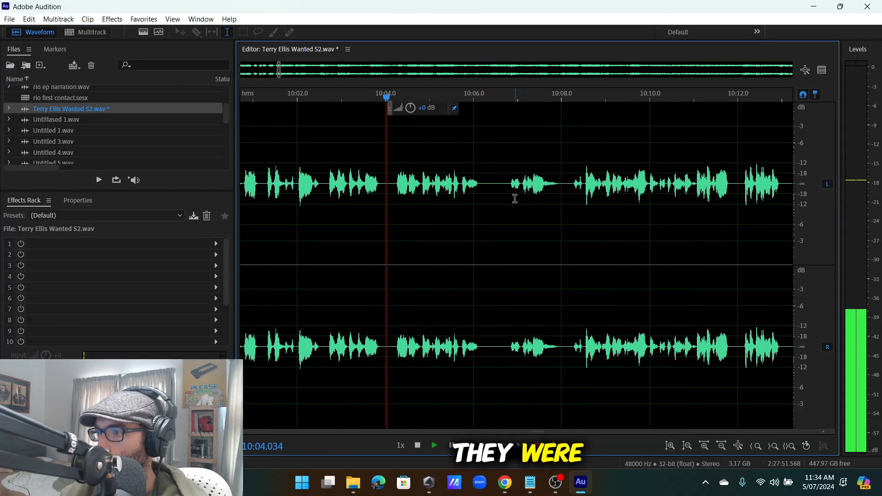
pyautogui.scroll(3, 472, 196)
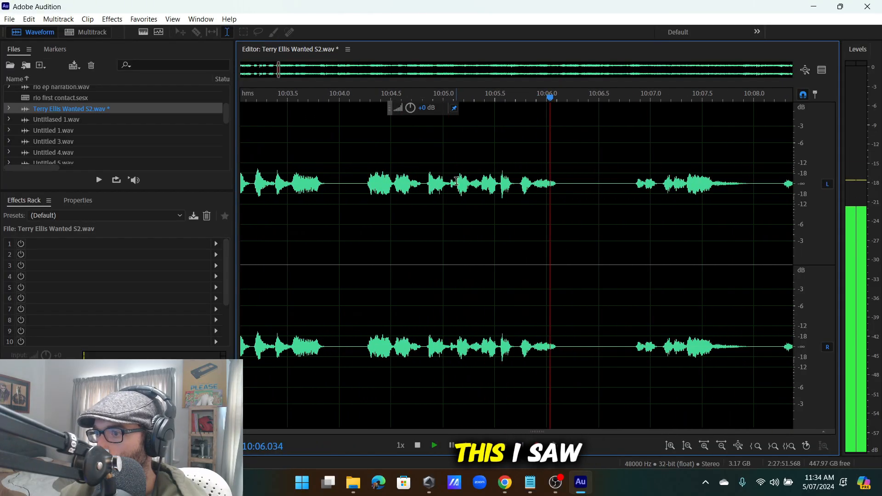
pyautogui.moveTo(454, 183); pyautogui.dragTo(357, 267)
pyautogui.press('Delete')
pyautogui.press('space')
# Cut the false start from 10:05.5 to 10:07.3 and resume playback.
pyautogui.click(534, 176)
pyautogui.scroll(-4, 534, 177)
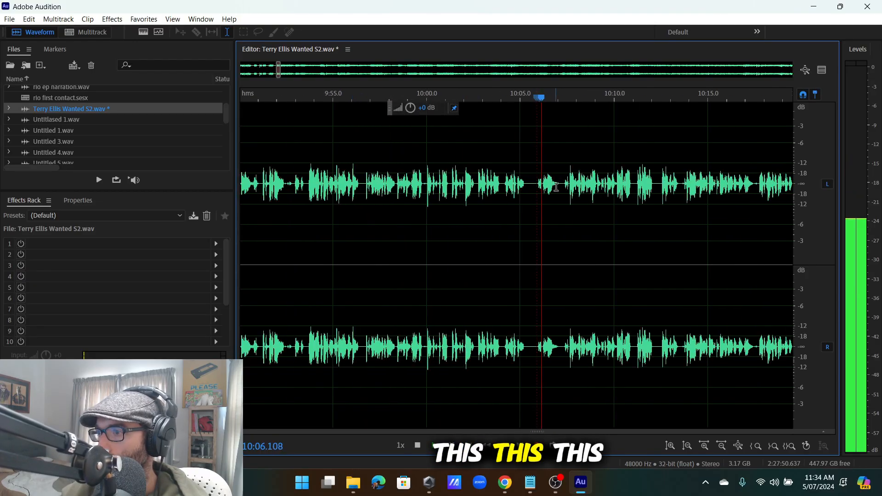
pyautogui.scroll(2, 533, 183)
pyautogui.scroll(3, 516, 192)
pyautogui.moveTo(627, 183); pyautogui.dragTo(368, 266)
pyautogui.press('Delete')
pyautogui.press('space')
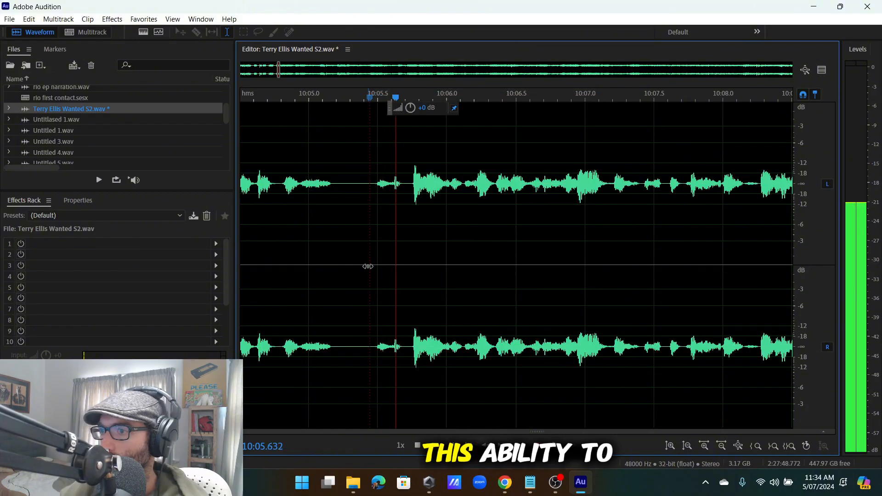
# Replay the interview from about 10:11 to check the earlier cuts.
pyautogui.scroll(-3, 458, 231)
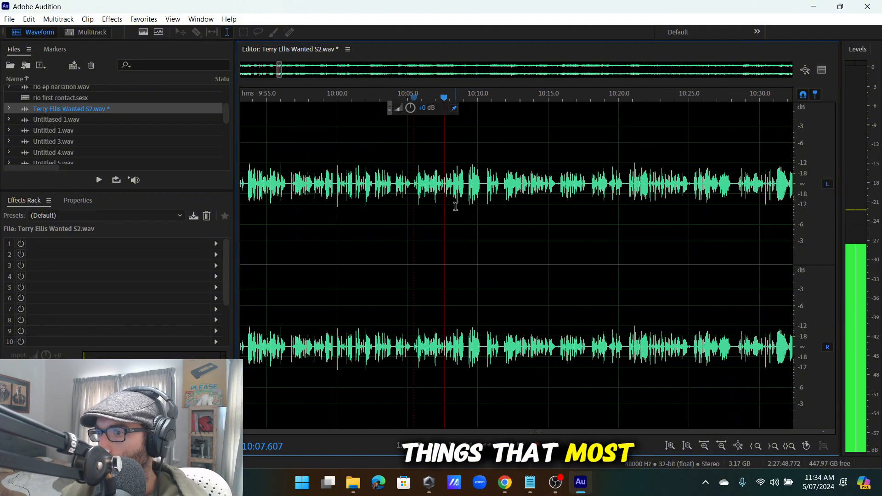
pyautogui.scroll(-5, 509, 201)
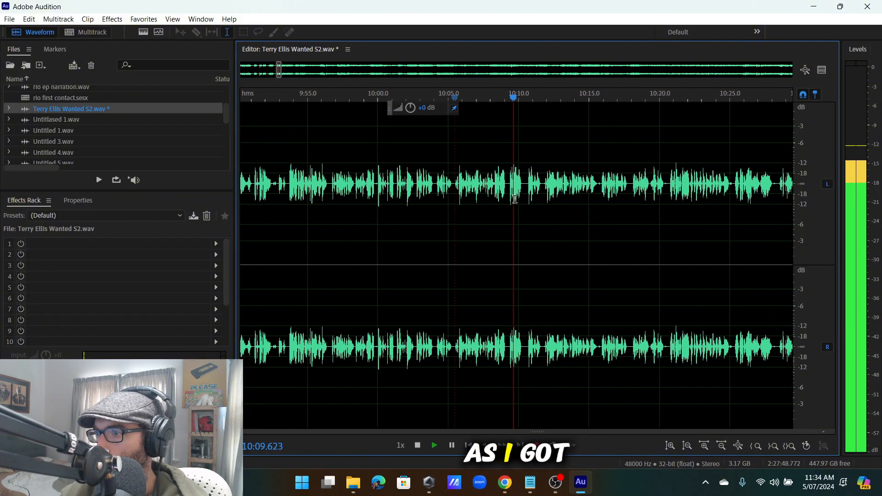
pyautogui.scroll(-3, 519, 197)
pyautogui.scroll(-5, 544, 196)
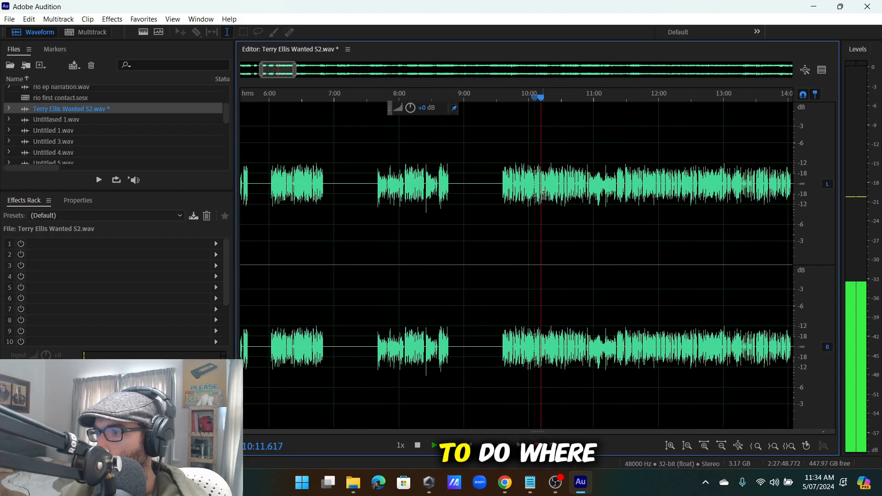
pyautogui.scroll(8, 492, 201)
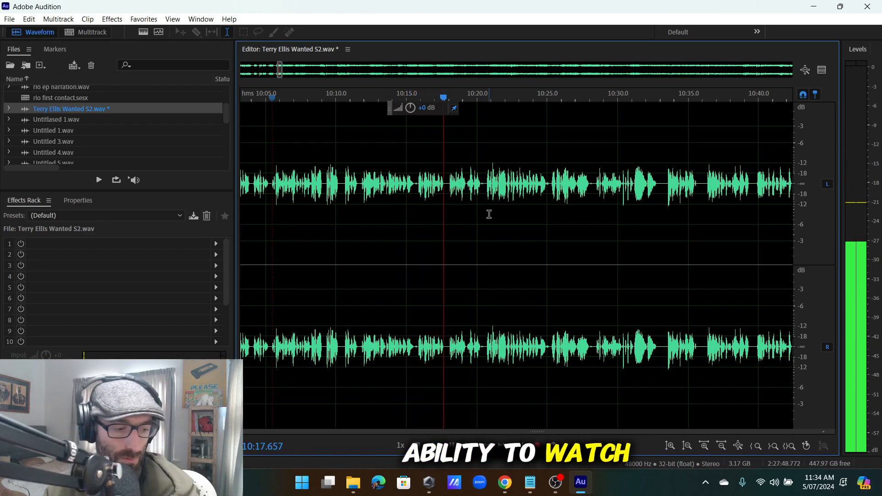
pyautogui.scroll(-3, 472, 202)
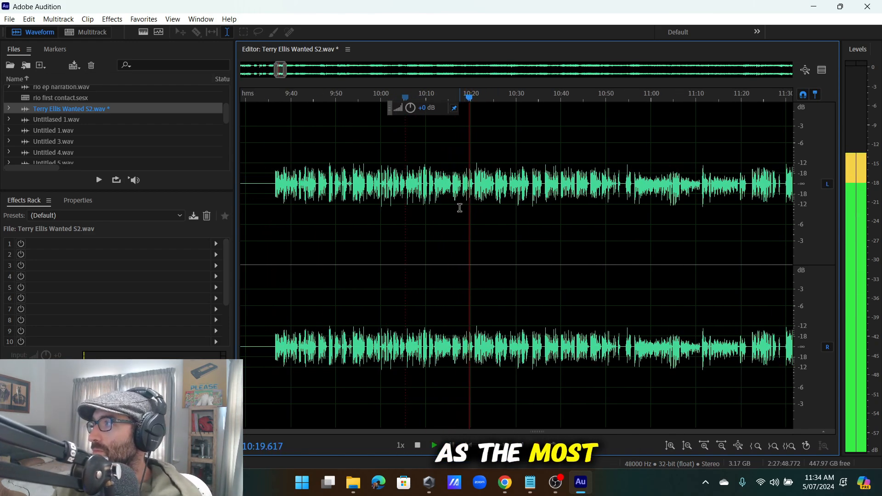
pyautogui.scroll(4, 459, 207)
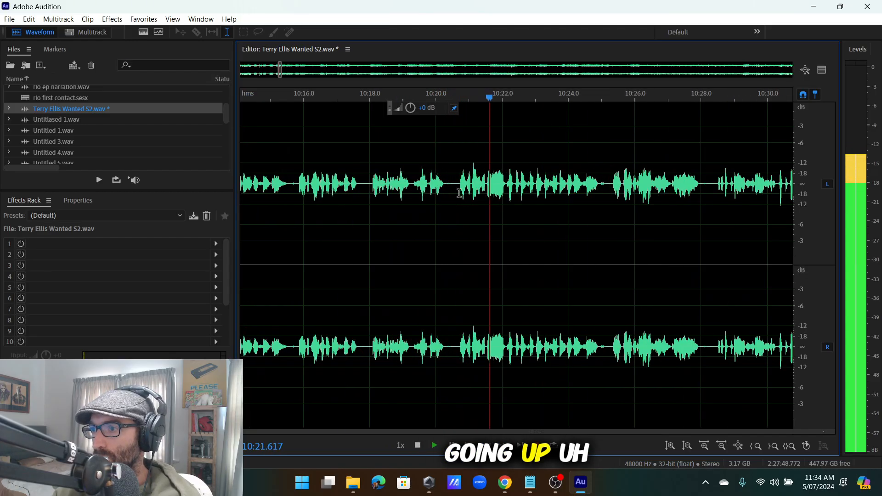
pyautogui.scroll(-2, 423, 196)
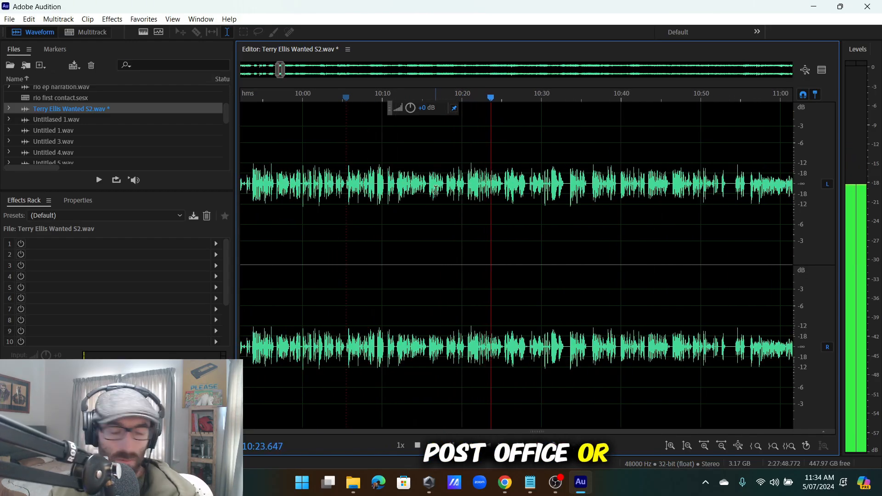
pyautogui.click(390, 194)
# Remove the stumble near 10:16 and resume playback to check it.
pyautogui.scroll(5, 403, 195)
pyautogui.scroll(-5, 403, 195)
pyautogui.scroll(4, 402, 196)
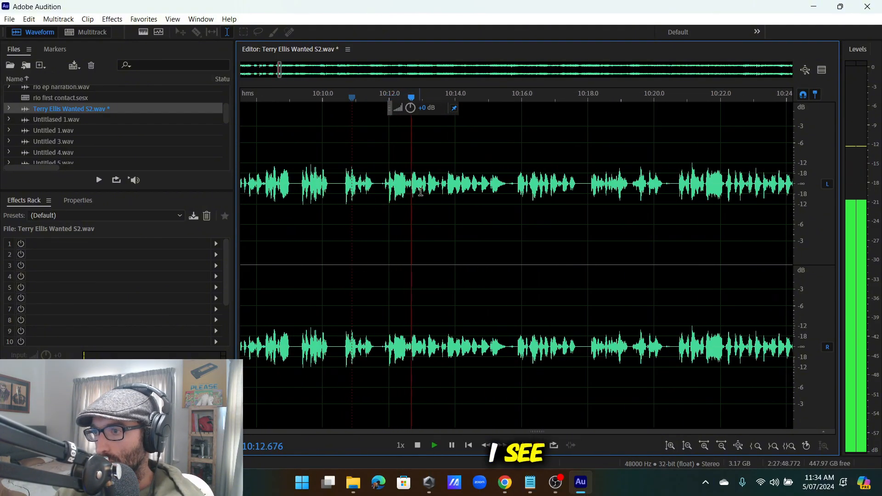
pyautogui.scroll(-2, 430, 192)
pyautogui.scroll(4, 437, 191)
pyautogui.scroll(-3, 458, 190)
pyautogui.scroll(2, 481, 189)
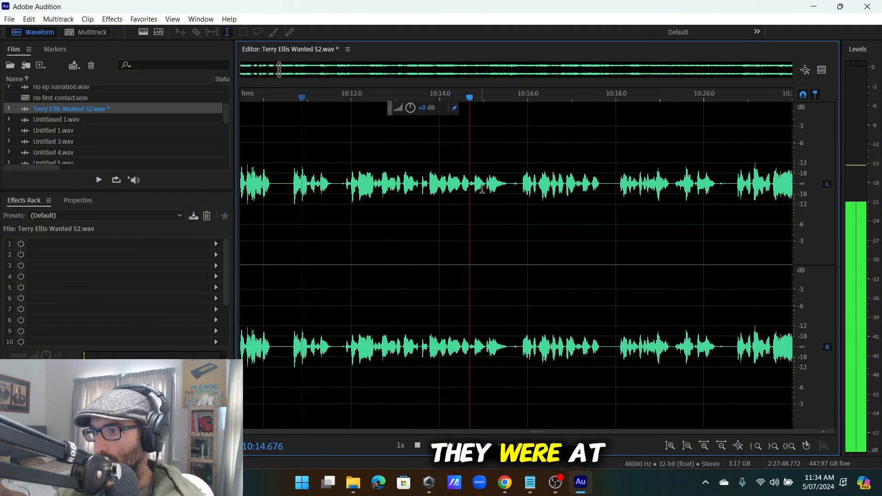
pyautogui.scroll(-4, 526, 190)
pyautogui.scroll(5, 552, 192)
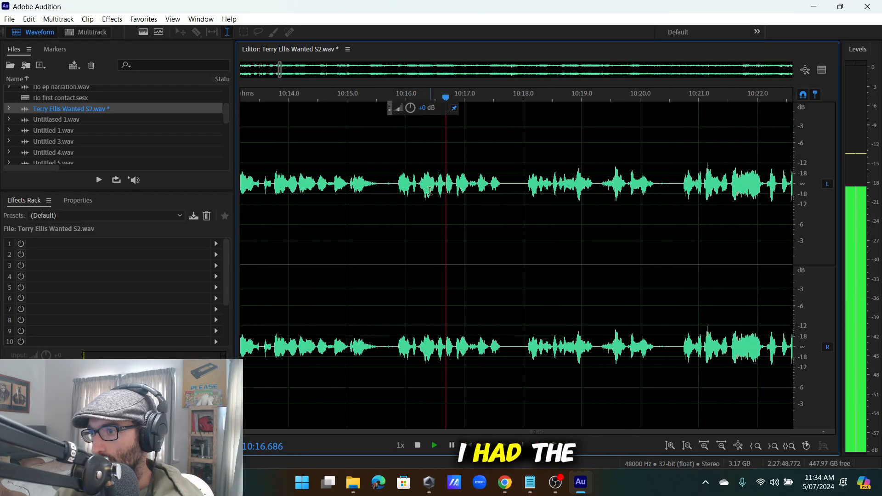
pyautogui.scroll(3, 430, 191)
pyautogui.moveTo(406, 207); pyautogui.dragTo(383, 232)
pyautogui.press('space')
pyautogui.press('Delete')
pyautogui.press('space')
# Cut the false start around 10:17.3–10:17.8.
pyautogui.scroll(-4, 481, 200)
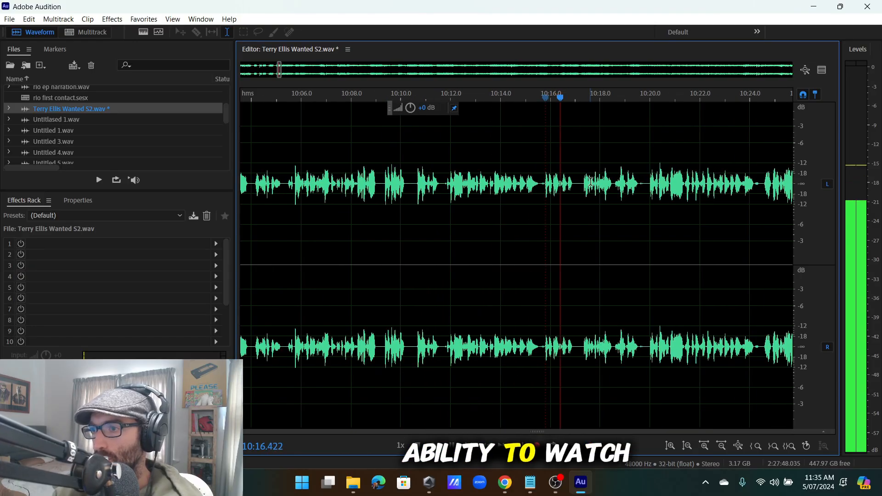
pyautogui.scroll(4, 480, 201)
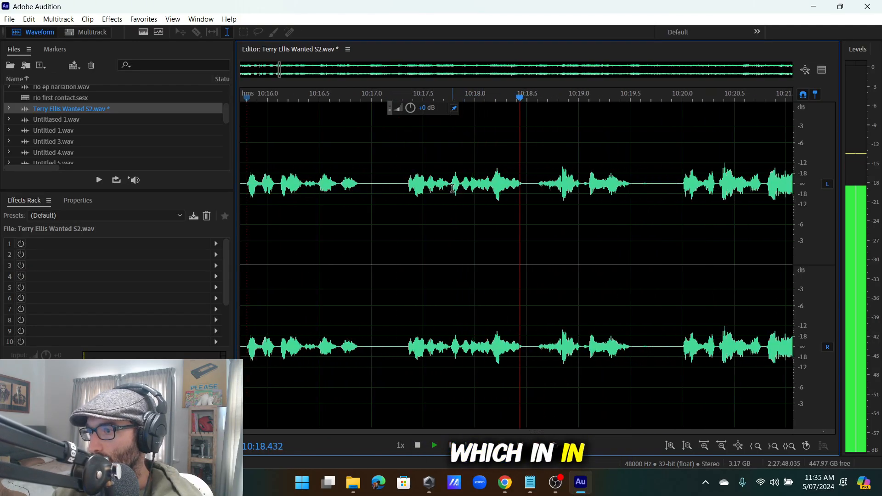
pyautogui.moveTo(451, 212); pyautogui.dragTo(401, 215)
pyautogui.press('space')
pyautogui.press('Delete')
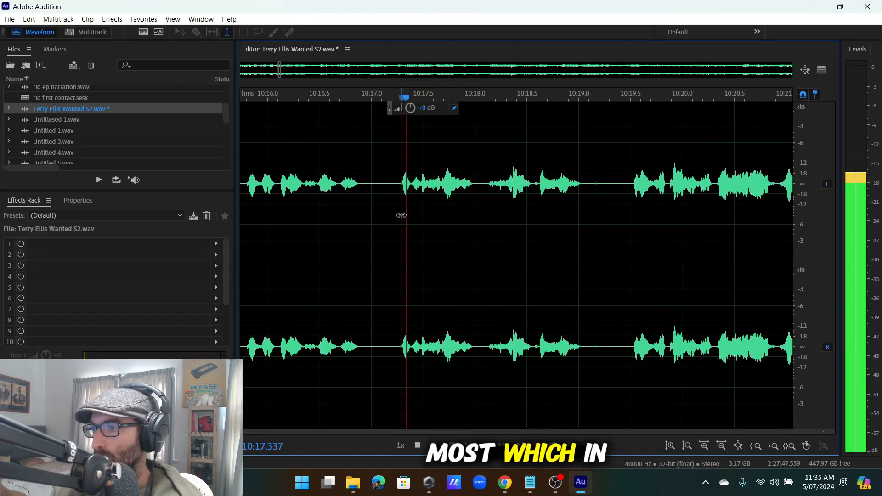
# Select the audio from about 10:26 to 10:28 and stop playback.
pyautogui.scroll(-10, 496, 190)
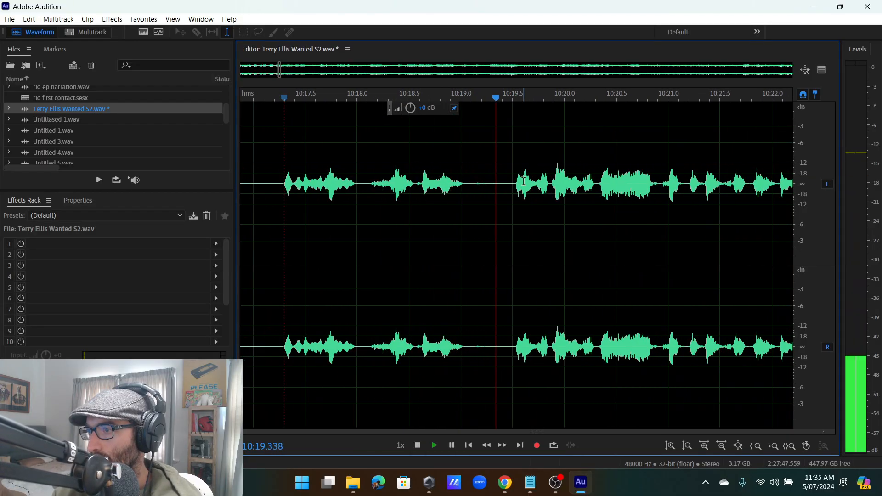
pyautogui.scroll(3, 567, 196)
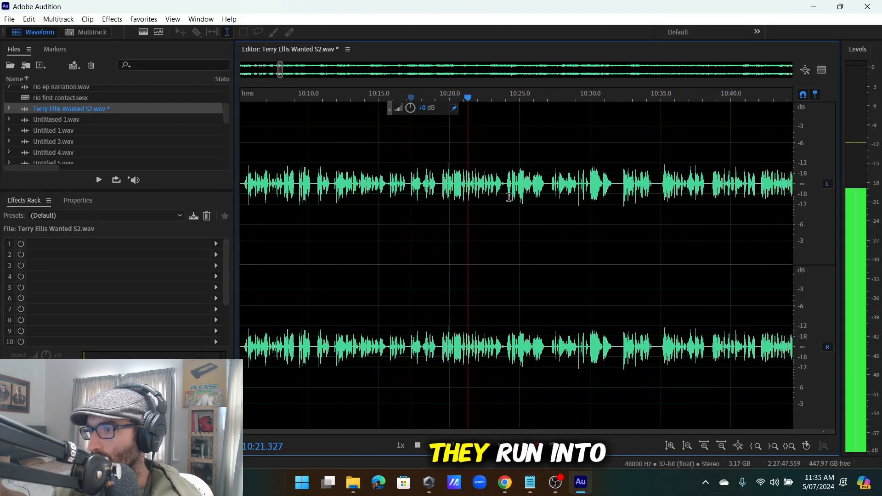
pyautogui.scroll(3, 493, 197)
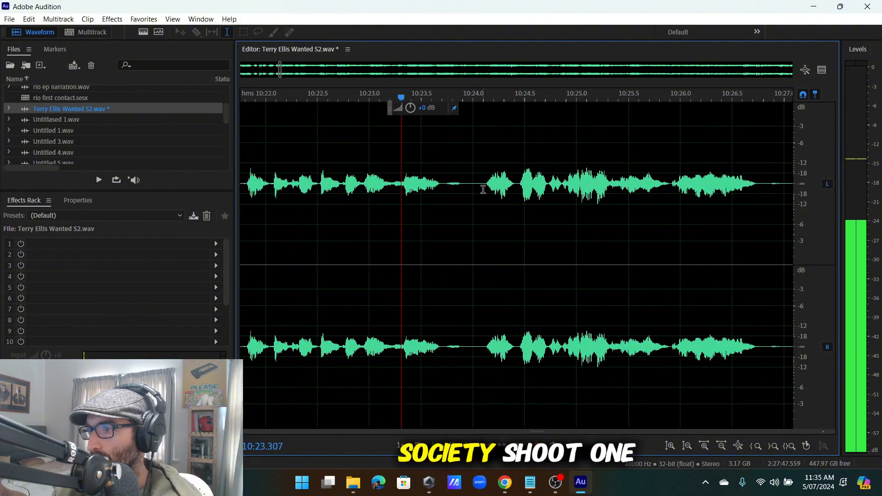
pyautogui.scroll(-2, 491, 198)
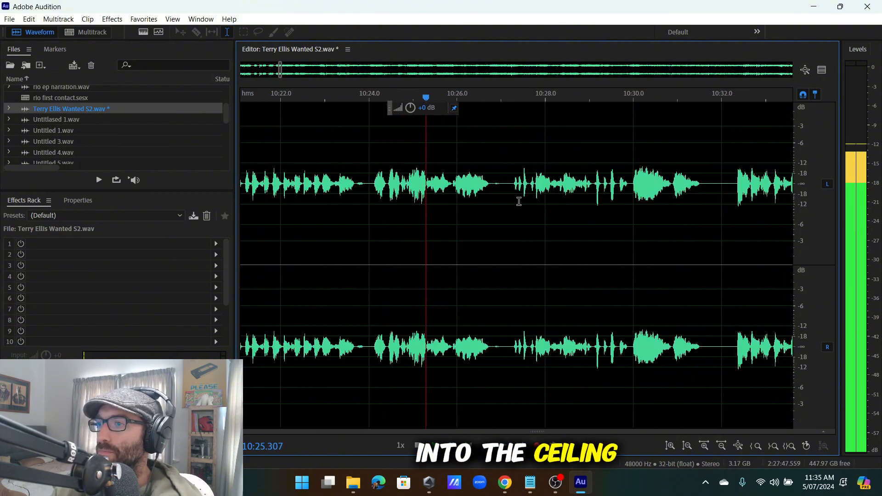
pyautogui.scroll(1, 408, 197)
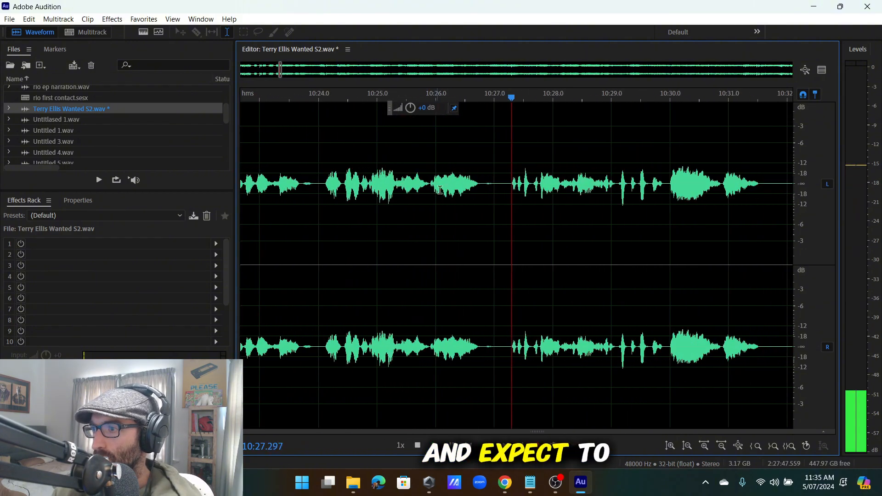
pyautogui.scroll(3, 512, 188)
pyautogui.moveTo(522, 193); pyautogui.dragTo(632, 260)
pyautogui.scroll(-3, 507, 263)
pyautogui.scroll(5, 632, 260)
pyautogui.moveTo(632, 260); pyautogui.dragTo(416, 315)
pyautogui.press('space')
# Delete the repeated phrase 10:28.5–10:31 and the leftover pause near 10:31, then replay.
pyautogui.scroll(-7, 303, 106)
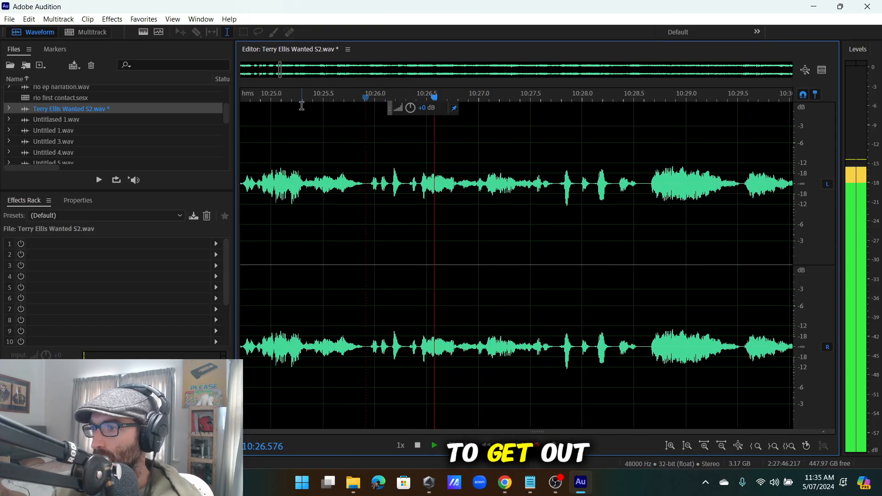
pyautogui.scroll(4, 372, 195)
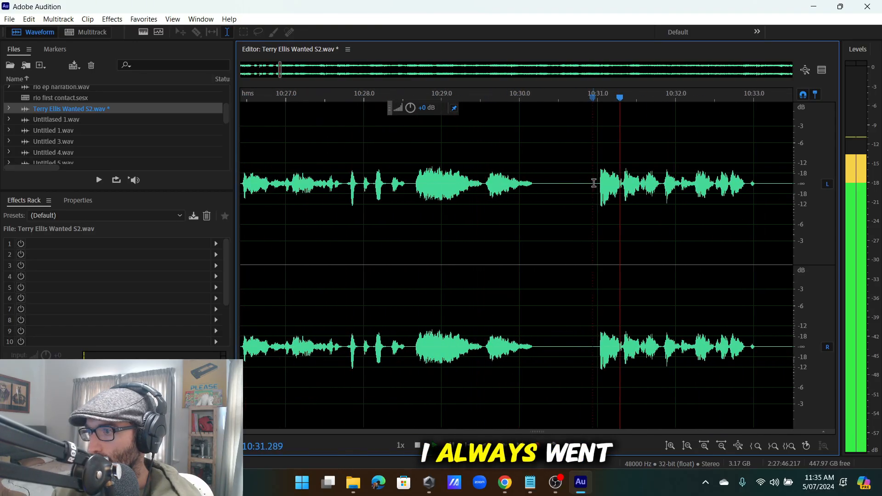
pyautogui.moveTo(598, 258); pyautogui.dragTo(412, 260)
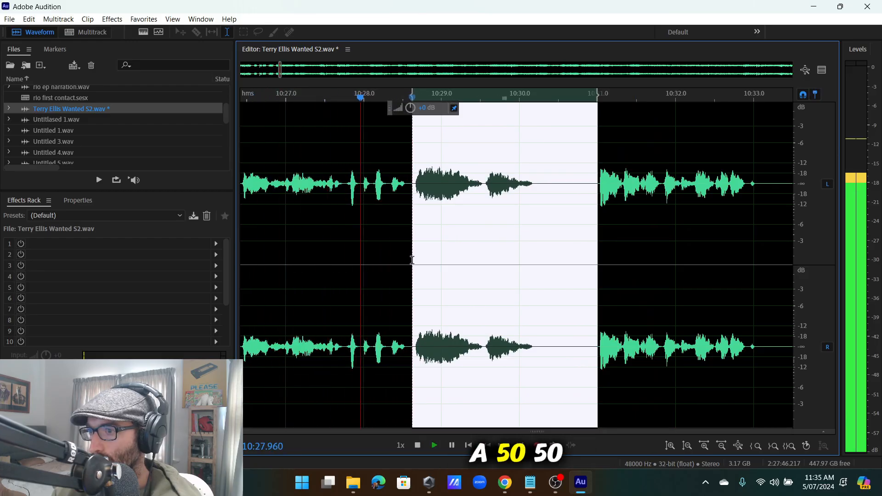
pyautogui.press('Delete')
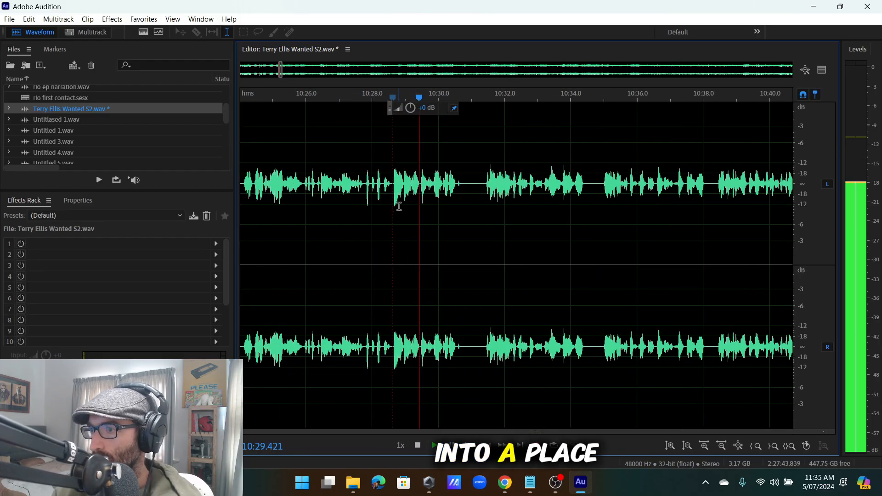
pyautogui.moveTo(512, 190); pyautogui.dragTo(473, 193)
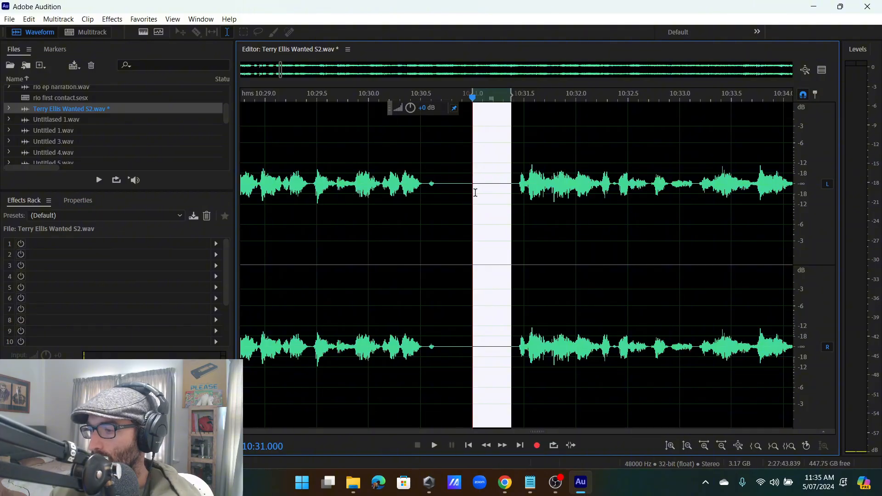
pyautogui.press('Delete')
pyautogui.press('space')
pyautogui.scroll(-6, 528, 198)
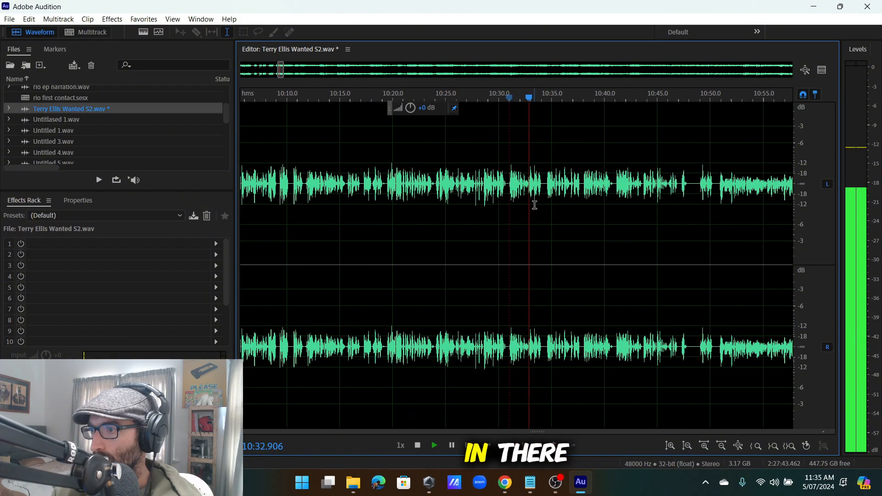
# Play from just before 10:50 and stop the playhead at the insertion point.
pyautogui.scroll(-5, 535, 202)
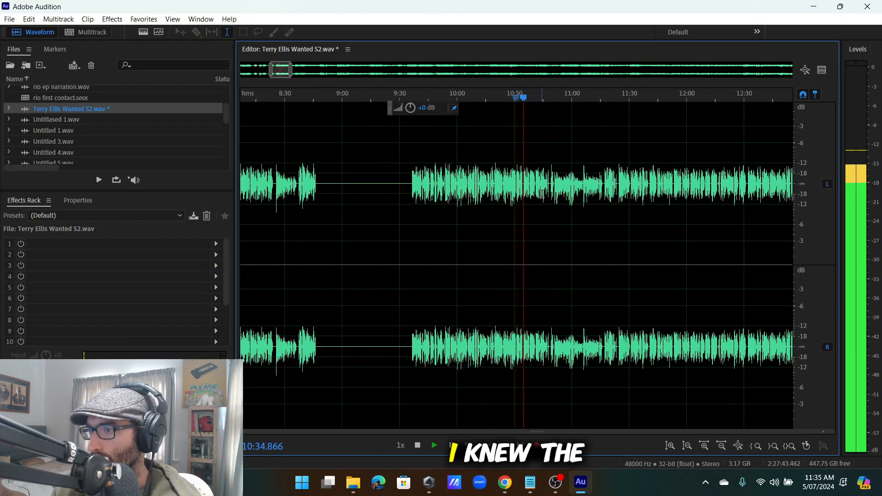
pyautogui.scroll(6, 529, 193)
pyautogui.scroll(-2, 495, 189)
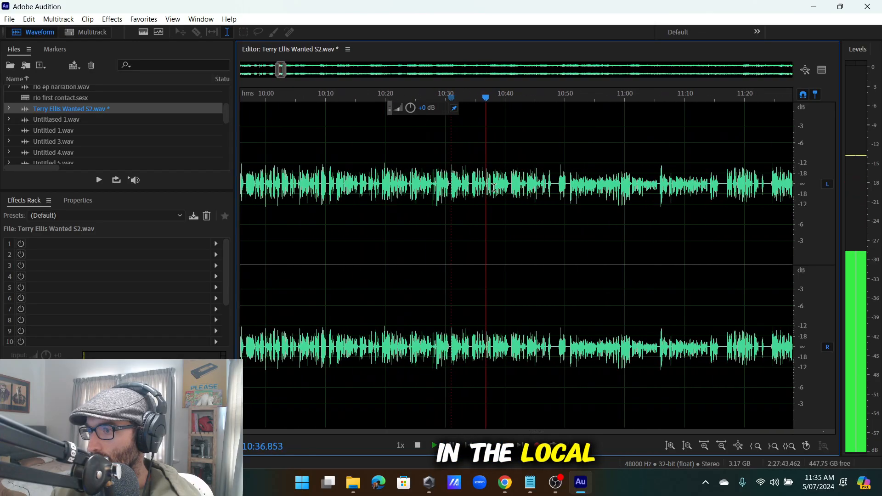
pyautogui.scroll(3, 494, 188)
pyautogui.scroll(-3, 478, 193)
pyautogui.scroll(3, 459, 200)
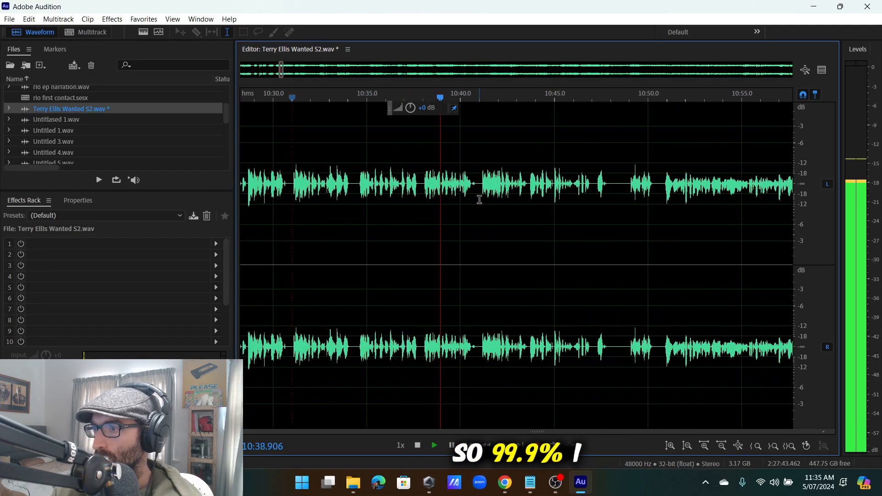
pyautogui.scroll(3, 482, 196)
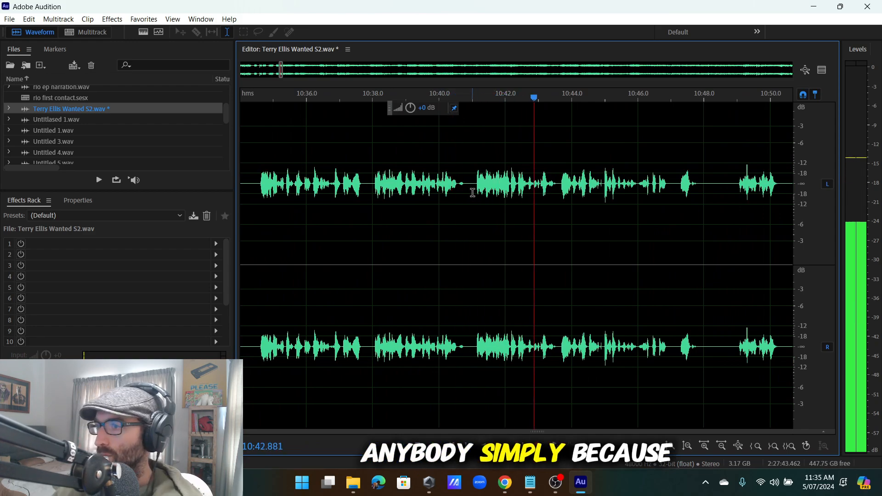
pyautogui.scroll(-2, 618, 154)
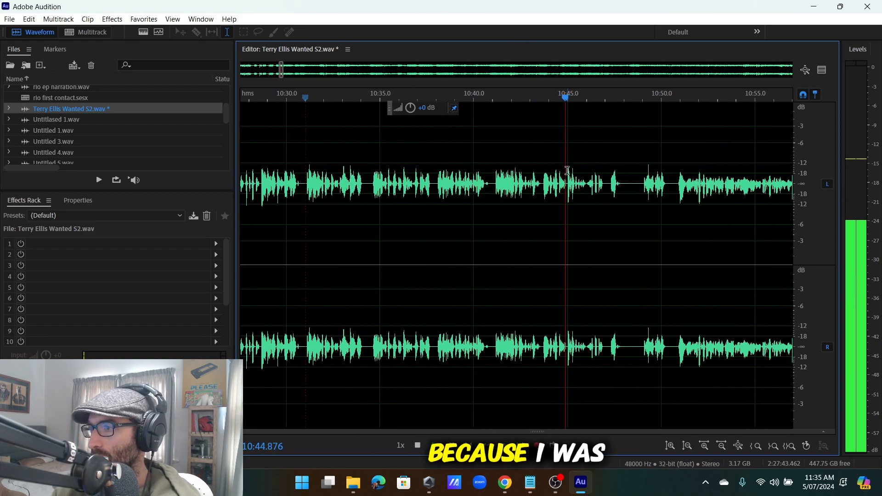
pyautogui.scroll(-2, 621, 193)
pyautogui.scroll(2, 542, 184)
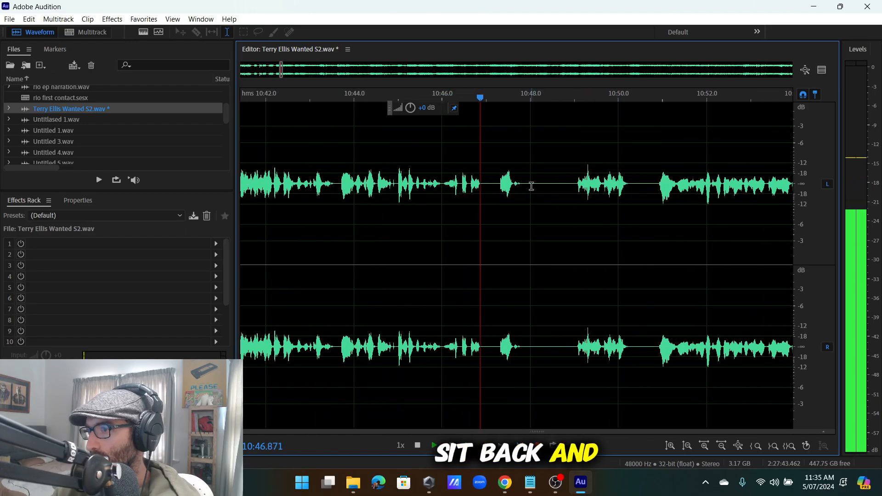
pyautogui.scroll(2, 533, 183)
pyautogui.click(548, 184)
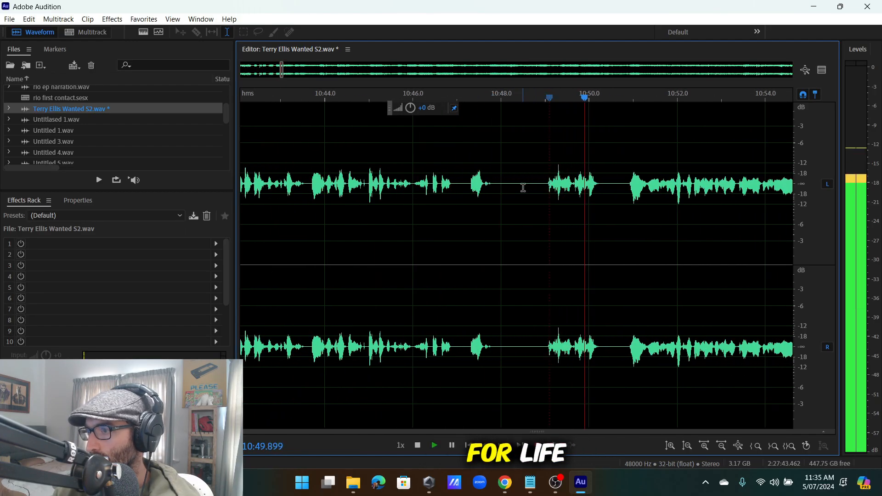
pyautogui.press('space')
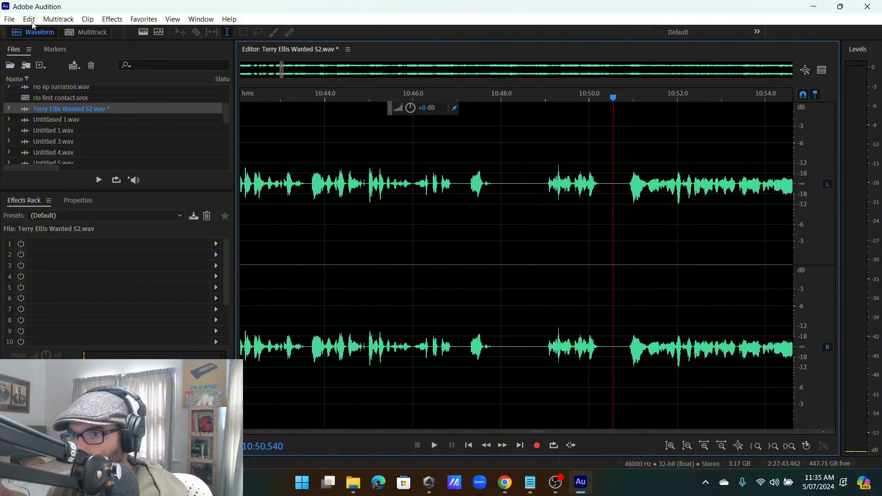
# Insert 0:50.000 of silence at the playhead via Edit > Insert > Silence.
pyautogui.click(32, 24)
pyautogui.moveTo(73, 263)
pyautogui.click(267, 294)
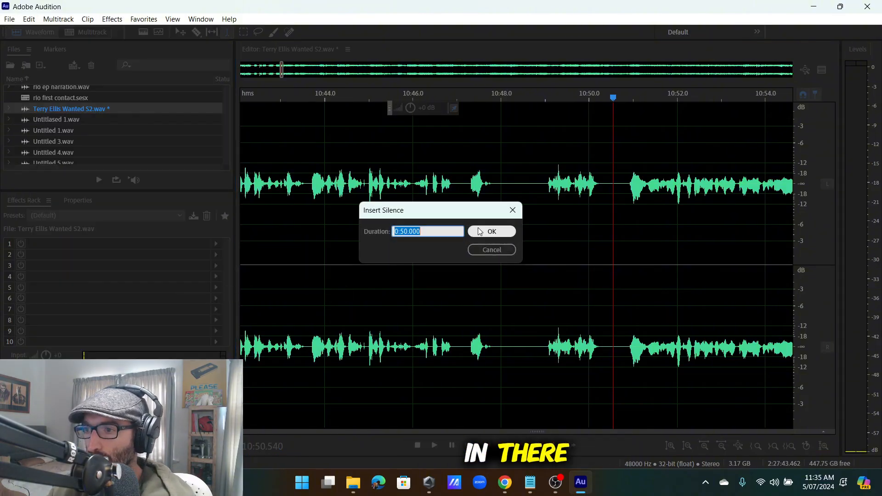
pyautogui.click(480, 232)
pyautogui.scroll(-5, 487, 234)
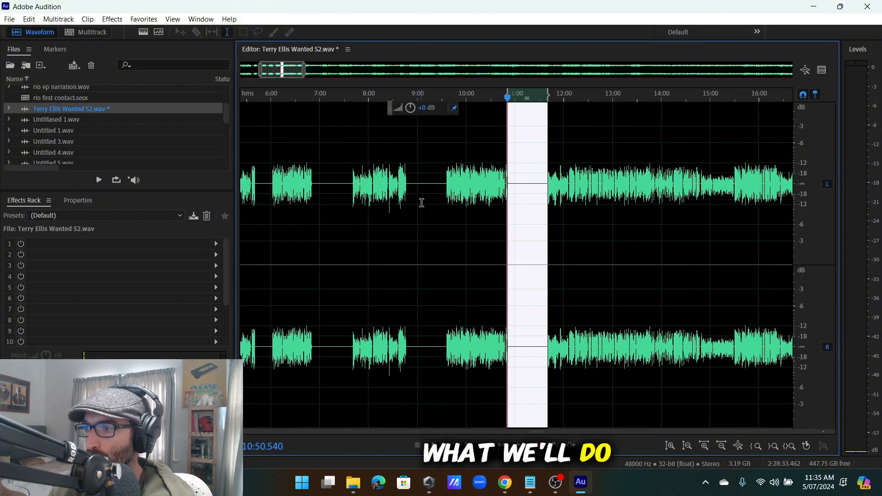
pyautogui.scroll(3, 422, 203)
pyautogui.click(439, 205)
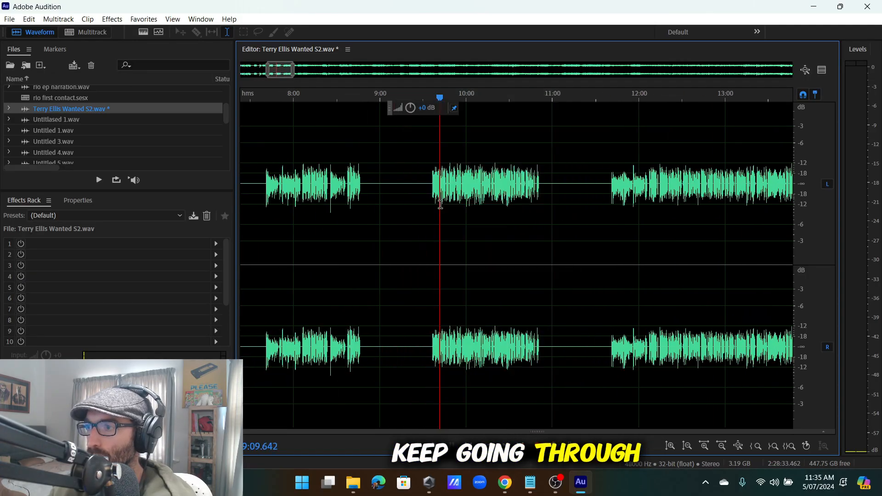
pyautogui.scroll(-6, 440, 204)
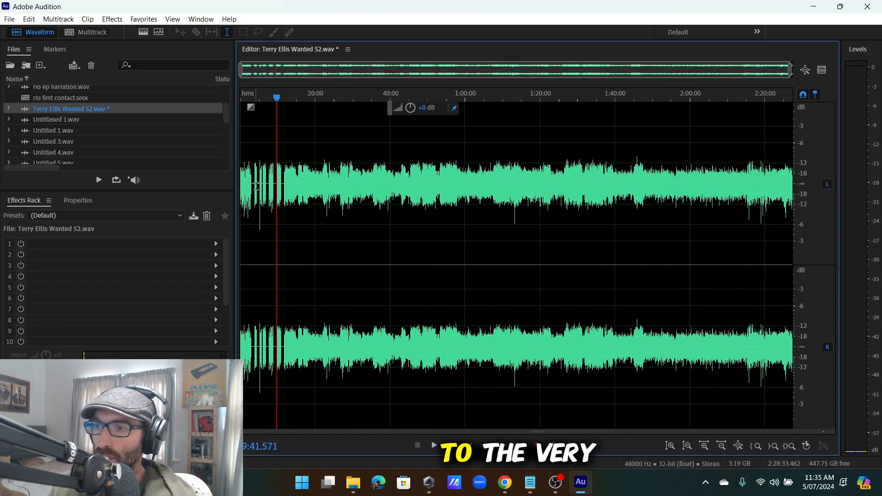
pyautogui.scroll(4, 257, 187)
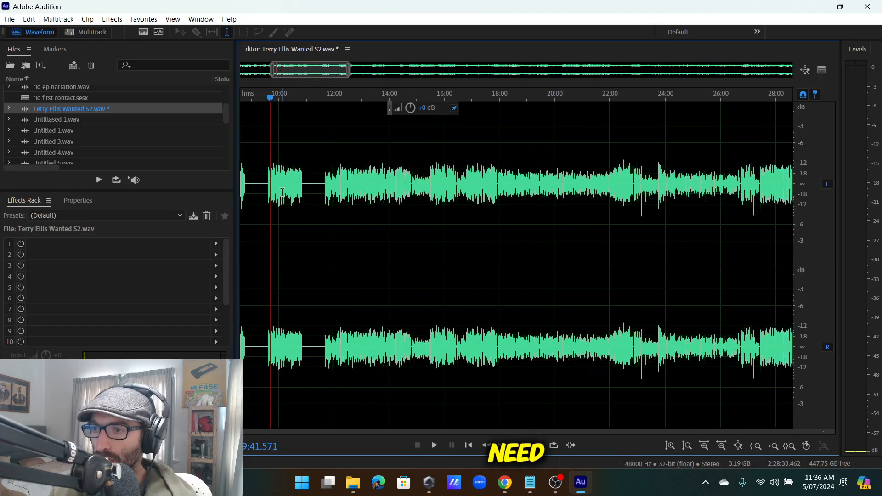
pyautogui.scroll(5, 259, 195)
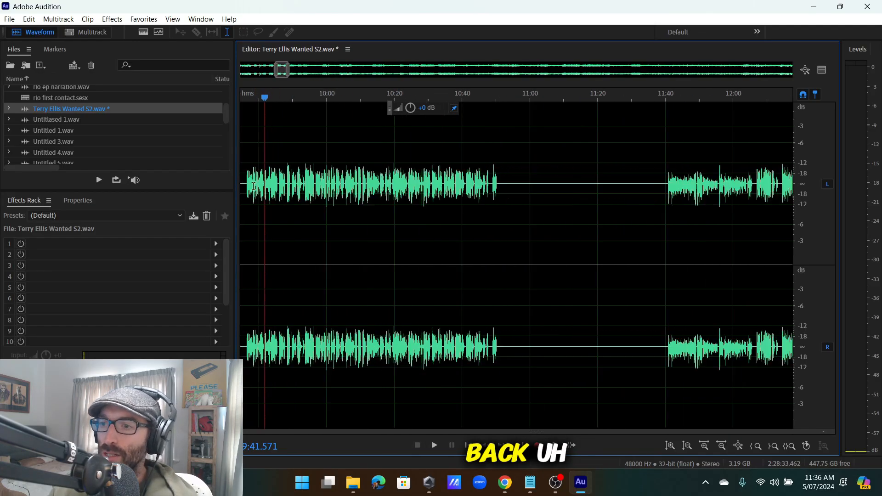
pyautogui.scroll(4, 275, 193)
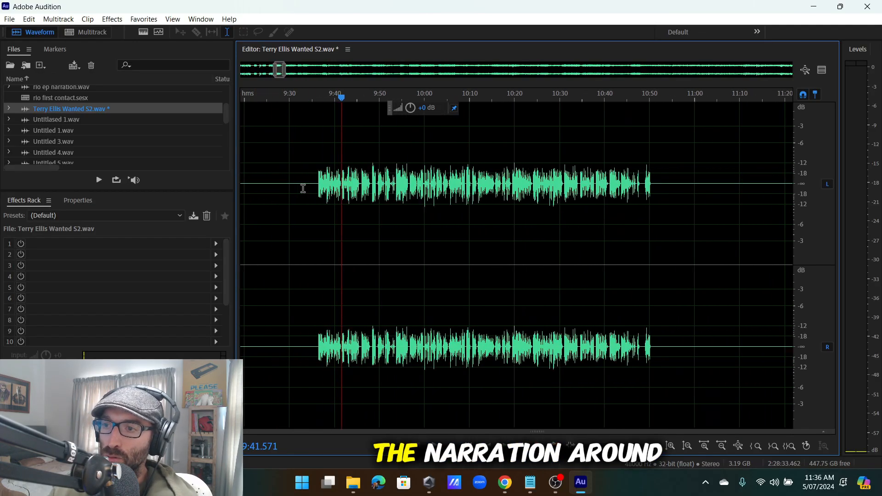
pyautogui.click(313, 186)
pyautogui.moveTo(267, 181); pyautogui.dragTo(676, 221)
pyautogui.scroll(-4, 657, 207)
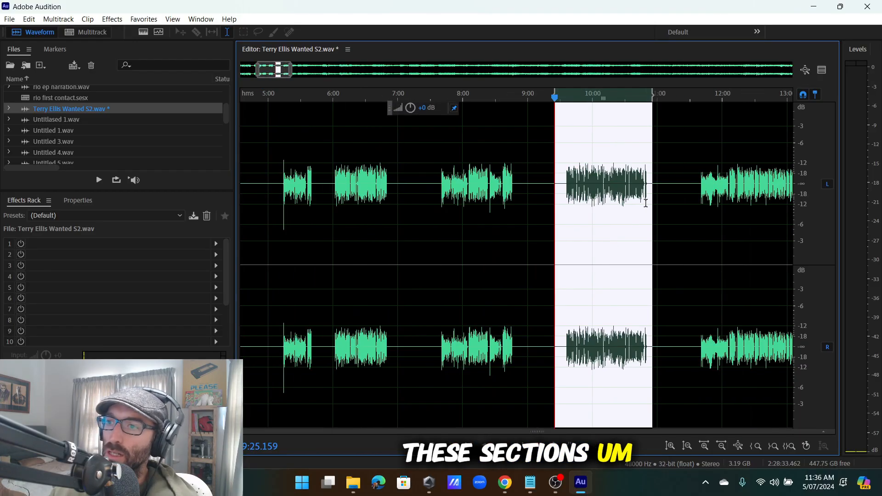
pyautogui.scroll(-5, 506, 209)
pyautogui.click(385, 211)
pyautogui.scroll(4, 318, 201)
pyautogui.click(474, 209)
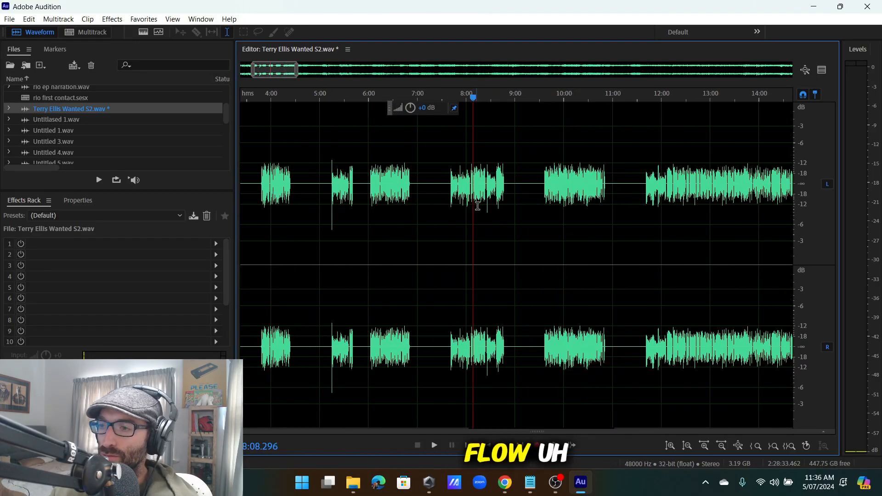
pyautogui.scroll(-4, 498, 216)
pyautogui.scroll(4, 395, 208)
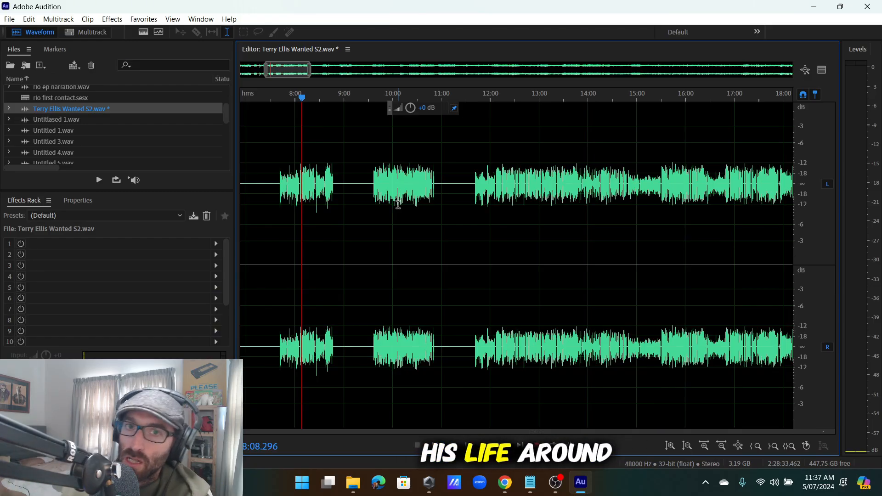
# Mark and clear the silent gap, then move the playhead to about 11:12.
pyautogui.scroll(-8, 402, 220)
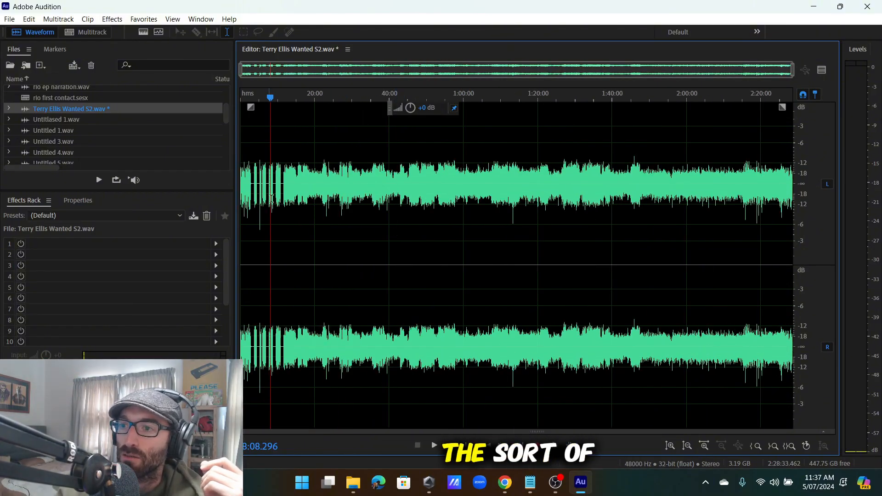
pyautogui.scroll(8, 276, 207)
pyautogui.scroll(5, 286, 211)
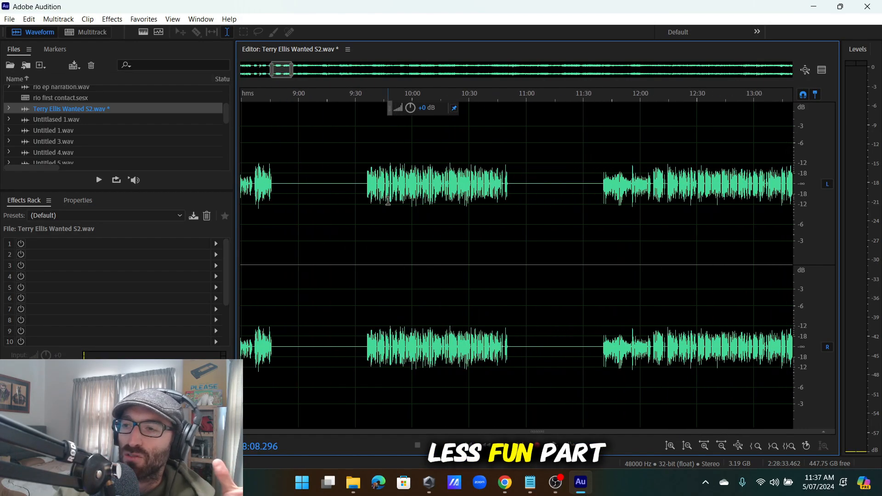
pyautogui.scroll(-3, 341, 205)
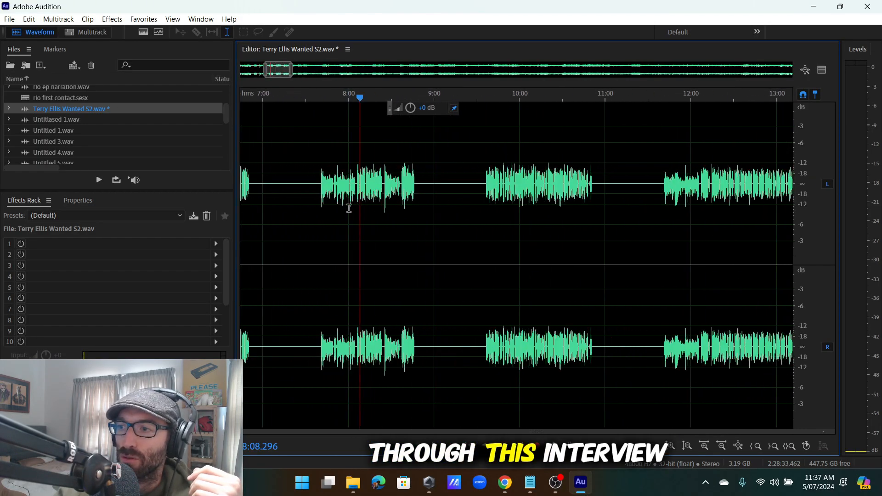
pyautogui.moveTo(435, 190); pyautogui.dragTo(479, 195)
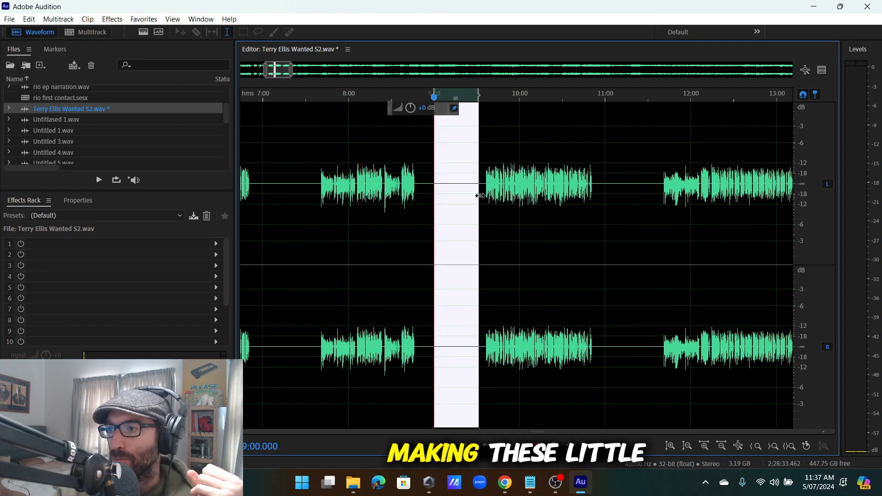
pyautogui.click(451, 202)
pyautogui.click(624, 198)
pyautogui.scroll(-8, 448, 236)
pyautogui.scroll(6, 445, 220)
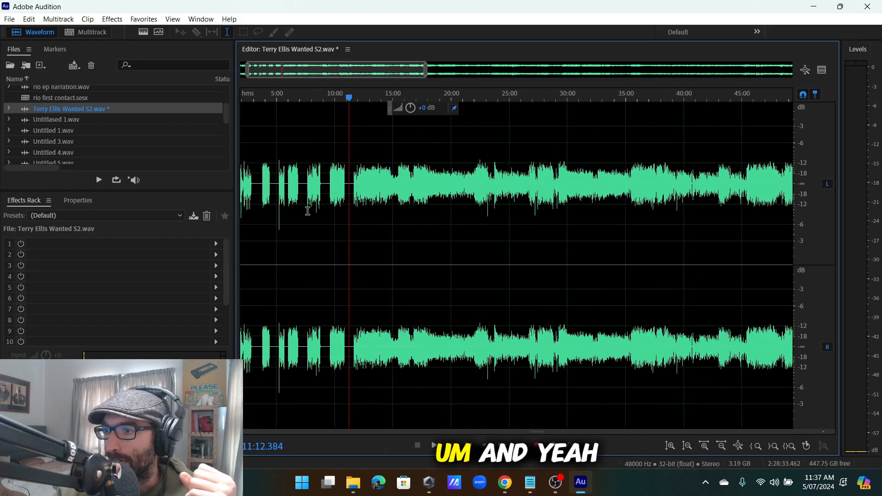
pyautogui.scroll(-4, 450, 214)
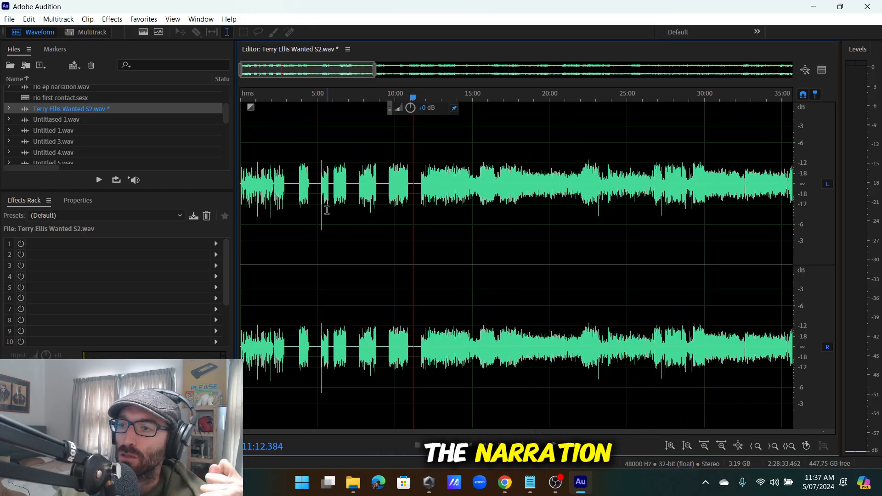
pyautogui.scroll(3, 414, 207)
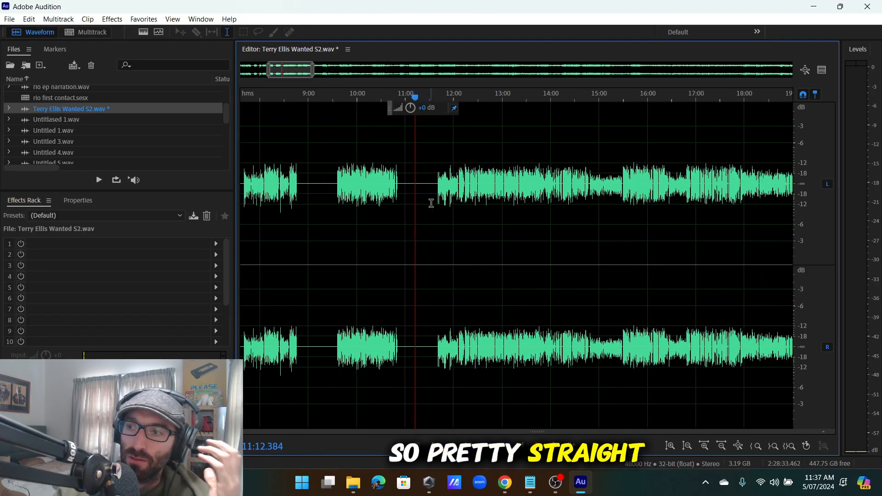
pyautogui.scroll(4, 432, 203)
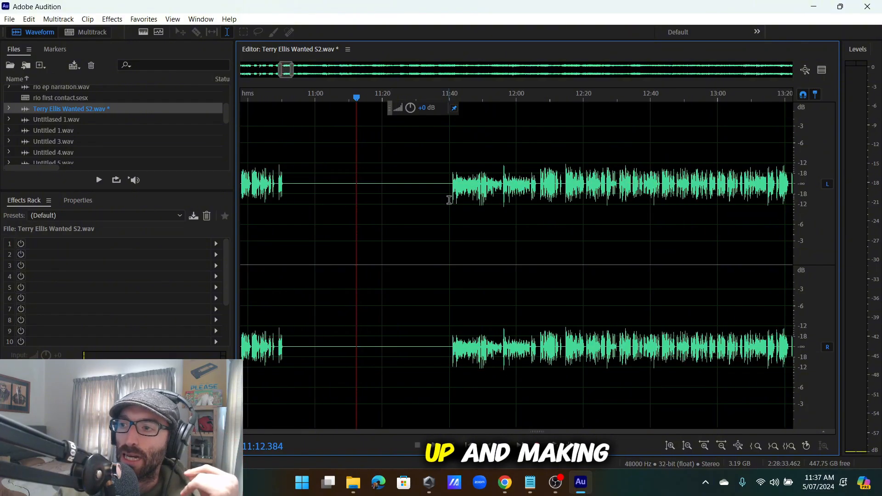
pyautogui.scroll(-4, 369, 203)
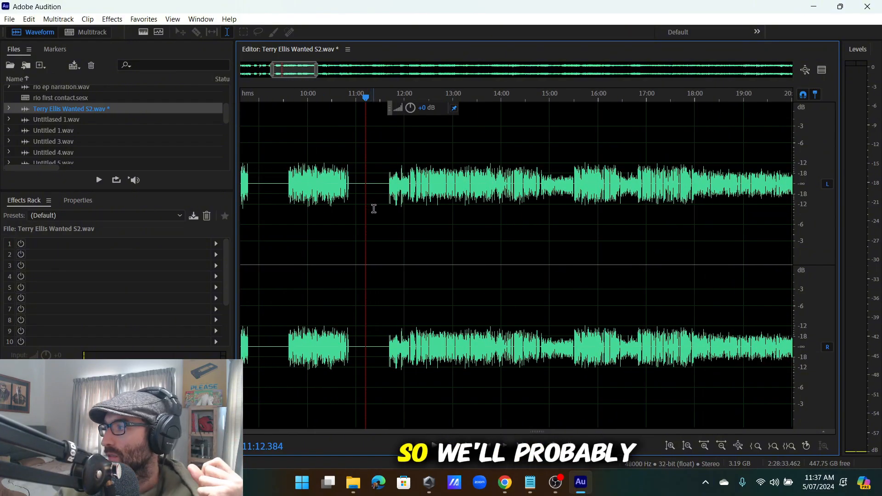
pyautogui.scroll(-2, 374, 211)
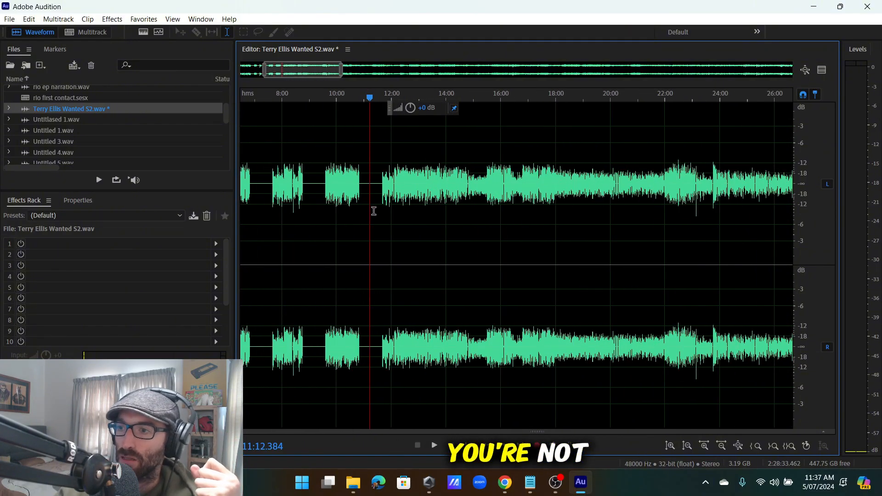
pyautogui.scroll(4, 374, 211)
pyautogui.scroll(-4, 405, 186)
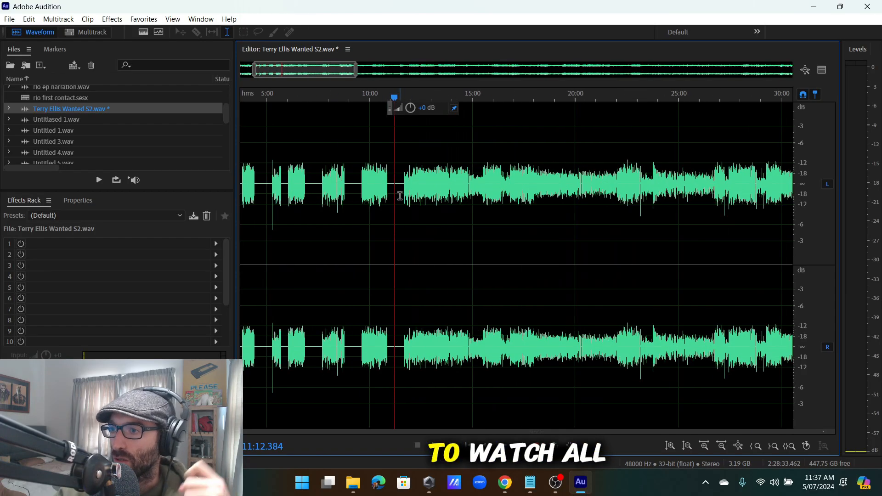
pyautogui.scroll(-6, 338, 198)
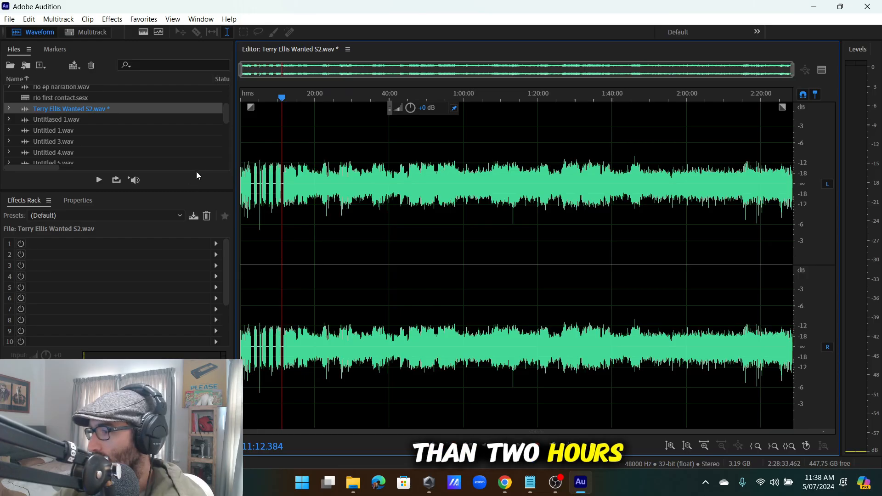
pyautogui.scroll(8, 281, 193)
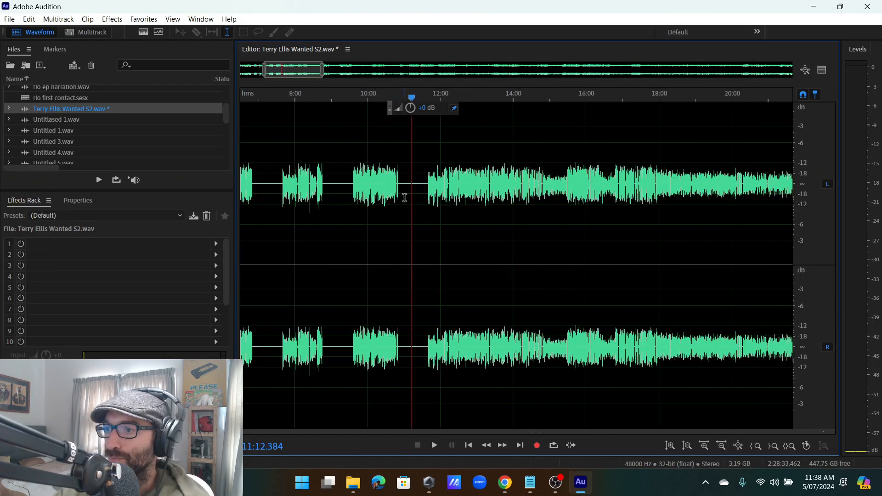
pyautogui.scroll(3, 443, 199)
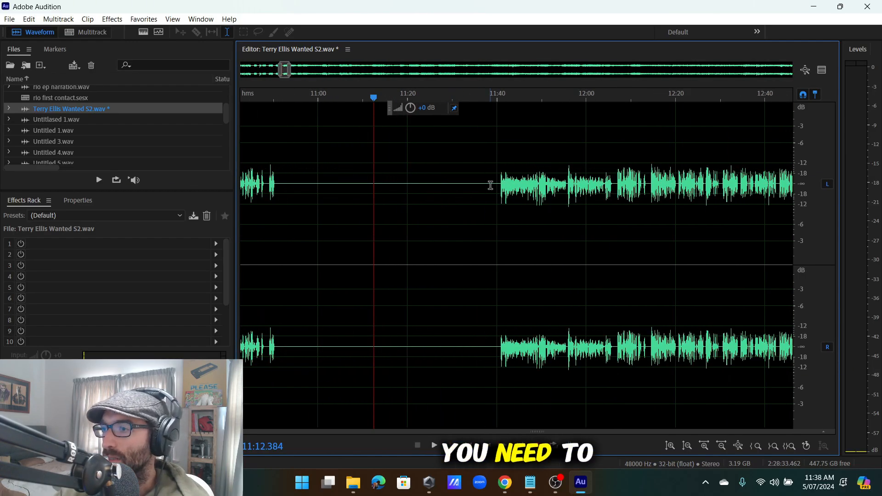
# Play the interview from where speech resumes at 11:40.
pyautogui.click(500, 202)
pyautogui.press('space')
pyautogui.scroll(7, 510, 214)
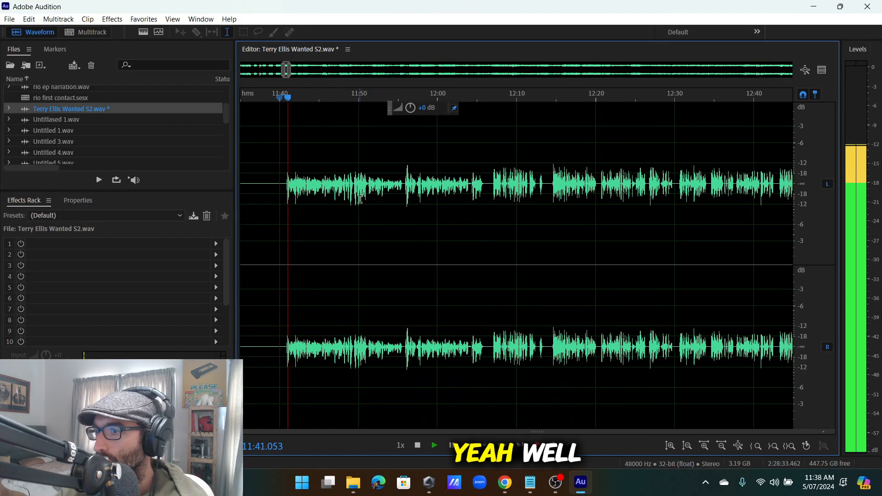
pyautogui.scroll(-4, 374, 199)
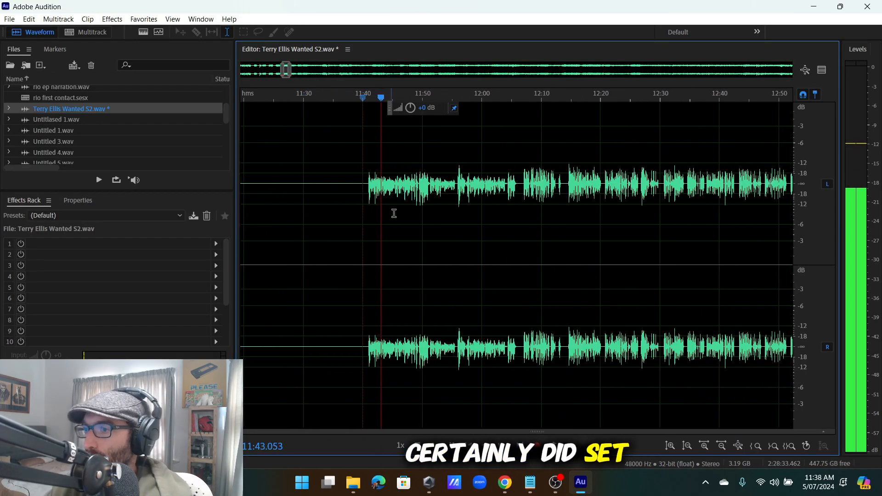
pyautogui.scroll(4, 495, 216)
# Play from about 12:07 through 12:09, then stop playback.
pyautogui.click(406, 200)
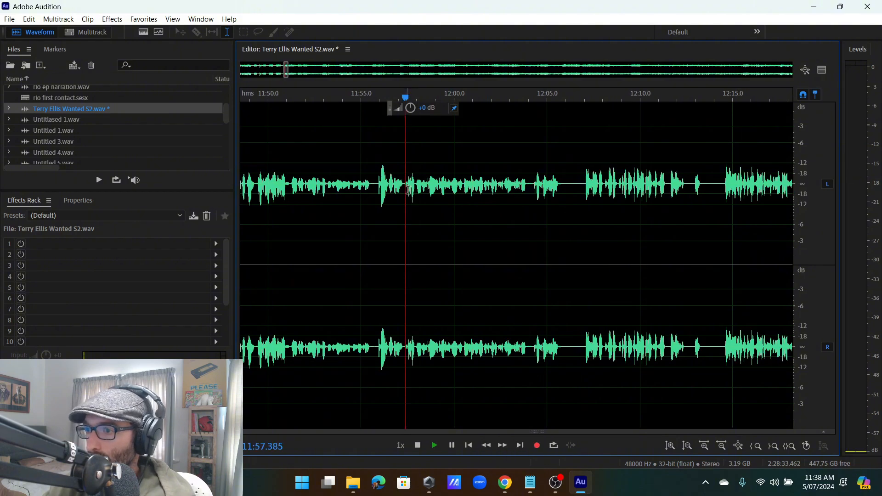
pyautogui.scroll(-2, 451, 198)
pyautogui.click(525, 208)
pyautogui.press('space')
pyautogui.scroll(4, 538, 197)
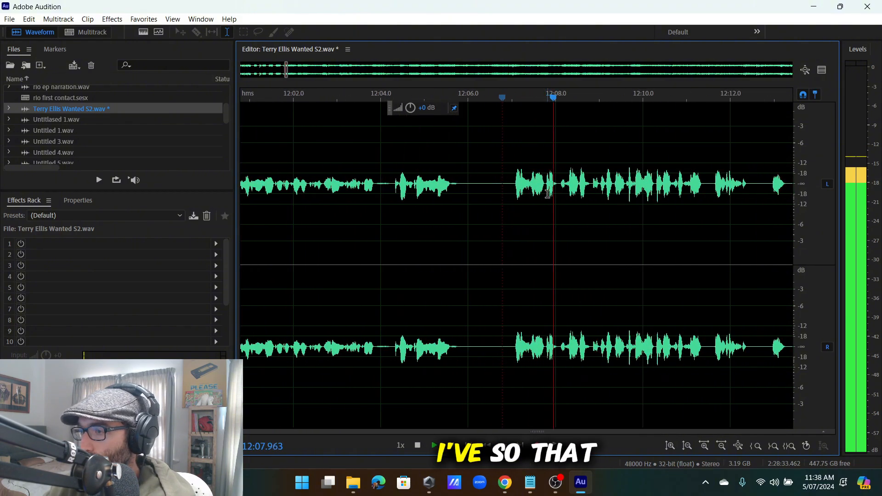
pyautogui.scroll(-4, 554, 188)
pyautogui.scroll(5, 427, 185)
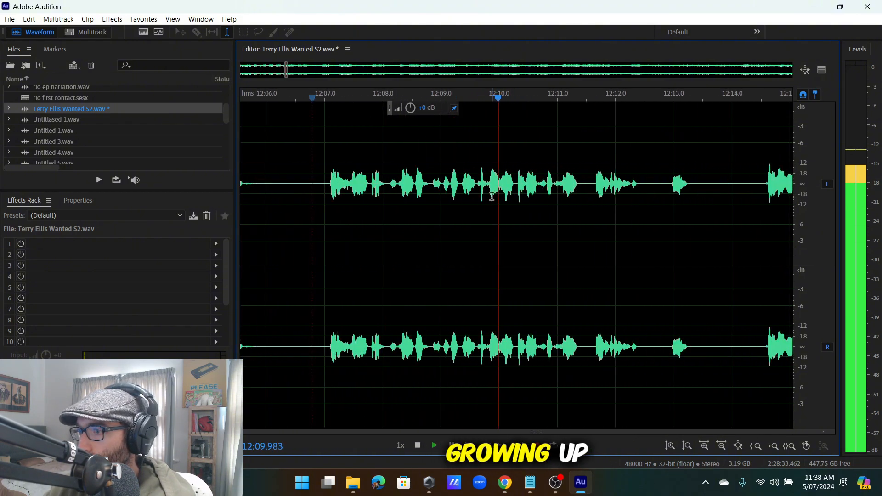
pyautogui.click(426, 185)
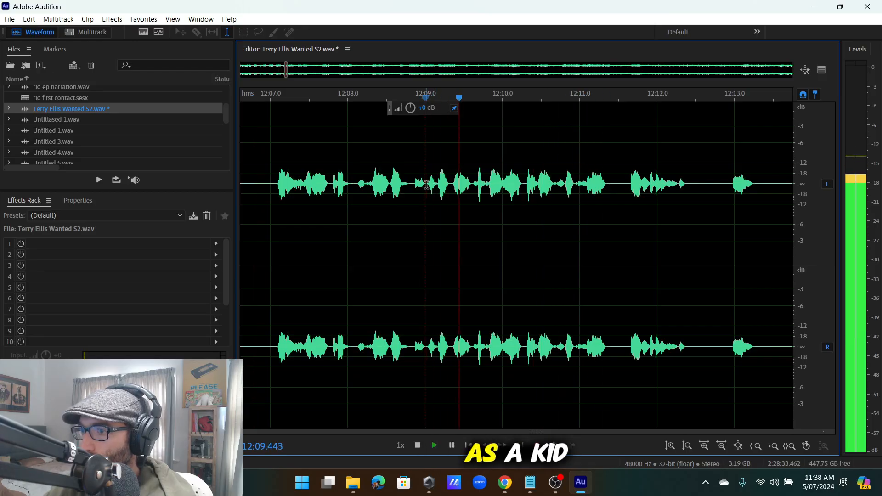
pyautogui.click(438, 184)
pyautogui.press('space')
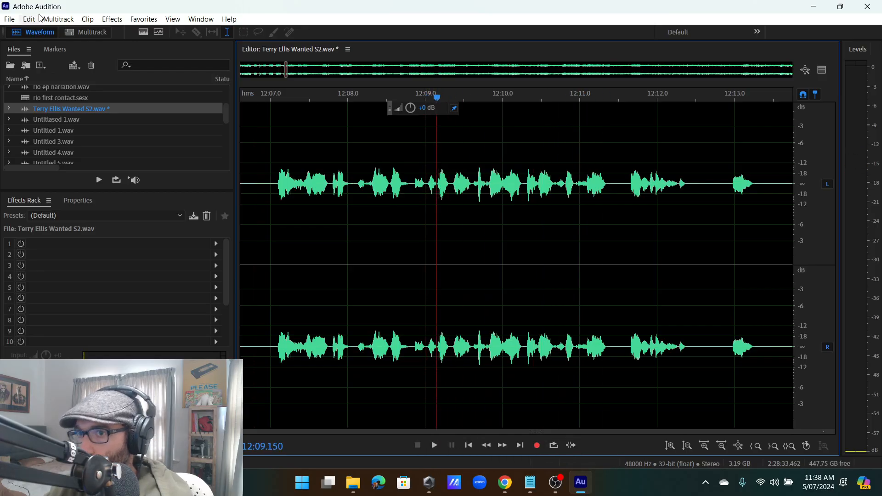
# Insert 50 seconds of silence at 12:09 via Edit > Insert > Silence.
pyautogui.click(29, 19)
pyautogui.moveTo(53, 268)
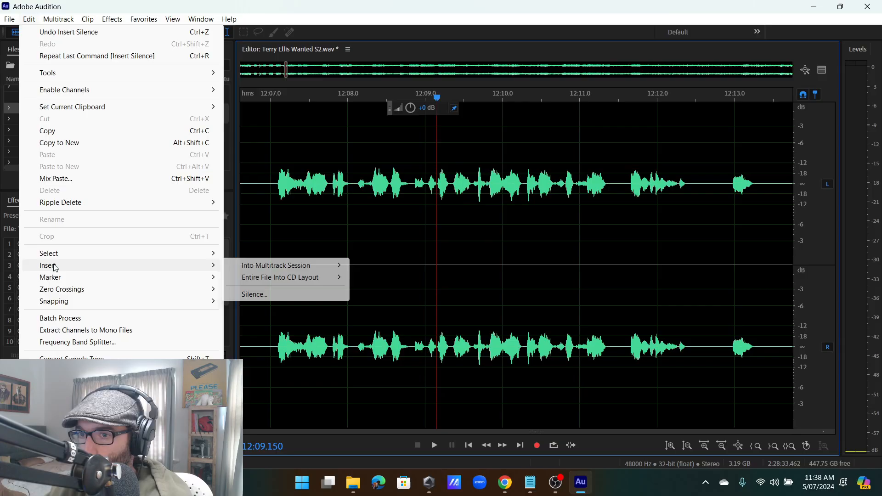
pyautogui.click(250, 294)
pyautogui.click(492, 233)
pyautogui.scroll(-9, 483, 228)
pyautogui.scroll(-6, 477, 205)
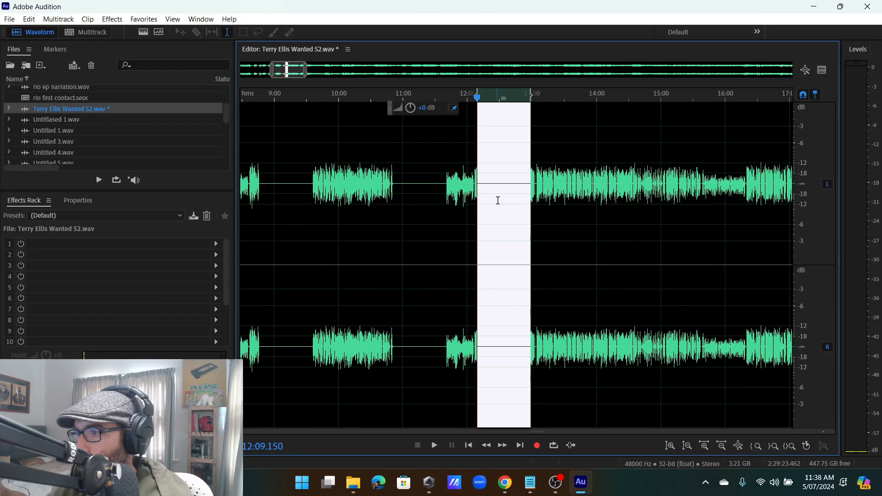
pyautogui.scroll(5, 519, 199)
# Play from near 13:00 and select the short pause near 13:04.
pyautogui.click(572, 189)
pyautogui.press('space')
pyautogui.scroll(6, 460, 188)
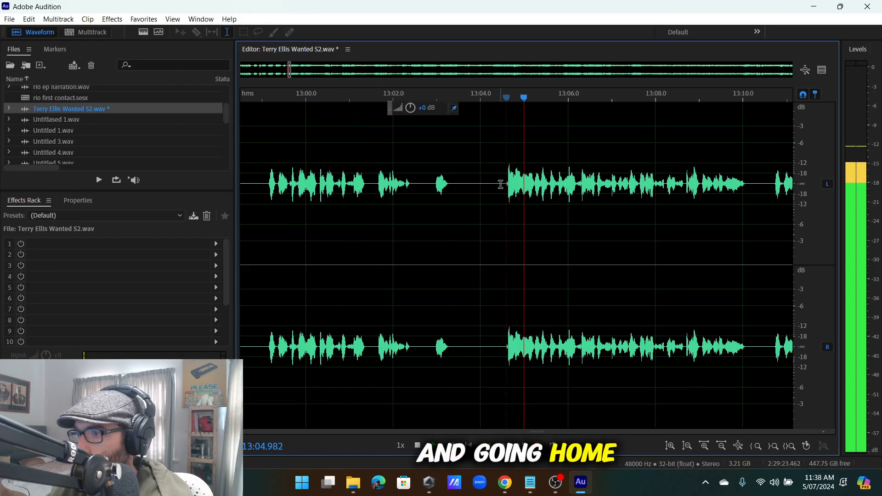
pyautogui.moveTo(500, 191); pyautogui.dragTo(375, 250)
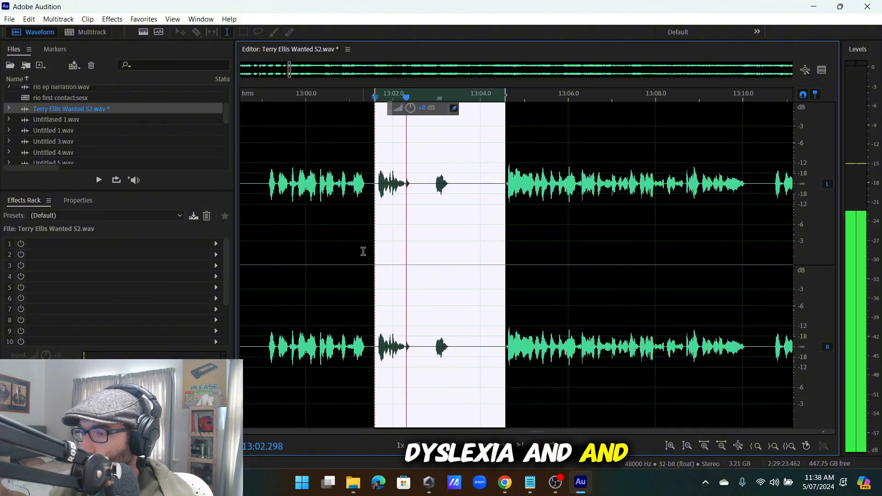
# Delete the stumble near 13:03 and replay the audio around 13:08–13:10.
pyautogui.press('Delete')
pyautogui.scroll(1, 430, 193)
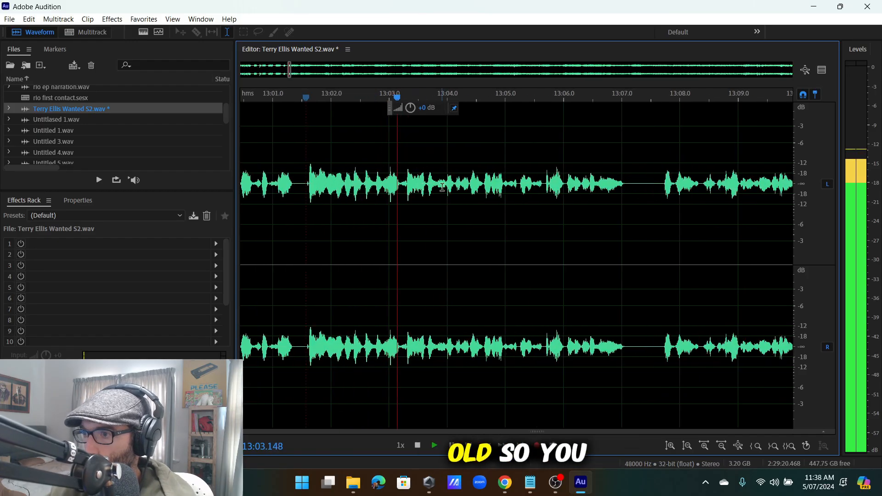
pyautogui.scroll(-2, 430, 194)
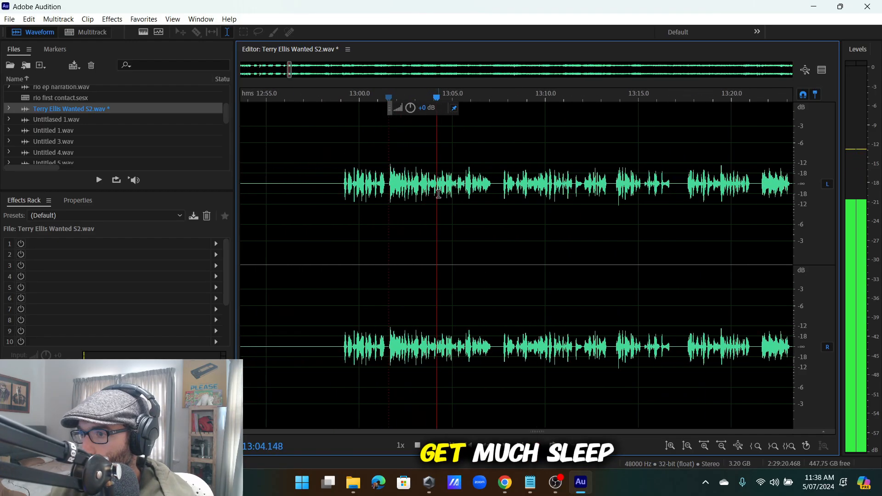
pyautogui.scroll(2, 465, 191)
pyautogui.click(492, 189)
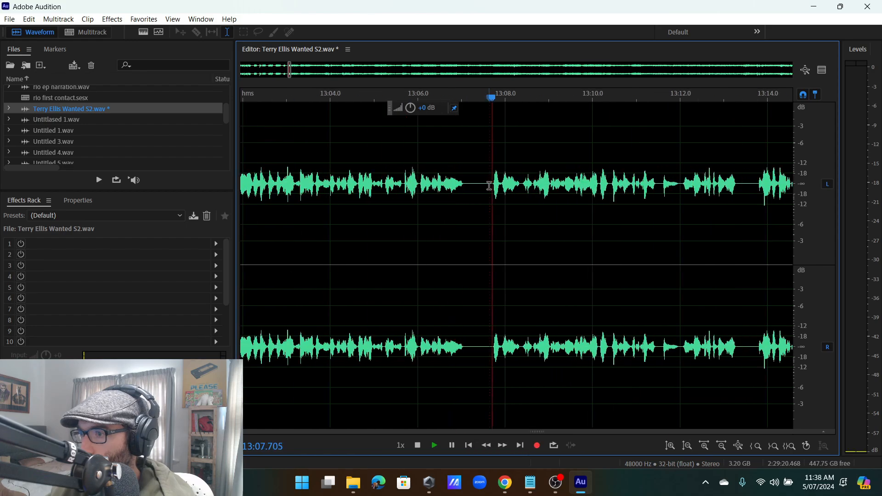
pyautogui.scroll(3, 497, 194)
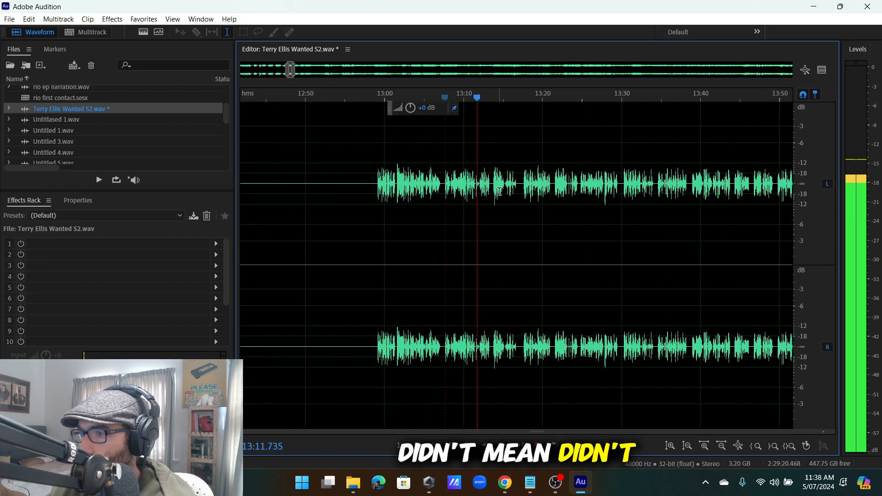
pyautogui.click(428, 191)
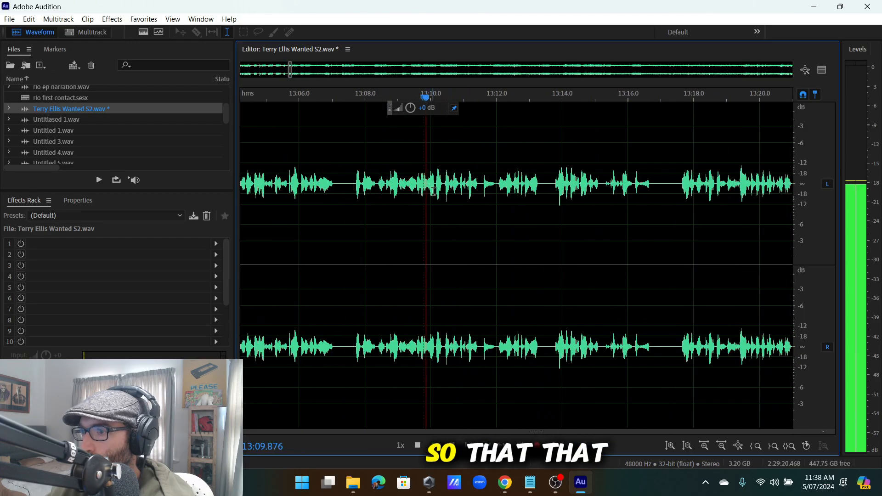
pyautogui.scroll(5, 437, 190)
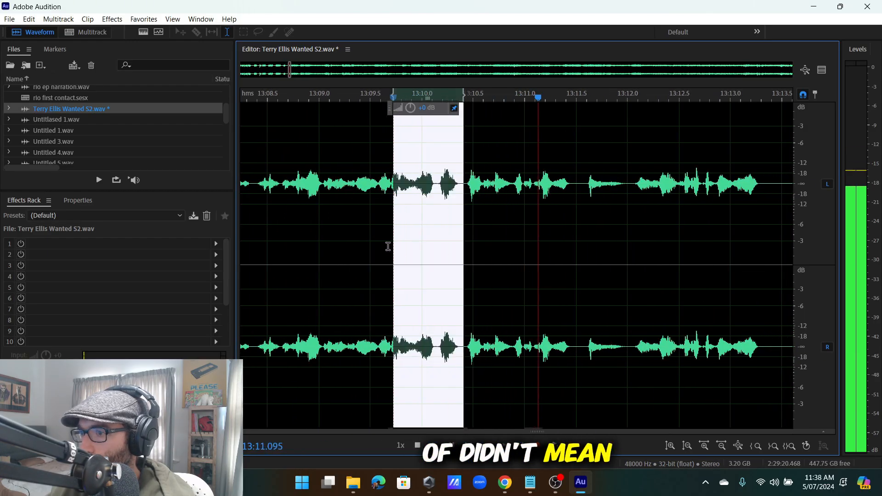
# Cut the stumble starting near 13:11.5, then replay from 13:05 to check both cuts.
pyautogui.moveTo(388, 246); pyautogui.dragTo(387, 283)
pyautogui.scroll(-4, 410, 278)
pyautogui.click(483, 209)
pyautogui.scroll(4, 483, 193)
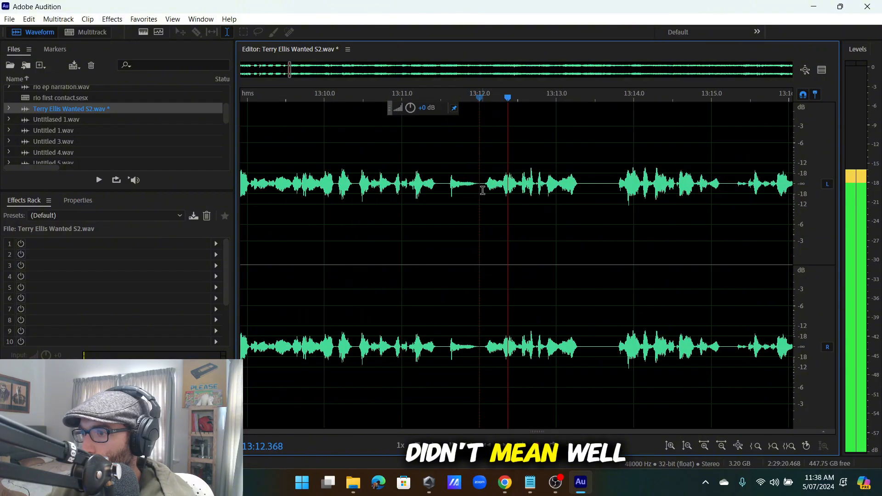
pyautogui.moveTo(480, 193); pyautogui.dragTo(432, 225)
pyautogui.scroll(4, 448, 224)
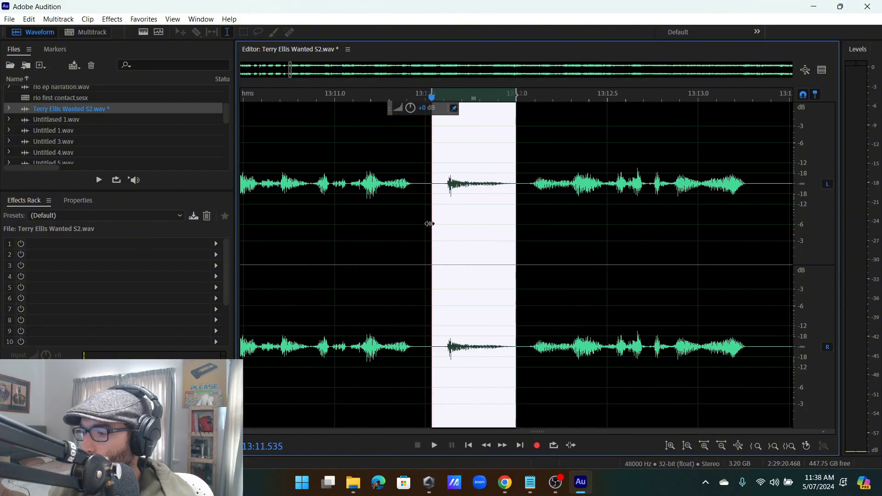
pyautogui.click(431, 222)
pyautogui.press('space')
pyautogui.scroll(-8, 431, 220)
pyautogui.click(382, 189)
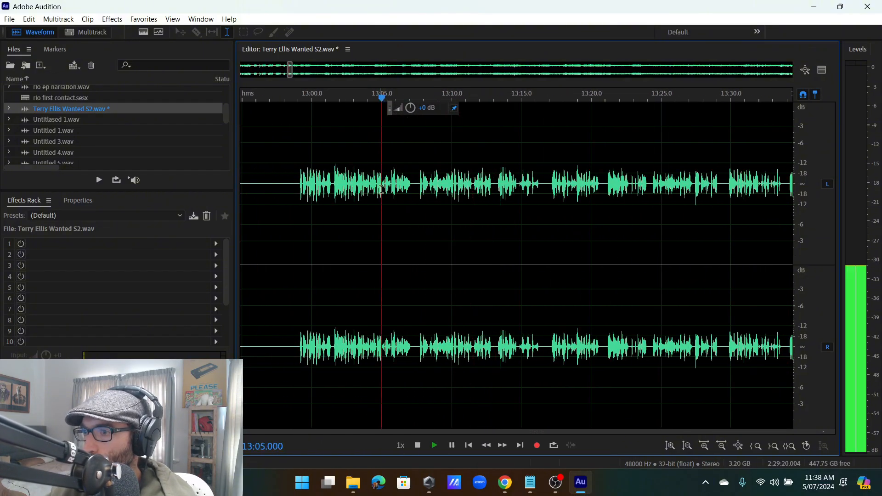
pyautogui.scroll(3, 432, 189)
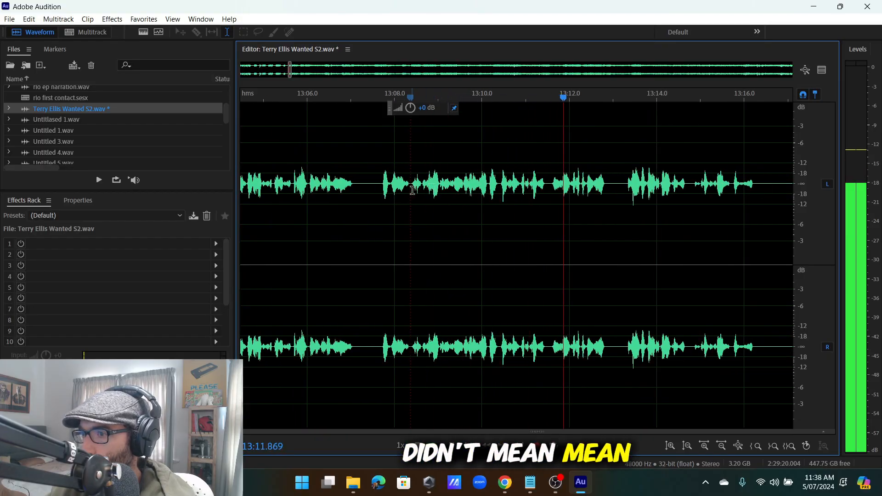
# Cut the repeated phrase around 13:21–13:25 from the interview waveform.
pyautogui.scroll(-3, 413, 191)
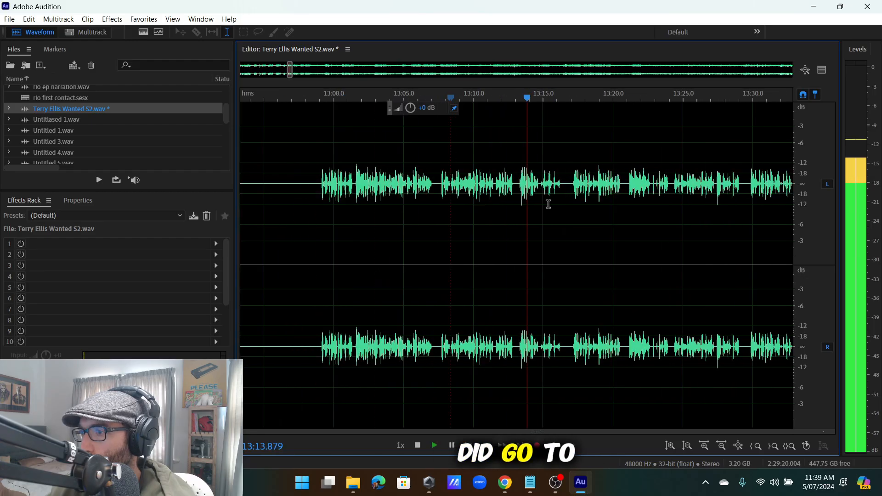
pyautogui.scroll(4, 556, 193)
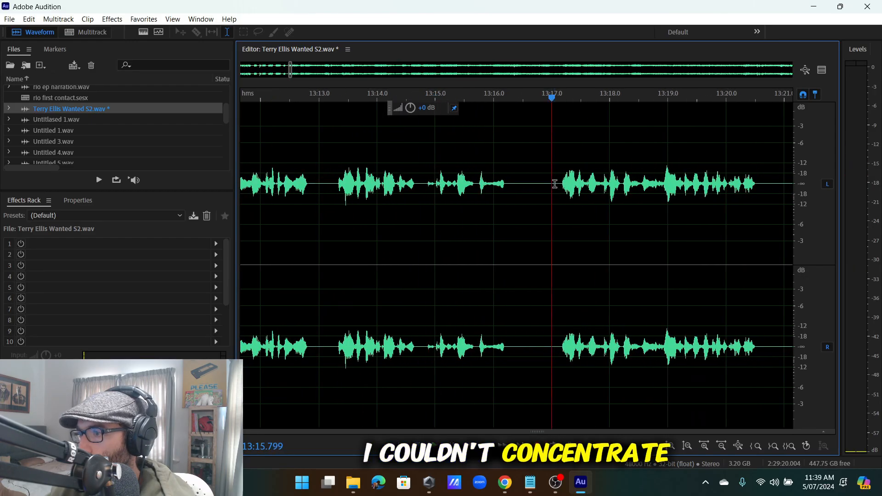
pyautogui.scroll(3, 611, 197)
pyautogui.scroll(-4, 483, 190)
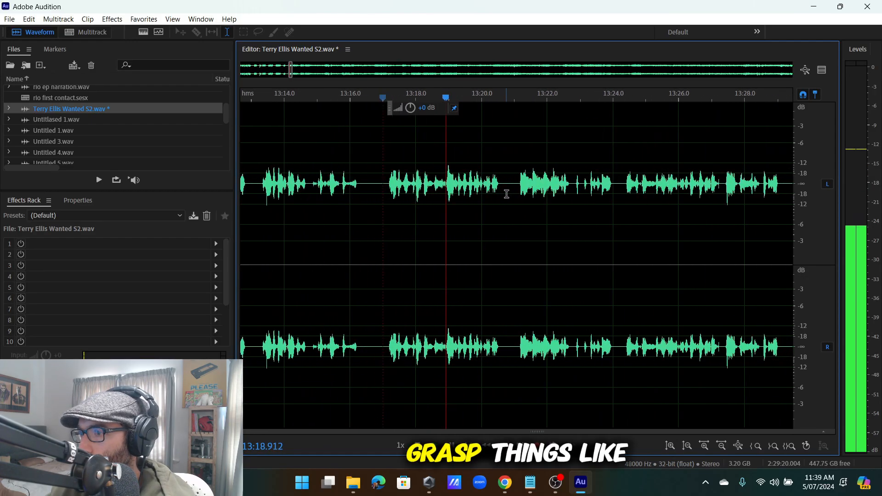
pyautogui.scroll(2, 507, 194)
pyautogui.scroll(-2, 507, 181)
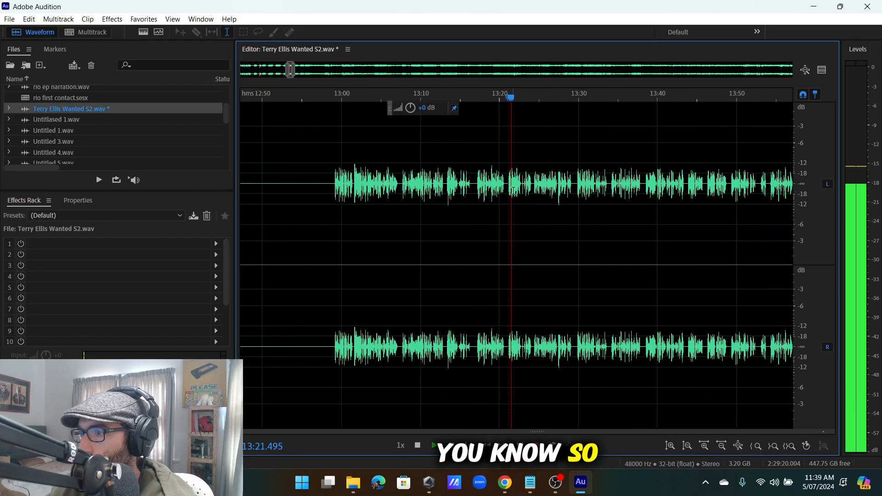
pyautogui.scroll(2, 414, 196)
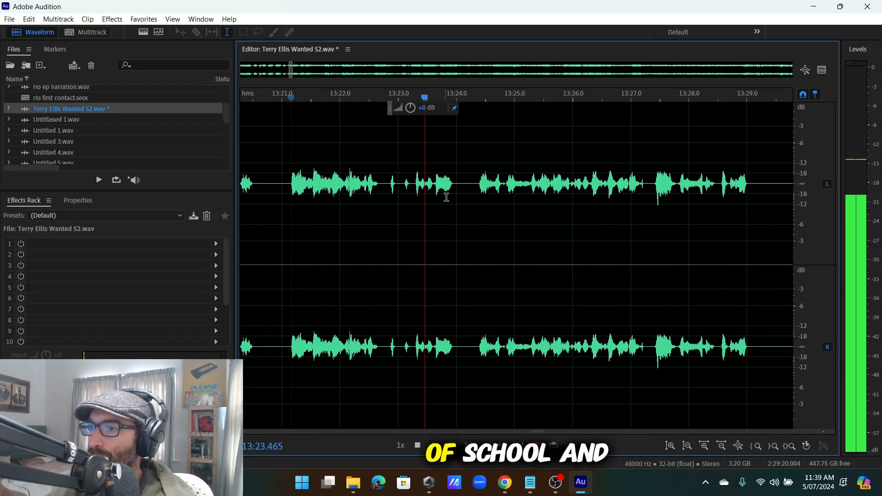
pyautogui.scroll(-2, 487, 202)
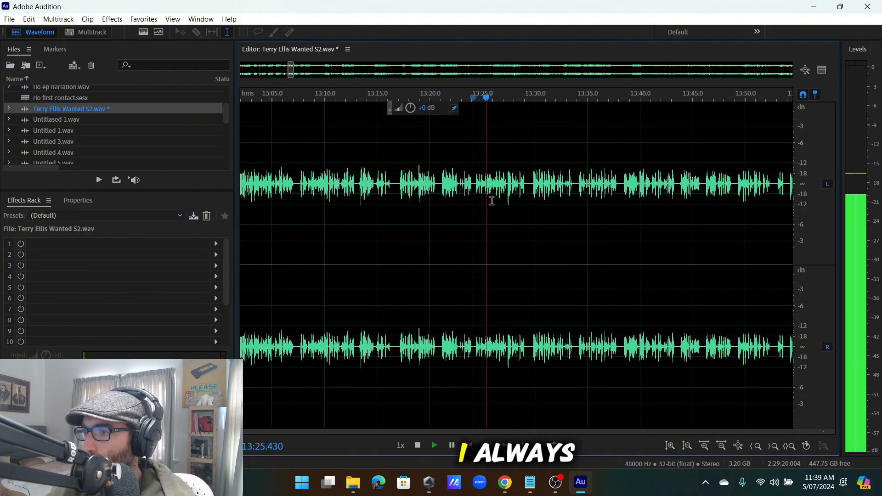
pyautogui.hscroll(2, 495, 199)
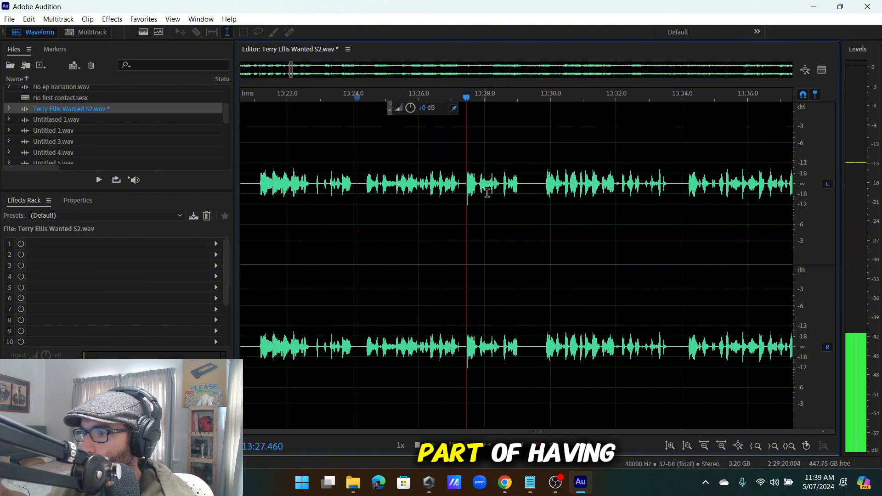
pyautogui.scroll(-1, 516, 192)
pyautogui.scroll(-1, 501, 196)
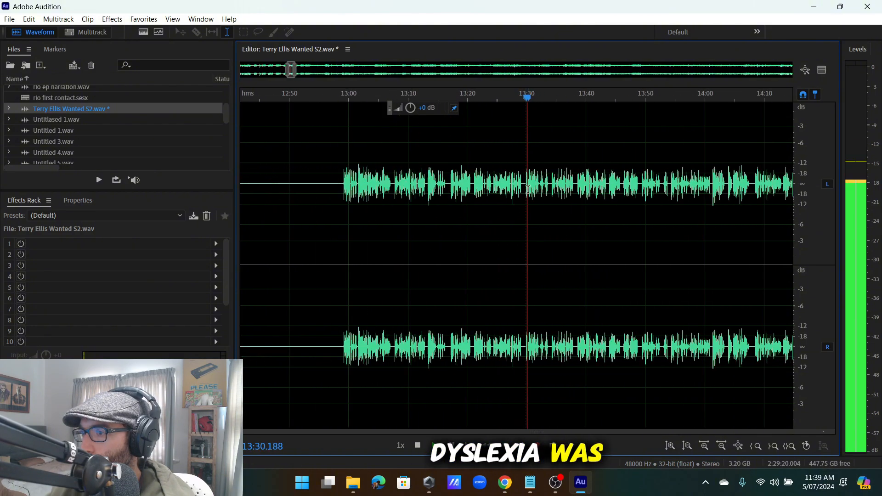
pyautogui.hscroll(-2, 490, 193)
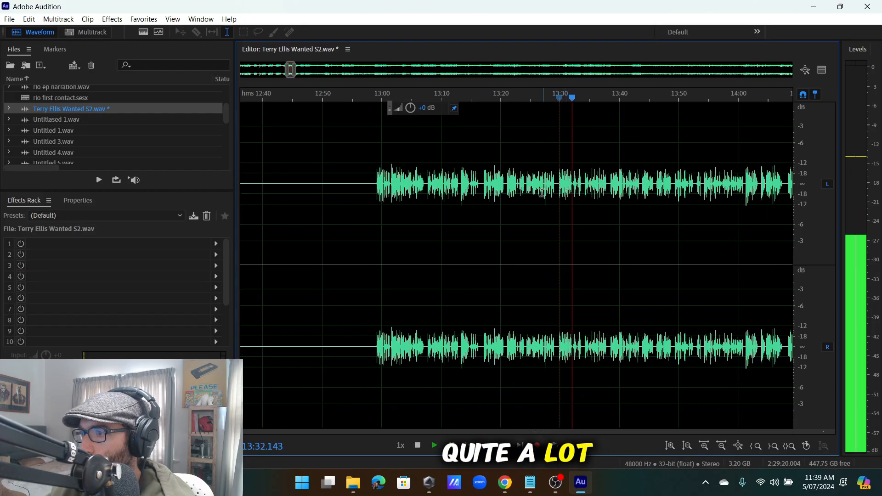
pyautogui.click(529, 197)
pyautogui.scroll(3, 542, 198)
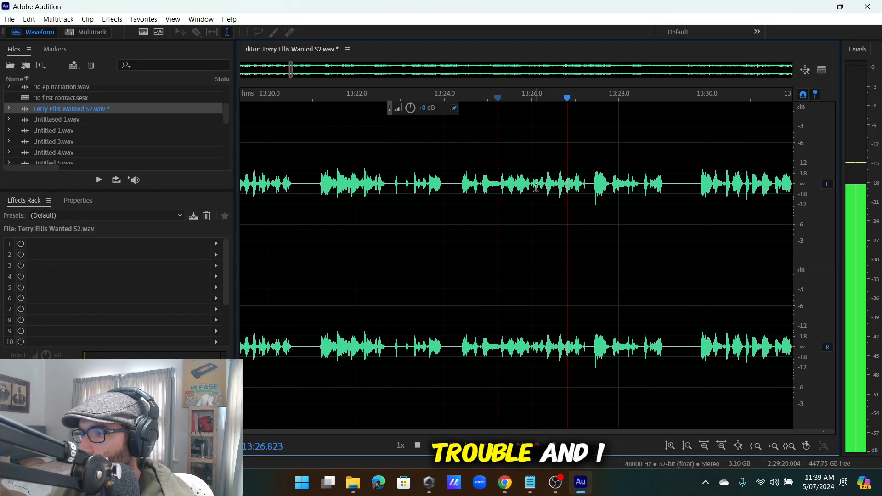
pyautogui.scroll(3, 501, 185)
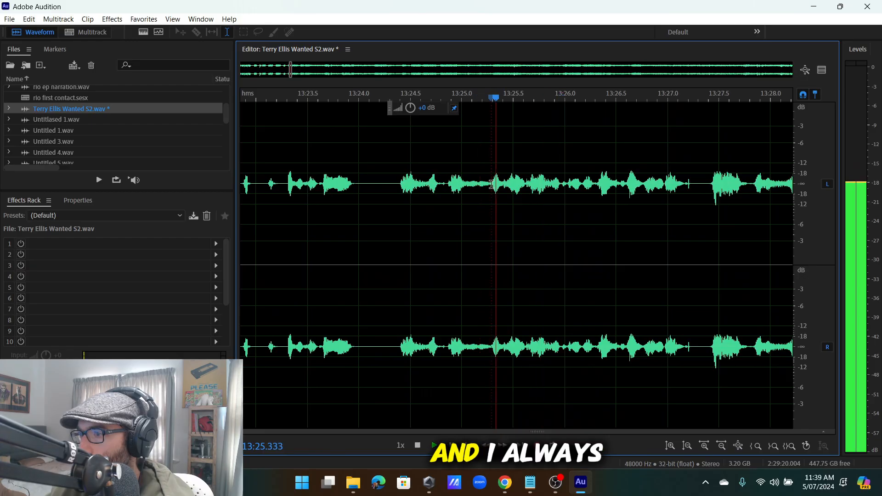
pyautogui.moveTo(491, 184); pyautogui.dragTo(444, 273)
pyautogui.scroll(-5, 322, 256)
pyautogui.scroll(4, 602, 258)
pyautogui.press('space')
pyautogui.press('Delete')
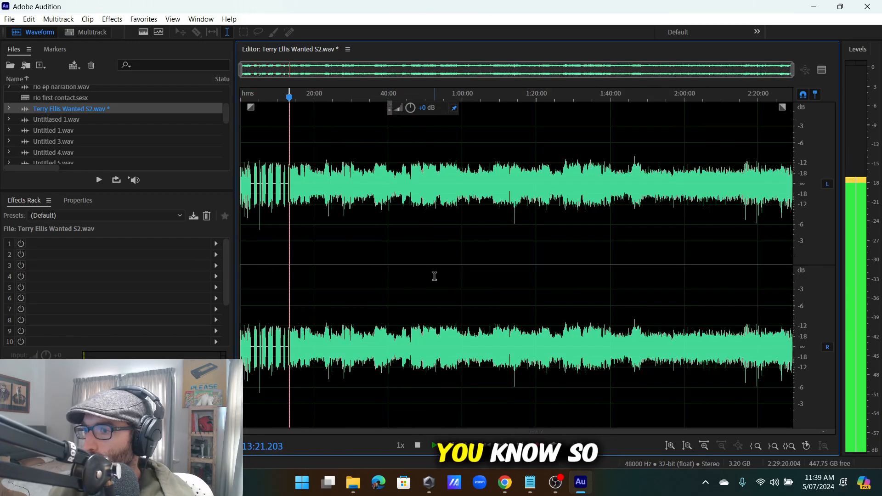
pyautogui.scroll(7, 328, 191)
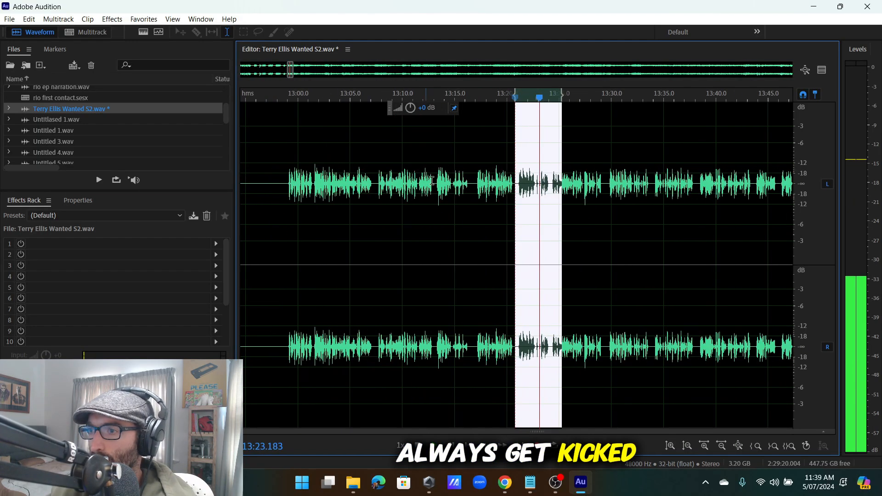
pyautogui.press('Delete')
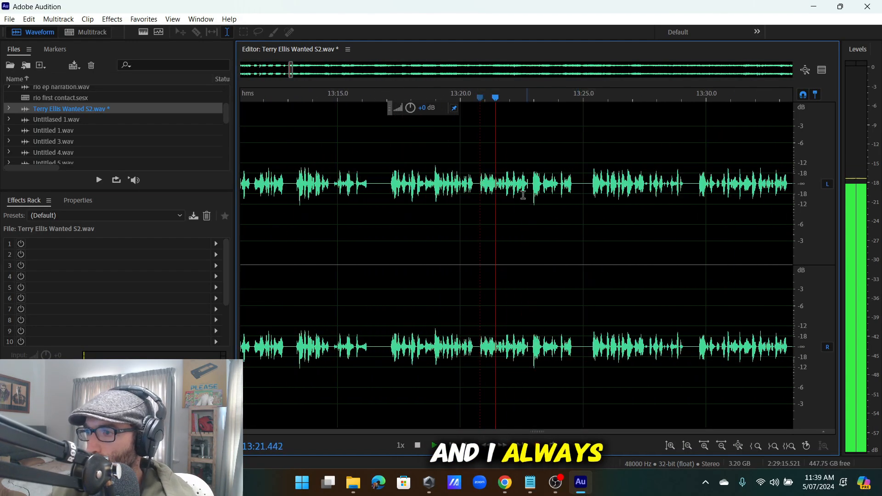
# Review the edit by replaying from about 13:19, 13:18, 13:16.7 and 13:13.5.
pyautogui.click(433, 190)
pyautogui.scroll(2, 434, 190)
pyautogui.click(397, 185)
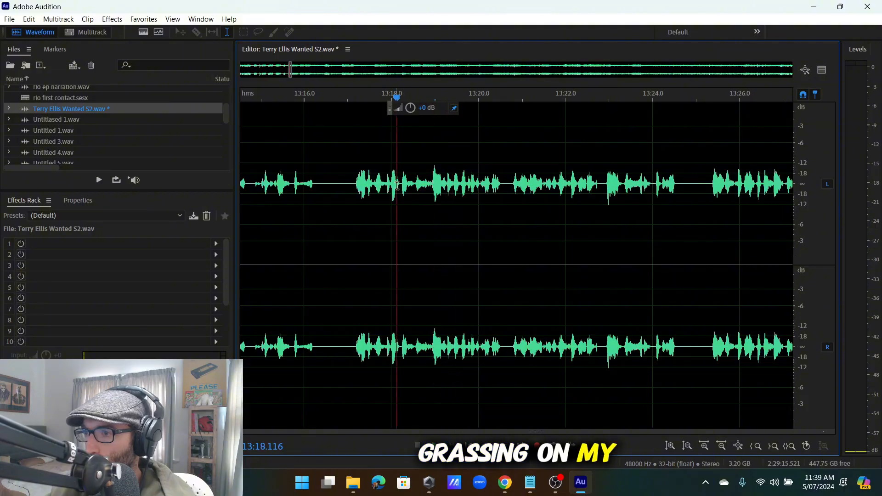
pyautogui.scroll(-1, 410, 181)
pyautogui.scroll(3, 407, 182)
pyautogui.scroll(-5, 355, 186)
pyautogui.click(339, 187)
pyautogui.scroll(4, 344, 185)
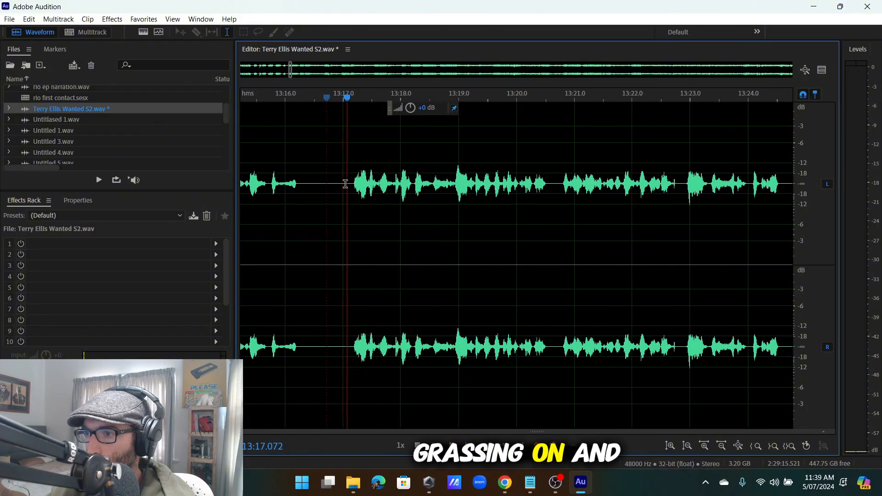
pyautogui.click(395, 185)
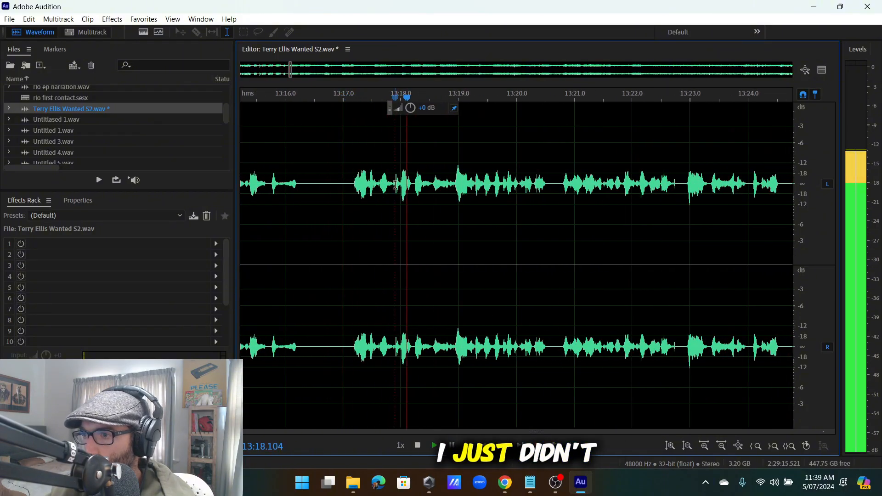
pyautogui.moveTo(394, 182); pyautogui.dragTo(345, 191)
pyautogui.click(345, 192)
pyautogui.scroll(-4, 319, 189)
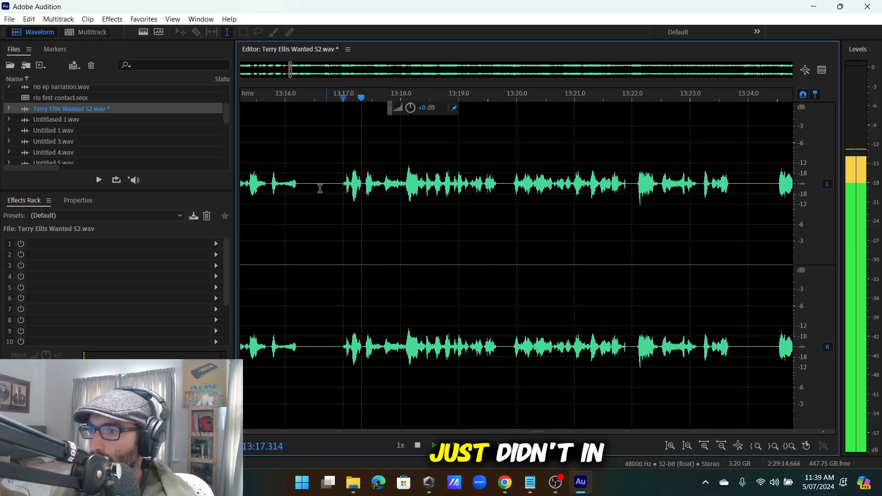
pyautogui.click(316, 183)
pyautogui.scroll(5, 344, 190)
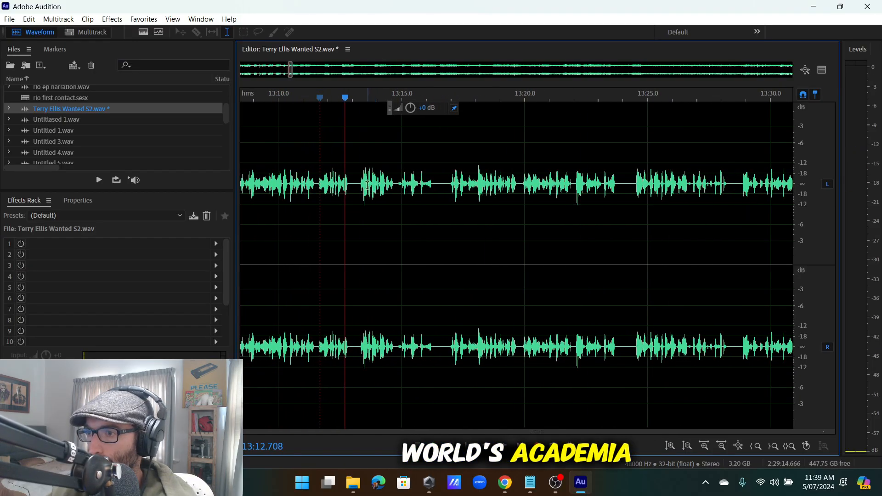
pyautogui.scroll(-2, 399, 188)
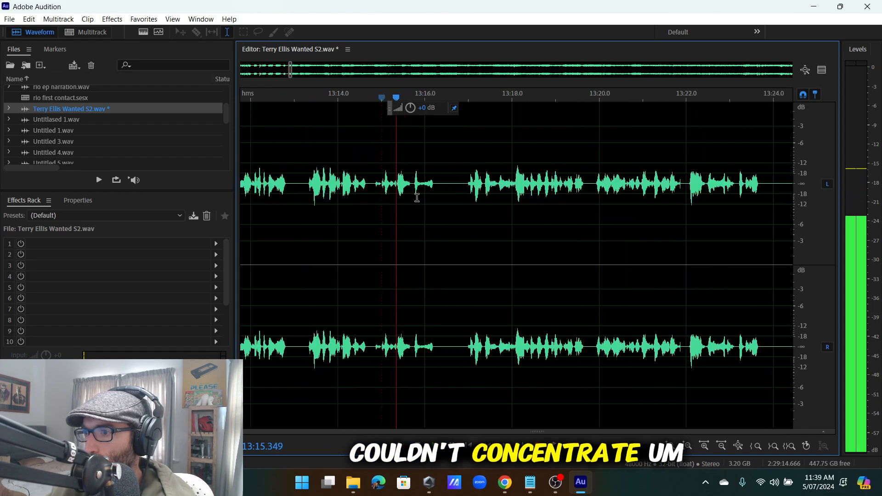
pyautogui.scroll(2, 455, 195)
pyautogui.scroll(-2, 510, 187)
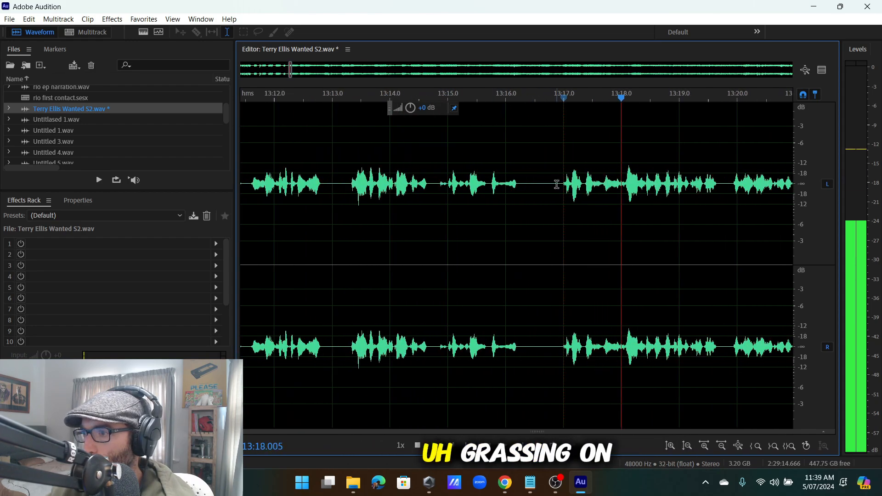
# Delete the silent gap near 13:16.
pyautogui.moveTo(557, 184); pyautogui.dragTo(529, 191)
pyautogui.press('Delete')
pyautogui.scroll(3, 544, 188)
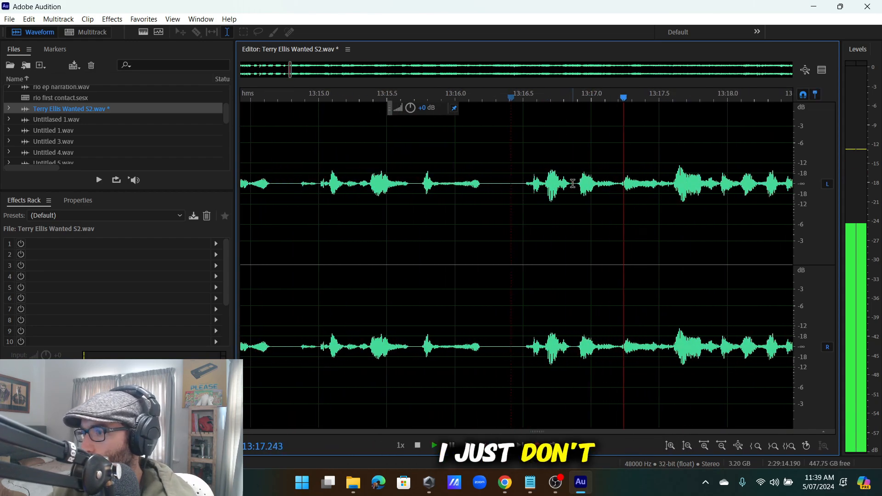
pyautogui.scroll(-2, 376, 205)
# Replay the edit from about 13:11.5 and 13:13.3, leaving the playhead at 13:13.164.
pyautogui.click(375, 204)
pyautogui.scroll(-3, 453, 199)
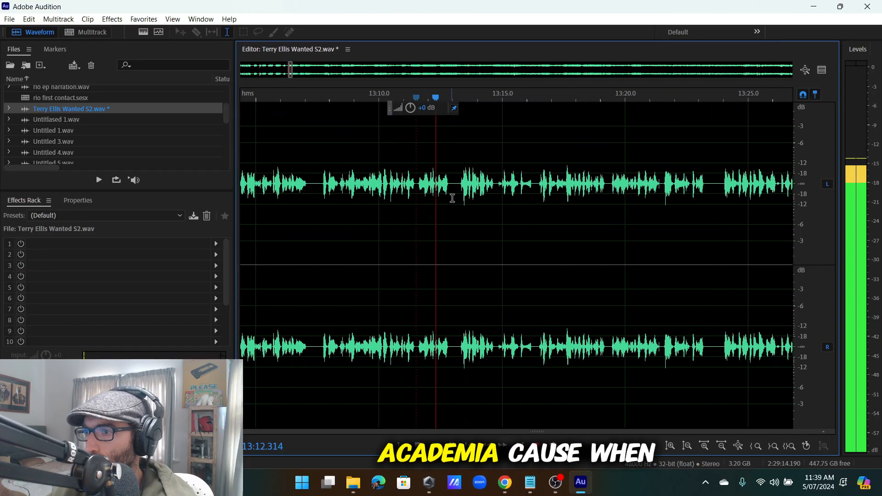
pyautogui.scroll(4, 460, 197)
pyautogui.click(461, 197)
pyautogui.scroll(-6, 461, 196)
pyautogui.scroll(3, 447, 189)
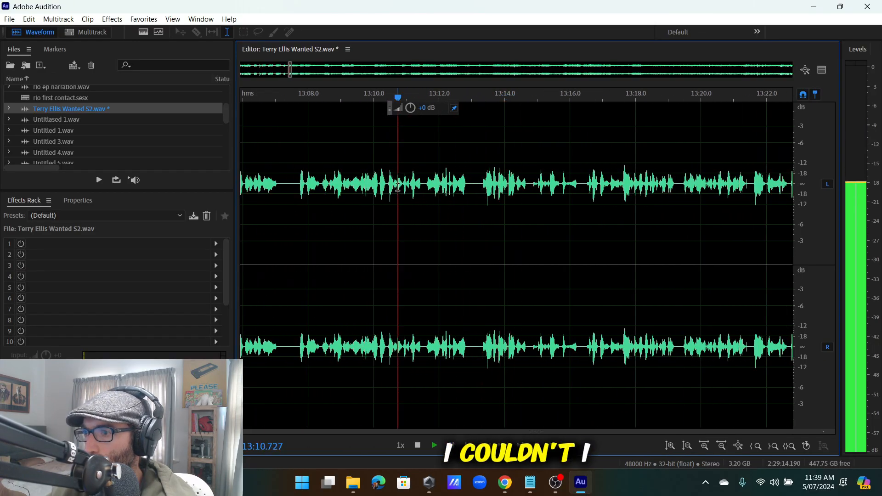
pyautogui.scroll(1, 398, 188)
pyautogui.scroll(-1, 409, 192)
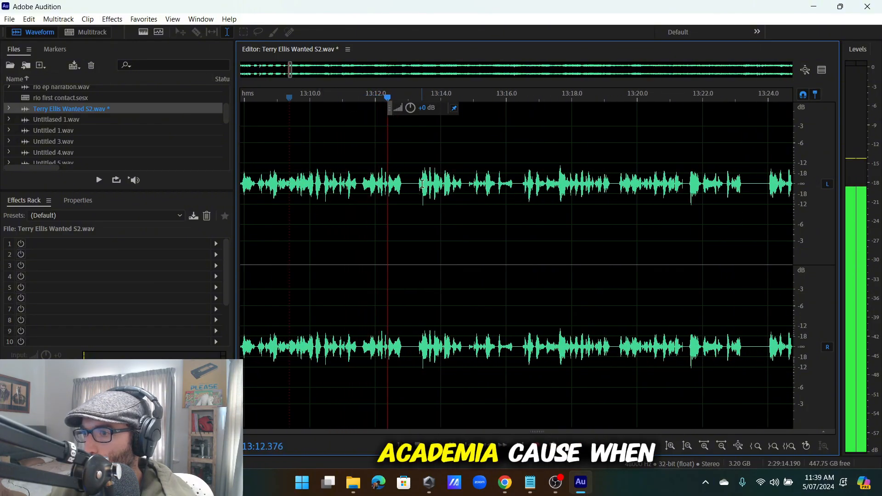
pyautogui.click(417, 184)
pyautogui.scroll(1, 472, 189)
pyautogui.scroll(-2, 472, 189)
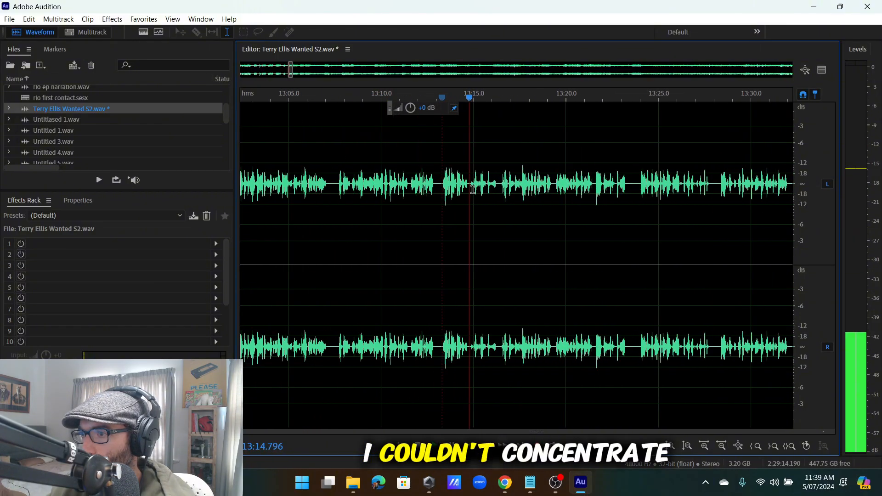
pyautogui.scroll(4, 469, 187)
pyautogui.press('space')
pyautogui.click(384, 186)
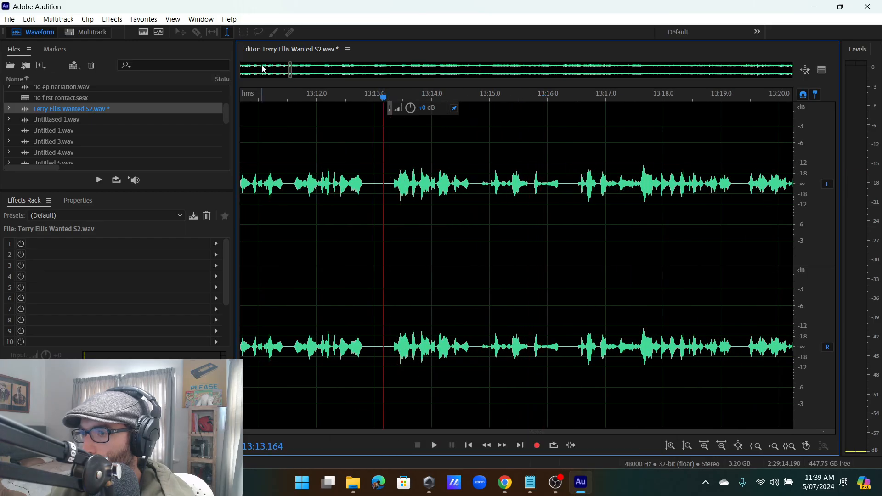
# Insert 50 seconds of silence at 13:13.164 via Edit > Insert > Silence.
pyautogui.click(29, 19)
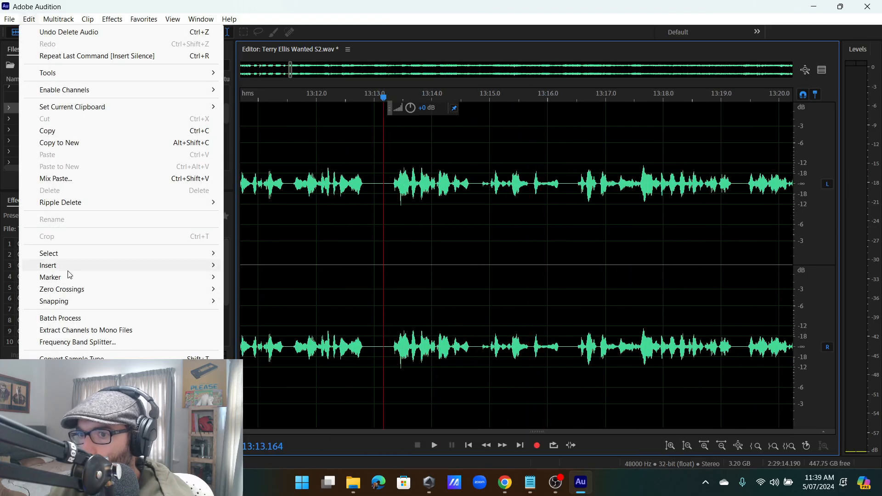
pyautogui.moveTo(69, 271)
pyautogui.click(265, 297)
pyautogui.click(502, 229)
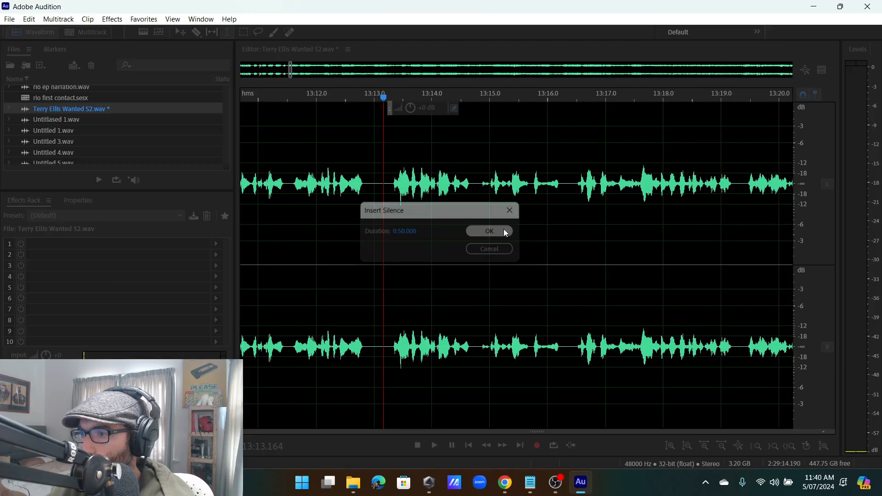
# Play back around 13:07.7 and set the playhead at 13:05.236.
pyautogui.click(435, 192)
pyautogui.press('space')
pyautogui.scroll(3, 435, 191)
pyautogui.scroll(-4, 437, 188)
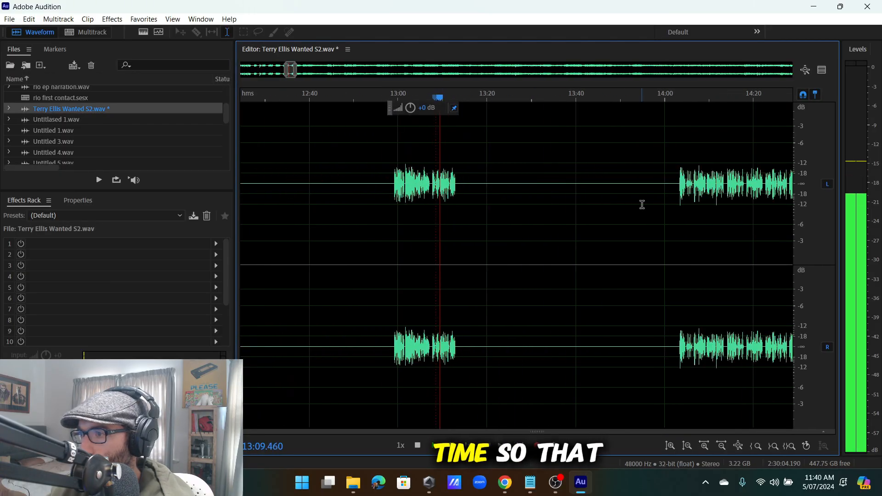
pyautogui.scroll(2, 642, 204)
pyautogui.scroll(-2, 715, 189)
pyautogui.scroll(2, 455, 209)
pyautogui.scroll(2, 541, 197)
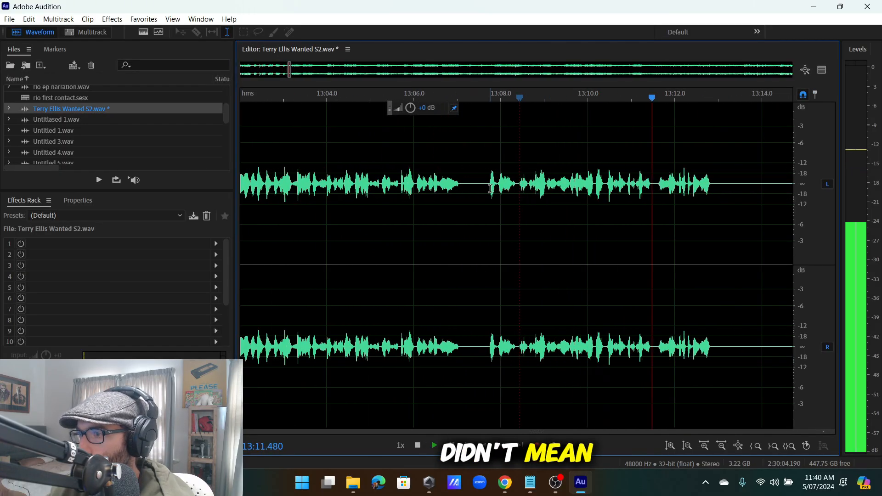
pyautogui.click(486, 191)
pyautogui.scroll(-3, 486, 191)
pyautogui.click(466, 189)
pyautogui.scroll(3, 471, 188)
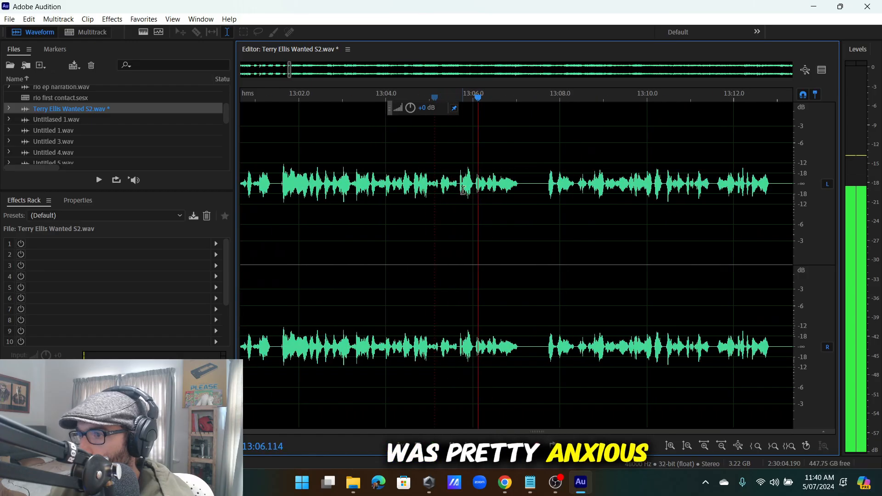
pyautogui.scroll(2, 464, 191)
pyautogui.press('space')
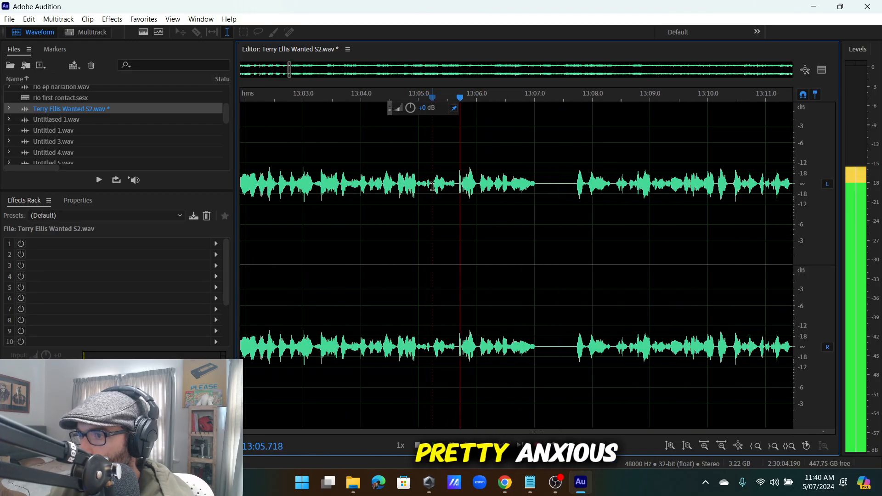
pyautogui.press('space')
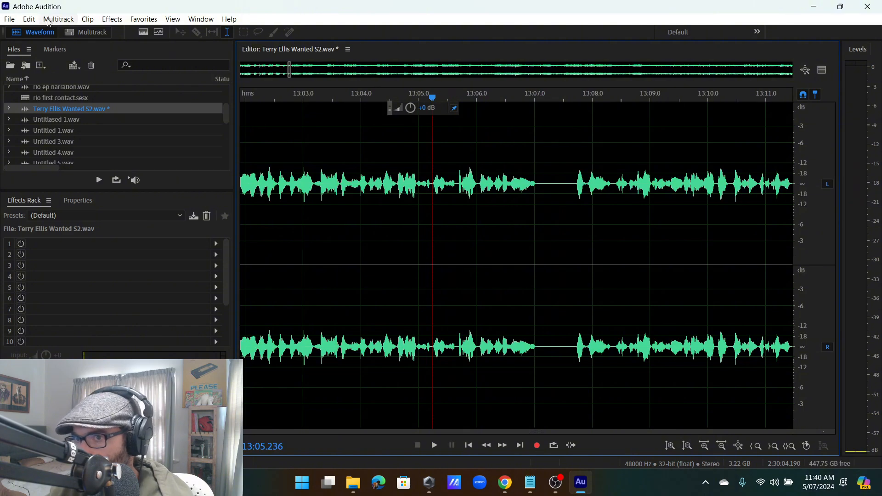
# Insert another 50 seconds of silence at 13:05.236.
pyautogui.click(29, 18)
pyautogui.moveTo(48, 265)
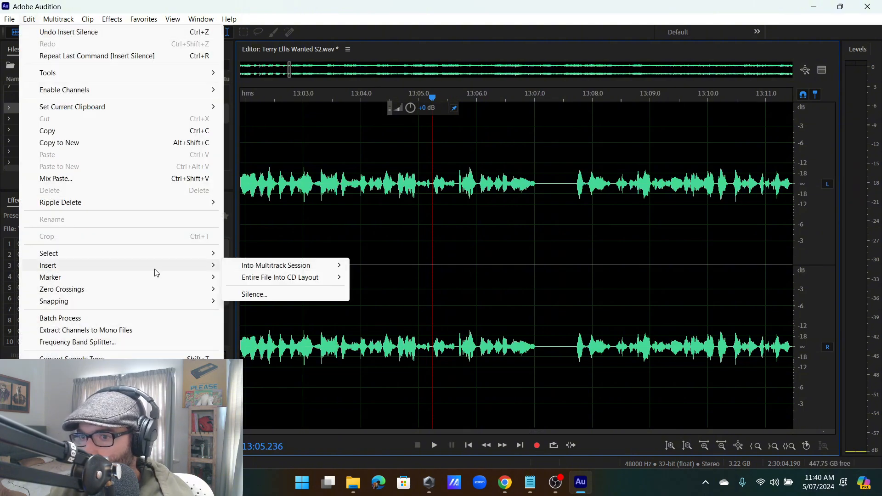
pyautogui.click(276, 294)
pyautogui.click(508, 230)
pyautogui.scroll(-3, 561, 207)
pyautogui.scroll(-4, 674, 189)
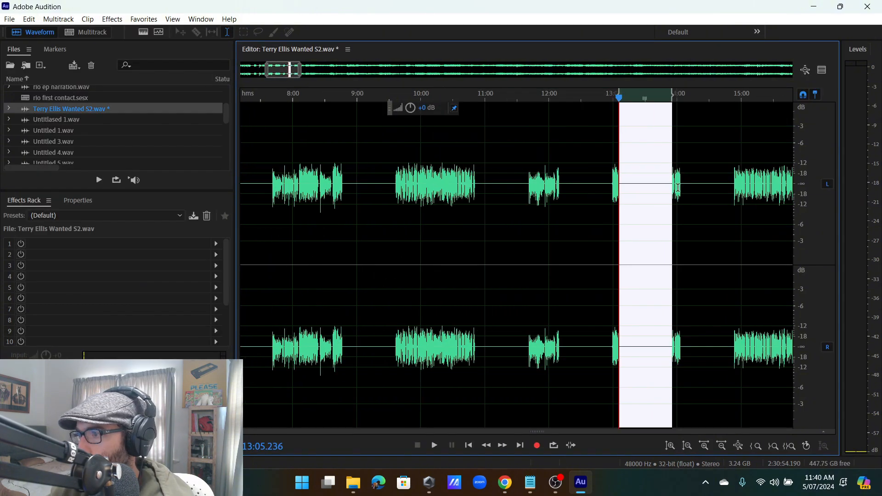
pyautogui.scroll(6, 765, 191)
pyautogui.moveTo(569, 185); pyautogui.dragTo(466, 247)
pyautogui.scroll(-4, 553, 275)
pyautogui.scroll(12, 443, 264)
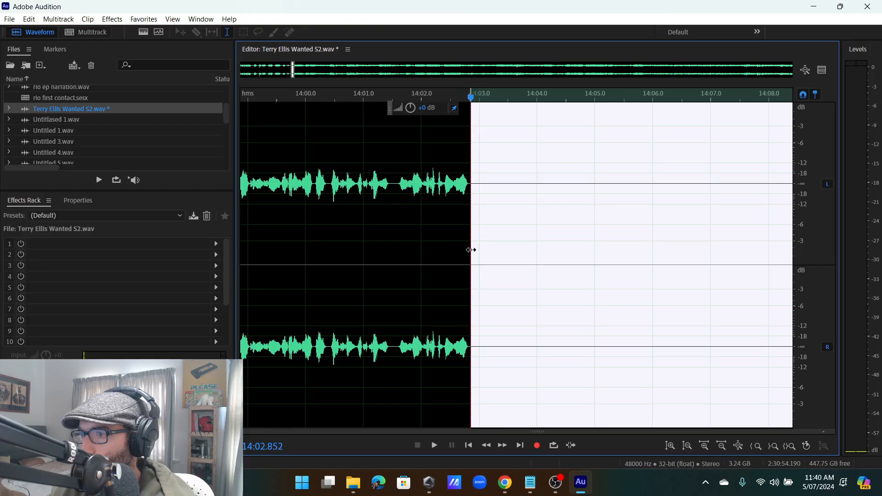
pyautogui.press('Delete')
pyautogui.scroll(-4, 471, 250)
pyautogui.click(332, 193)
pyautogui.press('space')
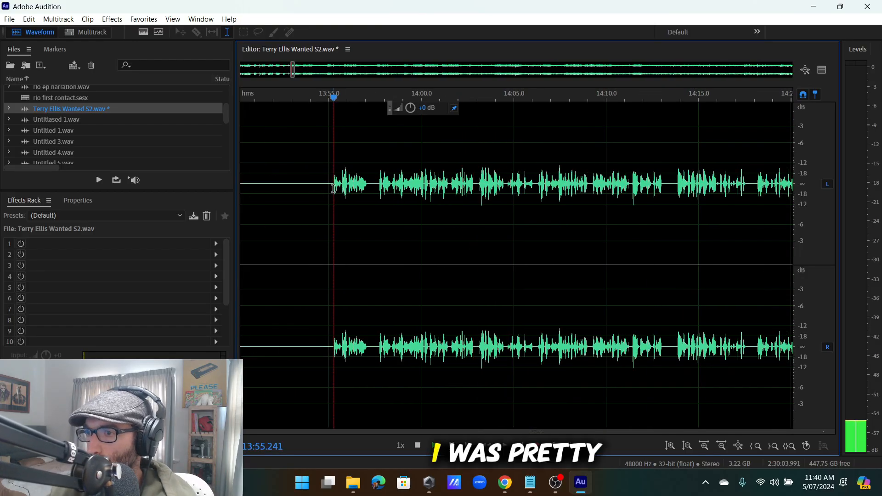
pyautogui.scroll(4, 358, 189)
pyautogui.scroll(2, 446, 185)
pyautogui.press('space')
pyautogui.moveTo(453, 184); pyautogui.dragTo(421, 195)
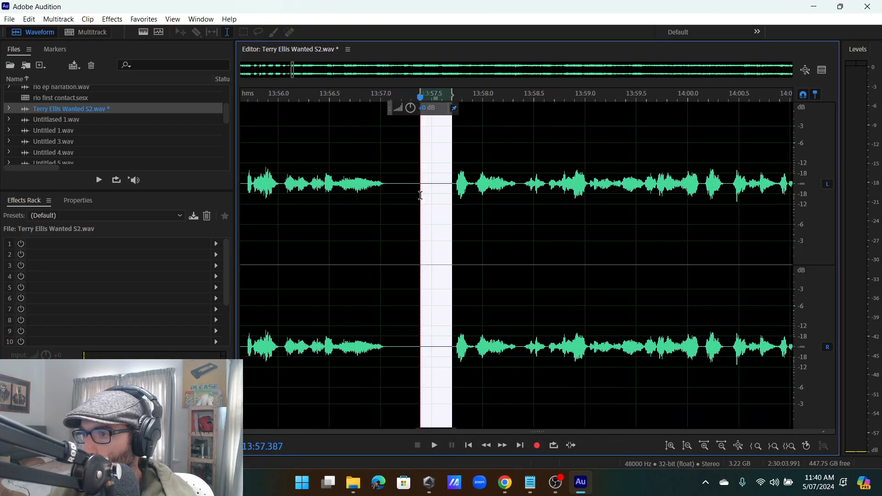
pyautogui.press('Delete')
pyautogui.press('space')
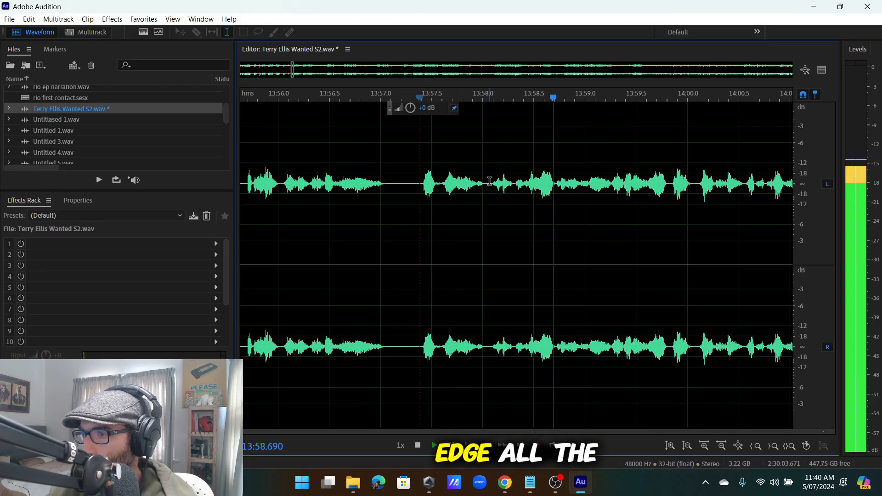
pyautogui.scroll(-1, 368, 192)
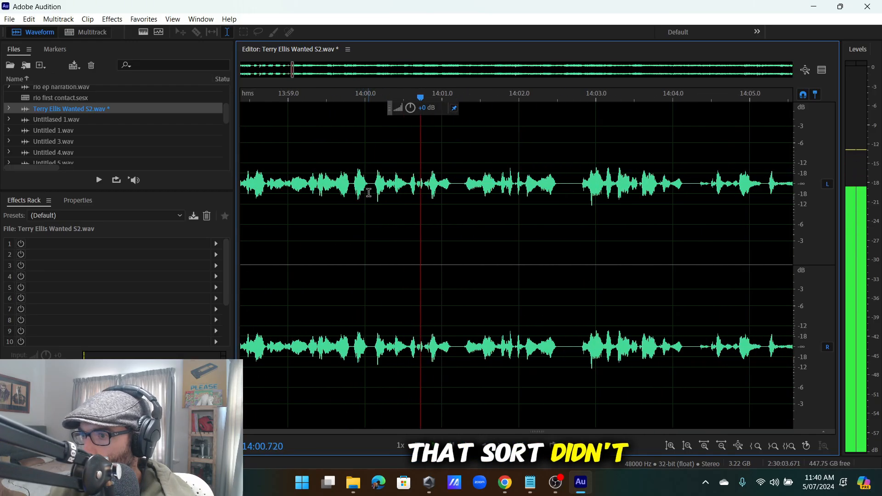
pyautogui.scroll(2, 369, 192)
pyautogui.moveTo(369, 191); pyautogui.dragTo(340, 210)
pyautogui.press('Delete')
pyautogui.press('space')
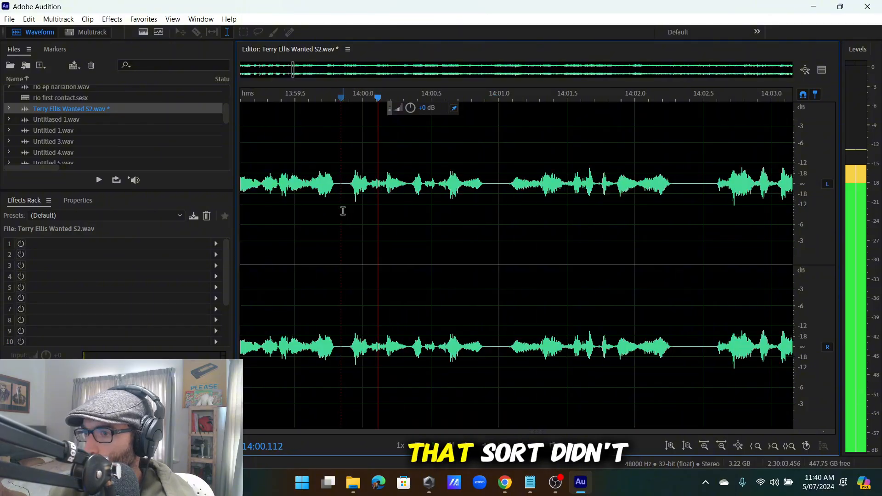
pyautogui.scroll(-3, 437, 252)
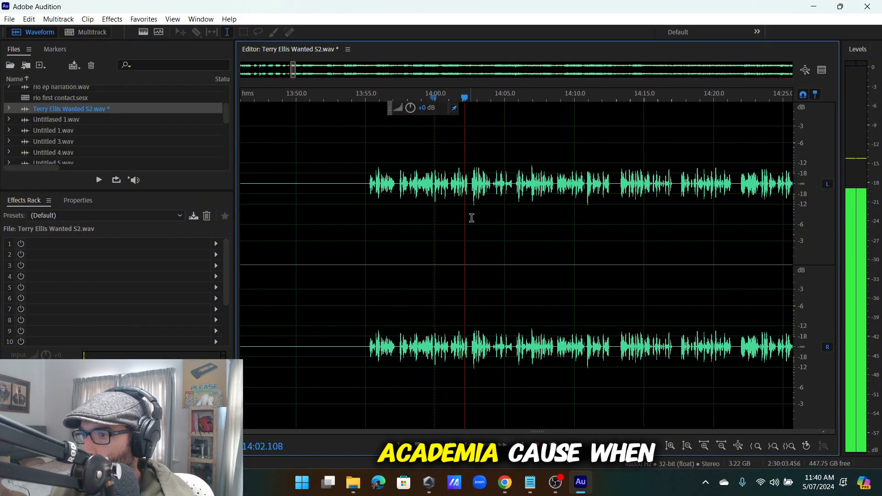
pyautogui.scroll(7, 473, 218)
pyautogui.scroll(-7, 475, 217)
pyautogui.scroll(4, 573, 209)
pyautogui.scroll(-3, 563, 205)
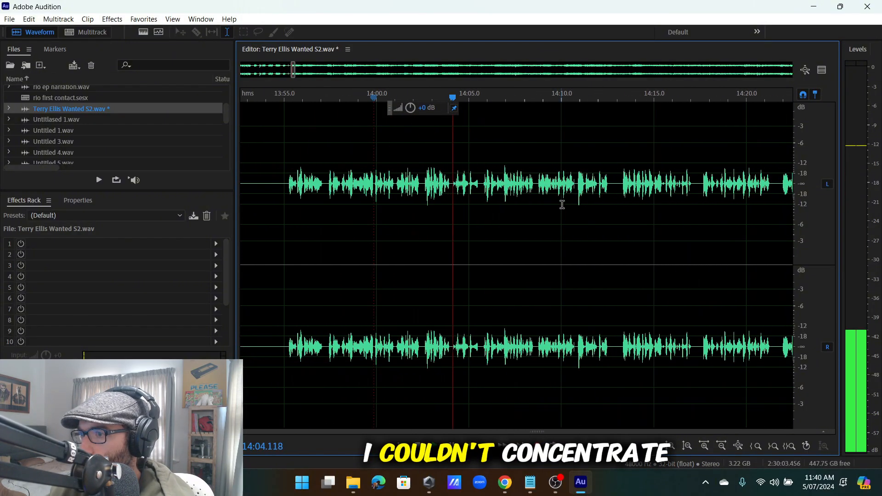
pyautogui.scroll(2, 580, 200)
pyautogui.scroll(-4, 537, 205)
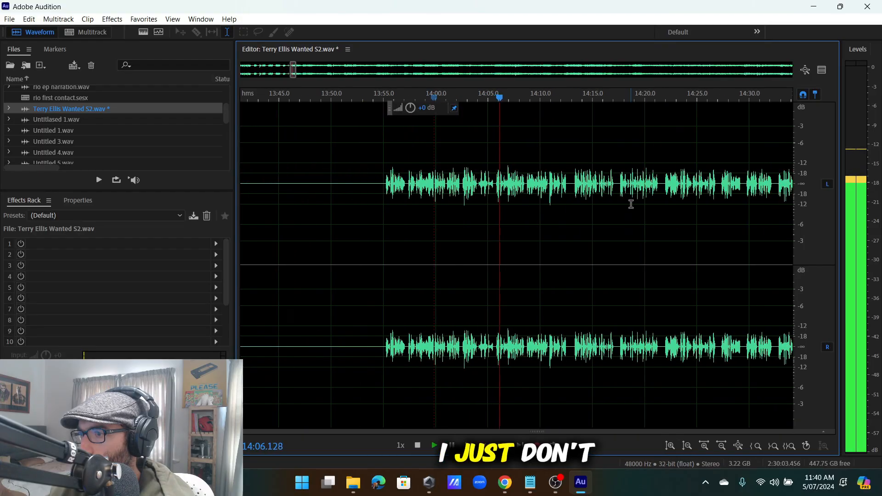
pyautogui.scroll(2, 627, 205)
pyautogui.scroll(-2, 436, 189)
pyautogui.scroll(2, 459, 193)
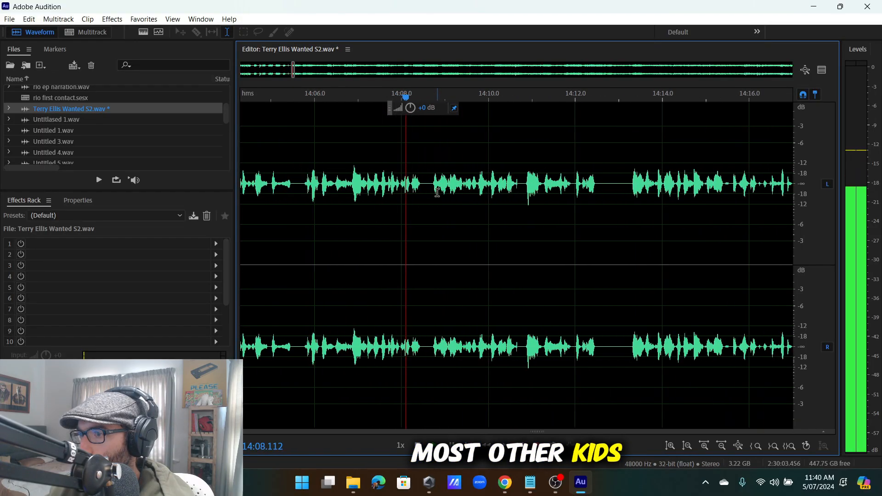
pyautogui.scroll(-2, 488, 196)
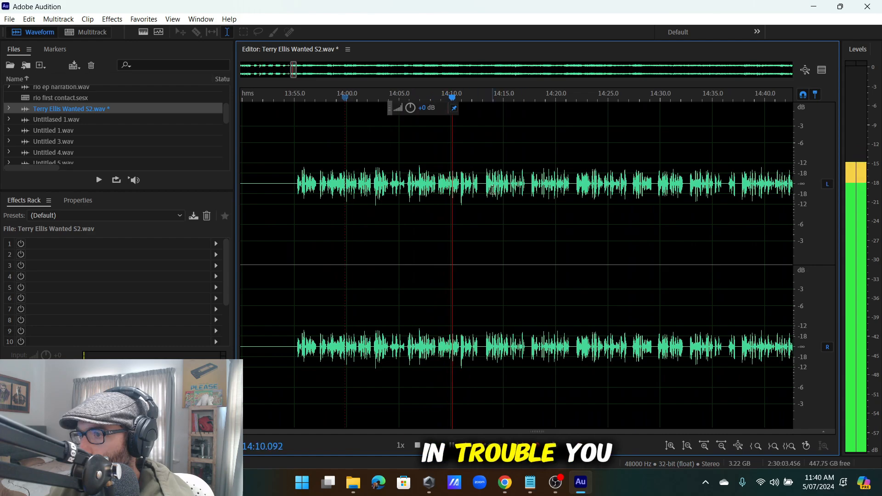
pyautogui.scroll(4, 492, 191)
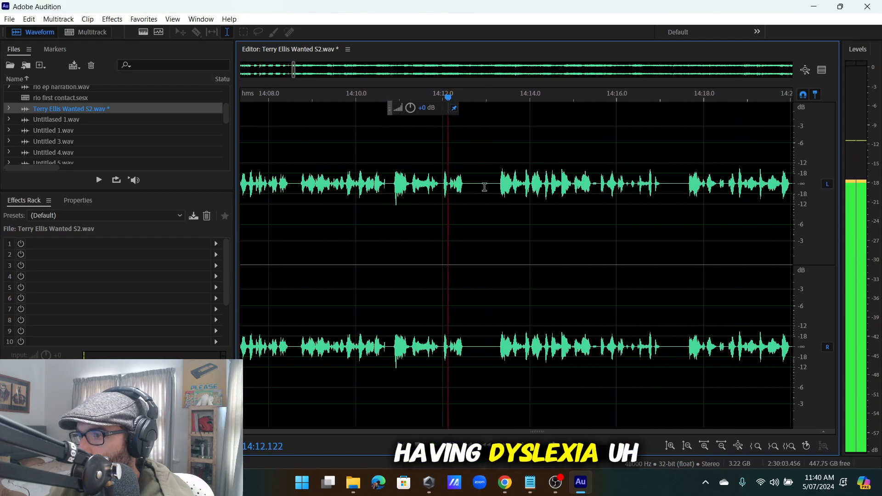
pyautogui.scroll(2, 495, 182)
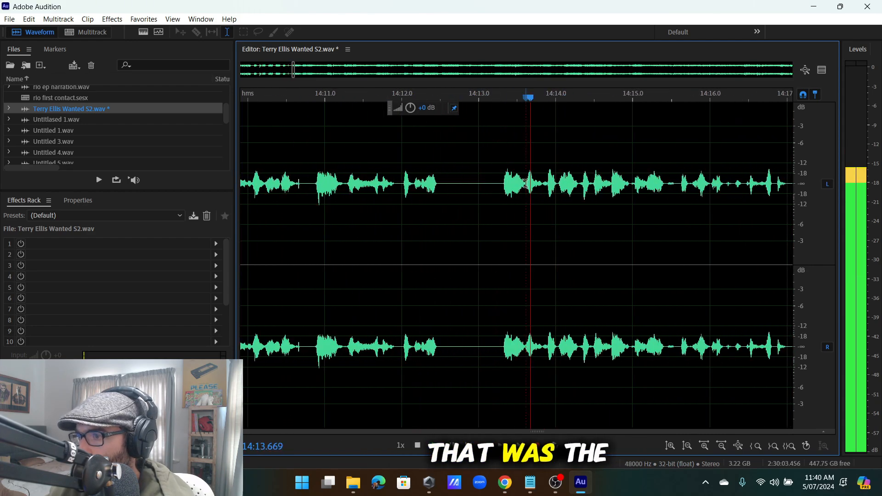
# Cut the silent pause around 14:12.8 and resume playback from the edit.
pyautogui.press('space')
pyautogui.moveTo(525, 183); pyautogui.dragTo(463, 234)
pyautogui.press('space')
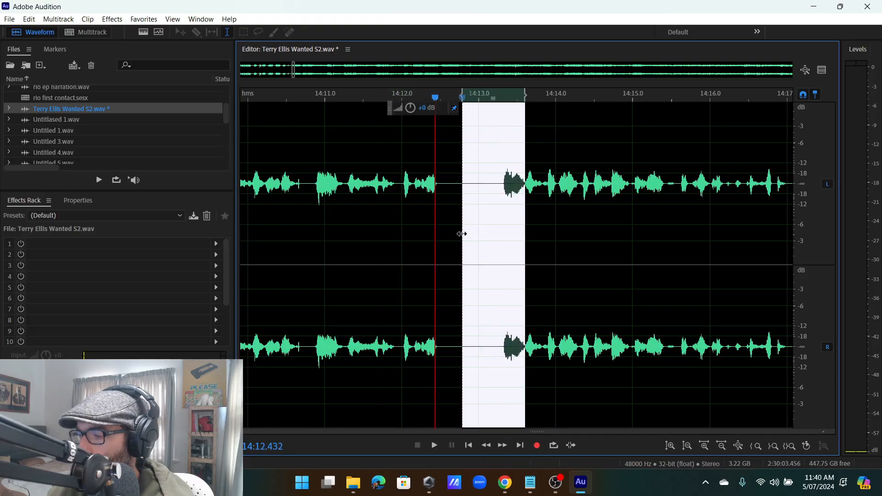
pyautogui.press('Delete')
pyautogui.press('space')
pyautogui.scroll(-1, 502, 203)
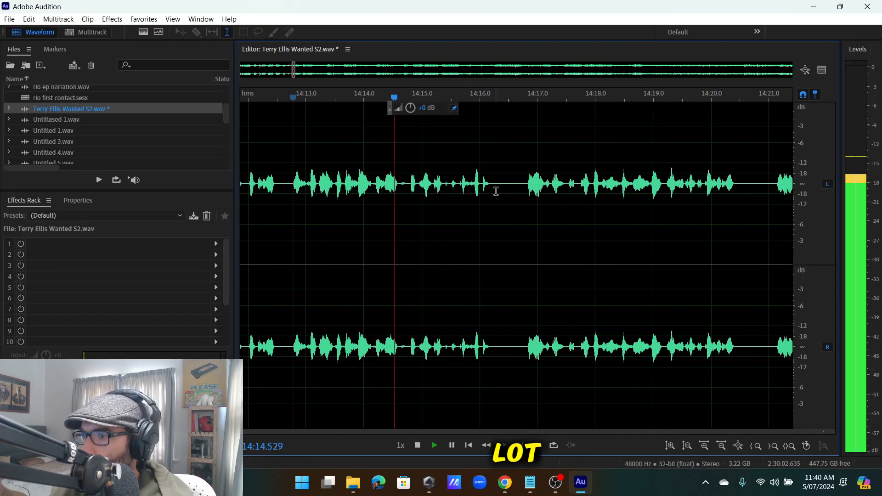
pyautogui.scroll(2, 526, 184)
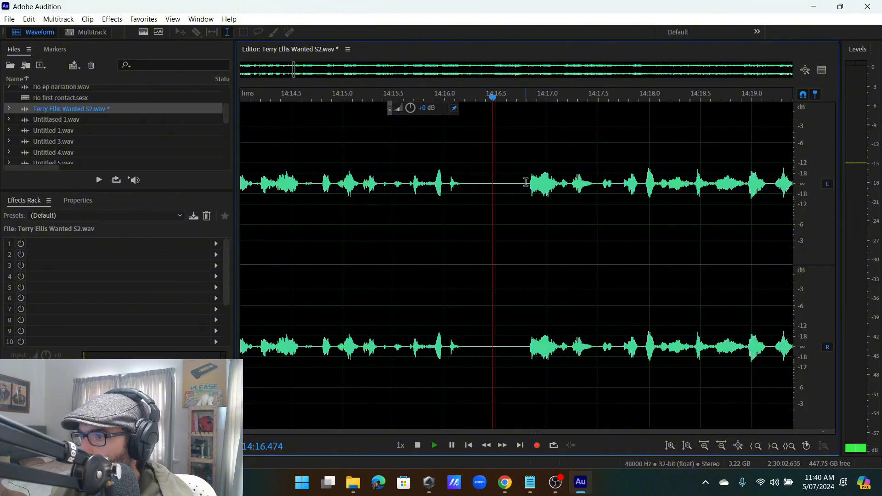
# Remove the one-second stumble just before 14:17.5 and keep listening.
pyautogui.click(556, 194)
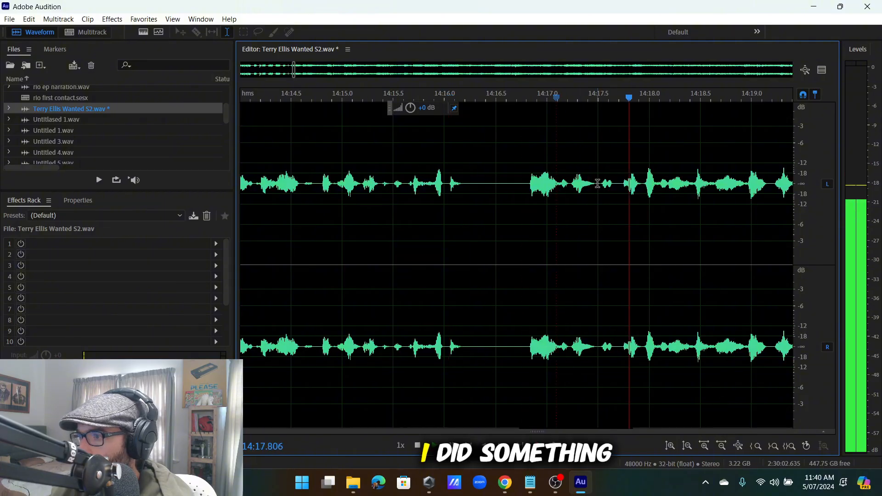
pyautogui.click(598, 184)
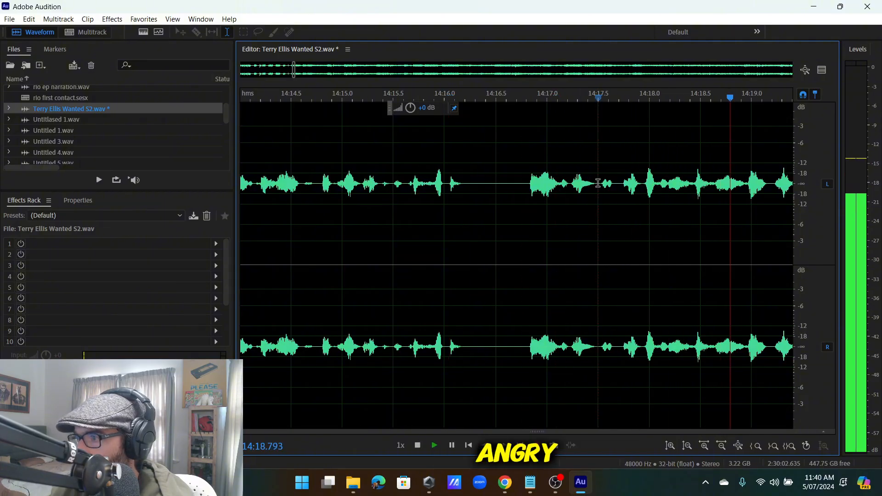
pyautogui.moveTo(598, 183)
pyautogui.mouseDown()
pyautogui.moveTo(410, 242)
pyautogui.moveTo(255, 267)
pyautogui.moveTo(499, 253)
pyautogui.mouseUp()
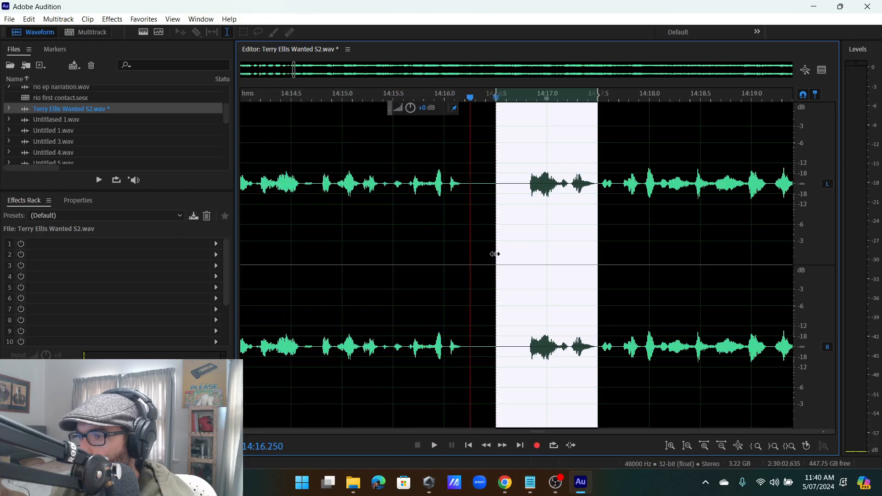
pyautogui.press('Delete')
pyautogui.press('space')
pyautogui.scroll(-3, 518, 242)
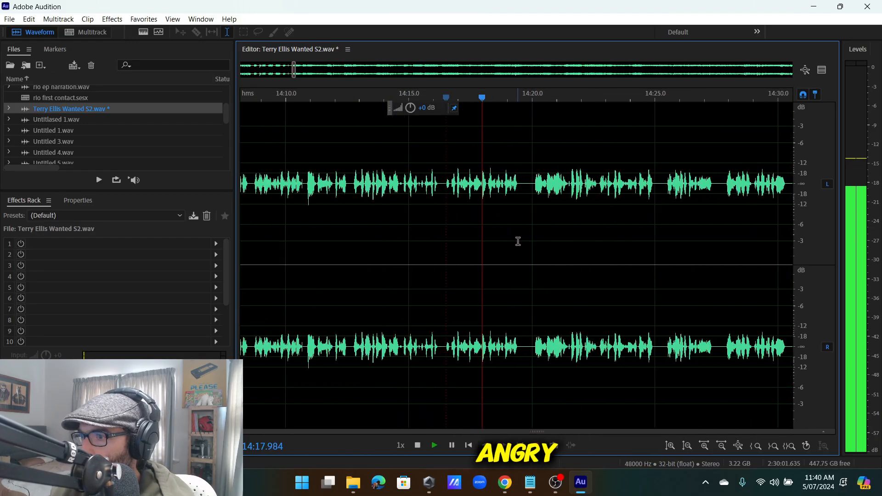
pyautogui.scroll(5, 524, 220)
# Replay from 14:16.62 and delete the false start found there.
pyautogui.scroll(-4, 473, 209)
pyautogui.click(378, 190)
pyautogui.scroll(4, 395, 188)
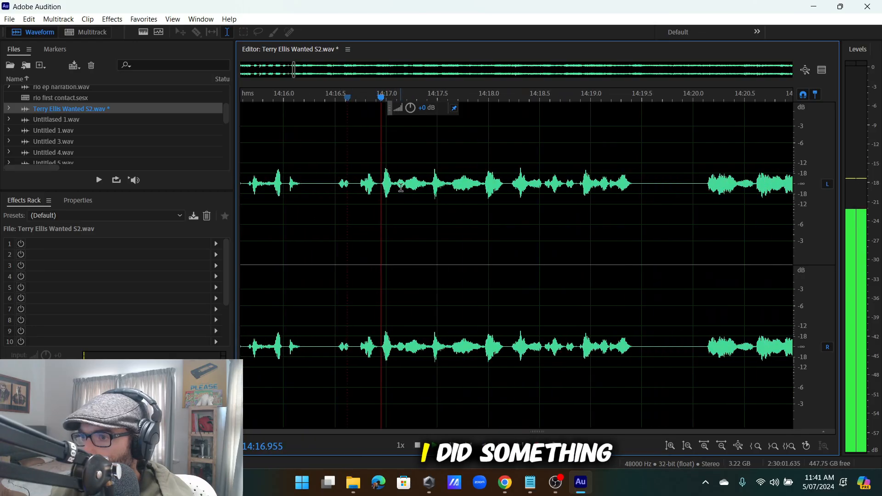
pyautogui.moveTo(426, 183); pyautogui.dragTo(451, 236)
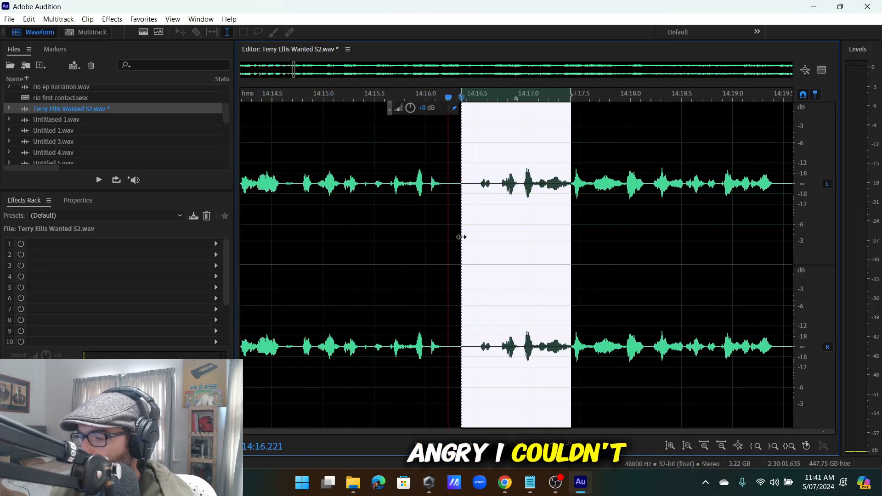
pyautogui.press('Delete')
pyautogui.press('space')
pyautogui.scroll(-3, 445, 189)
pyautogui.scroll(4, 445, 188)
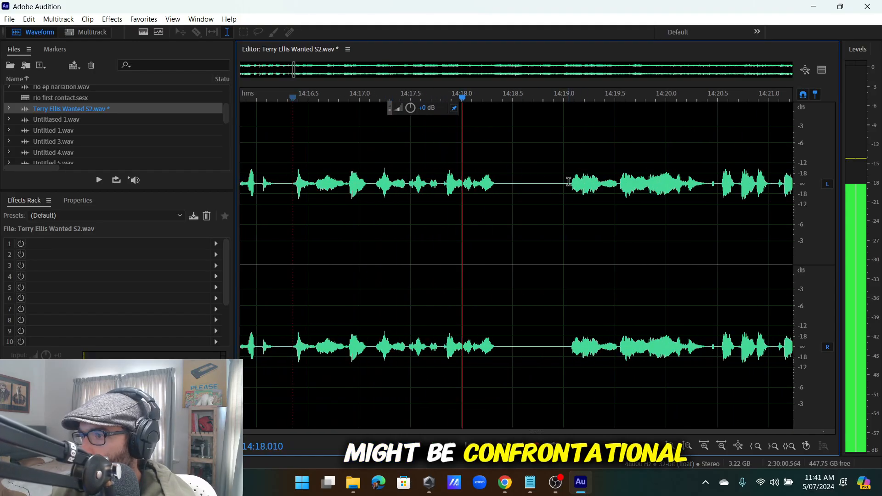
# Cut the short gap near 14:18.8–14:19.0 plus the following pause, resuming playback.
pyautogui.moveTo(564, 183); pyautogui.dragTo(478, 227)
pyautogui.press('Delete')
pyautogui.press('space')
pyautogui.scroll(2, 547, 181)
pyautogui.press('Delete')
pyautogui.press('space')
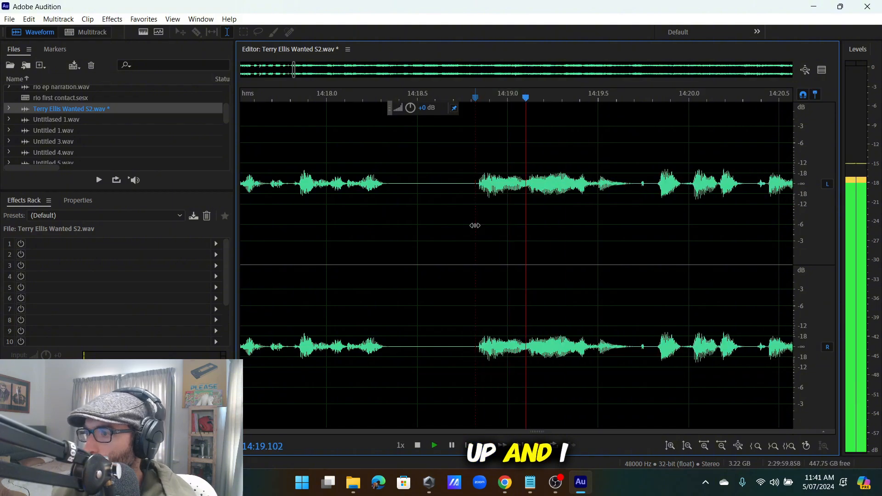
# Check the pause just before 14:30, then clear the selection and replay from it.
pyautogui.scroll(-3, 526, 213)
pyautogui.scroll(-3, 533, 205)
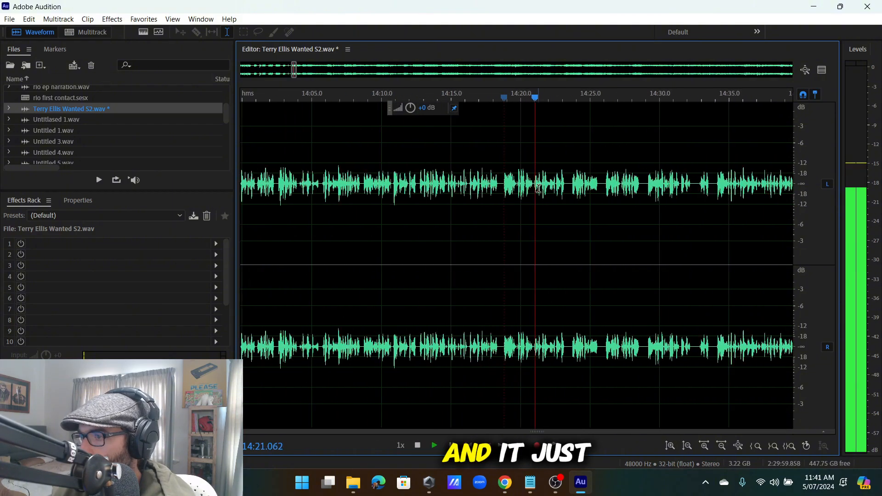
pyautogui.scroll(5, 586, 193)
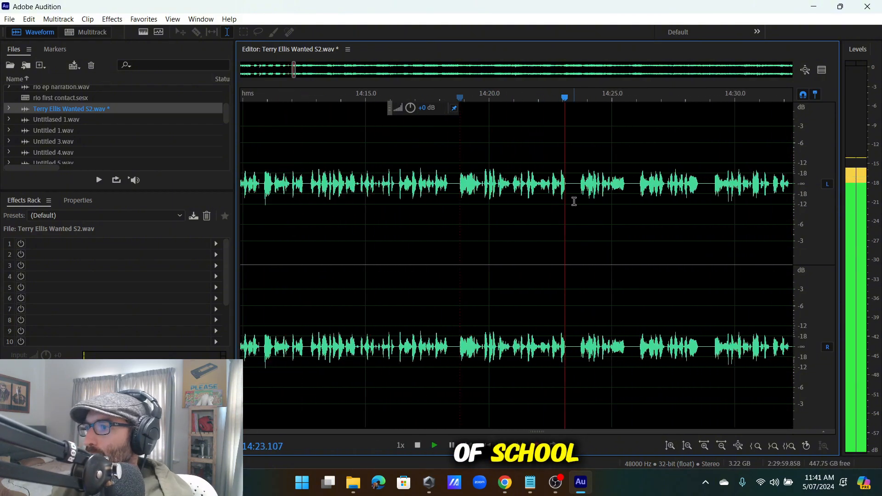
pyautogui.scroll(-4, 616, 212)
pyautogui.scroll(3, 616, 202)
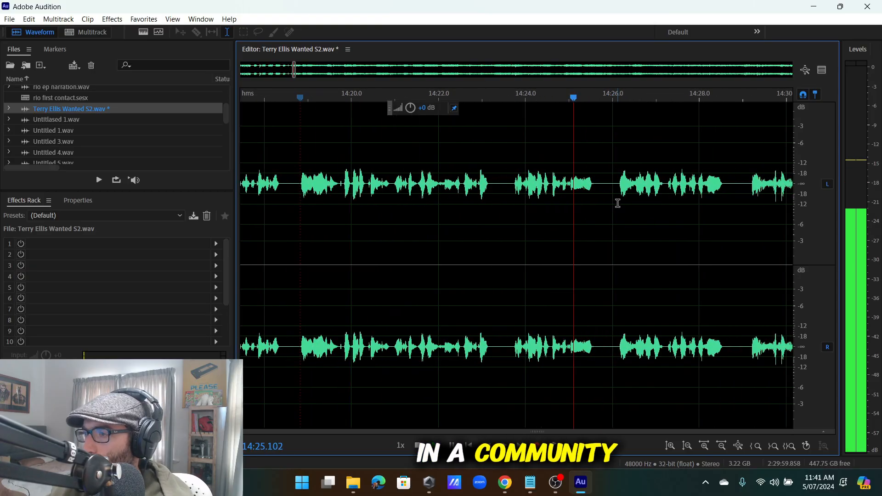
pyautogui.scroll(-4, 615, 188)
pyautogui.scroll(3, 548, 197)
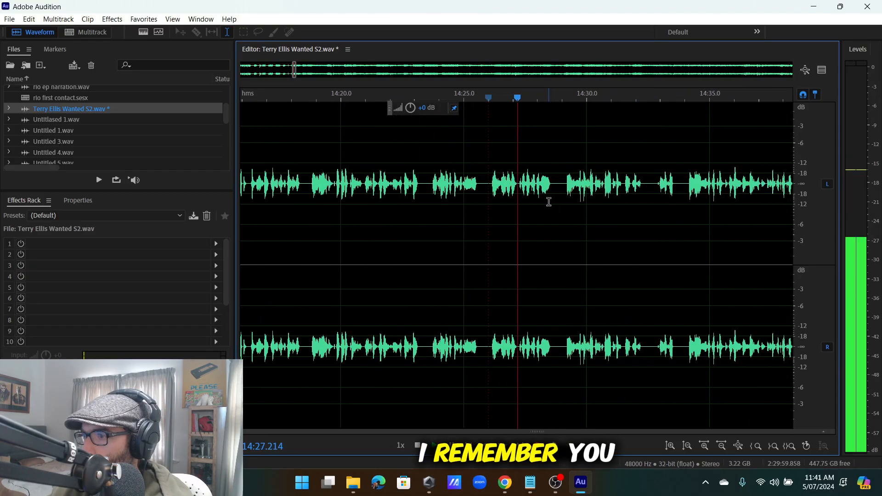
pyautogui.scroll(-2, 542, 196)
pyautogui.scroll(2, 524, 192)
pyautogui.scroll(-2, 519, 186)
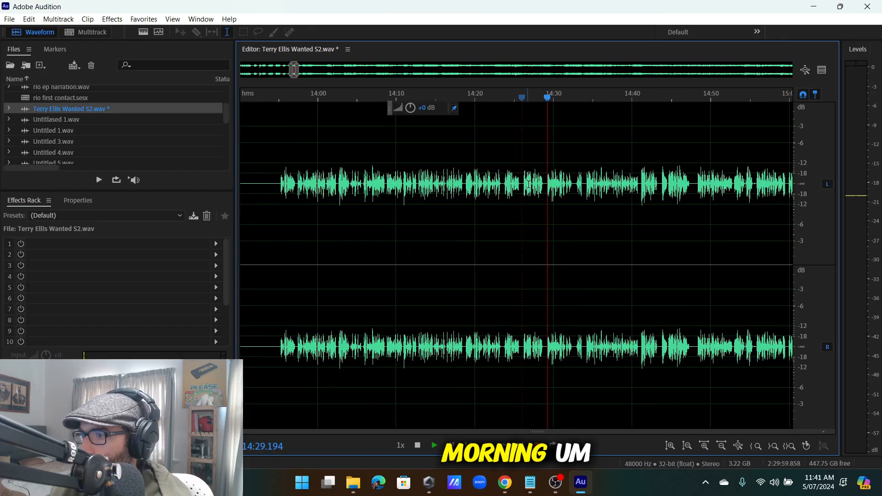
pyautogui.scroll(6, 571, 193)
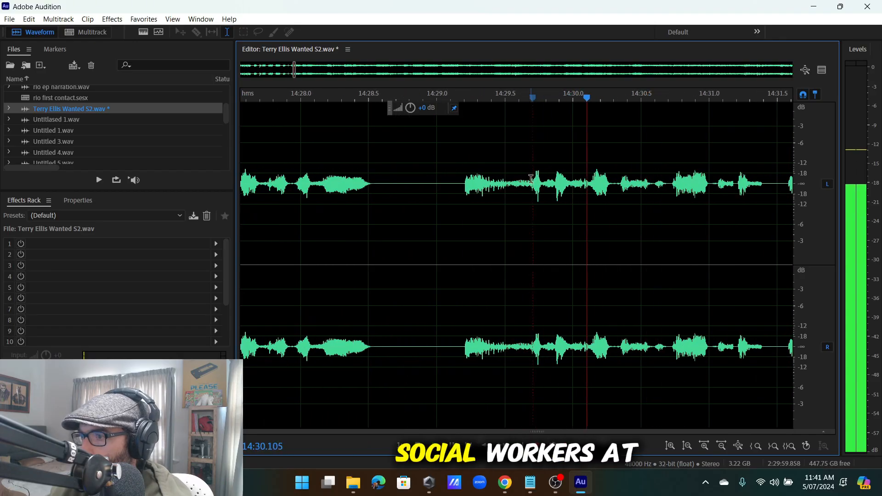
pyautogui.moveTo(530, 178); pyautogui.dragTo(434, 226)
pyautogui.click(433, 226)
pyautogui.scroll(-5, 433, 227)
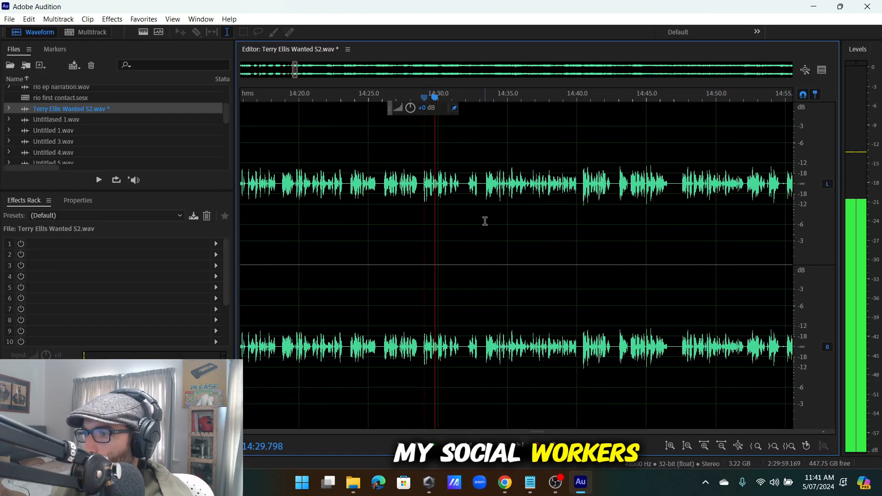
pyautogui.scroll(4, 485, 221)
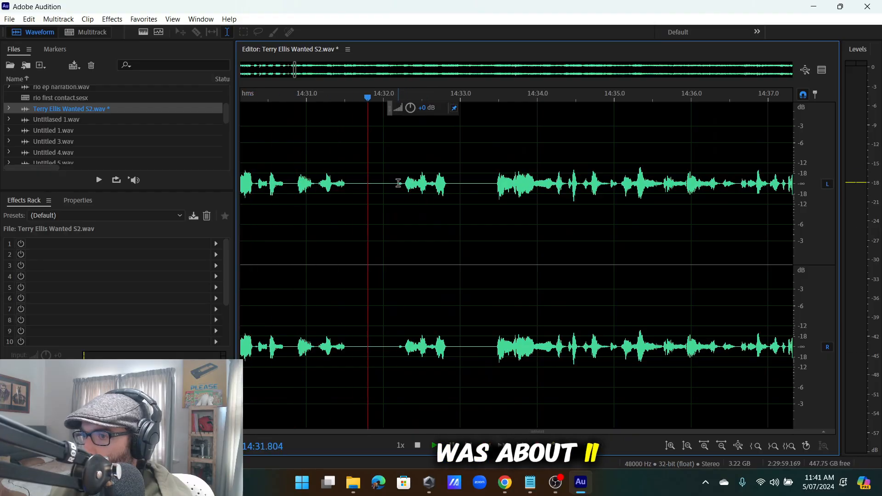
pyautogui.moveTo(493, 184); pyautogui.dragTo(448, 245)
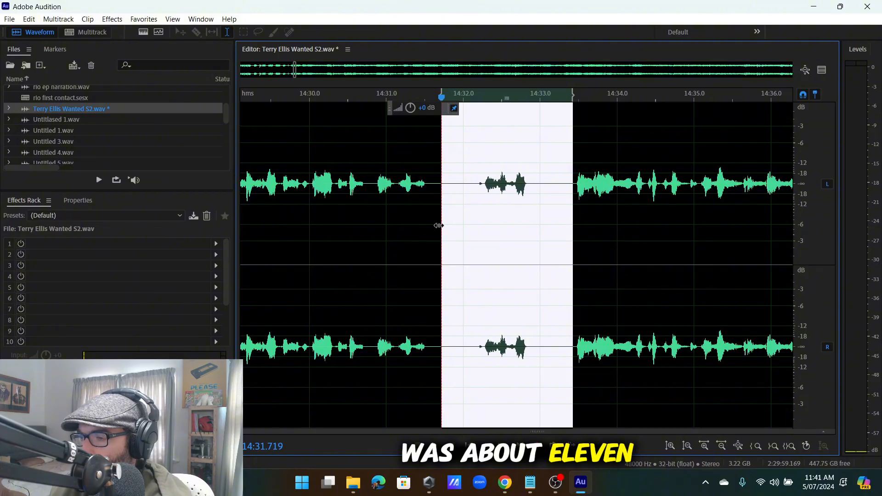
pyautogui.press('Delete')
pyautogui.press('space')
pyautogui.scroll(-6, 455, 220)
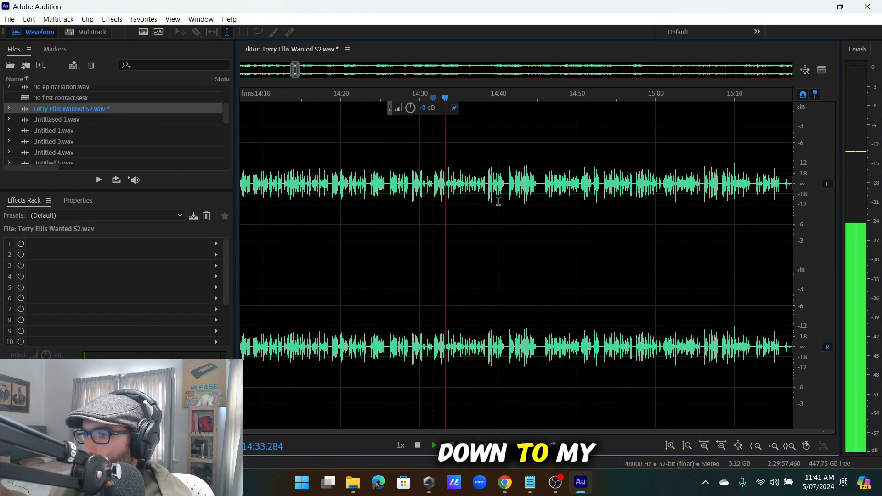
pyautogui.scroll(4, 460, 198)
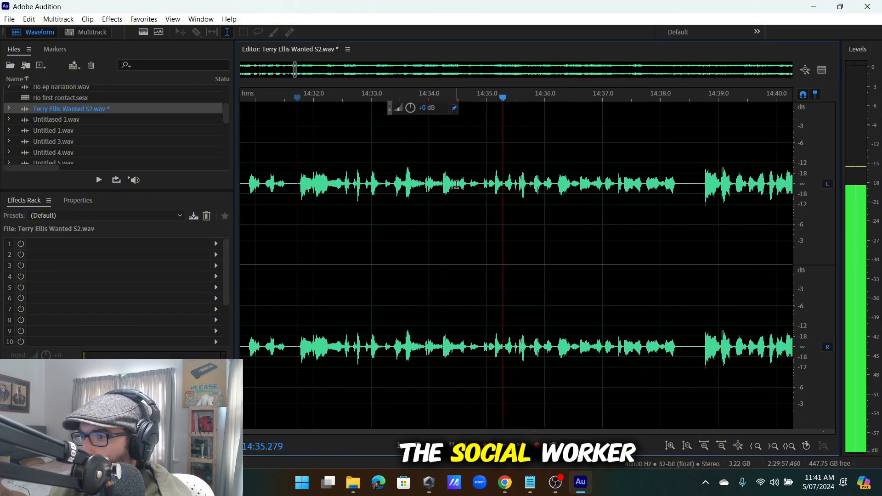
pyautogui.scroll(3, 460, 185)
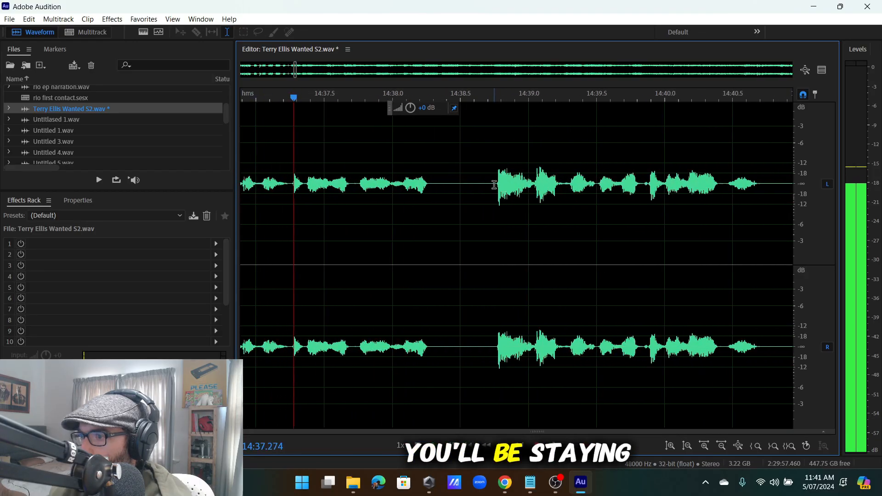
pyautogui.scroll(-4, 478, 187)
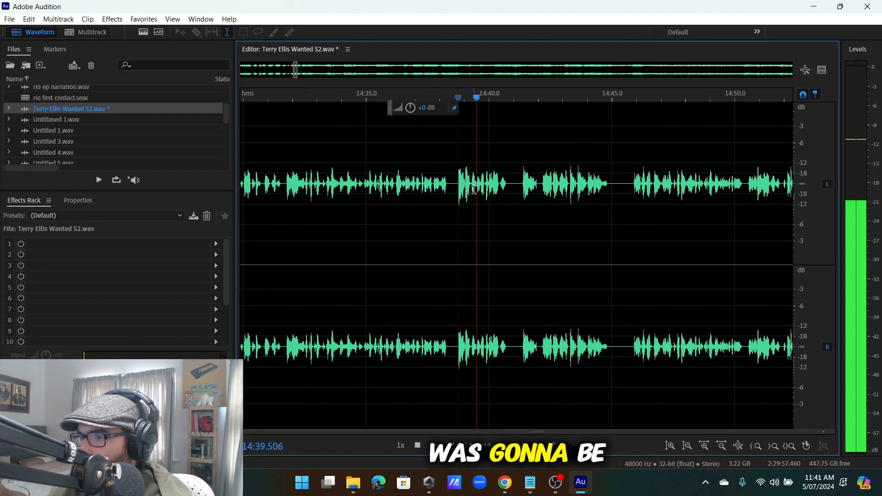
pyautogui.scroll(4, 474, 189)
pyautogui.moveTo(454, 193); pyautogui.dragTo(391, 220)
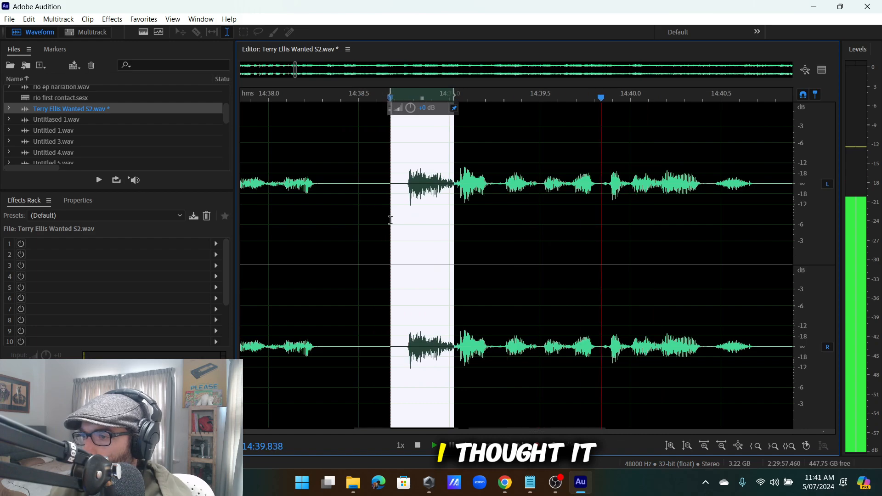
pyautogui.click(391, 220)
pyautogui.scroll(-2, 394, 181)
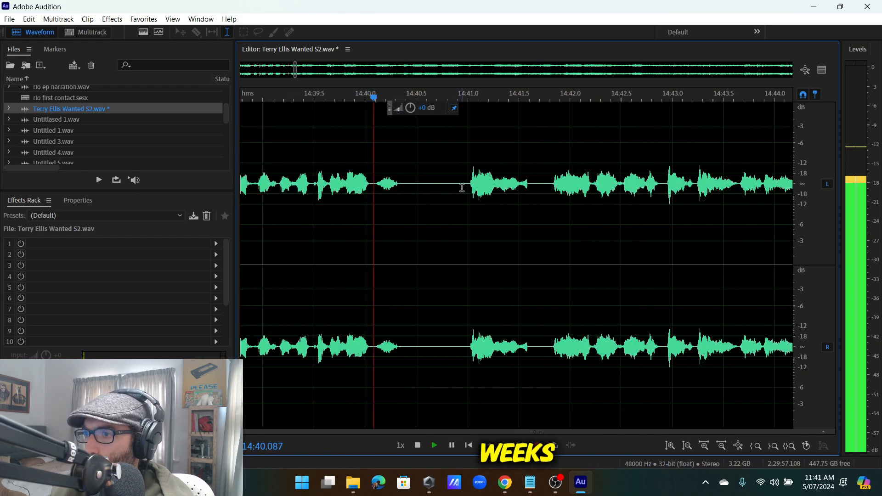
pyautogui.click(550, 183)
pyautogui.scroll(-2, 560, 183)
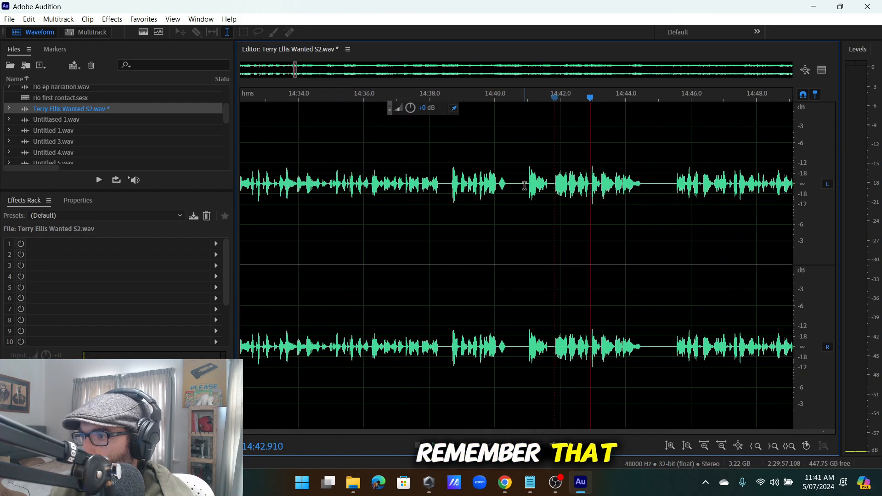
pyautogui.click(528, 184)
pyautogui.scroll(2, 569, 191)
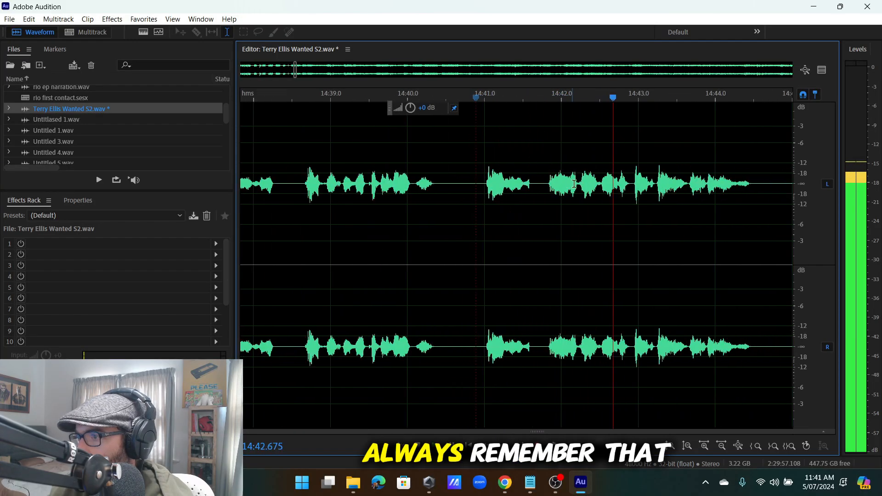
pyautogui.click(579, 180)
pyautogui.scroll(-3, 582, 181)
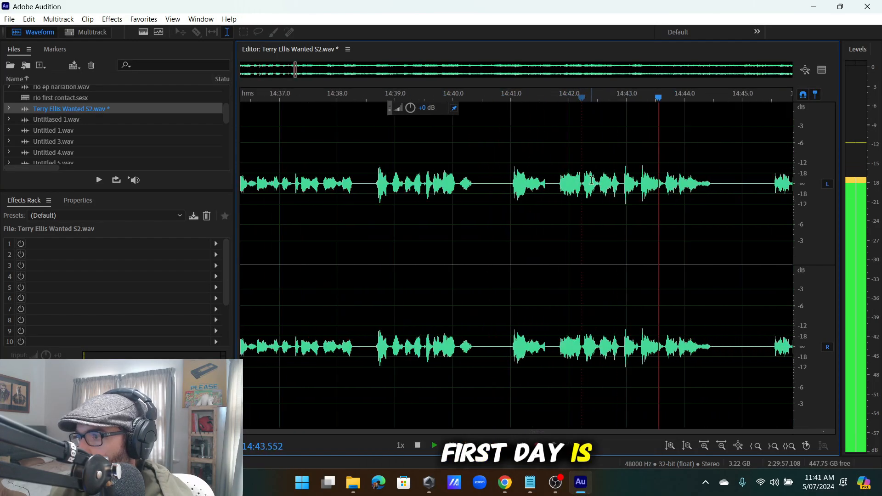
pyautogui.scroll(3, 637, 190)
pyautogui.click(588, 187)
pyautogui.scroll(-4, 584, 192)
pyautogui.scroll(2, 580, 193)
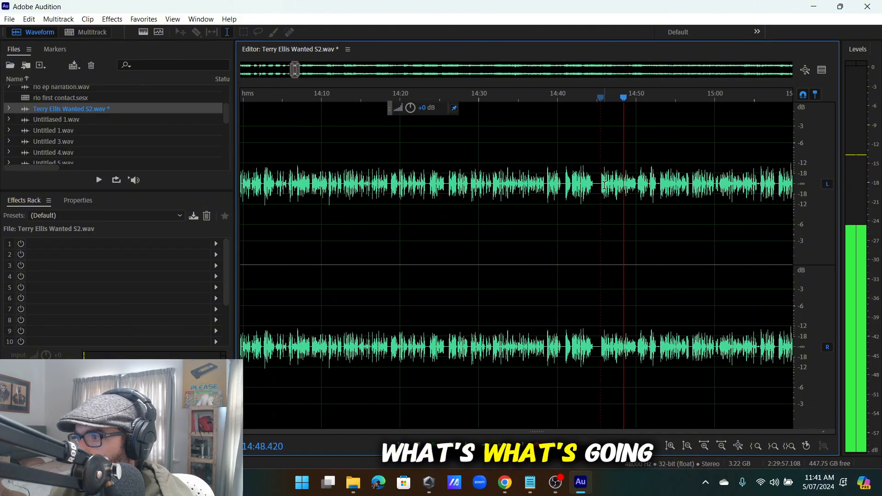
pyautogui.scroll(-1, 599, 182)
# Delete the stumble from about 14:39 to 14:45.
pyautogui.moveTo(589, 184); pyautogui.dragTo(454, 257)
pyautogui.scroll(2, 478, 239)
pyautogui.scroll(3, 475, 248)
pyautogui.scroll(-2, 468, 257)
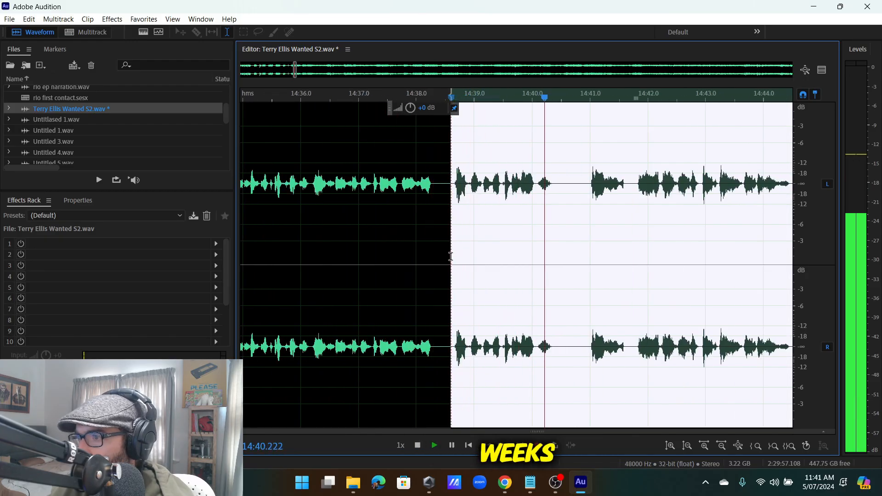
pyautogui.press('Delete')
pyautogui.scroll(-3, 431, 190)
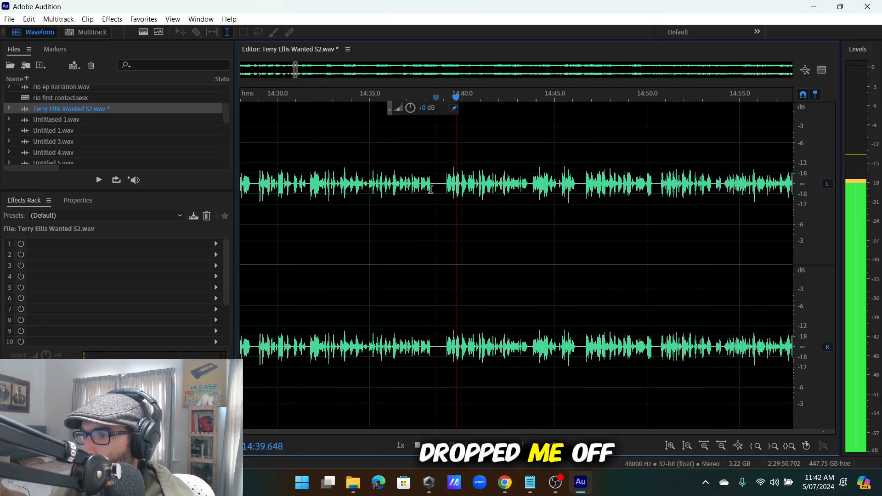
pyautogui.scroll(-2, 522, 197)
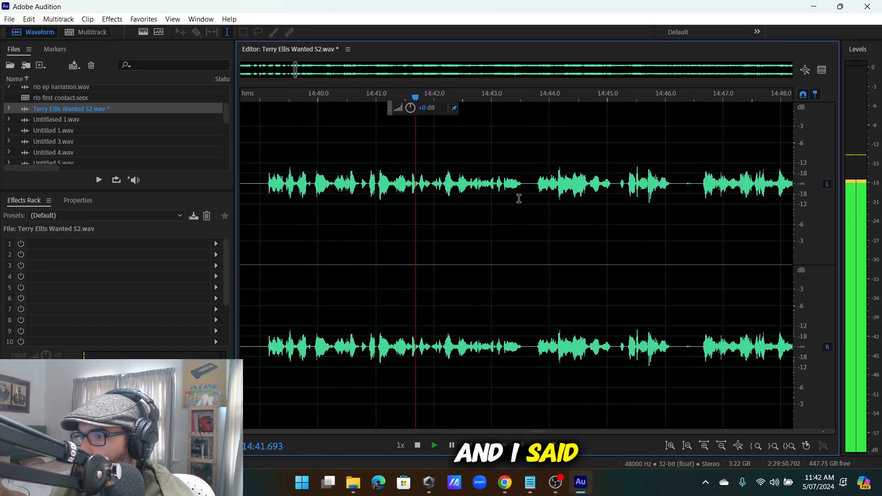
pyautogui.scroll(2, 513, 193)
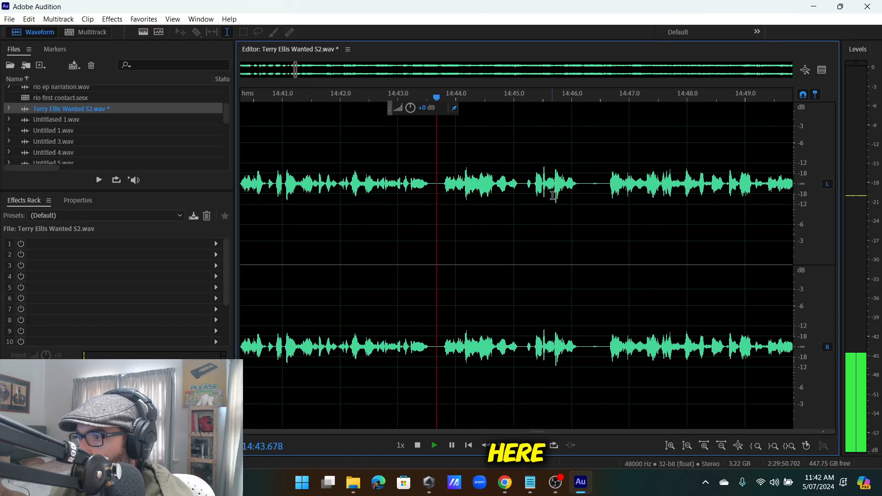
pyautogui.scroll(5, 513, 192)
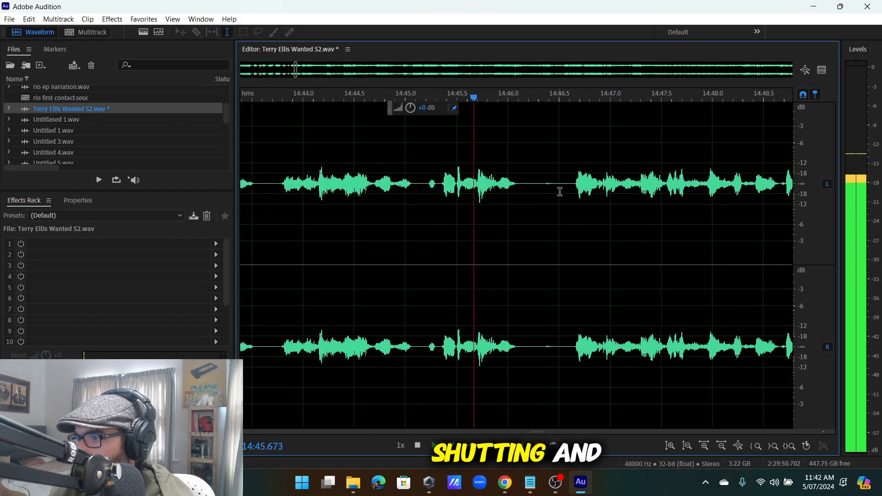
pyautogui.scroll(-6, 576, 183)
pyautogui.scroll(6, 607, 196)
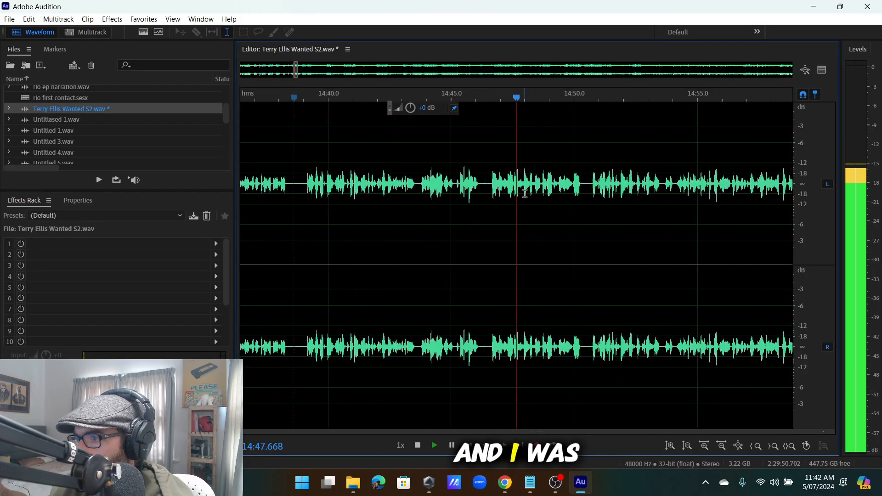
# Cut the gap from 14:46.3 to 14:47.5.
pyautogui.click(505, 189)
pyautogui.moveTo(505, 193); pyautogui.dragTo(408, 258)
pyautogui.press('Delete')
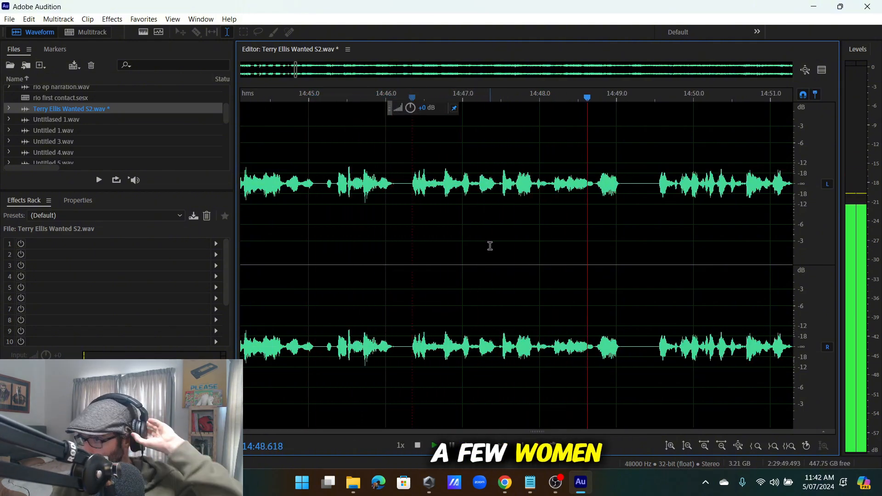
pyautogui.scroll(-2, 506, 219)
pyautogui.scroll(-4, 538, 210)
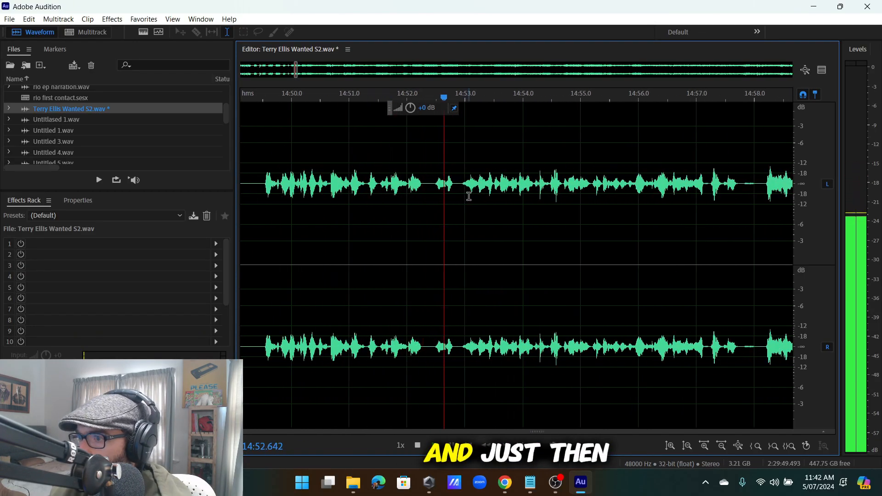
pyautogui.scroll(5, 467, 184)
# Check the short stretch around 14:52.5 and replay from 14:52.4 without cutting.
pyautogui.moveTo(461, 182); pyautogui.dragTo(392, 207)
pyautogui.click(389, 205)
pyautogui.scroll(-8, 434, 199)
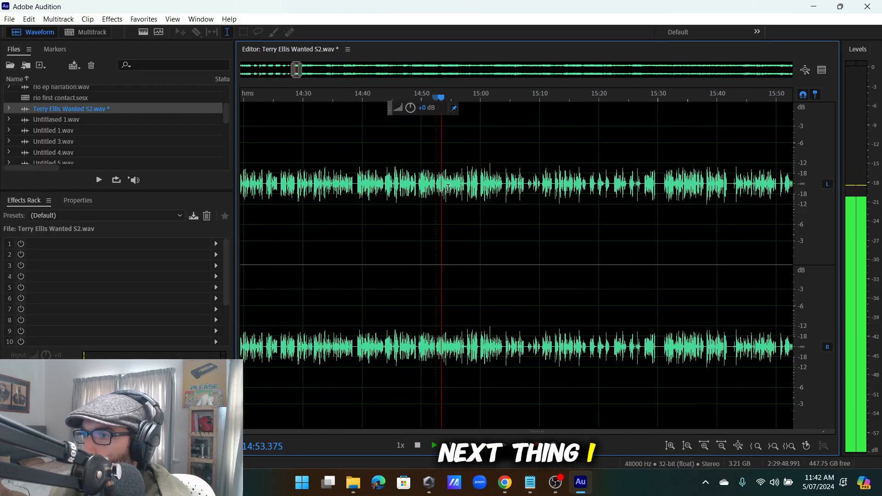
pyautogui.scroll(7, 455, 192)
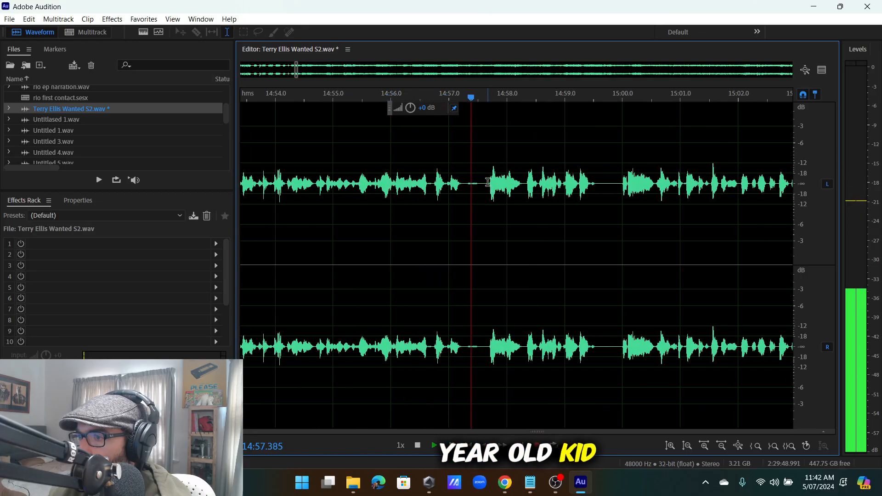
pyautogui.scroll(3, 490, 184)
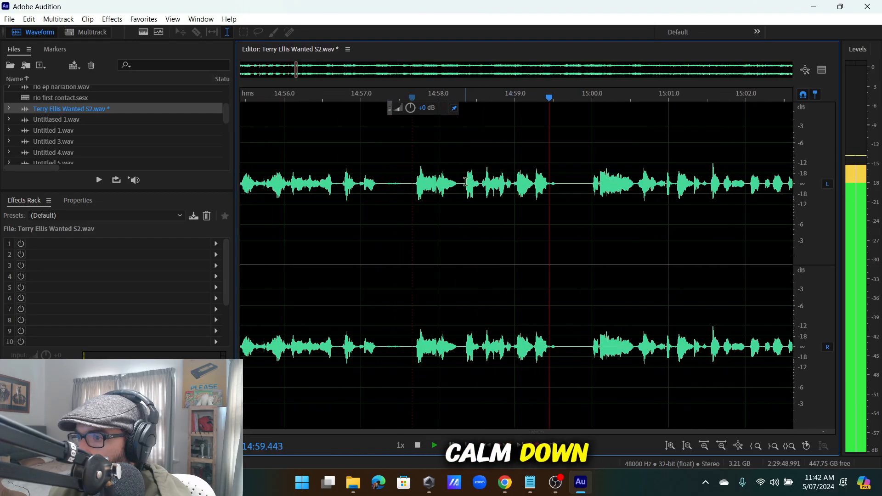
pyautogui.scroll(-5, 460, 182)
pyautogui.scroll(5, 483, 183)
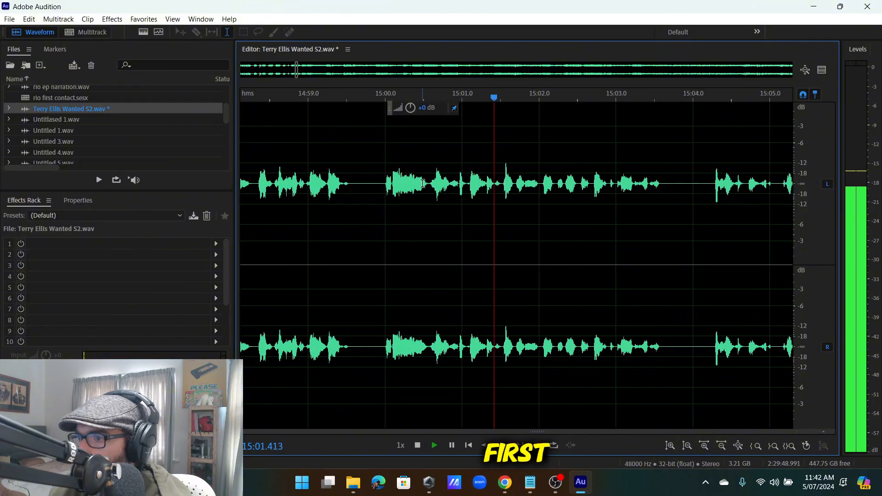
# Delete the false start just before 15:00 and stop playback.
pyautogui.moveTo(428, 184); pyautogui.dragTo(363, 251)
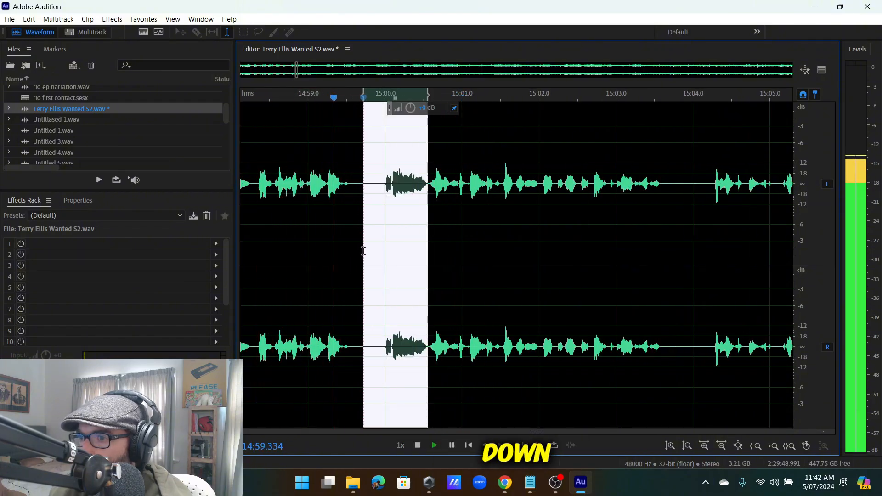
pyautogui.press('Delete')
pyautogui.scroll(-3, 500, 199)
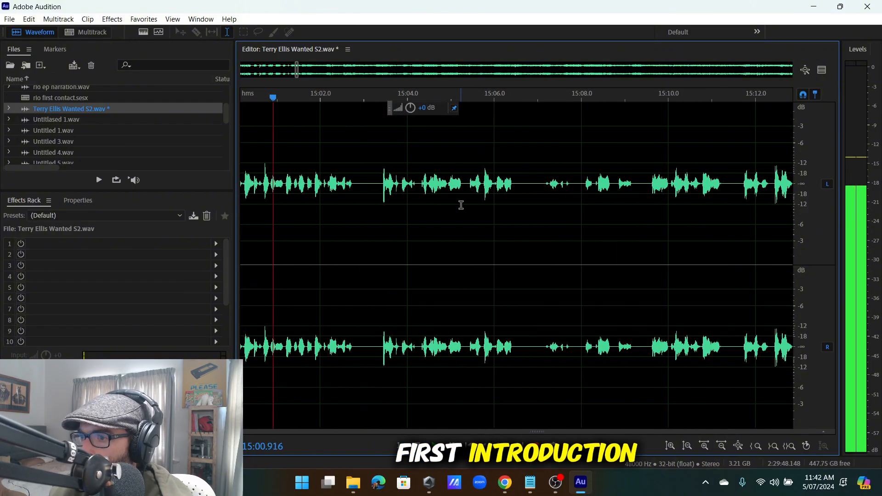
pyautogui.scroll(3, 414, 188)
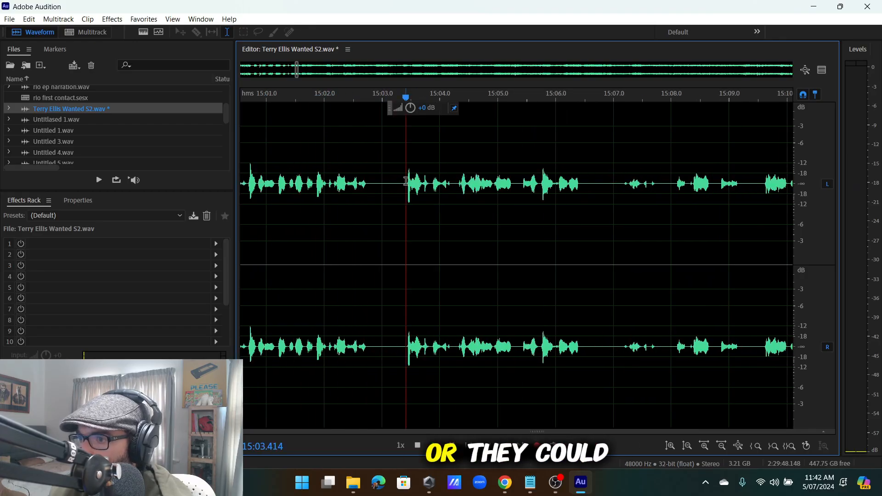
pyautogui.scroll(-3, 425, 193)
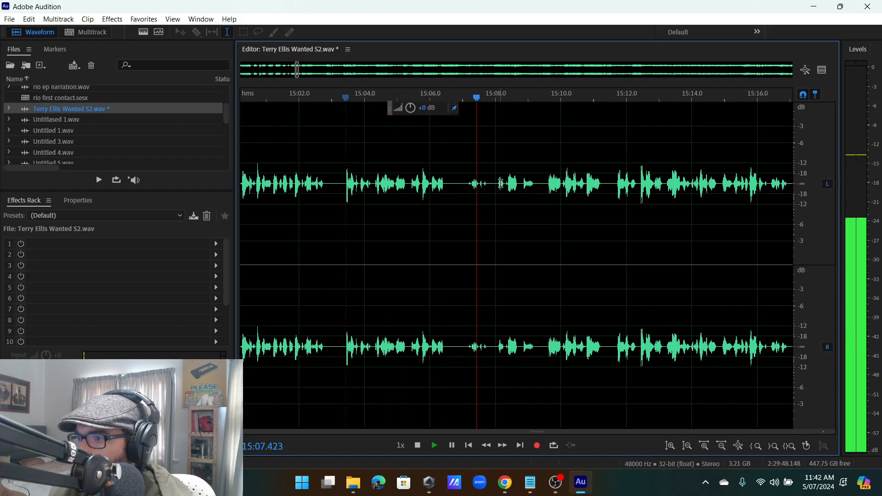
pyautogui.scroll(-5, 551, 190)
pyautogui.press('space')
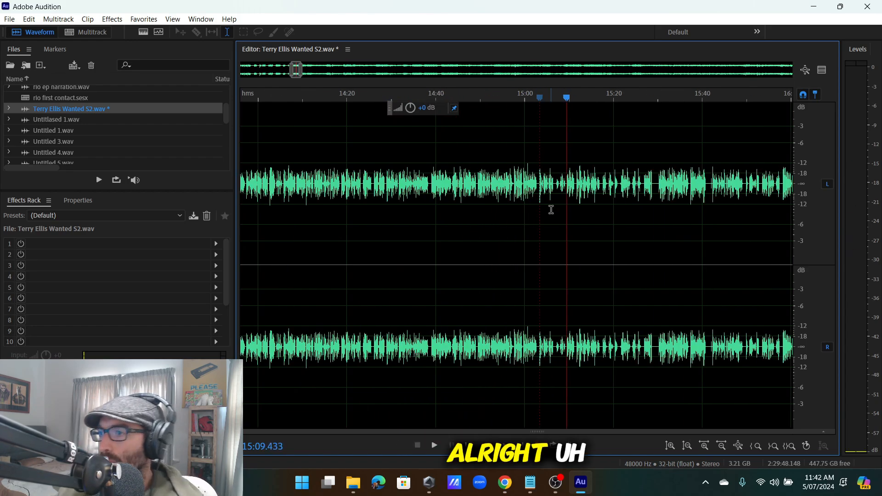
pyautogui.scroll(2, 551, 210)
pyautogui.scroll(2, 598, 214)
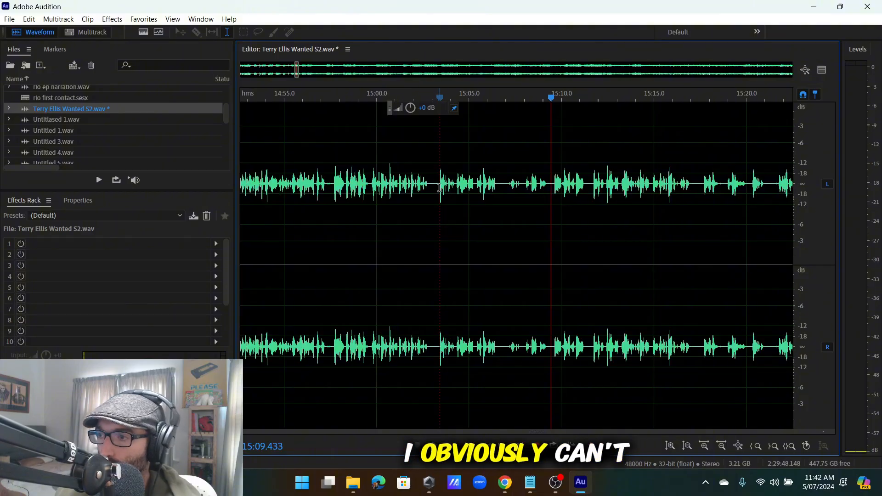
pyautogui.click(386, 190)
pyautogui.press('space')
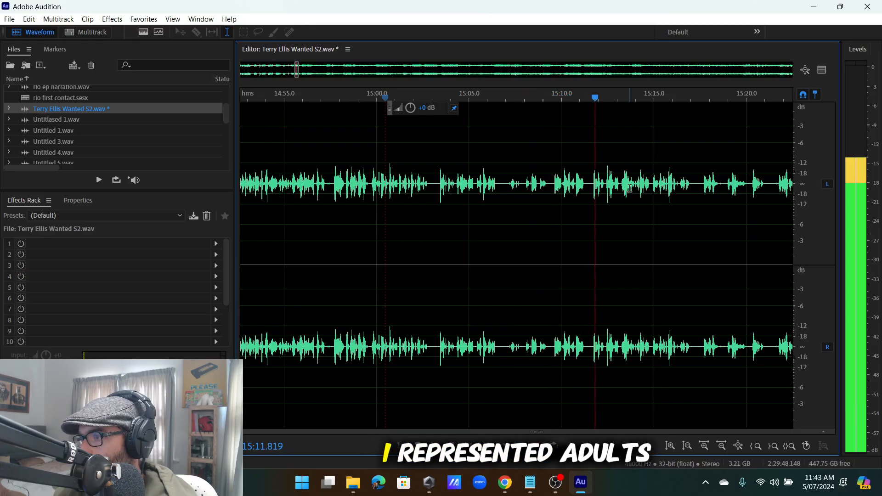
pyautogui.press('space')
pyautogui.click(466, 178)
pyautogui.press('space')
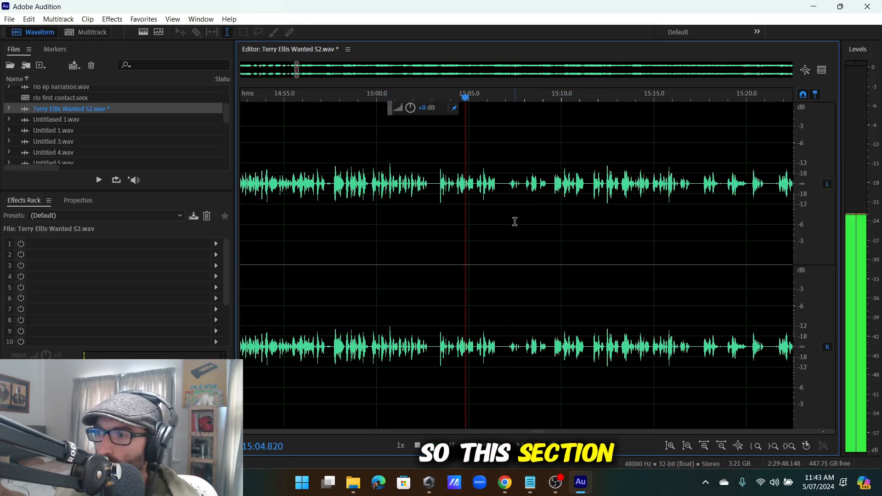
pyautogui.press('space')
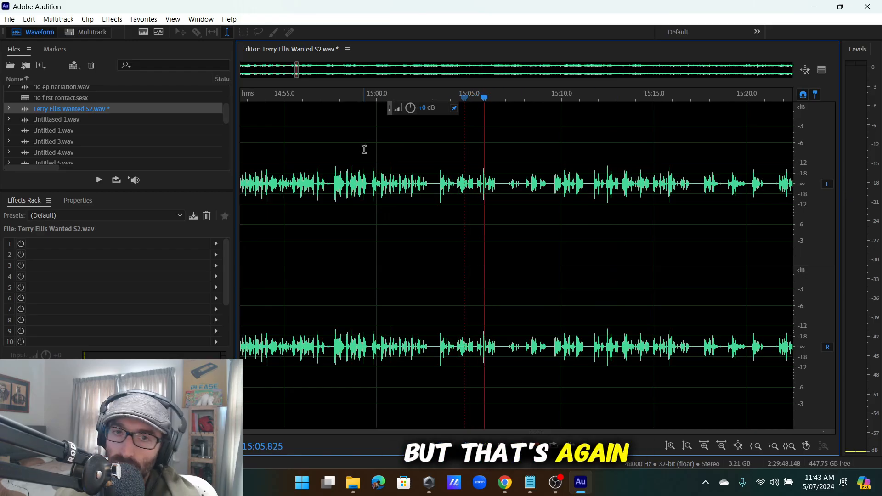
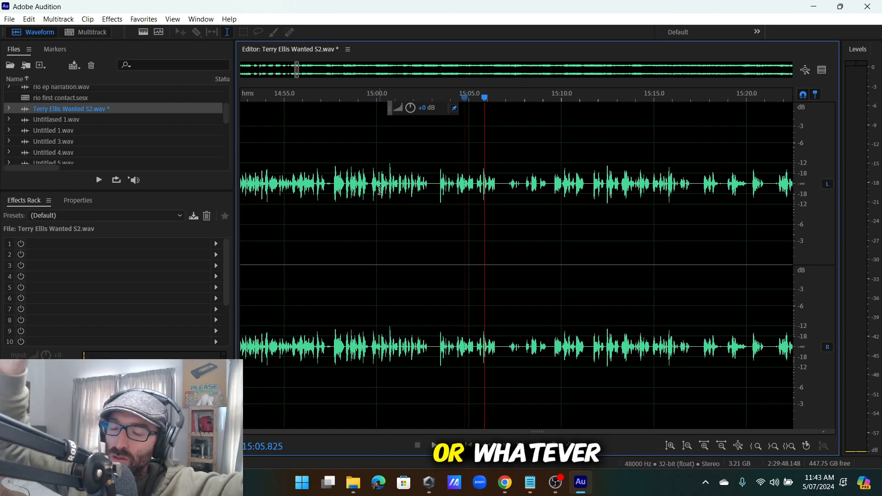
# Audition the passage between 15:00 and 15:10 to find where the phrase ends.
pyautogui.click(437, 189)
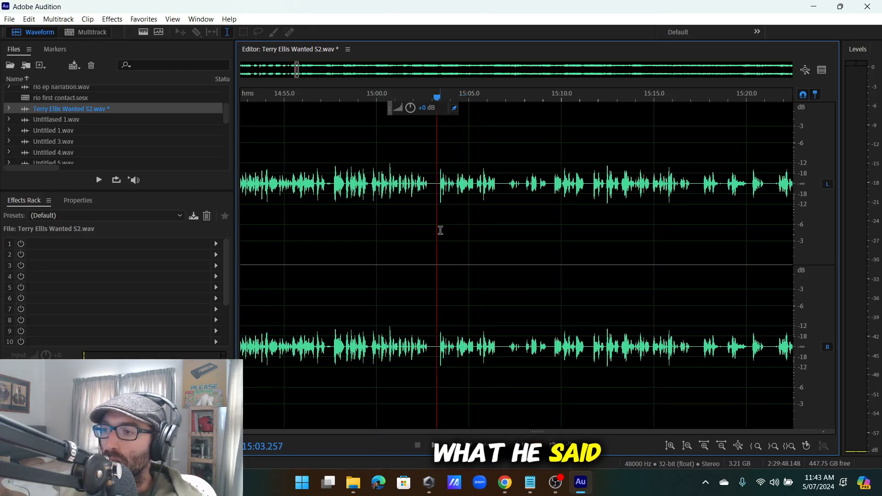
pyautogui.click(553, 182)
pyautogui.press('space')
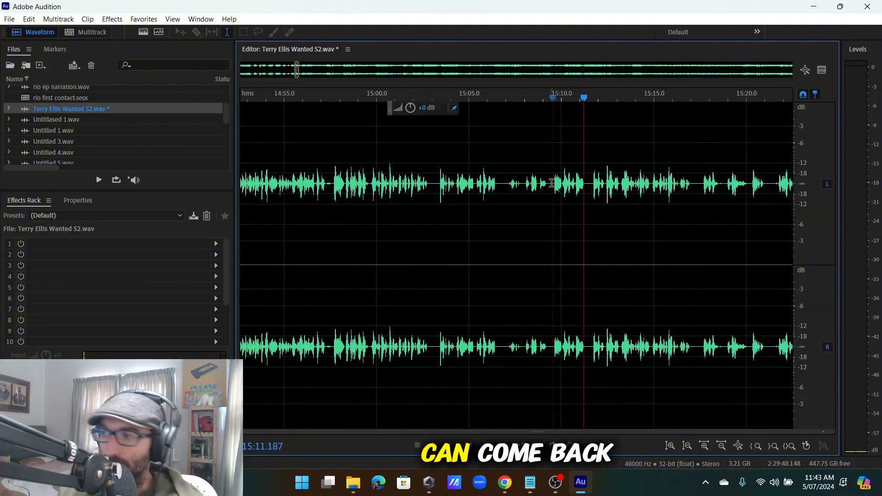
pyautogui.press('space')
pyautogui.scroll(3, 594, 201)
pyautogui.scroll(-4, 574, 184)
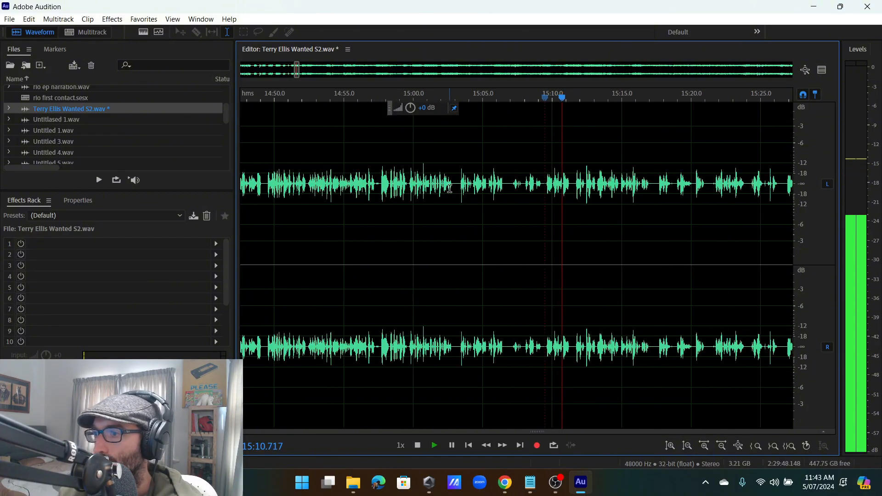
pyautogui.click(432, 189)
pyautogui.scroll(3, 454, 192)
pyautogui.press('space')
# Replay from about 15:00.5, stop at 15:02.739, and bring up the Edit menu.
pyautogui.scroll(2, 462, 226)
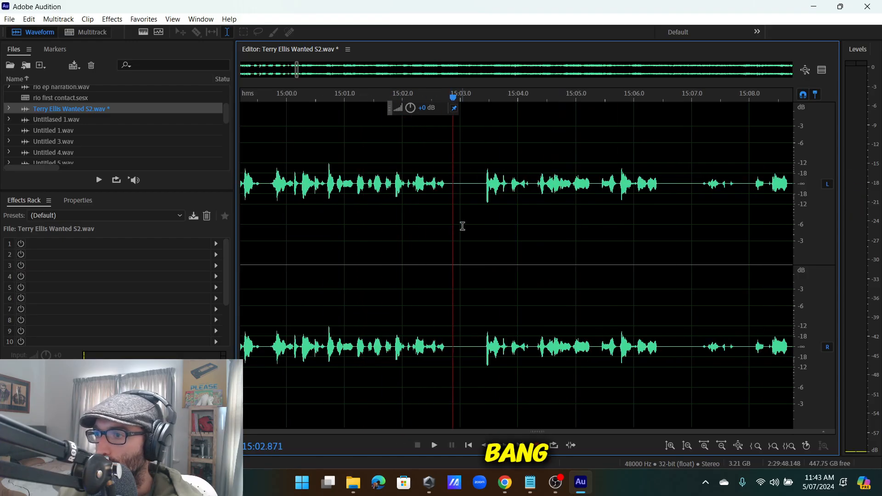
pyautogui.press('space')
pyautogui.scroll(-4, 467, 202)
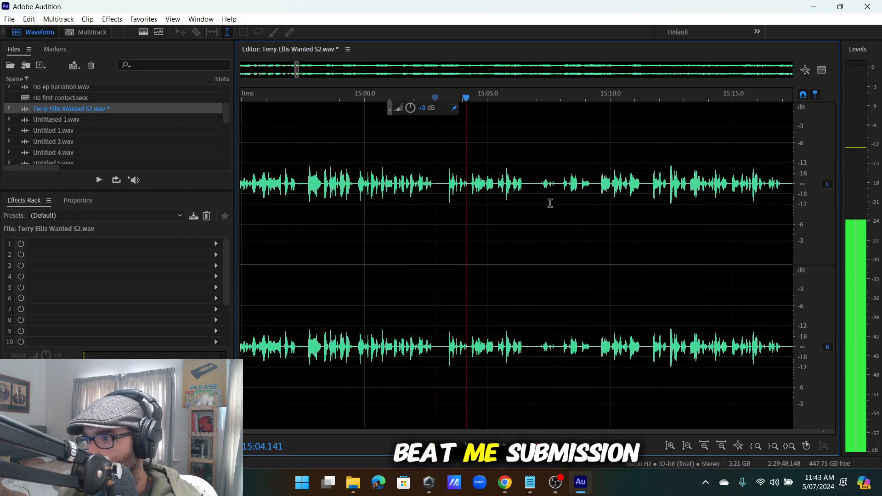
pyautogui.click(453, 188)
pyautogui.scroll(5, 478, 195)
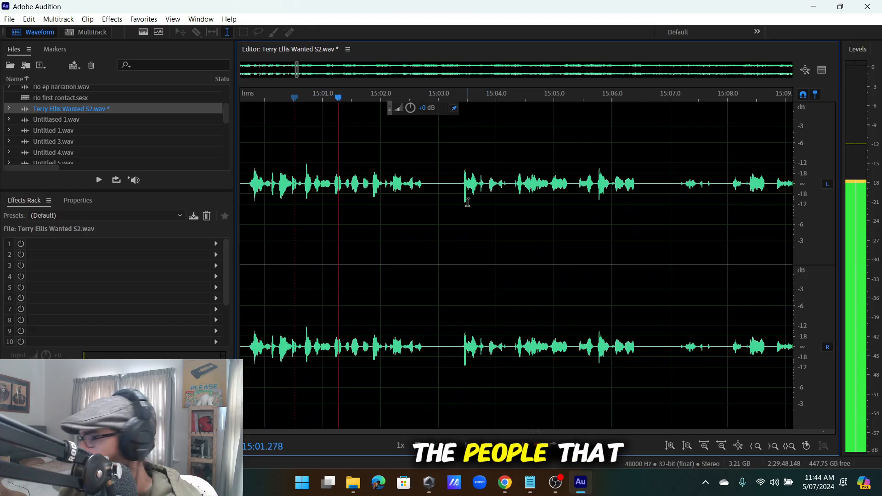
pyautogui.press('space')
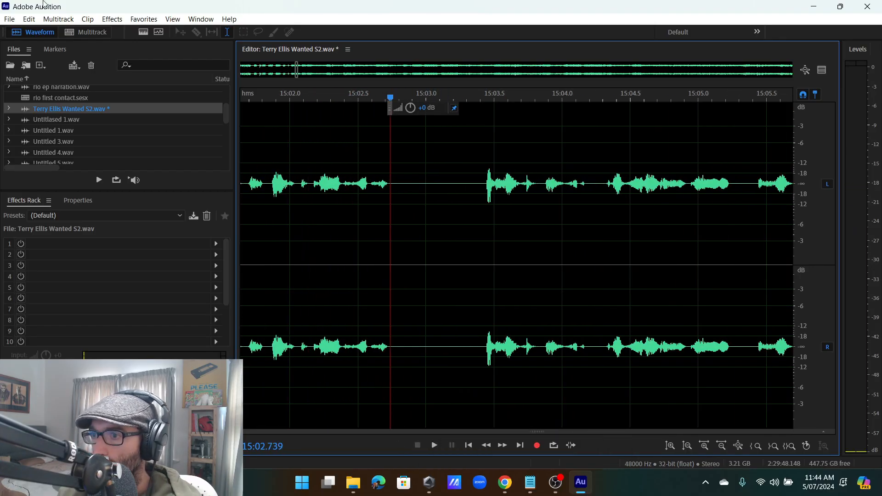
pyautogui.click(29, 19)
# Insert silence at the 15:02.739 playhead and play back from 14:59.2 to check it.
pyautogui.moveTo(74, 269)
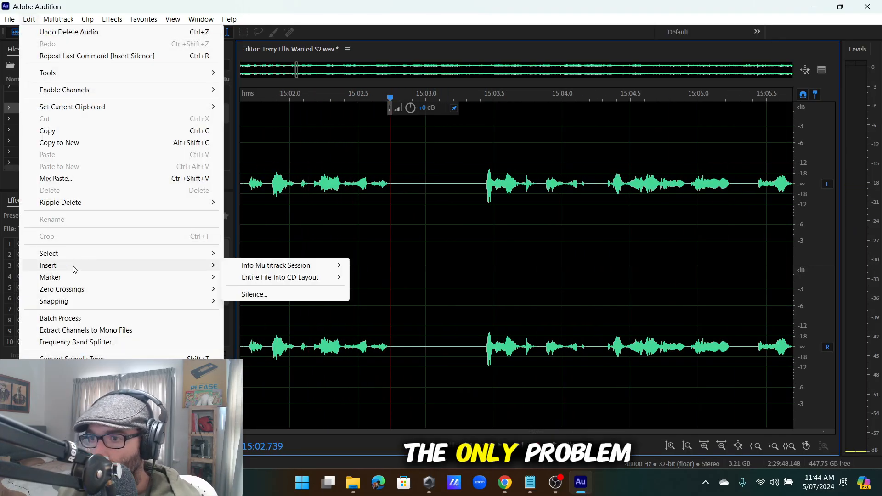
pyautogui.click(254, 294)
pyautogui.click(505, 232)
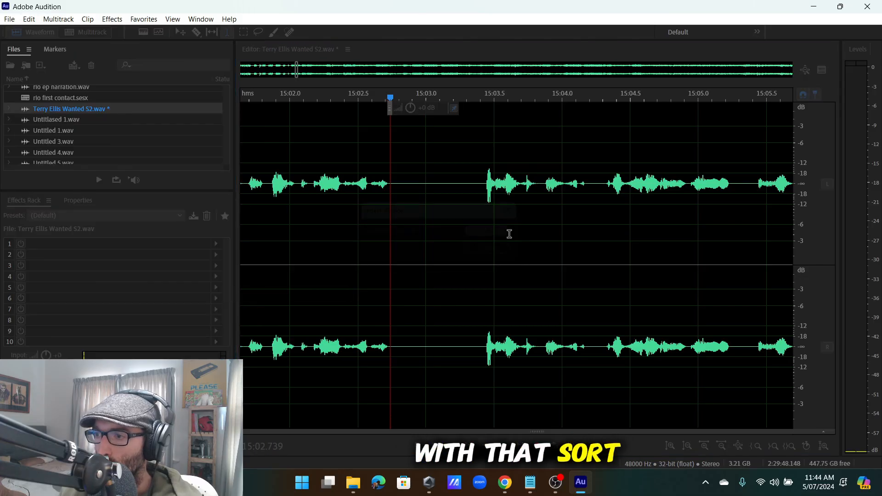
pyautogui.scroll(3, 500, 225)
pyautogui.click(424, 195)
pyautogui.press('space')
# Review the pause around 14:57–15:00, then select the silence from 15:03 to 15:09.
pyautogui.scroll(-2, 454, 203)
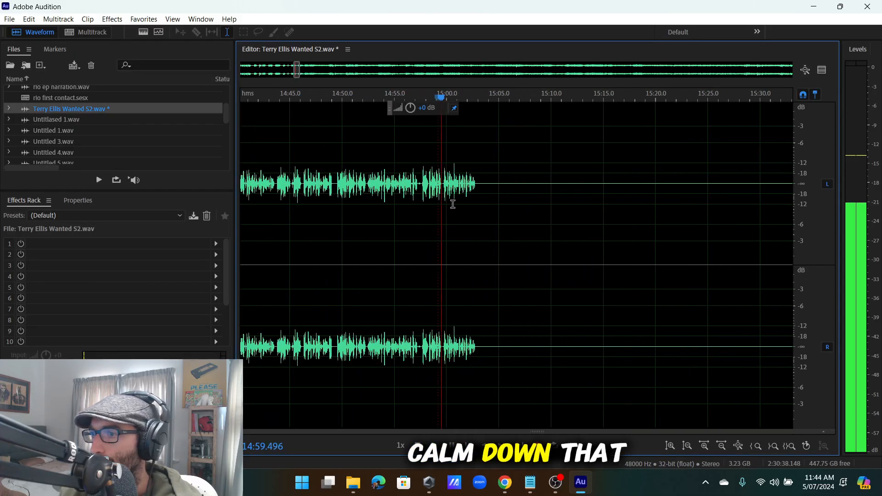
pyautogui.scroll(4, 445, 226)
pyautogui.click(368, 235)
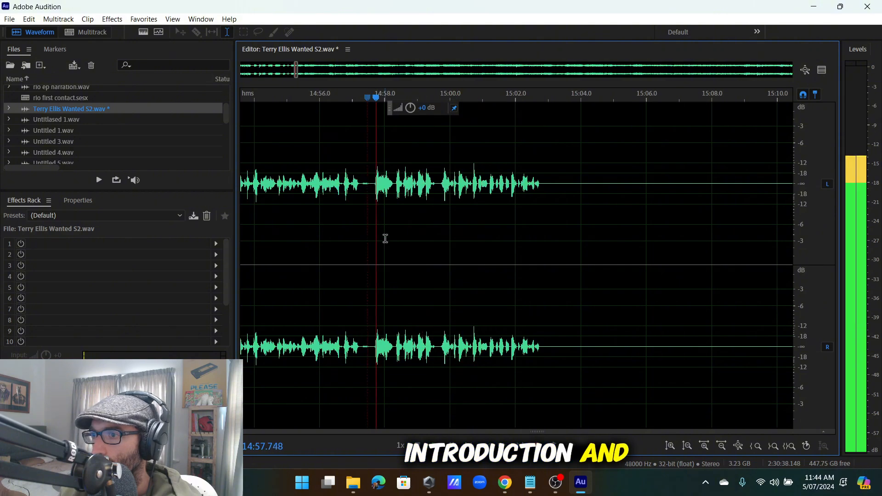
pyautogui.press('space')
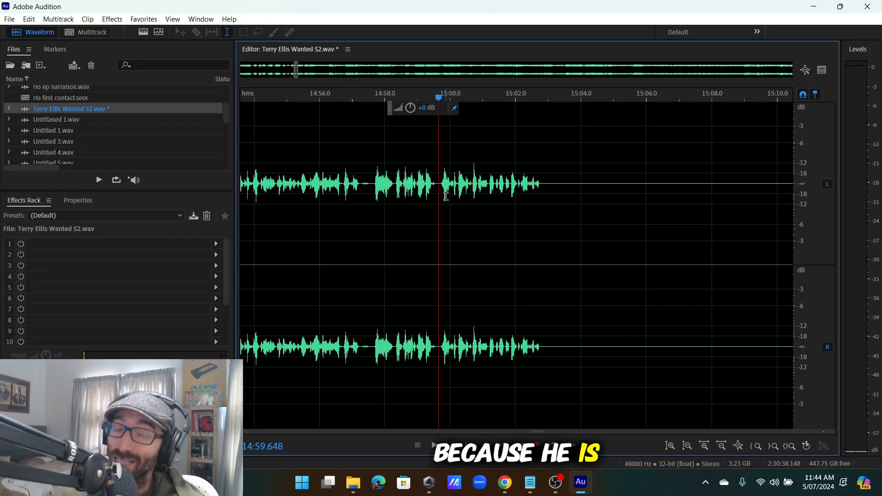
pyautogui.press('space')
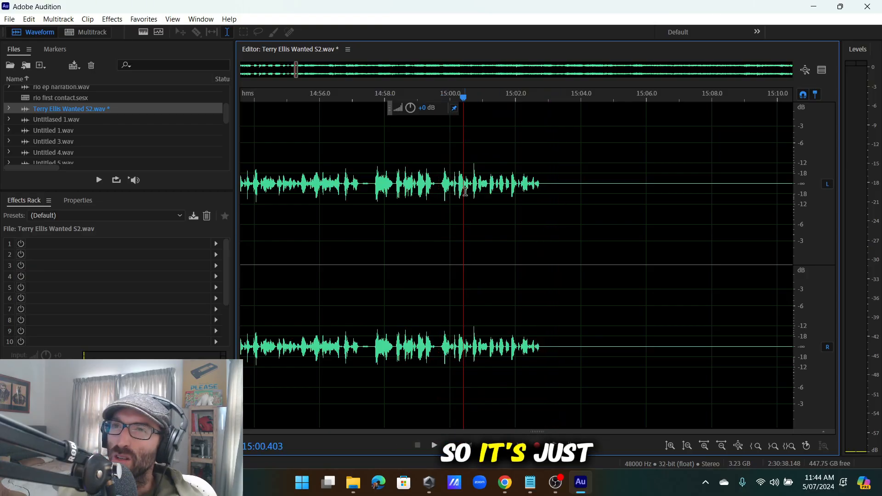
pyautogui.press('space')
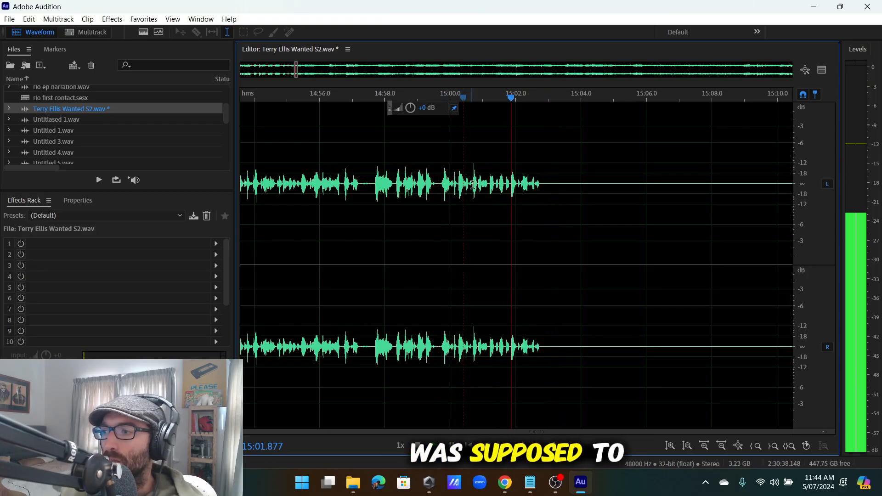
pyautogui.click(366, 197)
pyautogui.press('space')
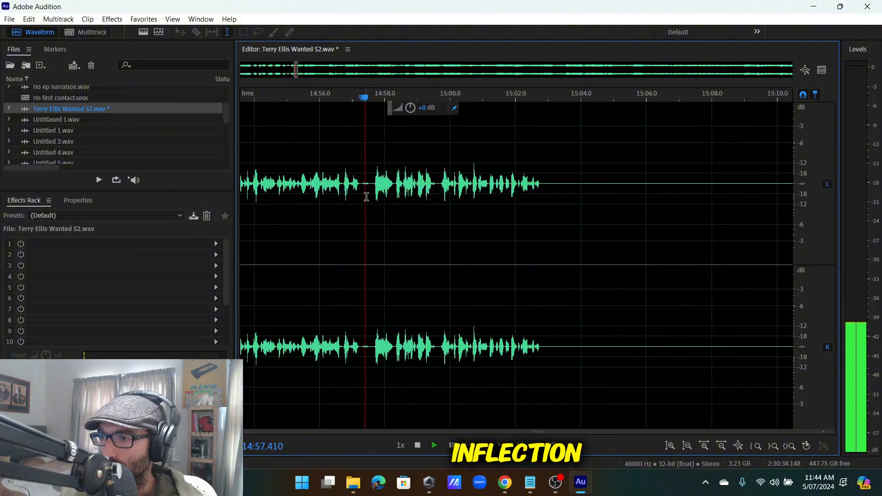
pyautogui.click(436, 189)
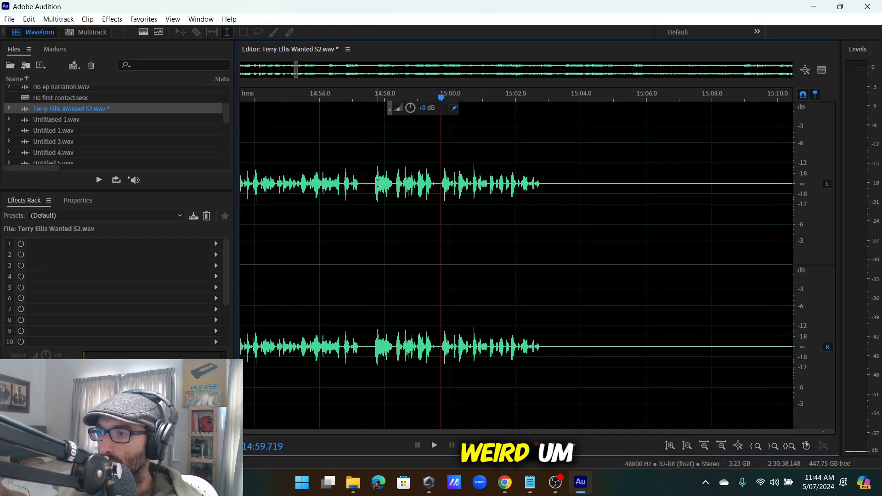
pyautogui.moveTo(549, 194); pyautogui.dragTo(746, 211)
# Copy the six seconds of selected silence and paste it into the pause just before 15:00.
pyautogui.rightClick(684, 208)
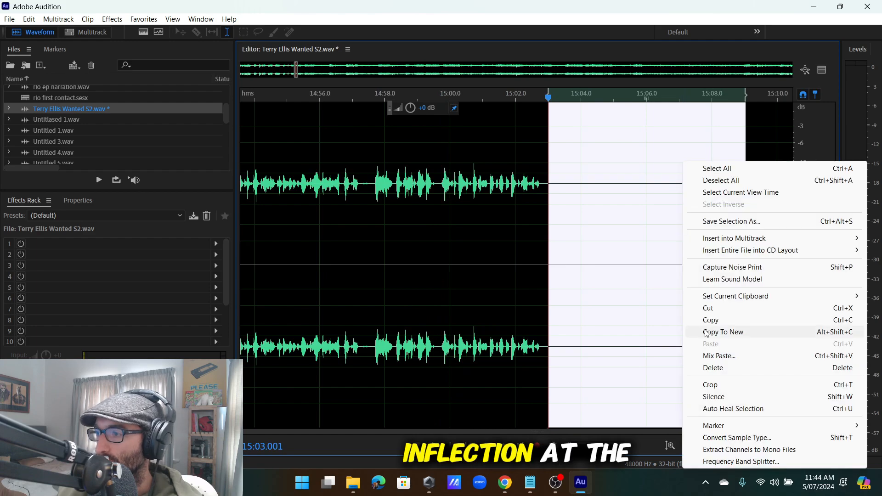
pyautogui.click(712, 319)
pyautogui.click(410, 181)
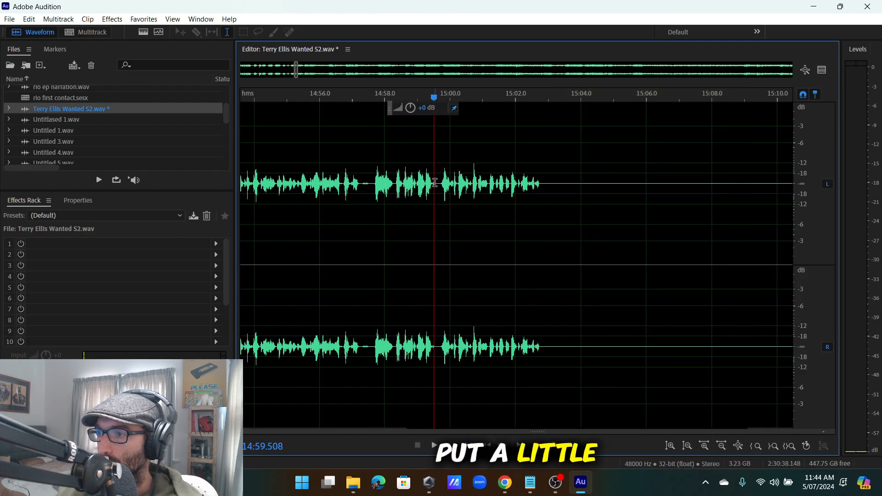
pyautogui.rightClick(437, 182)
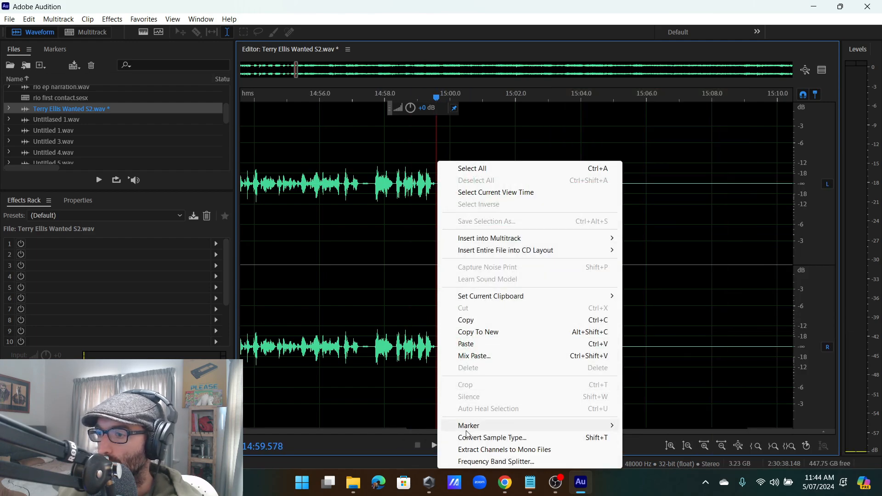
pyautogui.click(482, 344)
pyautogui.scroll(-5, 413, 202)
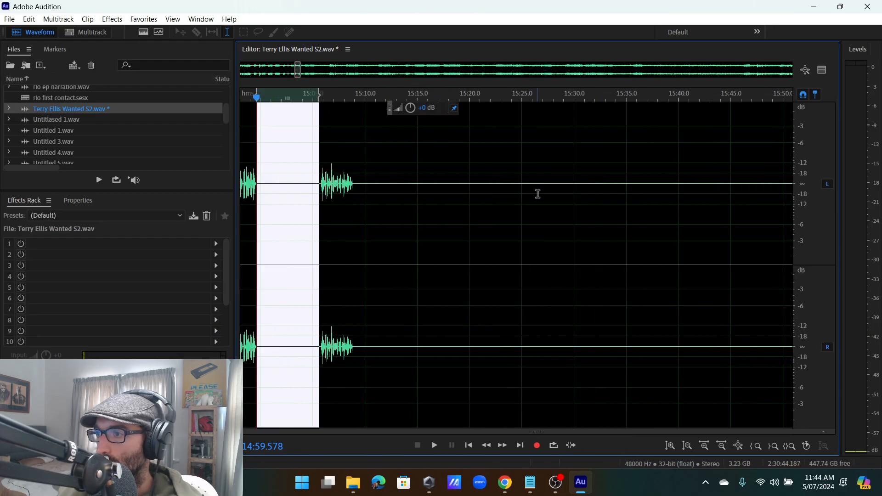
pyautogui.scroll(1, 428, 193)
# Delete the leftover silence after 15:09, including the 15:09–15:22 gap, so the audio closes up.
pyautogui.moveTo(381, 183); pyautogui.dragTo(758, 211)
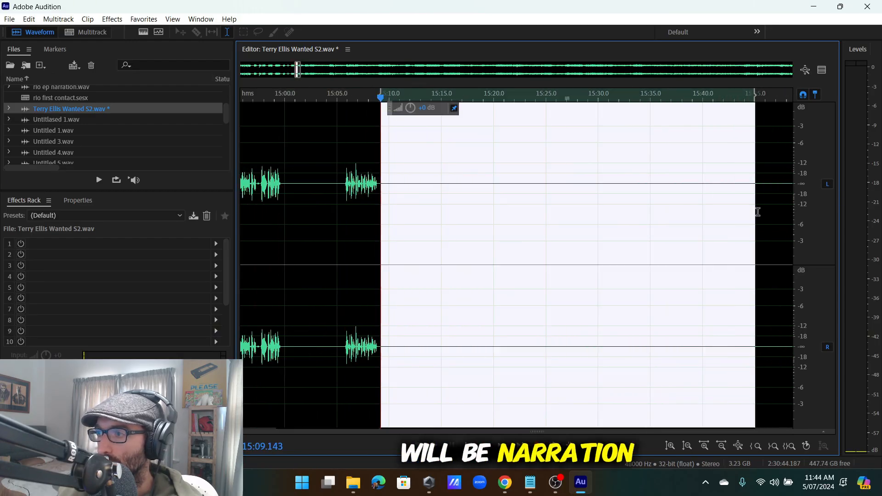
pyautogui.press('Delete')
pyautogui.moveTo(384, 190); pyautogui.dragTo(521, 211)
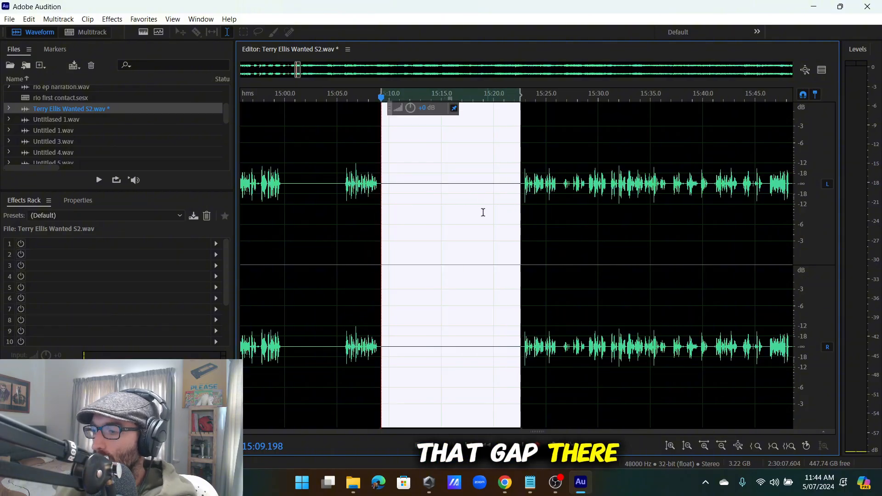
pyautogui.press('Delete')
# Play back the closed-up section from about 15:05.5.
pyautogui.click(350, 186)
pyautogui.click(342, 188)
pyautogui.press('space')
pyautogui.scroll(2, 358, 189)
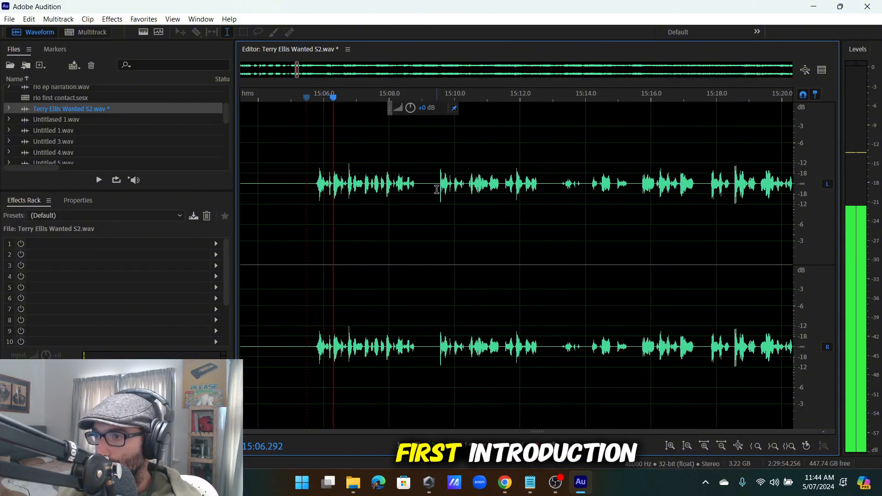
pyautogui.scroll(-5, 434, 189)
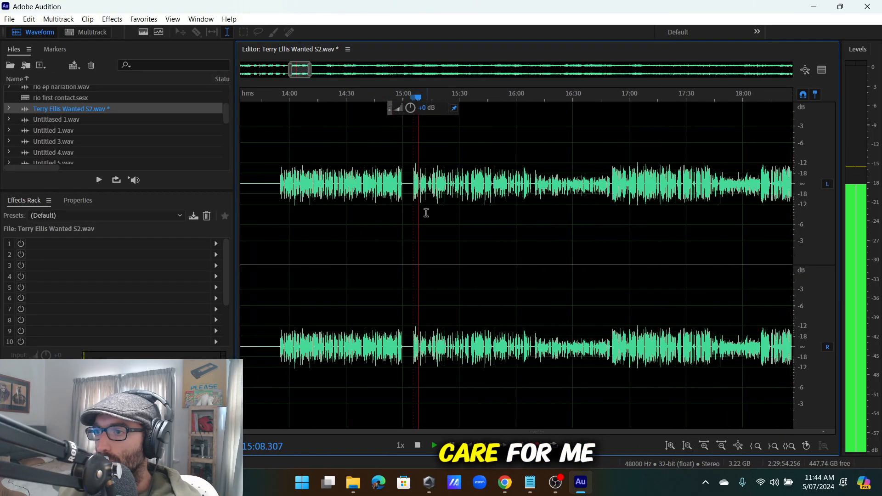
pyautogui.scroll(4, 313, 193)
# Select the 13:24–13:47 silence, then undo the accidental crop to restore the recording.
pyautogui.moveTo(302, 182); pyautogui.dragTo(380, 183)
pyautogui.rightClick(356, 162)
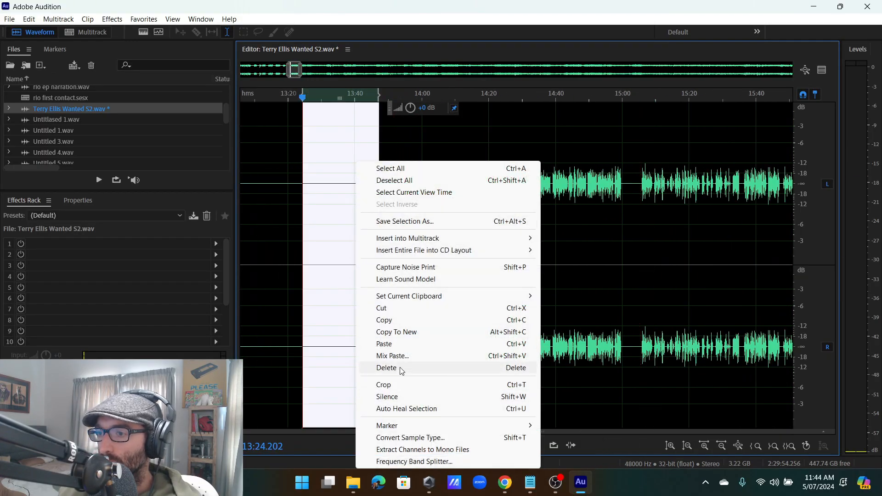
pyautogui.click(400, 385)
pyautogui.hotkey('ctrl', 'z')
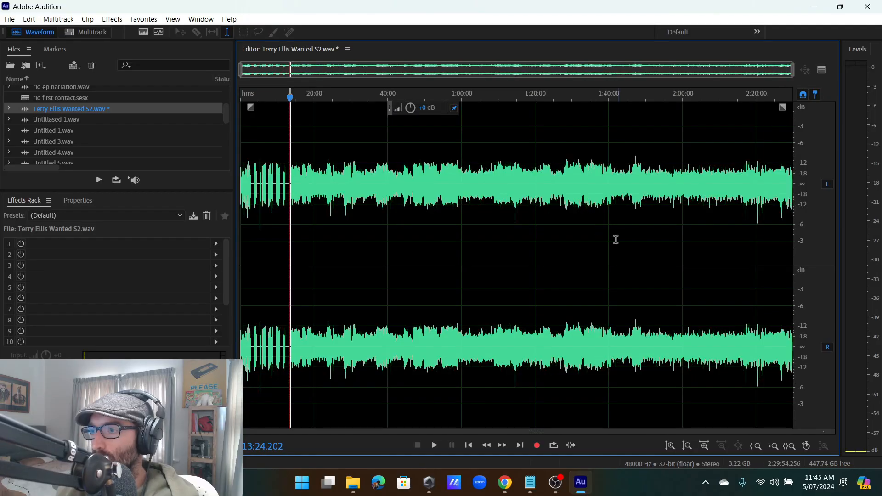
# Replay from 13:55 through 14:57.4 and stop with the playhead at 15:01.138.
pyautogui.scroll(6, 289, 191)
pyautogui.click(288, 194)
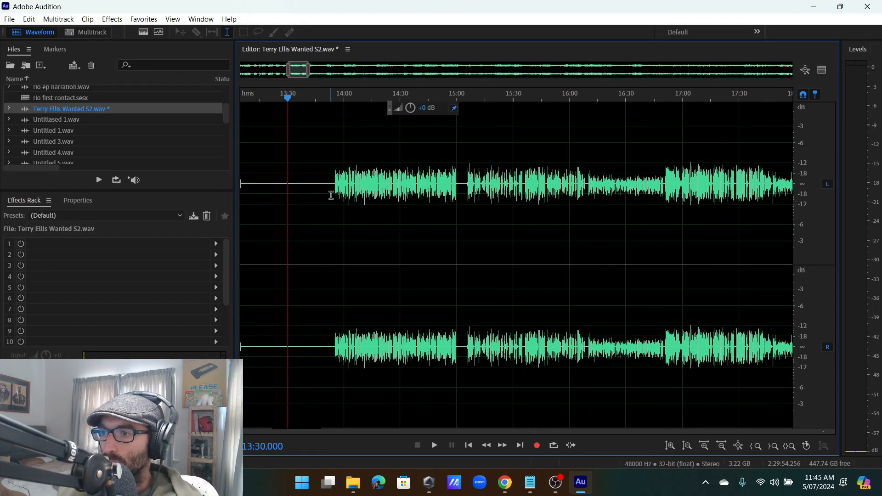
pyautogui.click(333, 195)
pyautogui.press('space')
pyautogui.scroll(-3, 355, 198)
pyautogui.scroll(4, 404, 193)
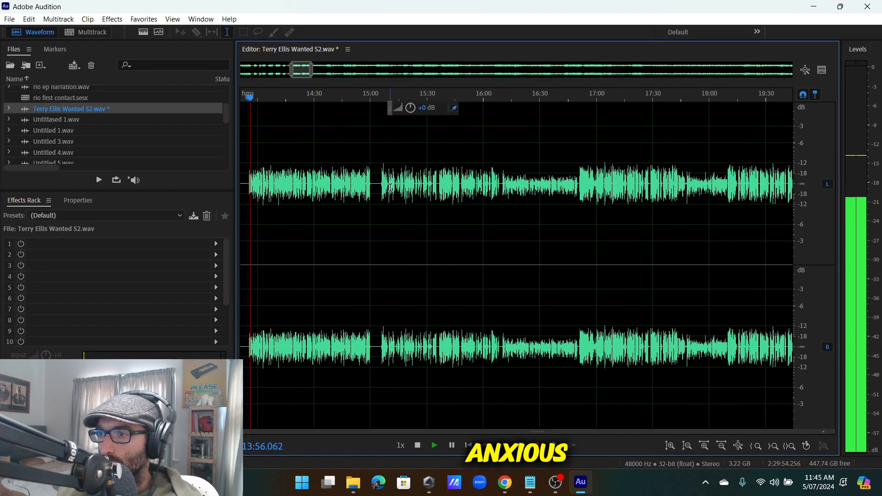
pyautogui.click(346, 184)
pyautogui.click(361, 182)
pyautogui.scroll(4, 365, 184)
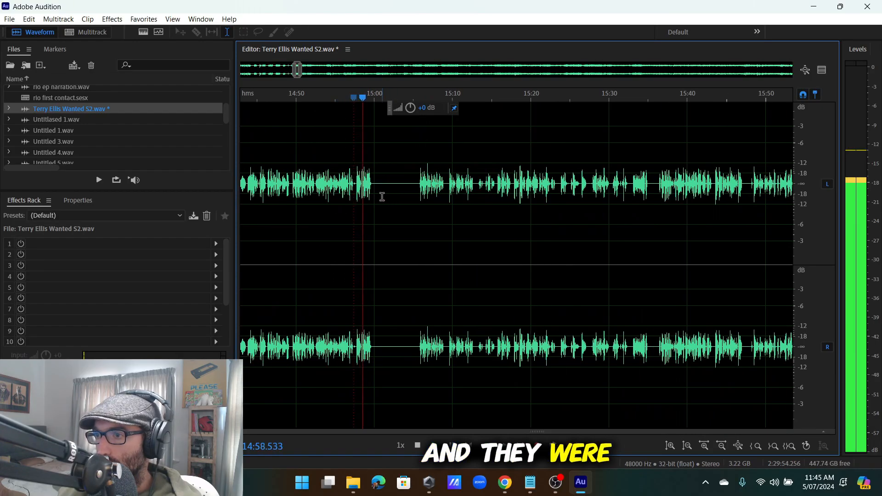
pyautogui.scroll(3, 382, 197)
pyautogui.click(386, 185)
pyautogui.press('space')
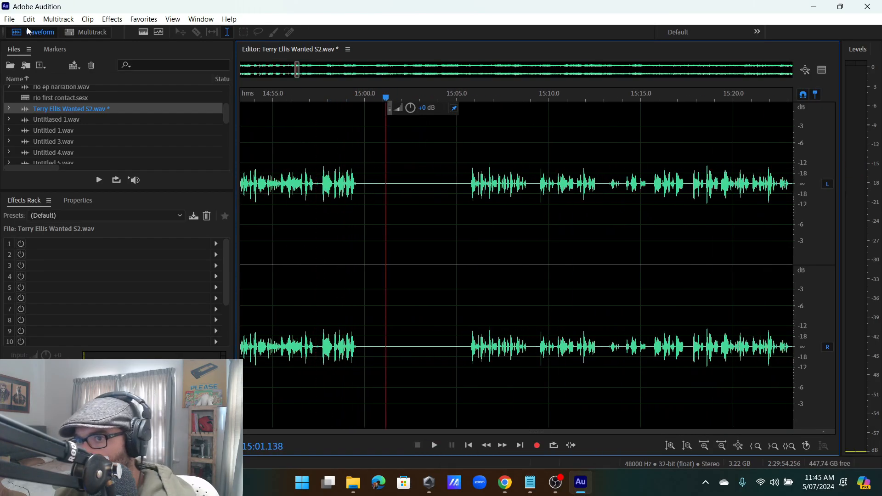
# Insert silence at the 15:01.138 playhead via Edit > Insert > Silence.
pyautogui.click(29, 19)
pyautogui.moveTo(59, 265)
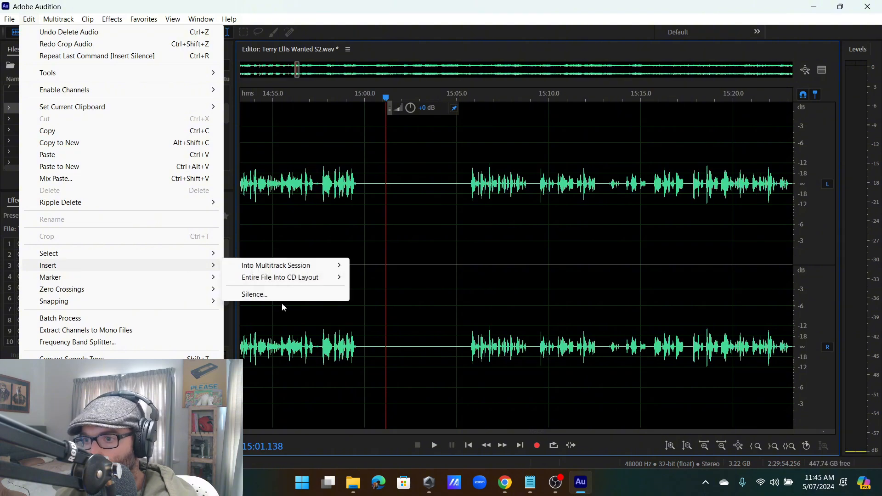
pyautogui.click(284, 294)
pyautogui.click(483, 233)
# Play from before the next clip to find the 16:06 insertion point.
pyautogui.scroll(-4, 469, 227)
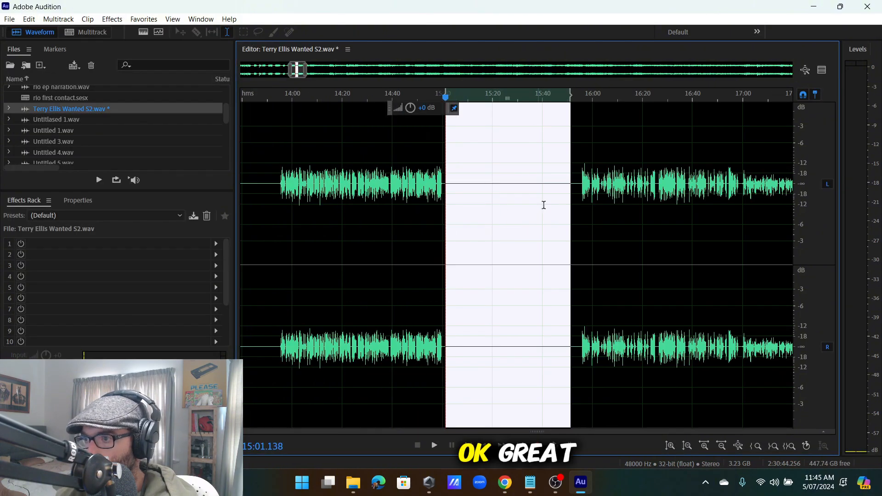
pyautogui.scroll(4, 613, 180)
pyautogui.click(521, 183)
pyautogui.press('space')
pyautogui.scroll(-8, 555, 220)
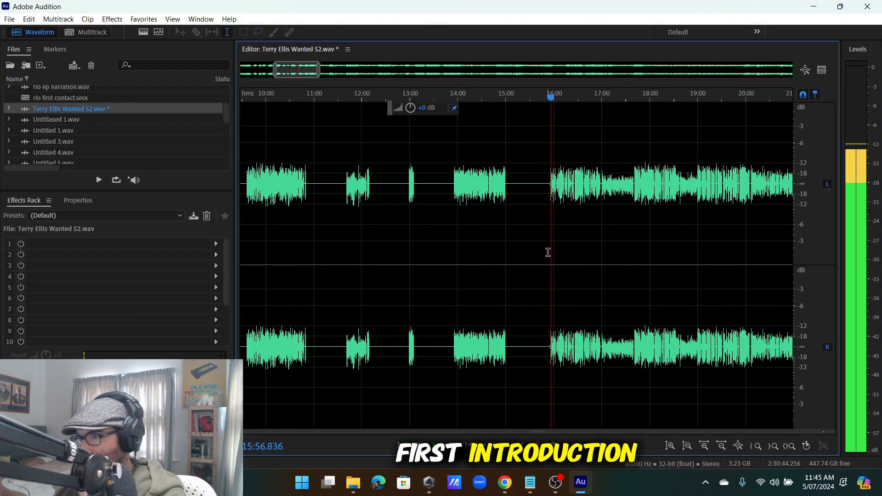
pyautogui.scroll(4, 501, 227)
pyautogui.scroll(-5, 375, 207)
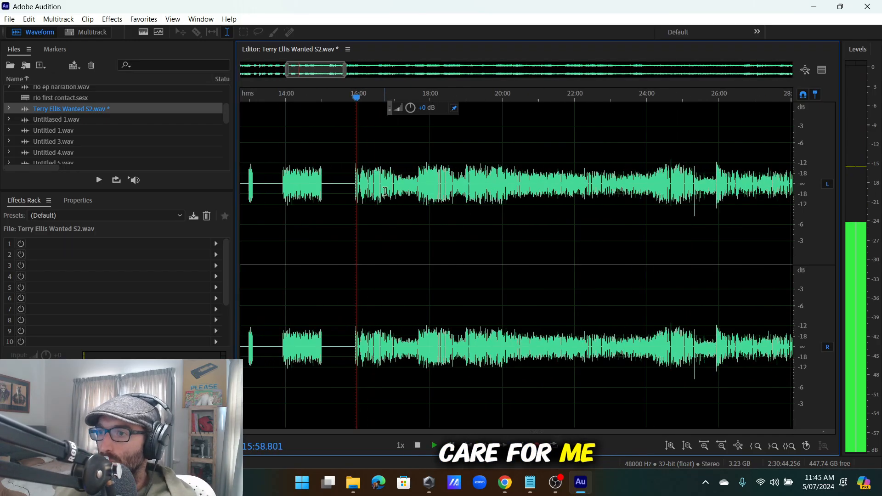
pyautogui.scroll(6, 385, 191)
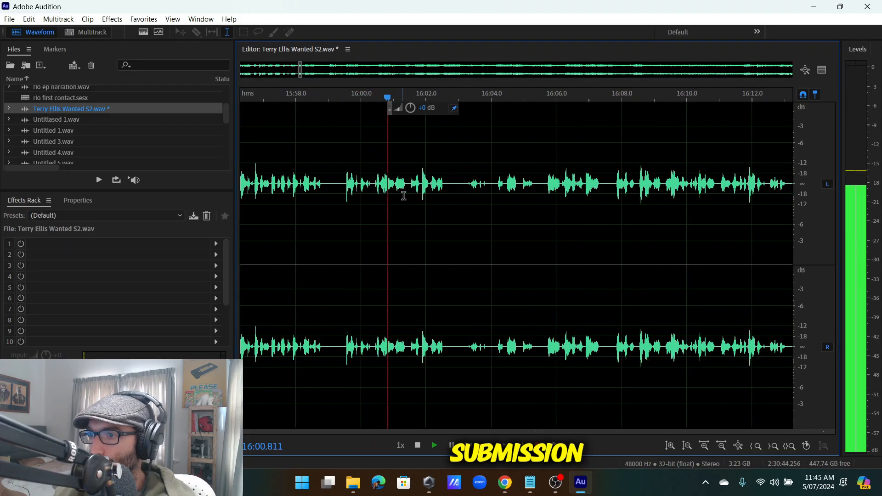
pyautogui.scroll(2, 470, 191)
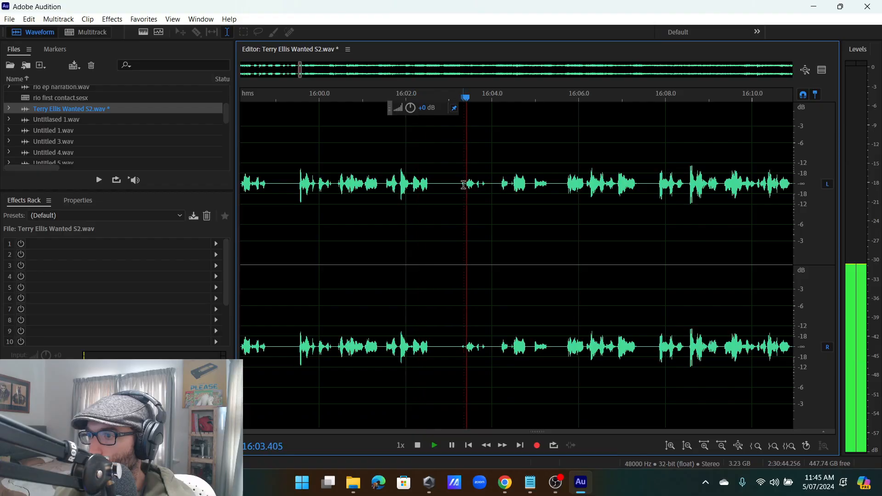
pyautogui.scroll(-4, 528, 189)
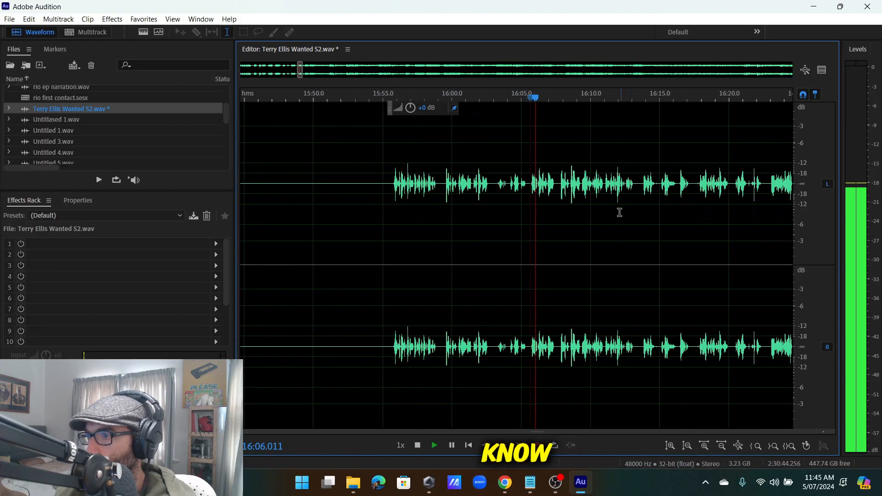
pyautogui.scroll(4, 615, 213)
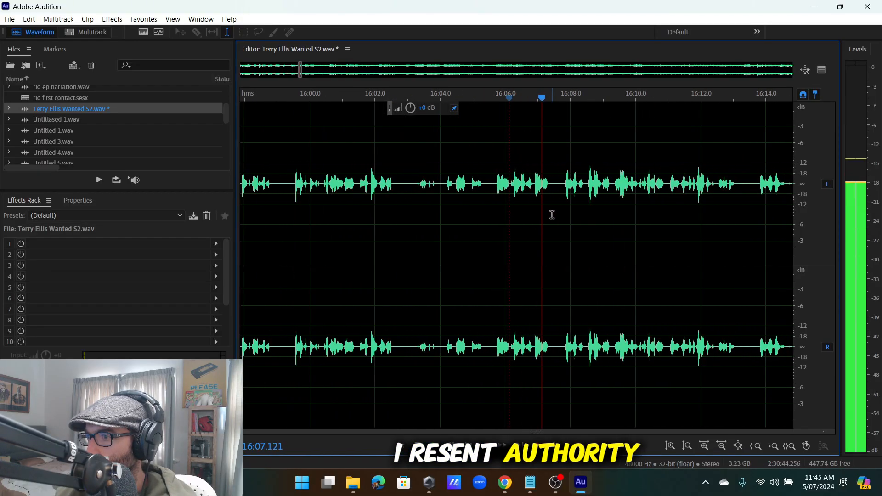
pyautogui.scroll(5, 552, 215)
pyautogui.press('space')
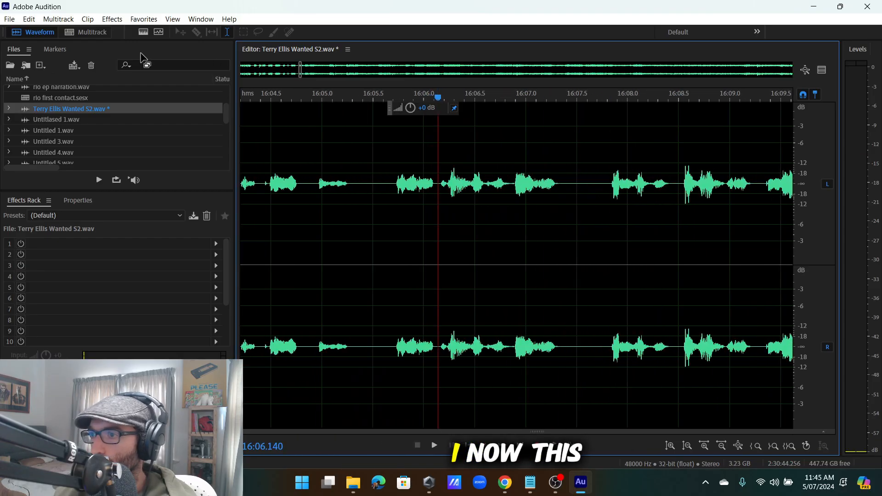
# Insert 50 seconds of silence at 16:06.
pyautogui.click(29, 19)
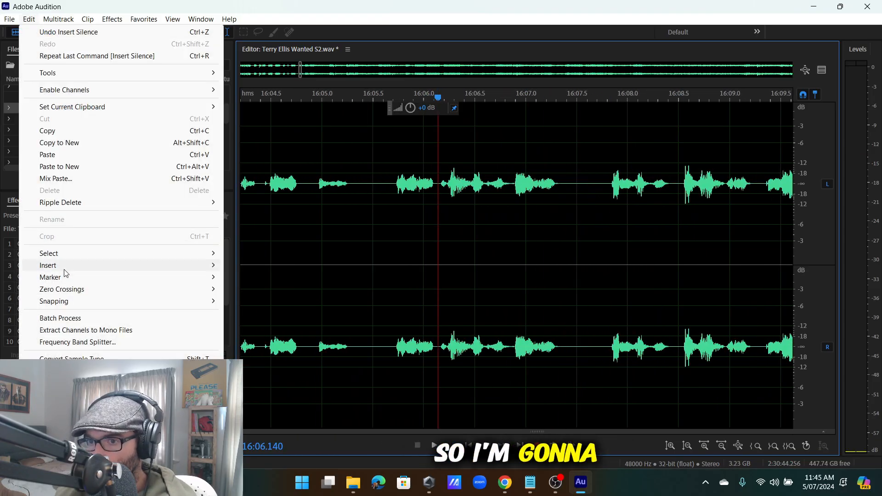
pyautogui.moveTo(118, 261)
pyautogui.click(255, 294)
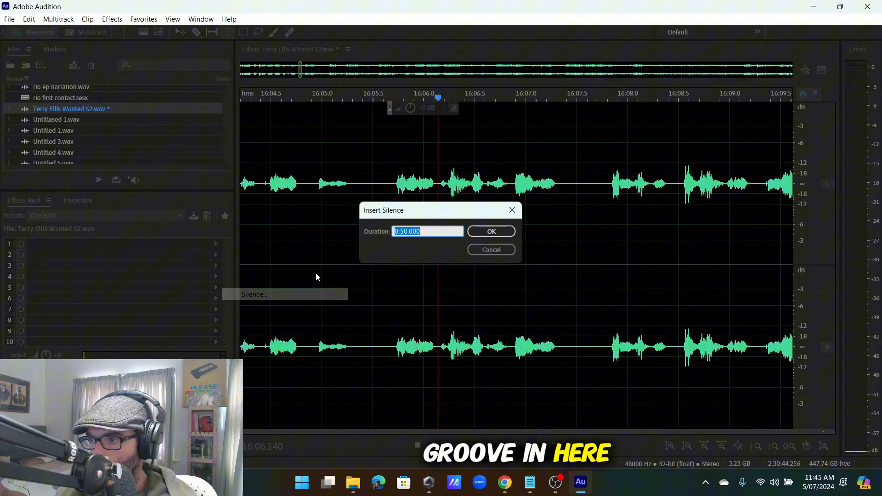
pyautogui.click(510, 231)
# Select and delete the excess part of the inserted 50-second silence.
pyautogui.scroll(-5, 479, 222)
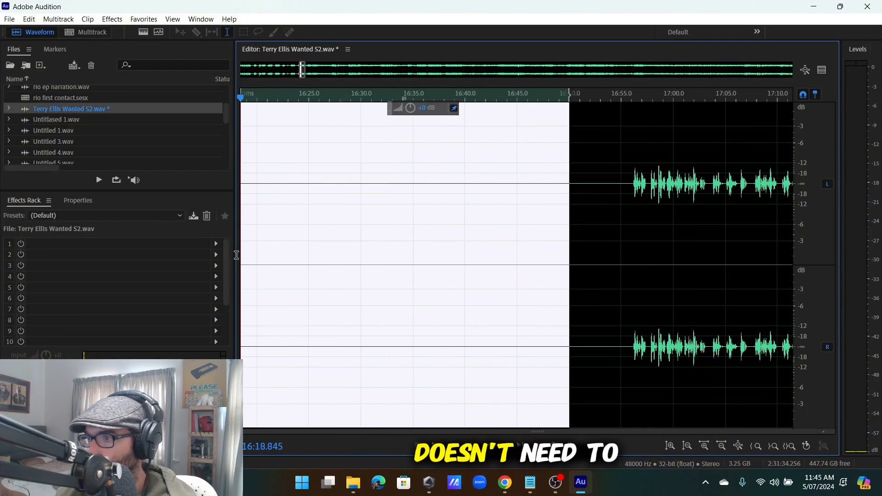
pyautogui.moveTo(236, 255); pyautogui.dragTo(456, 243)
pyautogui.click(413, 217)
pyautogui.moveTo(396, 199); pyautogui.dragTo(688, 213)
pyautogui.press('Delete')
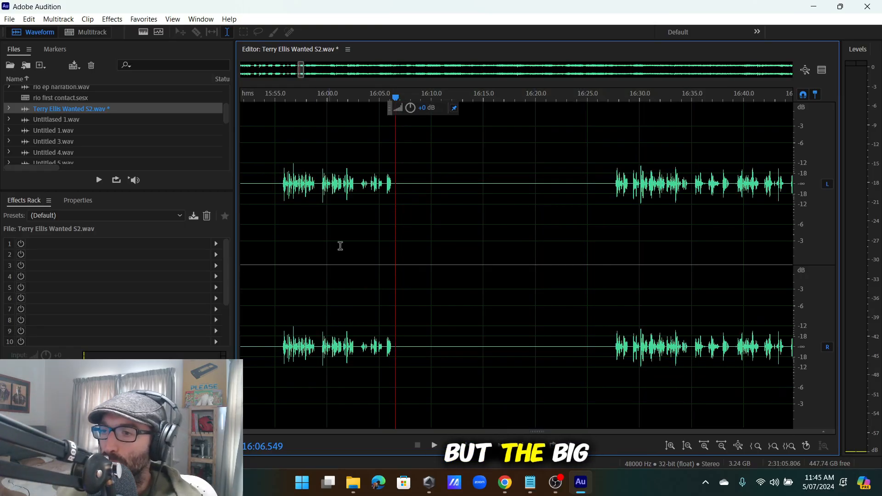
# Select the audio around the new silence gap after 16:06.
pyautogui.scroll(-5, 469, 207)
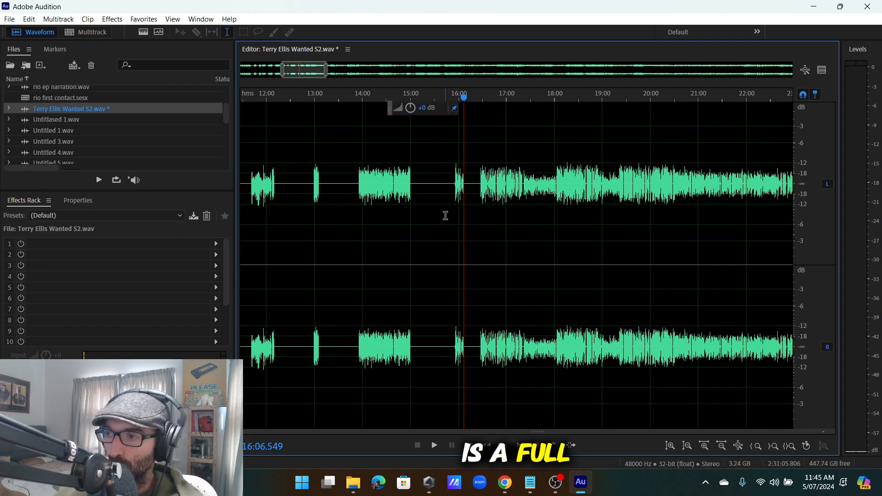
pyautogui.scroll(3, 607, 207)
pyautogui.scroll(4, 338, 194)
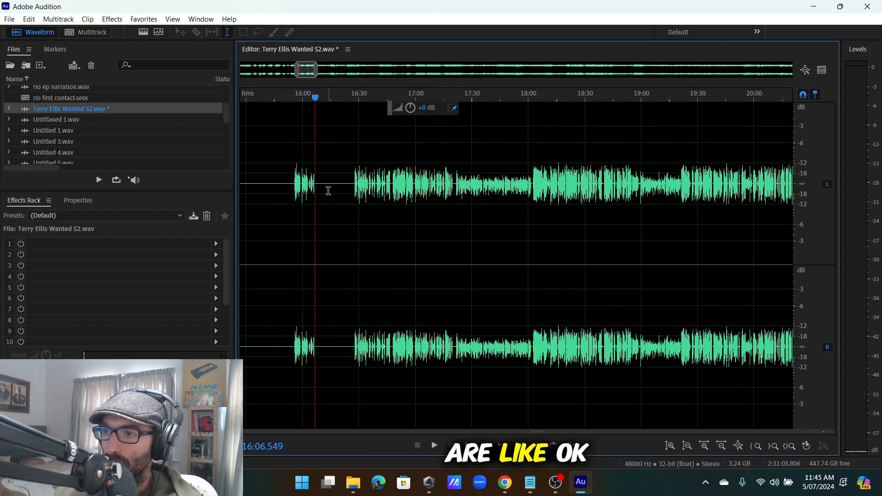
pyautogui.scroll(-2, 380, 194)
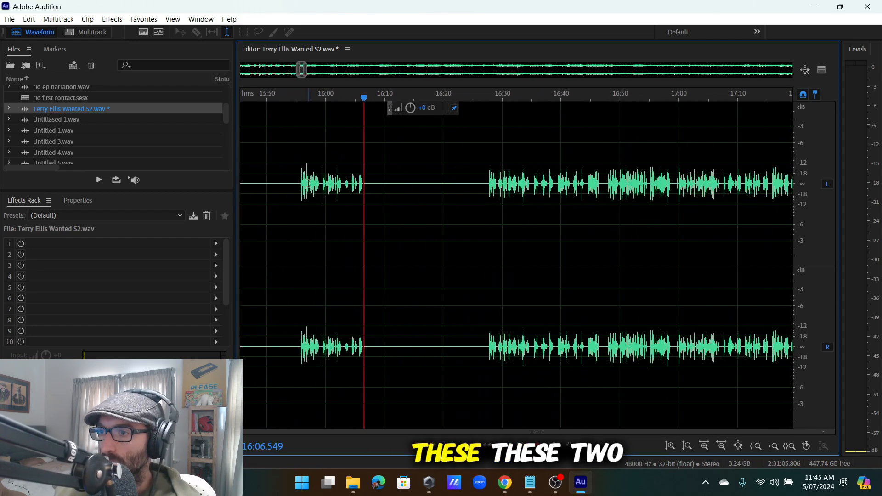
pyautogui.moveTo(281, 183); pyautogui.dragTo(539, 203)
# Delete the extra silence after 16:07, shortening the gap by about 11 seconds.
pyautogui.moveTo(250, 189); pyautogui.dragTo(279, 189)
pyautogui.click(279, 188)
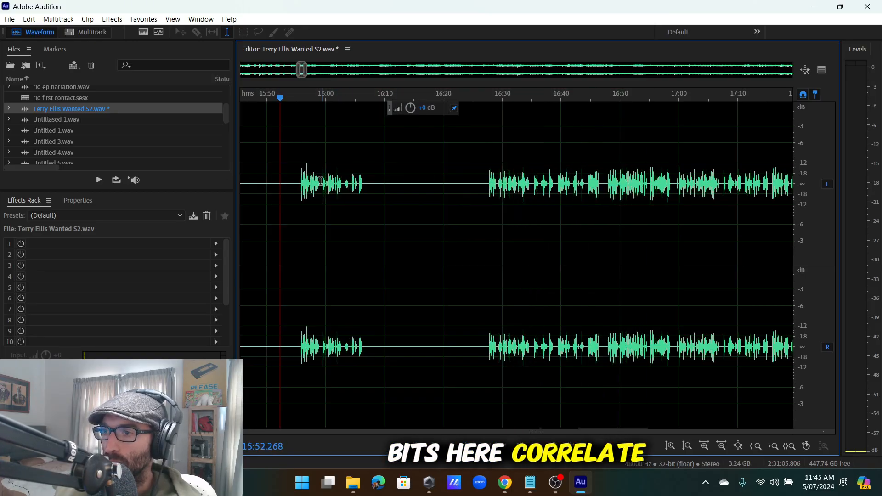
pyautogui.scroll(3, 368, 191)
pyautogui.moveTo(374, 191); pyautogui.dragTo(533, 216)
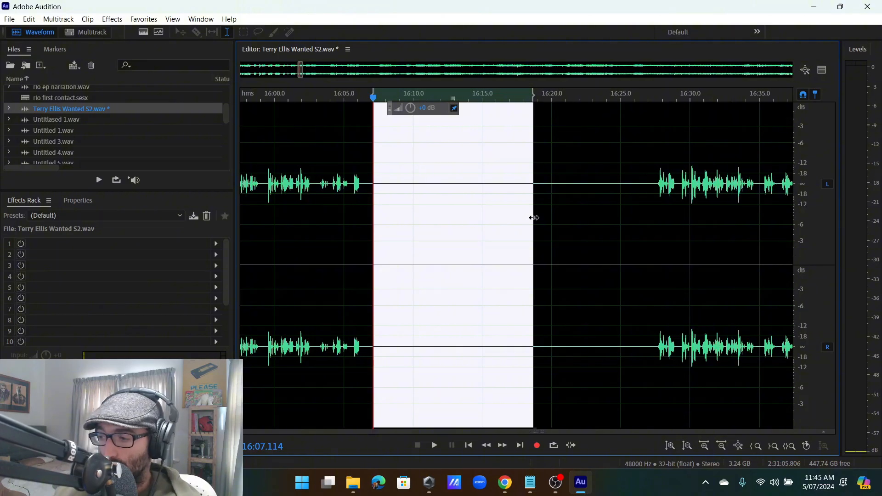
pyautogui.press('Delete')
# Play back from just before the gap, then from about 16:23.7.
pyautogui.click(336, 186)
pyautogui.press('space')
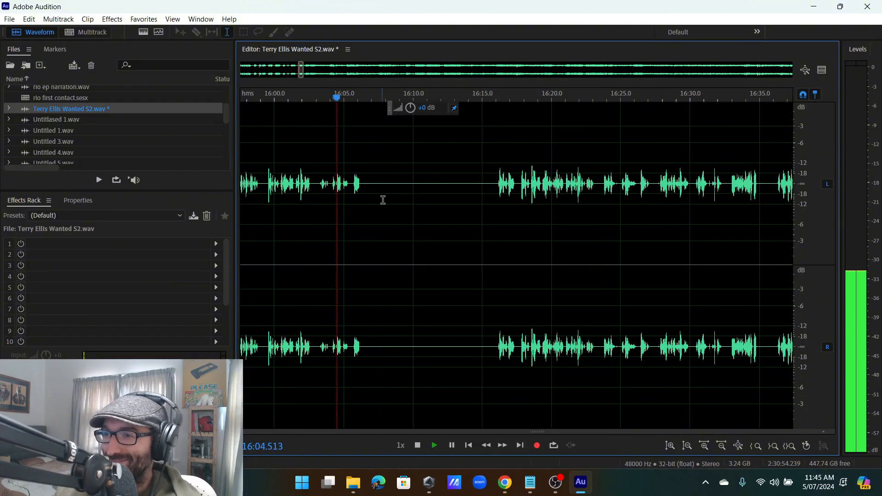
pyautogui.scroll(2, 392, 200)
pyautogui.click(576, 185)
pyautogui.scroll(-8, 563, 271)
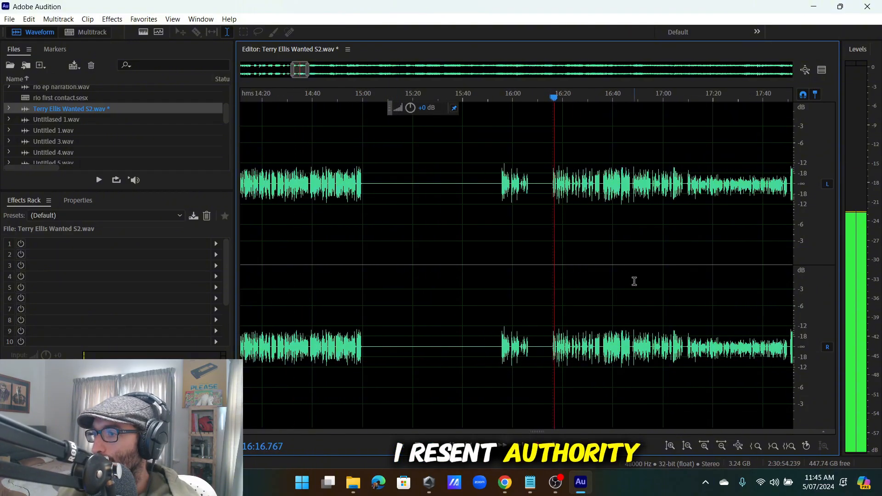
pyautogui.scroll(2, 634, 281)
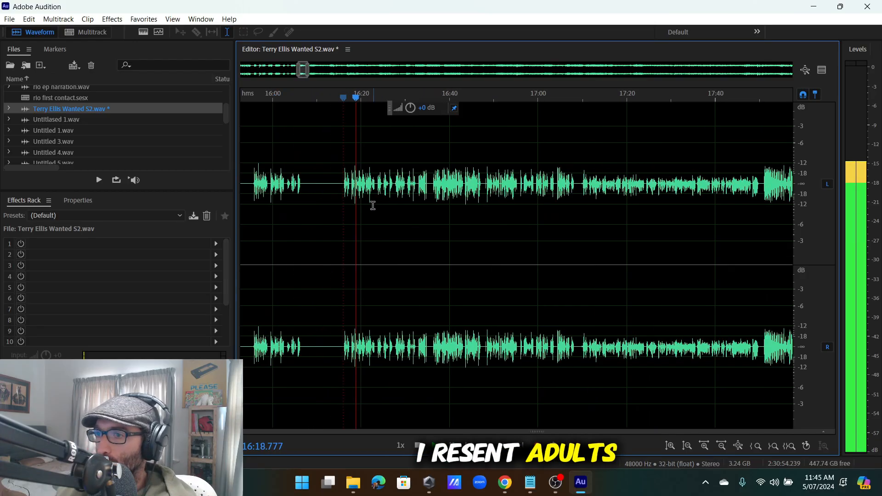
pyautogui.scroll(4, 372, 206)
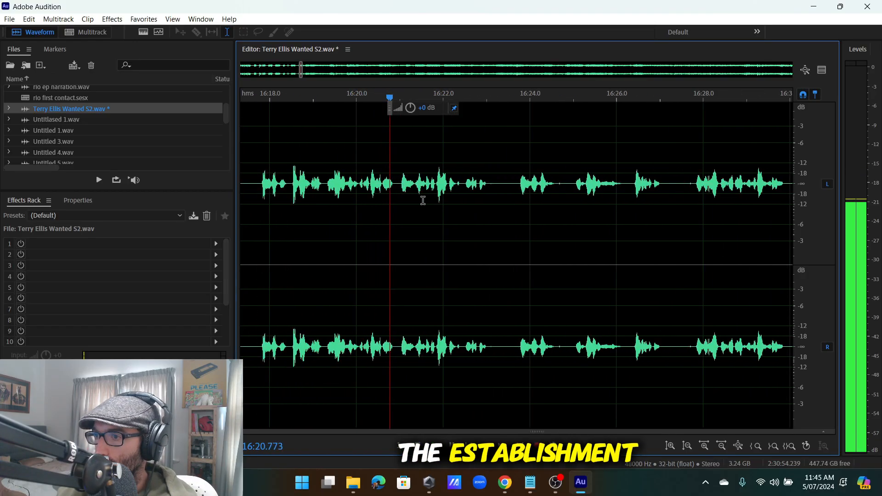
pyautogui.scroll(-2, 422, 201)
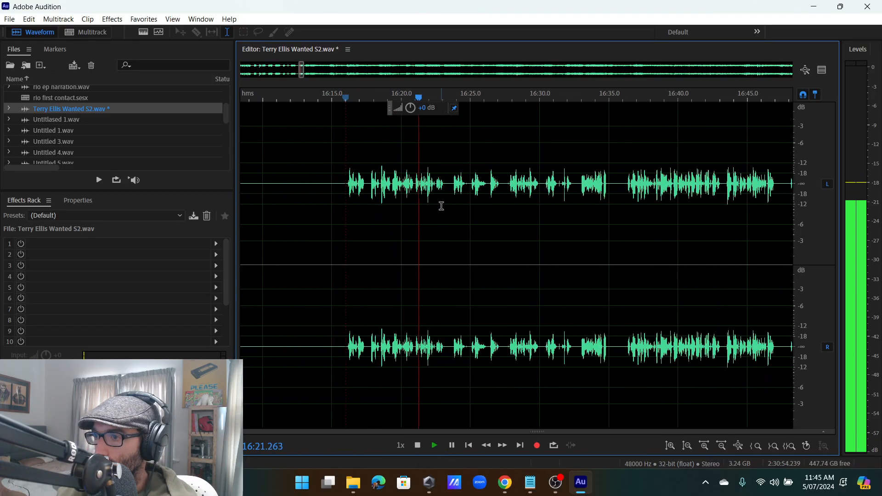
pyautogui.scroll(2, 466, 189)
pyautogui.click(468, 186)
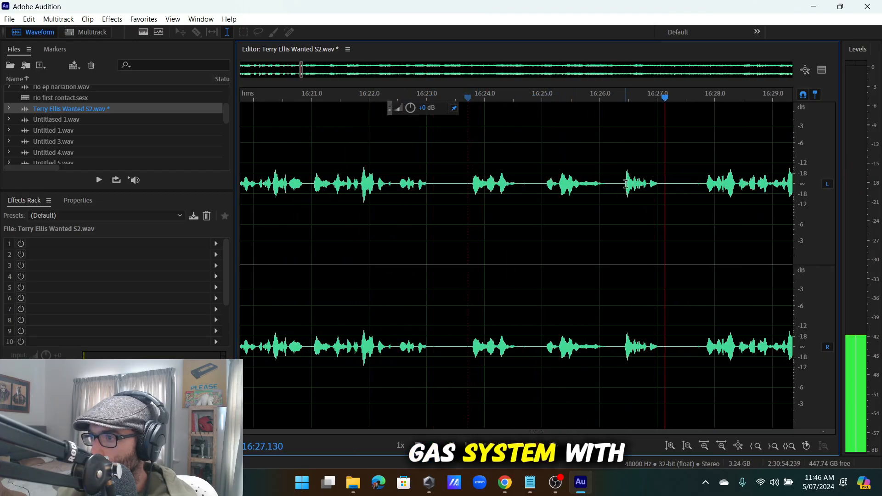
# Cut the stumble from about 16:23 to 16:25.
pyautogui.moveTo(543, 184); pyautogui.dragTo(426, 209)
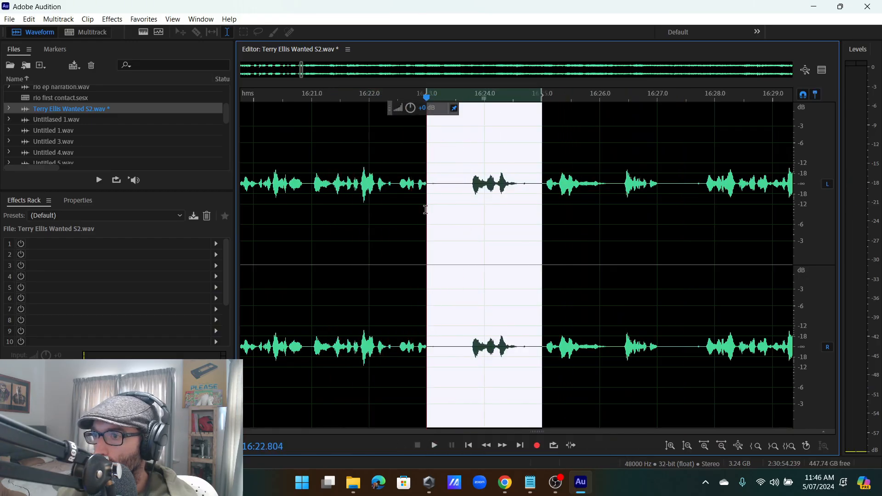
pyautogui.press('Delete')
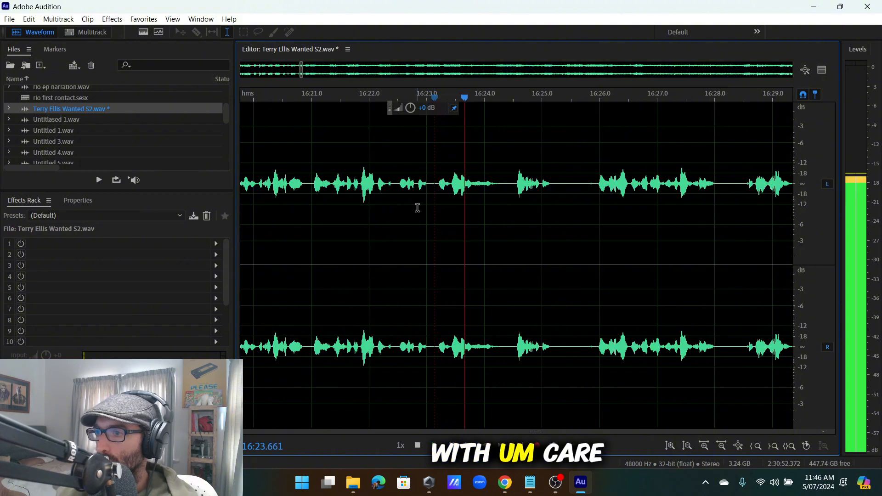
pyautogui.scroll(-3, 453, 215)
pyautogui.scroll(3, 518, 201)
# Replay from about 16:26 and select the passage starting near 16:21.
pyautogui.click(503, 197)
pyautogui.scroll(-3, 503, 197)
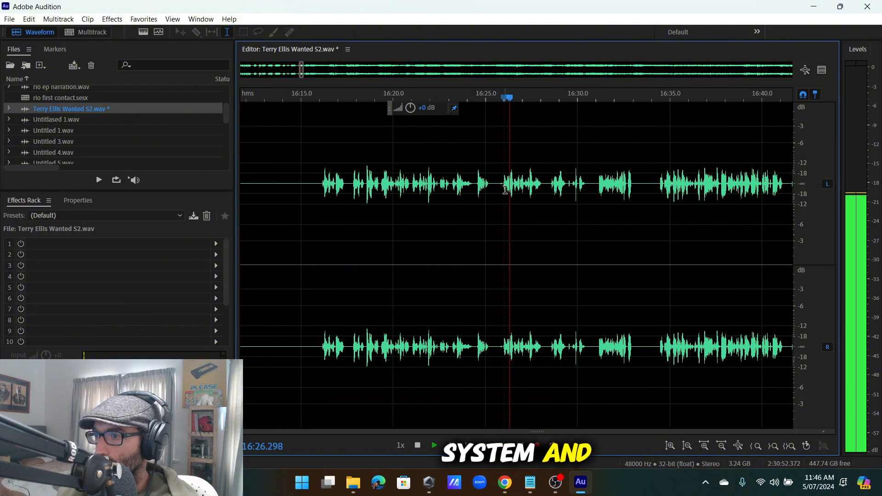
pyautogui.scroll(2, 505, 197)
pyautogui.scroll(-3, 505, 197)
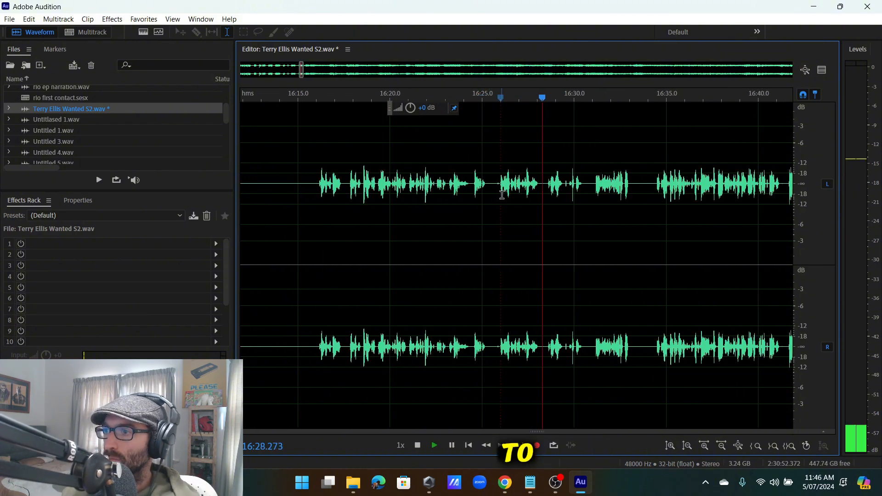
pyautogui.scroll(2, 596, 175)
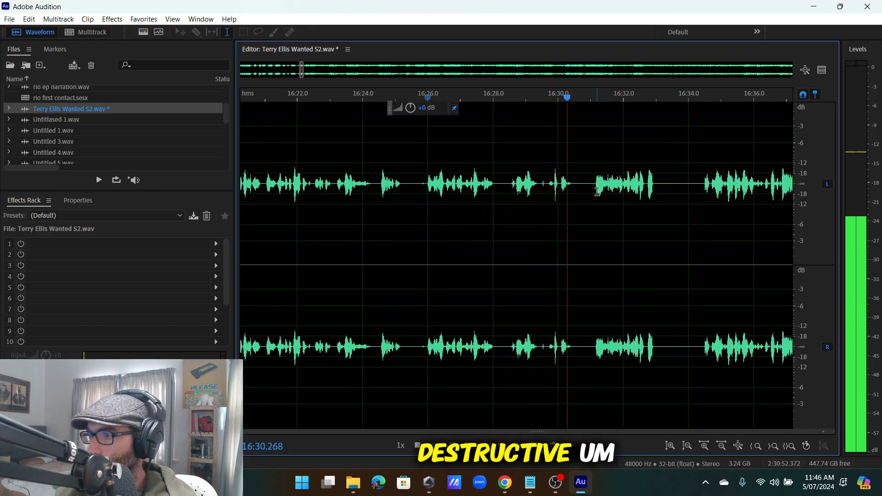
pyautogui.scroll(1, 602, 189)
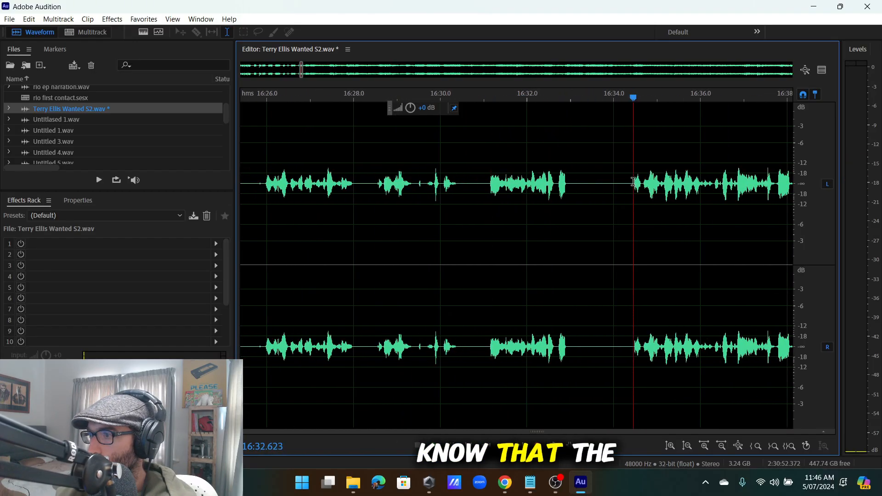
pyautogui.scroll(1, 616, 181)
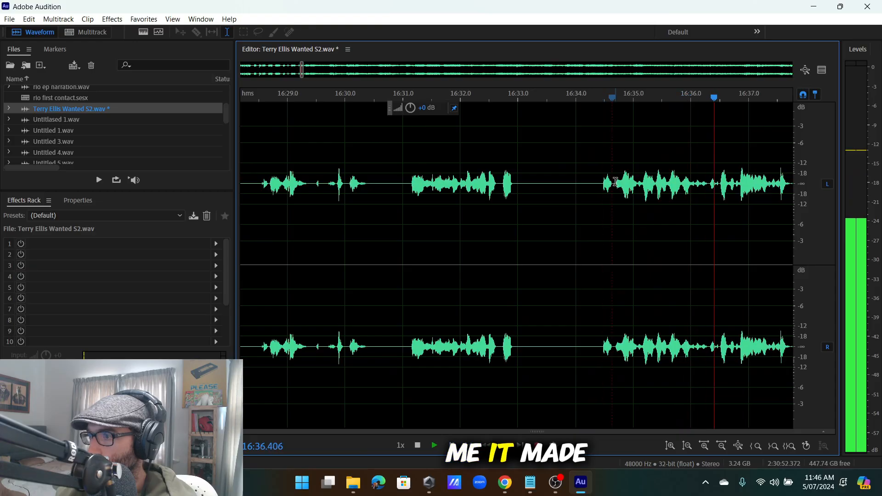
pyautogui.scroll(-5, 616, 182)
pyautogui.moveTo(607, 184); pyautogui.dragTo(348, 298)
pyautogui.scroll(4, 464, 303)
# Cut the stumble from 16:21.0 to 16:22.6 and replay from the cut.
pyautogui.press('Delete')
pyautogui.press('space')
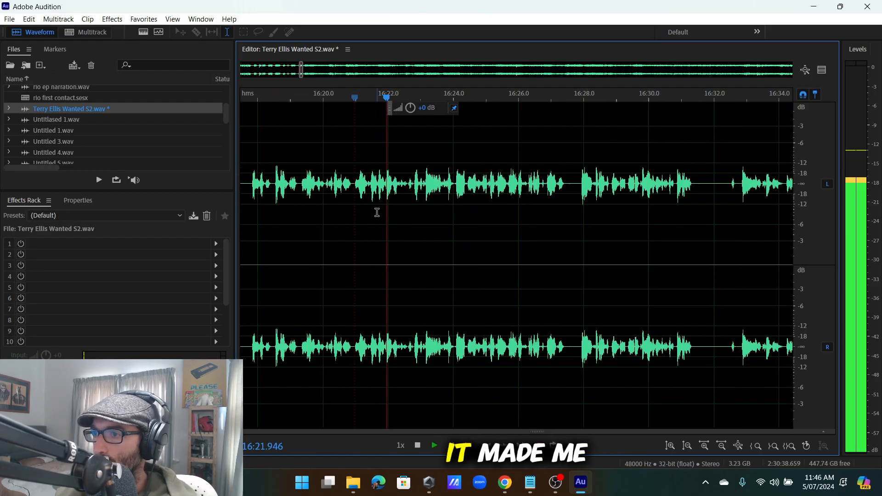
pyautogui.scroll(2, 379, 193)
pyautogui.moveTo(381, 184); pyautogui.dragTo(334, 204)
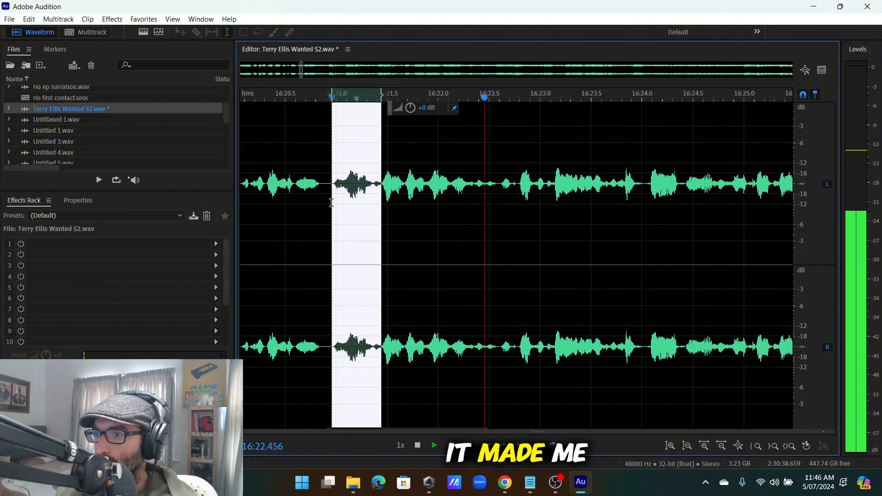
pyautogui.click(506, 180)
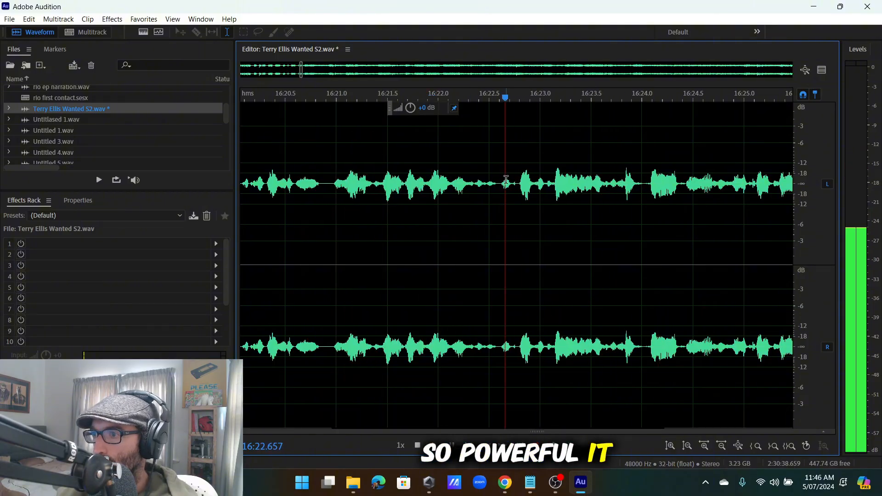
pyautogui.moveTo(500, 183); pyautogui.dragTo(334, 261)
pyautogui.press('Delete')
pyautogui.press('space')
pyautogui.scroll(-6, 385, 265)
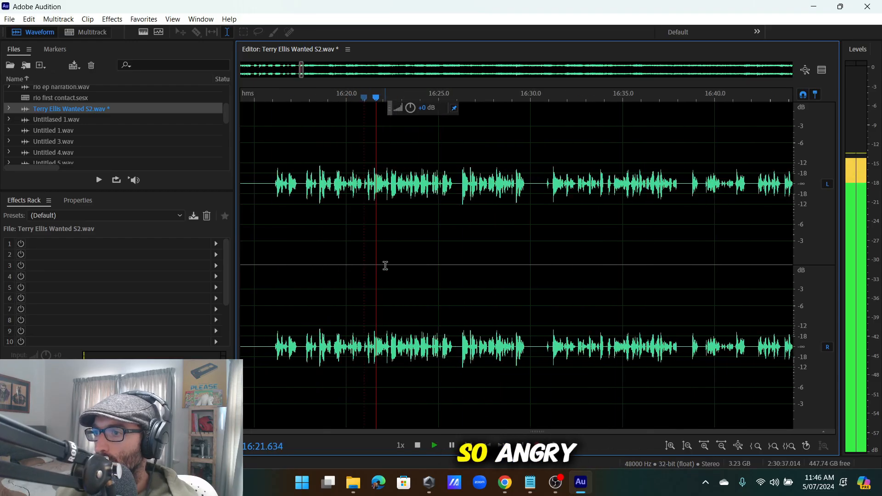
pyautogui.scroll(-2, 383, 229)
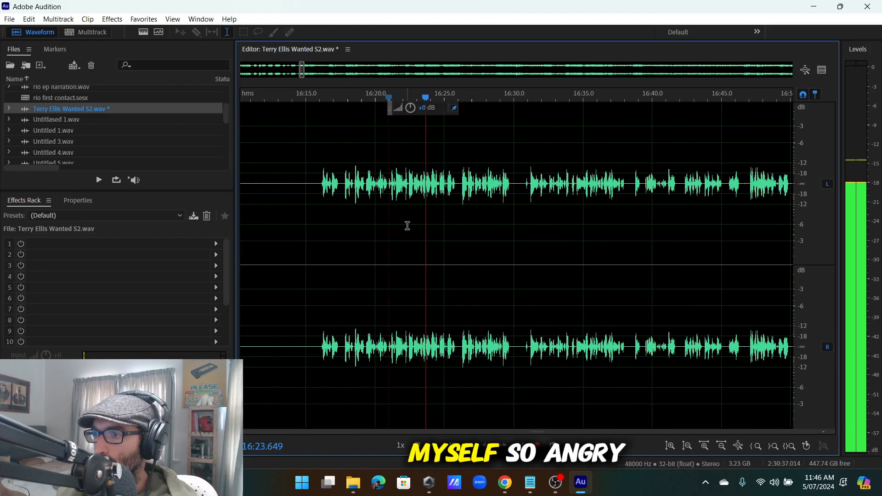
pyautogui.scroll(10, 487, 200)
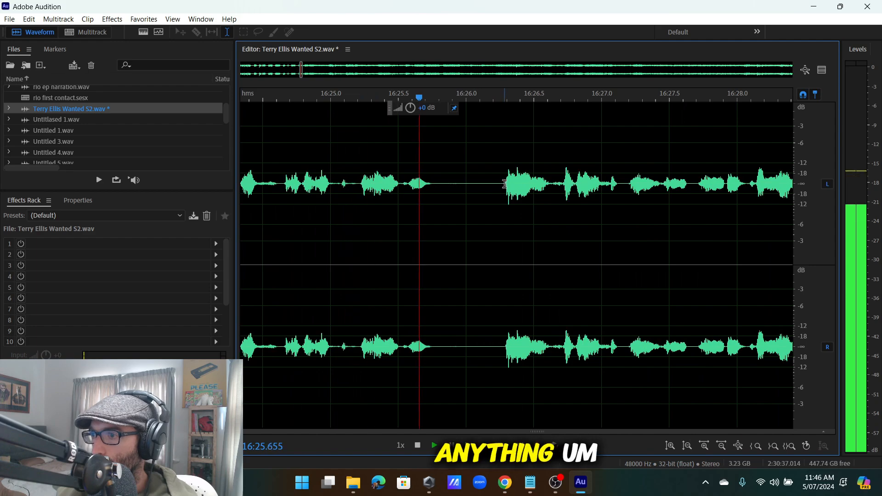
pyautogui.scroll(-3, 556, 209)
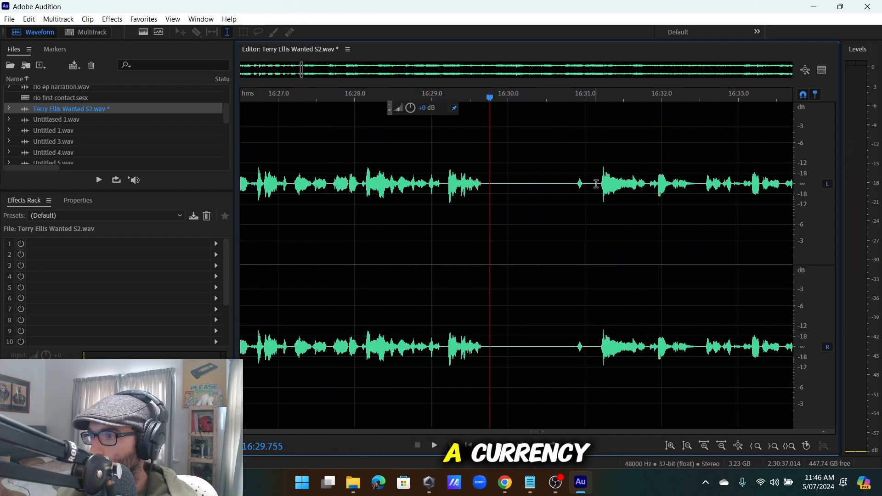
# Delete the silent gap from 16:30.0 to 16:31.1.
pyautogui.moveTo(597, 184); pyautogui.dragTo(497, 231)
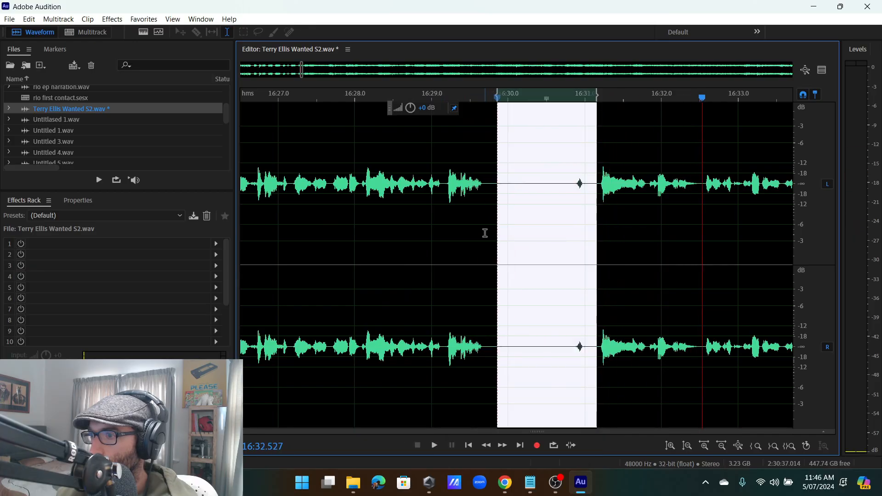
pyautogui.press('Delete')
pyautogui.scroll(-2, 503, 217)
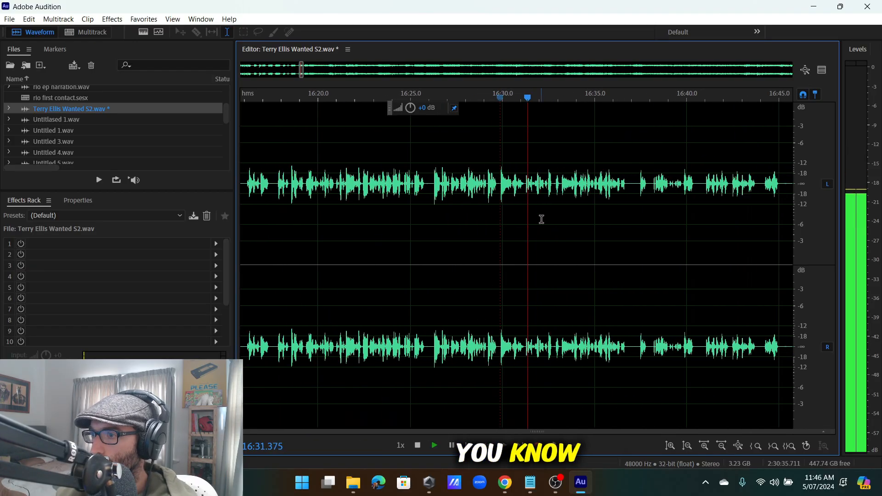
pyautogui.scroll(3, 543, 207)
pyautogui.scroll(-3, 526, 195)
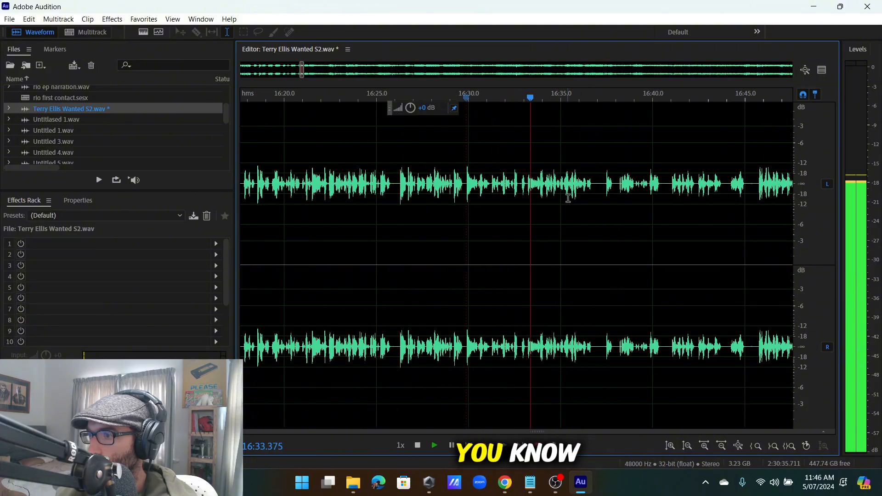
pyautogui.scroll(6, 593, 195)
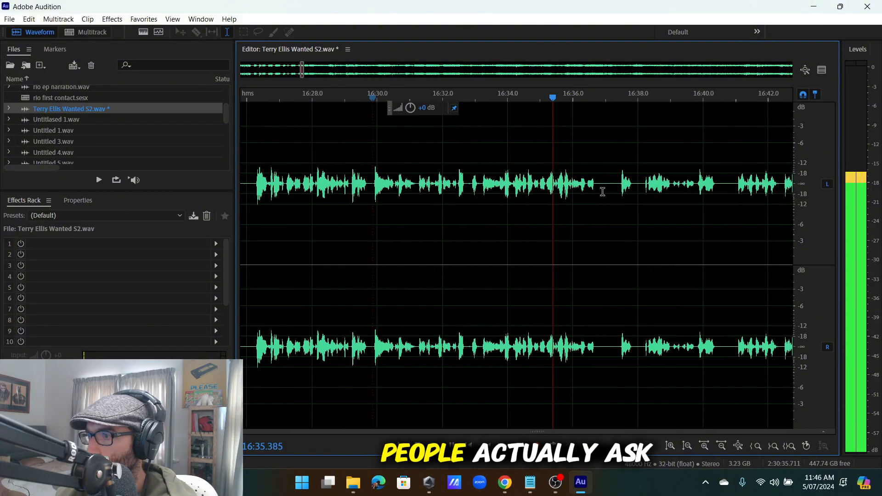
# Delete the pause near 16:37 and play back from the cut point.
pyautogui.moveTo(611, 187); pyautogui.dragTo(544, 242)
pyautogui.press('Delete')
pyautogui.press('space')
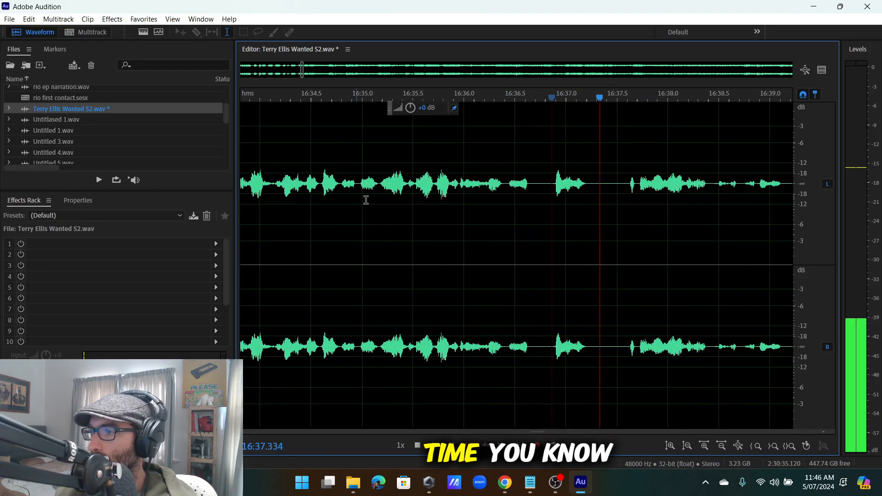
pyautogui.scroll(-6, 632, 185)
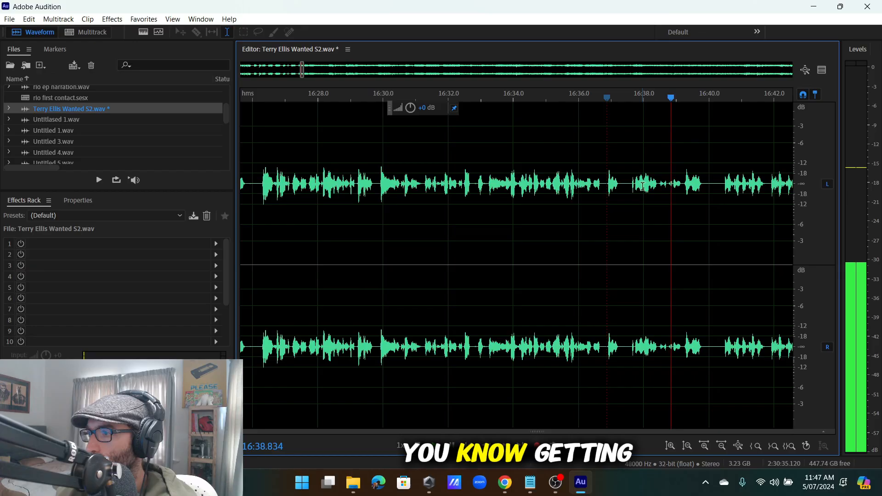
pyautogui.scroll(2, 689, 185)
# Replay the edited passage from about 16:40.4, 16:45.1, 16:43.6, 16:31.9 and 16:29.1 to check the cuts.
pyautogui.click(689, 185)
pyautogui.scroll(-3, 690, 187)
pyautogui.scroll(4, 733, 195)
pyautogui.scroll(-5, 721, 194)
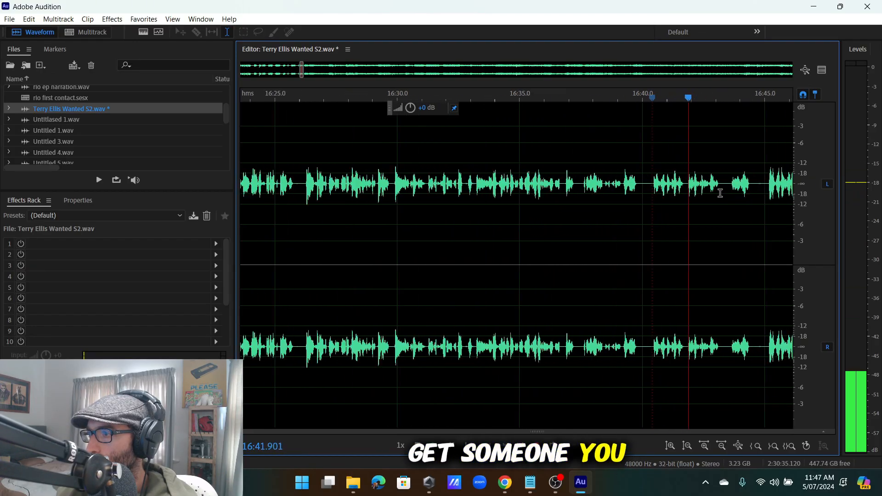
pyautogui.scroll(2, 737, 191)
pyautogui.scroll(1, 737, 191)
pyautogui.click(746, 190)
pyautogui.scroll(-5, 747, 189)
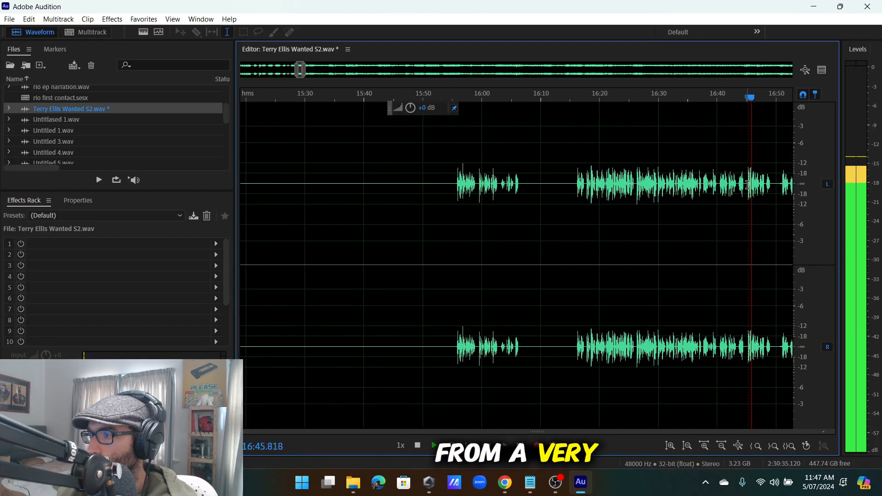
pyautogui.scroll(5, 747, 189)
pyautogui.click(706, 188)
pyautogui.scroll(-4, 713, 188)
pyautogui.scroll(4, 717, 184)
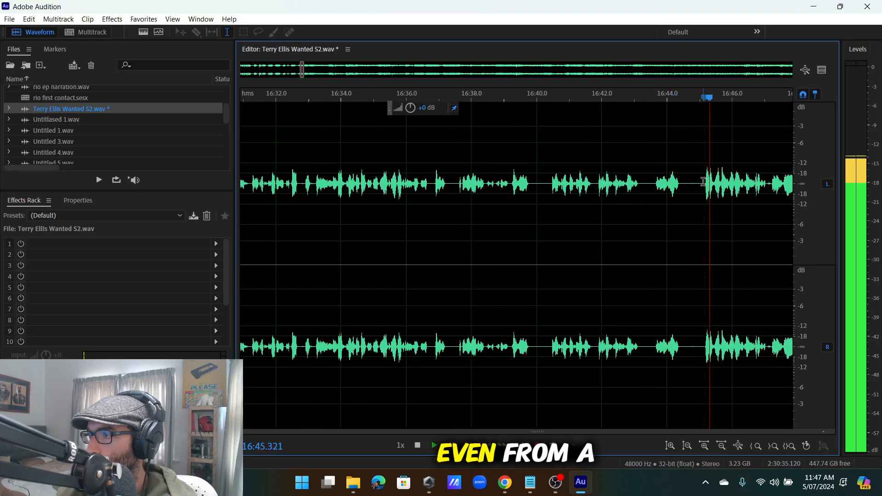
pyautogui.scroll(-2, 717, 184)
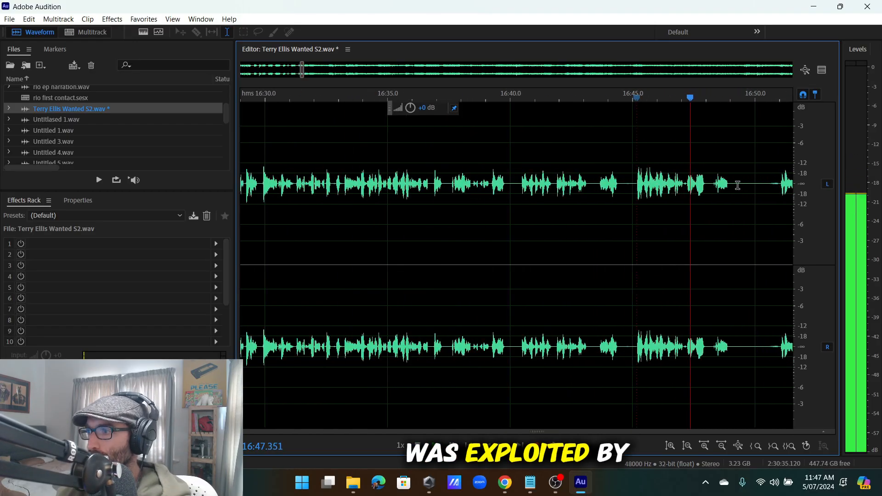
pyautogui.scroll(1, 737, 185)
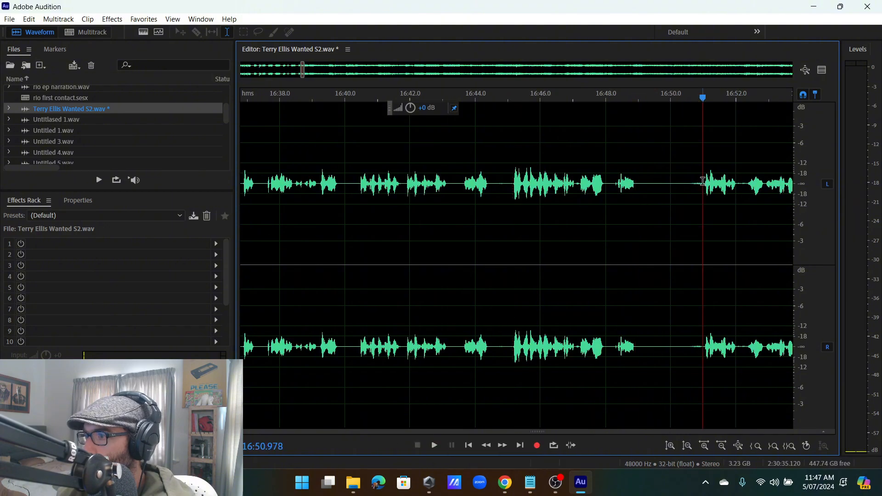
pyautogui.scroll(-3, 699, 187)
pyautogui.click(508, 191)
pyautogui.scroll(4, 509, 192)
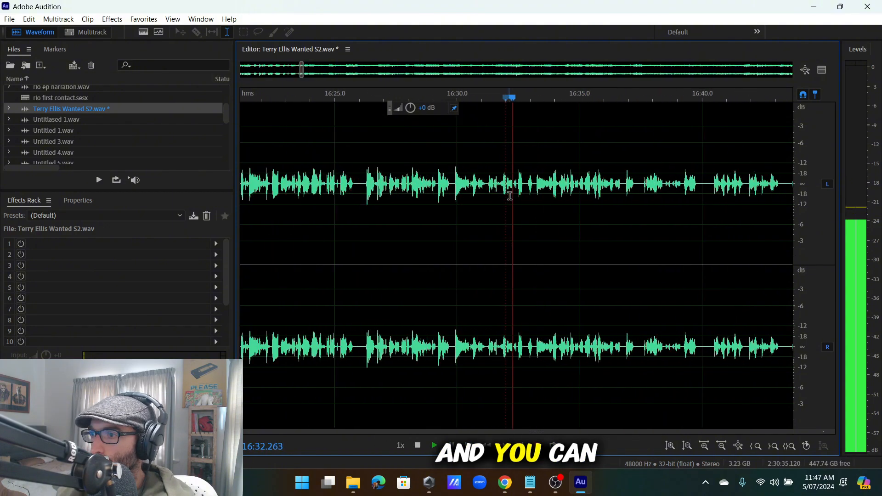
pyautogui.scroll(-5, 532, 196)
pyautogui.scroll(2, 575, 192)
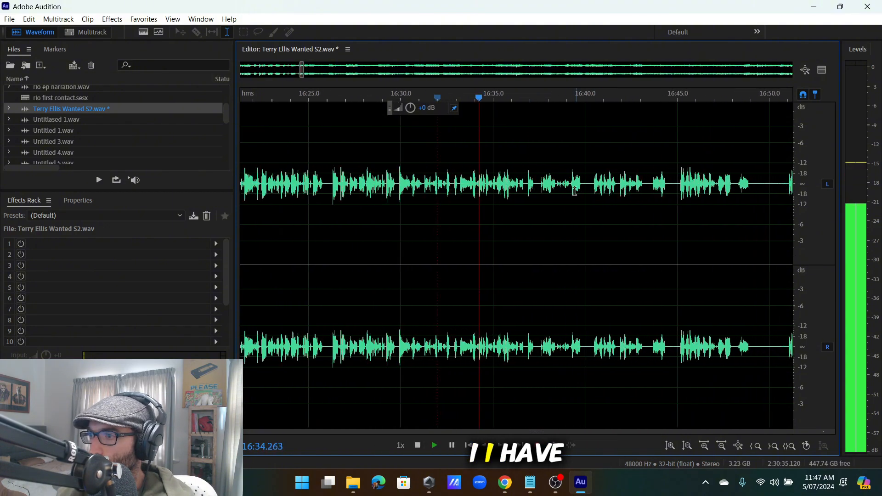
pyautogui.scroll(-2, 509, 196)
pyautogui.click(457, 196)
pyautogui.scroll(5, 457, 196)
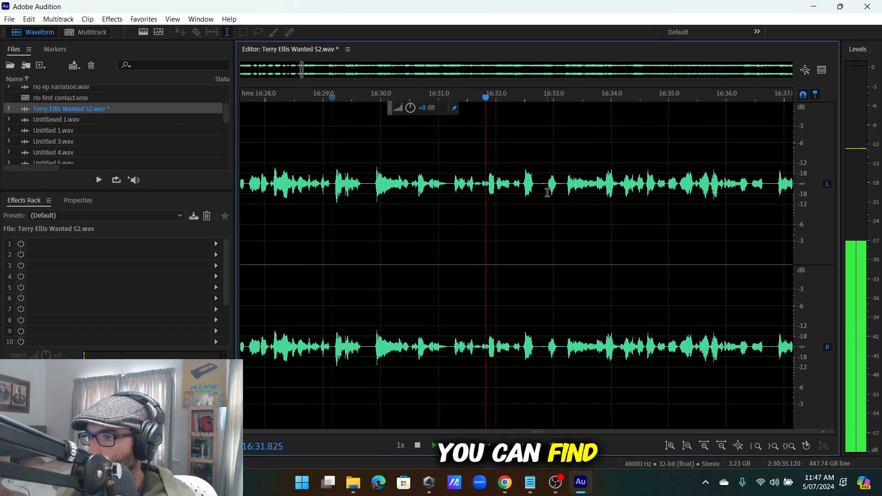
# Insert 0:50.000 of silence at 16:31.222 via Edit > Insert > Silence.
pyautogui.scroll(3, 409, 186)
pyautogui.click(471, 185)
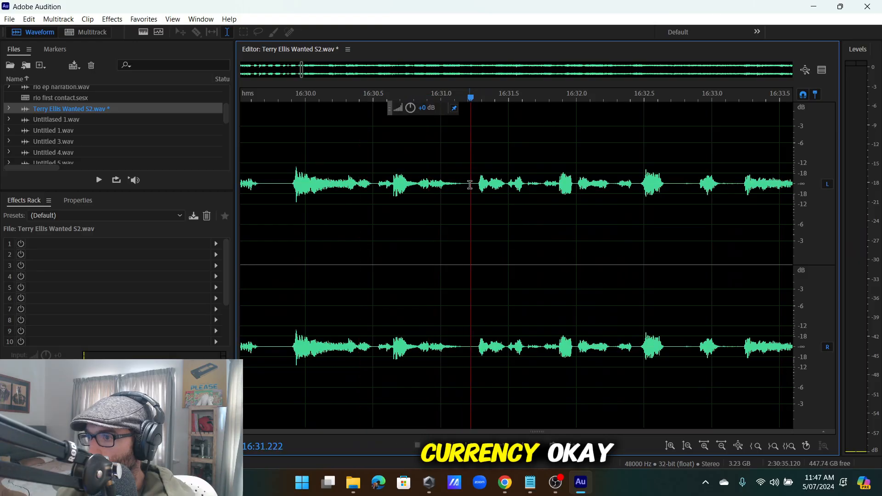
pyautogui.click(28, 19)
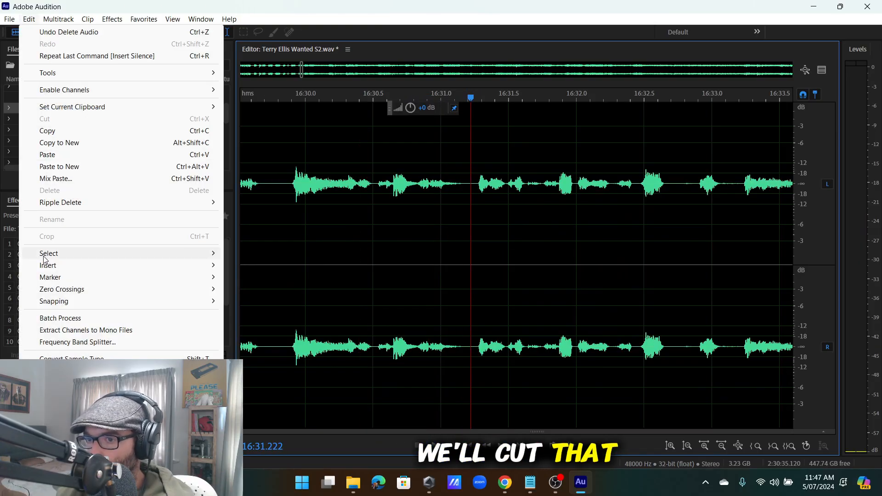
pyautogui.moveTo(51, 262)
pyautogui.click(250, 294)
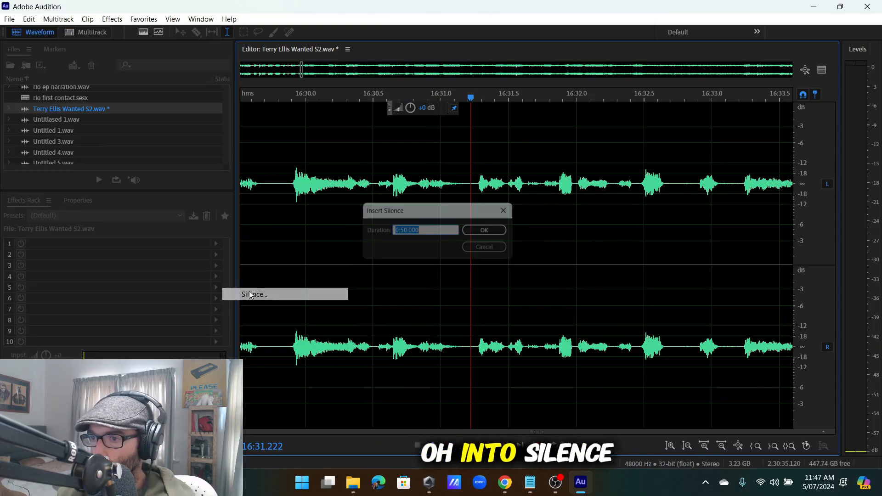
pyautogui.click(488, 233)
# Play ahead from about 17:33 to the loud section near 18:21.8 to check the result.
pyautogui.scroll(-6, 482, 227)
pyautogui.scroll(-4, 385, 202)
pyautogui.click(382, 202)
pyautogui.scroll(4, 576, 188)
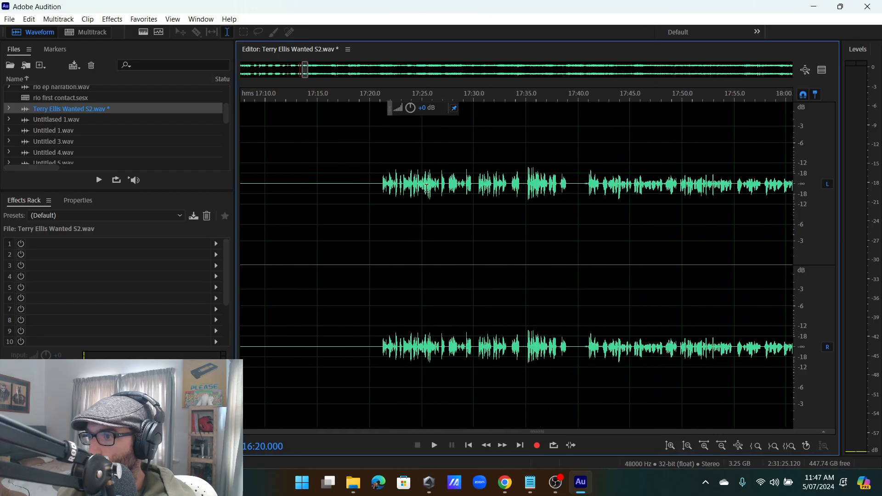
pyautogui.press('space')
pyautogui.click(575, 177)
pyautogui.click(654, 184)
pyautogui.scroll(-4, 654, 184)
pyautogui.scroll(5, 697, 190)
pyautogui.click(669, 187)
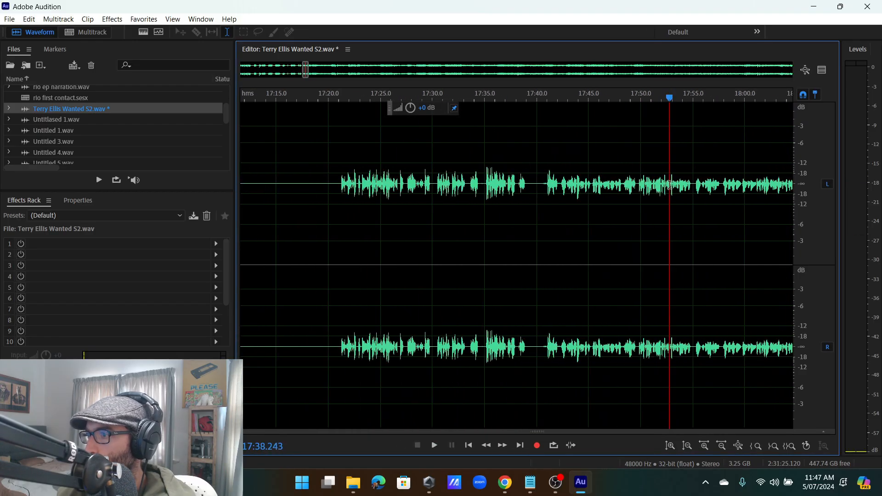
pyautogui.scroll(-7, 669, 188)
pyautogui.scroll(4, 757, 189)
pyautogui.scroll(-2, 624, 194)
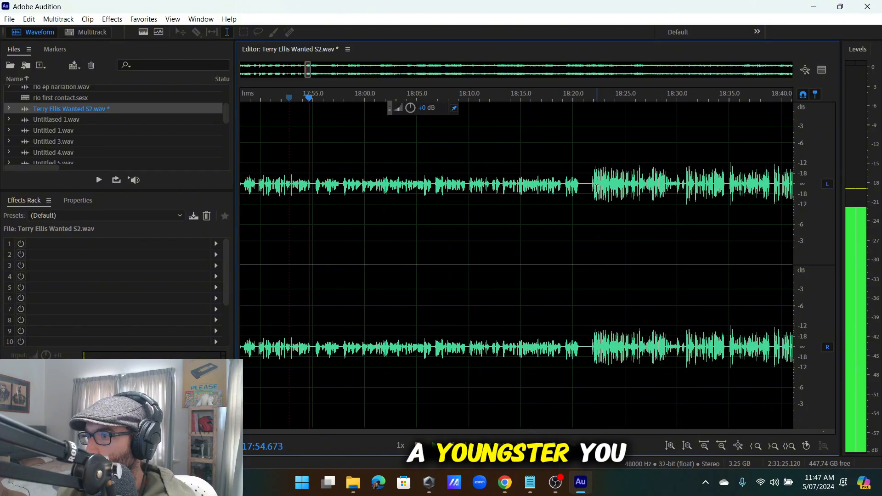
pyautogui.click(591, 186)
pyautogui.scroll(5, 457, 188)
pyautogui.scroll(2, 456, 188)
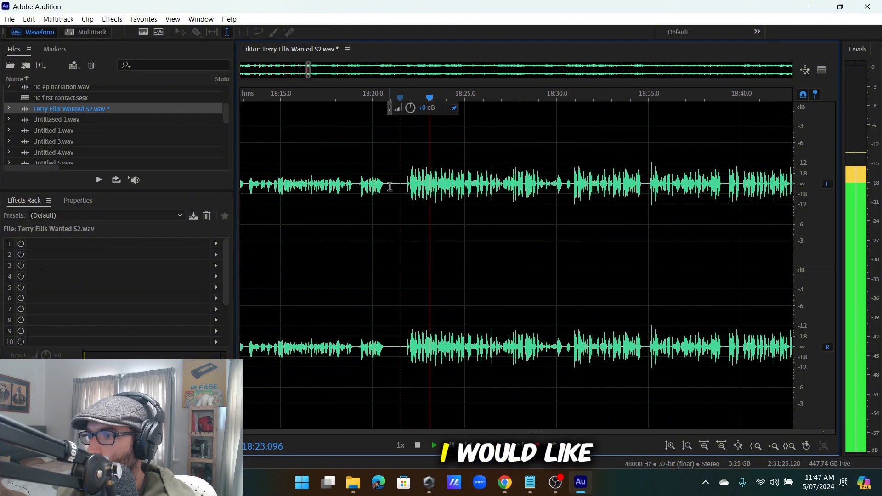
pyautogui.press('space')
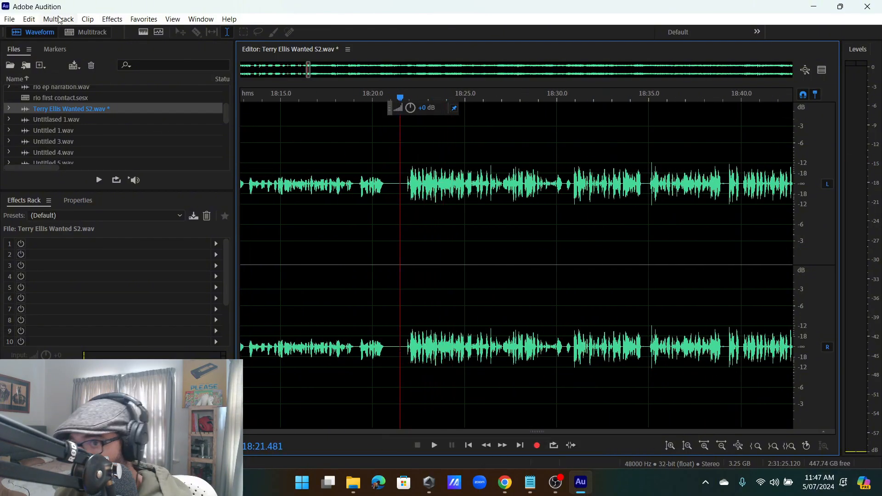
pyautogui.click(29, 19)
pyautogui.moveTo(142, 268)
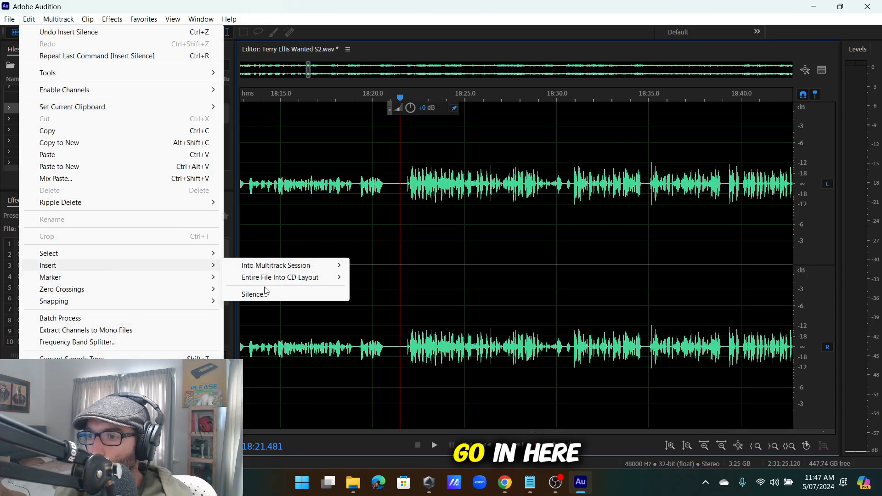
pyautogui.click(253, 294)
pyautogui.click(486, 230)
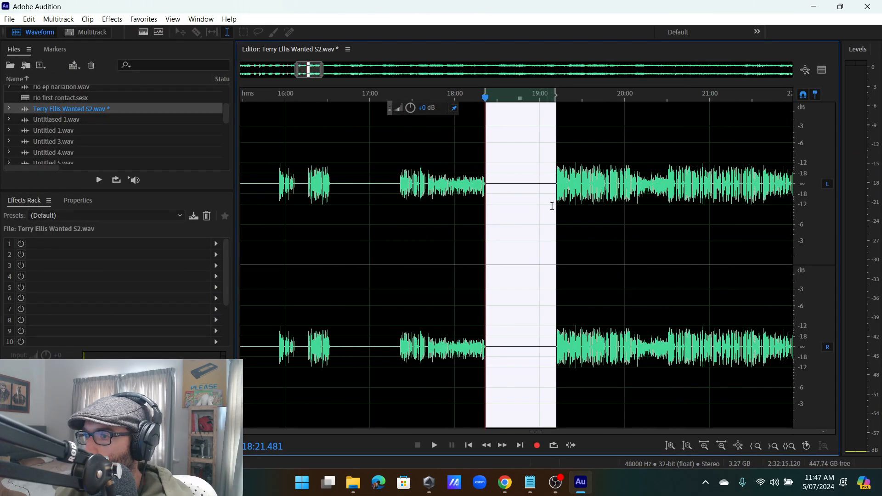
pyautogui.scroll(6, 553, 206)
pyautogui.scroll(-5, 434, 191)
pyautogui.scroll(3, 294, 210)
pyautogui.scroll(-5, 290, 209)
pyautogui.scroll(4, 288, 188)
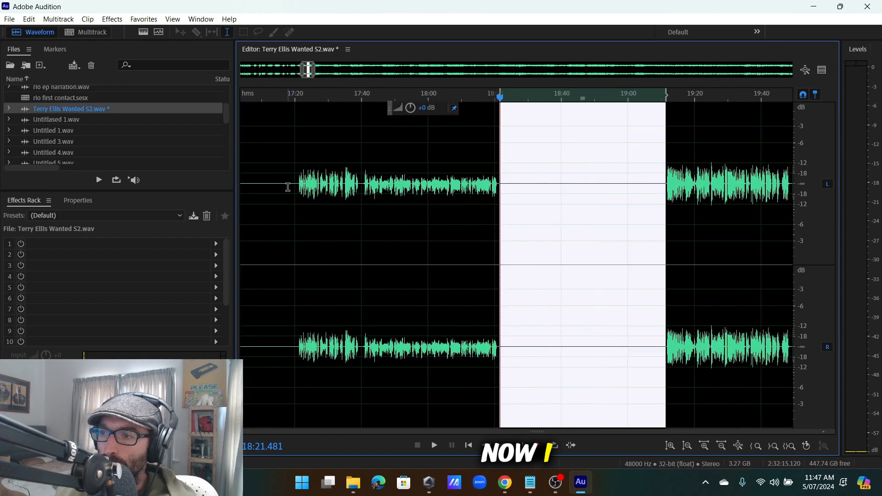
pyautogui.moveTo(306, 184); pyautogui.dragTo(276, 203)
pyautogui.click(485, 207)
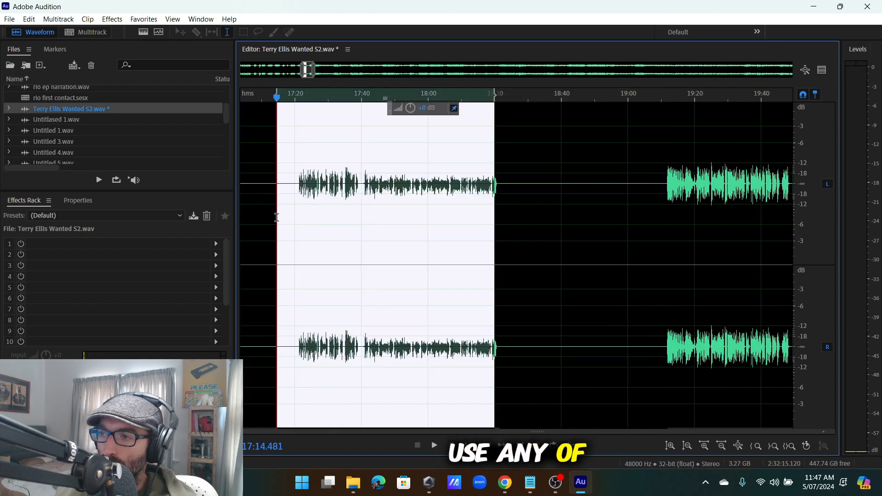
pyautogui.moveTo(378, 202); pyautogui.dragTo(363, 202)
pyautogui.click(355, 201)
pyautogui.click(345, 200)
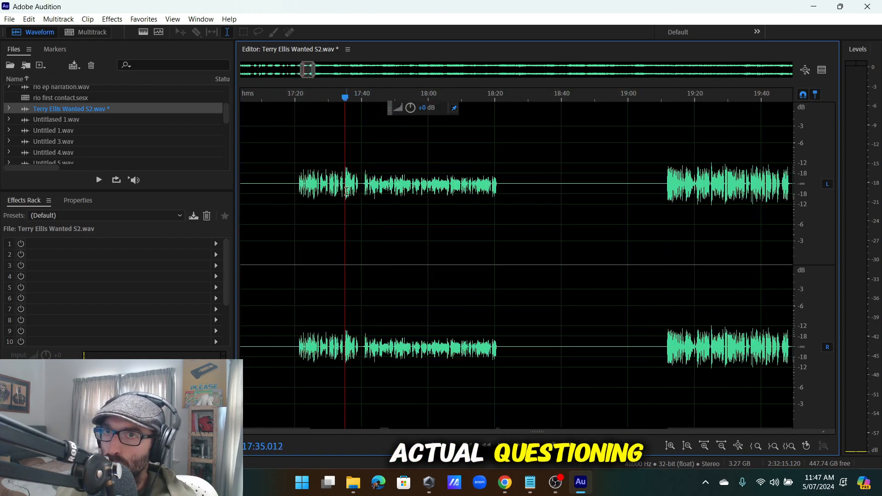
pyautogui.scroll(2, 398, 205)
pyautogui.scroll(-6, 430, 209)
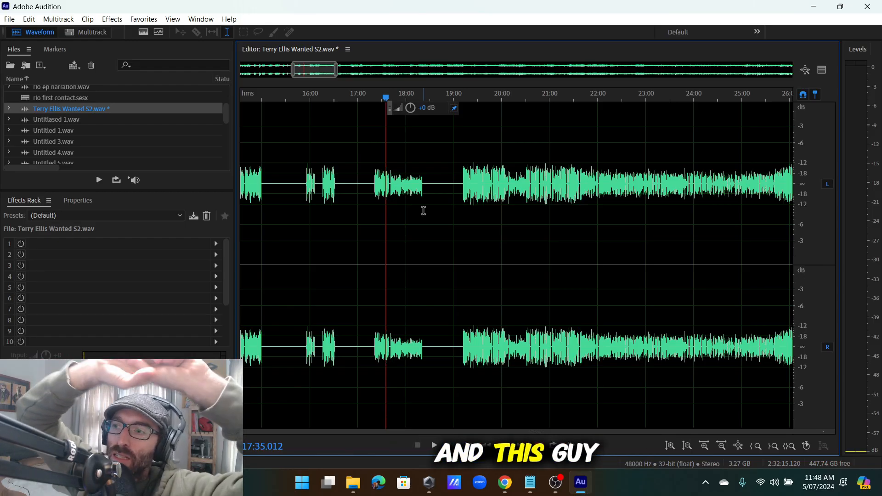
# Play from about 19:12 and delete the dead air near 19:20.5.
pyautogui.scroll(5, 505, 167)
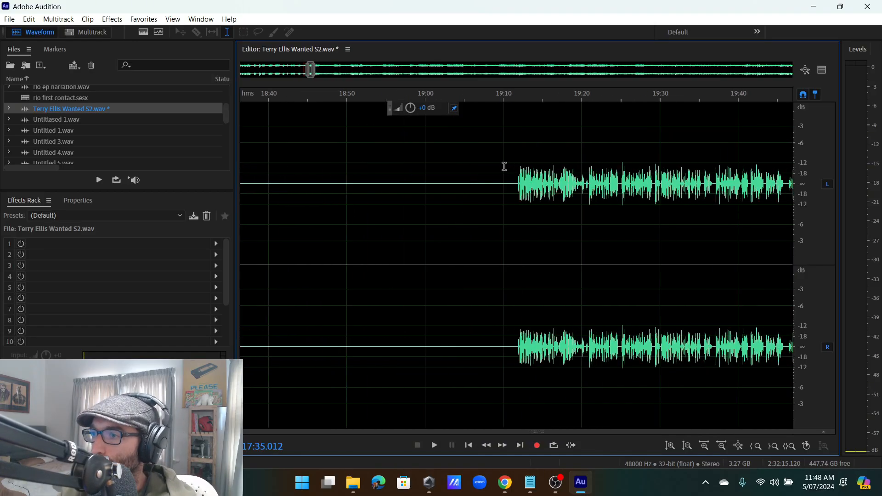
pyautogui.click(522, 174)
pyautogui.press('space')
pyautogui.scroll(-6, 534, 184)
pyautogui.scroll(5, 547, 207)
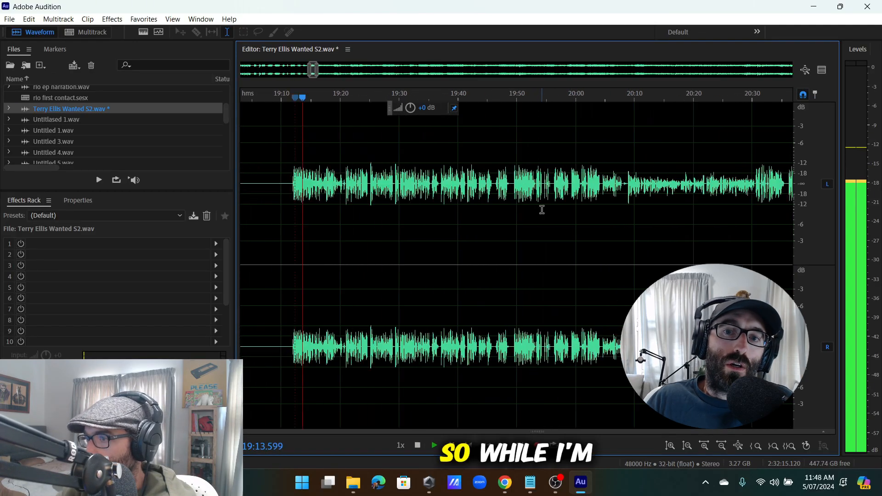
pyautogui.scroll(-4, 505, 225)
pyautogui.scroll(4, 471, 244)
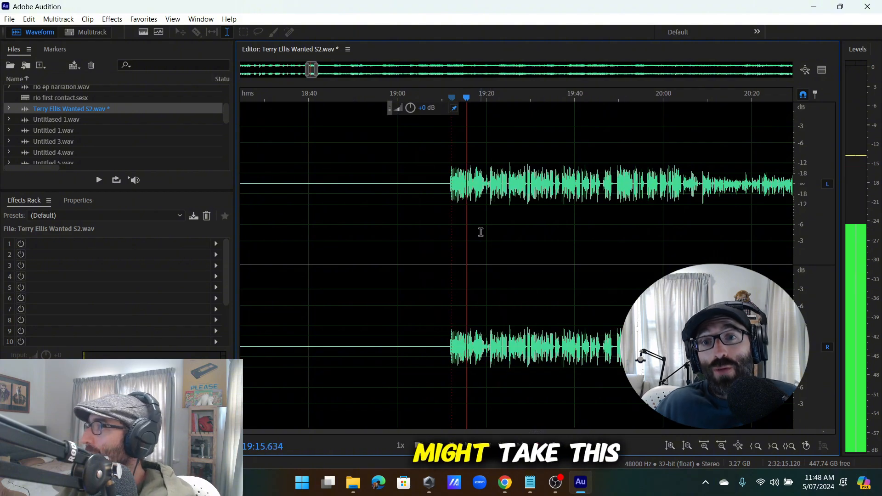
pyautogui.scroll(-3, 478, 203)
pyautogui.scroll(10, 476, 200)
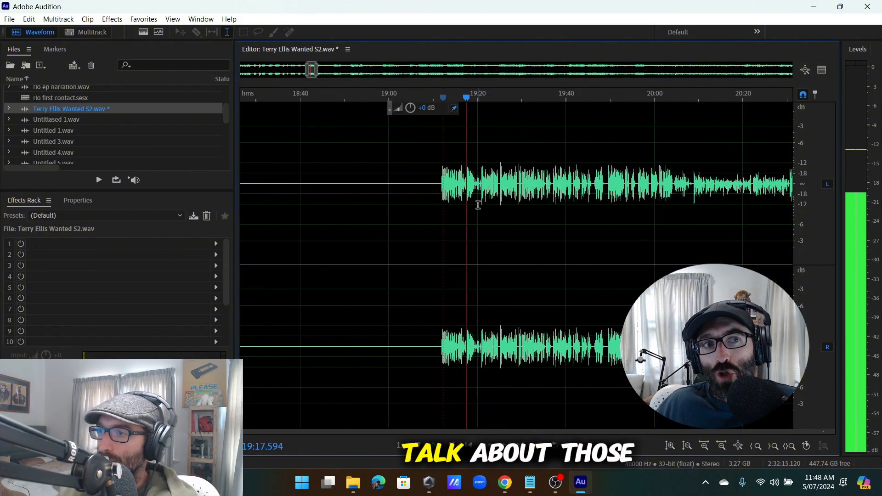
pyautogui.scroll(-2, 502, 198)
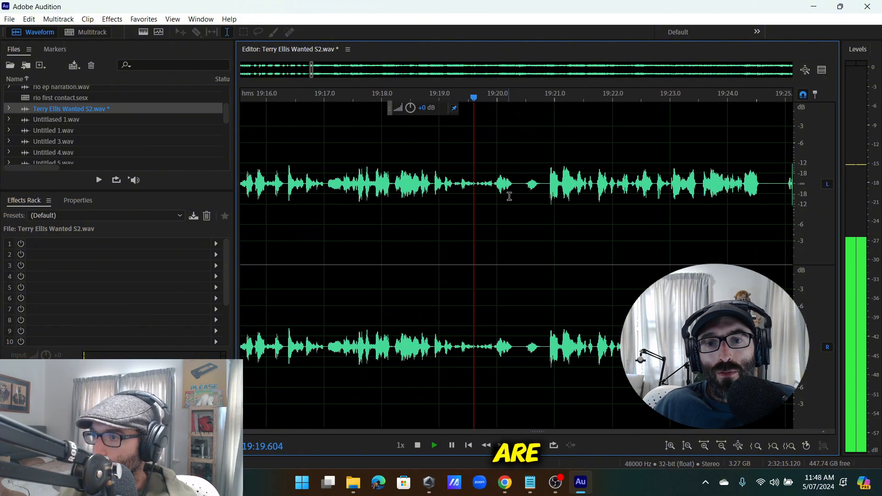
pyautogui.scroll(3, 550, 181)
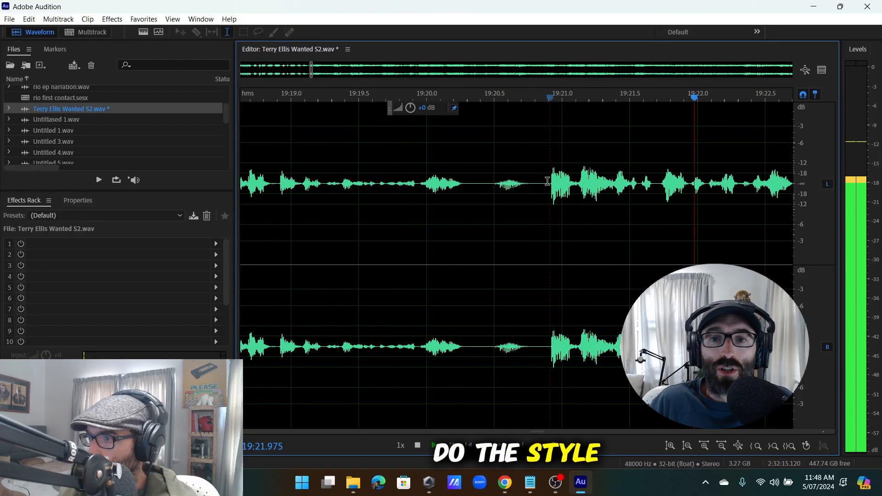
pyautogui.moveTo(546, 211); pyautogui.dragTo(472, 211)
pyautogui.press('Delete')
pyautogui.press('space')
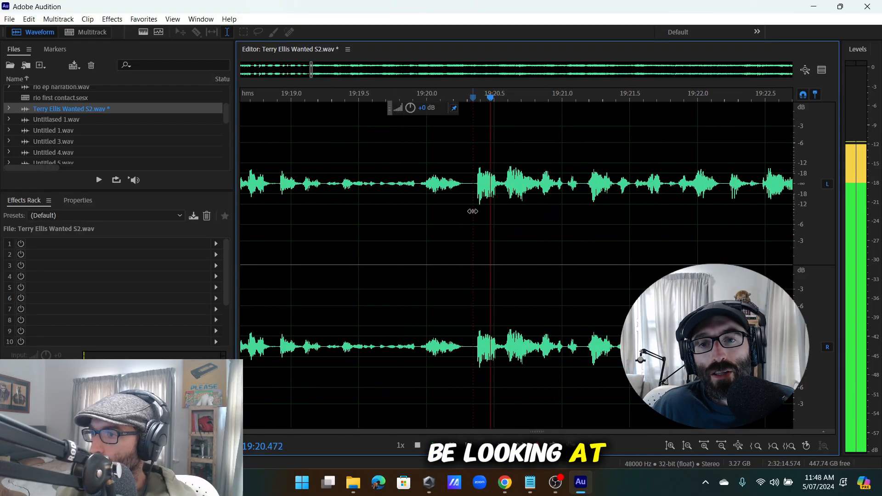
# Delete the pauses at 19:24.1–19:24.45 and near 19:28.
pyautogui.scroll(-6, 465, 215)
pyautogui.scroll(4, 533, 212)
pyautogui.scroll(-1, 578, 215)
pyautogui.scroll(4, 543, 193)
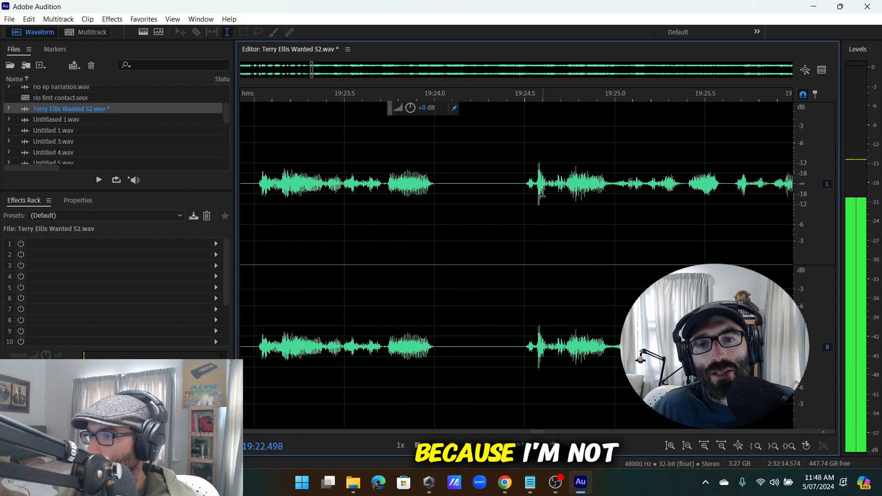
pyautogui.moveTo(515, 186); pyautogui.dragTo(449, 210)
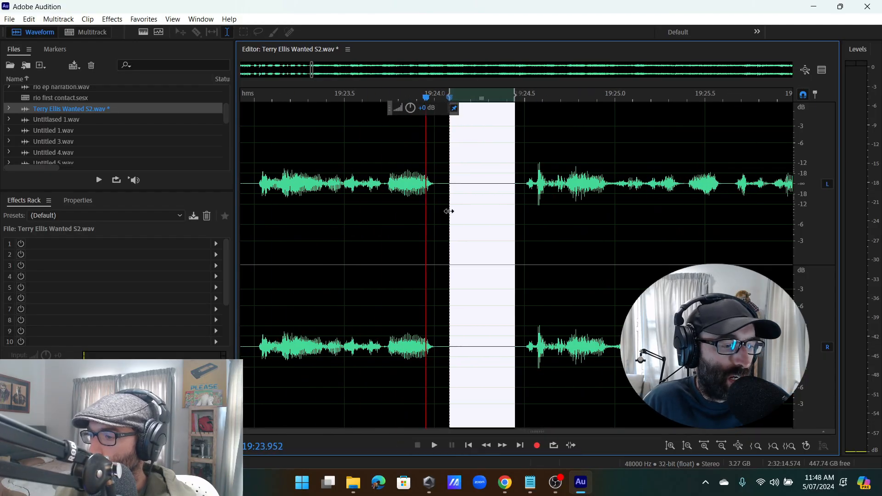
pyautogui.press('Delete')
pyautogui.scroll(-3, 488, 182)
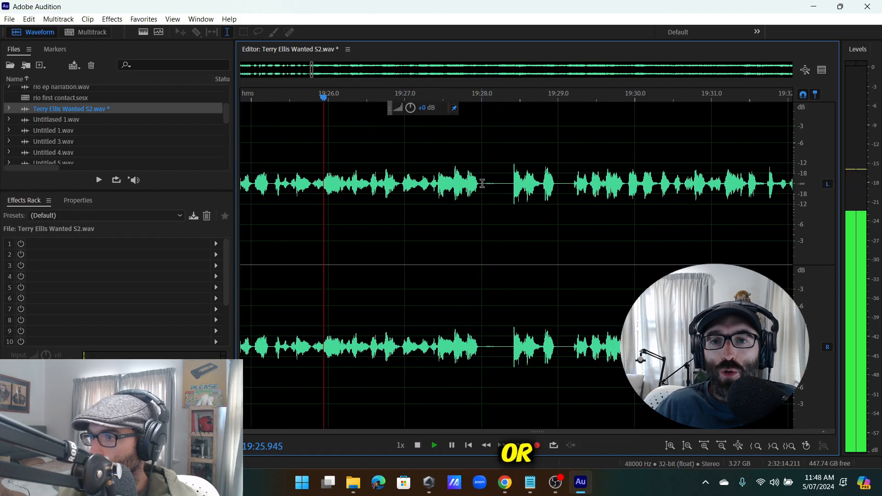
pyautogui.scroll(4, 479, 183)
pyautogui.moveTo(478, 184); pyautogui.dragTo(524, 218)
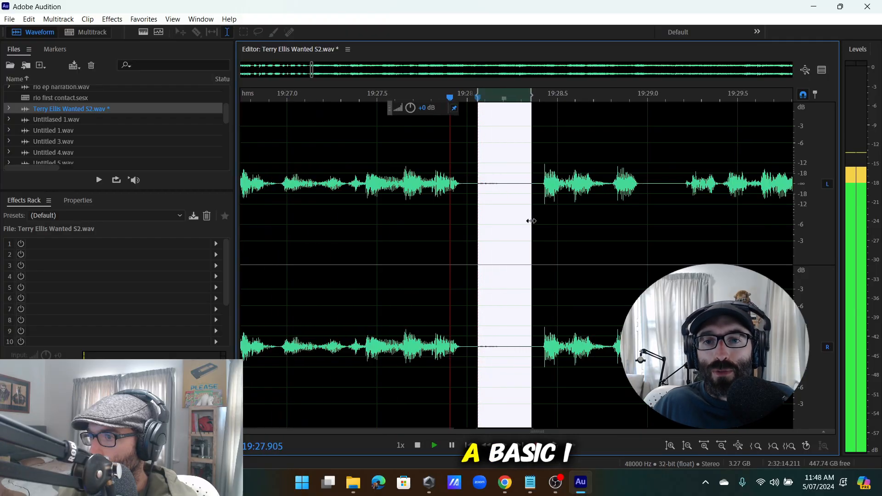
pyautogui.press('Delete')
# Delete the pause from 19:35.6 to 19:36.3 and replay from the cut.
pyautogui.scroll(-7, 509, 191)
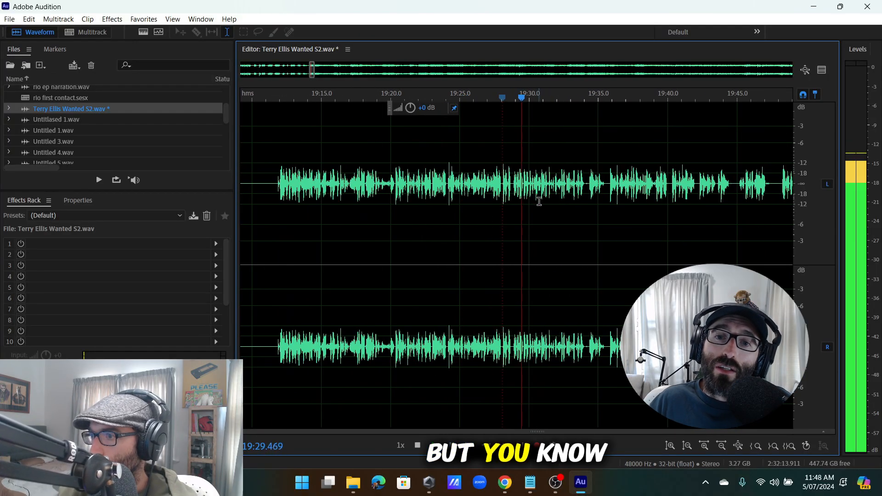
pyautogui.scroll(-2, 546, 204)
pyautogui.scroll(5, 554, 205)
pyautogui.scroll(-4, 562, 198)
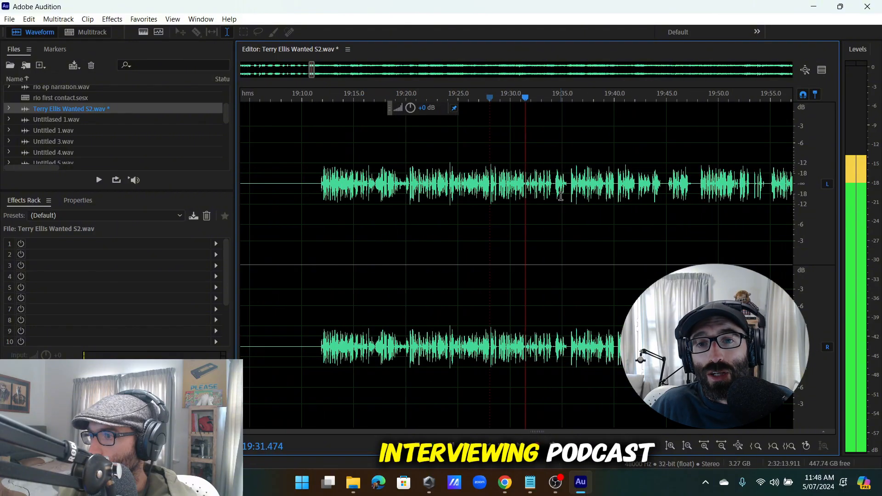
pyautogui.scroll(4, 561, 195)
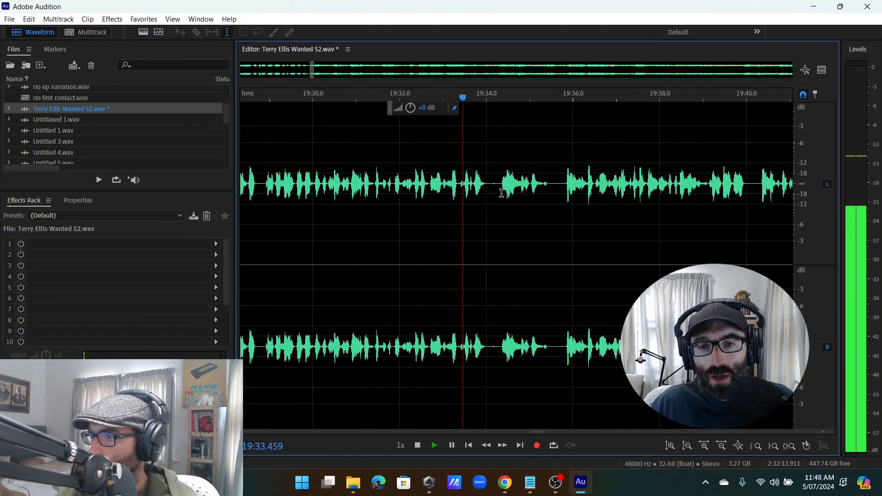
pyautogui.scroll(2, 502, 193)
pyautogui.click(576, 186)
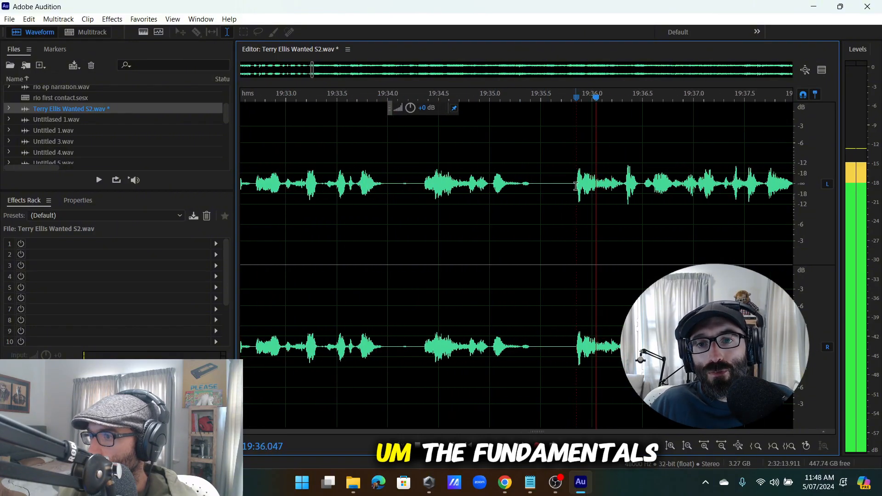
pyautogui.click(628, 185)
pyautogui.moveTo(623, 184); pyautogui.dragTo(548, 255)
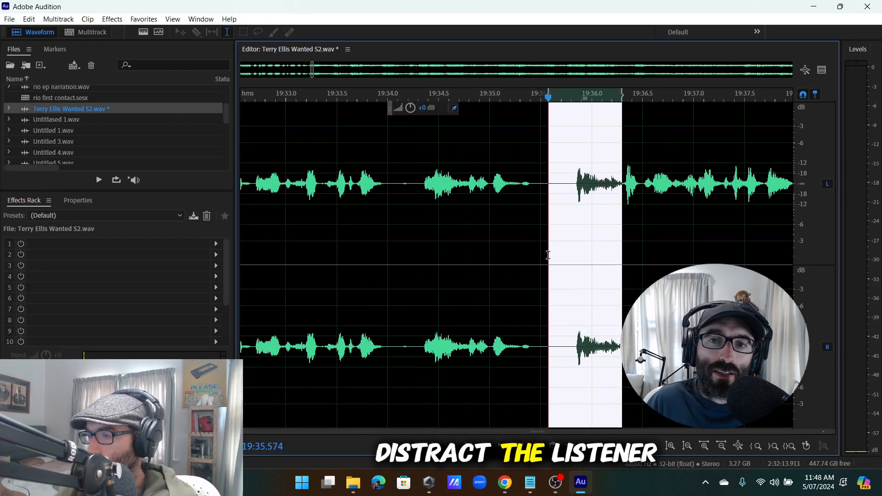
pyautogui.press('Delete')
pyautogui.press('space')
# Delete the gap near 19:41.5 and replay from about 19:43.4.
pyautogui.scroll(-2, 565, 235)
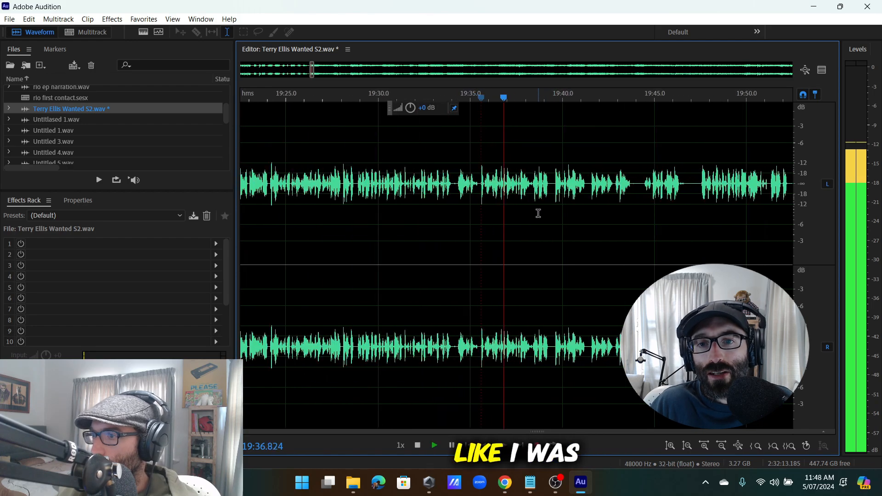
pyautogui.scroll(2, 537, 213)
pyautogui.scroll(-3, 519, 198)
pyautogui.scroll(4, 532, 205)
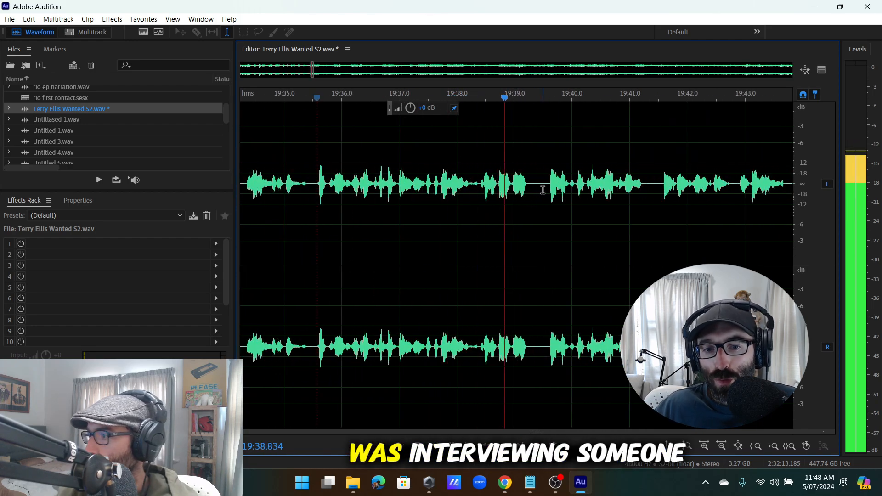
pyautogui.scroll(-5, 544, 190)
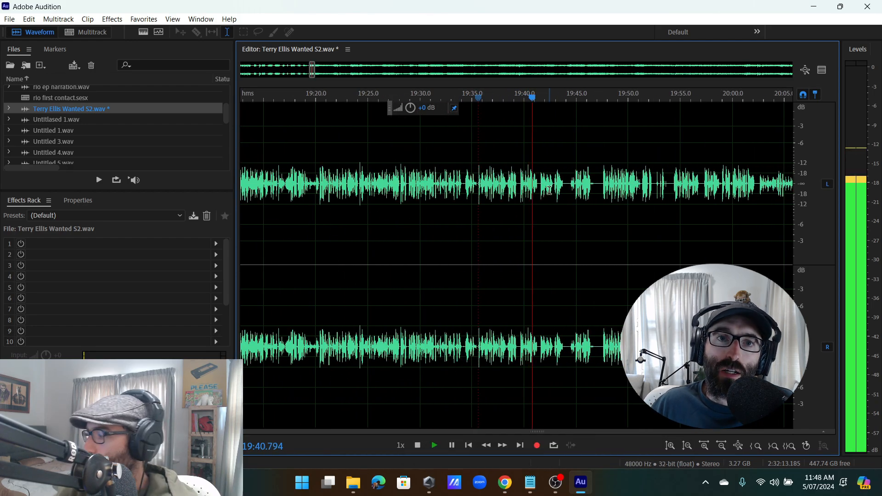
pyautogui.scroll(4, 550, 190)
pyautogui.scroll(-2, 561, 205)
pyautogui.scroll(3, 565, 191)
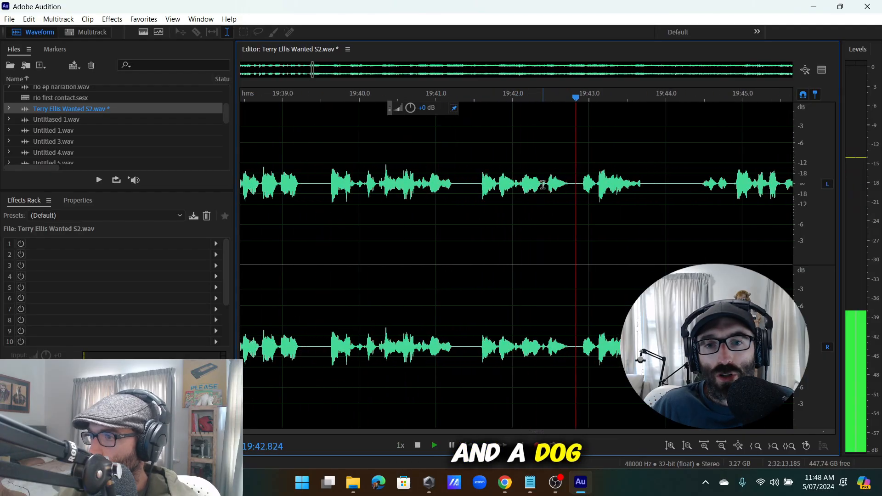
pyautogui.moveTo(482, 227); pyautogui.dragTo(469, 229)
pyautogui.press('Delete')
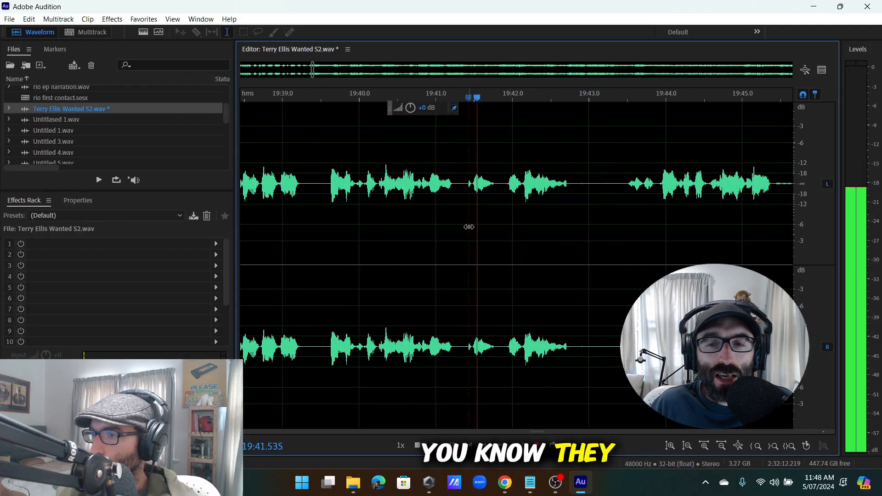
pyautogui.click(619, 186)
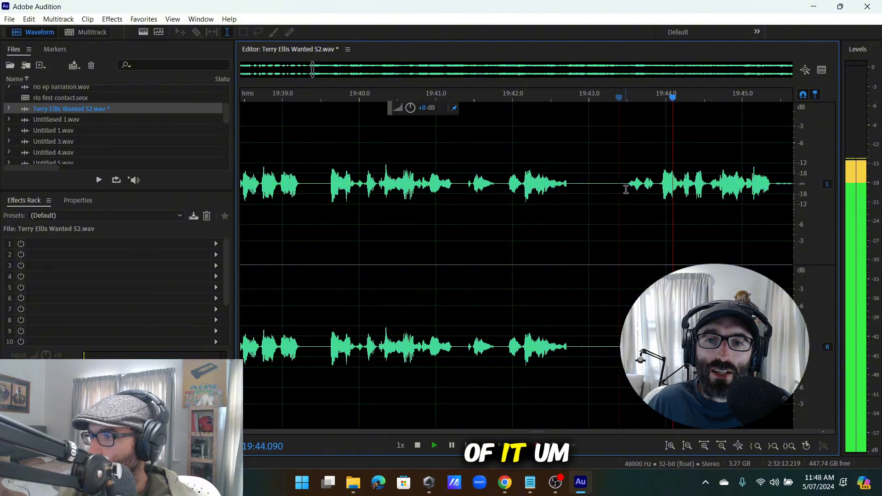
# Delete the silences at 19:45.6–19:46.5 and 19:50.6–19:52.5.
pyautogui.scroll(-3, 643, 196)
pyautogui.scroll(5, 652, 186)
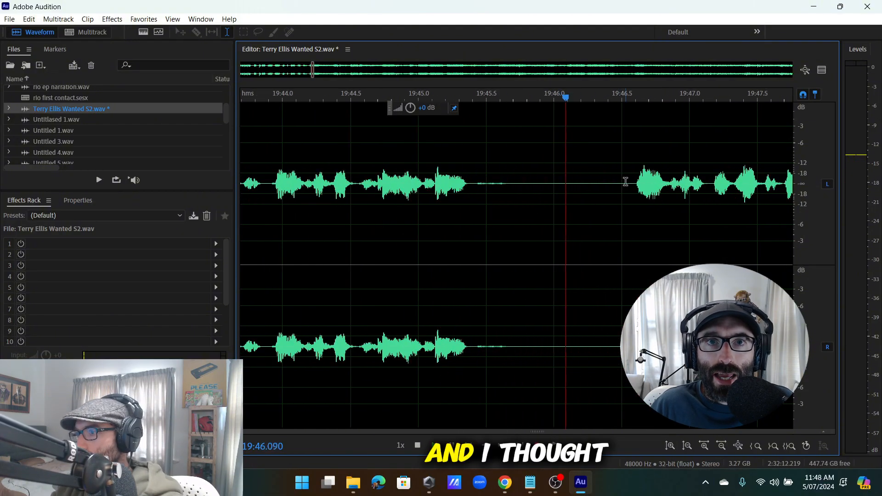
pyautogui.moveTo(621, 222); pyautogui.dragTo(500, 225)
pyautogui.press('Delete')
pyautogui.press('space')
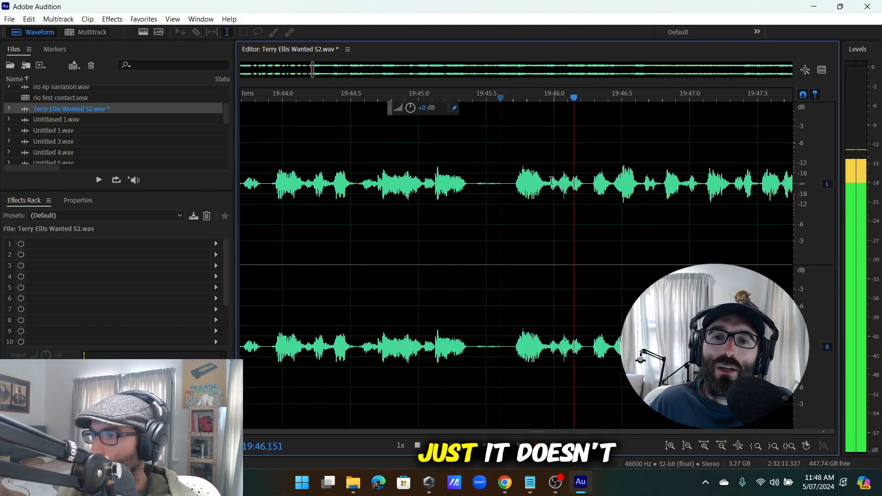
pyautogui.scroll(-1, 504, 223)
pyautogui.scroll(-2, 563, 187)
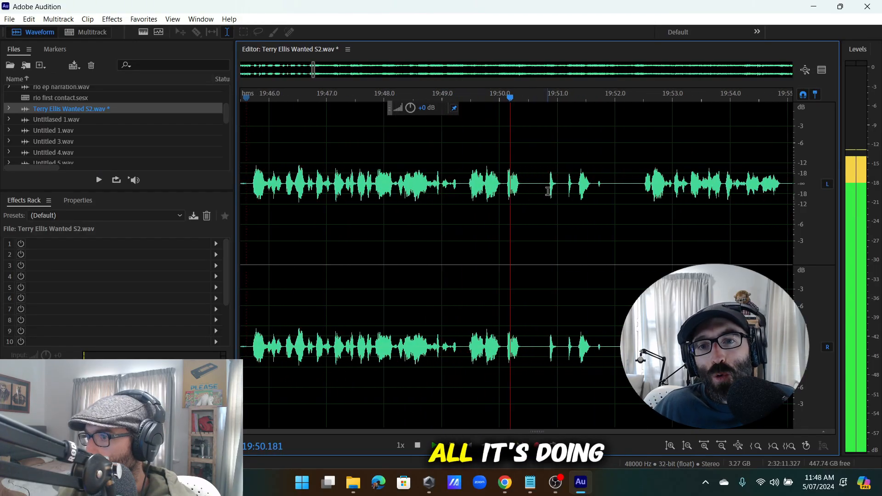
pyautogui.click(645, 184)
pyautogui.moveTo(644, 183)
pyautogui.mouseDown()
pyautogui.moveTo(522, 222)
pyautogui.moveTo(532, 220)
pyautogui.mouseUp()
pyautogui.press('Delete')
# Insert 0:50.000 of silence at the playhead near 20:02.3 via Edit > Insert > Silence.
pyautogui.scroll(-5, 556, 195)
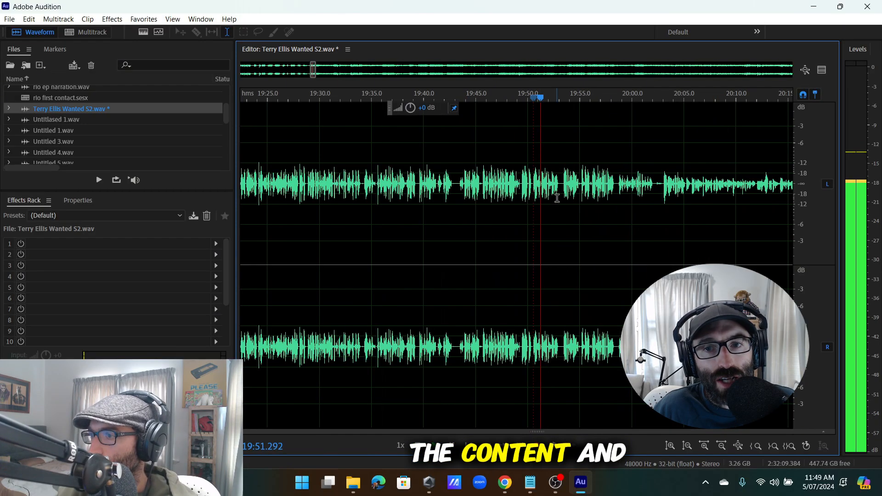
pyautogui.scroll(6, 558, 191)
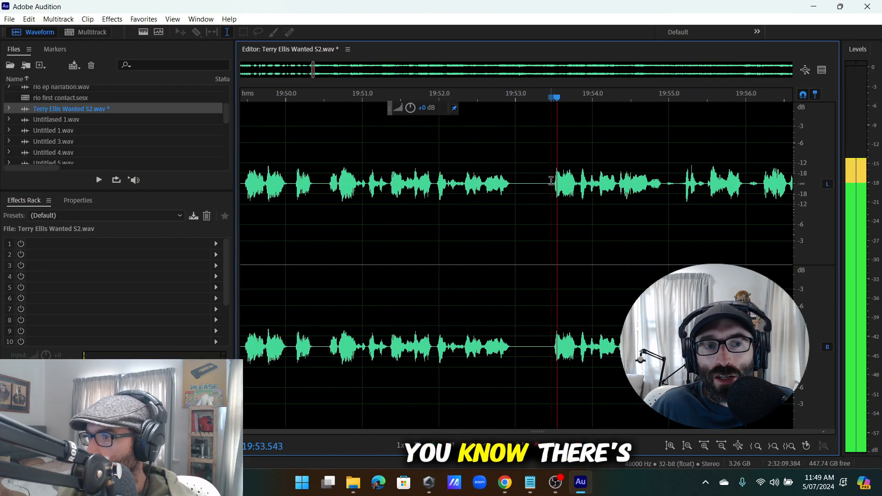
pyautogui.scroll(-4, 570, 189)
pyautogui.scroll(2, 590, 193)
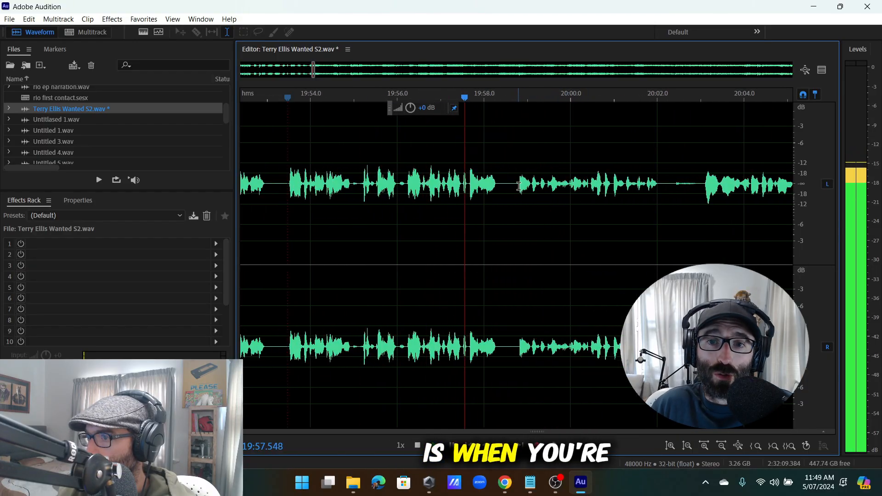
pyautogui.scroll(-2, 519, 185)
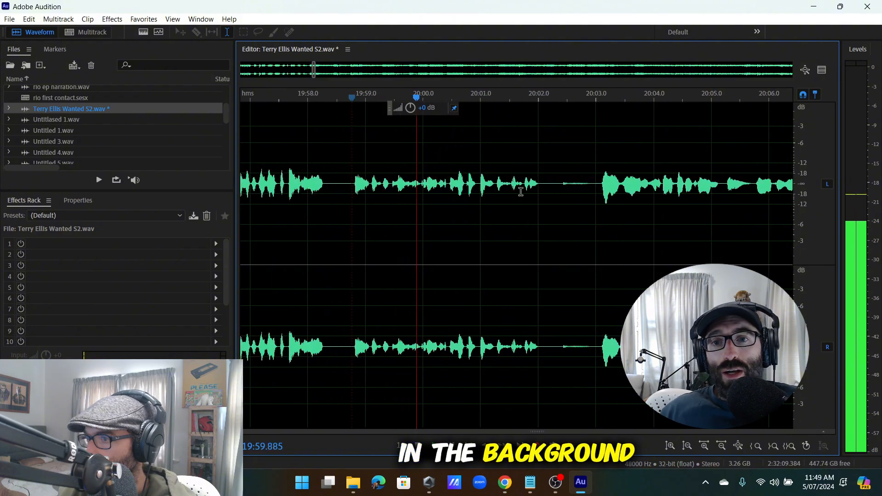
pyautogui.scroll(3, 540, 196)
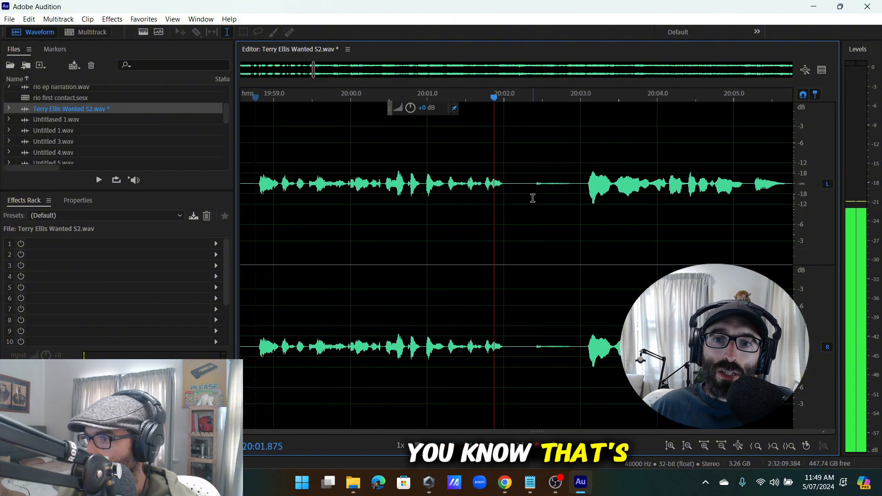
pyautogui.click(35, 22)
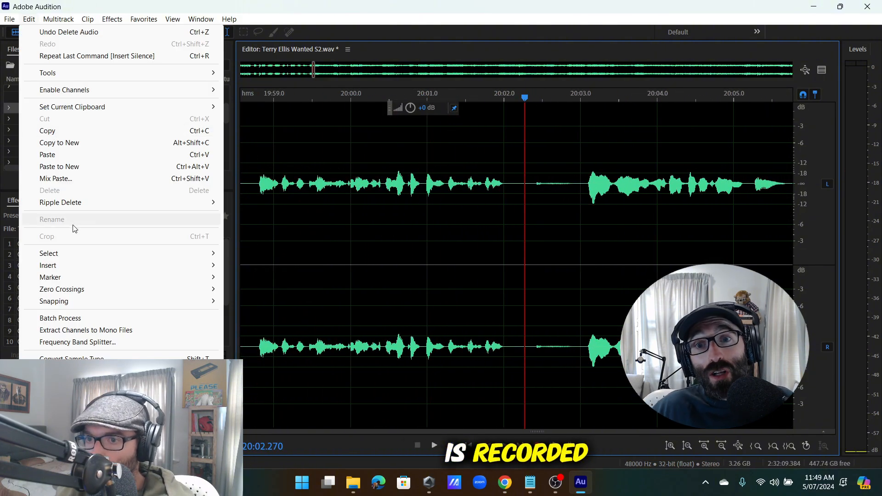
pyautogui.moveTo(69, 266)
pyautogui.click(282, 294)
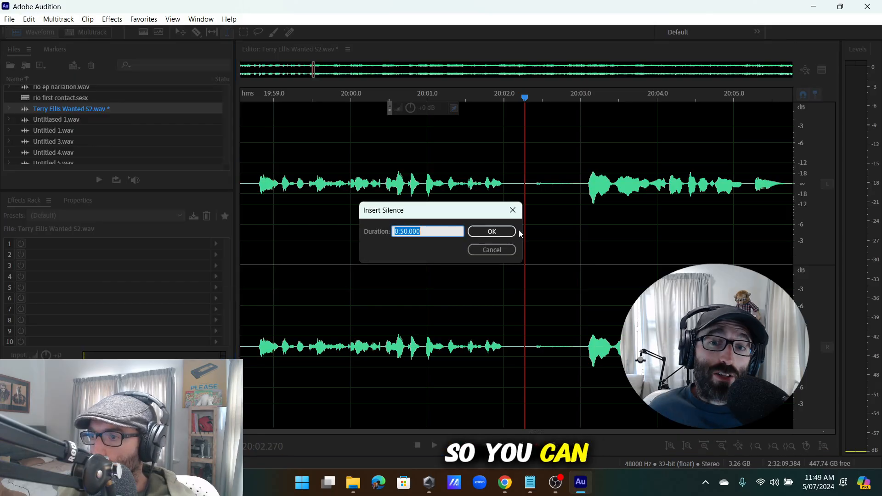
pyautogui.click(494, 235)
pyautogui.scroll(-10, 500, 215)
pyautogui.scroll(2, 303, 185)
# Play back from about 17:43 and 17:57.7 to find the long silence after 18:19.
pyautogui.click(410, 188)
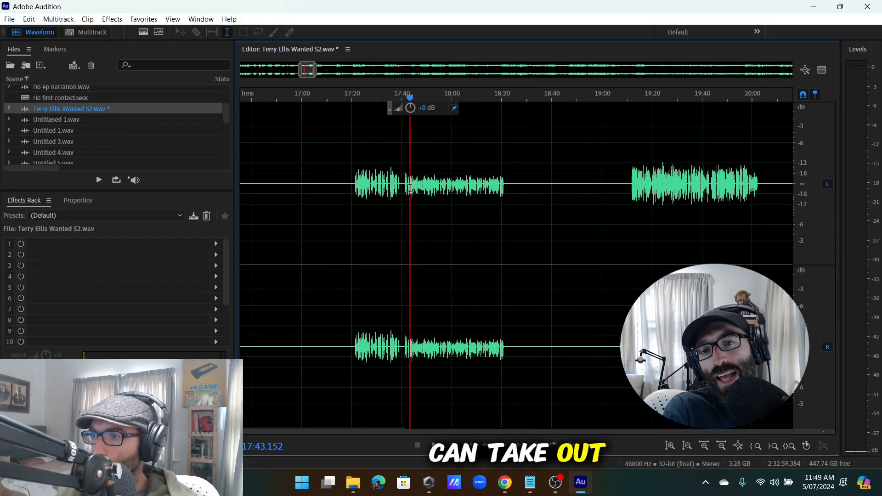
pyautogui.press('space')
pyautogui.scroll(3, 418, 194)
pyautogui.scroll(3, 367, 198)
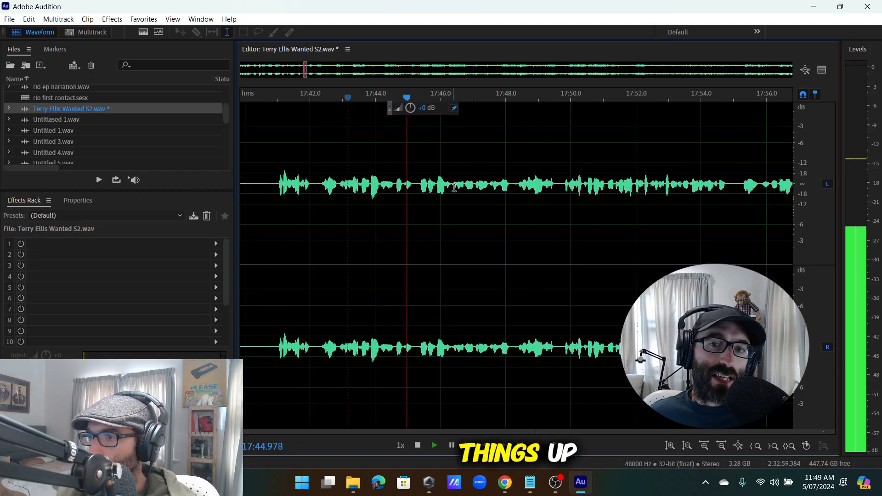
pyautogui.scroll(-2, 481, 179)
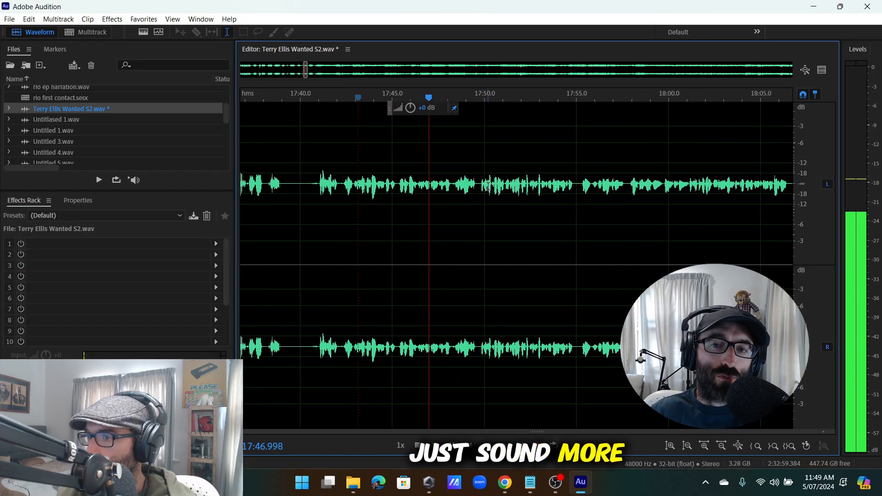
pyautogui.scroll(-2, 484, 187)
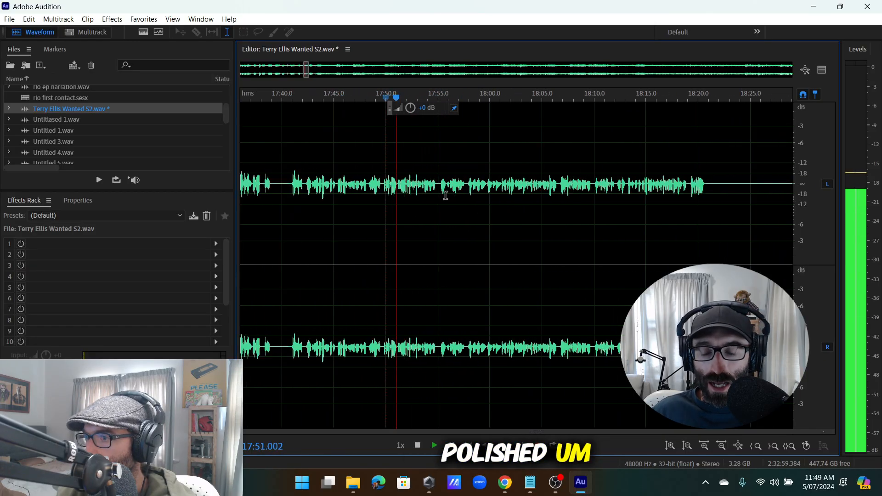
pyautogui.scroll(-3, 453, 199)
pyautogui.scroll(3, 454, 198)
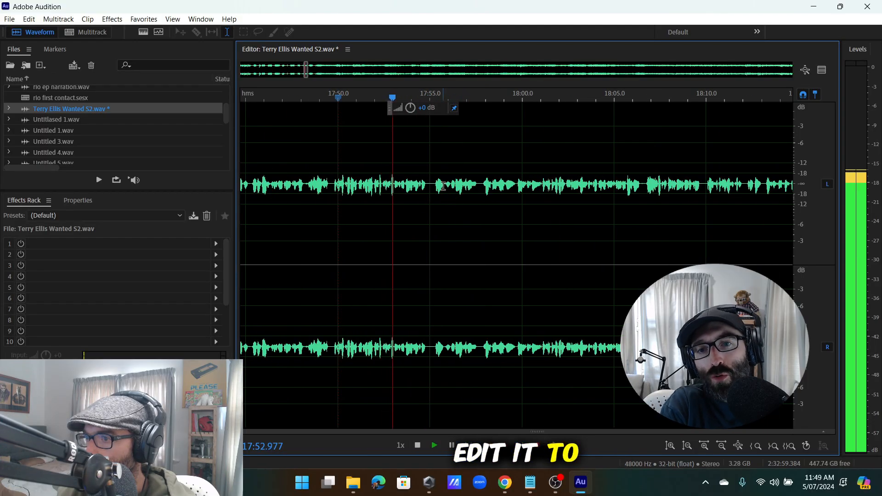
pyautogui.click(488, 186)
pyautogui.scroll(-3, 490, 187)
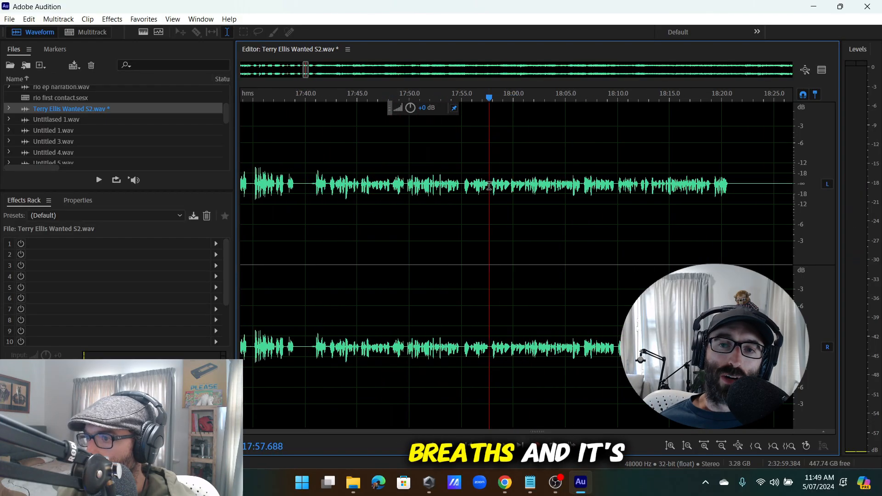
pyautogui.scroll(-3, 489, 186)
pyautogui.press('space')
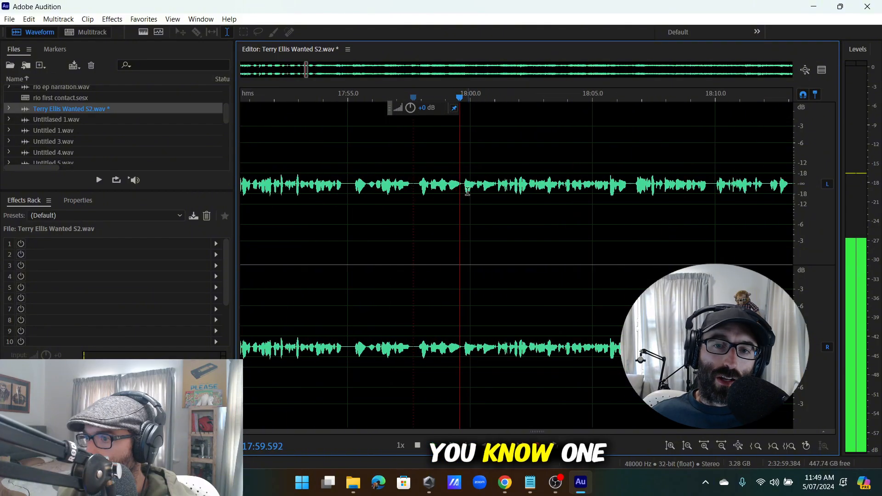
pyautogui.scroll(-3, 468, 197)
pyautogui.scroll(-2, 575, 196)
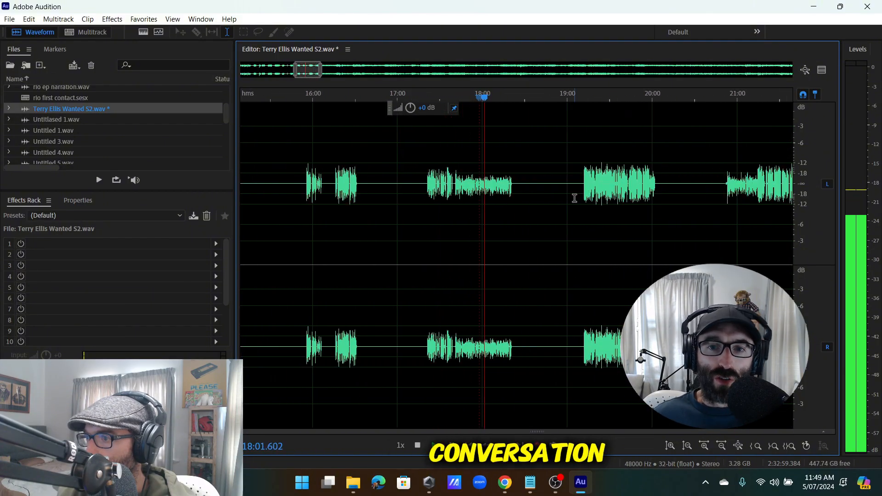
pyautogui.scroll(6, 611, 188)
pyautogui.scroll(-4, 566, 291)
# Delete the stray 50-second silence after 18:19.
pyautogui.moveTo(626, 183); pyautogui.dragTo(291, 282)
pyautogui.scroll(-2, 282, 297)
pyautogui.scroll(-2, 489, 298)
pyautogui.scroll(6, 283, 285)
pyautogui.press('space')
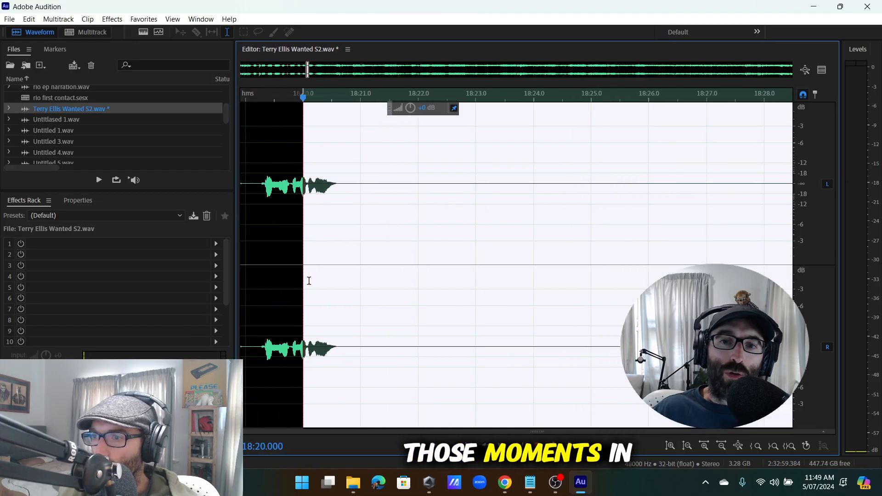
pyautogui.press('Delete')
pyautogui.scroll(-3, 463, 242)
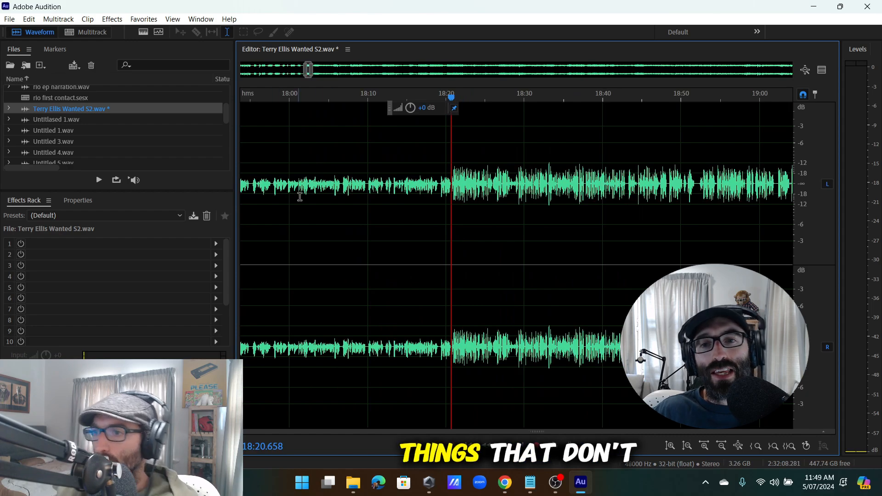
pyautogui.scroll(-2, 301, 195)
pyautogui.scroll(3, 317, 185)
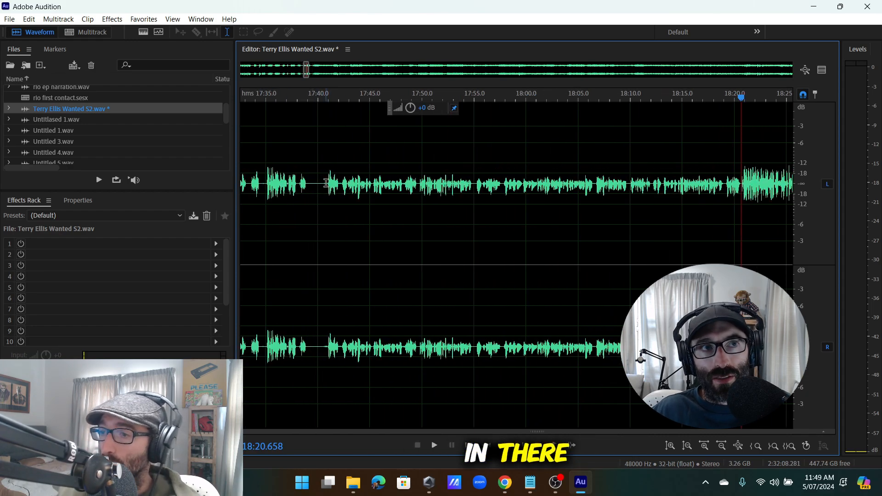
# Cut the stumble from 17:41.3 to 17:42.9 and replay from the cut point.
pyautogui.click(326, 183)
pyautogui.scroll(2, 322, 193)
pyautogui.press('space')
pyautogui.scroll(1, 404, 186)
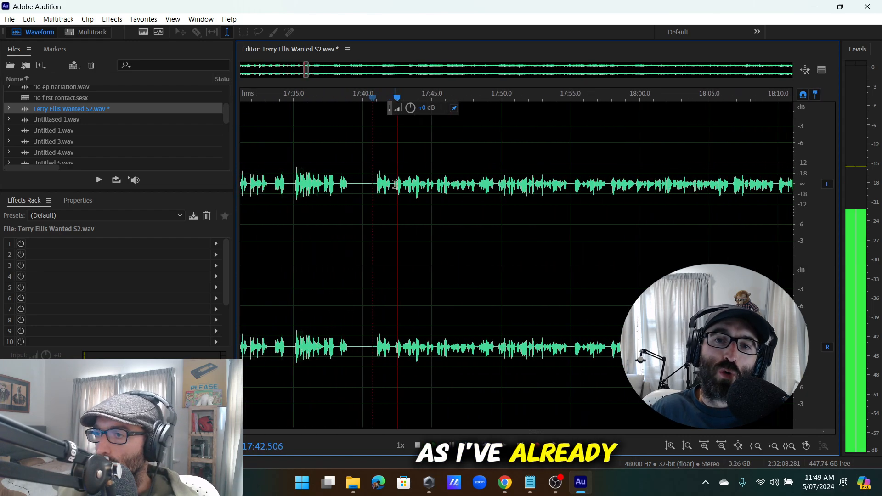
pyautogui.moveTo(418, 182); pyautogui.dragTo(322, 242)
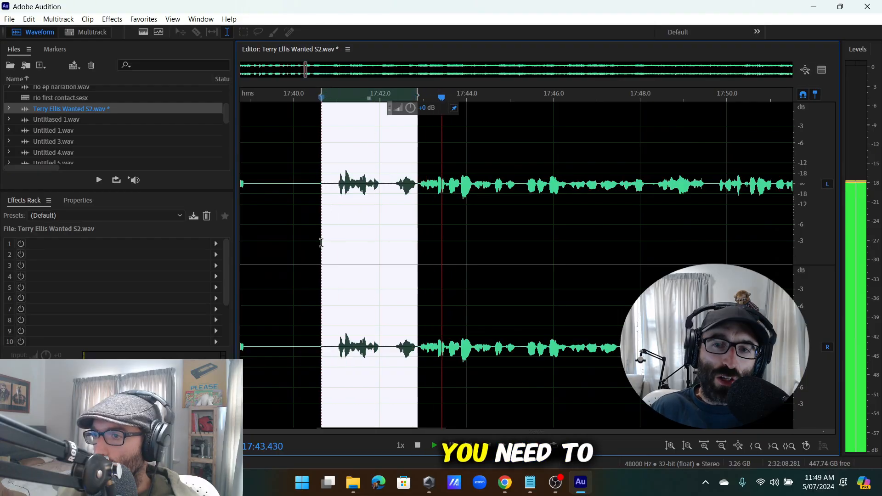
pyautogui.press('Delete')
pyautogui.press('space')
pyautogui.scroll(-4, 352, 237)
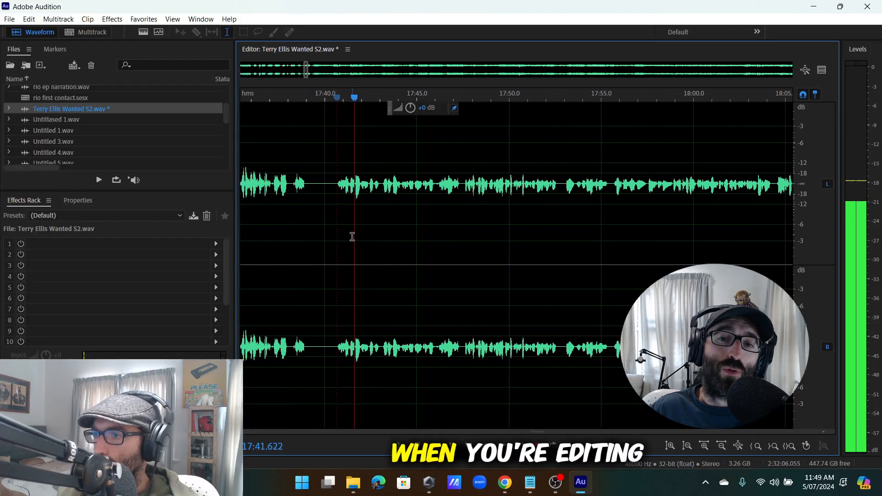
pyautogui.scroll(3, 376, 191)
pyautogui.scroll(-4, 384, 191)
pyautogui.scroll(5, 390, 193)
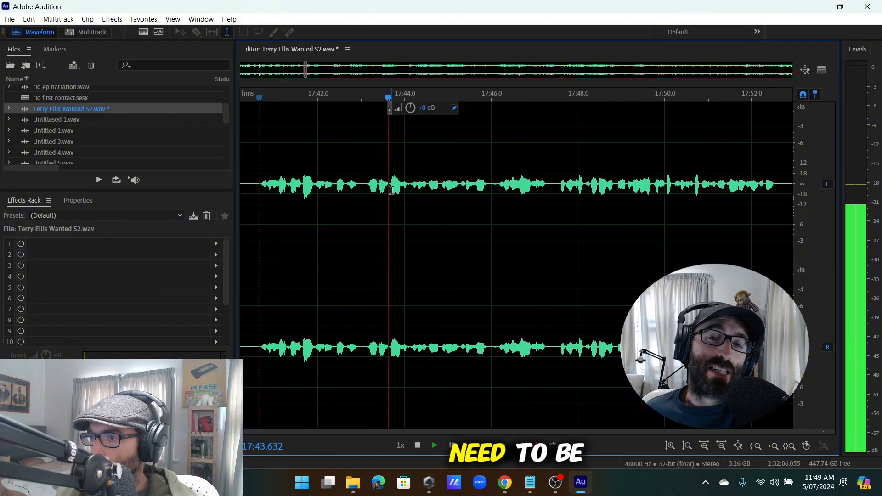
pyautogui.scroll(-4, 392, 194)
pyautogui.scroll(5, 384, 191)
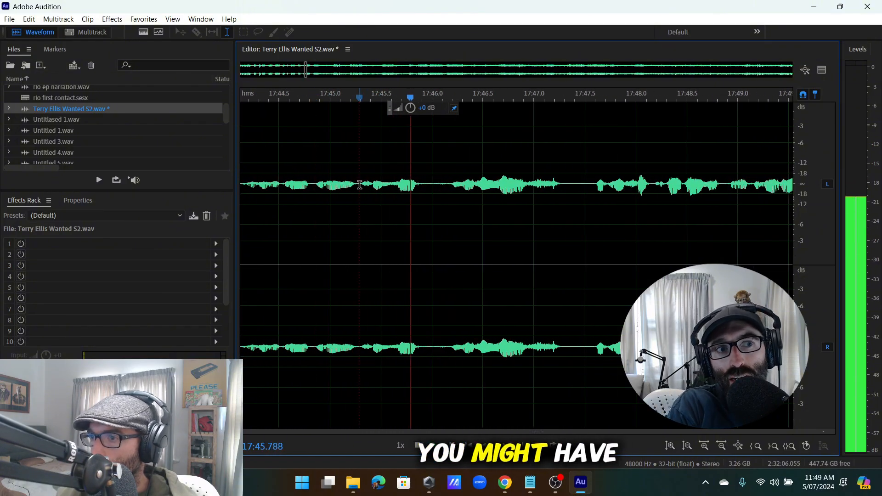
# Select the short stumble near 17:45, then clear the time selection.
pyautogui.moveTo(358, 185); pyautogui.dragTo(377, 207)
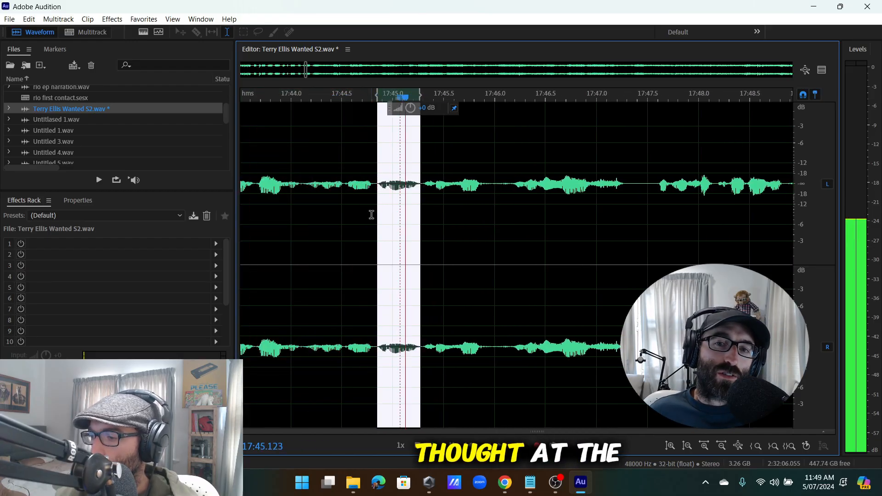
pyautogui.click(371, 215)
pyautogui.scroll(-3, 291, 210)
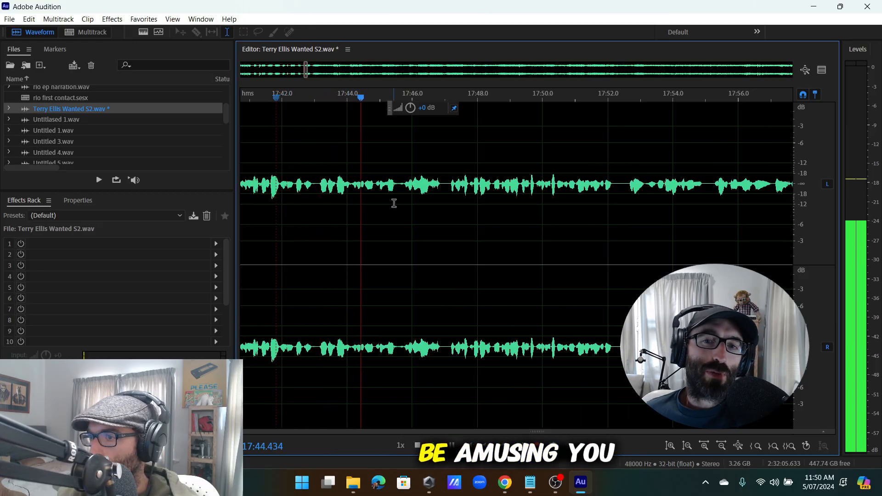
pyautogui.scroll(-3, 394, 203)
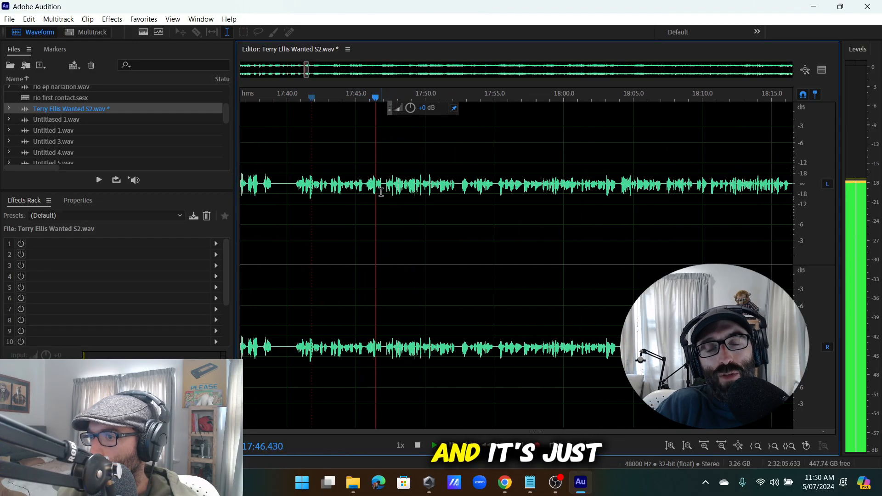
pyautogui.scroll(3, 428, 194)
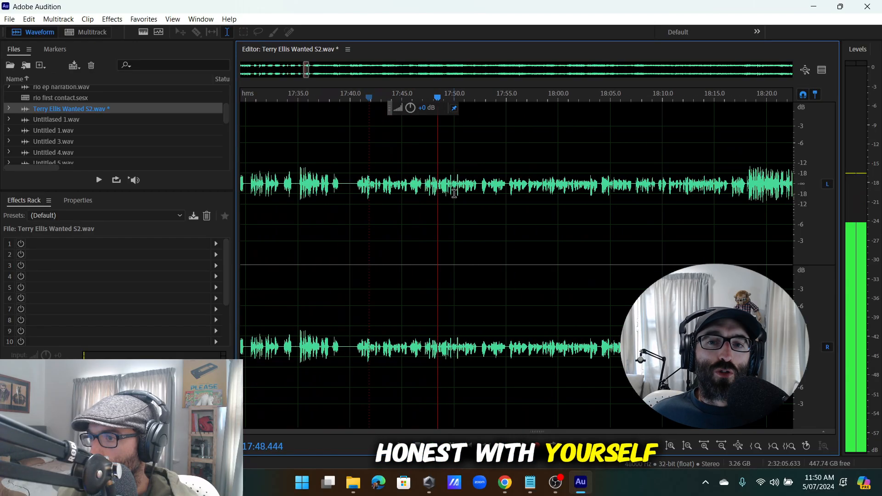
pyautogui.scroll(3, 437, 197)
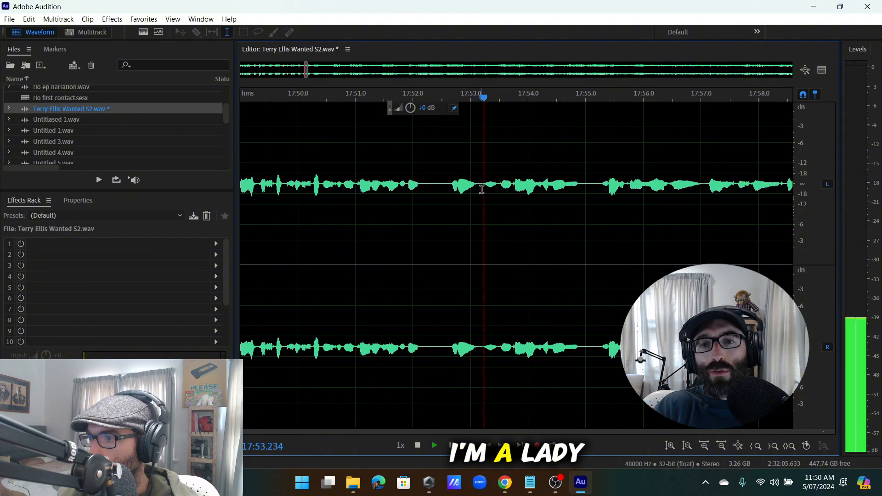
# Cut the stumble from 17:52.35 to 17:53.73 and replay across the cut.
pyautogui.click(498, 184)
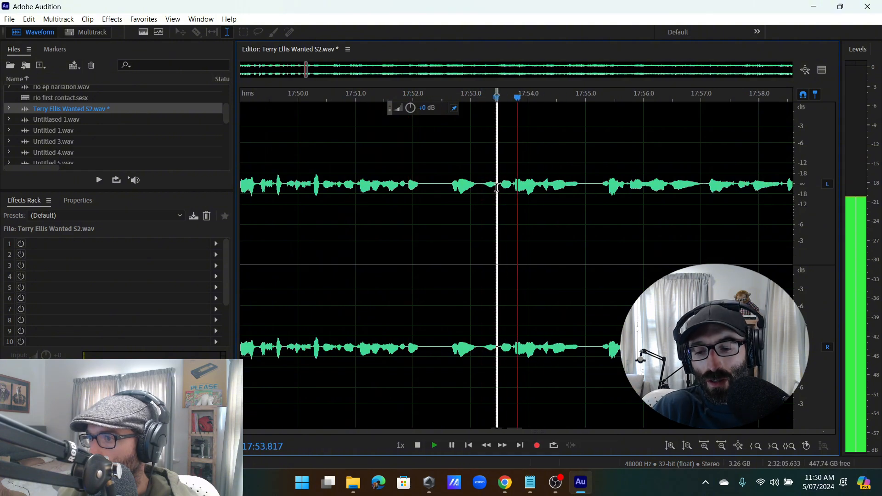
pyautogui.moveTo(513, 186); pyautogui.dragTo(433, 234)
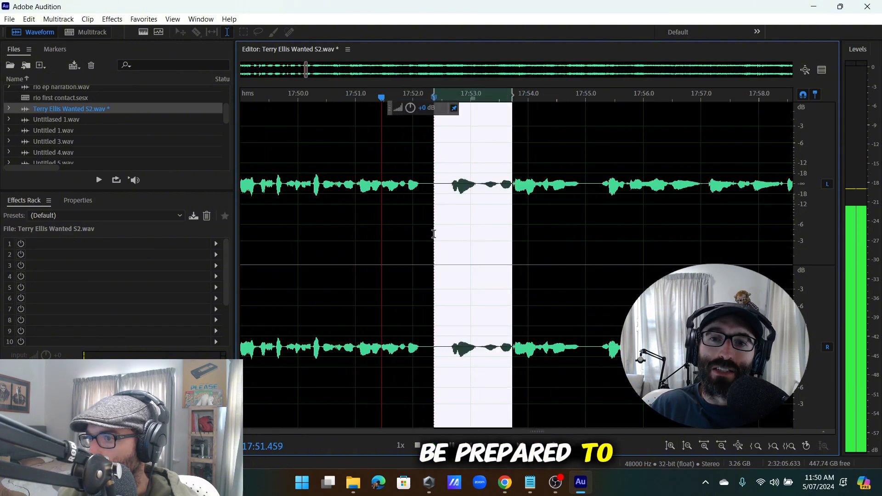
pyautogui.press('Delete')
pyautogui.press('space')
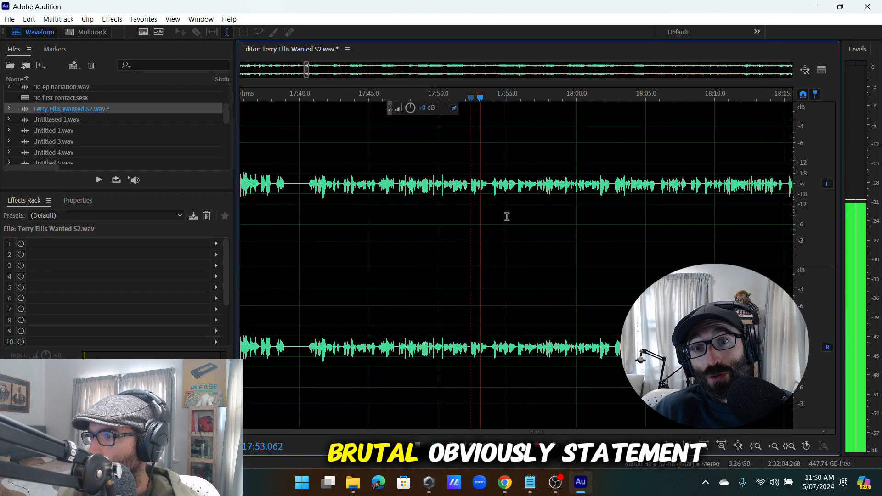
pyautogui.click(443, 191)
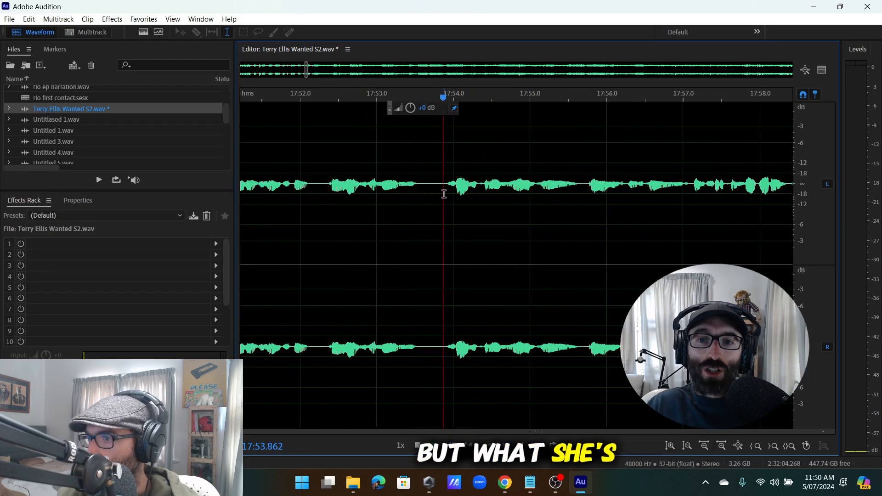
# Play the passage from about 17:56.4 to locate the stumble near 18:01.
pyautogui.click(524, 185)
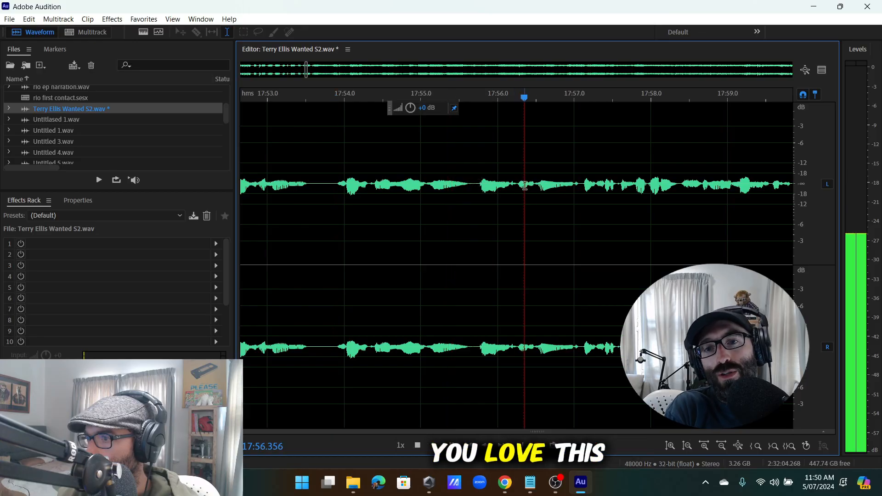
pyautogui.scroll(-5, 565, 191)
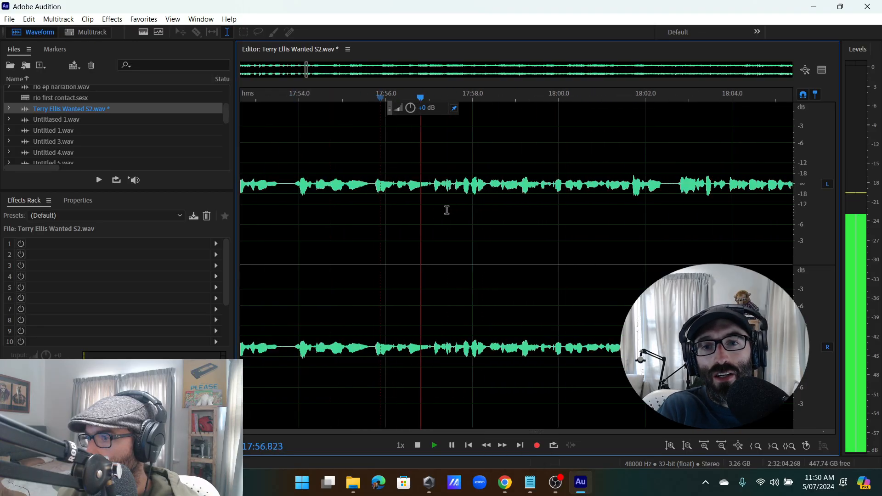
pyautogui.scroll(3, 477, 219)
pyautogui.scroll(-1, 469, 203)
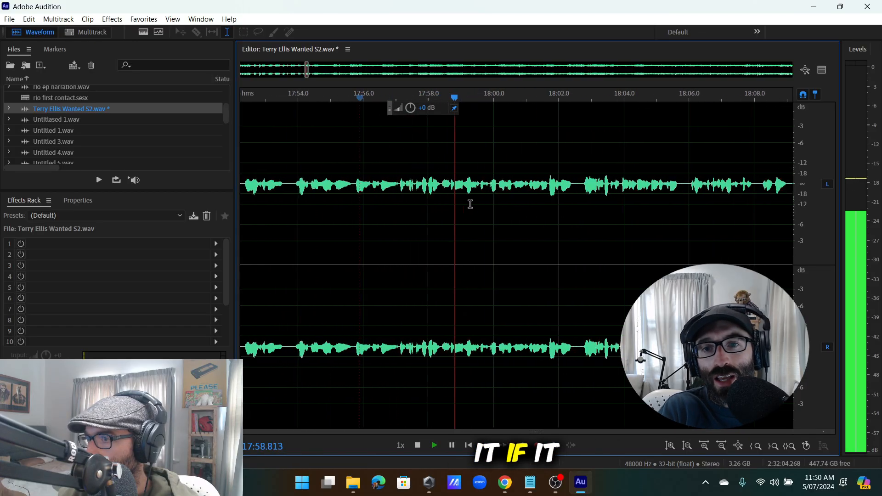
pyautogui.scroll(3, 461, 194)
pyautogui.scroll(-7, 464, 194)
pyautogui.scroll(4, 497, 196)
pyautogui.scroll(2, 491, 194)
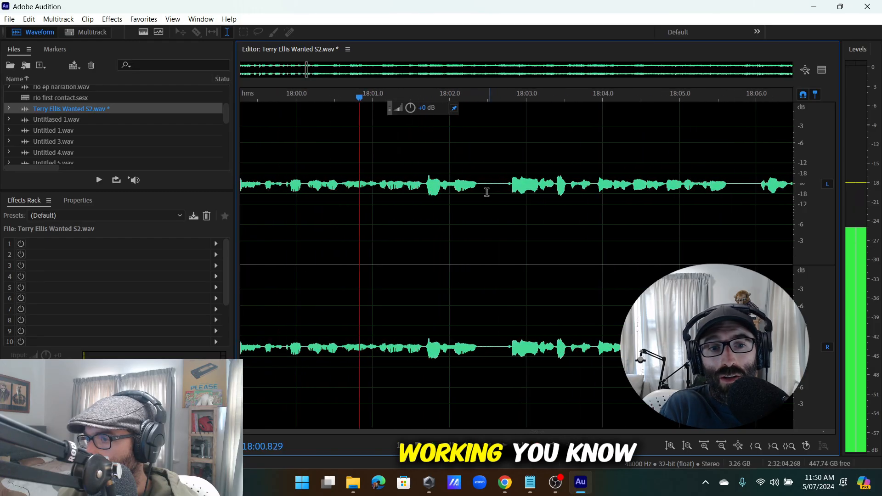
pyautogui.press('space')
pyautogui.scroll(1, 408, 179)
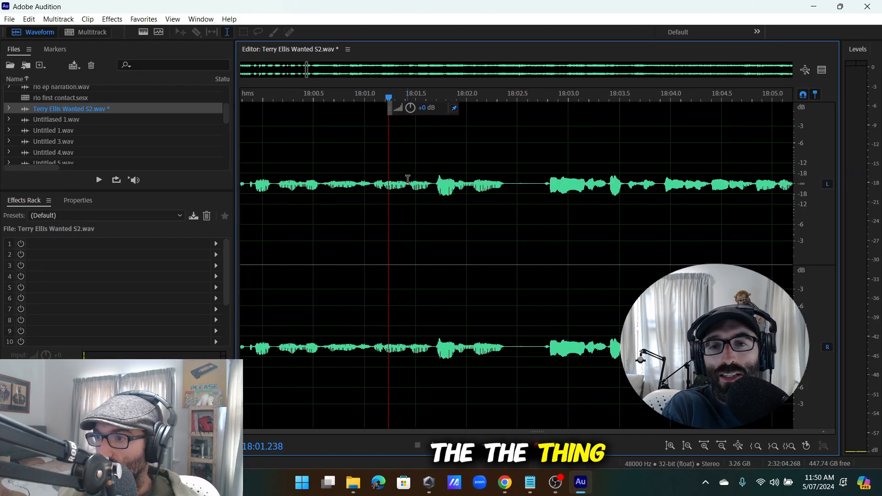
pyautogui.press('space')
# Delete the stumble between 18:00.6 and 18:01.4 and check playback from 17:59.6.
pyautogui.press('space')
pyautogui.press('space')
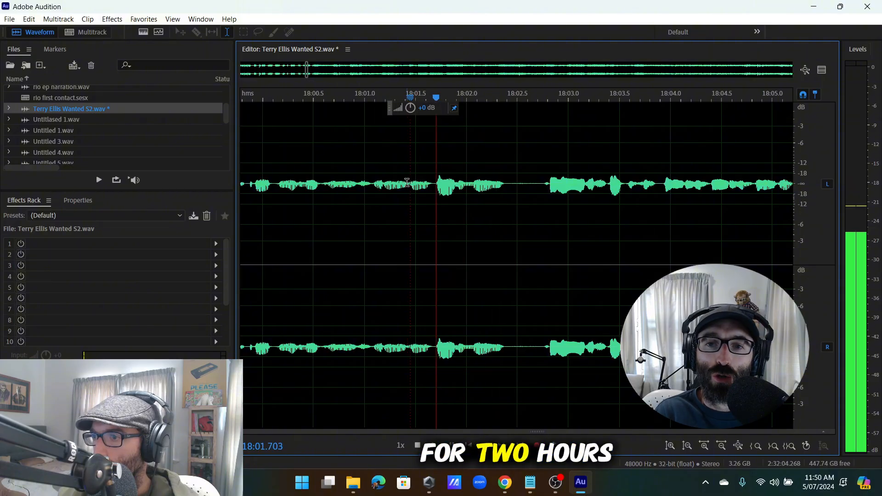
pyautogui.moveTo(406, 180); pyautogui.dragTo(478, 250)
pyautogui.press('space')
pyautogui.press('space')
pyautogui.scroll(3, 464, 256)
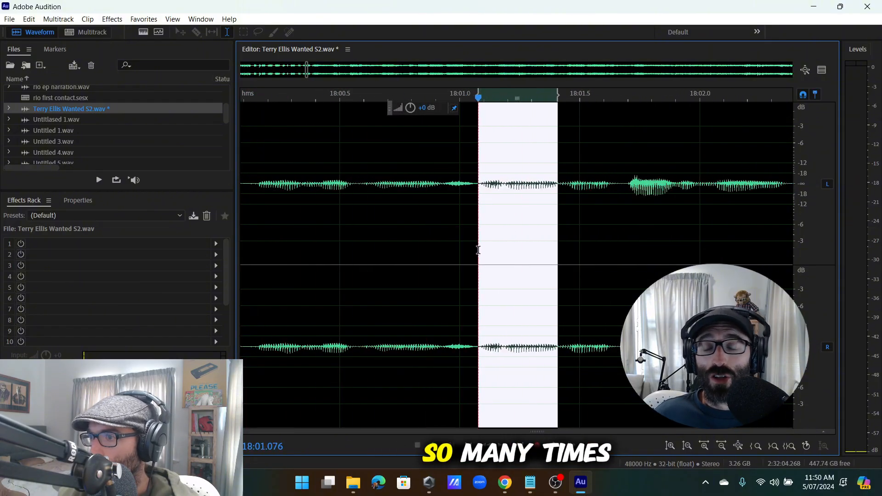
pyautogui.press('space')
pyautogui.press('space')
pyautogui.press('Delete')
pyautogui.scroll(-5, 484, 244)
pyautogui.click(401, 241)
pyautogui.press('space')
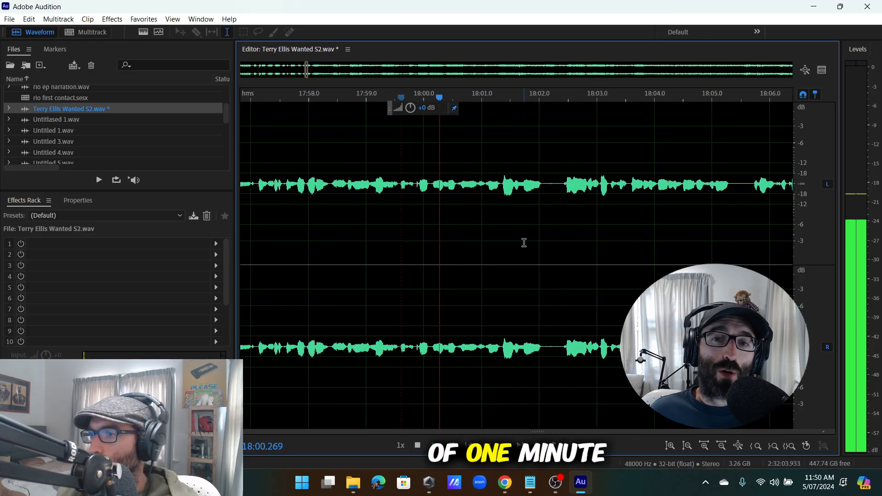
pyautogui.scroll(-5, 533, 193)
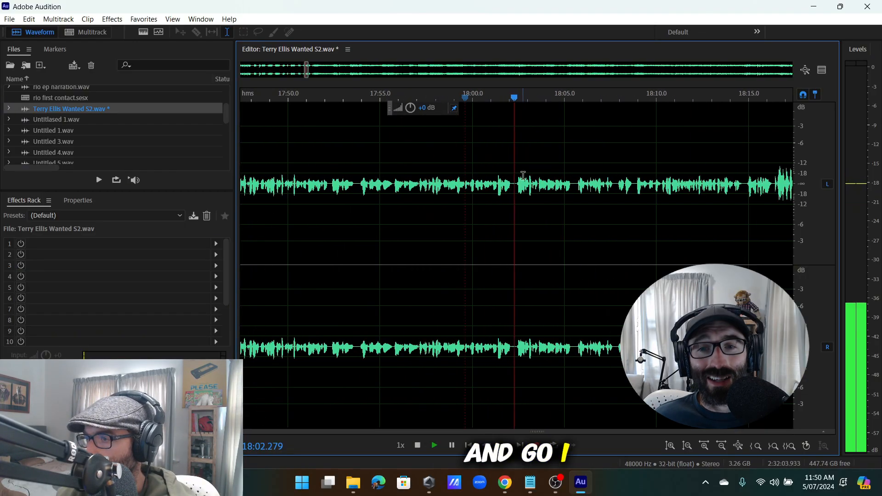
pyautogui.scroll(5, 532, 189)
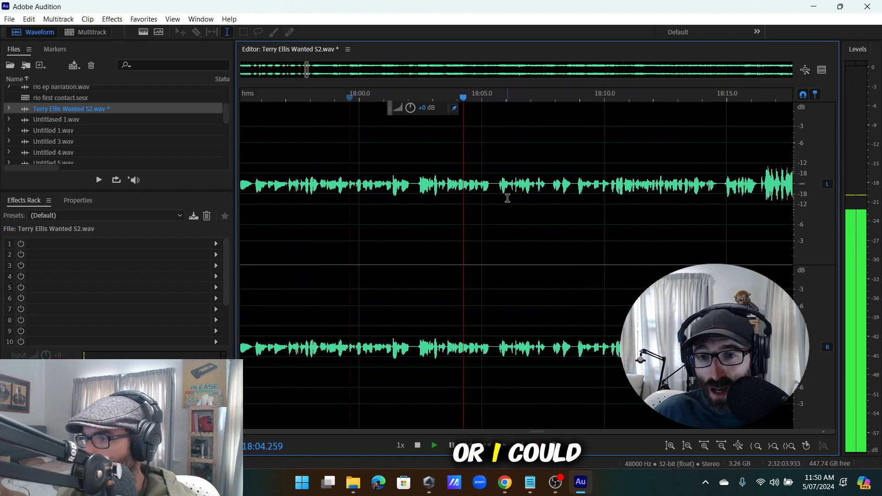
# Audition 18:08.6–18:11 and trial-select a short span near 18:11.26, then clear it.
pyautogui.press('space')
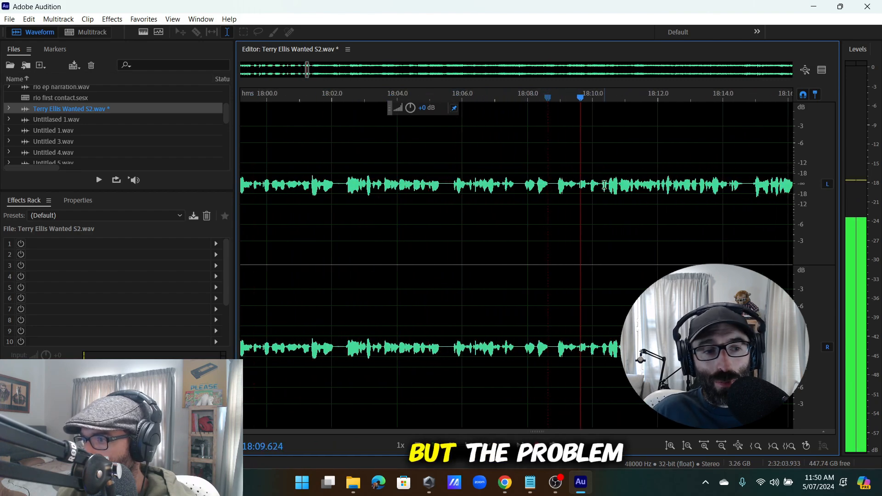
pyautogui.click(612, 187)
pyautogui.scroll(-5, 614, 190)
pyautogui.scroll(4, 629, 191)
pyautogui.click(533, 191)
pyautogui.scroll(3, 533, 190)
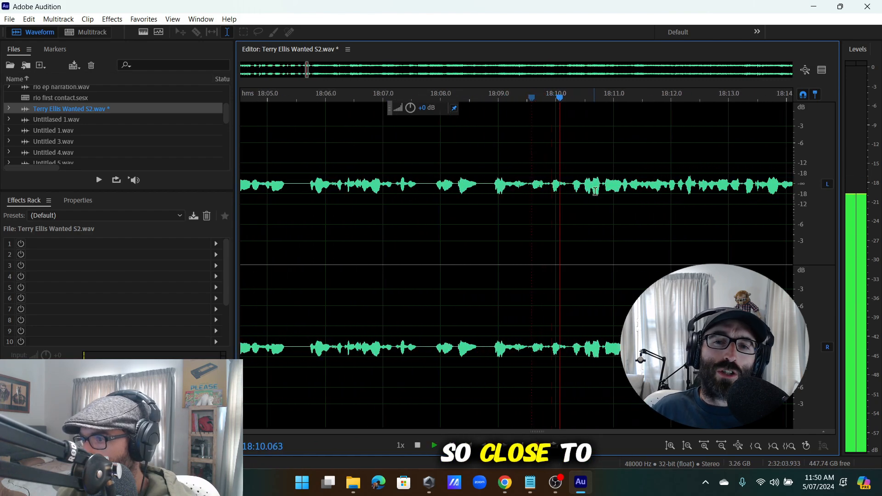
pyautogui.scroll(3, 612, 186)
pyautogui.click(611, 186)
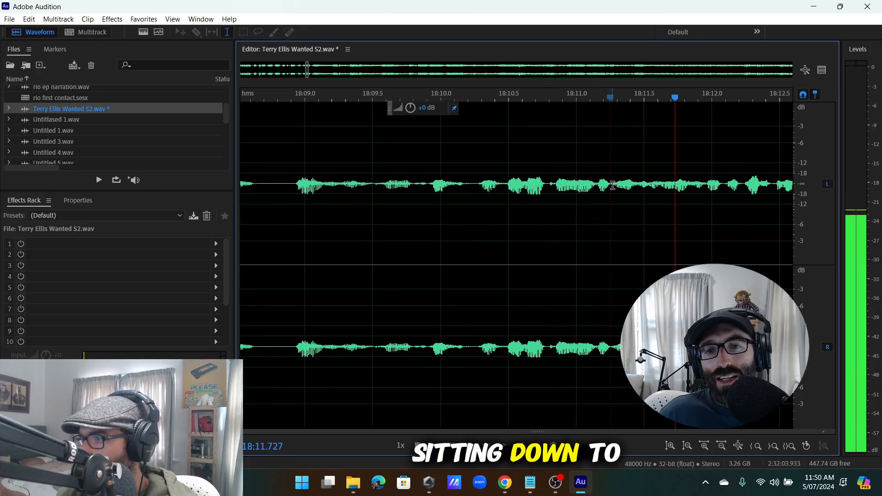
pyautogui.scroll(-1, 613, 186)
pyautogui.moveTo(613, 185); pyautogui.dragTo(660, 202)
pyautogui.scroll(-4, 601, 215)
pyautogui.scroll(4, 579, 224)
pyautogui.scroll(3, 629, 209)
pyautogui.press('space')
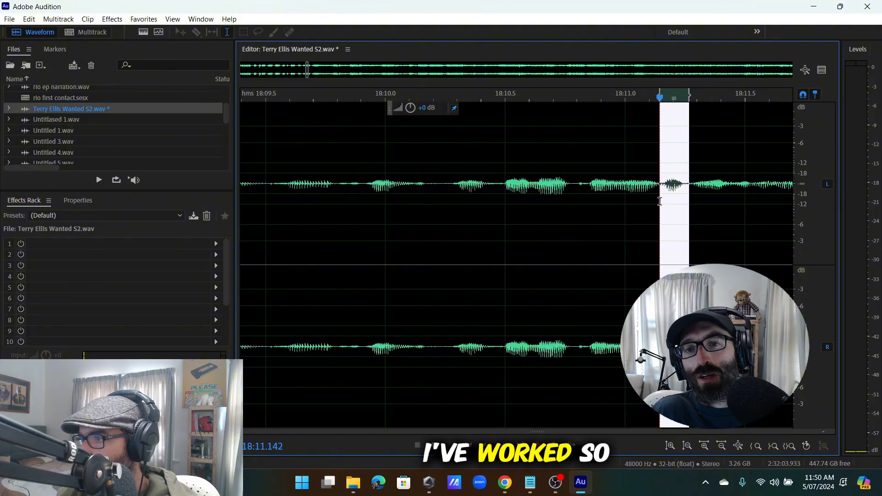
pyautogui.press('space')
pyautogui.click(562, 195)
pyautogui.press('space')
# Play on from 18:10.7 and select the short hesitation around 18:16.5.
pyautogui.scroll(-3, 580, 195)
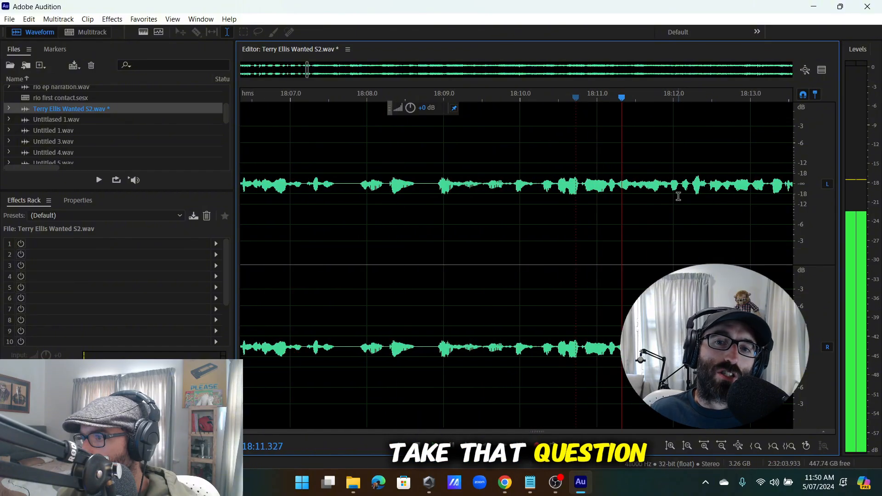
pyautogui.scroll(-4, 677, 197)
pyautogui.scroll(5, 639, 197)
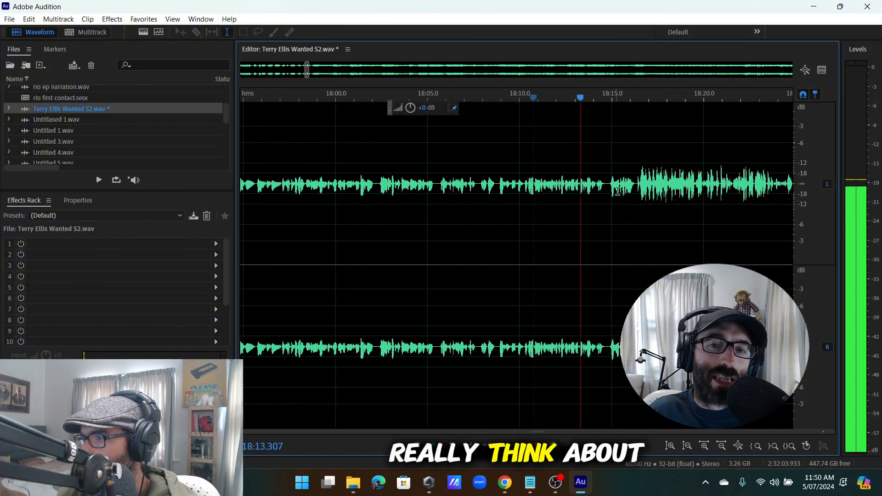
pyautogui.scroll(-4, 474, 183)
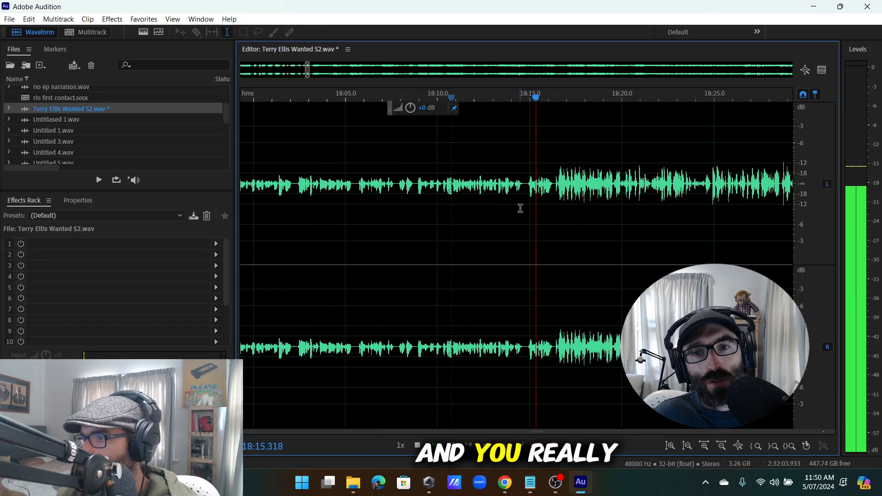
pyautogui.scroll(4, 550, 193)
pyautogui.scroll(-4, 570, 193)
pyautogui.scroll(6, 572, 193)
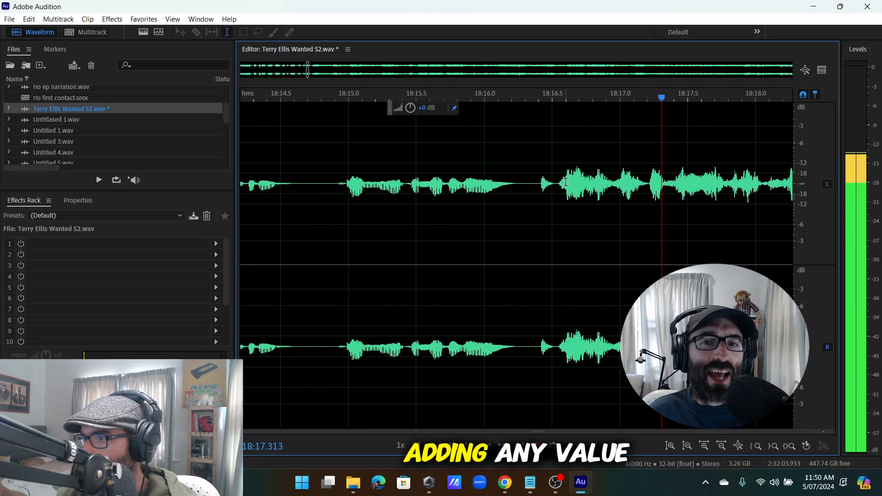
pyautogui.press('space')
pyautogui.moveTo(557, 193); pyautogui.dragTo(533, 193)
# Remove the hesitation before the louder section and play back to review the edit.
pyautogui.scroll(-6, 525, 206)
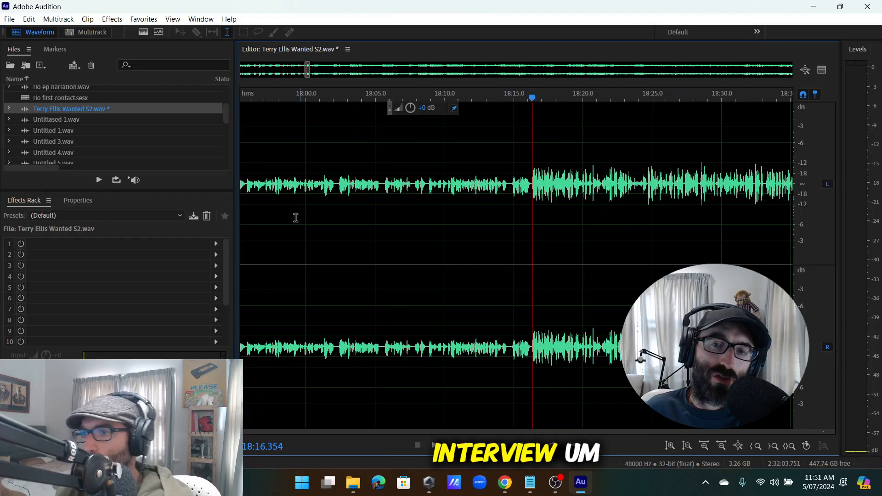
pyautogui.click(274, 215)
pyautogui.press('space')
pyautogui.scroll(-5, 385, 212)
pyautogui.scroll(4, 353, 205)
pyautogui.press('space')
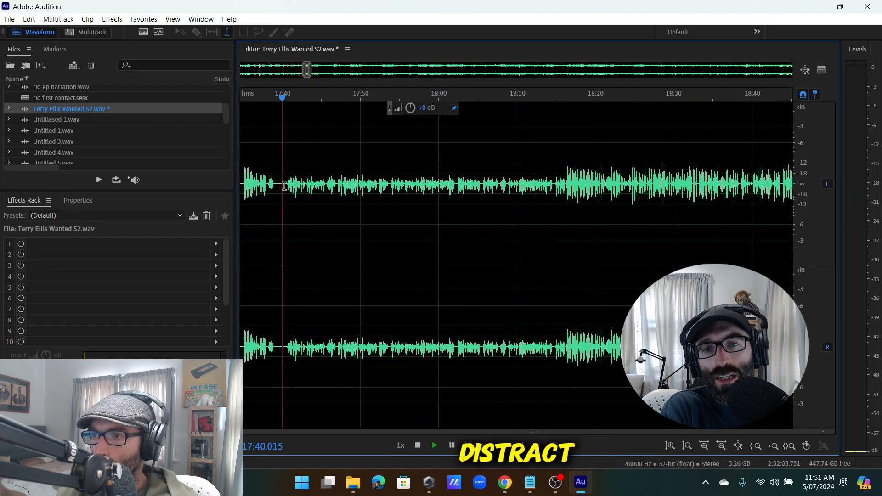
pyautogui.scroll(3, 285, 186)
pyautogui.press('space')
pyautogui.scroll(4, 287, 184)
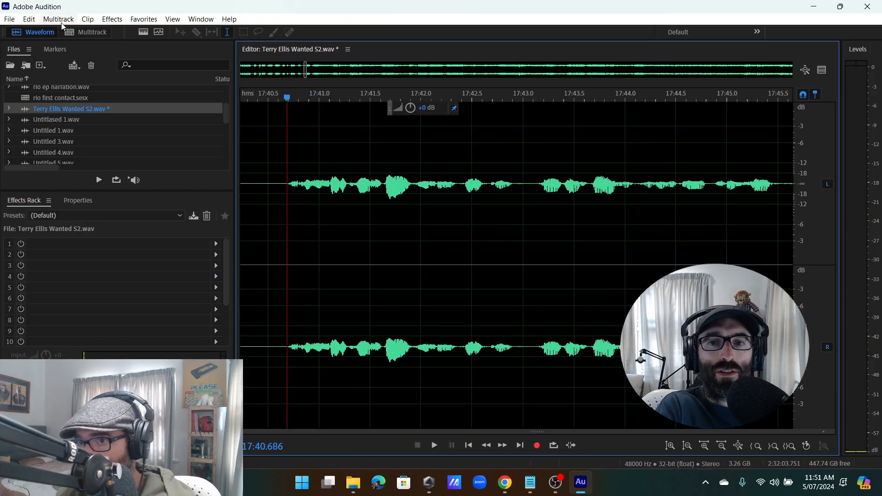
# Insert 50 seconds of silence at 17:40.7 via Edit > Insert > Silence.
pyautogui.click(29, 19)
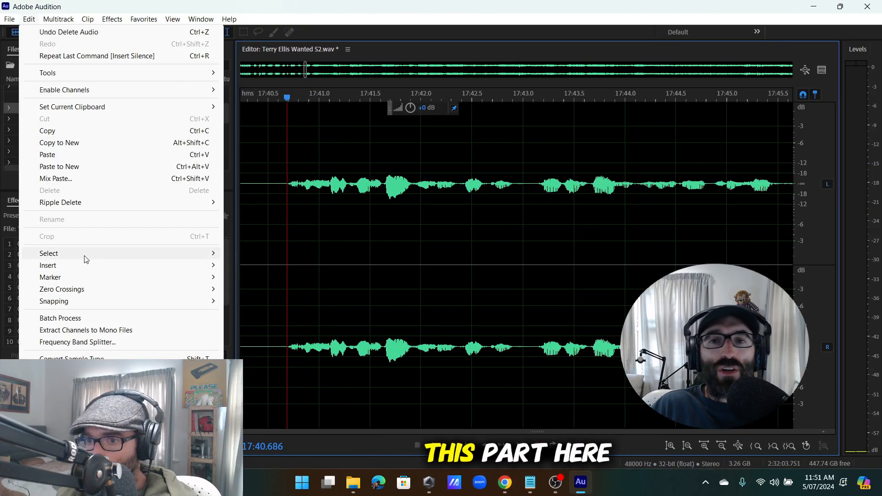
pyautogui.moveTo(212, 266)
pyautogui.click(253, 294)
pyautogui.press('Return')
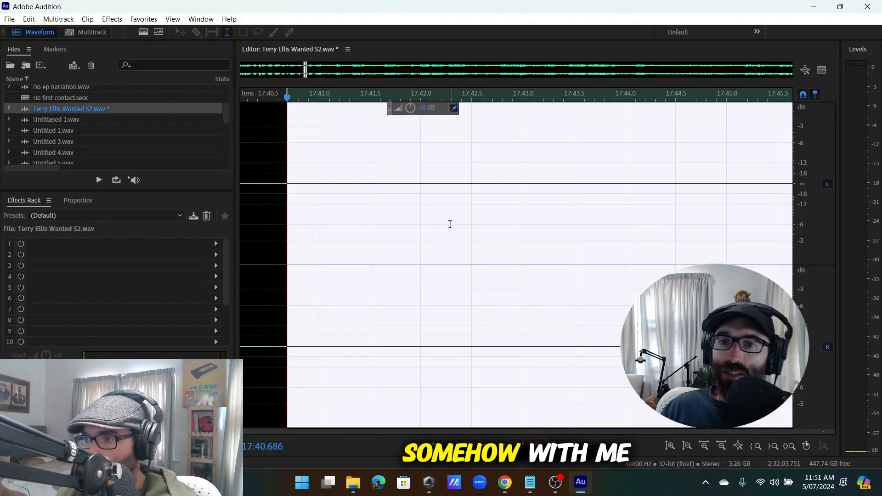
pyautogui.scroll(-5, 687, 191)
pyautogui.scroll(8, 443, 207)
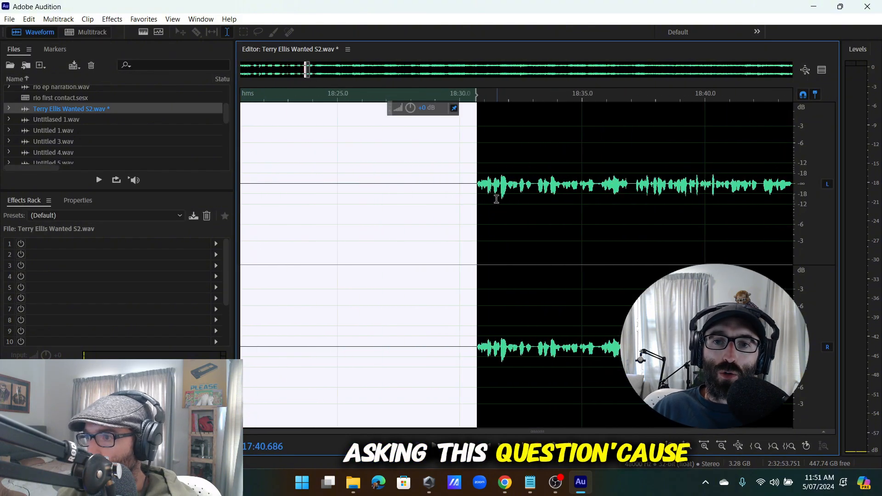
# Boost the quiet passage from 18:30.7 to about 19:06 by +9.6 dB with the HUD volume knob.
pyautogui.click(471, 183)
pyautogui.scroll(-2, 478, 275)
pyautogui.moveTo(467, 182); pyautogui.dragTo(647, 317)
pyautogui.scroll(-2, 544, 301)
pyautogui.scroll(-2, 685, 313)
pyautogui.scroll(2, 747, 317)
pyautogui.scroll(3, 708, 317)
pyautogui.scroll(-4, 646, 317)
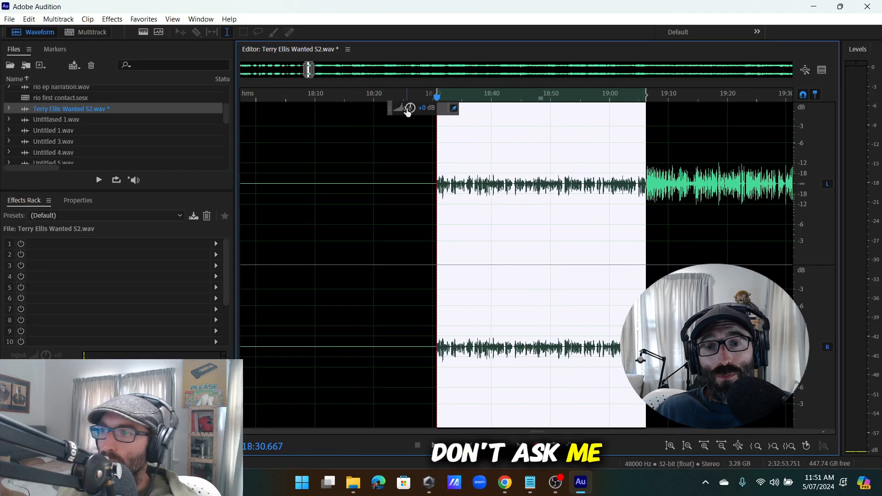
pyautogui.moveTo(436, 109); pyautogui.dragTo(443, 110)
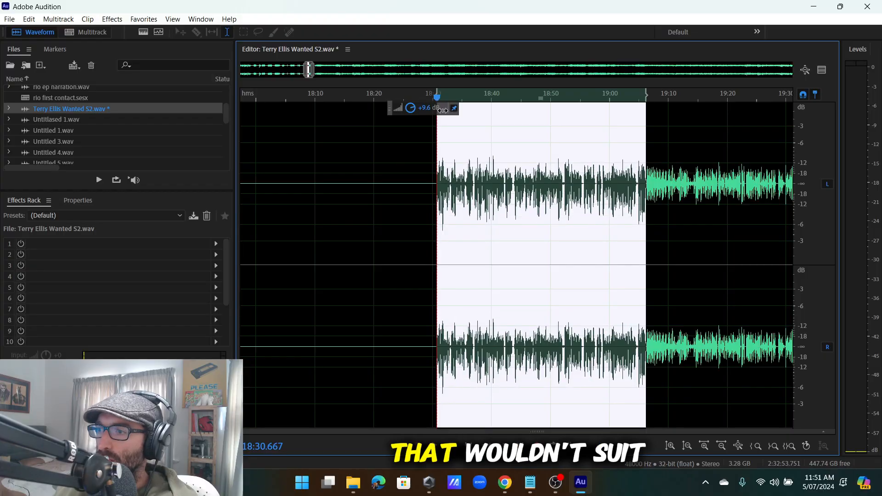
pyautogui.click(510, 216)
pyautogui.scroll(4, 425, 206)
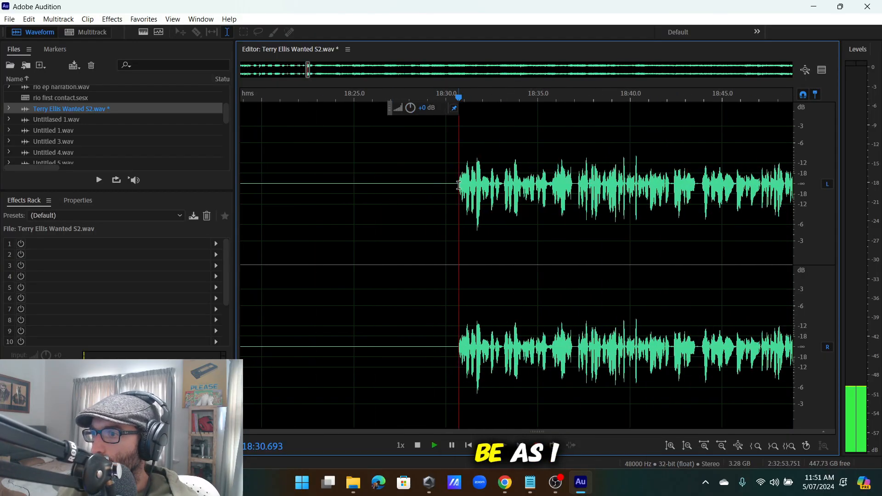
pyautogui.scroll(-4, 520, 237)
pyautogui.scroll(2, 533, 223)
# Play back the audio from about 18:52 and 18:58.9 to locate the stumble.
pyautogui.scroll(-3, 503, 247)
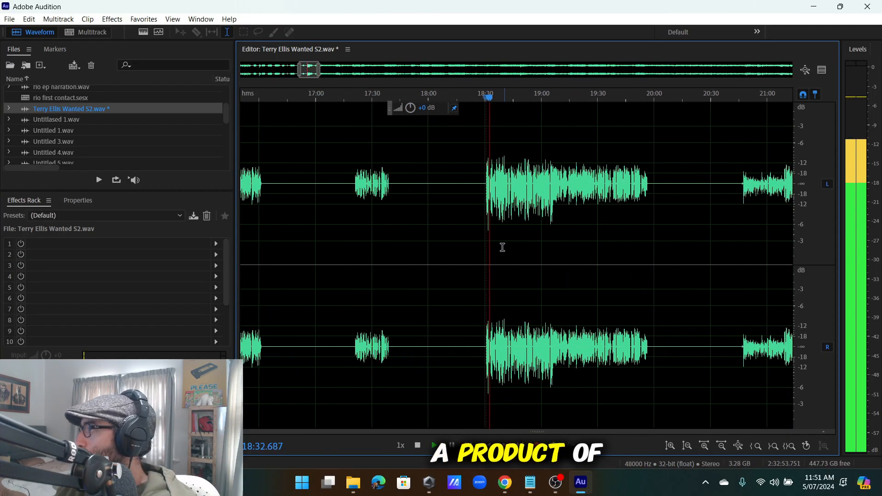
pyautogui.scroll(7, 469, 242)
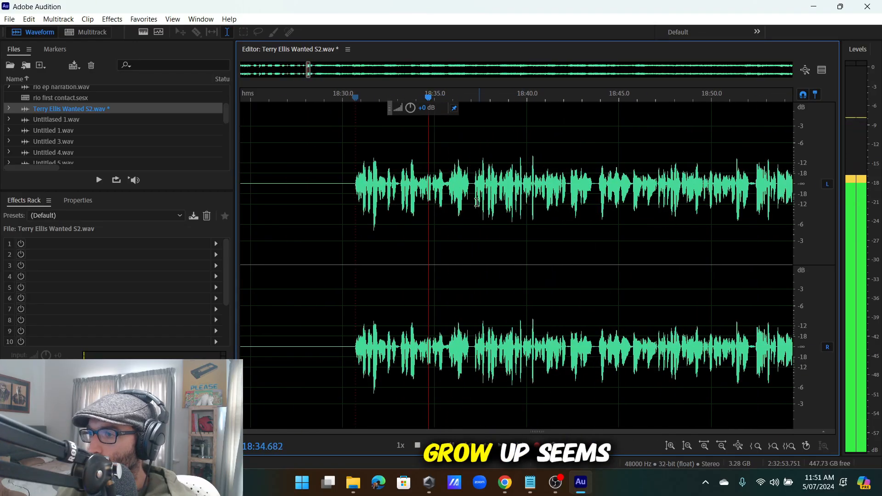
pyautogui.scroll(-4, 423, 197)
pyautogui.scroll(4, 422, 197)
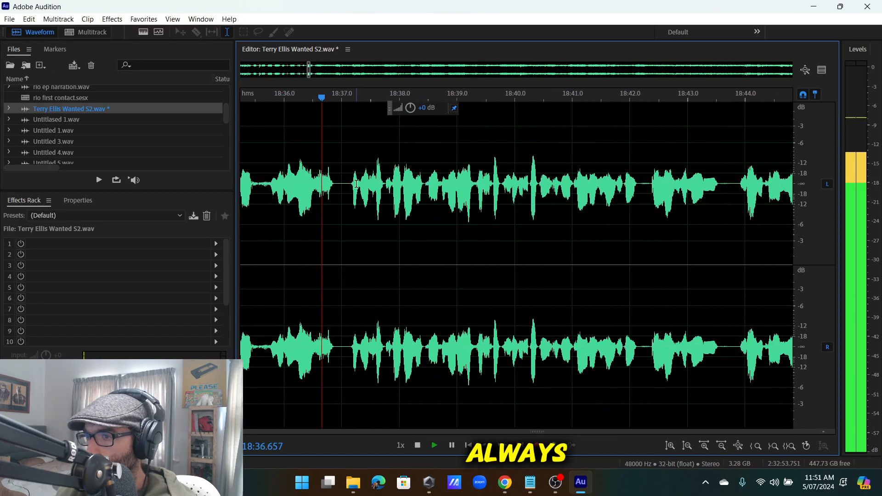
pyautogui.scroll(-2, 386, 198)
pyautogui.scroll(-4, 547, 194)
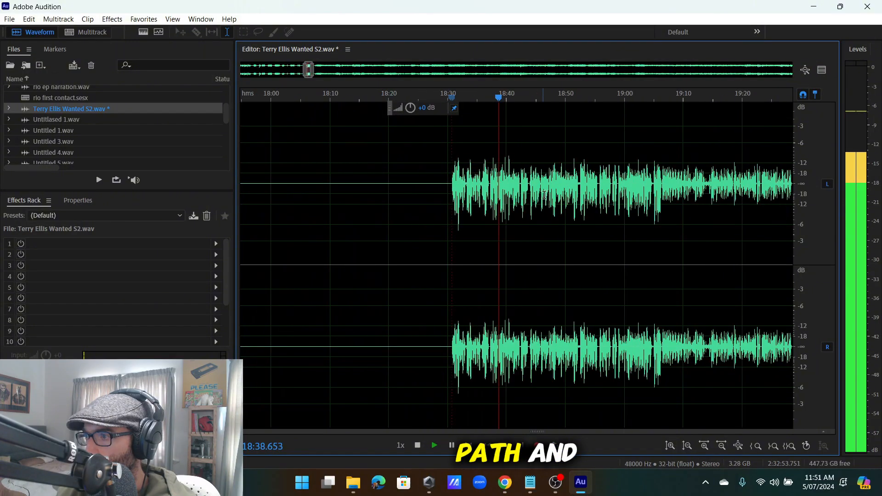
pyautogui.scroll(5, 590, 186)
pyautogui.scroll(-4, 590, 186)
pyautogui.scroll(3, 590, 185)
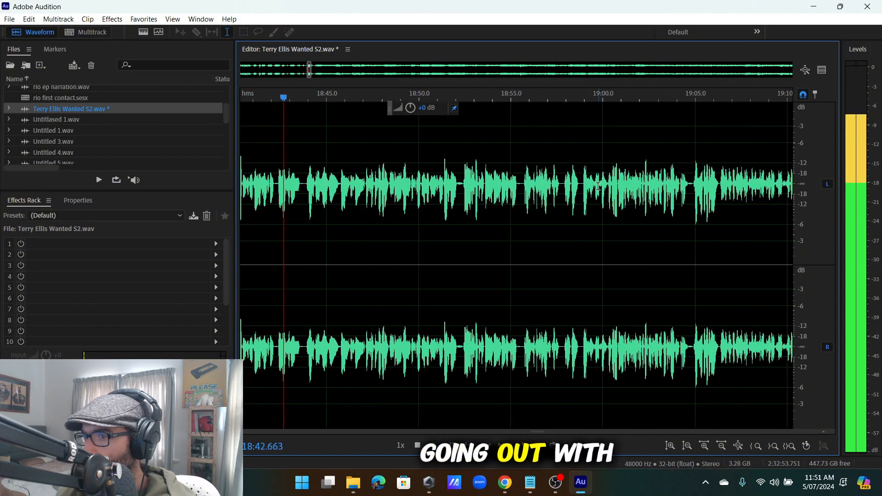
pyautogui.scroll(3, 344, 195)
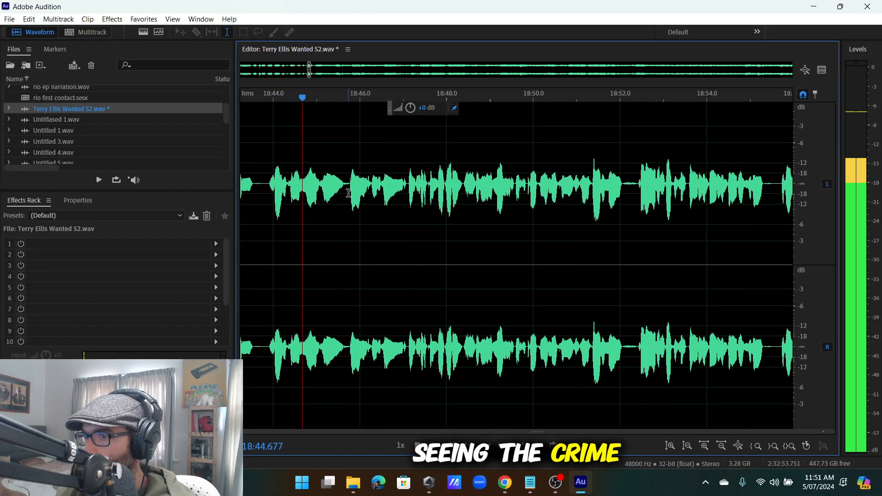
pyautogui.scroll(1, 399, 195)
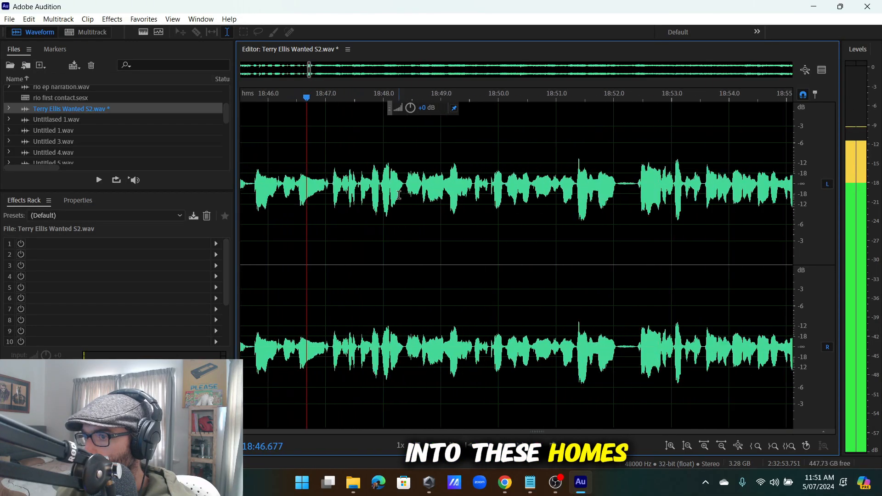
pyautogui.click(632, 188)
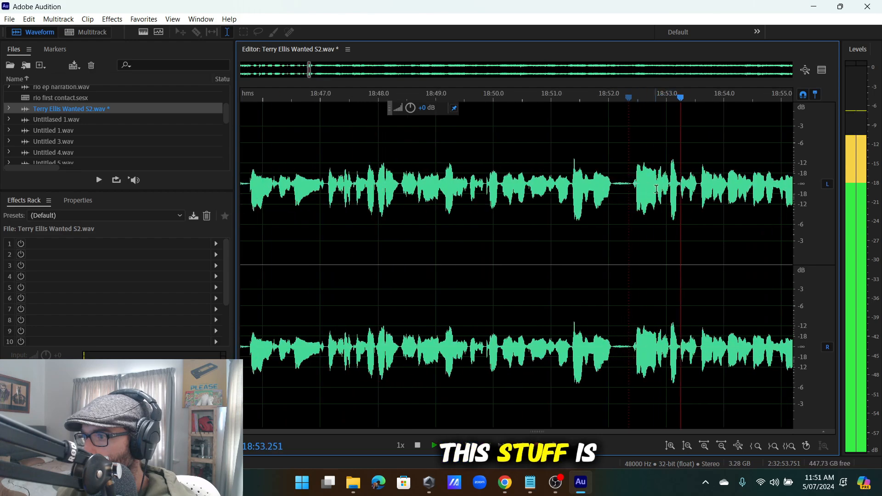
pyautogui.scroll(-3, 698, 191)
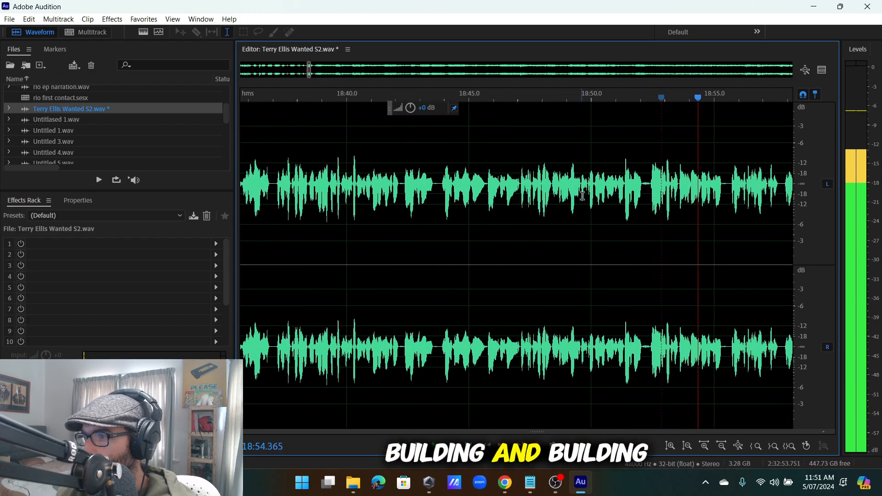
pyautogui.scroll(2, 610, 186)
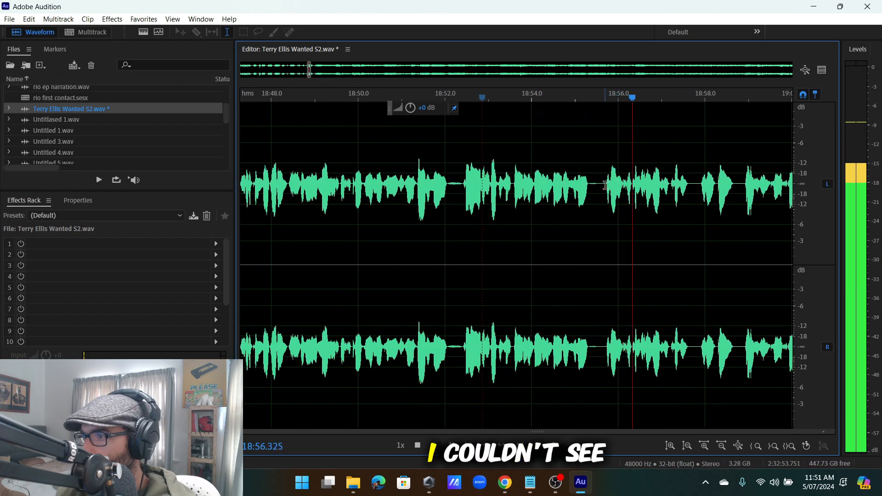
pyautogui.scroll(-2, 621, 185)
pyautogui.scroll(2, 717, 184)
pyautogui.click(633, 184)
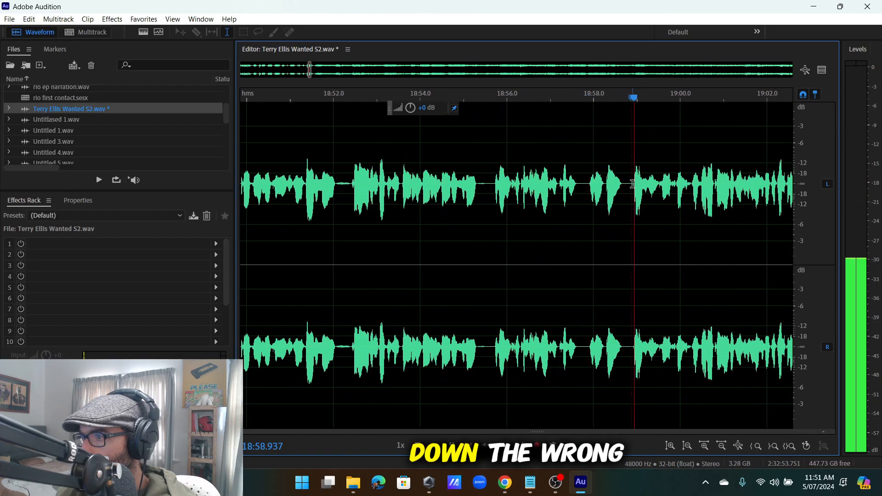
# Select the stumble ending near 19:00.2 and delete it, leaving the file 2:32:45.884 long.
pyautogui.moveTo(691, 186); pyautogui.dragTo(545, 265)
pyautogui.scroll(-3, 637, 229)
pyautogui.scroll(3, 489, 256)
pyautogui.scroll(3, 676, 250)
pyautogui.press('space')
pyautogui.press('Delete')
pyautogui.press('space')
# Select the quiet passage that is to be boosted in gain.
pyautogui.scroll(3, 521, 242)
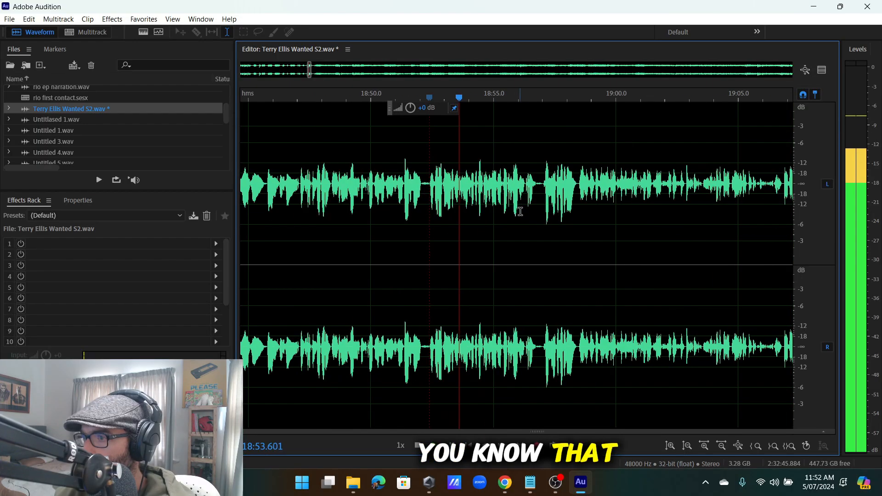
pyautogui.scroll(5, 520, 198)
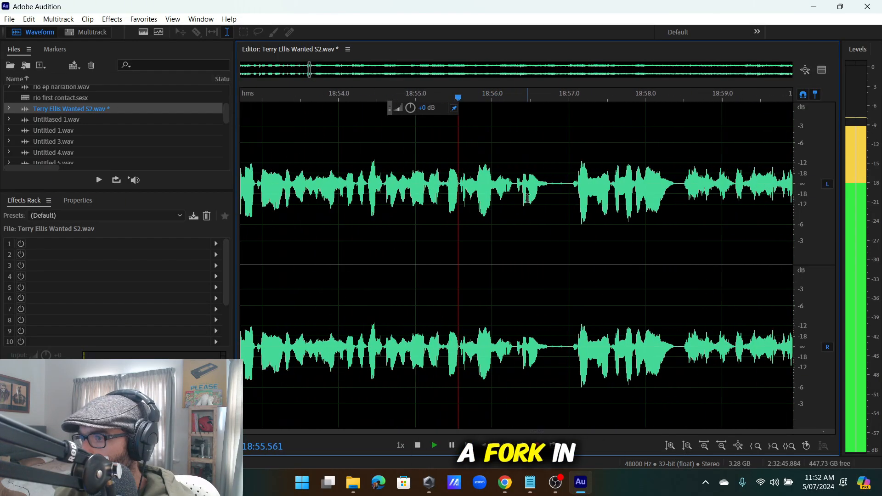
pyautogui.scroll(-8, 533, 198)
pyautogui.scroll(4, 572, 196)
pyautogui.scroll(2, 514, 193)
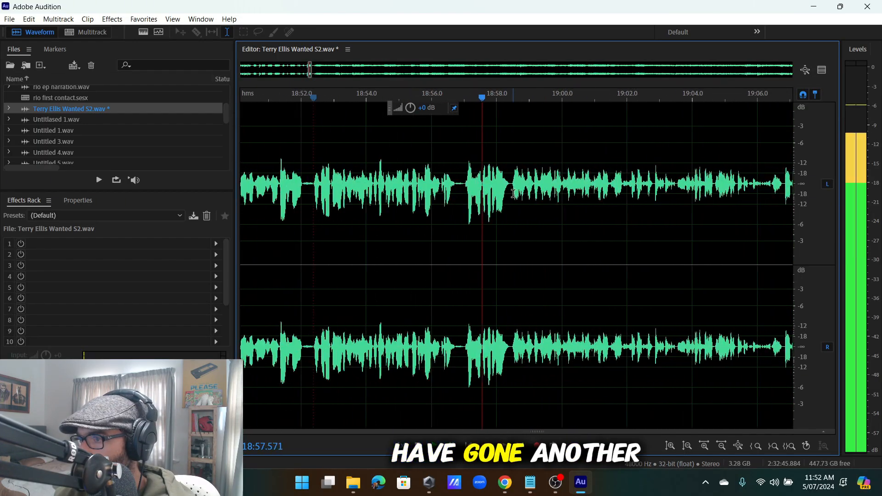
pyautogui.scroll(-3, 513, 191)
pyautogui.scroll(4, 483, 186)
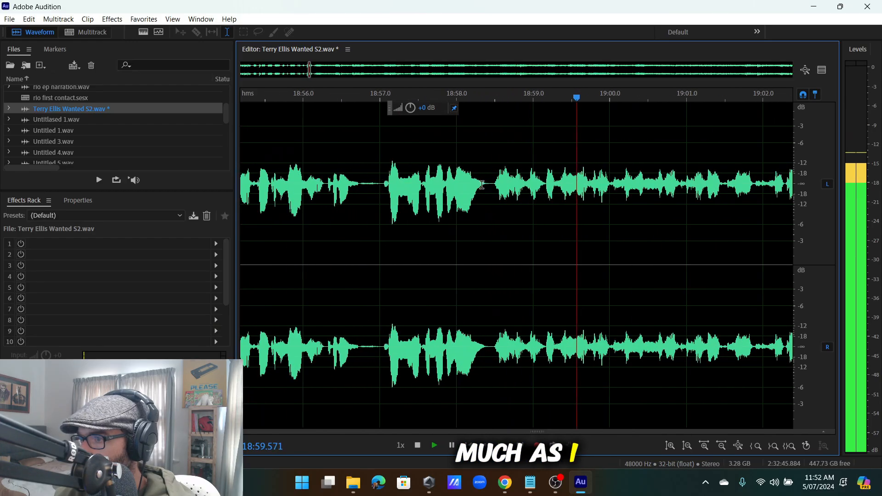
pyautogui.scroll(-8, 487, 211)
pyautogui.moveTo(485, 243); pyautogui.dragTo(610, 229)
pyautogui.scroll(2, 629, 232)
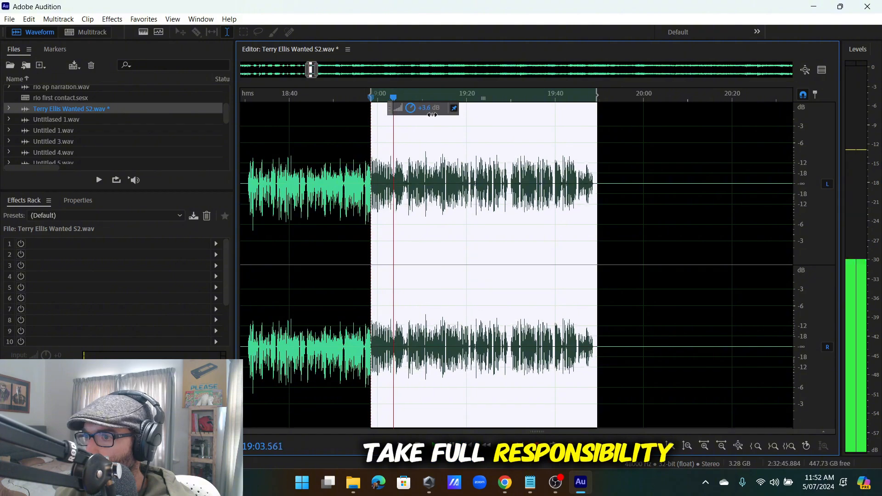
pyautogui.moveTo(432, 115); pyautogui.dragTo(433, 114)
pyautogui.click(362, 212)
pyautogui.press('space')
pyautogui.scroll(-5, 363, 210)
pyautogui.scroll(5, 357, 204)
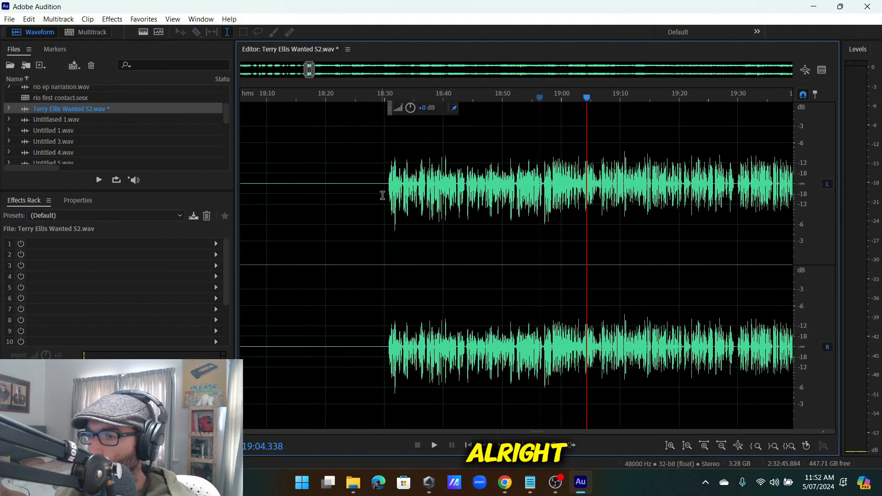
pyautogui.scroll(1, 389, 192)
pyautogui.scroll(3, 393, 188)
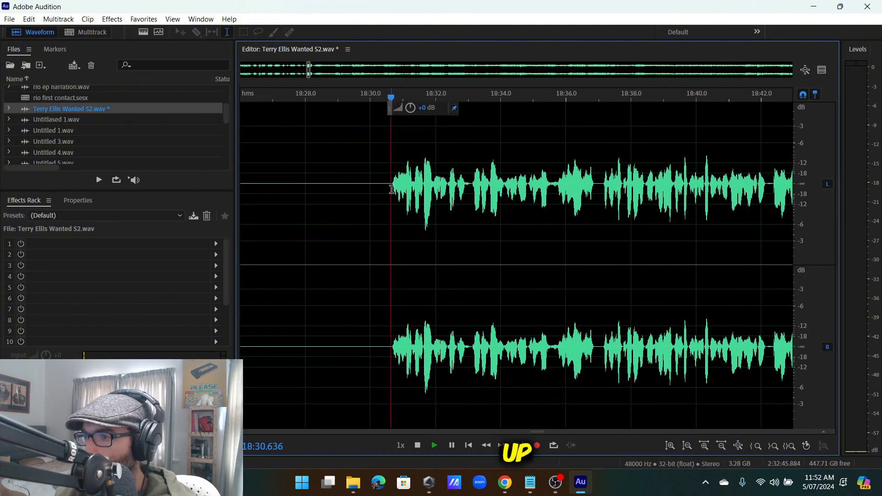
pyautogui.press('space')
pyautogui.scroll(-6, 393, 194)
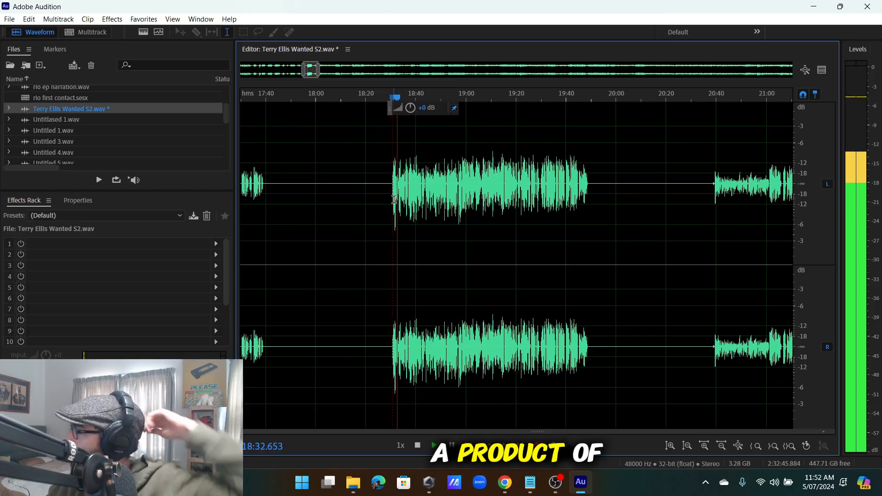
pyautogui.scroll(6, 416, 209)
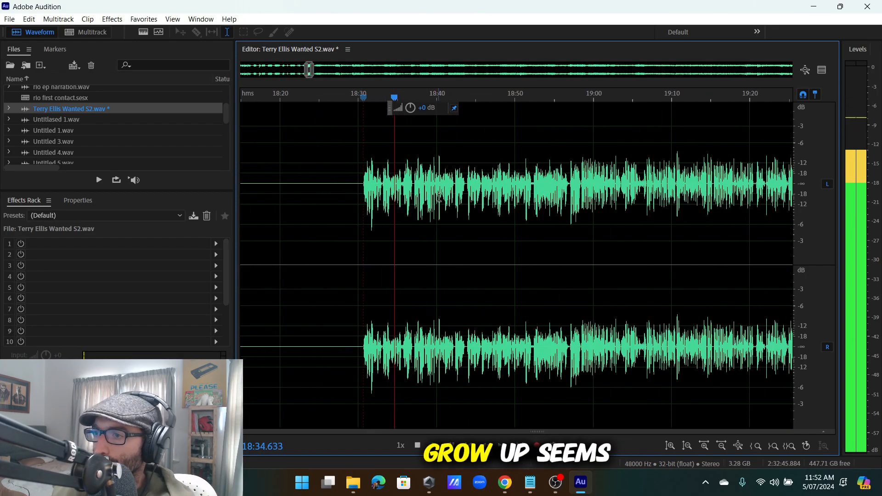
pyautogui.scroll(-4, 354, 197)
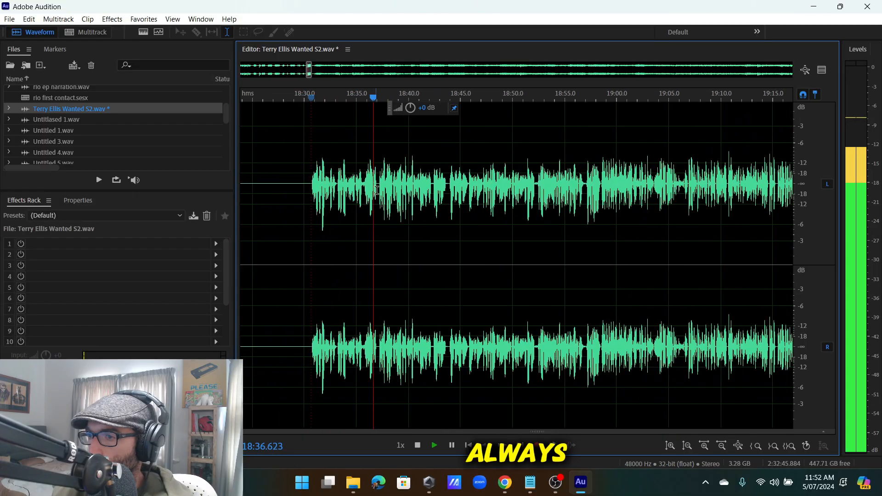
pyautogui.scroll(3, 384, 193)
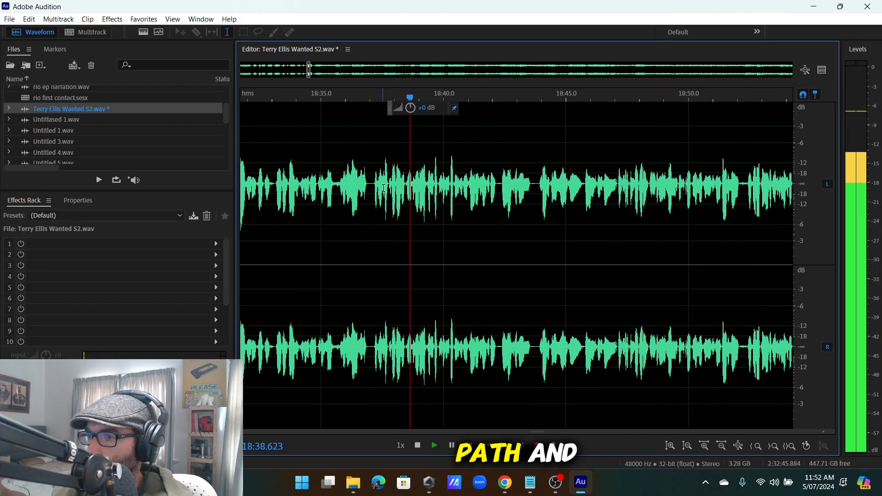
pyautogui.scroll(4, 432, 197)
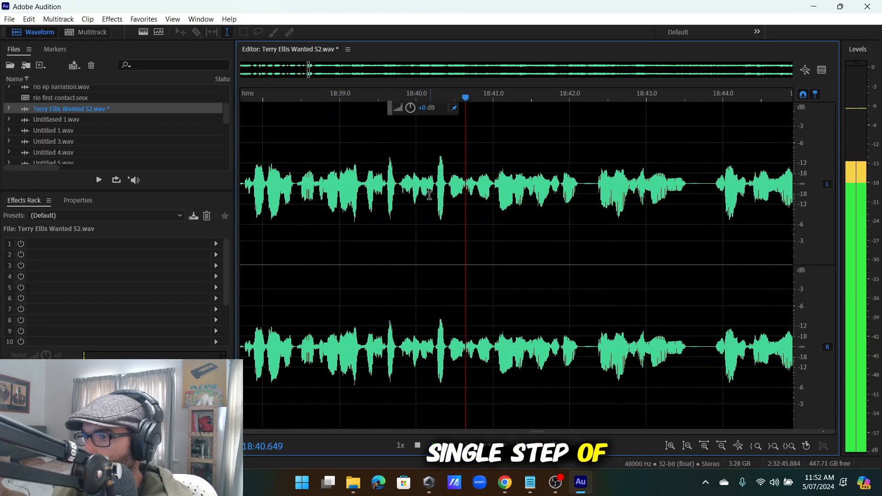
pyautogui.moveTo(405, 230); pyautogui.dragTo(384, 232)
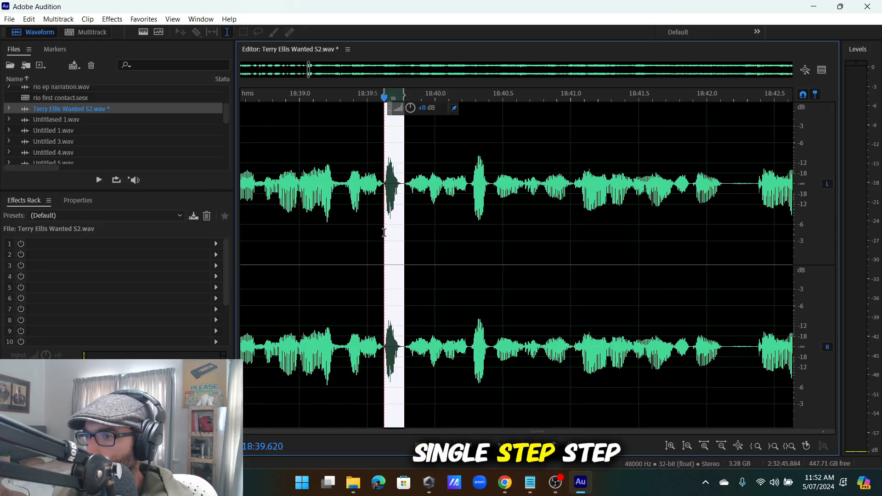
pyautogui.scroll(-3, 384, 234)
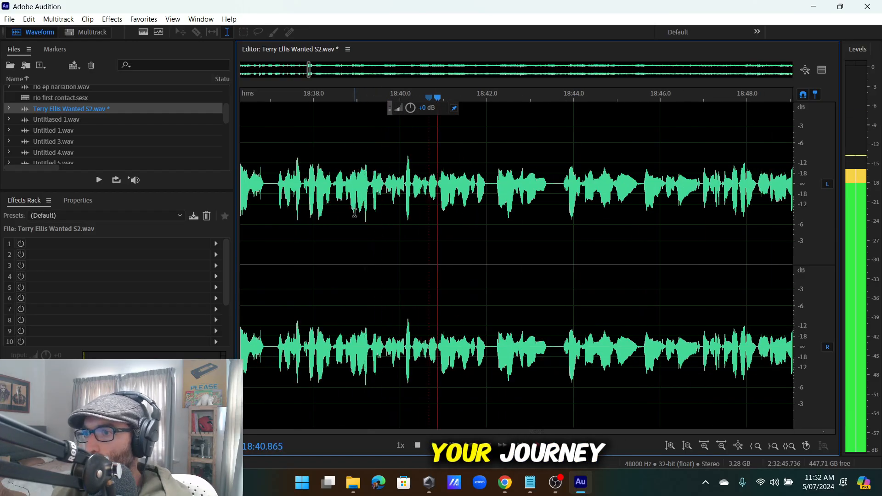
pyautogui.click(347, 184)
pyautogui.scroll(3, 360, 193)
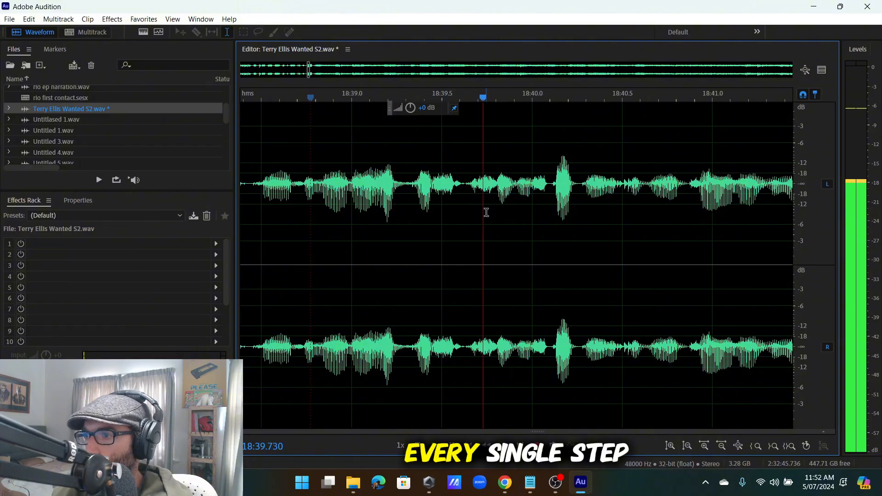
pyautogui.click(464, 187)
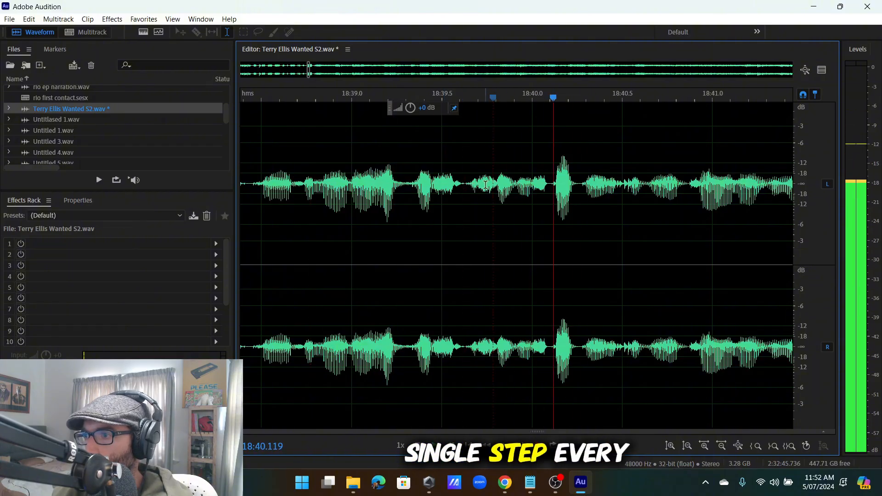
pyautogui.click(485, 184)
pyautogui.click(418, 185)
pyautogui.click(435, 185)
pyautogui.click(435, 185)
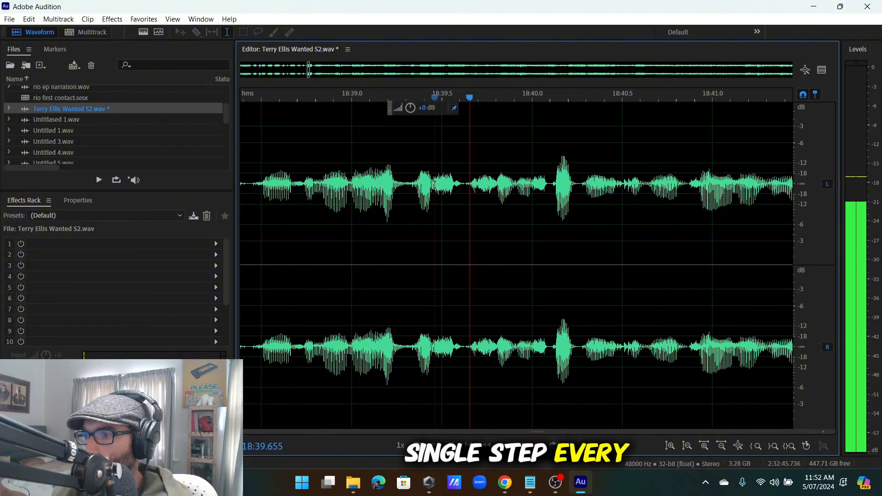
pyautogui.scroll(-5, 468, 208)
pyautogui.click(392, 214)
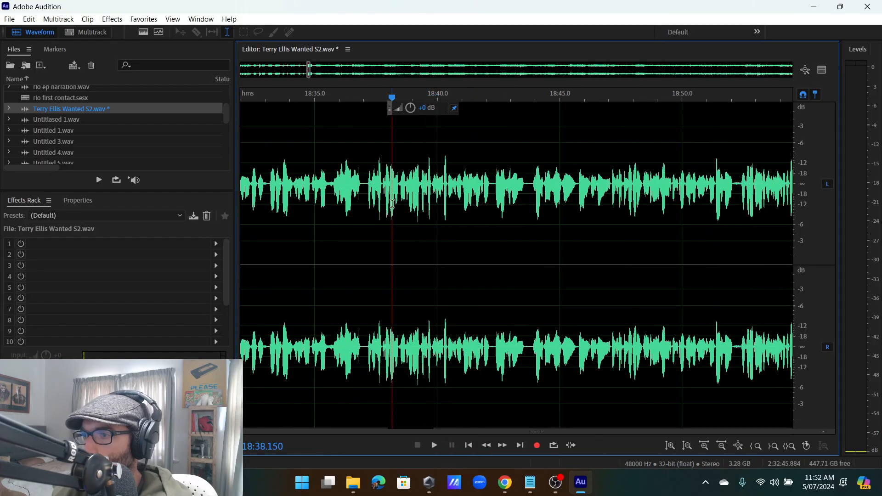
pyautogui.press('space')
pyautogui.scroll(5, 458, 214)
pyautogui.scroll(-4, 459, 214)
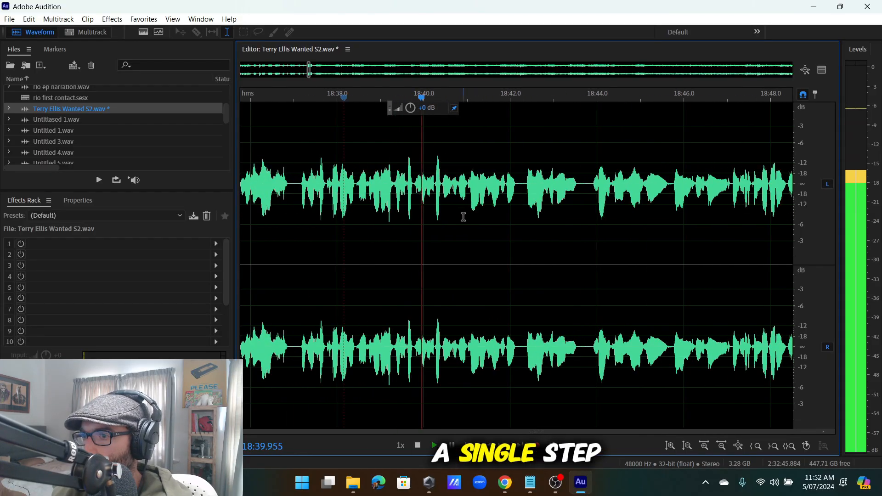
pyautogui.scroll(-2, 479, 218)
pyautogui.scroll(3, 514, 219)
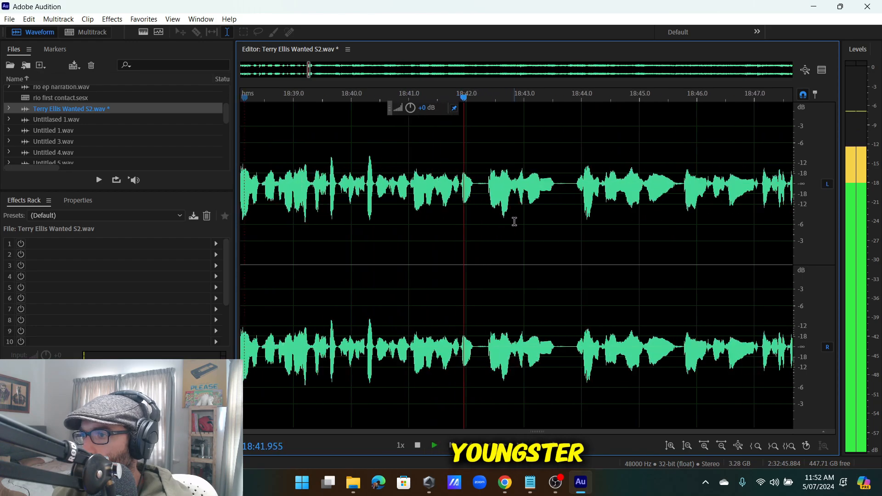
pyautogui.scroll(-3, 542, 190)
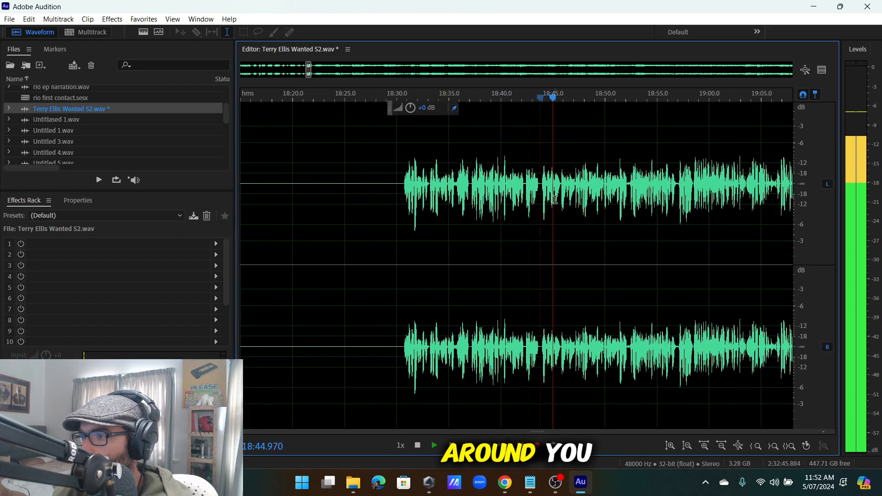
pyautogui.scroll(4, 558, 201)
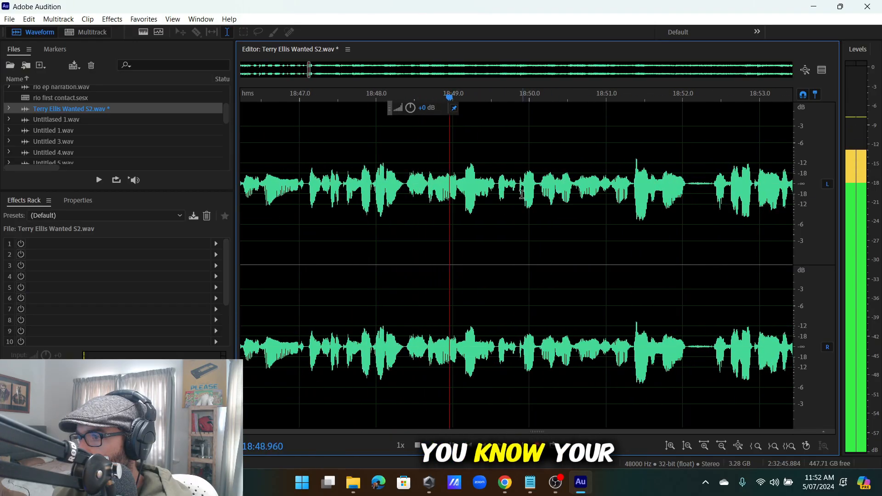
pyautogui.scroll(2, 455, 192)
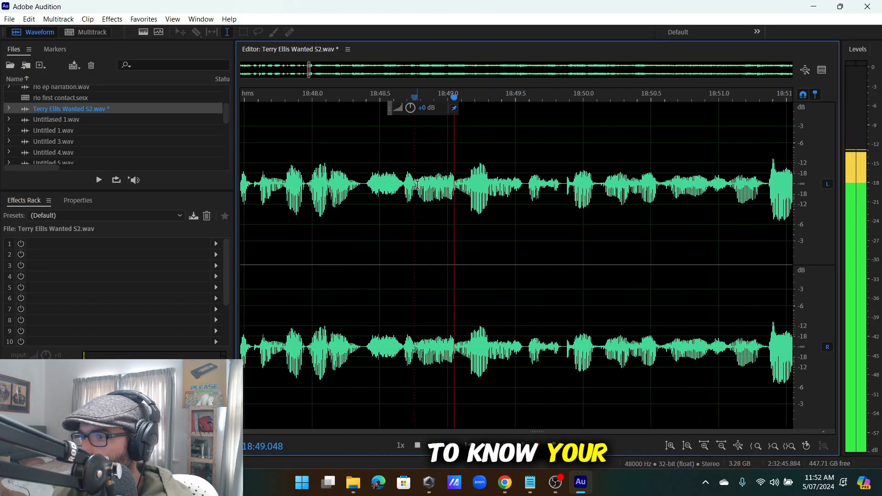
pyautogui.press('space')
pyautogui.press('space')
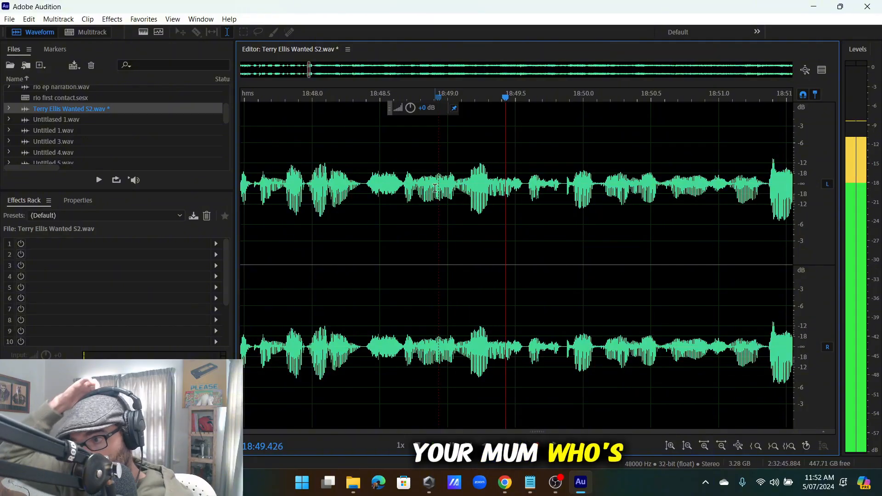
pyautogui.scroll(-5, 437, 198)
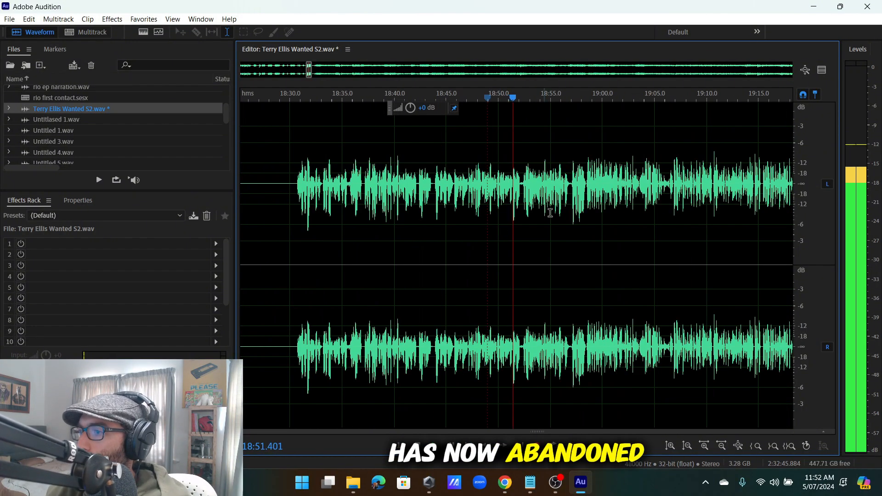
pyautogui.scroll(5, 440, 210)
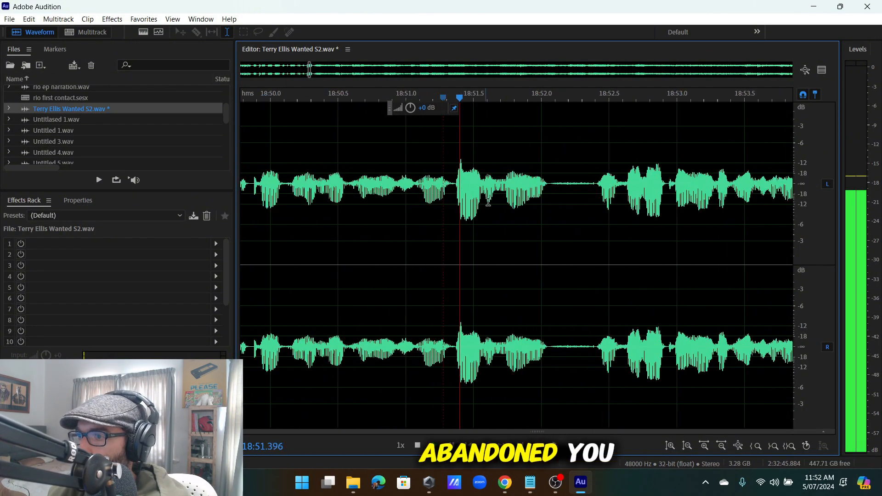
pyautogui.scroll(-3, 580, 189)
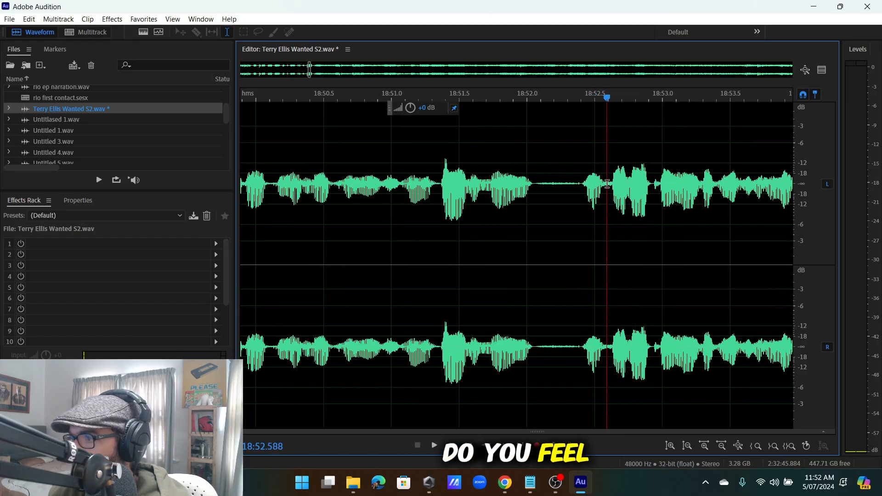
# Select the short stumble near 18:52.4 and delete it.
pyautogui.click(602, 181)
pyautogui.scroll(4, 603, 181)
pyautogui.click(593, 186)
pyautogui.press('space')
pyautogui.scroll(3, 591, 190)
pyautogui.moveTo(592, 191); pyautogui.dragTo(580, 192)
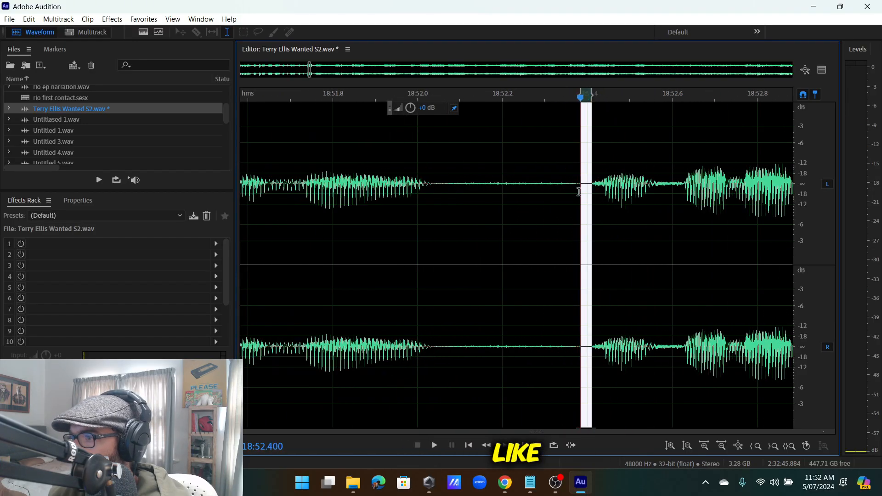
pyautogui.press('Delete')
pyautogui.press('space')
# Replay from just before the cut to check the edit.
pyautogui.scroll(-4, 554, 199)
pyautogui.click(457, 207)
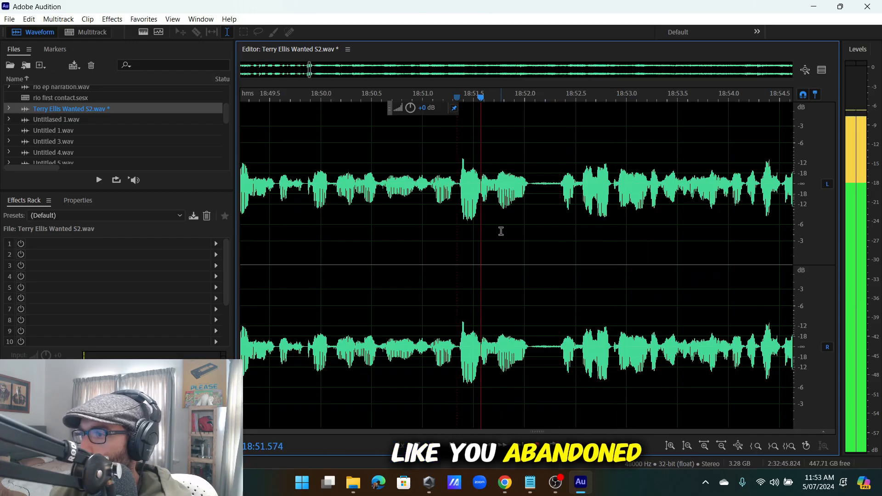
pyautogui.scroll(-6, 502, 230)
pyautogui.scroll(4, 533, 198)
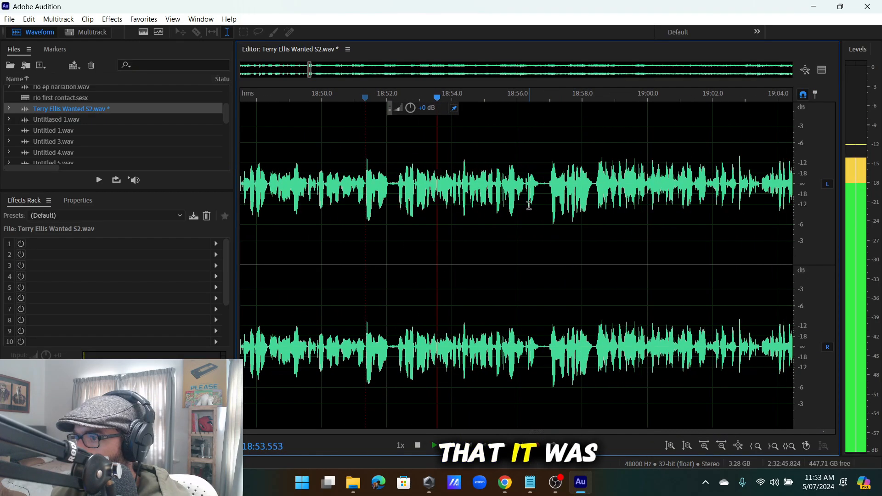
pyautogui.scroll(2, 467, 201)
pyautogui.scroll(-5, 468, 201)
pyautogui.scroll(4, 488, 202)
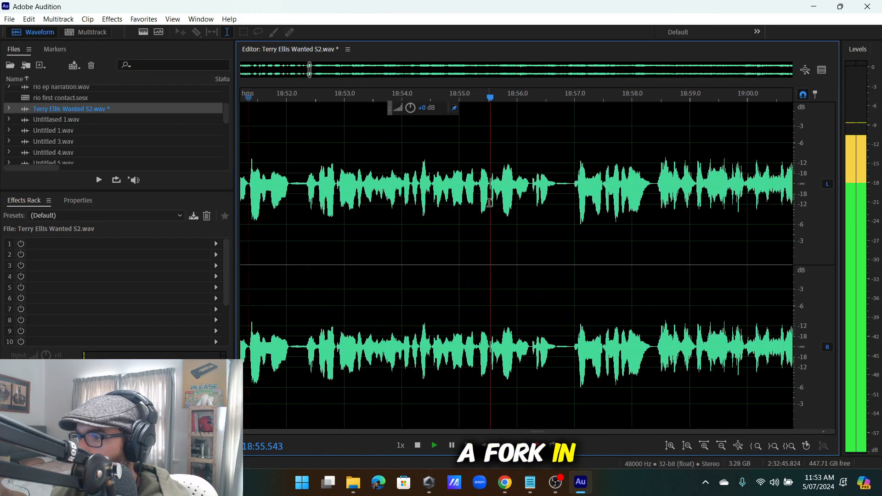
pyautogui.scroll(-4, 490, 202)
pyautogui.scroll(4, 513, 198)
pyautogui.scroll(-7, 504, 190)
pyautogui.scroll(5, 502, 189)
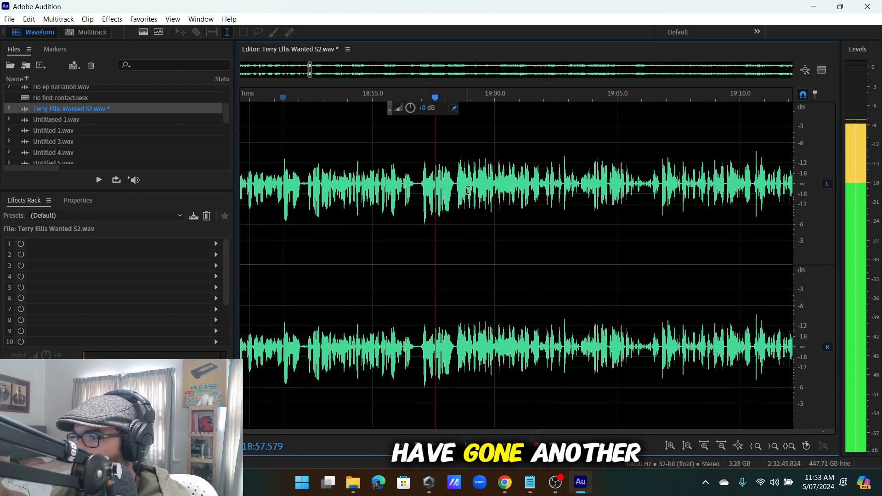
pyautogui.scroll(-6, 458, 188)
pyautogui.scroll(3, 543, 192)
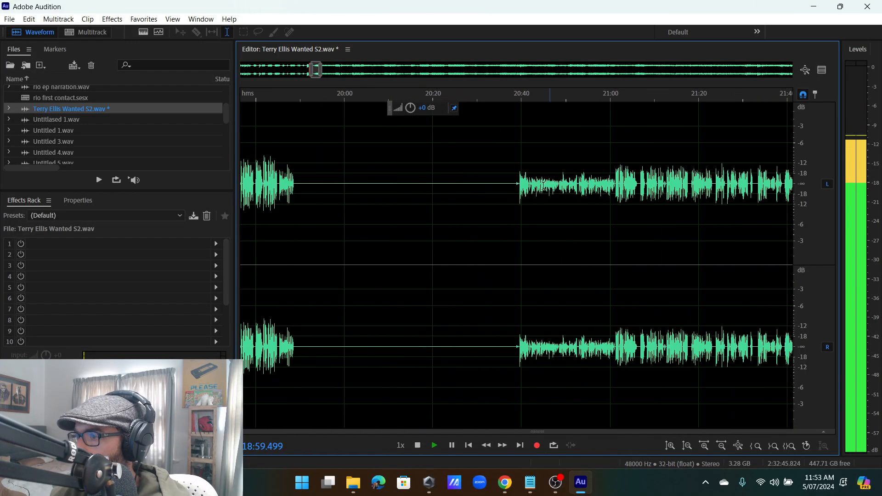
# Review playback from 20:40, then jump ahead to about 21:01.
pyautogui.click(522, 191)
pyautogui.press('space')
pyautogui.scroll(-1, 522, 192)
pyautogui.scroll(2, 523, 192)
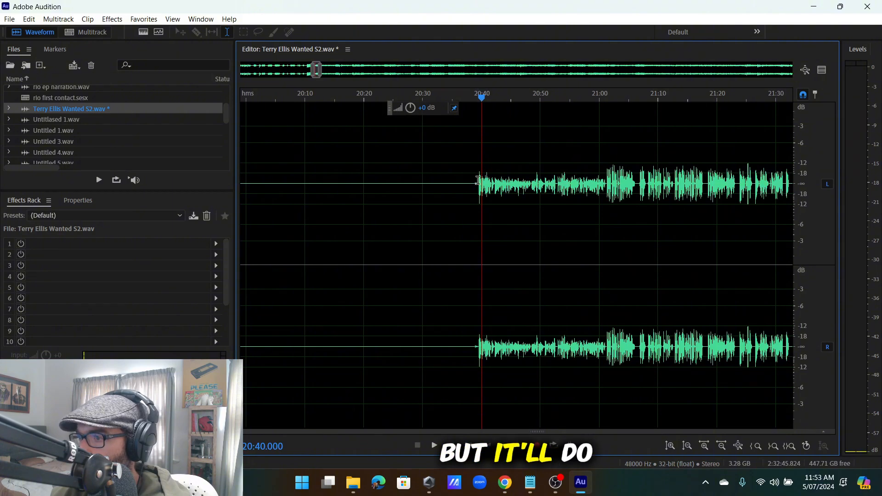
pyautogui.press('space')
pyautogui.scroll(-2, 533, 195)
pyautogui.scroll(3, 544, 189)
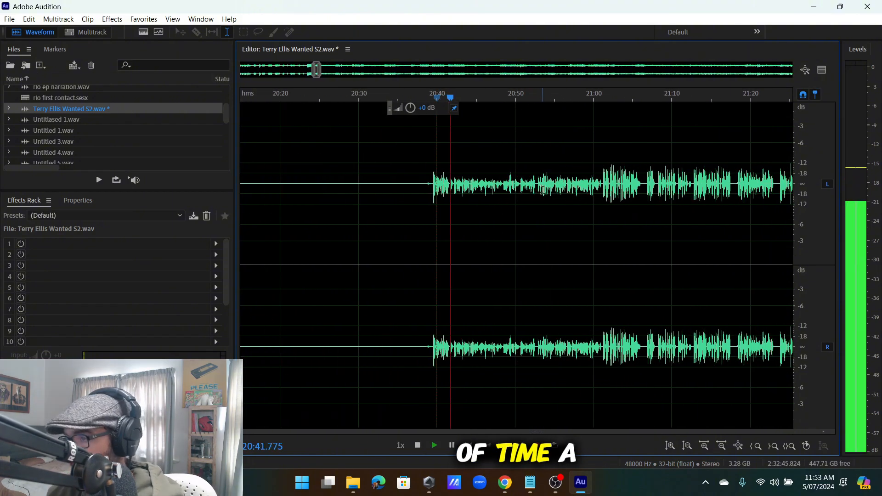
pyautogui.scroll(-2, 543, 190)
pyautogui.scroll(2, 510, 190)
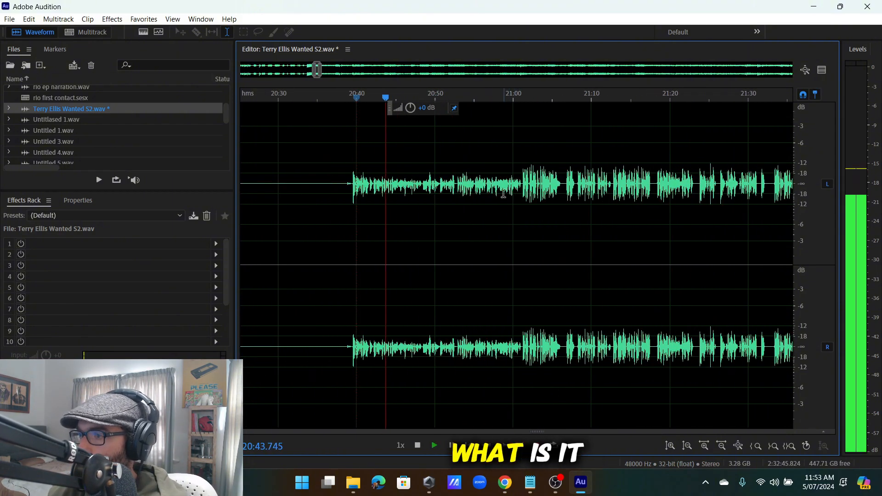
pyautogui.scroll(2, 523, 187)
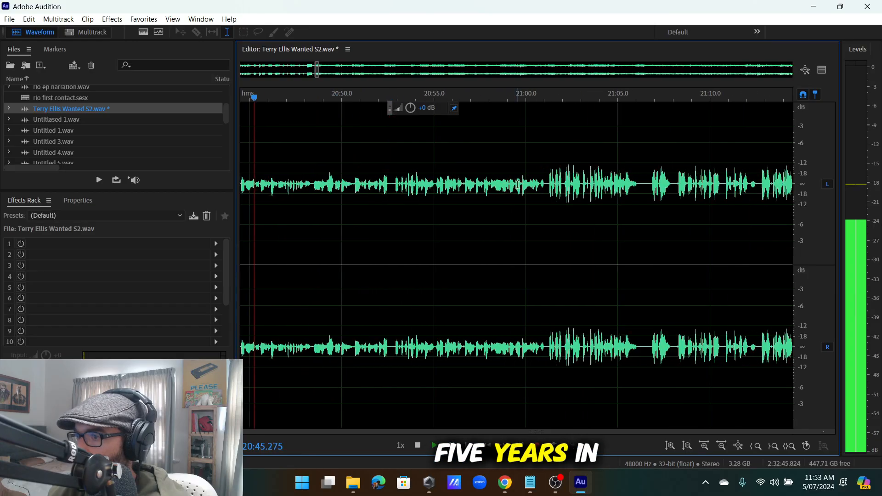
pyautogui.click(545, 180)
pyautogui.scroll(1, 551, 193)
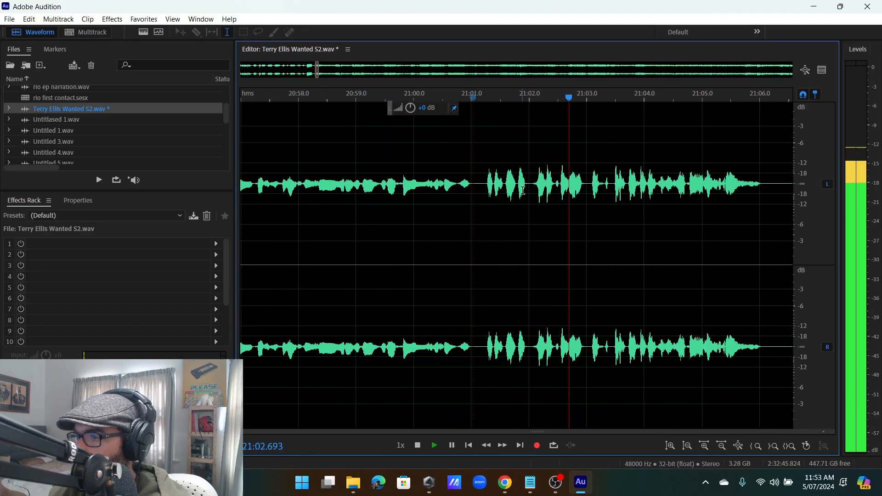
pyautogui.scroll(3, 515, 188)
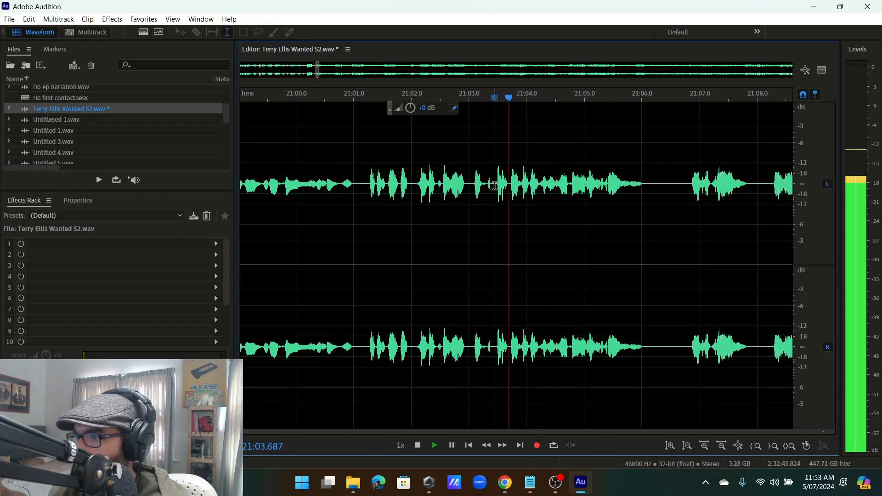
# Insert 50 seconds of silence at about 21:03.4.
pyautogui.press('space')
pyautogui.click(28, 19)
pyautogui.click(266, 265)
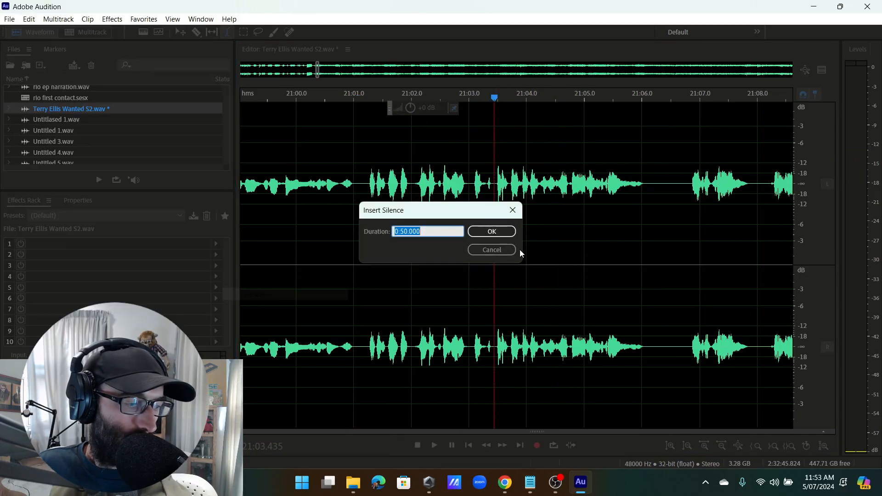
pyautogui.click(493, 232)
pyautogui.scroll(-8, 319, 226)
pyautogui.scroll(8, 643, 197)
# Delete the short silent pauses near 21:55 and 22:01.5.
pyautogui.click(502, 191)
pyautogui.scroll(-5, 502, 191)
pyautogui.press('space')
pyautogui.scroll(3, 551, 190)
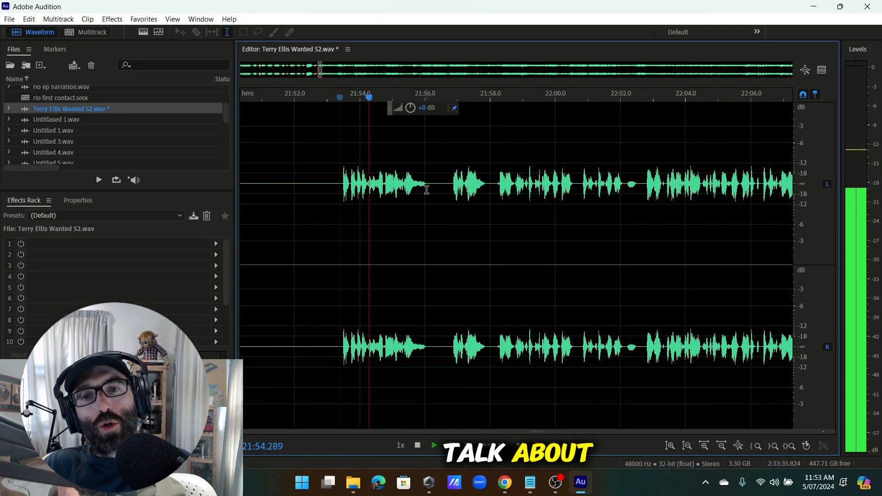
pyautogui.scroll(5, 427, 189)
pyautogui.moveTo(466, 198); pyautogui.dragTo(368, 222)
pyautogui.press('Delete')
pyautogui.press('space')
pyautogui.scroll(-6, 322, 214)
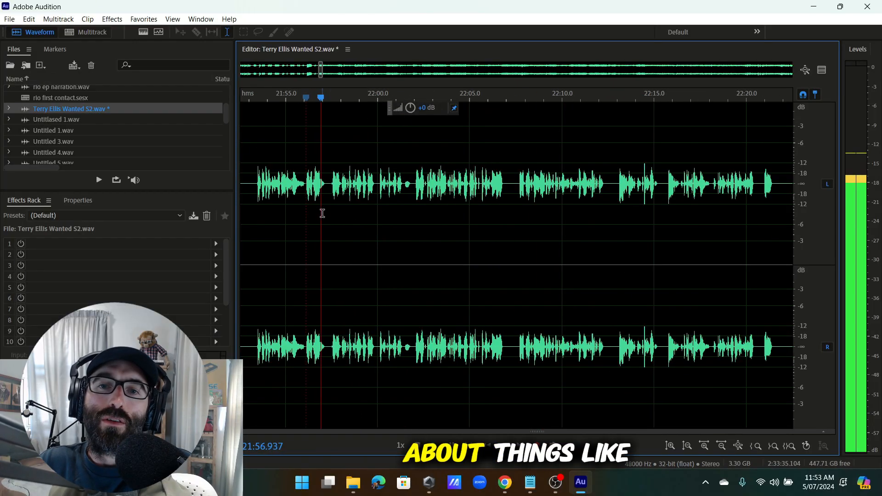
pyautogui.scroll(-3, 428, 198)
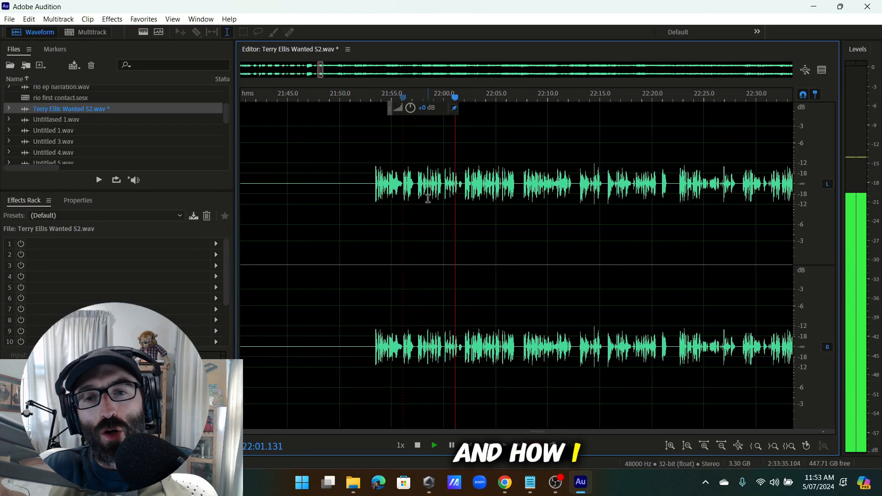
pyautogui.scroll(6, 428, 198)
pyautogui.moveTo(537, 207); pyautogui.dragTo(484, 209)
pyautogui.press('Delete')
pyautogui.press('space')
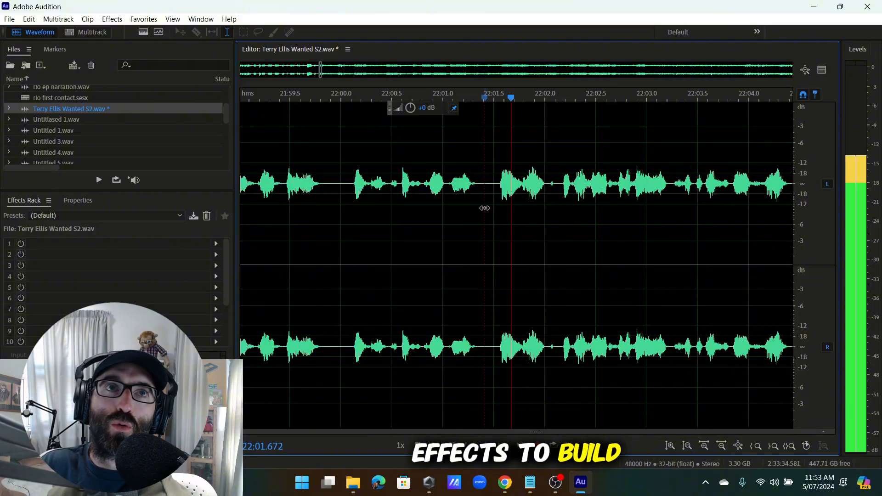
# Delete the silent gaps near 22:06.5 and just after 22:09.6.
pyautogui.scroll(-3, 485, 208)
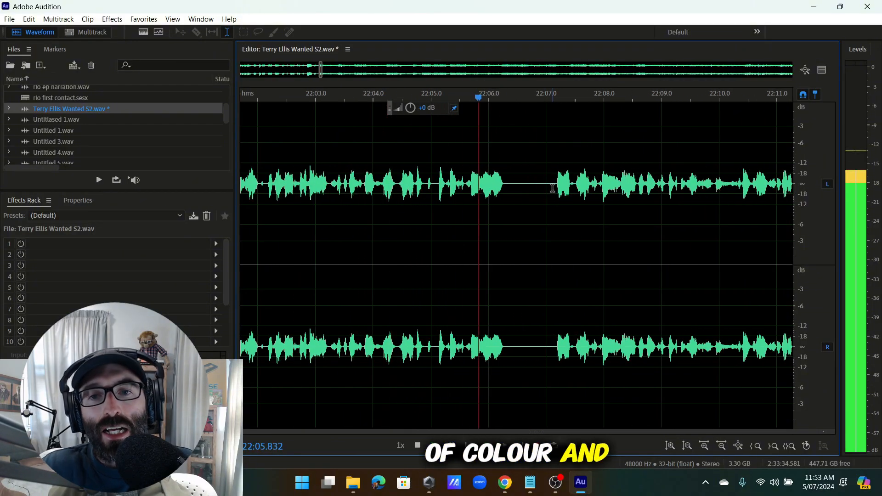
pyautogui.moveTo(552, 189); pyautogui.dragTo(511, 188)
pyautogui.press('Delete')
pyautogui.scroll(-3, 529, 191)
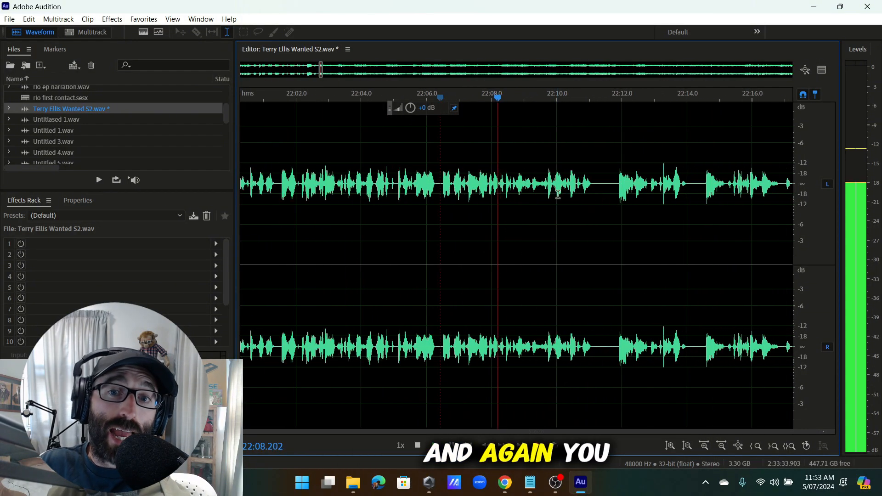
pyautogui.scroll(2, 557, 194)
pyautogui.scroll(3, 441, 189)
pyautogui.click(433, 185)
pyautogui.scroll(-6, 442, 184)
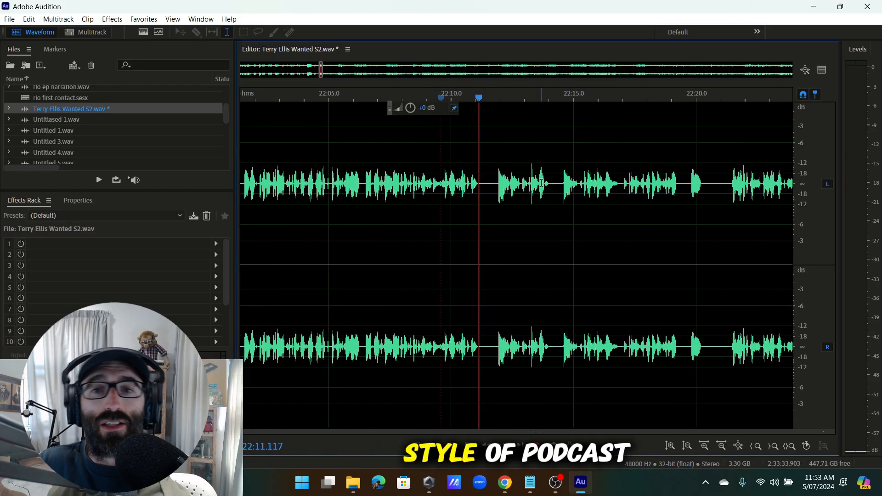
pyautogui.scroll(8, 529, 184)
pyautogui.moveTo(371, 202); pyautogui.dragTo(311, 237)
pyautogui.press('Delete')
pyautogui.press('space')
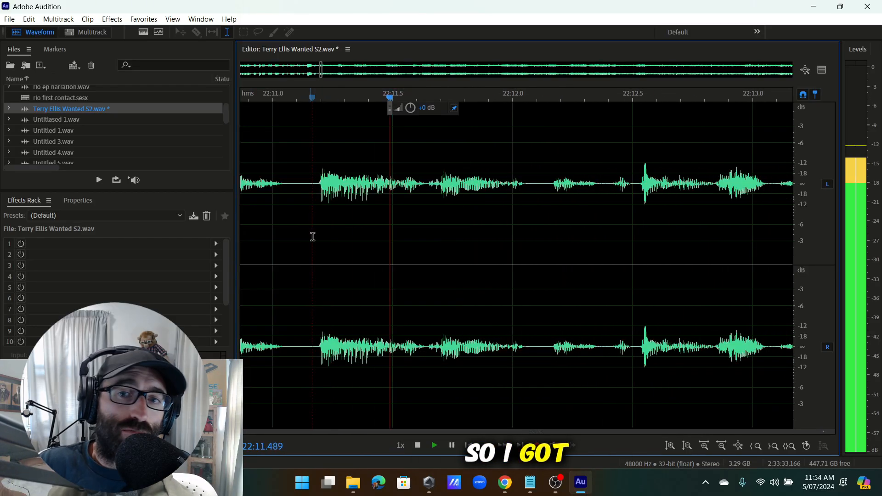
pyautogui.scroll(-3, 460, 198)
# Review playback around 22:11 and park the playhead at 22:14.641.
pyautogui.click(432, 190)
pyautogui.press('space')
pyautogui.scroll(-6, 403, 188)
pyautogui.moveTo(402, 197); pyautogui.dragTo(506, 227)
pyautogui.click(515, 225)
pyautogui.scroll(7, 523, 207)
pyautogui.press('space')
pyautogui.press('space')
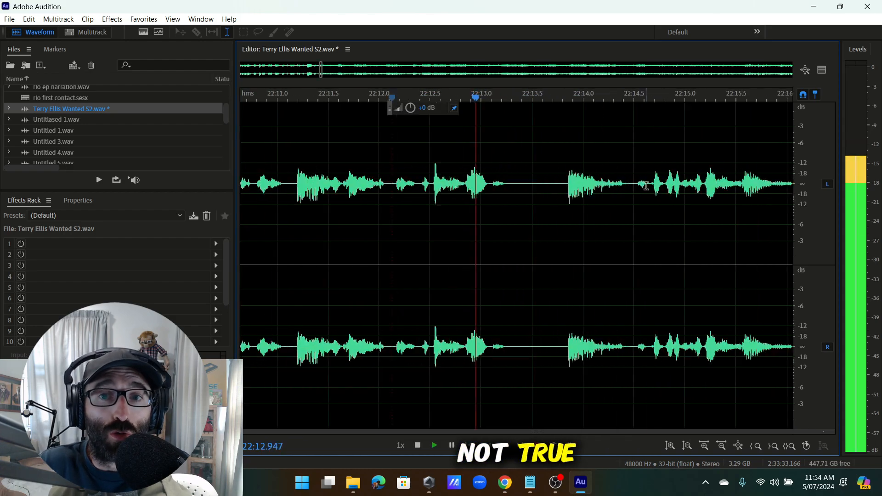
pyautogui.scroll(-3, 597, 185)
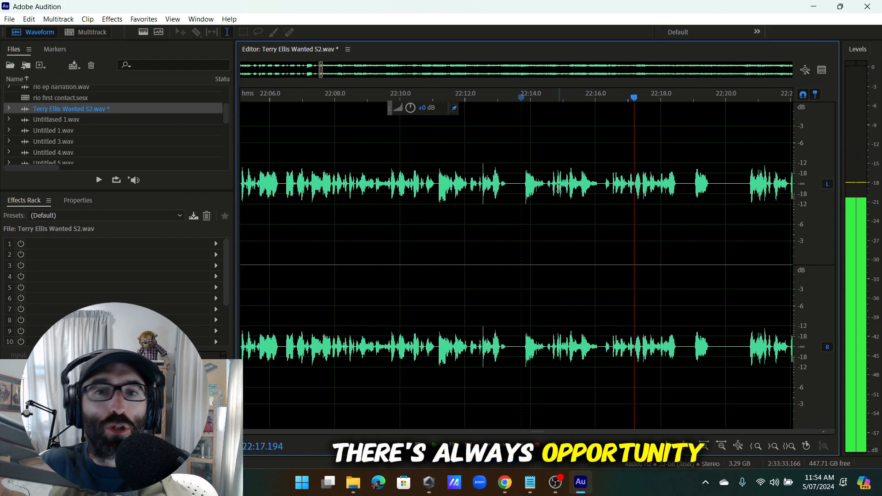
pyautogui.click(484, 195)
pyautogui.scroll(3, 509, 195)
pyautogui.click(511, 190)
pyautogui.press('space')
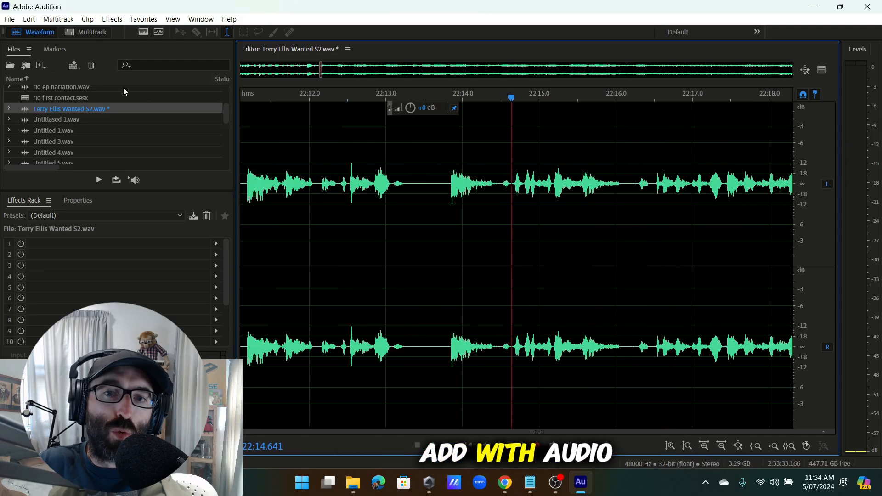
# Insert 50 seconds of silence at 22:14.6, extending the file to 2:34:23.166.
pyautogui.click(30, 20)
pyautogui.moveTo(130, 267)
pyautogui.click(255, 293)
pyautogui.click(497, 231)
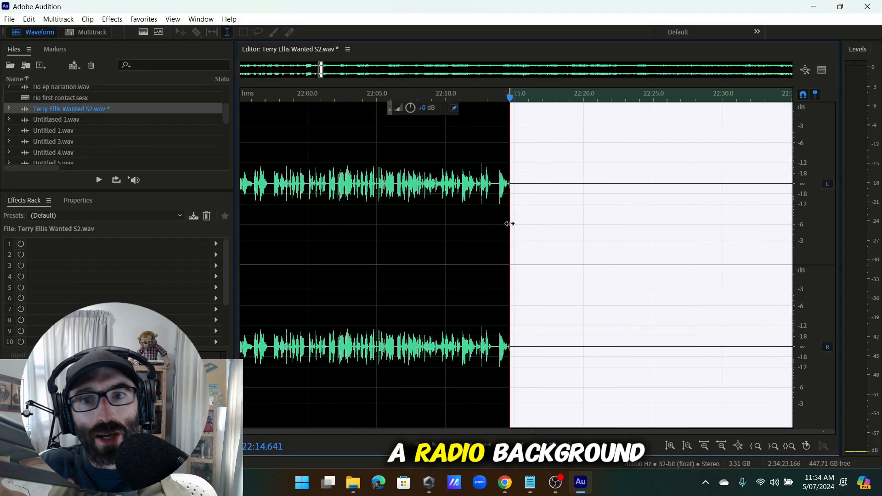
pyautogui.scroll(-4, 441, 196)
pyautogui.scroll(4, 450, 208)
pyautogui.click(461, 183)
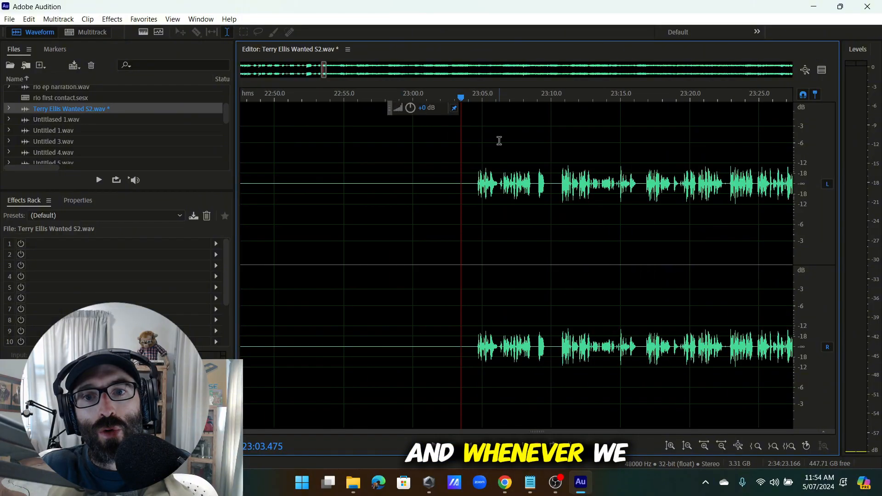
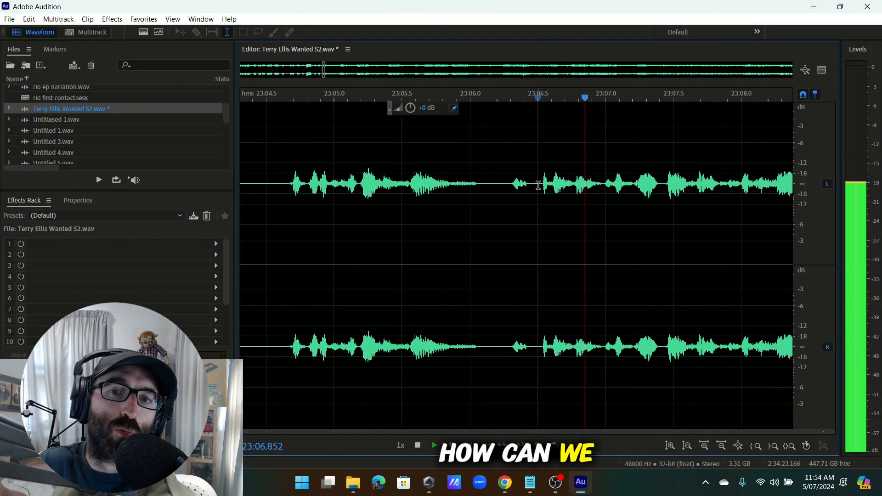
# Cut the 23:04–23:10 stretch and replay from the cut.
pyautogui.scroll(4, 652, 184)
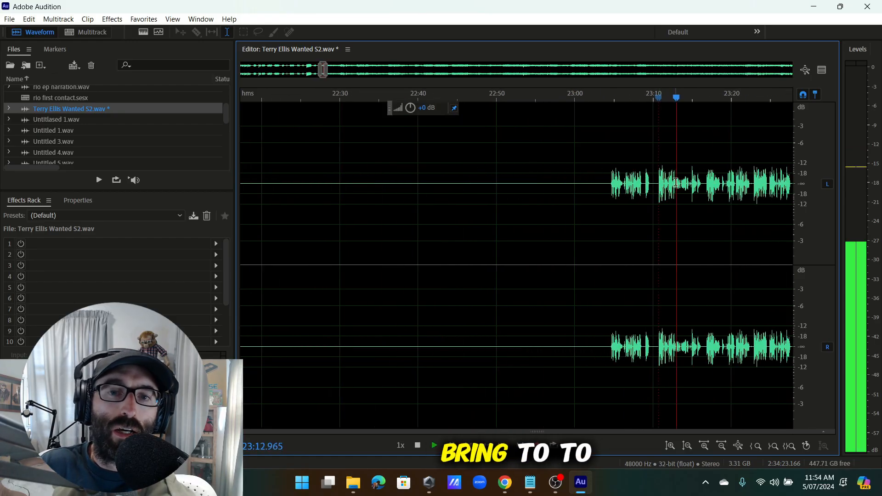
pyautogui.scroll(-2, 598, 189)
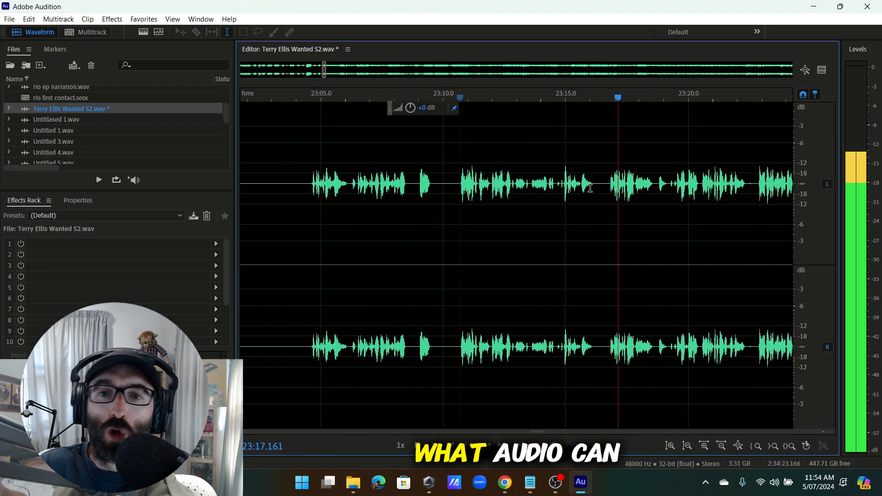
pyautogui.scroll(-2, 620, 199)
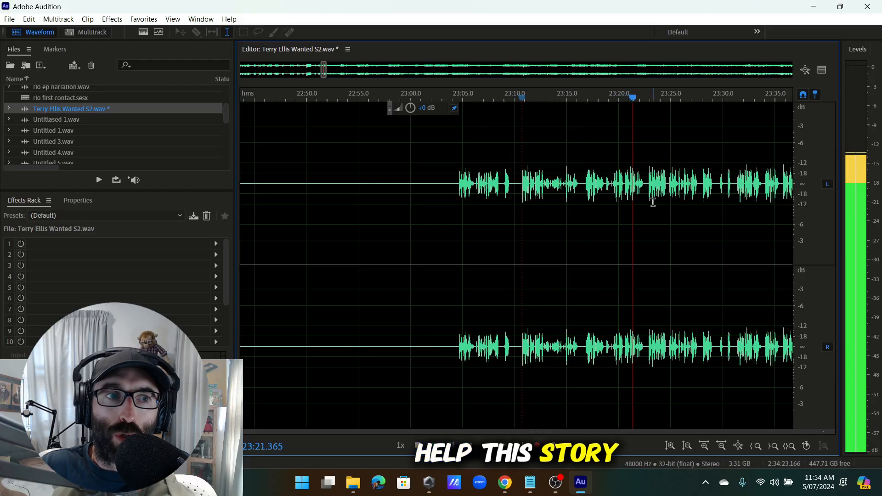
pyautogui.scroll(3, 648, 201)
pyautogui.scroll(-1, 638, 200)
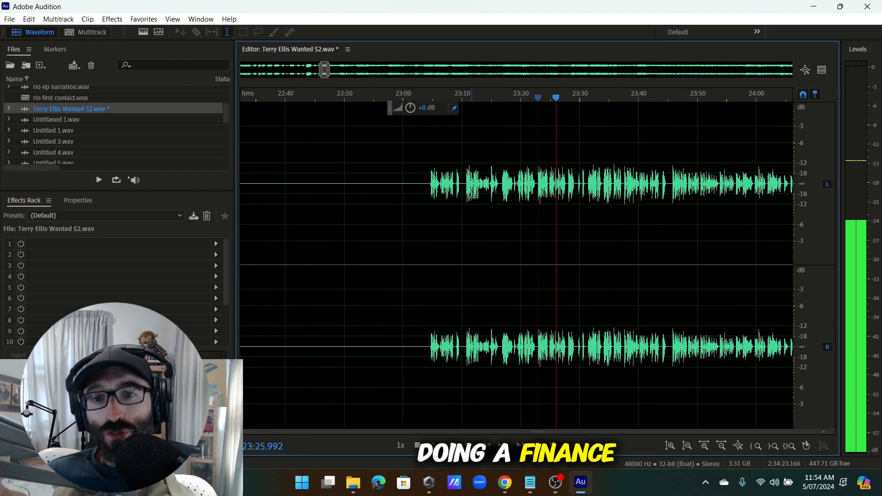
pyautogui.scroll(4, 473, 193)
pyautogui.click(445, 191)
pyautogui.scroll(4, 466, 194)
pyautogui.scroll(1, 415, 184)
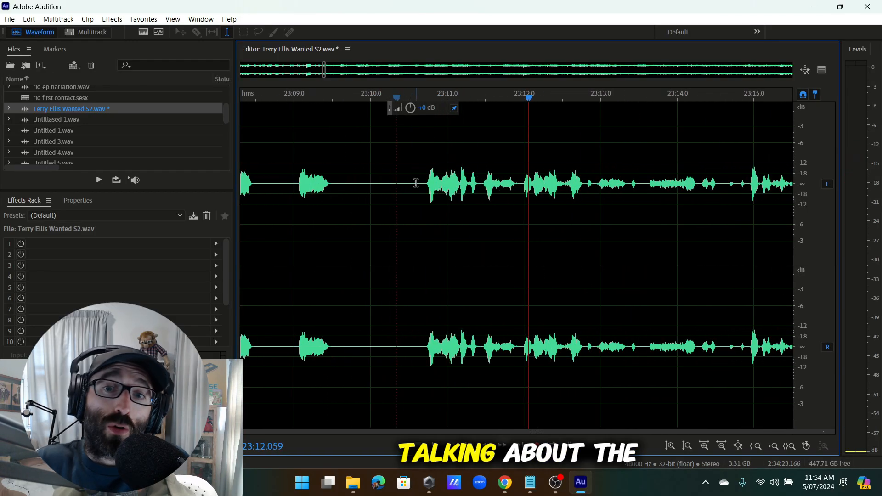
pyautogui.scroll(-7, 417, 184)
pyautogui.moveTo(417, 193); pyautogui.dragTo(351, 227)
pyautogui.press('Delete')
pyautogui.press('space')
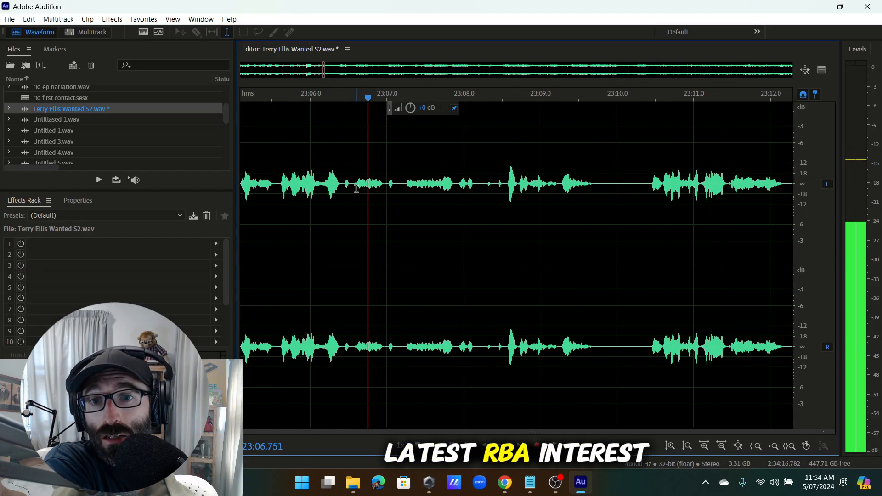
# Remove the pause at 23:05.9–23:08.4 and the following gap between two phrases.
pyautogui.scroll(1, 356, 189)
pyautogui.moveTo(533, 188); pyautogui.dragTo(372, 262)
pyautogui.press('Delete')
pyautogui.press('space')
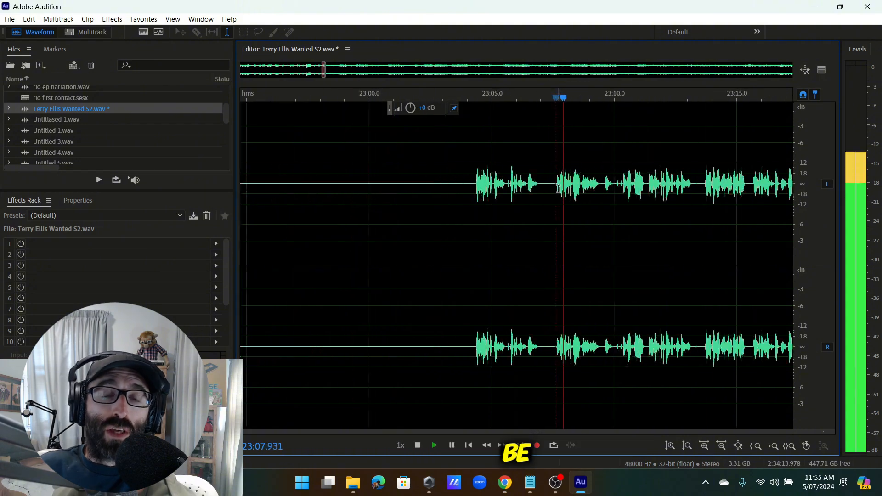
pyautogui.scroll(4, 558, 188)
pyautogui.moveTo(548, 193); pyautogui.dragTo(479, 259)
pyautogui.scroll(3, 479, 260)
pyautogui.moveTo(479, 260); pyautogui.dragTo(441, 261)
pyautogui.press('Delete')
pyautogui.press('space')
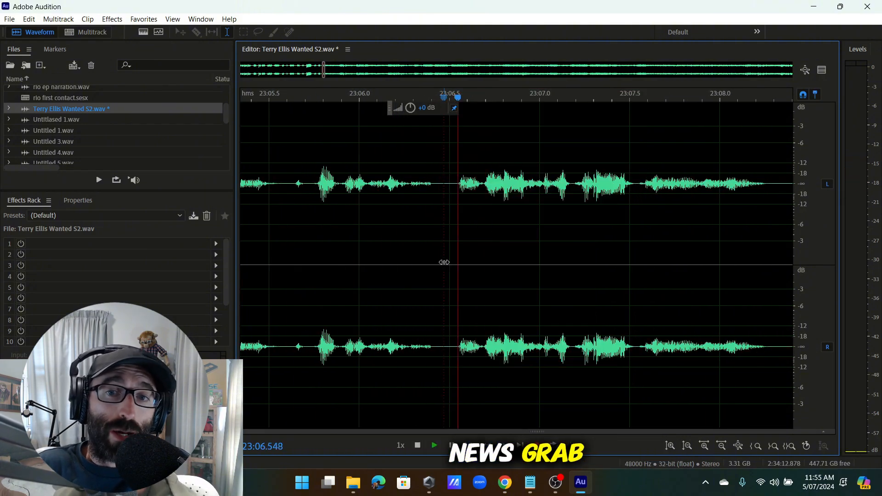
# Trim the pause near 23:09 and the short silence near 23:11.5.
pyautogui.click(559, 186)
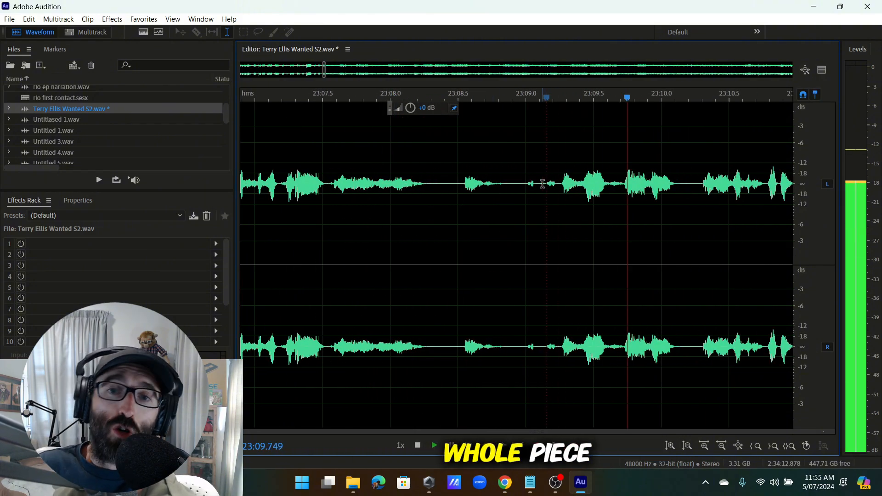
pyautogui.moveTo(543, 184); pyautogui.dragTo(331, 264)
pyautogui.moveTo(331, 264); pyautogui.dragTo(439, 269)
pyautogui.press('Delete')
pyautogui.press('space')
pyautogui.scroll(-3, 432, 239)
pyautogui.scroll(4, 438, 207)
pyautogui.moveTo(431, 209); pyautogui.dragTo(503, 217)
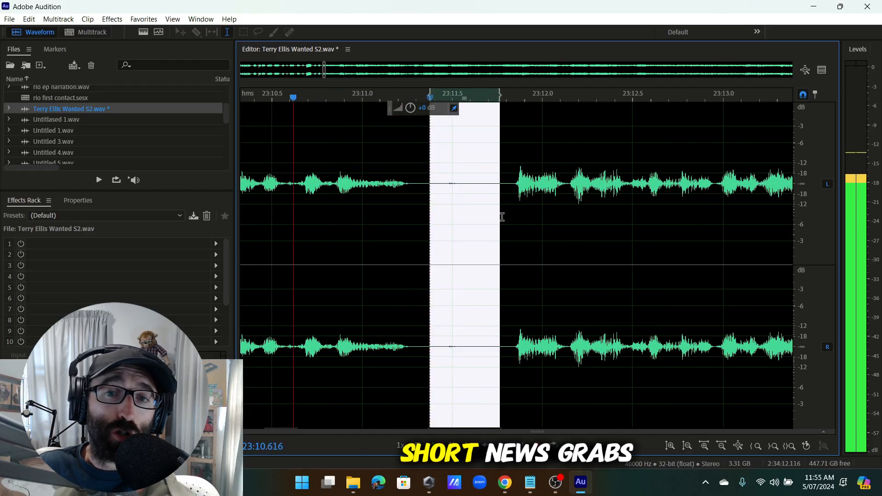
pyautogui.press('Delete')
pyautogui.press('space')
# Delete the 23:15.8–23:19.5 range plus a short unwanted bit right after it.
pyautogui.scroll(-3, 529, 197)
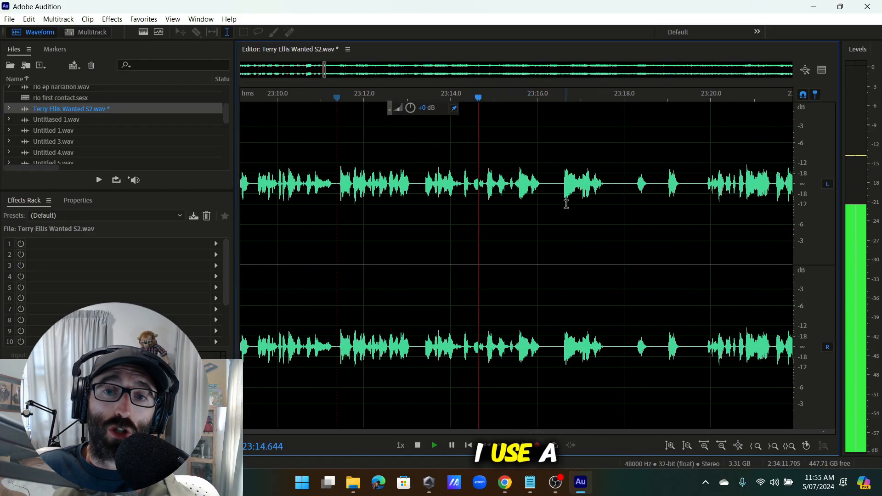
pyautogui.scroll(-3, 671, 204)
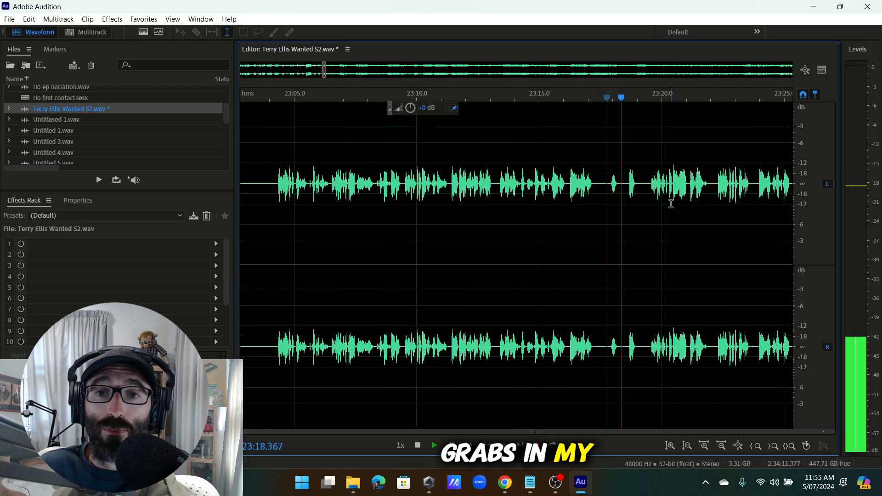
pyautogui.press('space')
pyautogui.scroll(4, 648, 186)
pyautogui.press('space')
pyautogui.moveTo(657, 185); pyautogui.dragTo(371, 294)
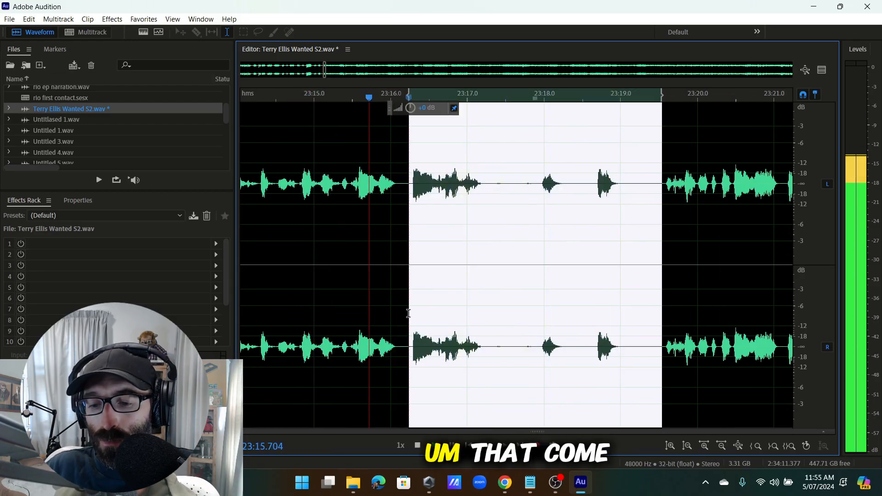
pyautogui.press('Delete')
pyautogui.scroll(2, 466, 183)
pyautogui.press('space')
pyautogui.moveTo(463, 184); pyautogui.dragTo(425, 225)
pyautogui.press('Delete')
pyautogui.press('space')
# Remove a short range near 23:20 and the 23:27.8–23:30.0 pause.
pyautogui.scroll(-4, 400, 243)
pyautogui.scroll(3, 491, 193)
pyautogui.scroll(-4, 491, 193)
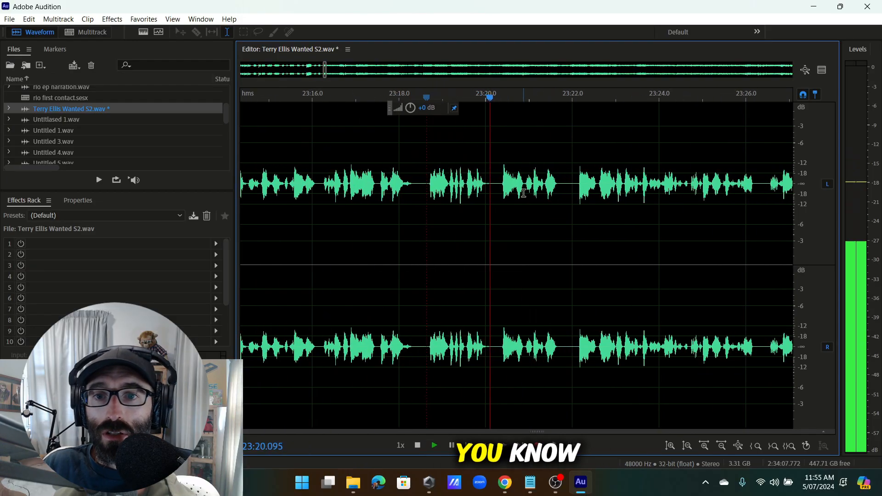
pyautogui.scroll(-2, 544, 190)
pyautogui.moveTo(523, 221); pyautogui.dragTo(481, 223)
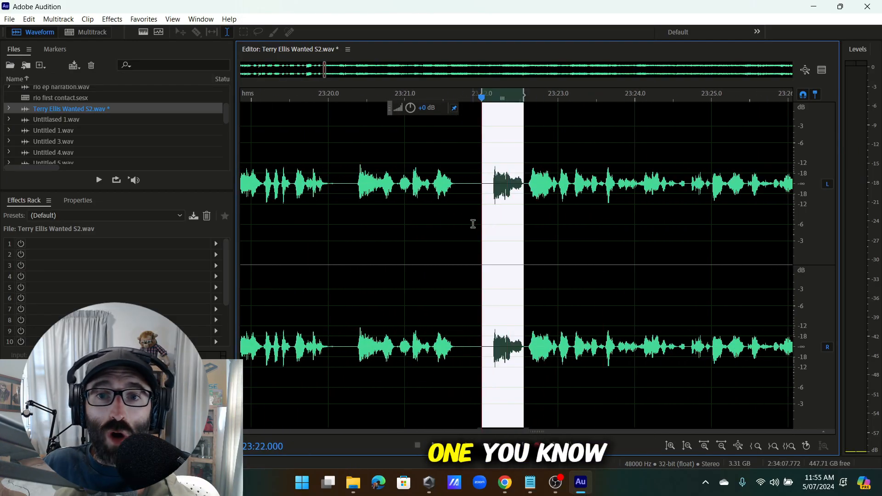
pyautogui.press('Delete')
pyautogui.scroll(-3, 637, 196)
pyautogui.scroll(4, 637, 196)
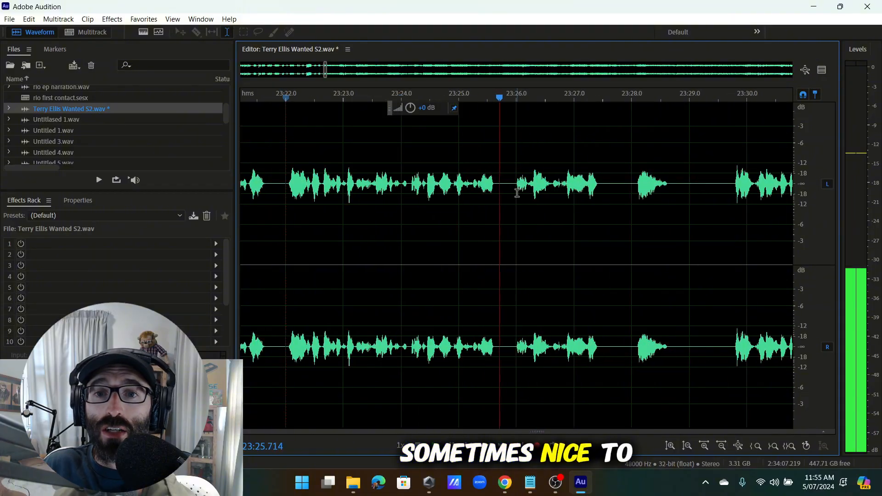
pyautogui.moveTo(619, 203); pyautogui.dragTo(532, 230)
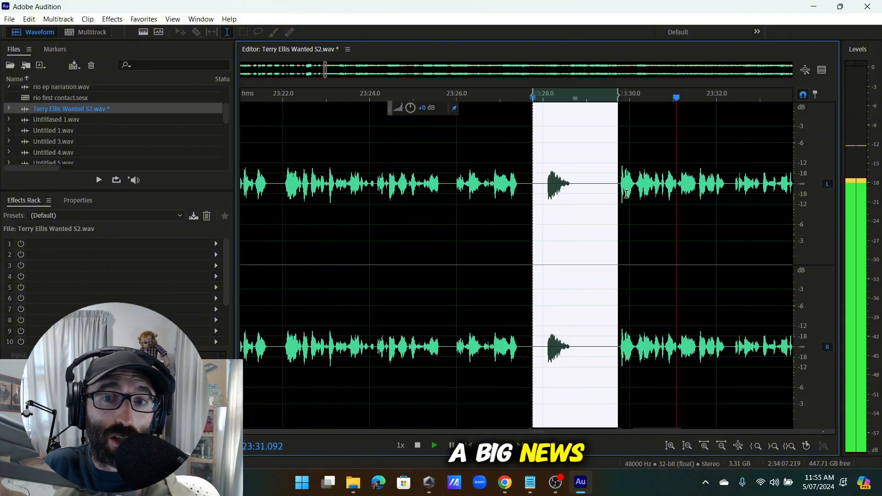
pyautogui.moveTo(633, 246); pyautogui.dragTo(533, 250)
pyautogui.press('Delete')
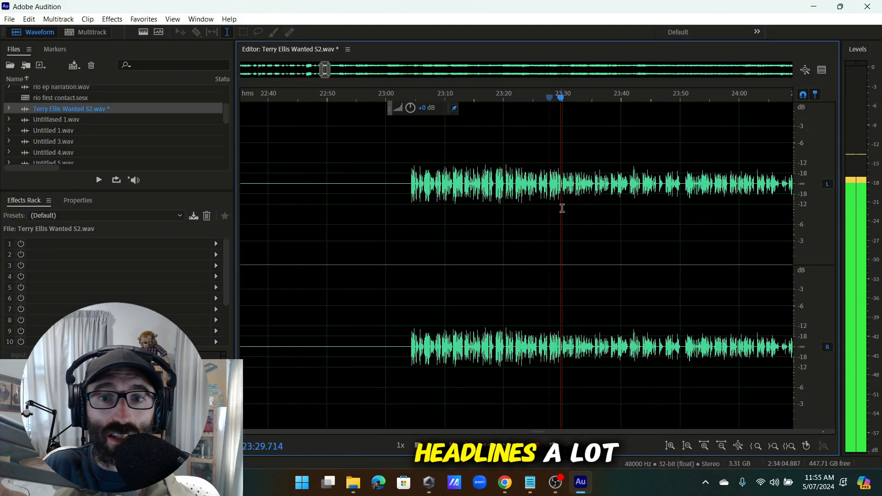
# Cut the brief sound near 23:34.3 and listen back from 23:32.8.
pyautogui.scroll(-3, 572, 192)
pyautogui.scroll(3, 525, 197)
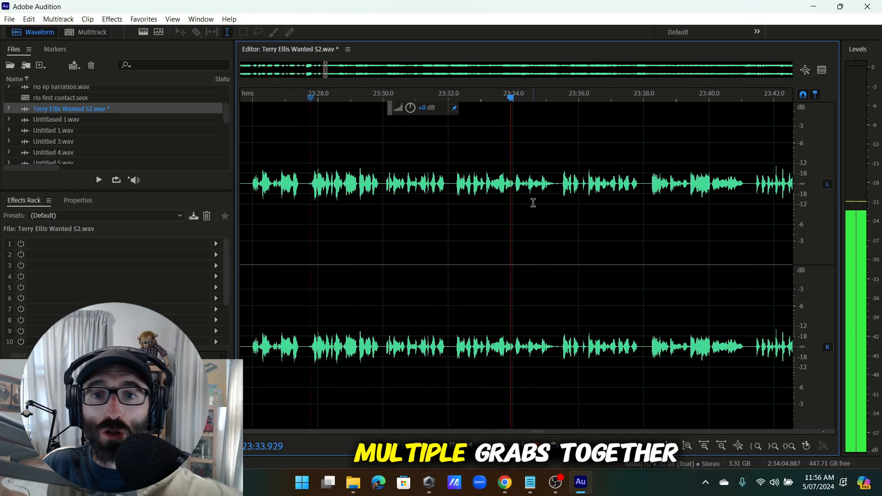
pyautogui.click(477, 182)
pyautogui.scroll(3, 497, 185)
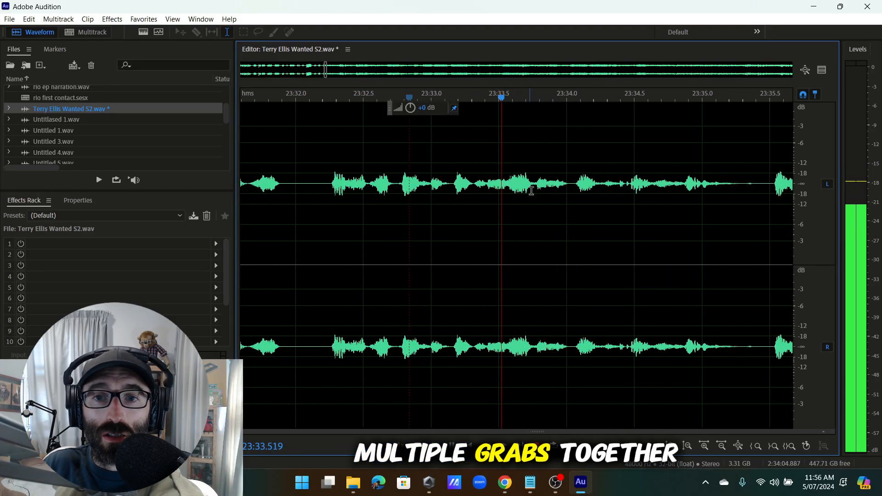
pyautogui.moveTo(623, 187); pyautogui.dragTo(574, 233)
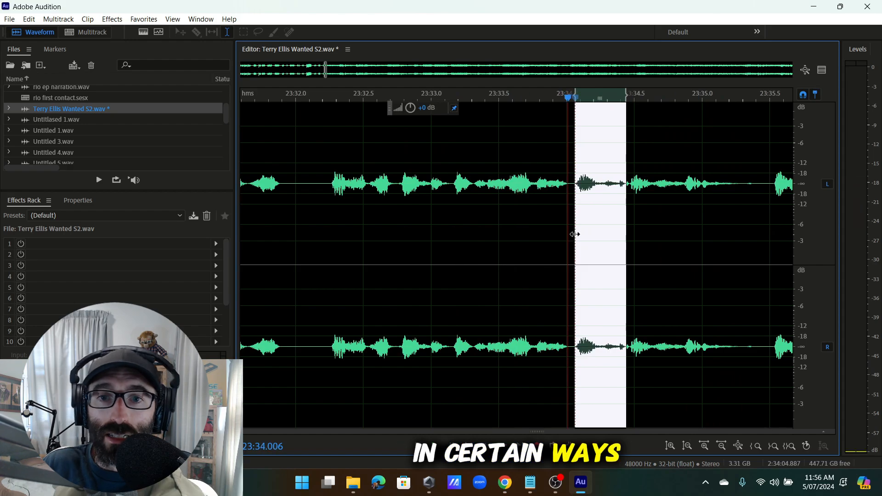
pyautogui.press('Delete')
pyautogui.press('space')
# Delete the 23:37.8–23:38.5 stretch and replay the edit.
pyautogui.scroll(-3, 464, 202)
pyautogui.scroll(3, 464, 198)
pyautogui.click(447, 199)
pyautogui.scroll(-3, 506, 201)
pyautogui.scroll(2, 525, 197)
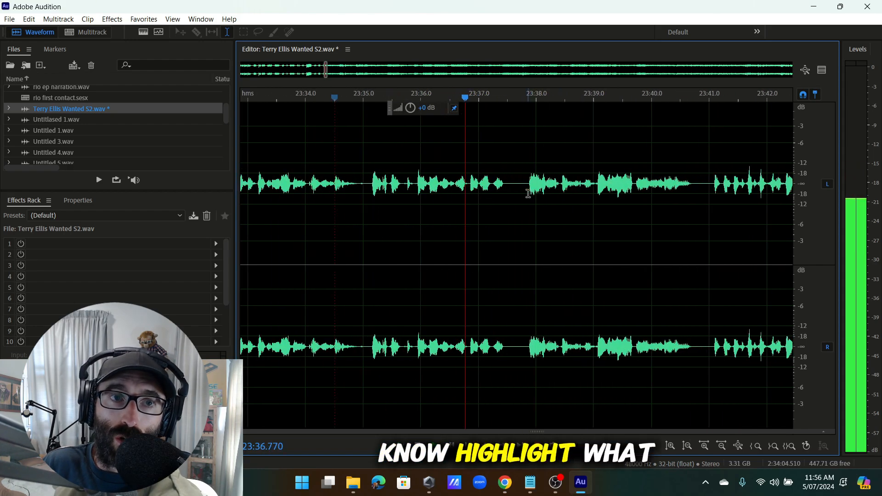
pyautogui.scroll(2, 543, 191)
pyautogui.moveTo(581, 198); pyautogui.dragTo(474, 230)
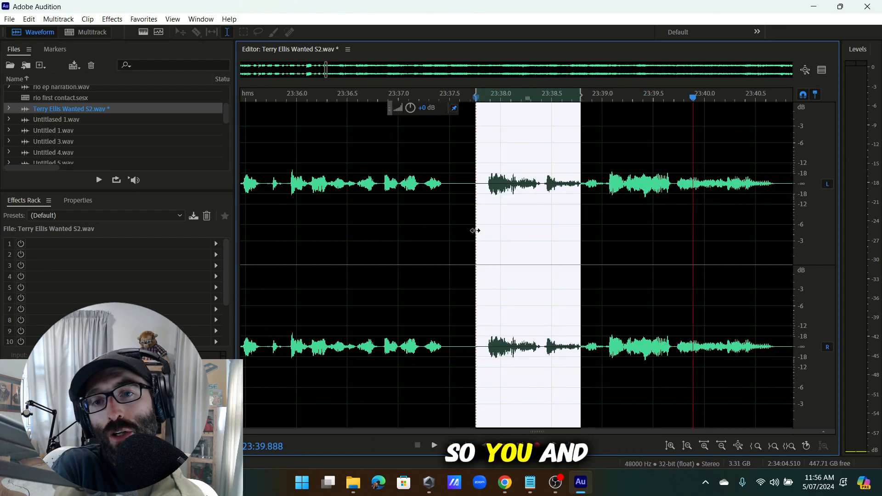
pyautogui.press('Delete')
pyautogui.press('space')
pyautogui.scroll(-3, 536, 210)
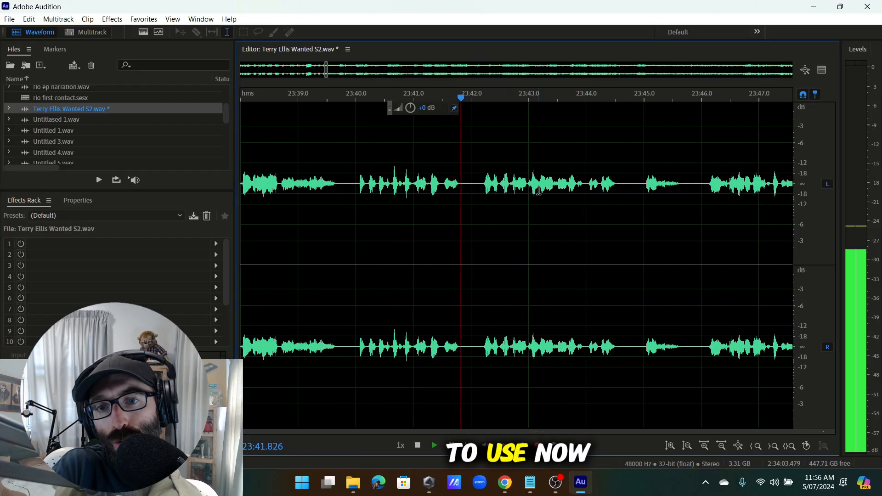
# Delete a roughly 1.3-second pause and a short adjacent range.
pyautogui.scroll(3, 506, 198)
pyautogui.moveTo(640, 220); pyautogui.dragTo(508, 228)
pyautogui.press('Delete')
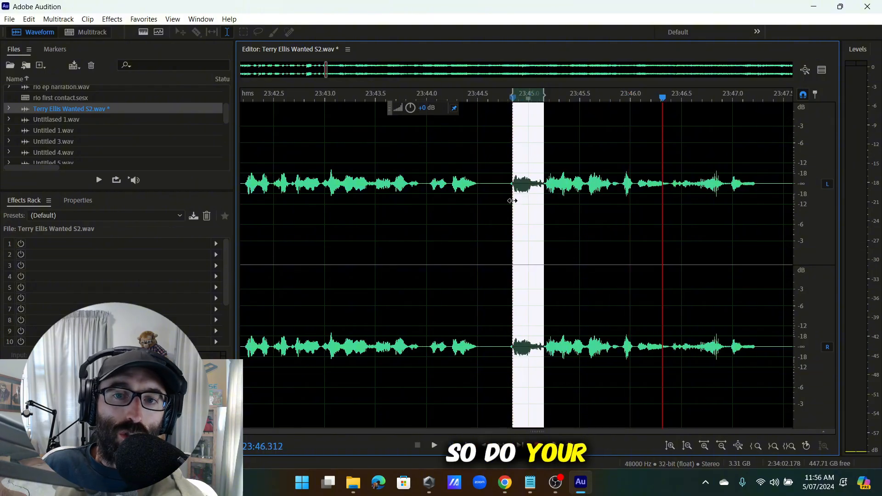
pyautogui.press('Delete')
# Cut the 23:46.6–23:48.2 stretch and replay from about 23:43.8 to check it.
pyautogui.scroll(2, 502, 193)
pyautogui.scroll(-6, 527, 202)
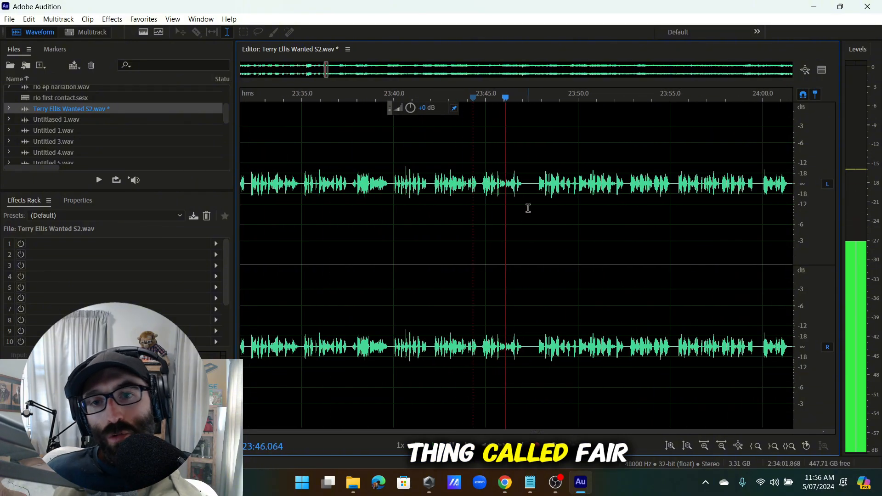
pyautogui.scroll(3, 543, 188)
pyautogui.click(544, 184)
pyautogui.scroll(4, 568, 181)
pyautogui.click(567, 180)
pyautogui.moveTo(568, 179); pyautogui.dragTo(515, 252)
pyautogui.press('Delete')
pyautogui.scroll(-4, 483, 256)
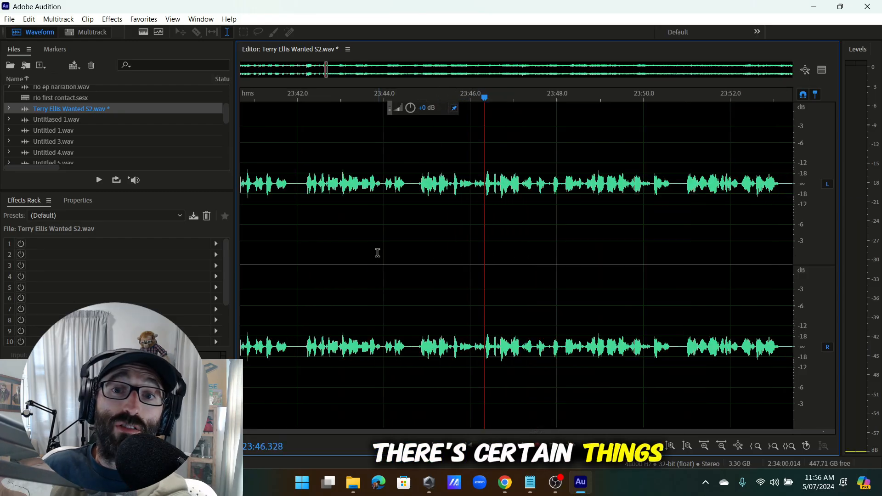
pyautogui.click(377, 253)
pyautogui.press('space')
# Shorten the silent gap that follows and play back from the edit.
pyautogui.scroll(4, 462, 253)
pyautogui.scroll(-4, 463, 252)
pyautogui.scroll(2, 505, 229)
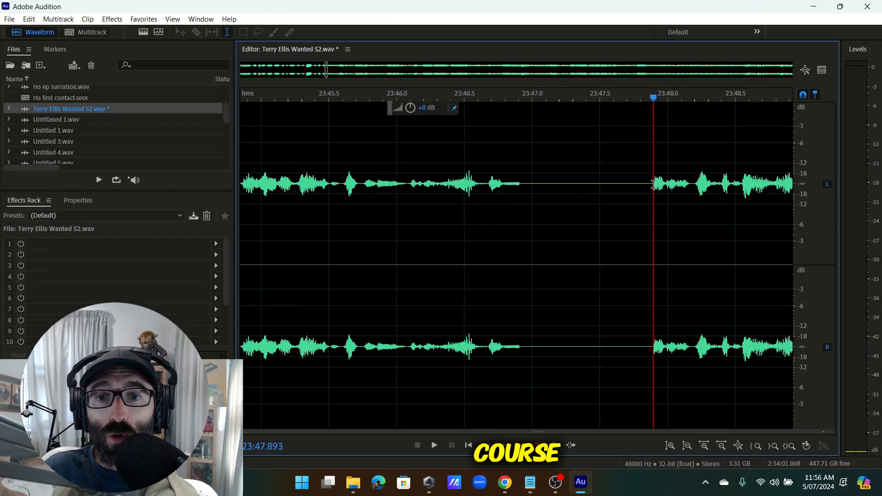
pyautogui.moveTo(653, 184); pyautogui.dragTo(557, 210)
pyautogui.press('Delete')
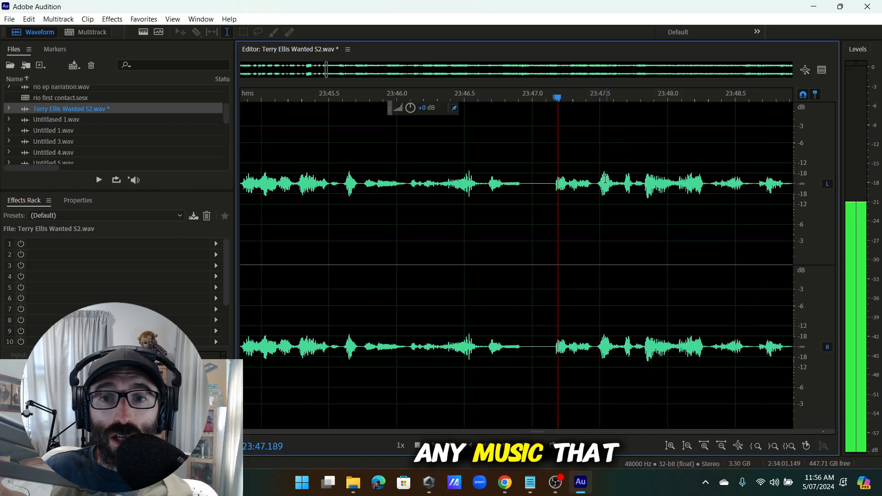
pyautogui.press('Delete')
pyautogui.scroll(-2, 556, 216)
pyautogui.press('space')
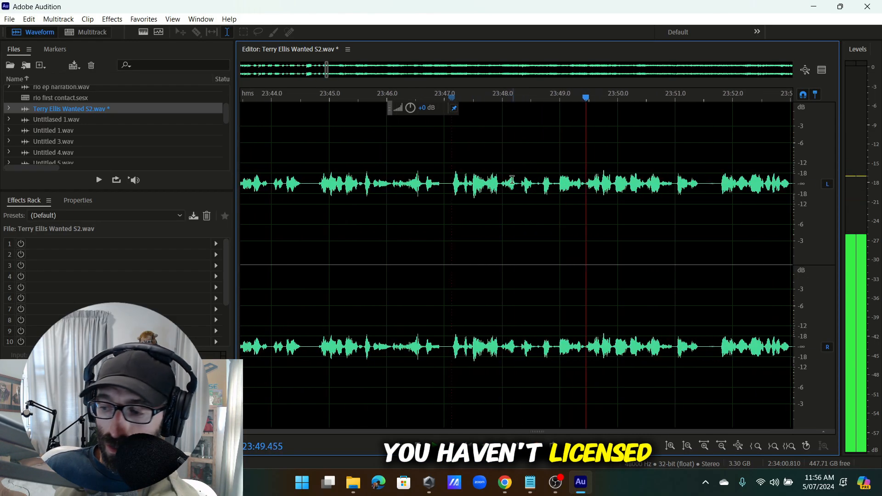
# Remove the next pause near 23:48 and play back the cut.
pyautogui.moveTo(516, 239); pyautogui.dragTo(500, 259)
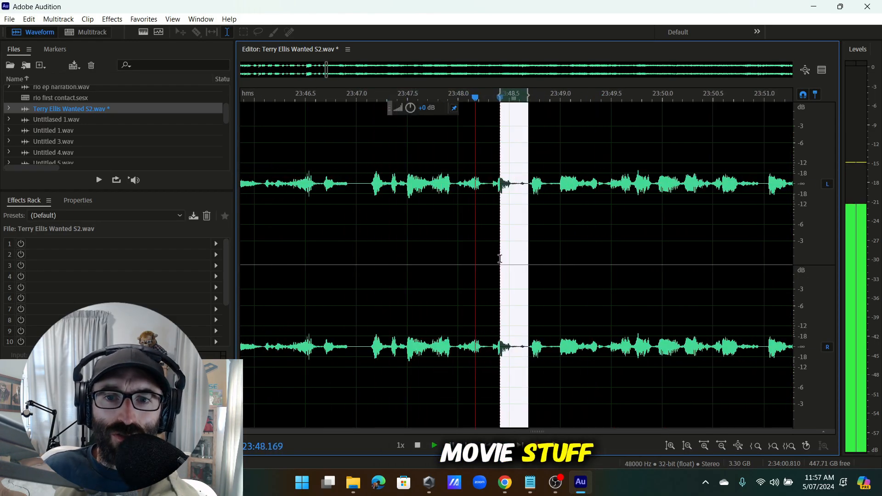
pyautogui.press('Delete')
pyautogui.scroll(-1, 529, 237)
pyautogui.press('space')
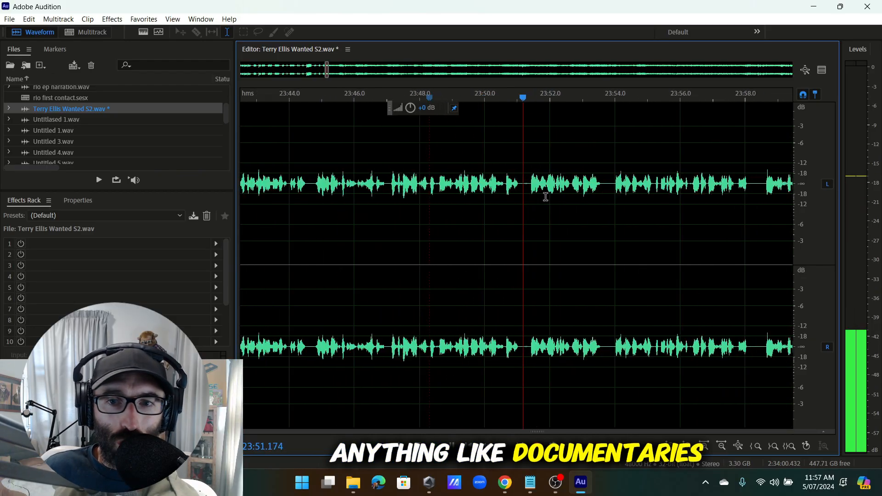
# Delete the stretch around 23:51 and the short gap near 24:06.
pyautogui.moveTo(597, 187); pyautogui.dragTo(485, 285)
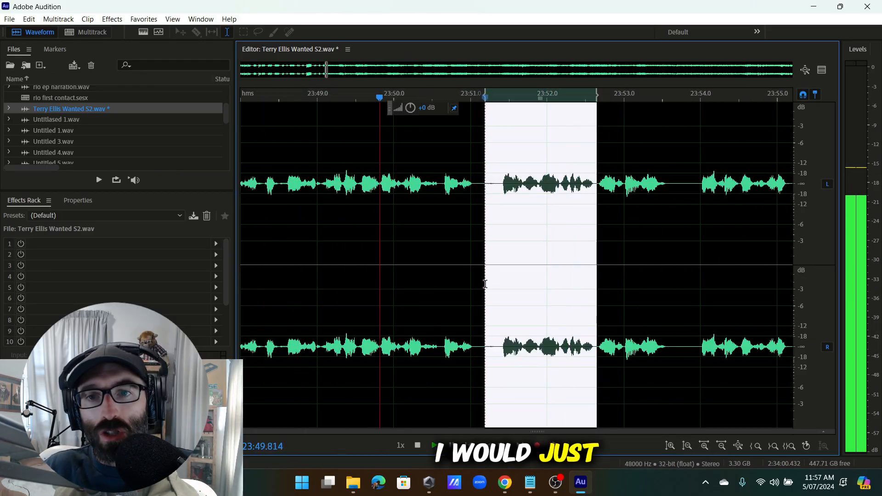
pyautogui.press('Delete')
pyautogui.scroll(-2, 530, 239)
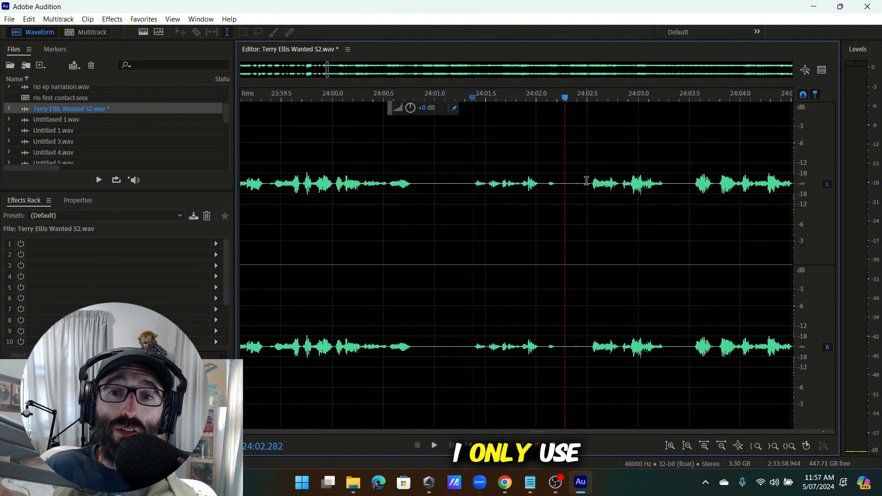
pyautogui.scroll(-3, 486, 198)
pyautogui.scroll(-3, 478, 196)
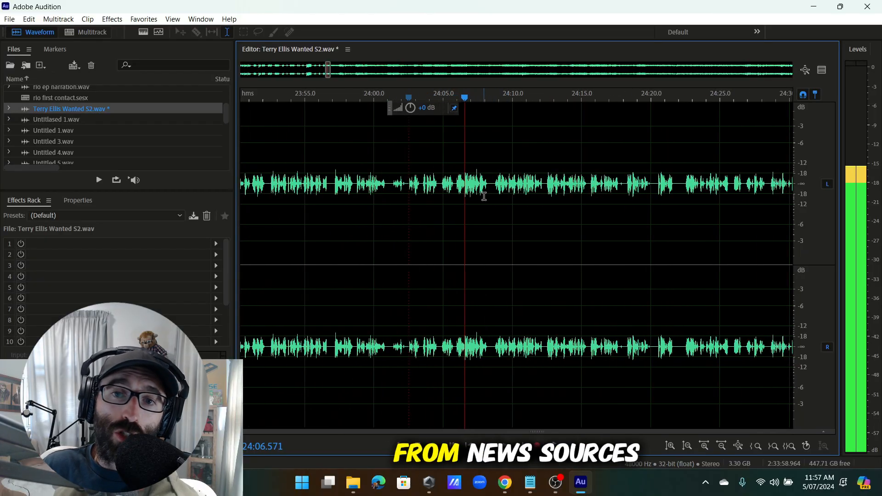
pyautogui.press('Delete')
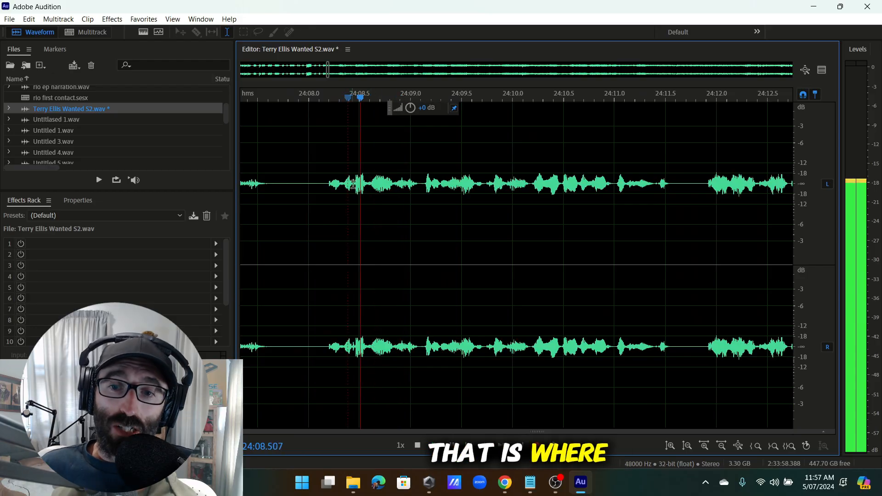
# Remove the two-second pause near 24:22 and play back from the cut.
pyautogui.scroll(2, 353, 184)
pyautogui.moveTo(335, 196); pyautogui.dragTo(295, 196)
pyautogui.scroll(-3, 386, 197)
pyautogui.click(385, 197)
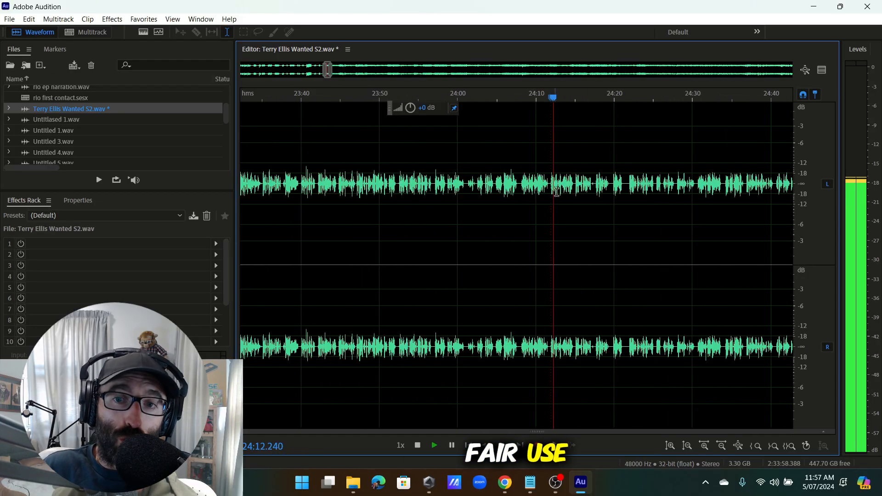
pyautogui.scroll(2, 557, 193)
pyautogui.hscroll(2, 501, 193)
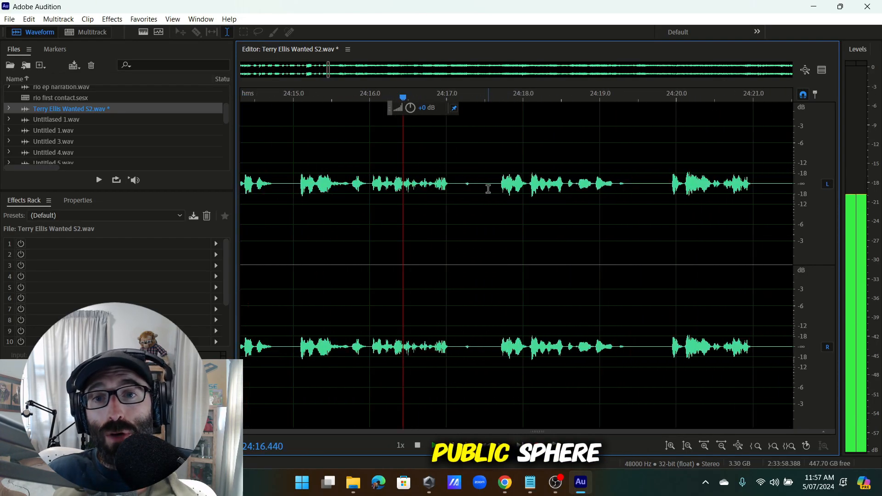
pyautogui.scroll(-5, 529, 187)
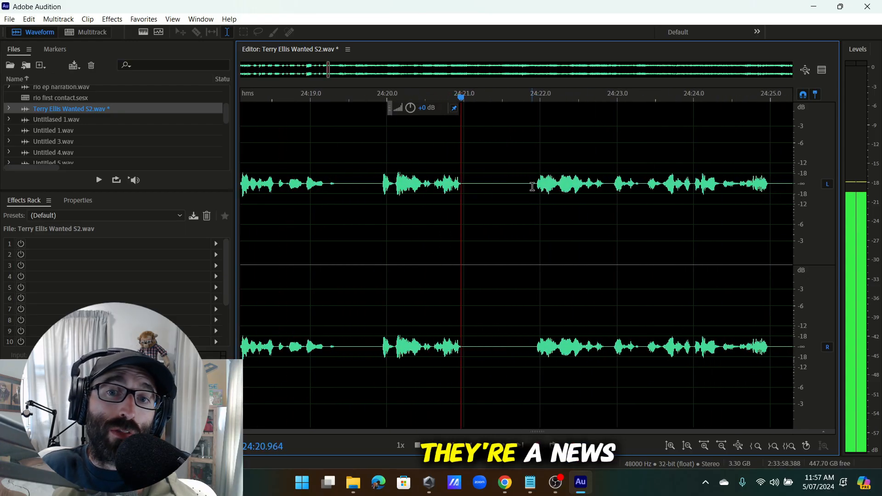
pyautogui.scroll(5, 567, 195)
pyautogui.moveTo(536, 183); pyautogui.dragTo(572, 272)
pyautogui.press('Delete')
pyautogui.press('space')
# Remove the pause around 24:29 and listen to the join.
pyautogui.scroll(-2, 321, 175)
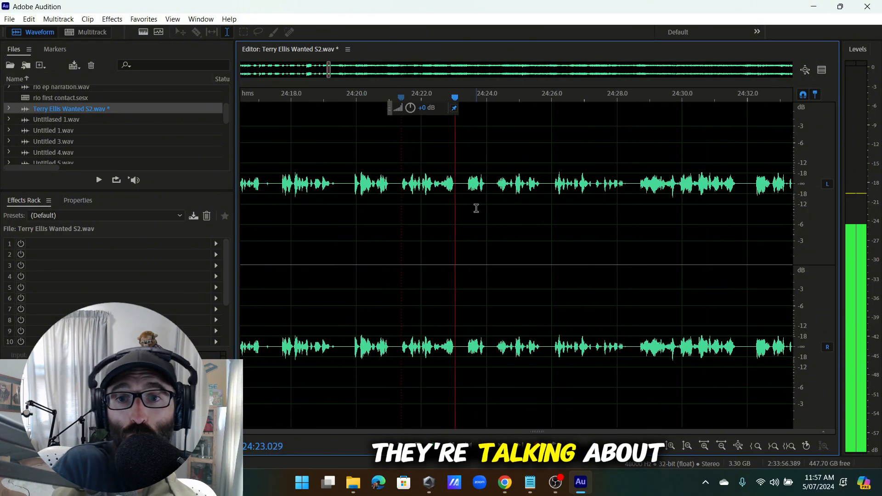
pyautogui.scroll(2, 494, 193)
pyautogui.scroll(-1, 520, 196)
pyautogui.scroll(2, 561, 199)
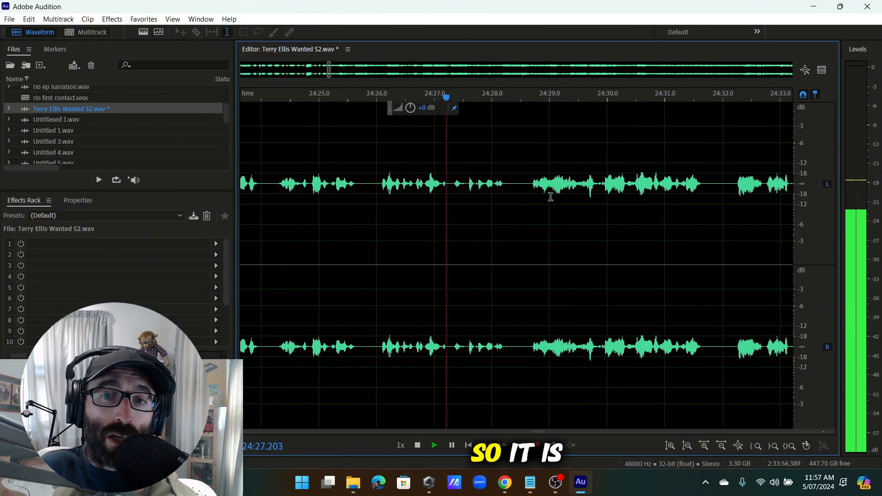
pyautogui.scroll(-1, 532, 186)
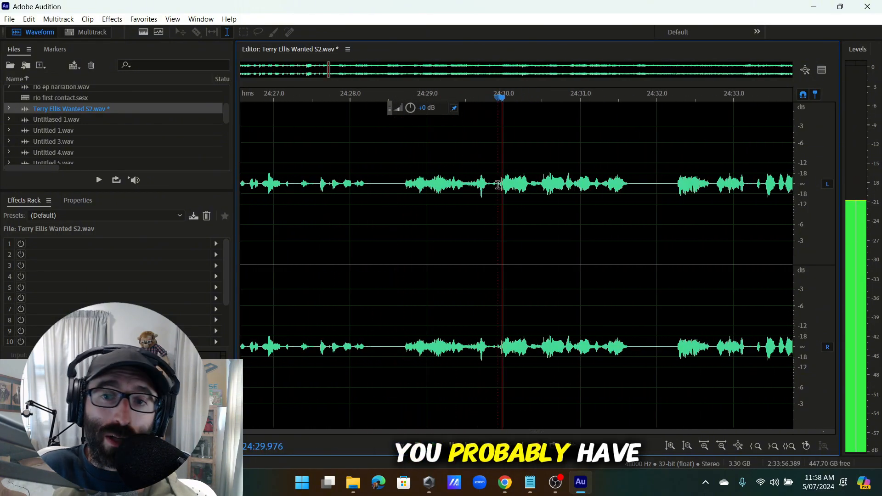
pyautogui.moveTo(498, 185); pyautogui.dragTo(401, 240)
pyautogui.press('Delete')
pyautogui.press('space')
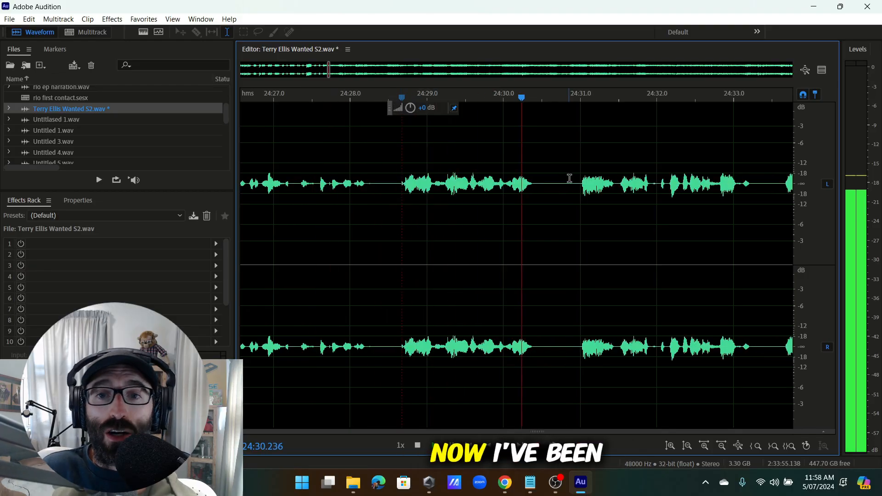
pyautogui.scroll(-5, 609, 199)
# Delete the gap around 24:31.
pyautogui.moveTo(574, 189); pyautogui.dragTo(573, 262)
pyautogui.scroll(2, 427, 257)
pyautogui.press('Delete')
pyautogui.scroll(-2, 566, 264)
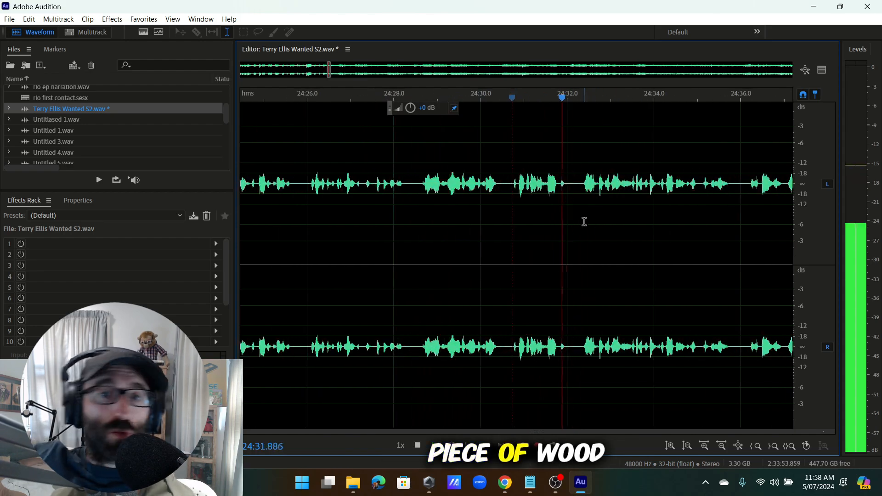
pyautogui.scroll(-1, 470, 193)
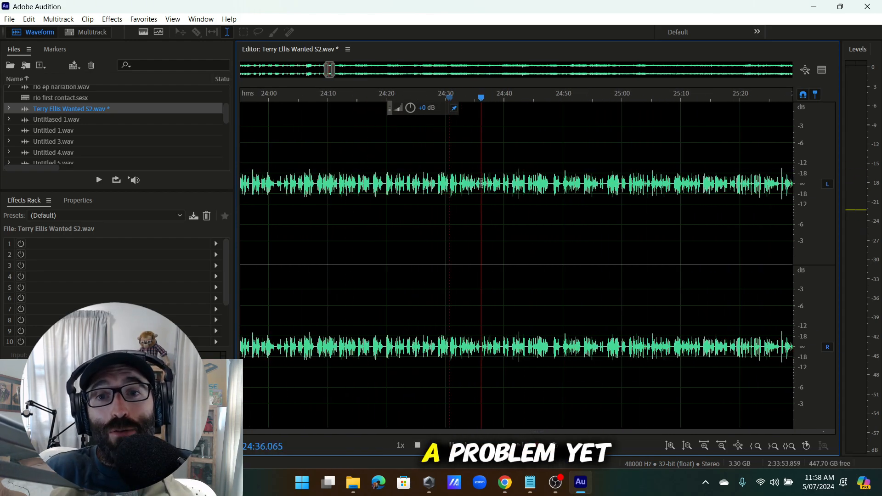
pyautogui.scroll(3, 550, 188)
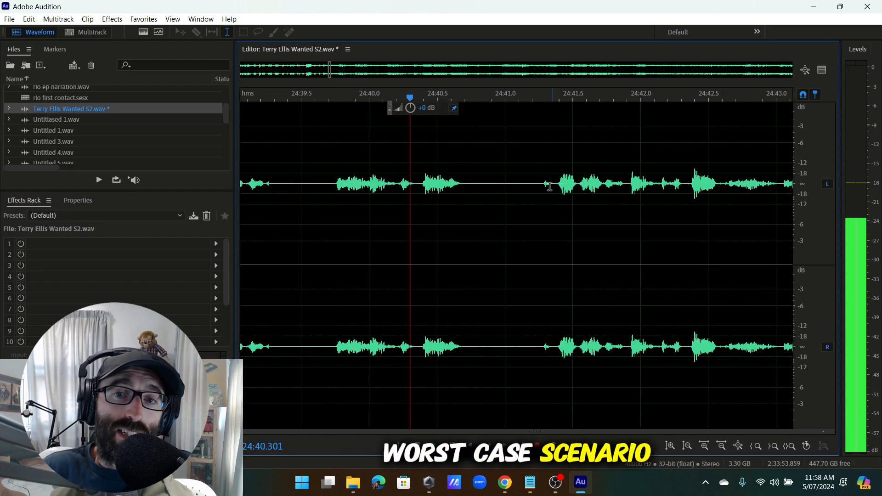
# Delete the short pause near 24:40.
pyautogui.moveTo(394, 185); pyautogui.dragTo(324, 250)
pyautogui.press('Delete')
pyautogui.scroll(-10, 324, 250)
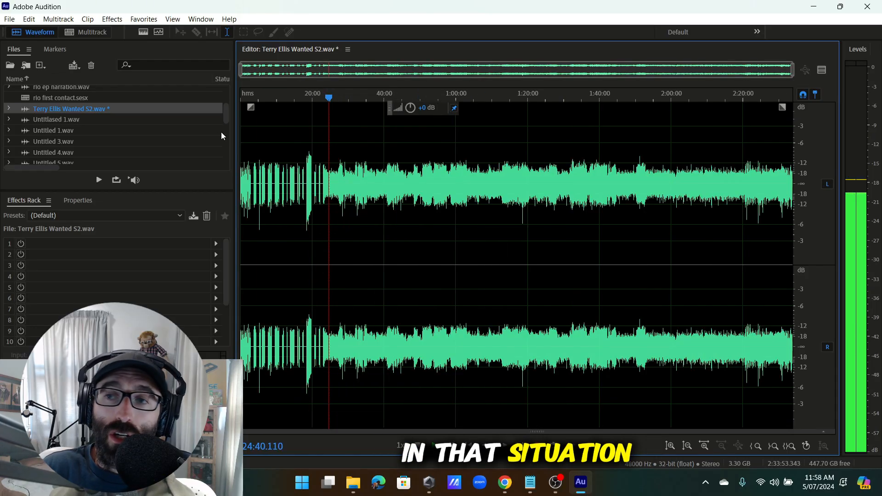
pyautogui.scroll(4, 299, 158)
pyautogui.scroll(6, 431, 192)
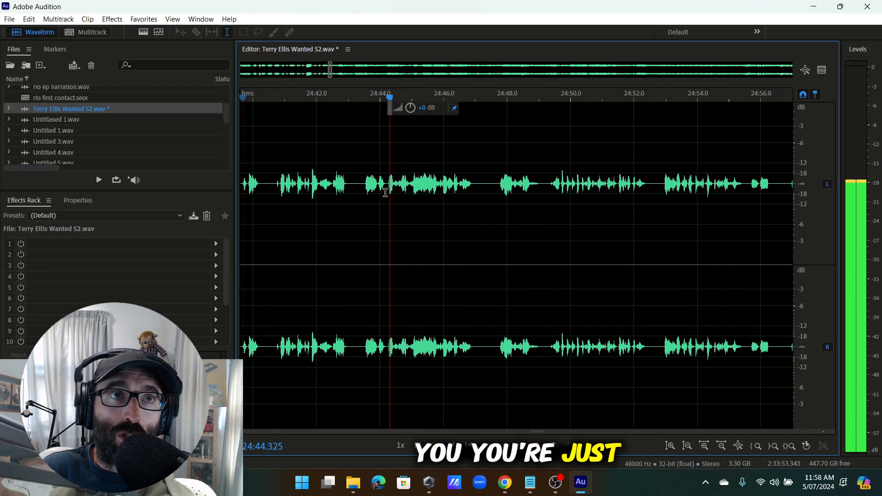
pyautogui.scroll(3, 425, 192)
# Cut the twelve-second section ending near 24:56 and replay from before the join.
pyautogui.click(543, 186)
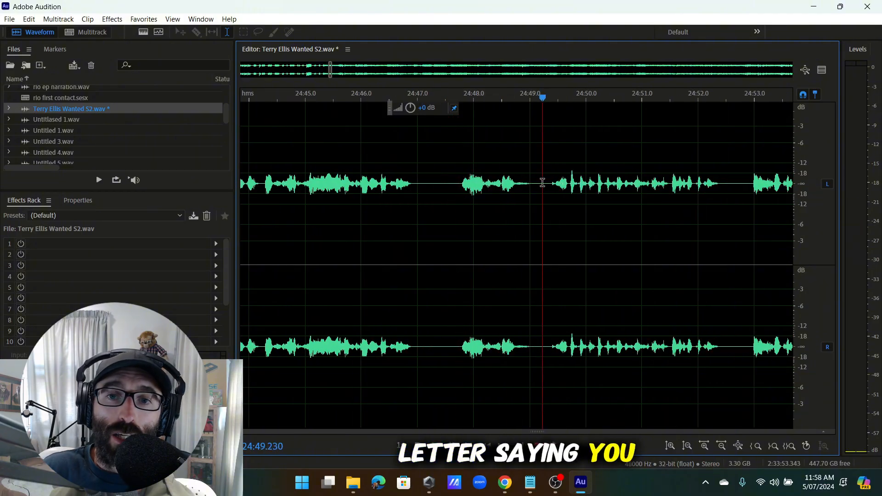
pyautogui.scroll(-3, 599, 186)
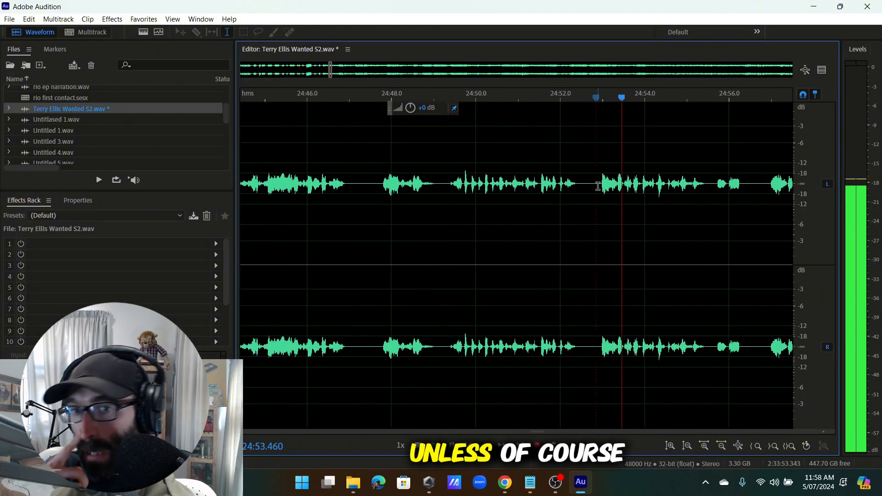
pyautogui.click(677, 182)
pyautogui.moveTo(673, 186); pyautogui.dragTo(359, 293)
pyautogui.scroll(2, 319, 295)
pyautogui.scroll(-4, 354, 282)
pyautogui.scroll(3, 470, 286)
pyautogui.scroll(1, 349, 291)
pyautogui.press('Delete')
pyautogui.scroll(-1, 331, 275)
pyautogui.click(292, 262)
# Remove the one-second pause near 24:48 and replay the edit.
pyautogui.scroll(2, 379, 240)
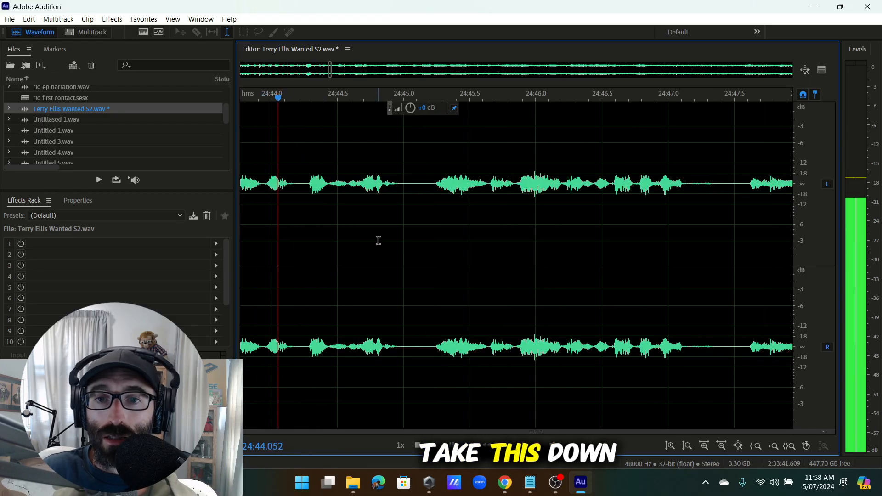
pyautogui.scroll(-2, 505, 210)
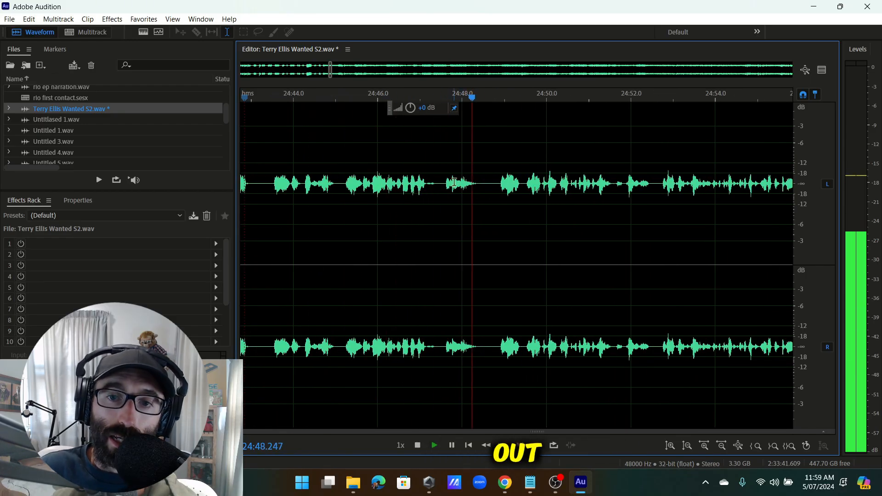
pyautogui.moveTo(434, 184); pyautogui.dragTo(479, 184)
pyautogui.press('Delete')
pyautogui.click(371, 158)
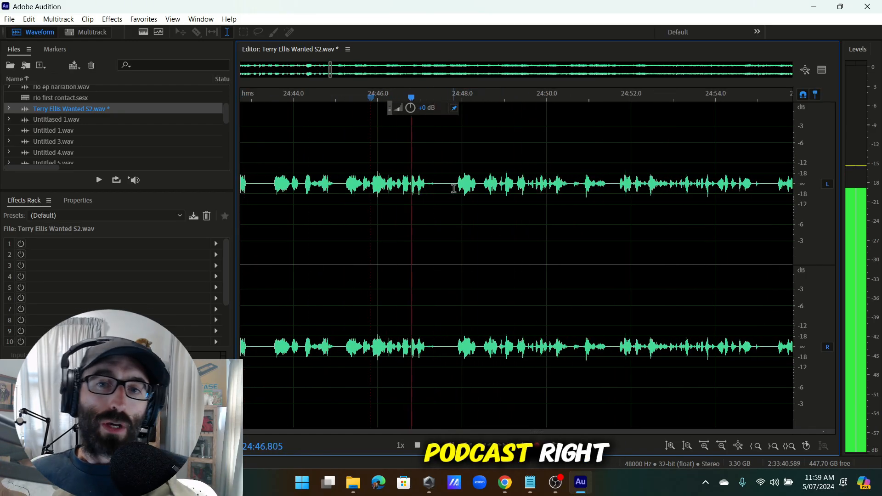
pyautogui.scroll(-2, 454, 186)
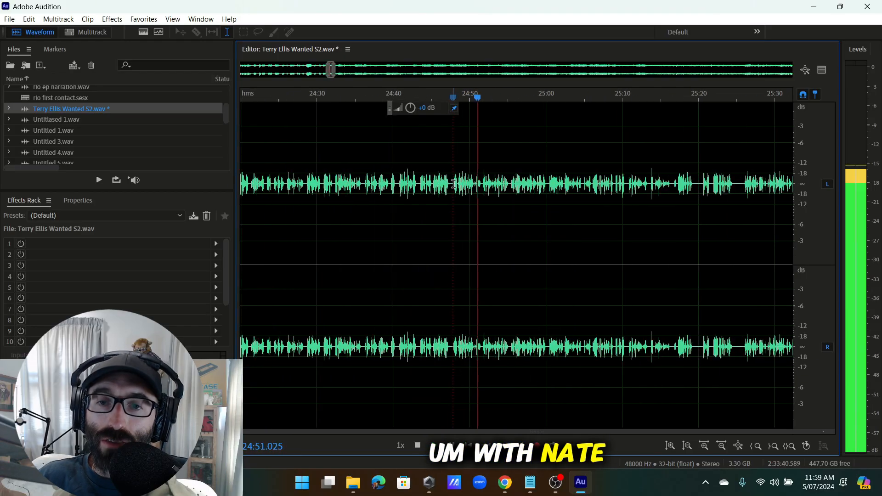
pyautogui.scroll(-1, 519, 199)
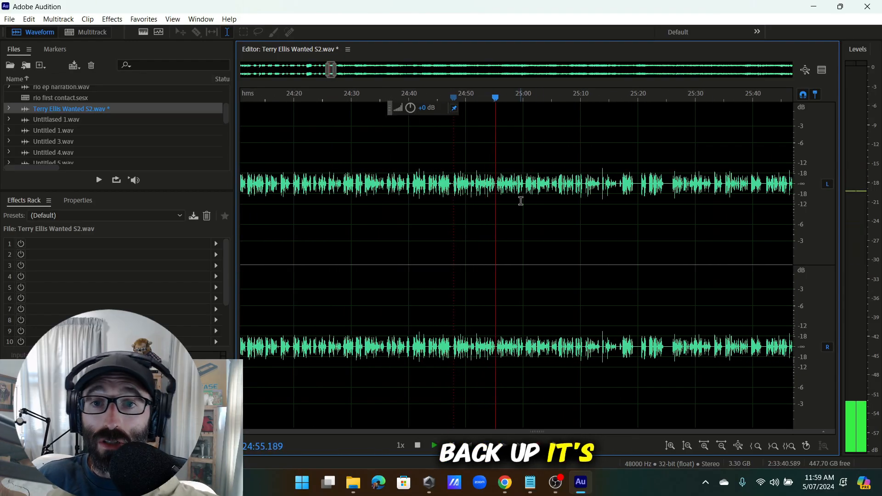
pyautogui.scroll(2, 521, 202)
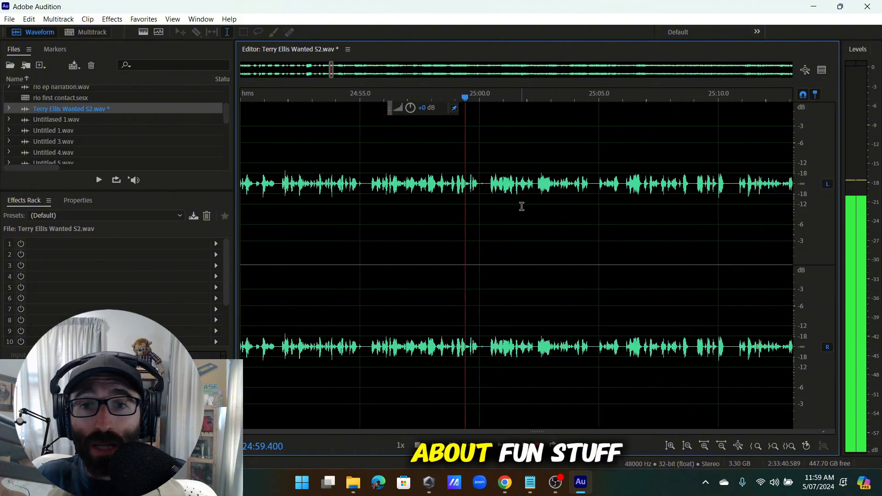
pyautogui.scroll(2, 522, 206)
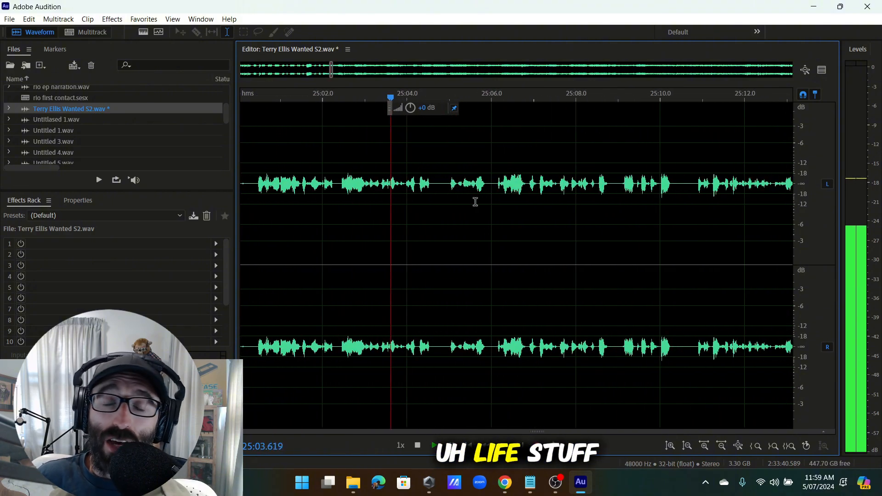
pyautogui.scroll(-2, 475, 202)
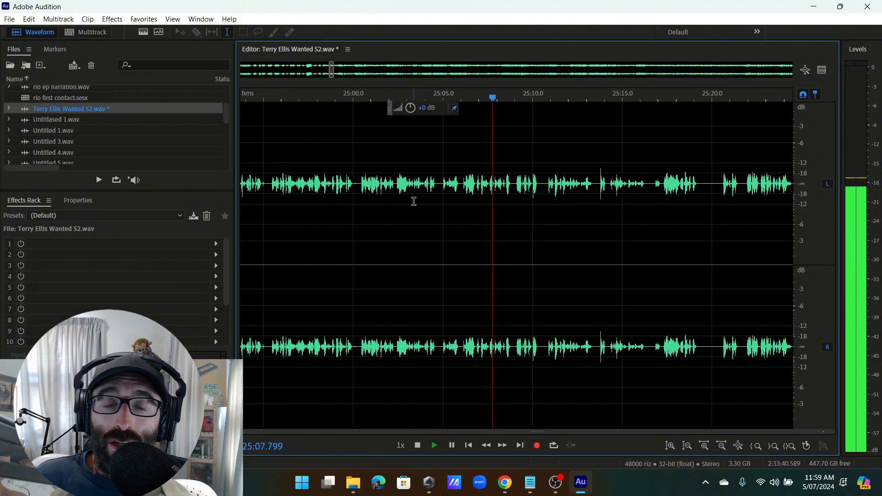
# Listen back from about 24:58 through 25:06 to locate the next pause.
pyautogui.click(324, 194)
pyautogui.scroll(2, 326, 194)
pyautogui.scroll(-2, 375, 193)
pyautogui.click(375, 193)
pyautogui.scroll(2, 425, 191)
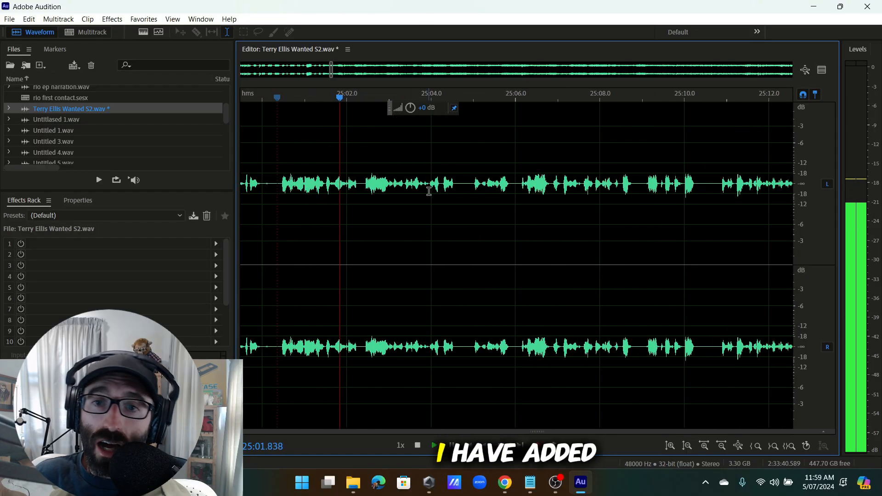
pyautogui.click(332, 191)
pyautogui.scroll(-3, 473, 194)
pyautogui.scroll(3, 475, 194)
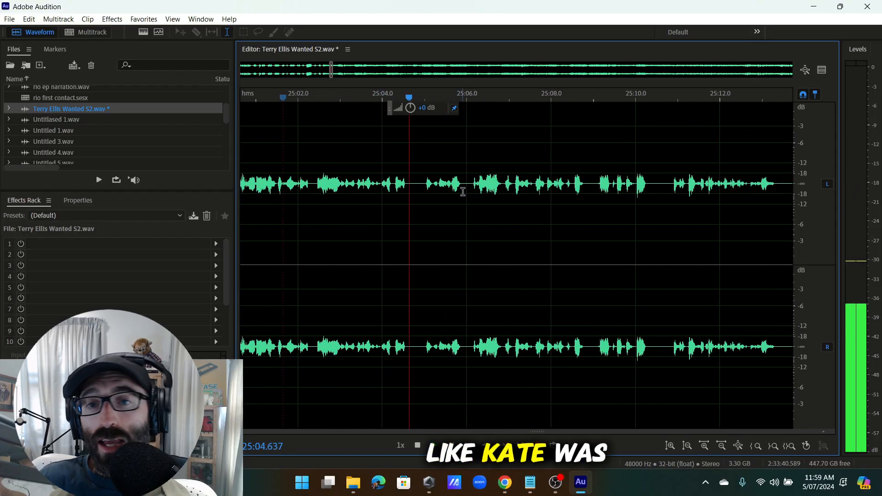
pyautogui.scroll(3, 466, 188)
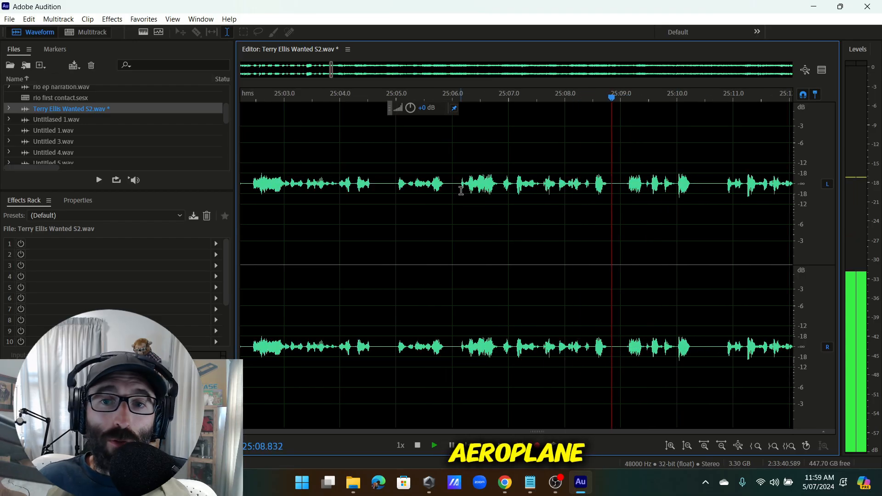
pyautogui.click(461, 184)
# Cut the pause just before 25:04 and replay from about 25:02.75.
pyautogui.moveTo(458, 184); pyautogui.dragTo(397, 264)
pyautogui.scroll(3, 398, 264)
pyautogui.press('Delete')
pyautogui.scroll(-4, 397, 262)
pyautogui.click(292, 189)
pyautogui.press('space')
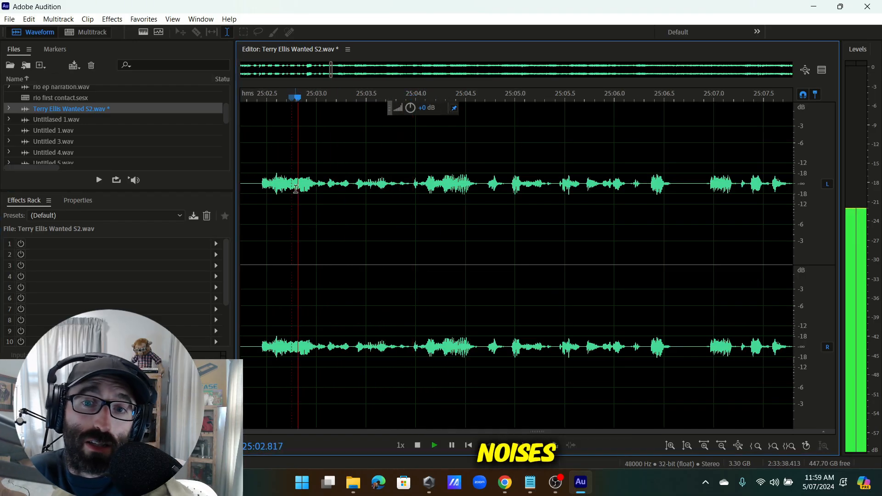
pyautogui.scroll(-4, 394, 229)
pyautogui.scroll(3, 439, 225)
# Delete the stretch ending near 25:04.7 and listen on past 25:06.
pyautogui.moveTo(437, 226); pyautogui.dragTo(382, 226)
pyautogui.press('Delete')
pyautogui.press('space')
pyautogui.scroll(-1, 413, 212)
pyautogui.click(447, 187)
pyautogui.hscroll(3, 469, 193)
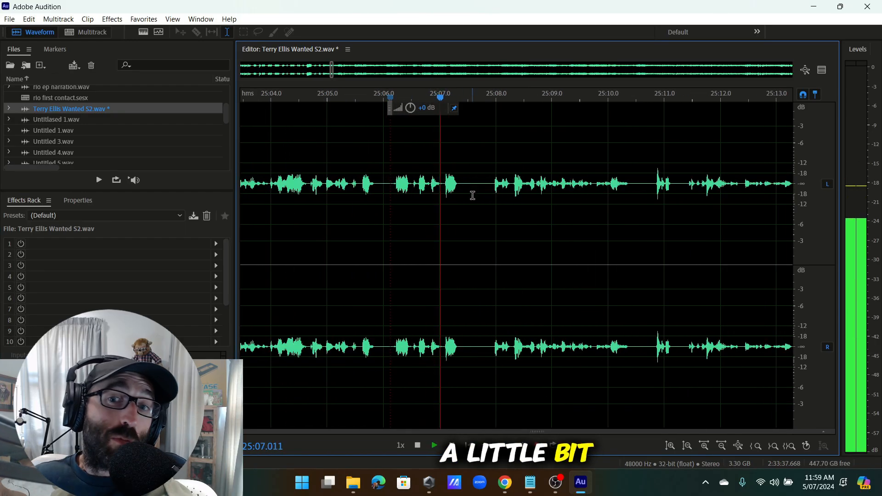
pyautogui.scroll(-1, 505, 201)
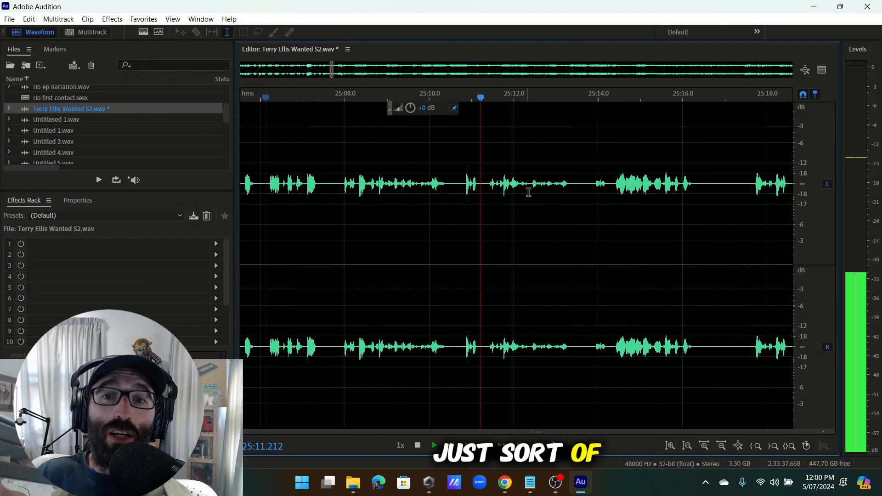
pyautogui.press('space')
# Review the edits by replaying from 25:01 back in steps to 24:46.
pyautogui.scroll(-4, 574, 195)
pyautogui.click(428, 203)
pyautogui.press('space')
pyautogui.scroll(3, 449, 203)
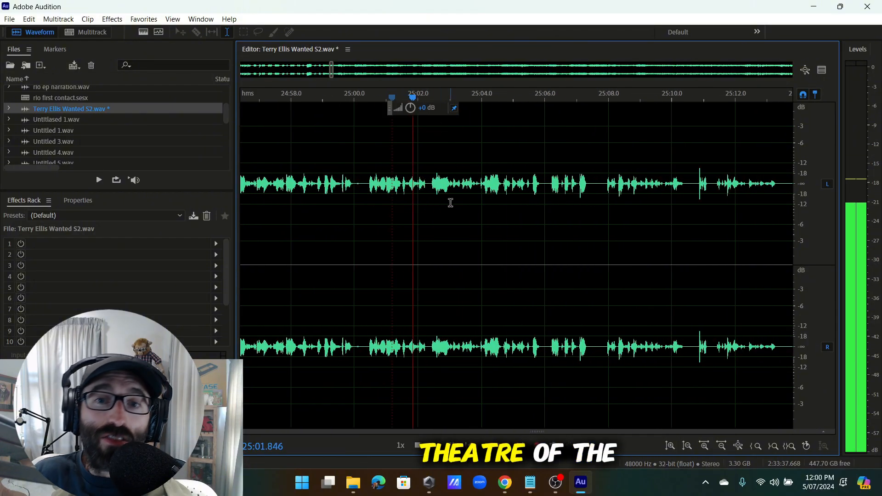
pyautogui.scroll(-3, 270, 209)
pyautogui.click(261, 212)
pyautogui.scroll(4, 322, 215)
pyautogui.scroll(-3, 399, 199)
pyautogui.click(272, 194)
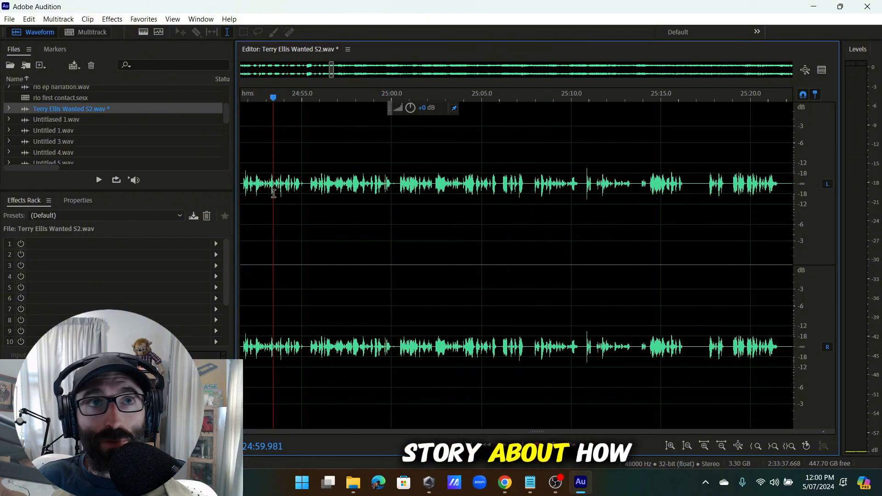
pyautogui.scroll(3, 290, 195)
pyautogui.scroll(-6, 361, 201)
pyautogui.click(310, 182)
pyautogui.scroll(4, 310, 183)
pyautogui.scroll(-3, 317, 186)
pyautogui.click(271, 191)
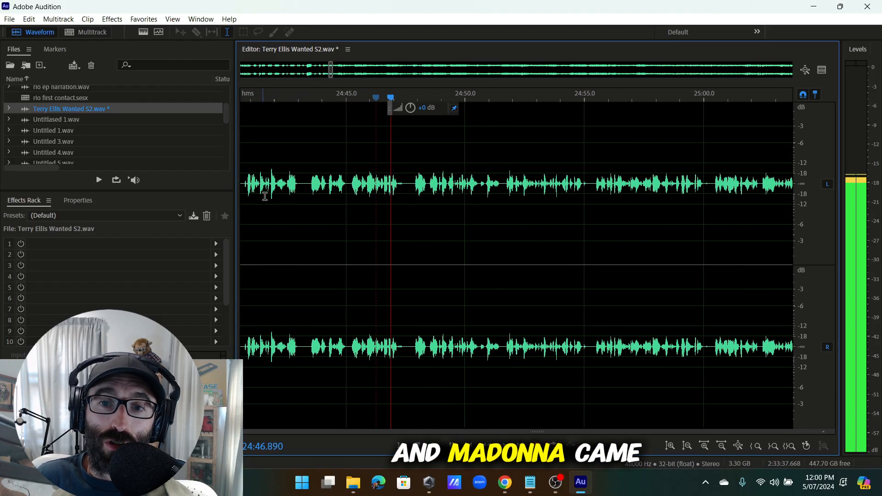
pyautogui.scroll(3, 321, 184)
# Recheck the tightened passage, replaying points from 25:01.2 back to 24:46.
pyautogui.click(34, 24)
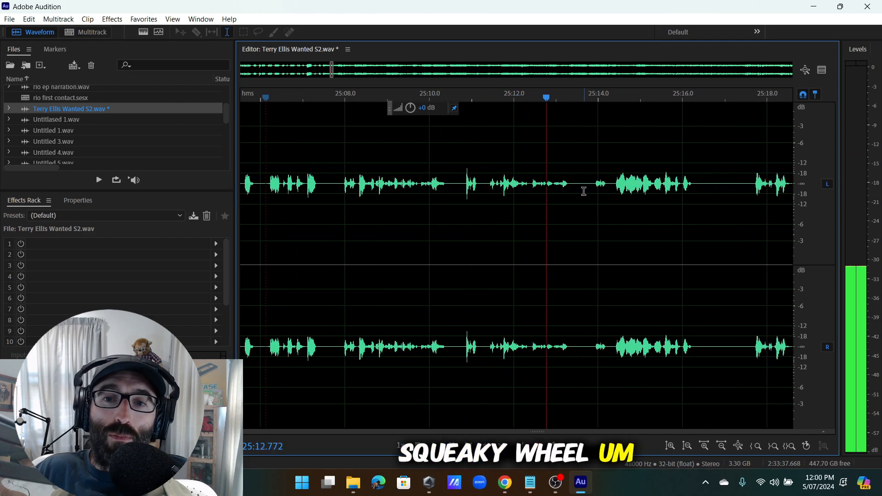
pyautogui.press('space')
pyautogui.scroll(-4, 571, 193)
pyautogui.click(408, 204)
pyautogui.press('space')
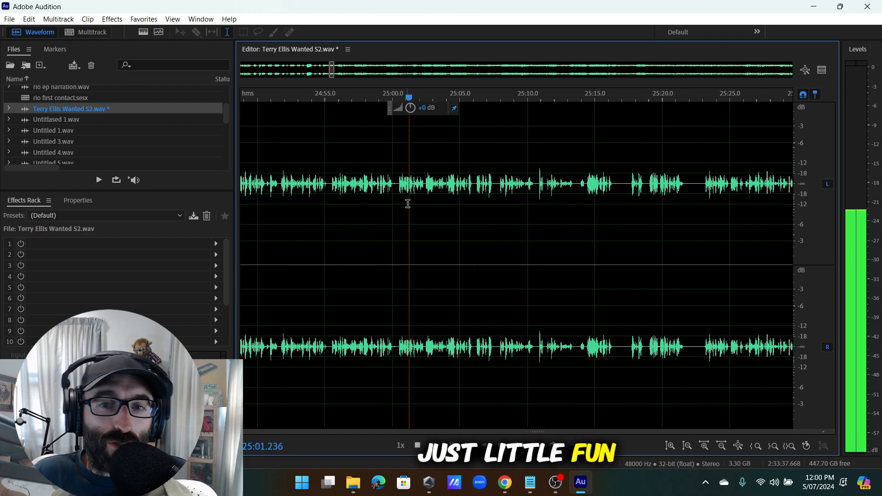
pyautogui.scroll(3, 419, 206)
pyautogui.scroll(-1, 274, 217)
pyautogui.click(272, 217)
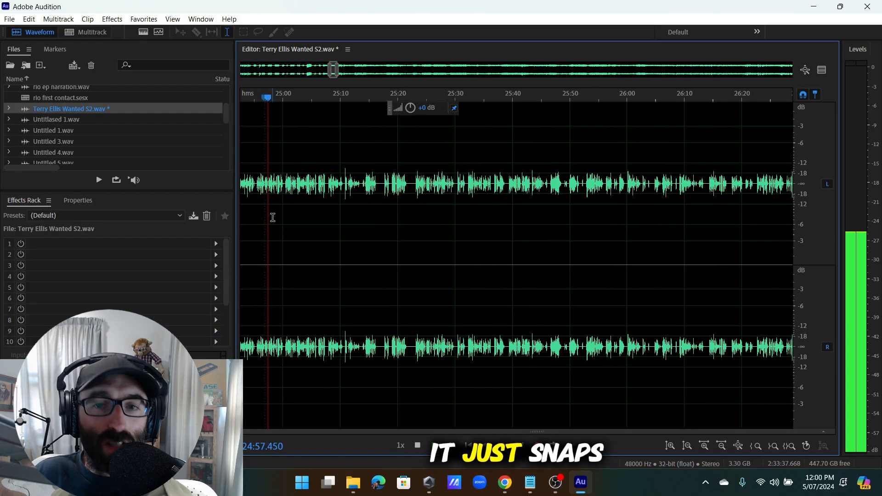
pyautogui.scroll(2, 273, 218)
pyautogui.scroll(2, 402, 208)
pyautogui.scroll(-5, 402, 205)
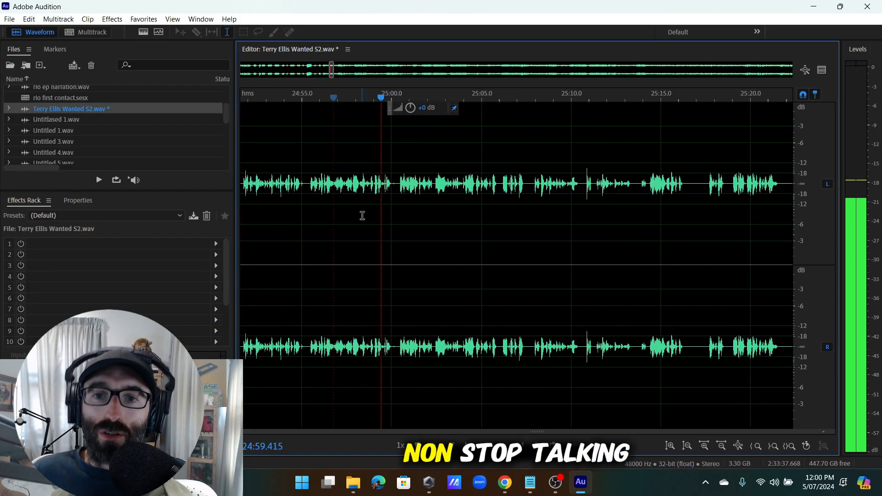
pyautogui.click(274, 193)
pyautogui.scroll(2, 381, 206)
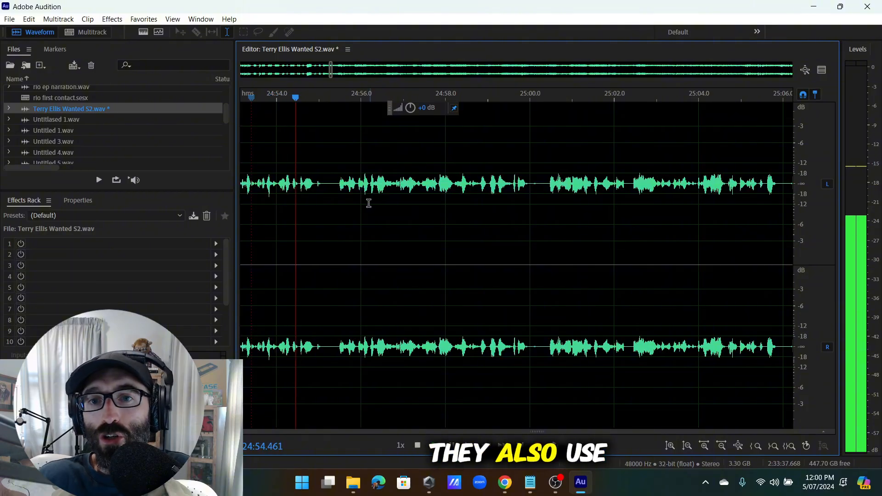
pyautogui.scroll(-6, 368, 204)
pyautogui.click(310, 198)
pyautogui.scroll(3, 306, 198)
pyautogui.scroll(-2, 304, 196)
pyautogui.scroll(2, 277, 194)
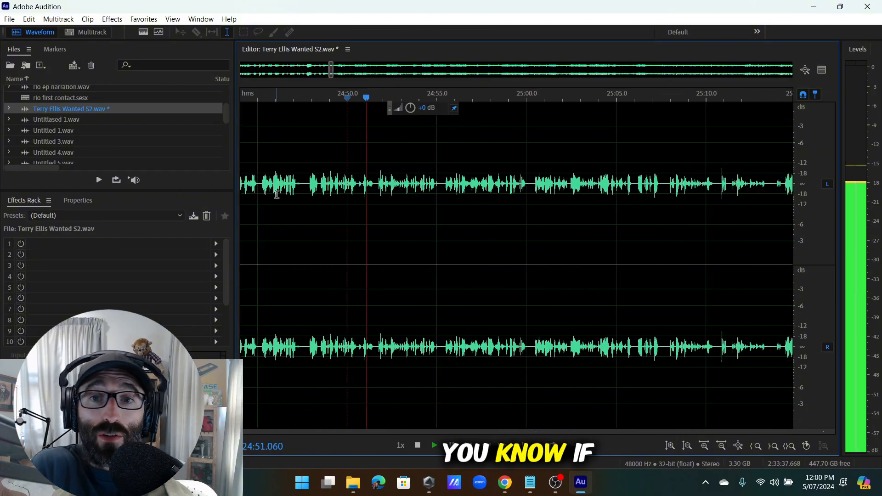
pyautogui.click(277, 194)
pyautogui.scroll(3, 331, 184)
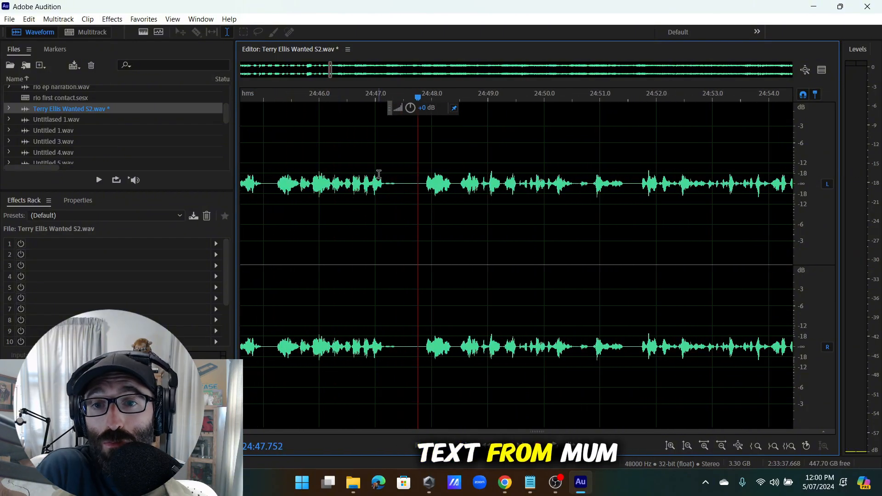
# Insert a 50-second block of silence at the 24:47.67 playhead.
pyautogui.click(31, 20)
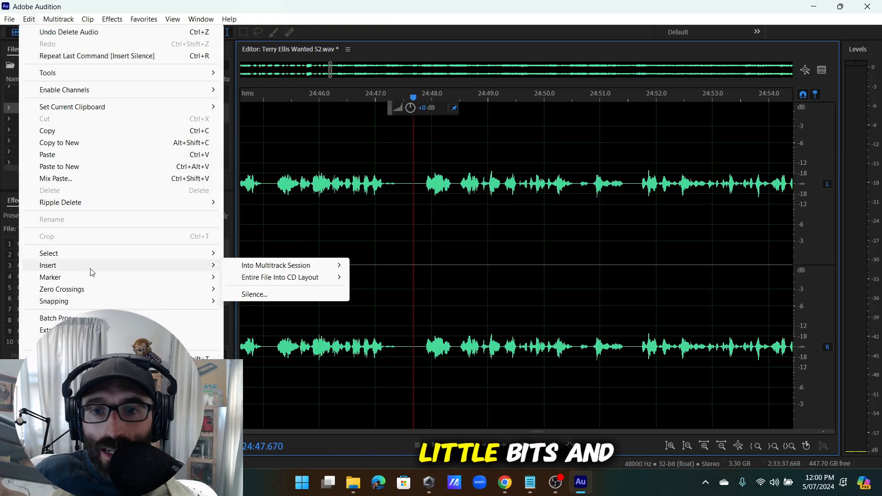
pyautogui.moveTo(92, 253)
pyautogui.moveTo(154, 269)
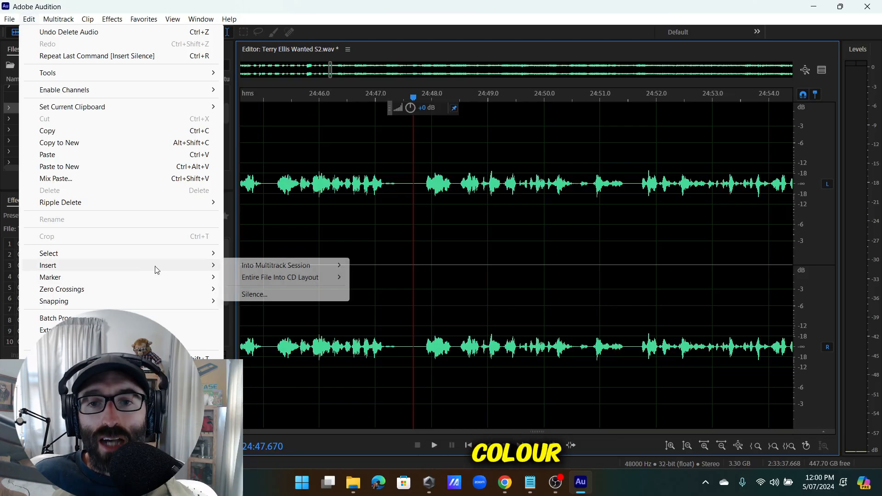
pyautogui.click(277, 294)
pyautogui.click(503, 233)
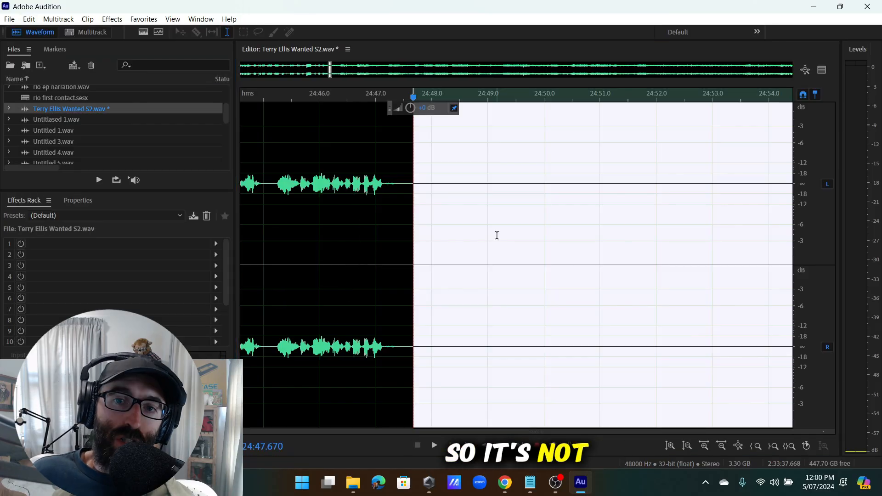
# Play back from 26:00 to about 26:04 to check the audio after the silence.
pyautogui.scroll(-10, 505, 229)
pyautogui.scroll(8, 536, 198)
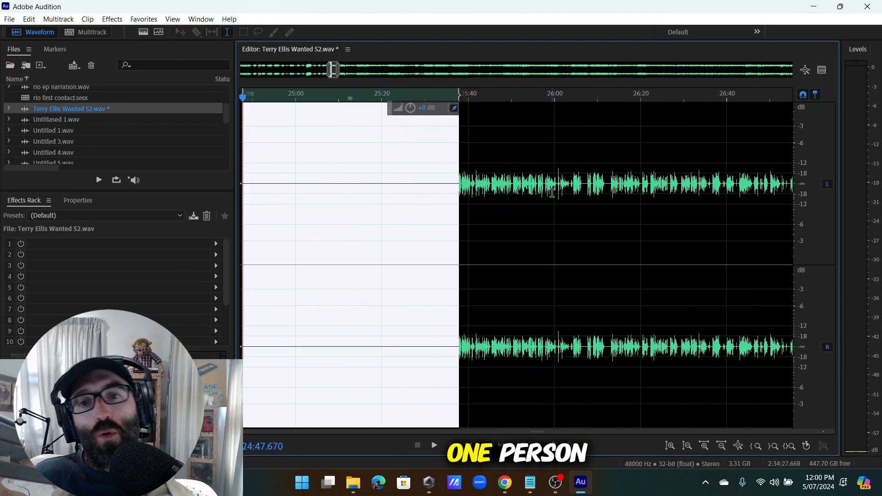
pyautogui.click(555, 196)
pyautogui.press('space')
pyautogui.scroll(5, 569, 204)
pyautogui.click(581, 197)
pyautogui.scroll(-7, 581, 198)
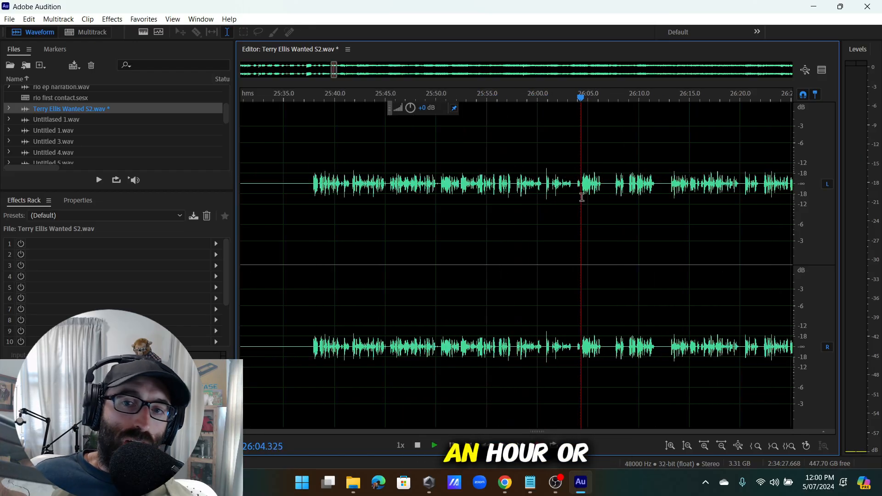
pyautogui.scroll(6, 597, 209)
pyautogui.scroll(-3, 581, 207)
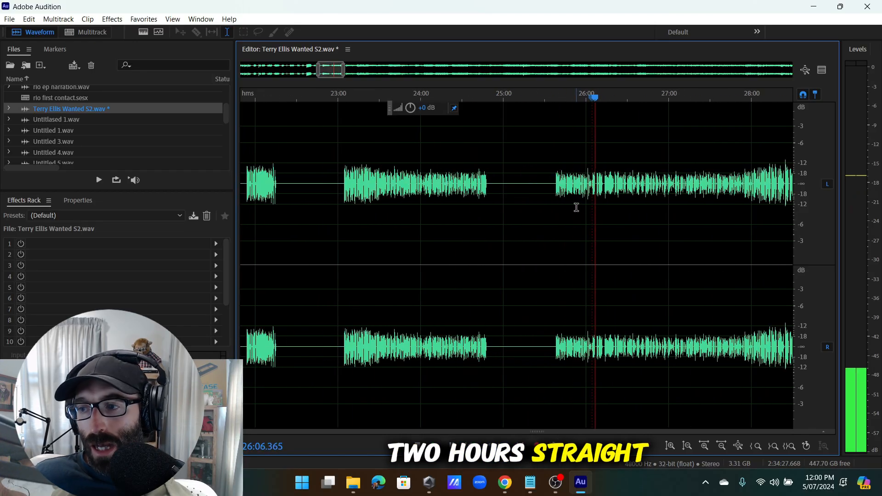
pyautogui.scroll(-6, 380, 211)
pyautogui.scroll(4, 410, 207)
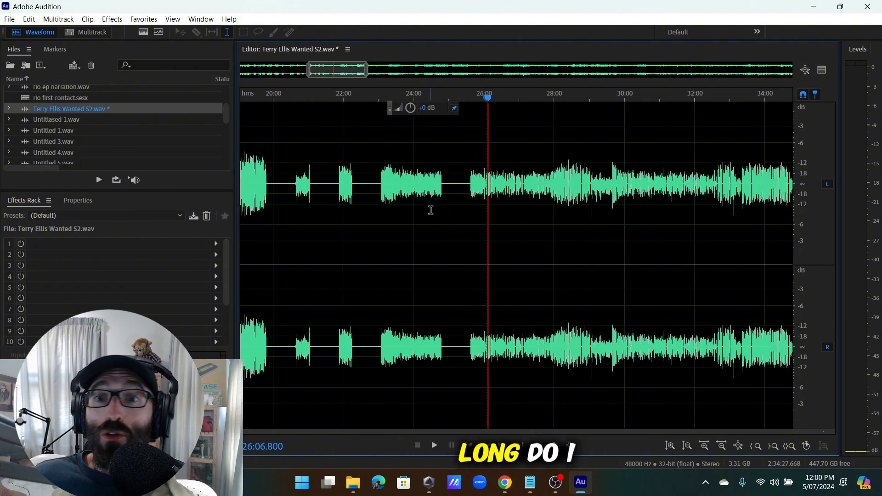
pyautogui.moveTo(459, 202); pyautogui.dragTo(127, 298)
pyautogui.scroll(-4, 466, 242)
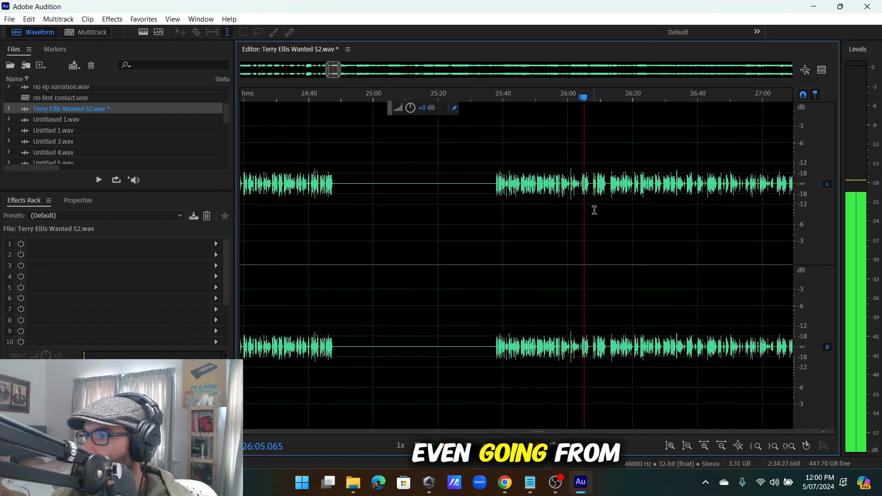
pyautogui.scroll(-5, 593, 204)
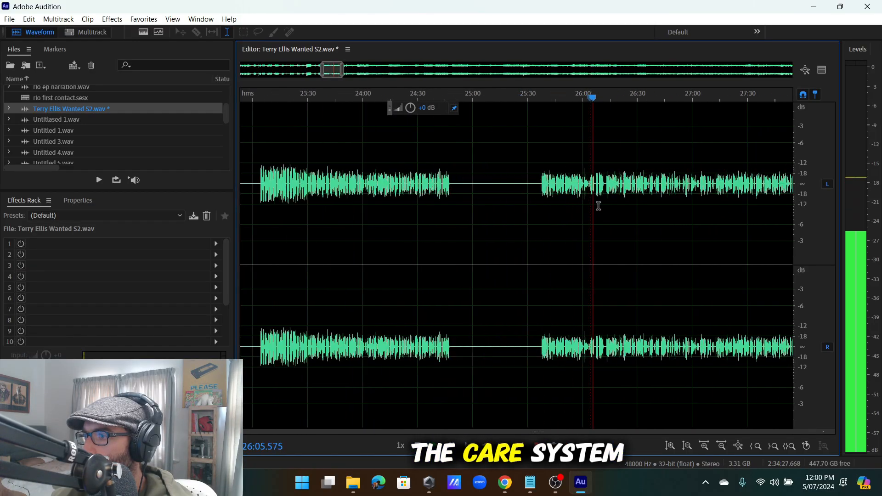
pyautogui.press('space')
pyautogui.scroll(-3, 390, 207)
pyautogui.scroll(5, 315, 220)
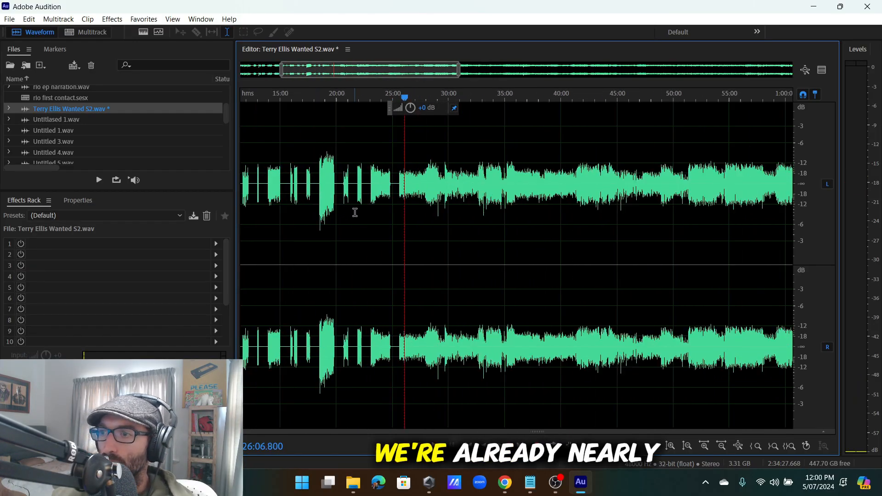
pyautogui.moveTo(459, 197); pyautogui.dragTo(2, 309)
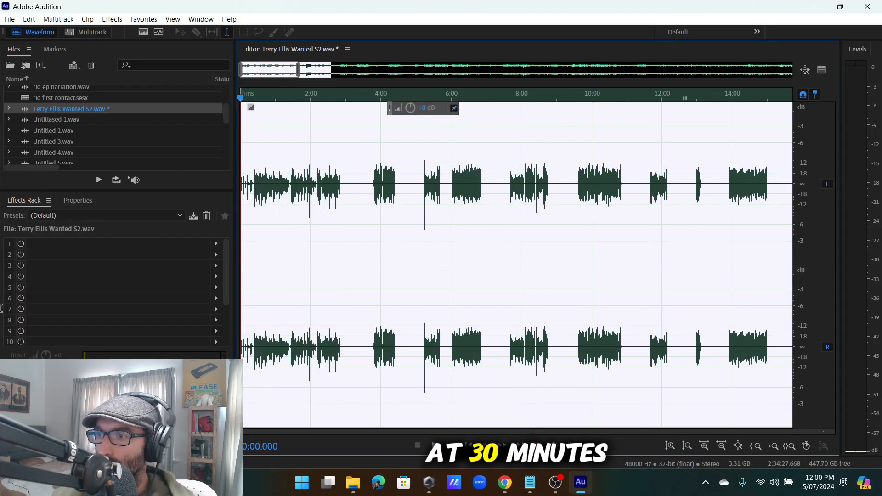
pyautogui.scroll(-3, 446, 253)
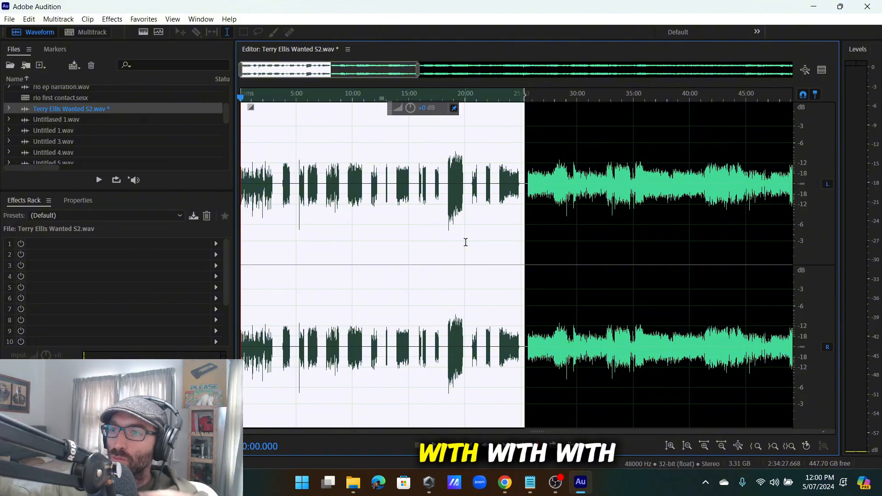
pyautogui.scroll(-5, 445, 237)
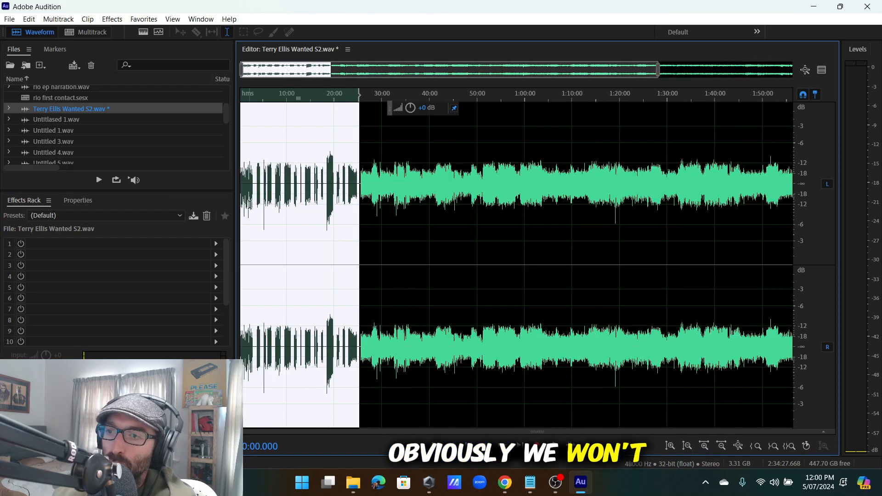
pyautogui.scroll(5, 315, 219)
pyautogui.scroll(-5, 392, 204)
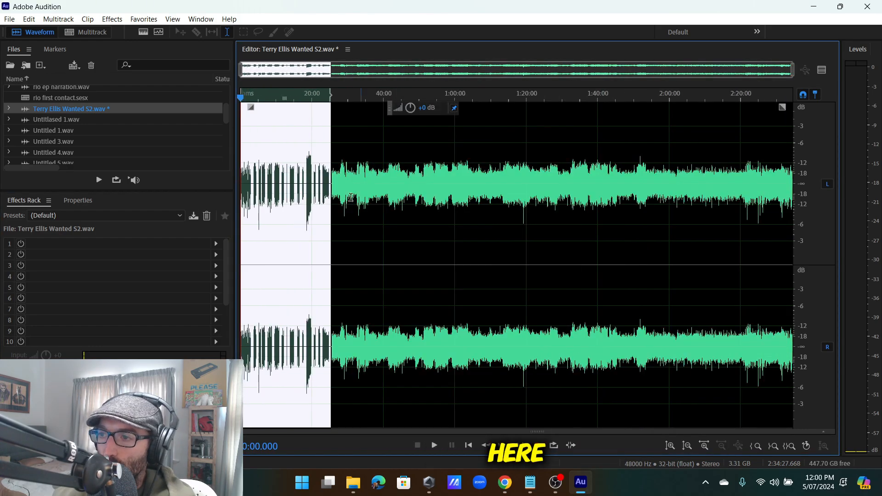
pyautogui.scroll(7, 326, 201)
pyautogui.scroll(-3, 457, 216)
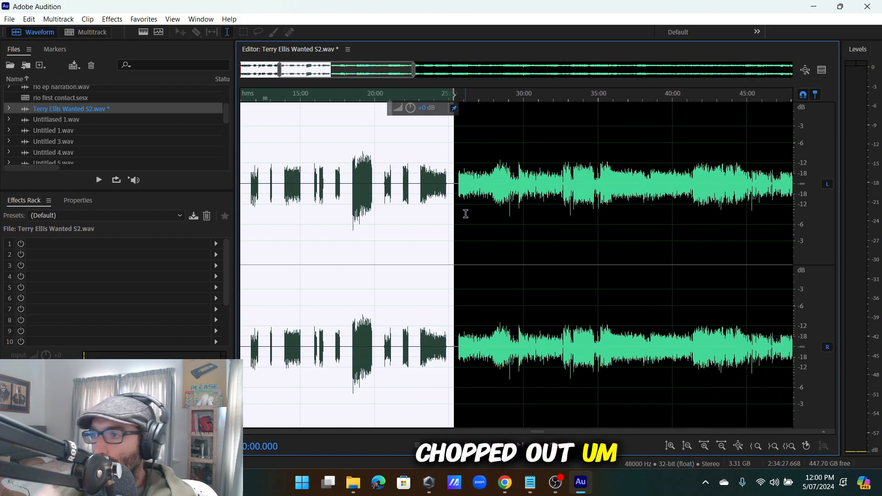
pyautogui.scroll(4, 467, 214)
pyautogui.click(482, 189)
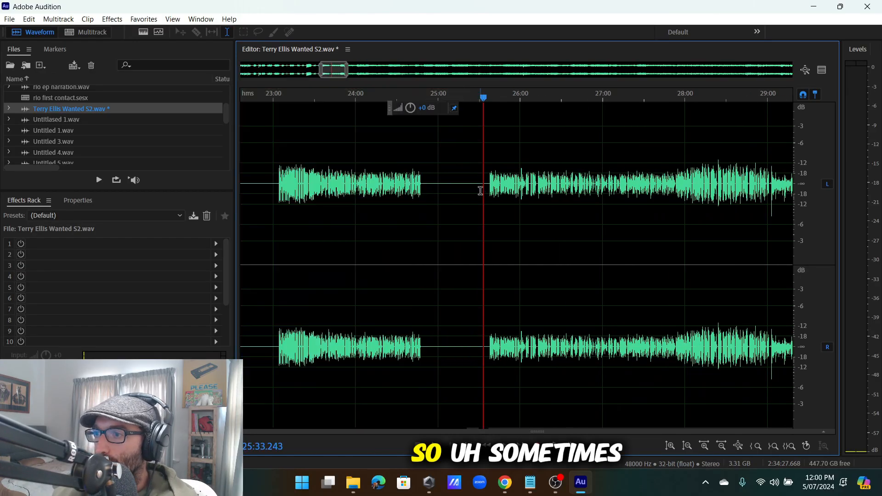
pyautogui.scroll(2, 487, 186)
pyautogui.scroll(-3, 493, 186)
pyautogui.scroll(-4, 328, 205)
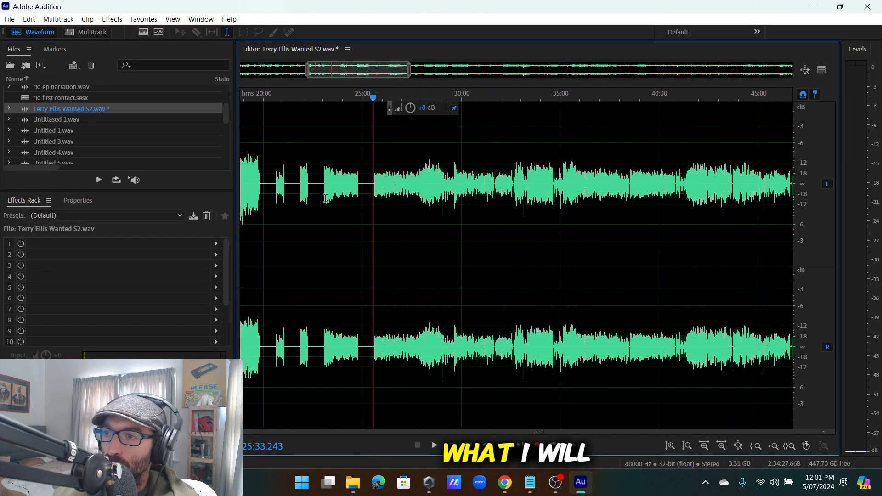
pyautogui.scroll(3, 331, 207)
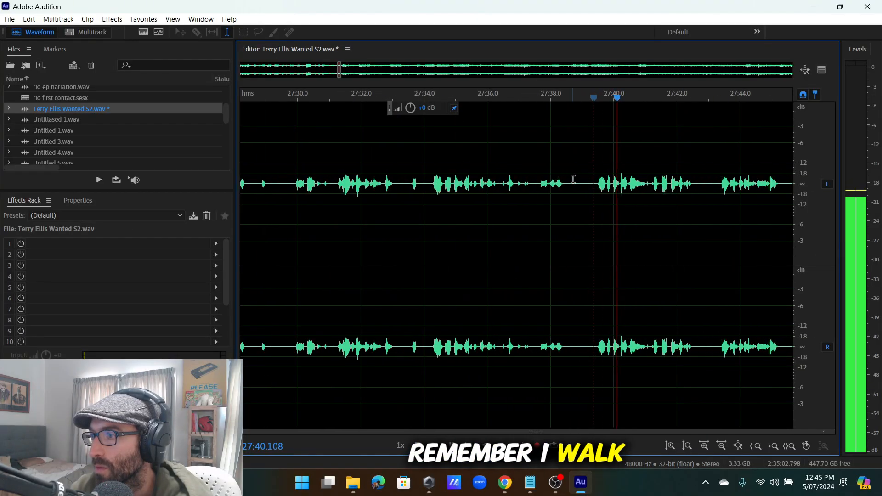
# Stop playback at 27:37 and select the quiet passage from 27:10.883 to about 28:28.
pyautogui.click(539, 184)
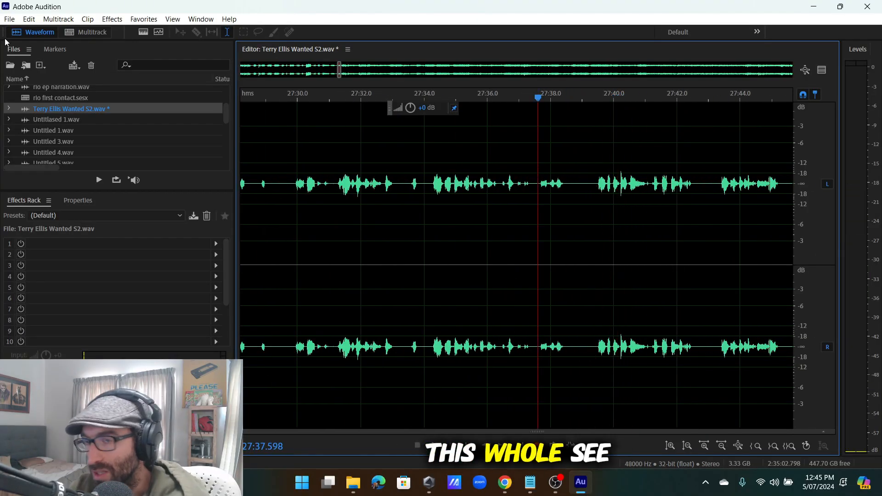
pyautogui.scroll(-5, 327, 154)
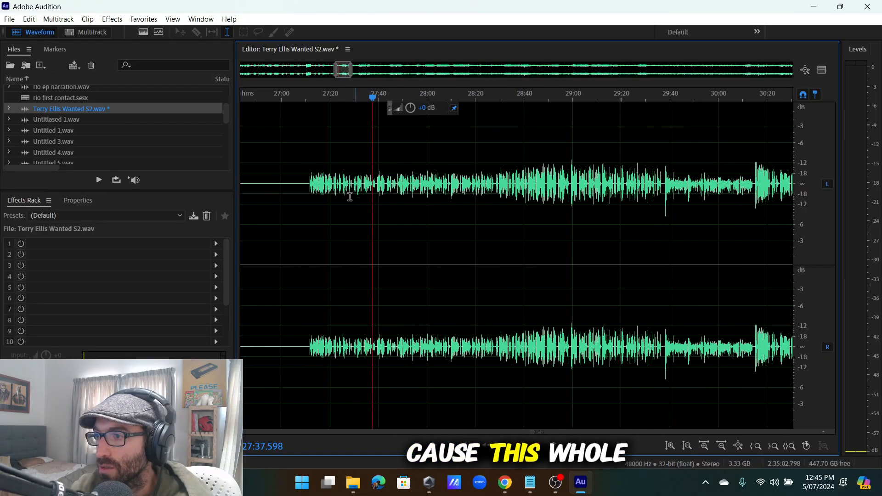
pyautogui.scroll(-6, 578, 198)
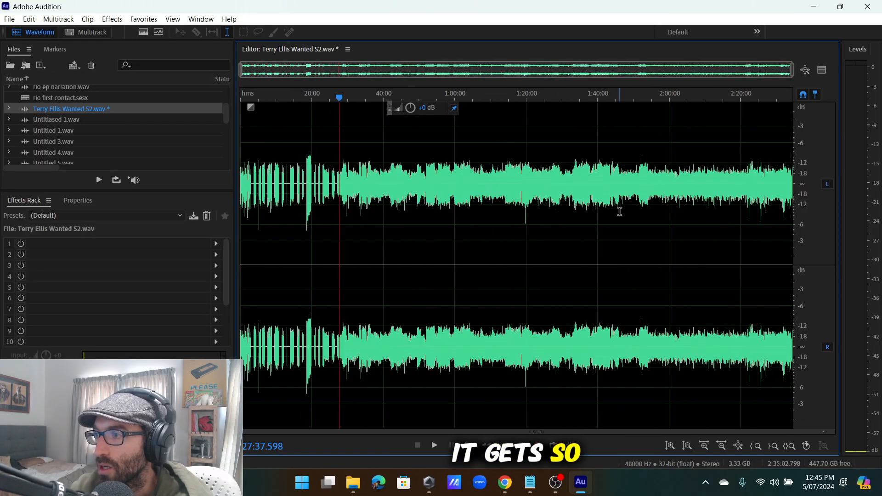
pyautogui.scroll(10, 369, 177)
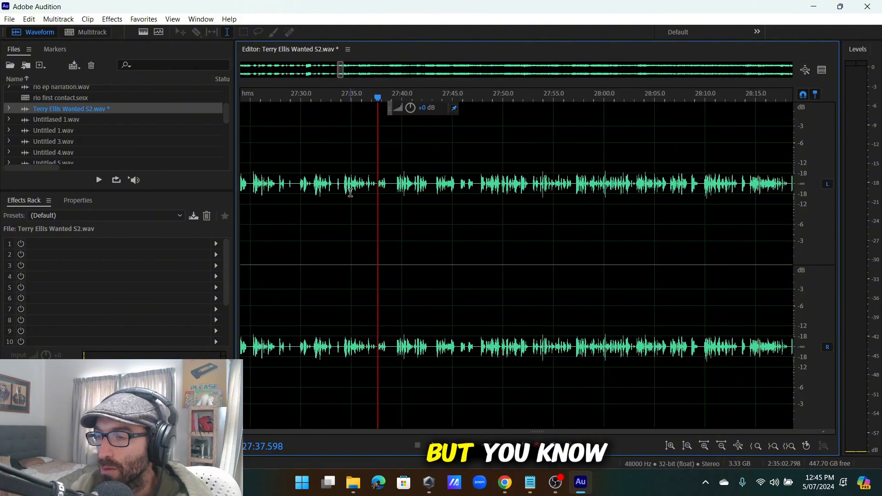
pyautogui.scroll(-2, 391, 201)
pyautogui.scroll(2, 357, 194)
pyautogui.click(409, 196)
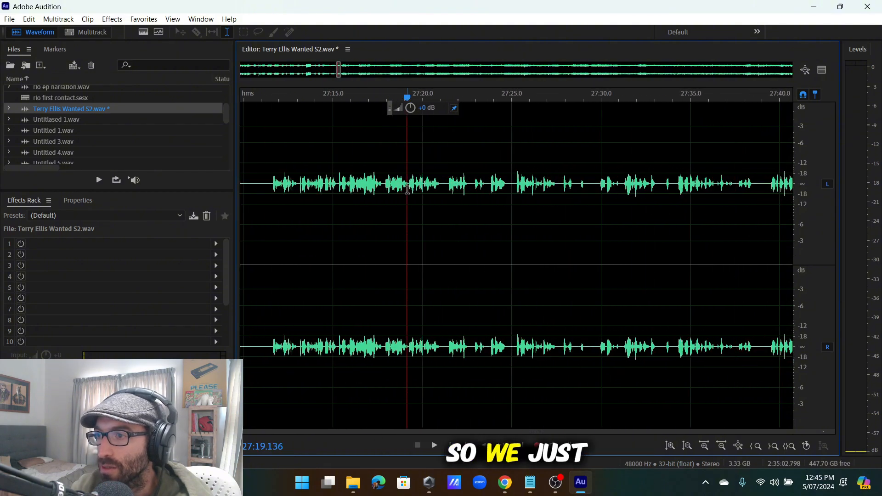
pyautogui.scroll(-2, 408, 198)
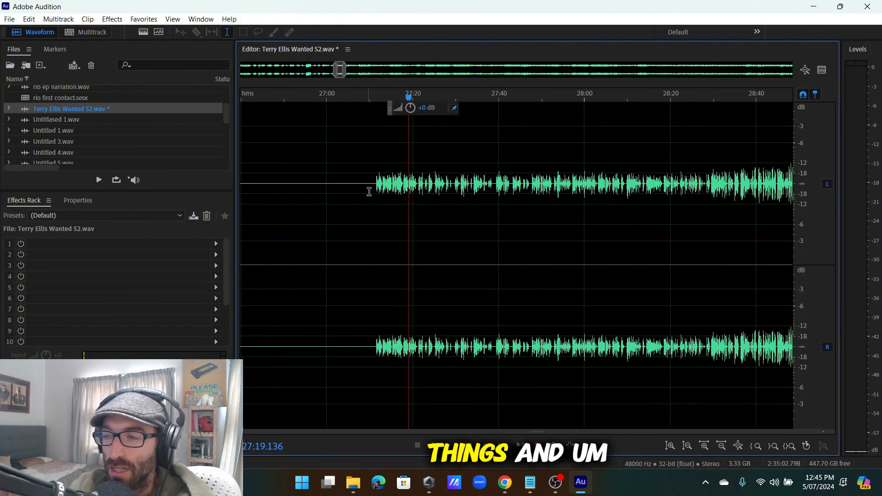
pyautogui.scroll(2, 369, 191)
pyautogui.scroll(-6, 421, 224)
pyautogui.moveTo(374, 187); pyautogui.dragTo(367, 236)
pyautogui.scroll(8, 499, 226)
pyautogui.scroll(-8, 366, 236)
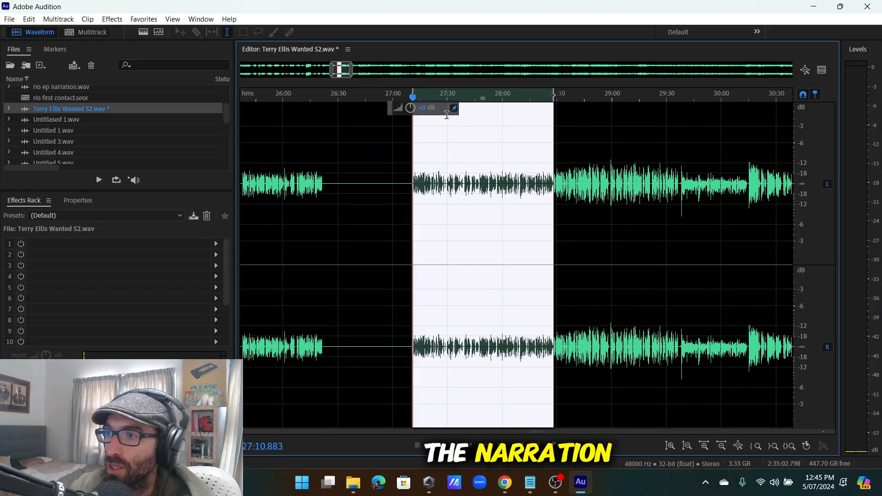
# Boost the selected 27:11–28:28 passage with the on-clip volume knob, then play it back.
pyautogui.moveTo(410, 108); pyautogui.dragTo(452, 116)
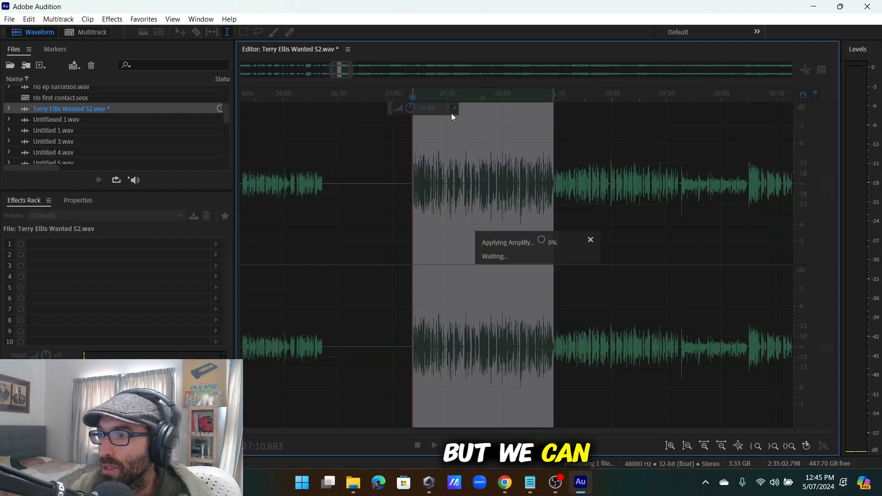
pyautogui.click(426, 190)
pyautogui.scroll(5, 410, 188)
pyautogui.press('space')
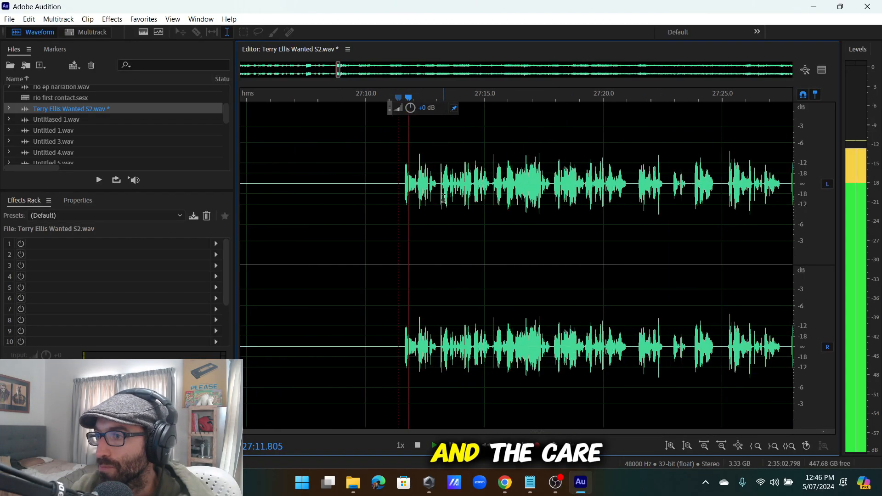
pyautogui.scroll(3, 466, 193)
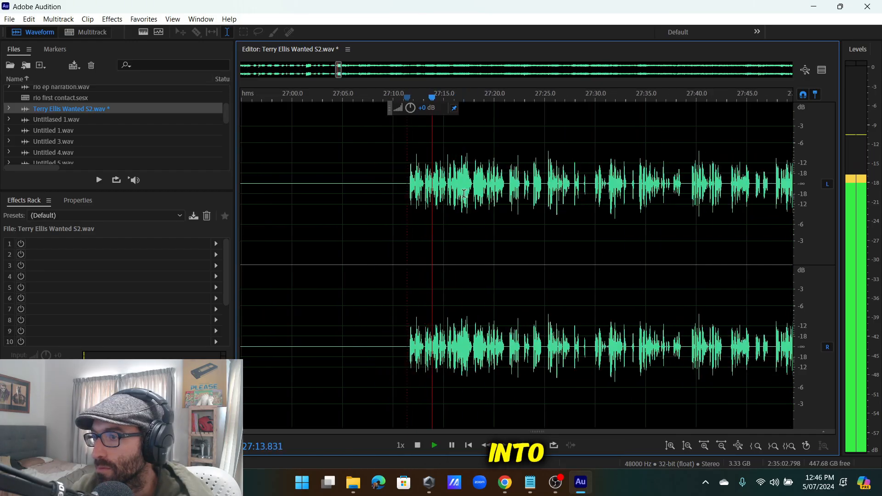
pyautogui.scroll(-3, 413, 193)
pyautogui.press('space')
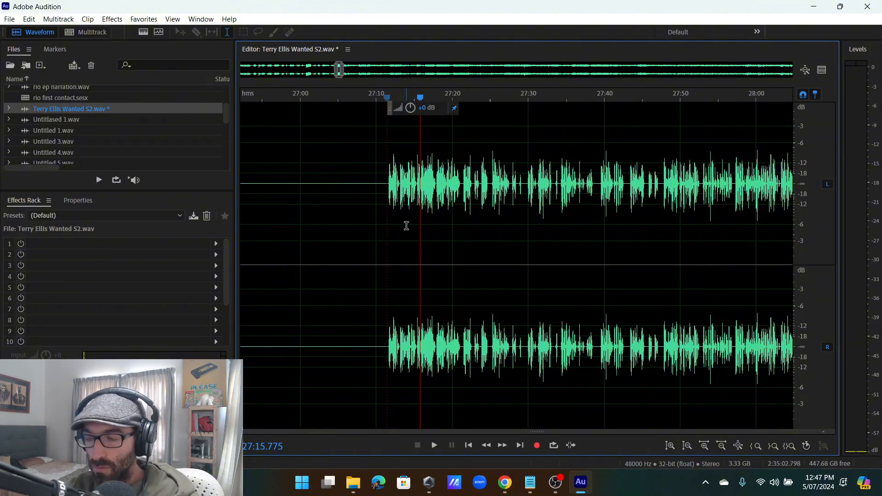
pyautogui.click(409, 209)
pyautogui.press('space')
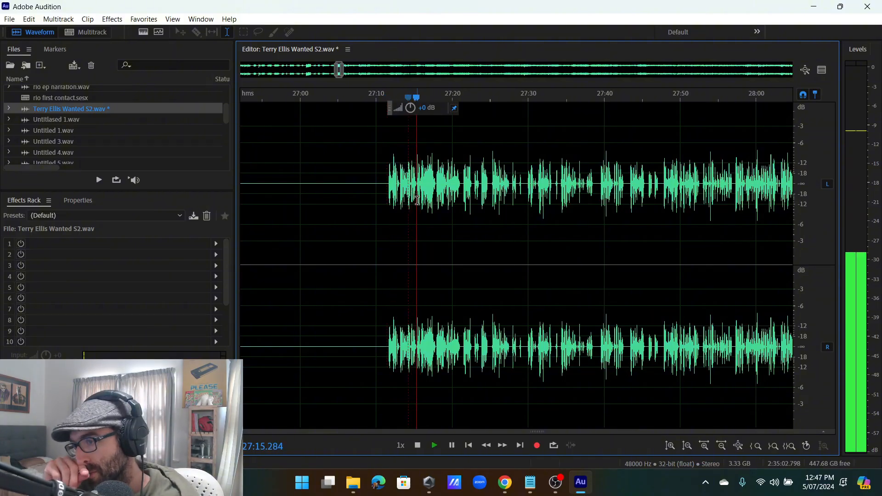
pyautogui.press('space')
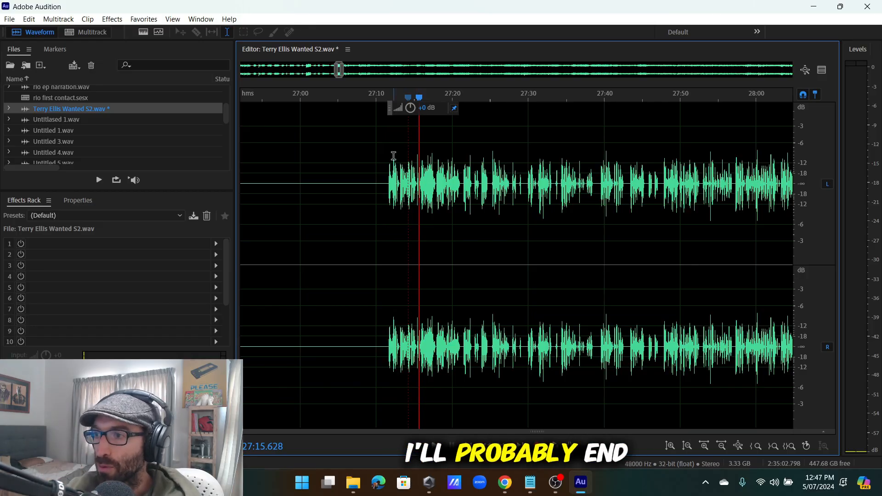
pyautogui.scroll(-2, 394, 156)
pyautogui.scroll(4, 428, 193)
pyautogui.scroll(-4, 405, 191)
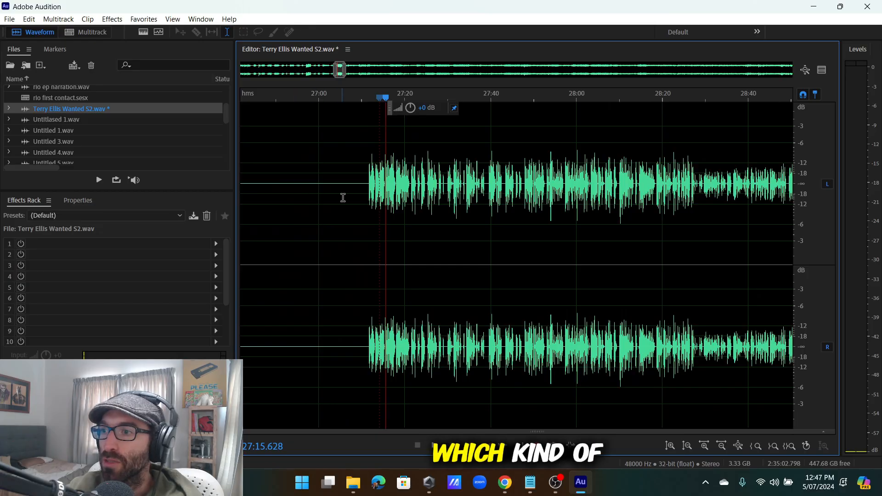
pyautogui.hscroll(-2, 400, 199)
pyautogui.scroll(5, 433, 206)
pyautogui.scroll(-3, 364, 200)
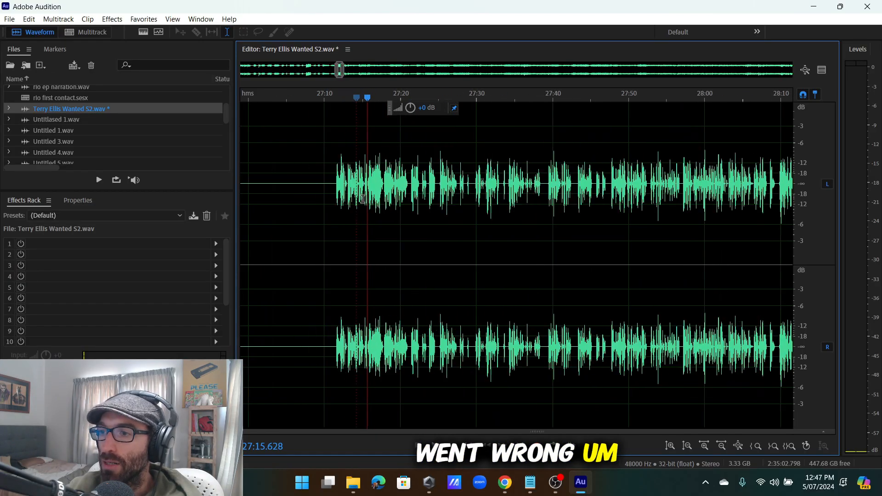
pyautogui.scroll(3, 363, 200)
pyautogui.press('space')
pyautogui.scroll(-2, 369, 196)
pyautogui.scroll(3, 369, 196)
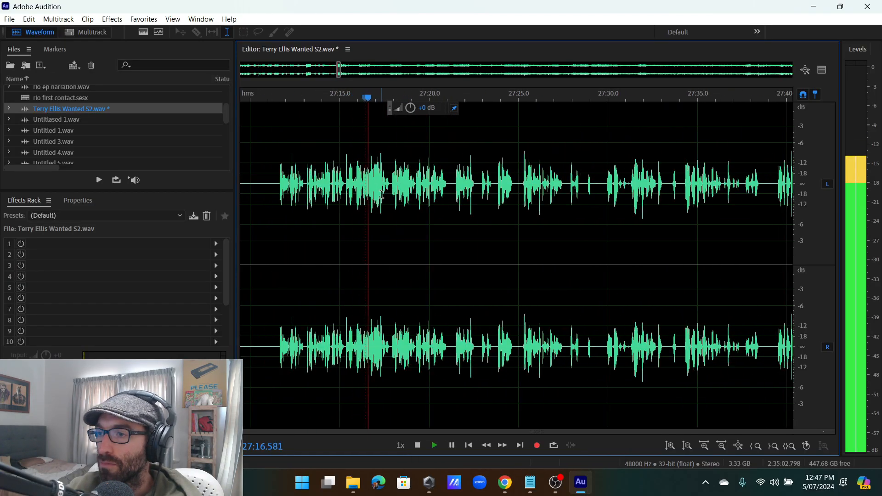
pyautogui.scroll(-1, 326, 195)
pyautogui.press('space')
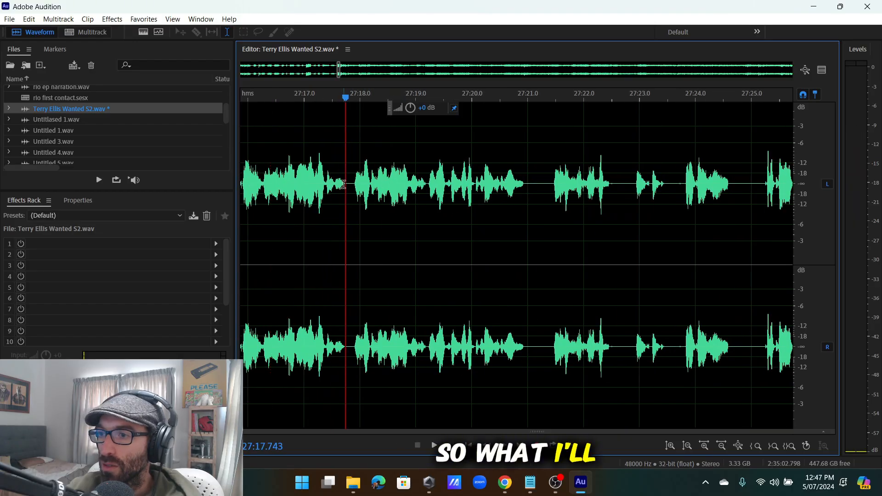
pyautogui.scroll(-2, 276, 182)
pyautogui.click(277, 182)
pyautogui.scroll(1, 278, 184)
pyautogui.press('space')
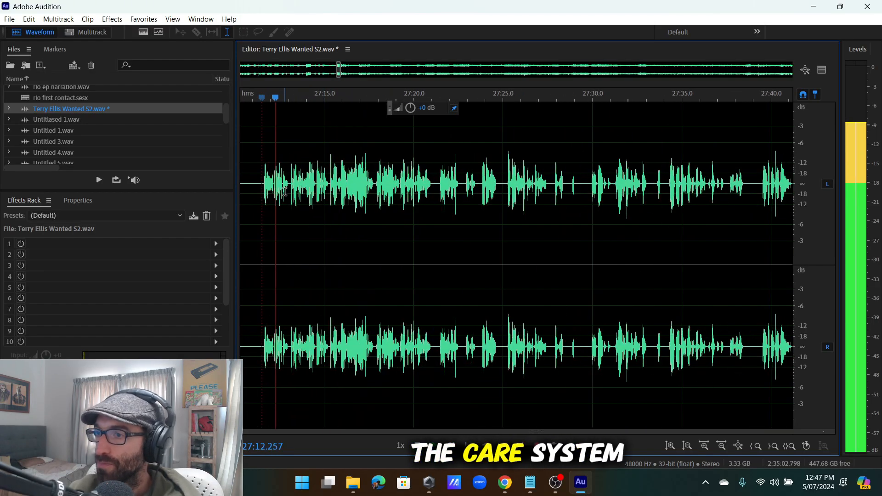
pyautogui.scroll(-2, 388, 196)
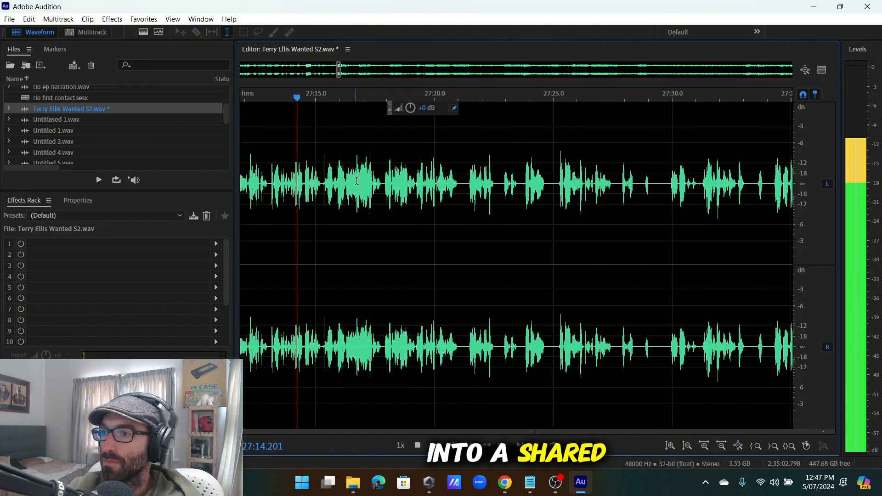
pyautogui.scroll(4, 388, 196)
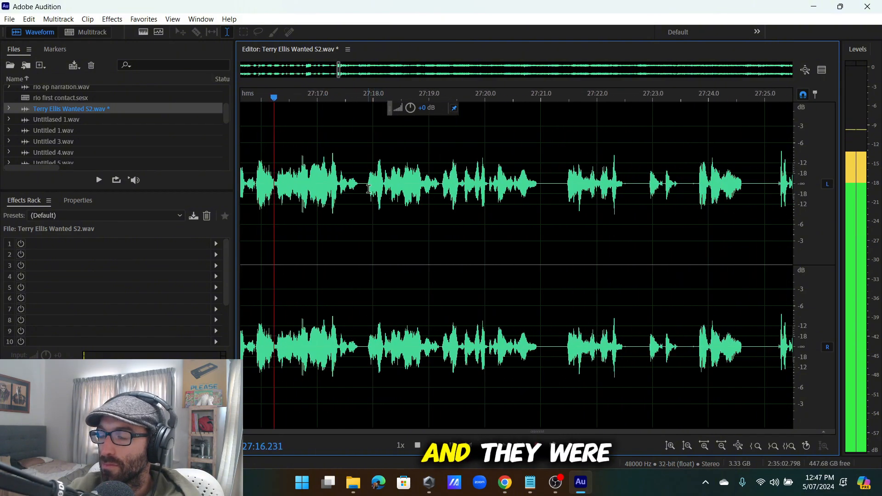
pyautogui.press('space')
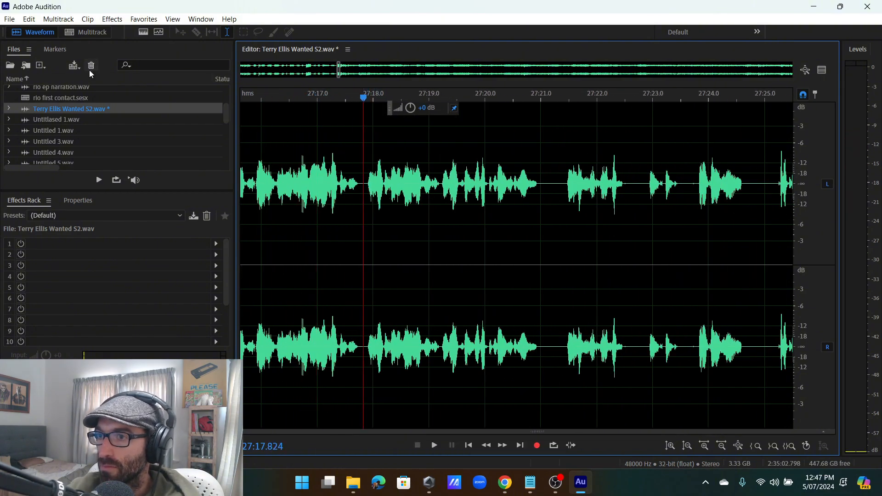
# Insert a block of silence at the playhead after the clip ending near 27:18.
pyautogui.click(29, 19)
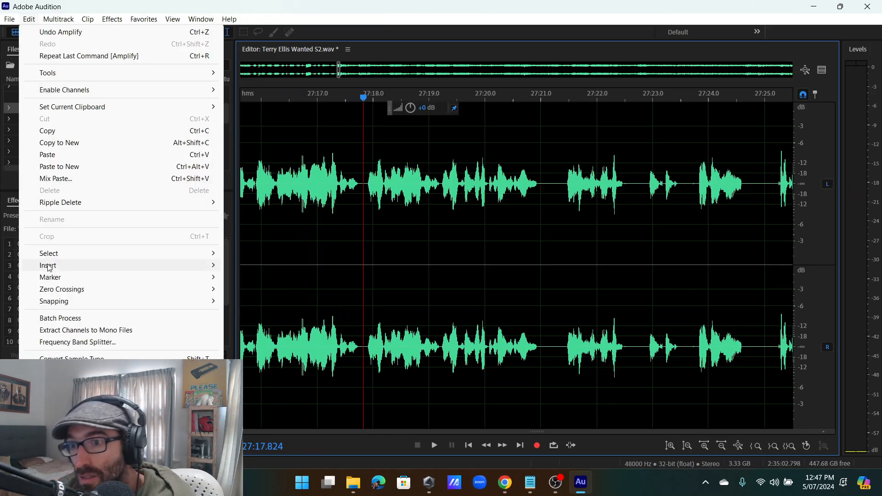
pyautogui.moveTo(202, 265)
pyautogui.click(256, 294)
pyautogui.click(491, 230)
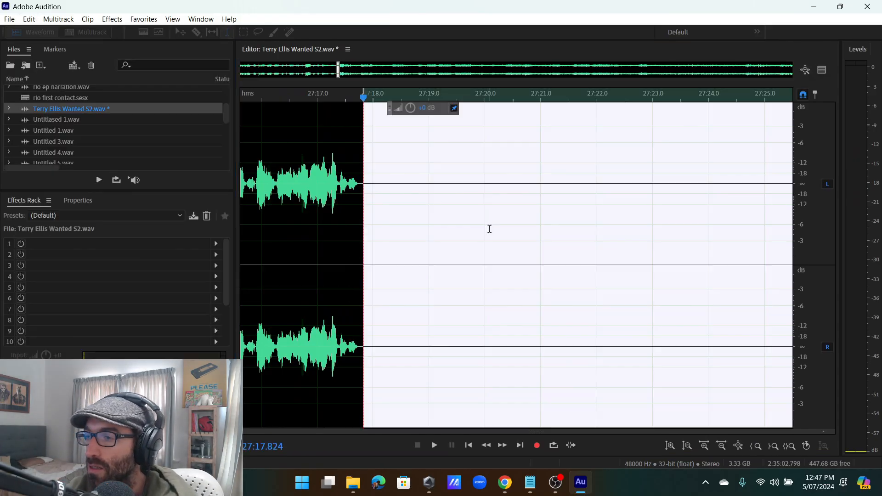
# Delete the excess silence from 27:18.7 onward, leaving about 16 seconds.
pyautogui.scroll(-5, 438, 223)
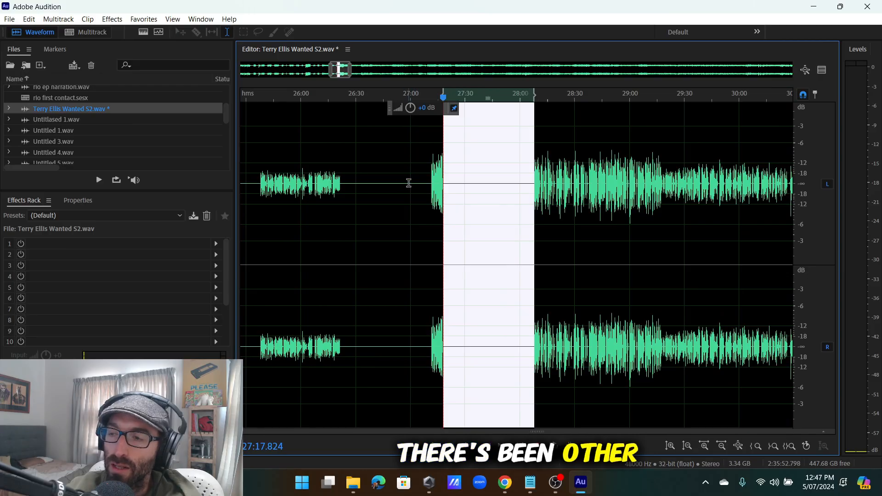
pyautogui.scroll(4, 445, 192)
pyautogui.moveTo(446, 192); pyautogui.dragTo(705, 235)
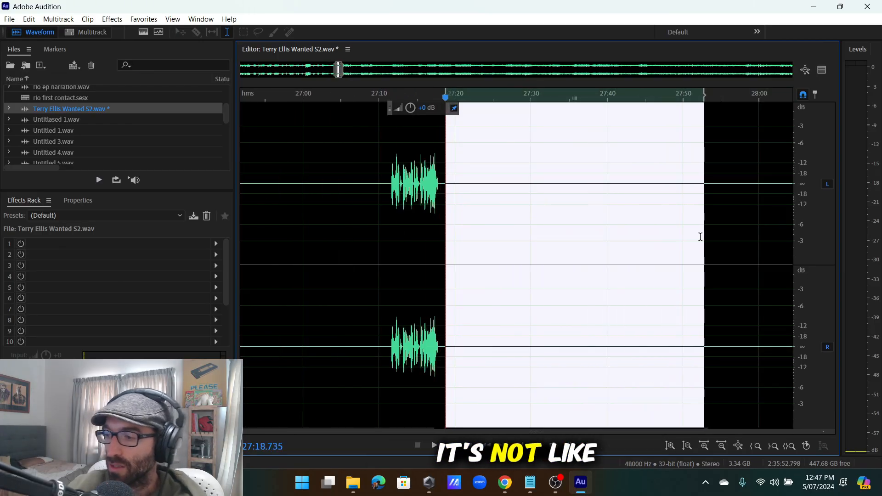
pyautogui.press('Delete')
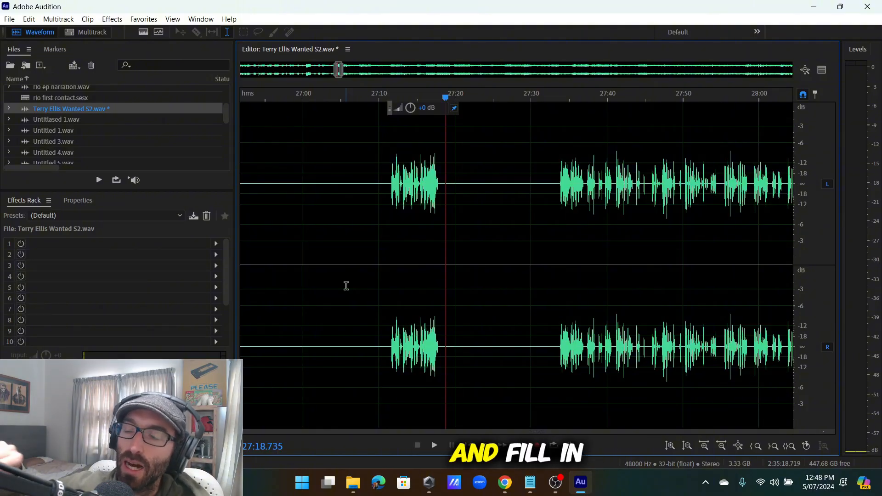
pyautogui.click(405, 184)
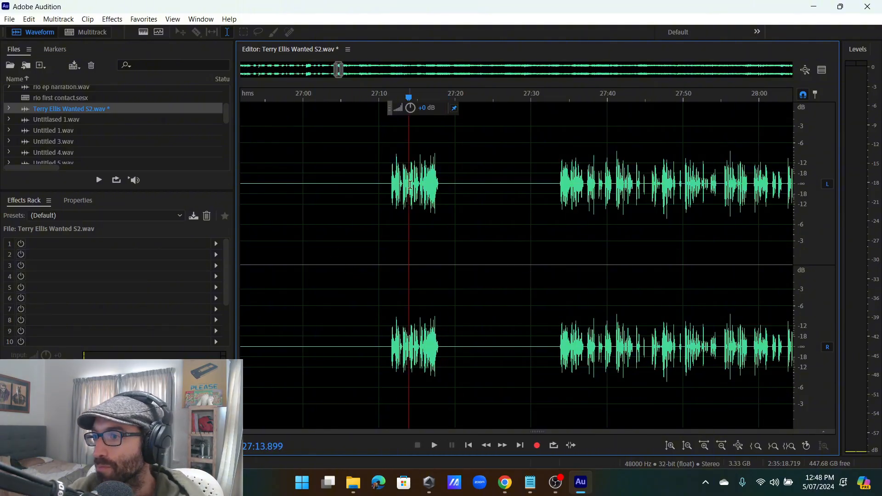
pyautogui.press('space')
pyautogui.scroll(3, 505, 209)
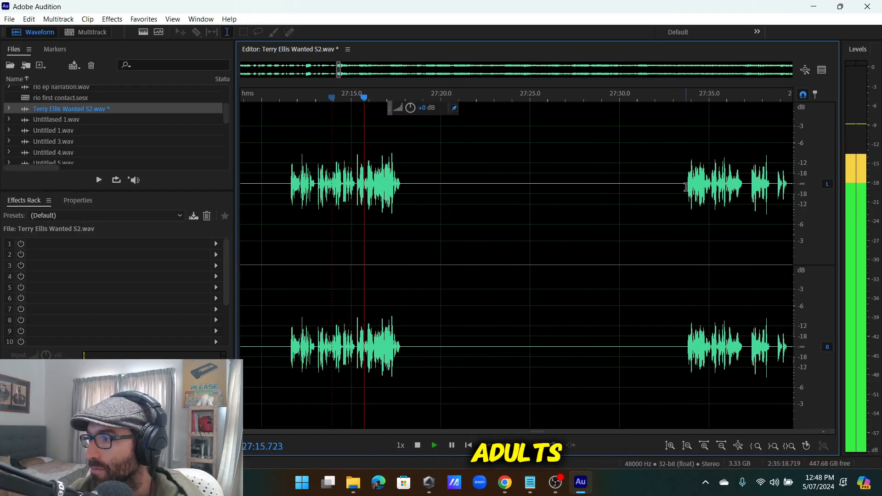
pyautogui.scroll(3, 688, 184)
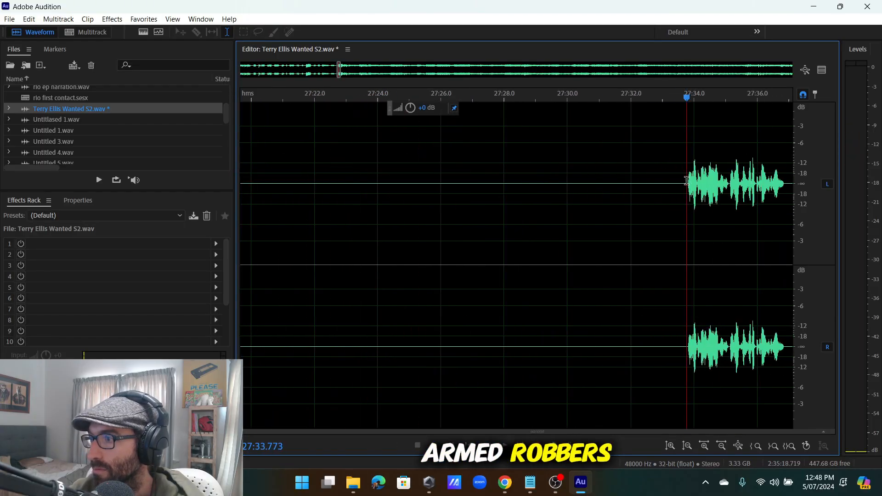
pyautogui.scroll(-5, 686, 184)
pyautogui.scroll(5, 480, 195)
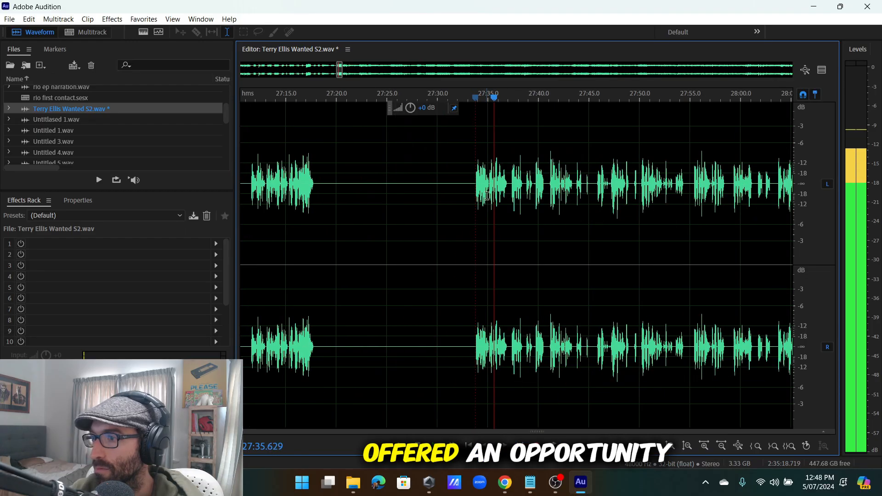
pyautogui.press('space')
pyautogui.press('space')
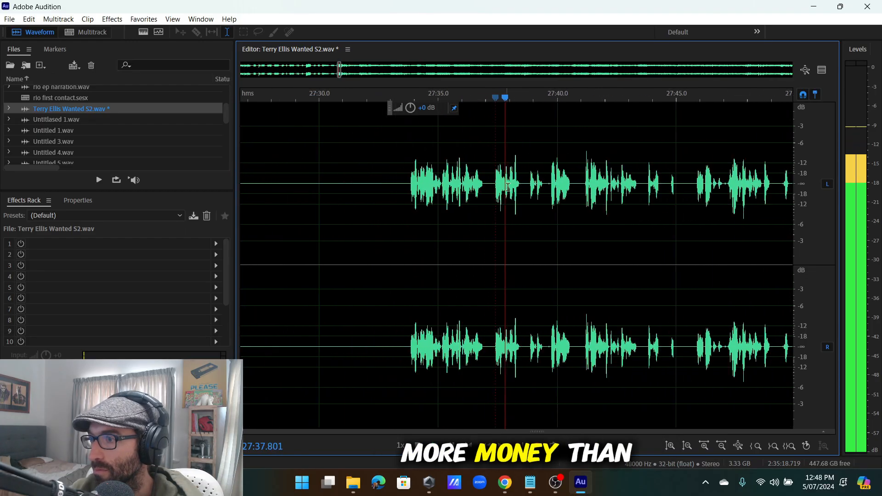
pyautogui.scroll(1, 561, 182)
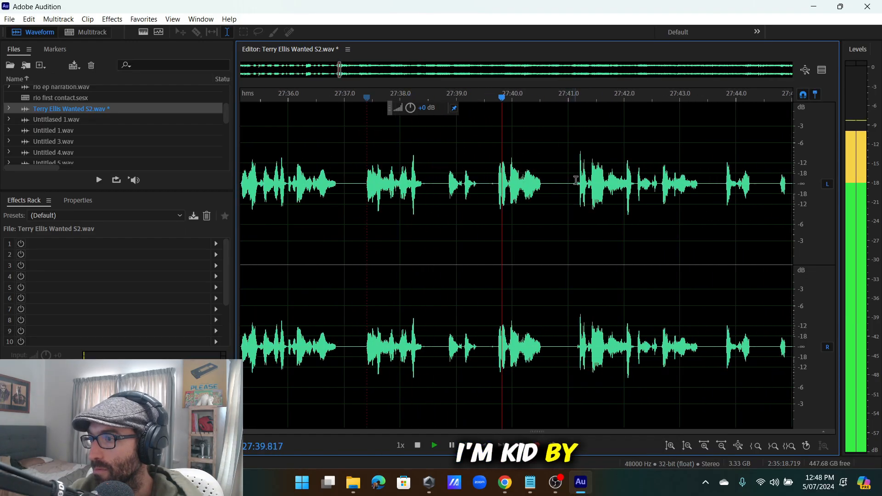
pyautogui.scroll(-2, 491, 189)
pyautogui.scroll(-4, 491, 189)
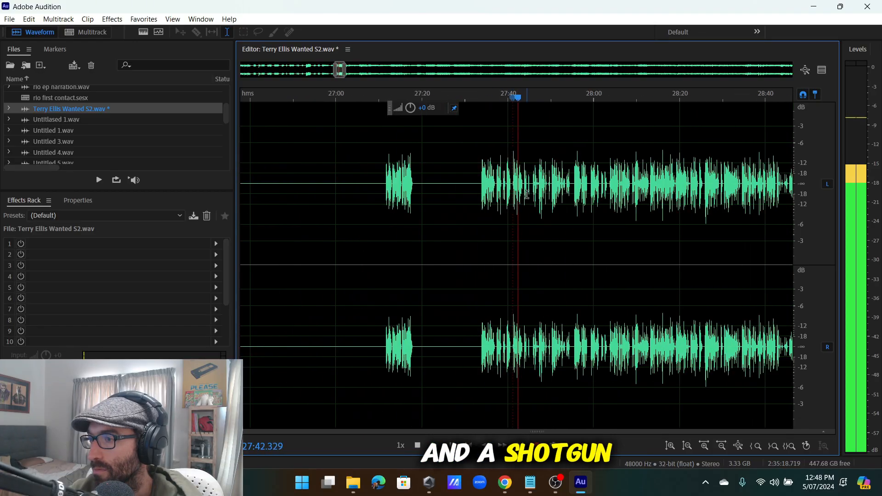
pyautogui.scroll(3, 528, 193)
pyautogui.scroll(2, 542, 184)
pyautogui.click(543, 182)
pyautogui.scroll(-3, 544, 181)
pyautogui.scroll(4, 556, 183)
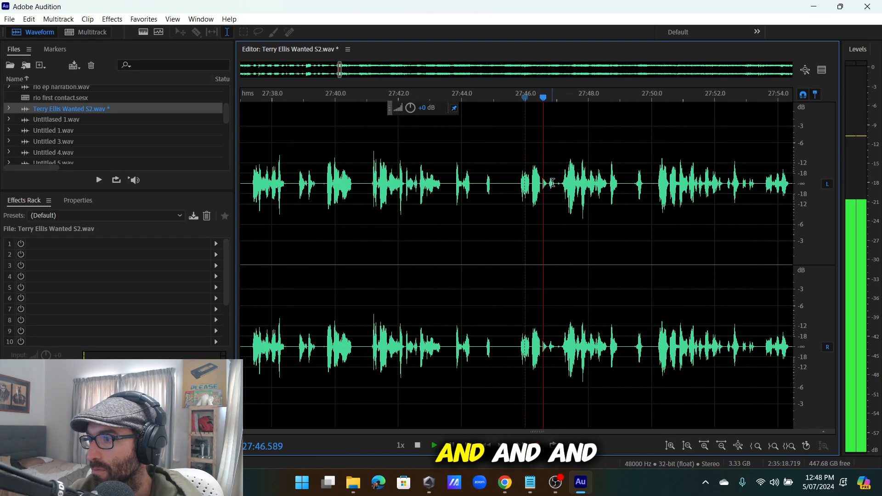
pyautogui.click(561, 183)
pyautogui.scroll(-5, 561, 183)
pyautogui.scroll(5, 574, 184)
pyautogui.click(574, 184)
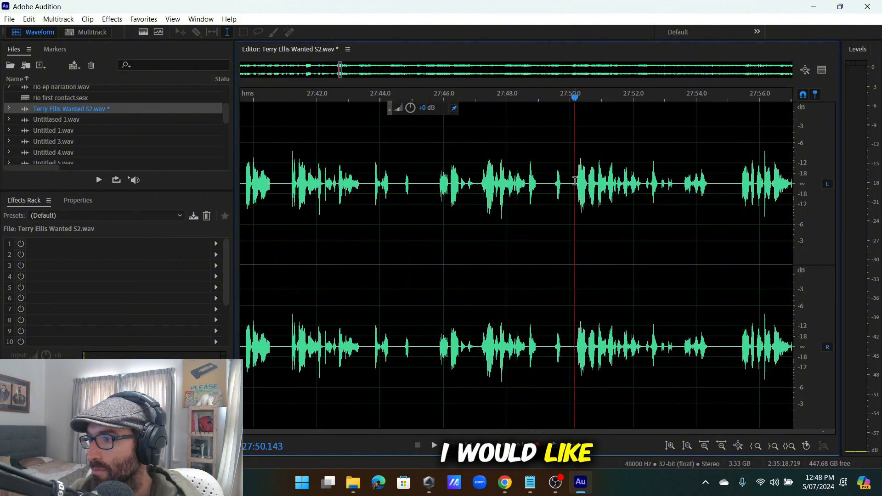
pyautogui.scroll(3, 574, 184)
pyautogui.scroll(-4, 544, 185)
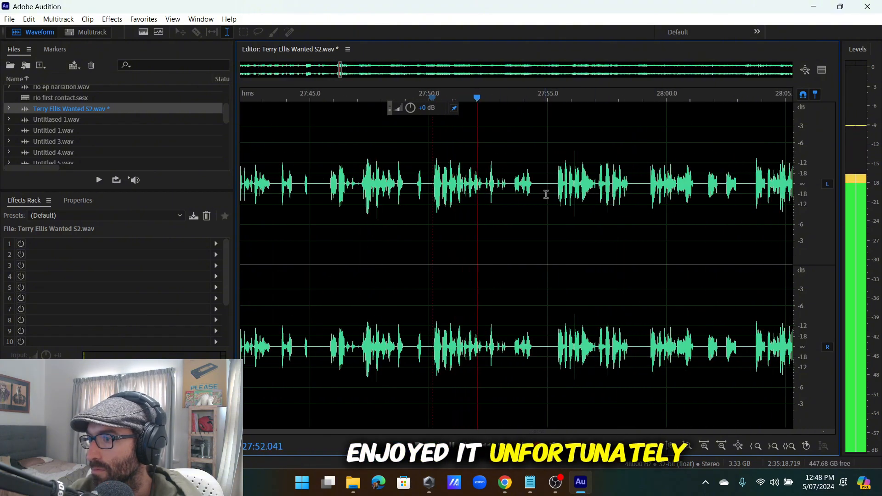
pyautogui.scroll(-4, 558, 183)
pyautogui.scroll(5, 558, 184)
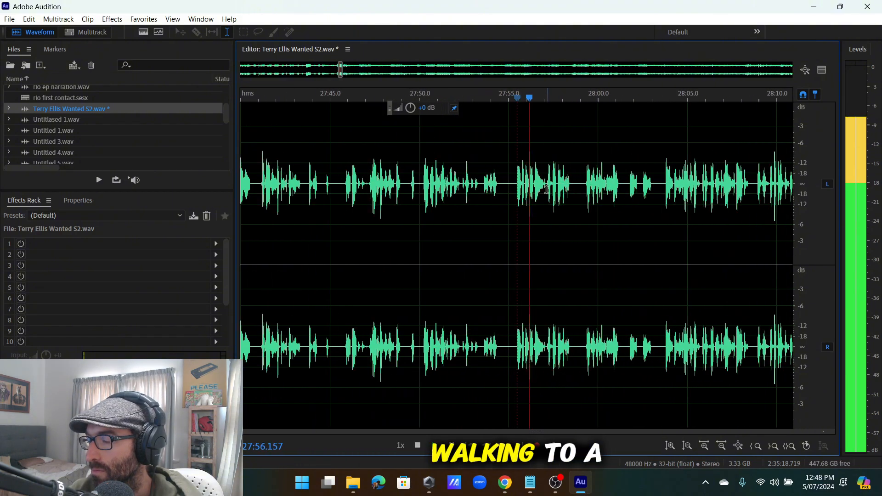
pyautogui.scroll(1, 570, 189)
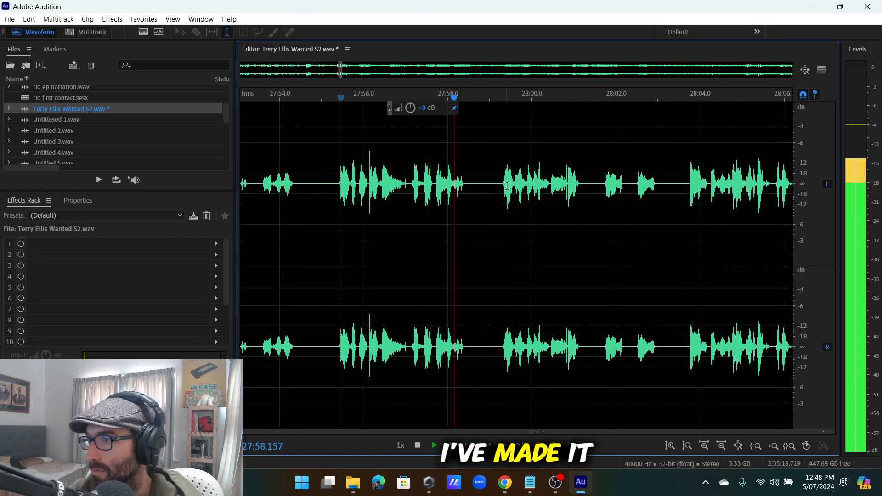
pyautogui.click(499, 189)
pyautogui.scroll(-5, 502, 189)
pyautogui.scroll(3, 483, 189)
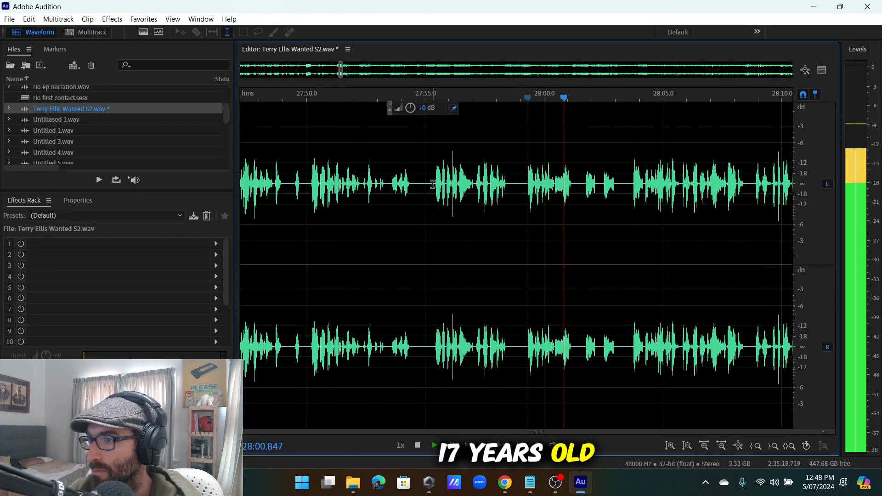
pyautogui.click(382, 188)
pyautogui.scroll(2, 405, 189)
# Cut the silent pause around 27:54–27:55 and stop playback.
pyautogui.moveTo(474, 184); pyautogui.dragTo(416, 193)
pyautogui.press('Delete')
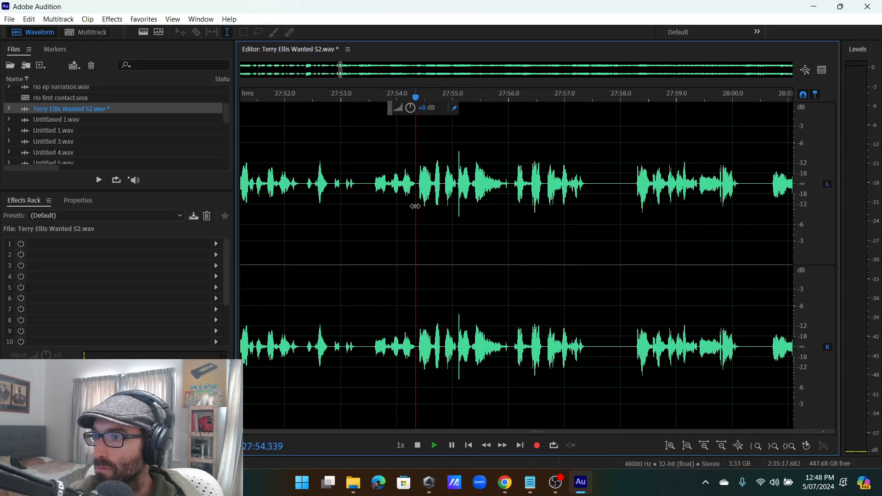
pyautogui.press('space')
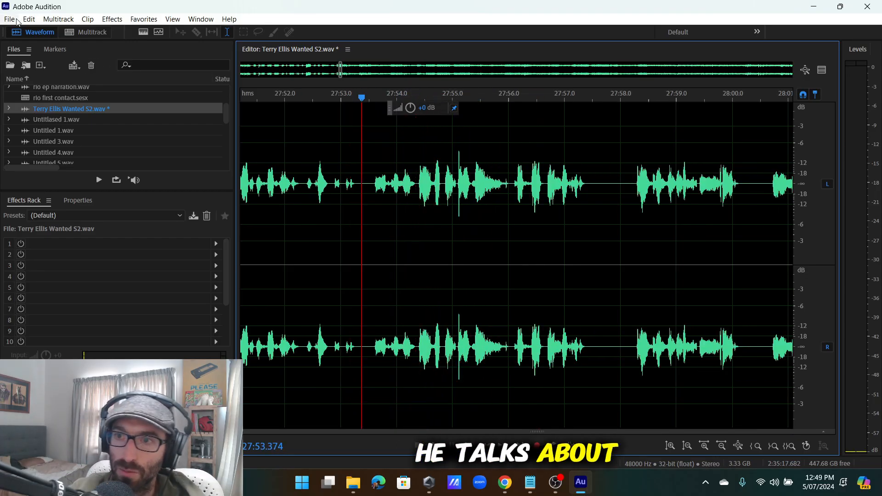
# Insert a block of silence near 28:00.
pyautogui.click(16, 20)
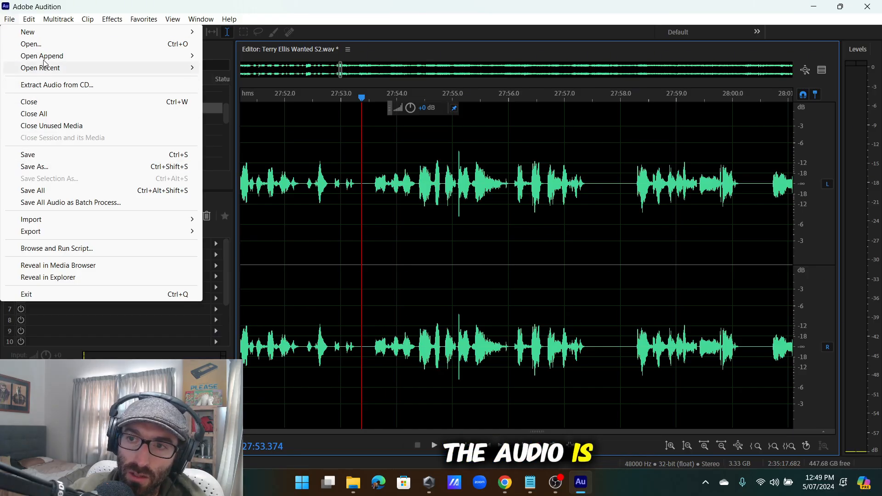
pyautogui.moveTo(29, 19)
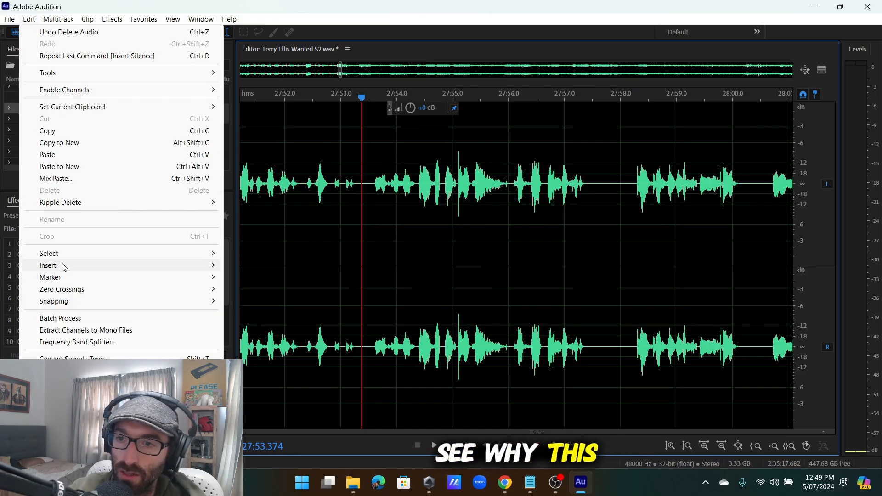
pyautogui.moveTo(64, 267)
pyautogui.click(268, 296)
pyautogui.click(495, 250)
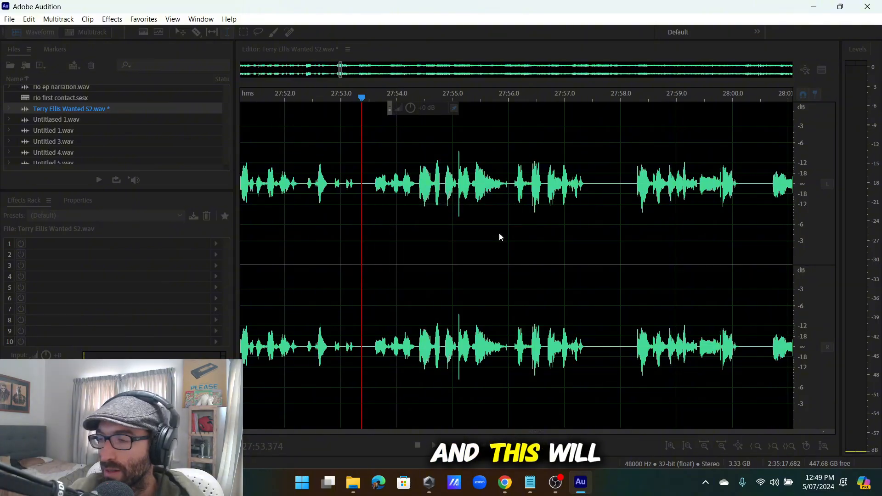
# Delete the stray inserted silence and set playback to start near 28:04.
pyautogui.scroll(-10, 439, 224)
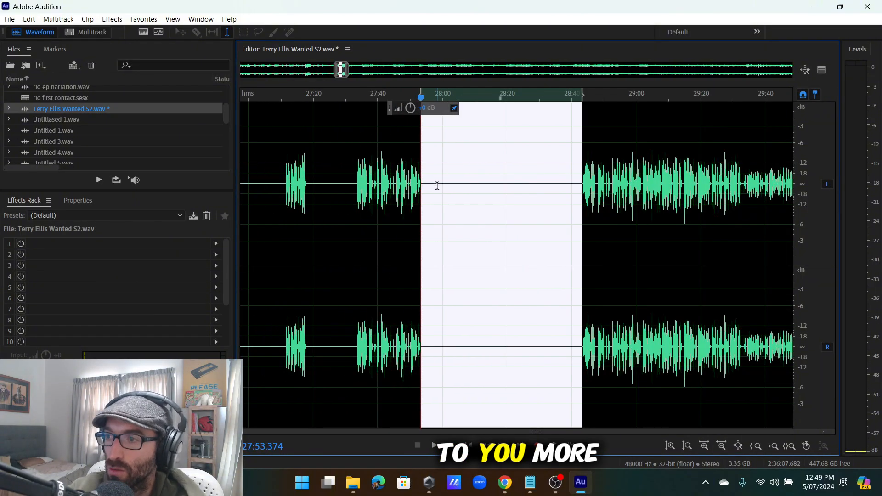
pyautogui.moveTo(438, 185); pyautogui.dragTo(565, 236)
pyautogui.press('Delete')
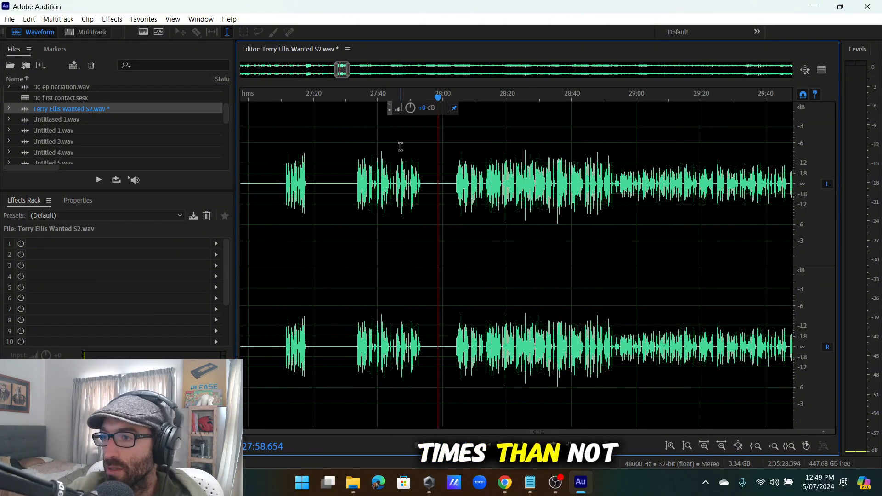
pyautogui.scroll(5, 424, 167)
pyautogui.click(476, 186)
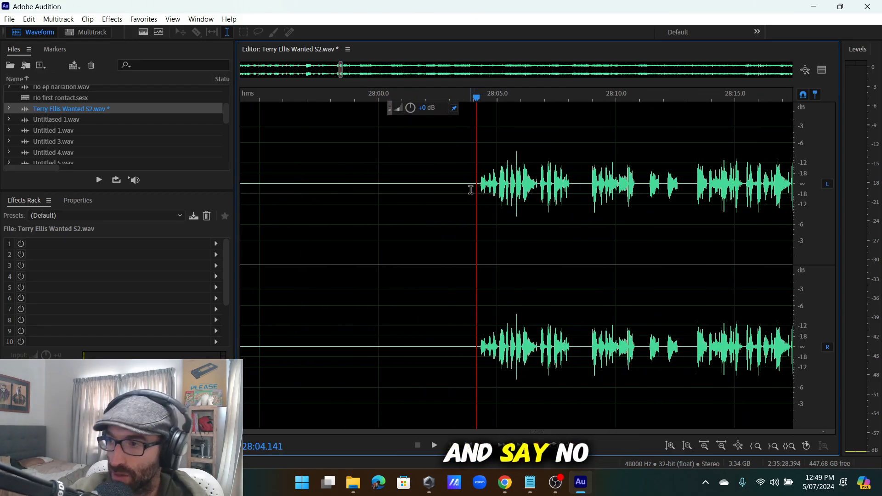
# Play from 28:04 and cut the pause from 28:08.2 to 28:09.0.
pyautogui.scroll(-3, 517, 210)
pyautogui.press('space')
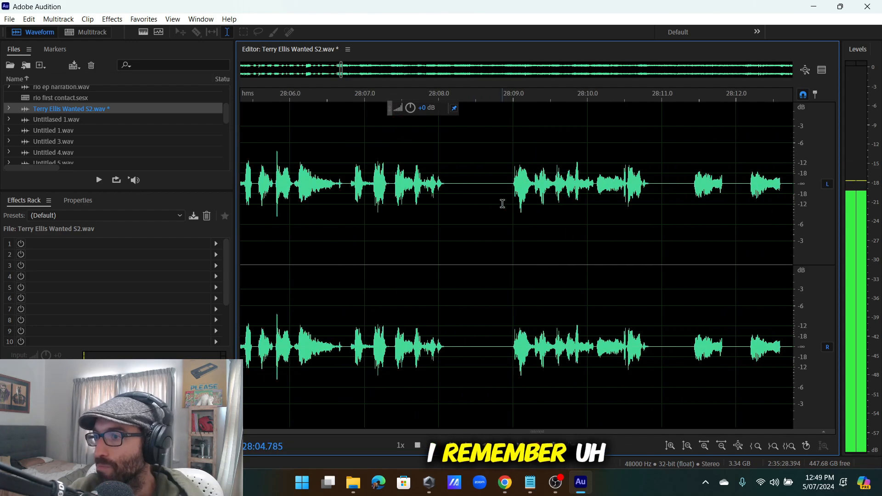
pyautogui.scroll(7, 494, 194)
pyautogui.scroll(-7, 493, 194)
pyautogui.scroll(2, 488, 194)
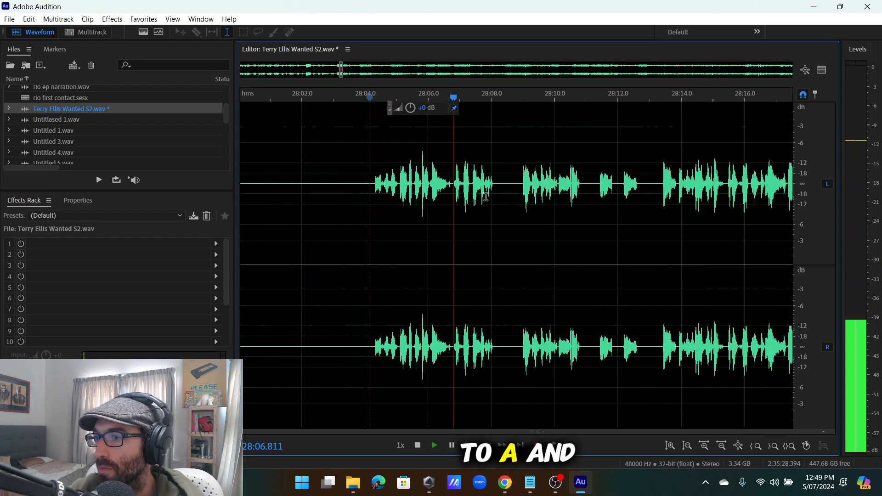
pyautogui.scroll(-1, 488, 194)
pyautogui.press('space')
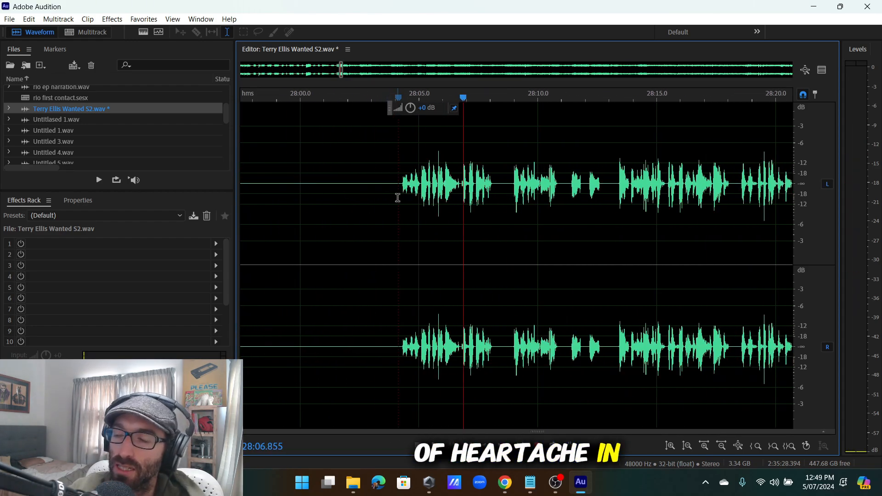
pyautogui.scroll(3, 494, 193)
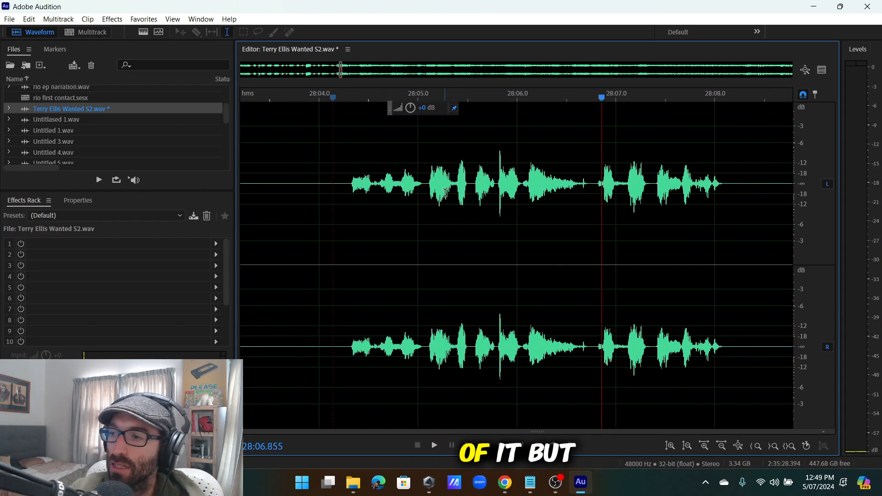
pyautogui.press('space')
pyautogui.scroll(-1, 502, 198)
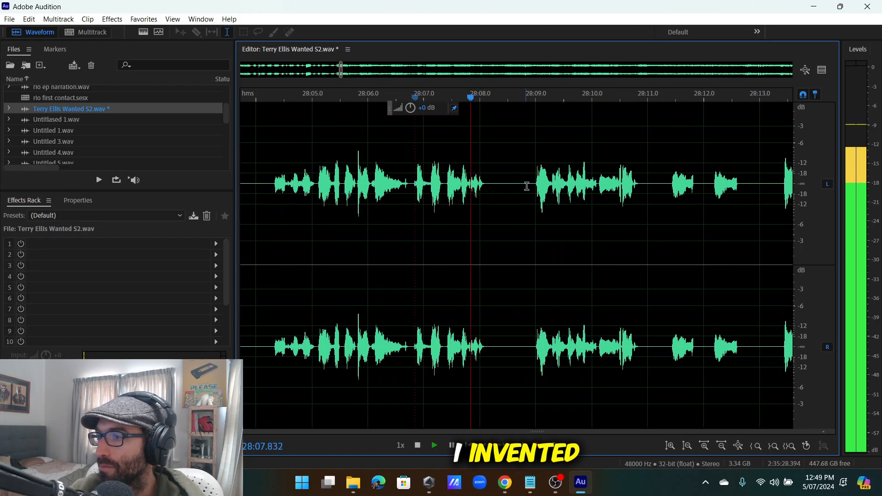
pyautogui.scroll(4, 502, 198)
pyautogui.moveTo(537, 209); pyautogui.dragTo(433, 211)
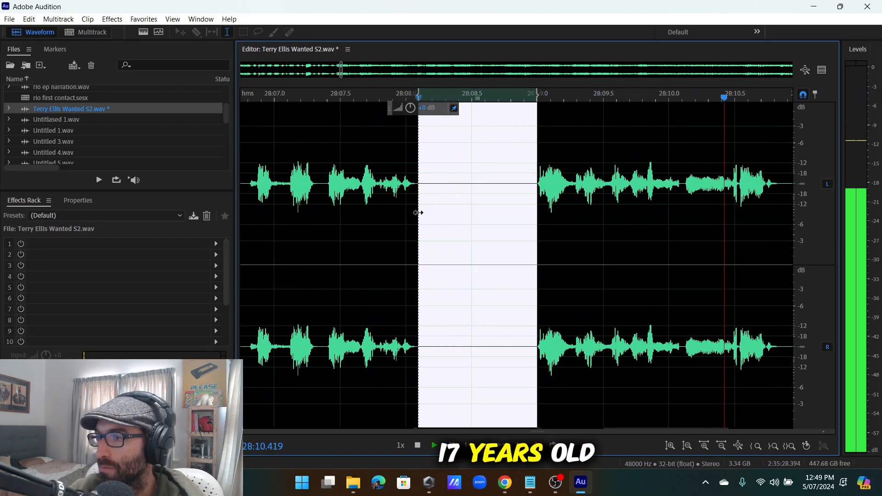
pyautogui.press('Delete')
# Cut the short pause near 28:14 after auditioning 28:11–28:13.
pyautogui.press('space')
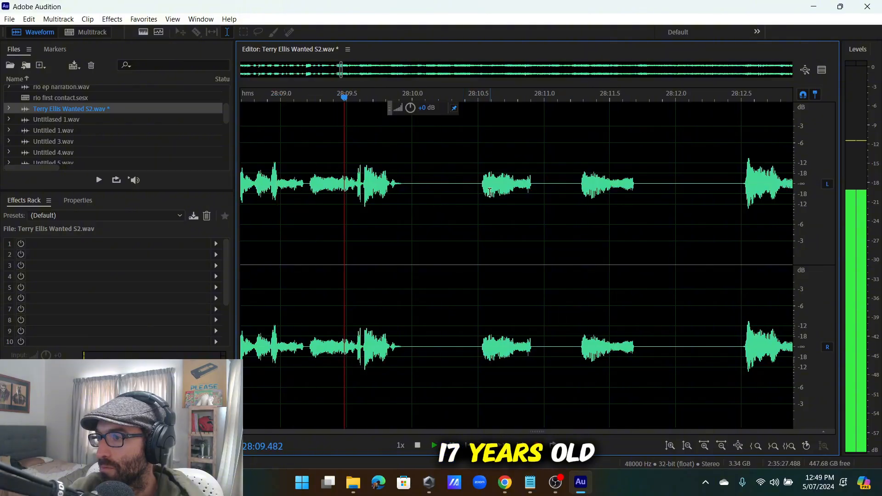
pyautogui.scroll(-1, 552, 184)
pyautogui.click(597, 181)
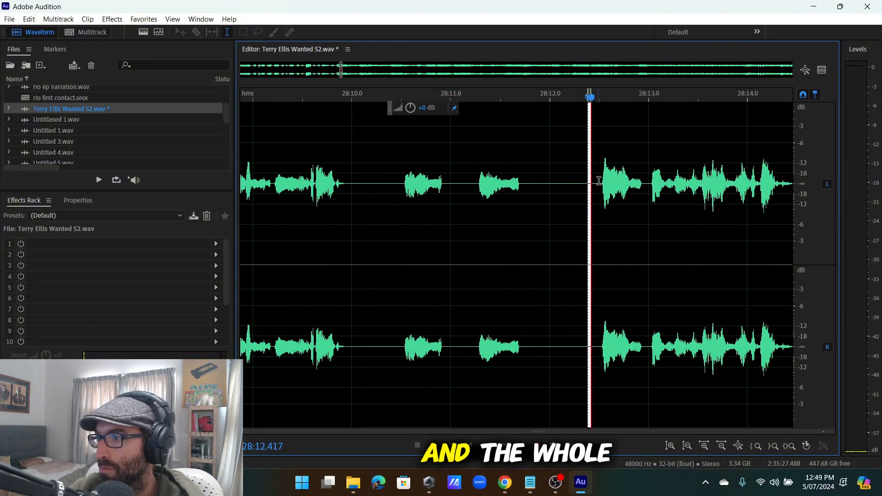
pyautogui.click(479, 196)
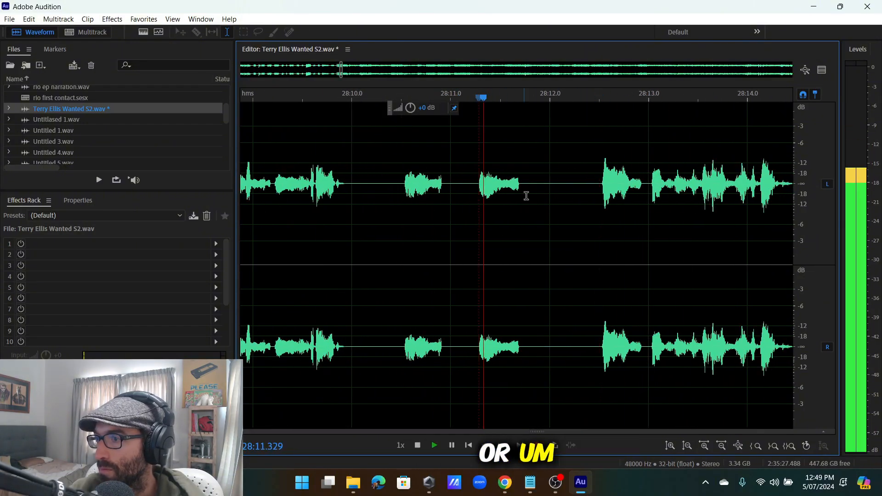
pyautogui.scroll(-2, 583, 191)
pyautogui.click(621, 186)
pyautogui.scroll(-3, 622, 186)
pyautogui.scroll(-1, 622, 186)
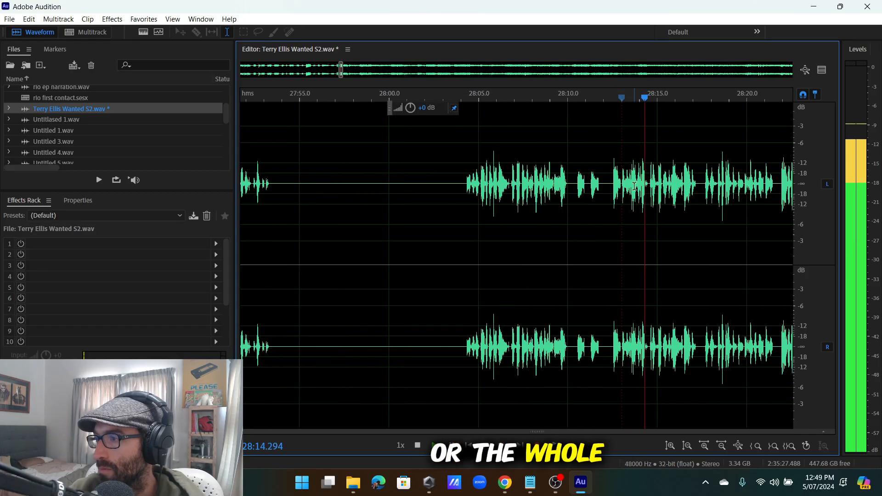
pyautogui.scroll(3, 644, 184)
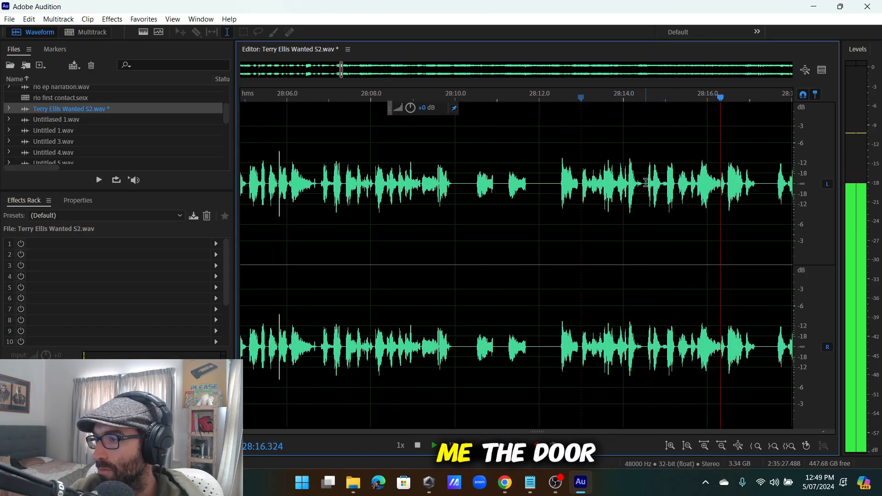
pyautogui.moveTo(642, 184); pyautogui.dragTo(633, 188)
pyautogui.press('space')
pyautogui.moveTo(412, 251); pyautogui.dragTo(462, 245)
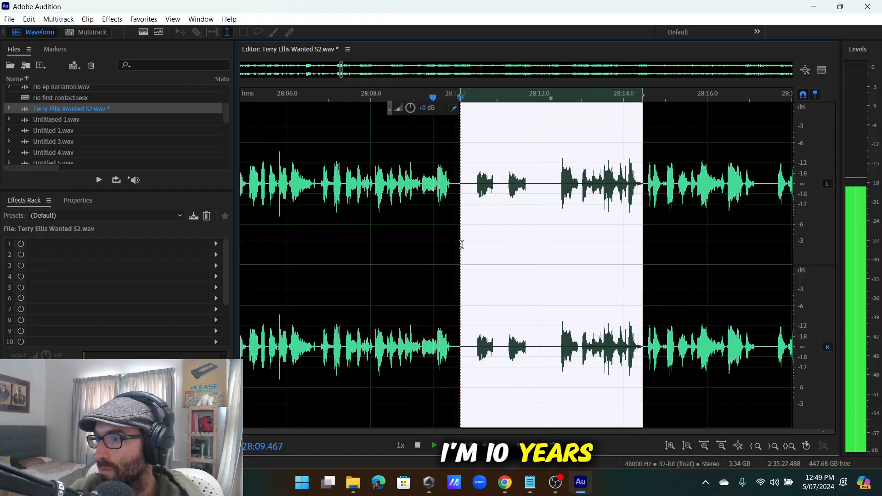
pyautogui.press('Delete')
# Select the leftover gap near 28:12.2 and replay around the edit to review it.
pyautogui.scroll(4, 591, 195)
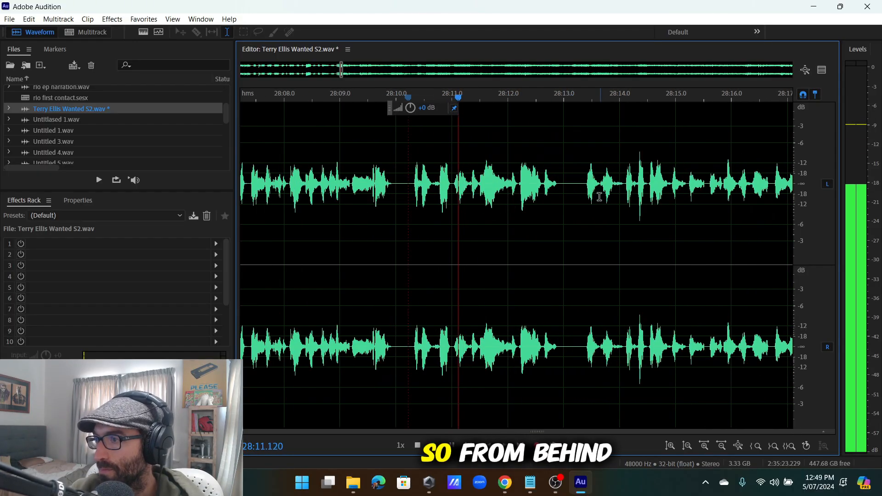
pyautogui.scroll(-2, 569, 191)
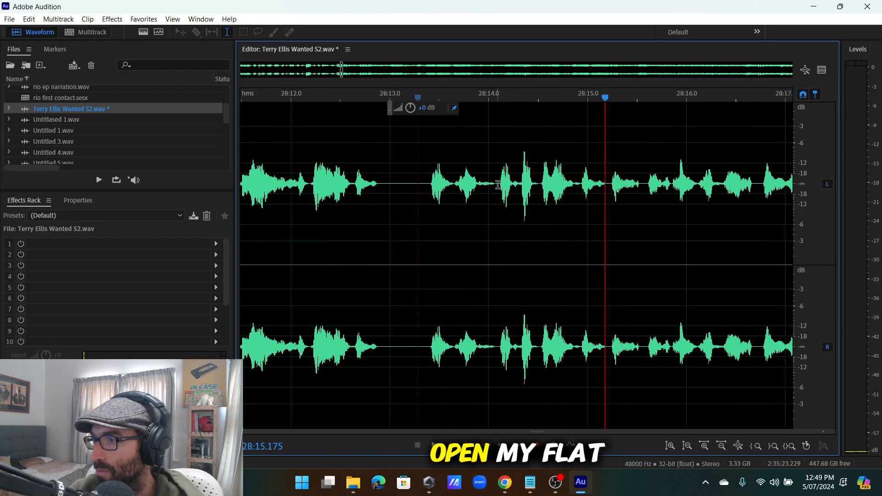
pyautogui.moveTo(498, 185); pyautogui.dragTo(512, 282)
pyautogui.scroll(4, 553, 278)
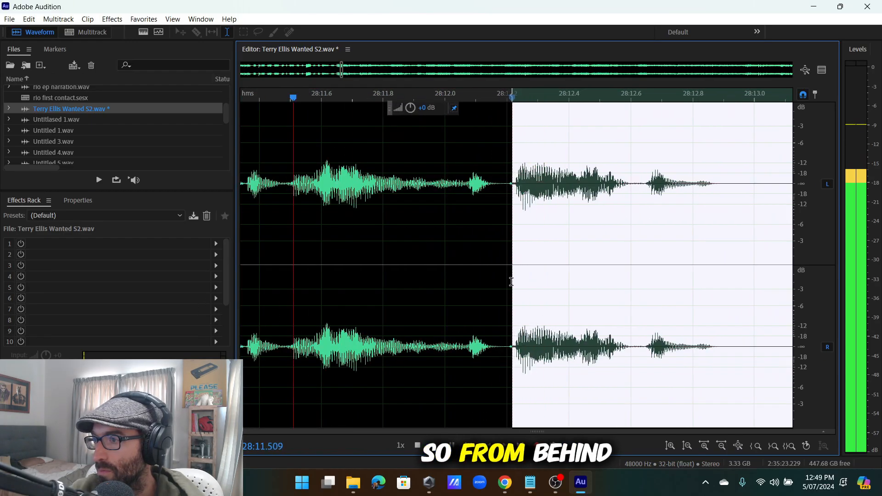
pyautogui.click(507, 281)
pyautogui.scroll(-3, 510, 278)
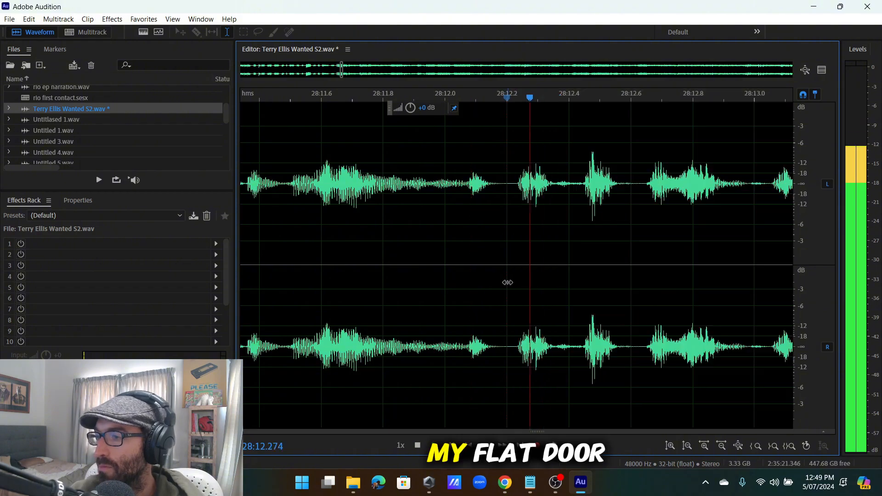
pyautogui.click(445, 264)
pyautogui.scroll(4, 513, 268)
pyautogui.scroll(-4, 518, 268)
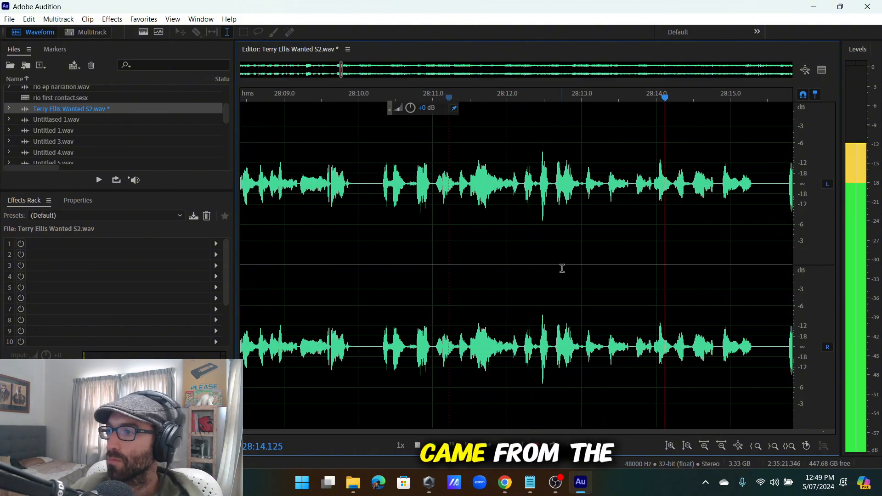
pyautogui.scroll(-5, 563, 268)
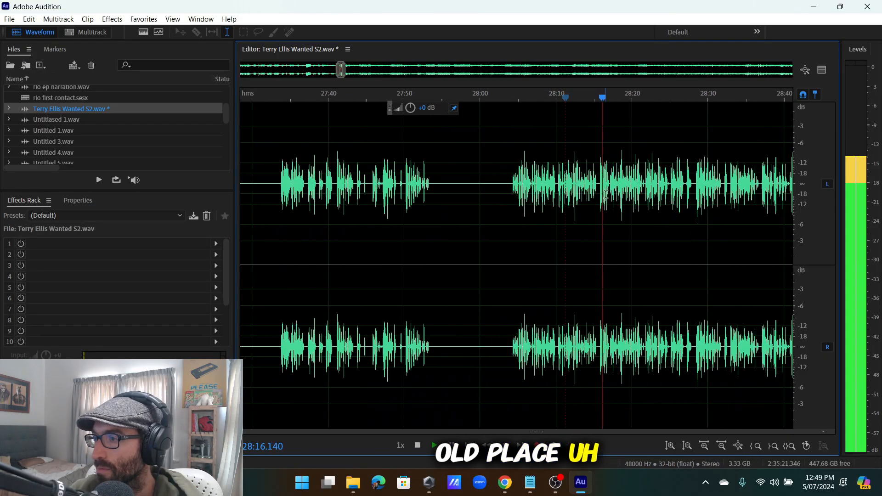
pyautogui.scroll(4, 606, 194)
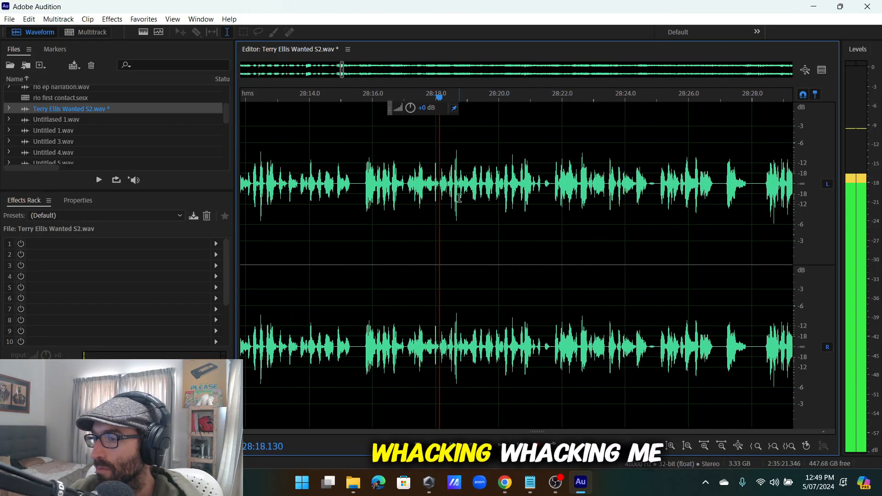
pyautogui.scroll(3, 464, 197)
pyautogui.scroll(-2, 469, 195)
pyautogui.scroll(2, 476, 194)
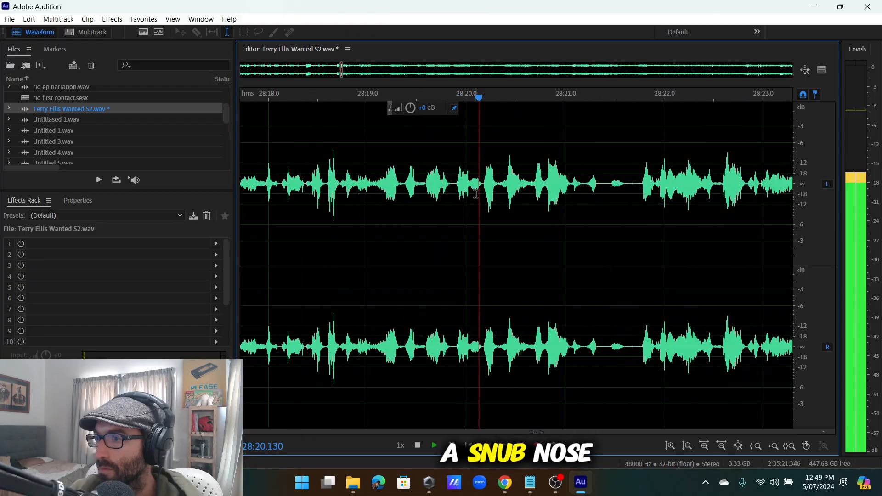
pyautogui.scroll(-3, 476, 194)
pyautogui.scroll(3, 477, 195)
pyautogui.scroll(-3, 477, 196)
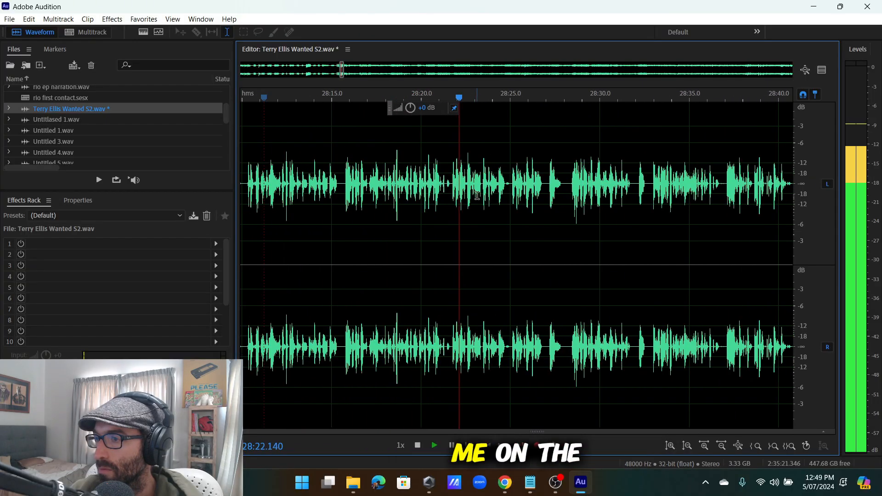
pyautogui.scroll(3, 478, 196)
pyautogui.scroll(-3, 510, 191)
pyautogui.scroll(4, 519, 193)
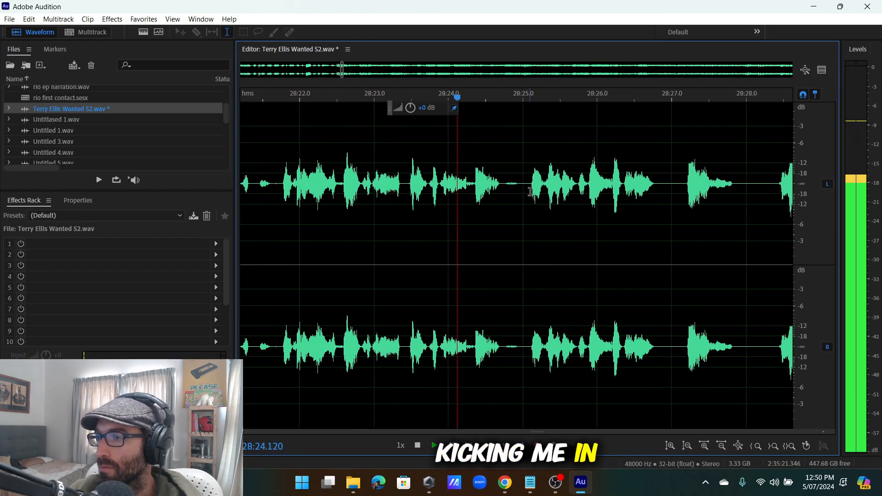
pyautogui.scroll(-4, 533, 196)
pyautogui.scroll(4, 547, 198)
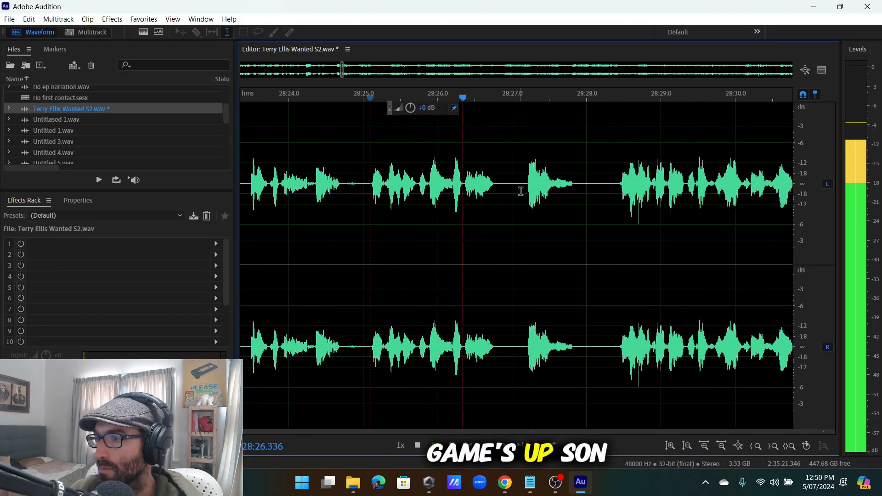
# Cut the gap before the phrase near 28:27 and replay from 28:25.4 to check.
pyautogui.moveTo(613, 205); pyautogui.dragTo(510, 223)
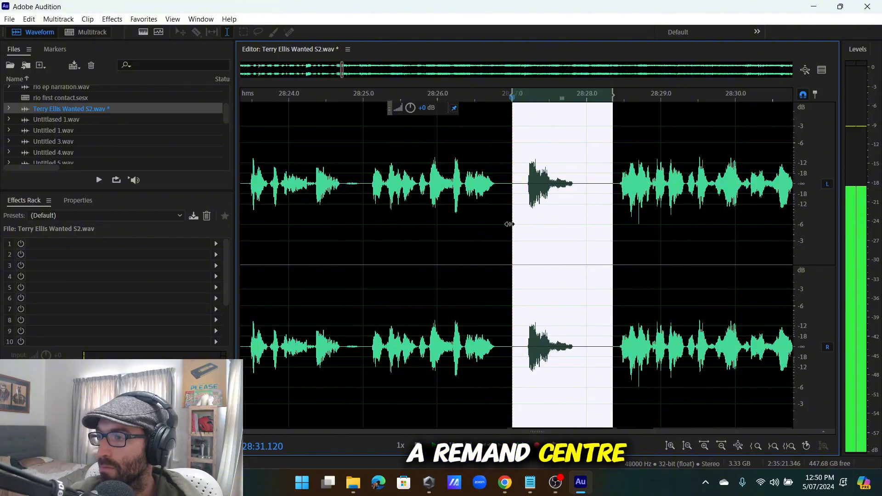
pyautogui.press('Delete')
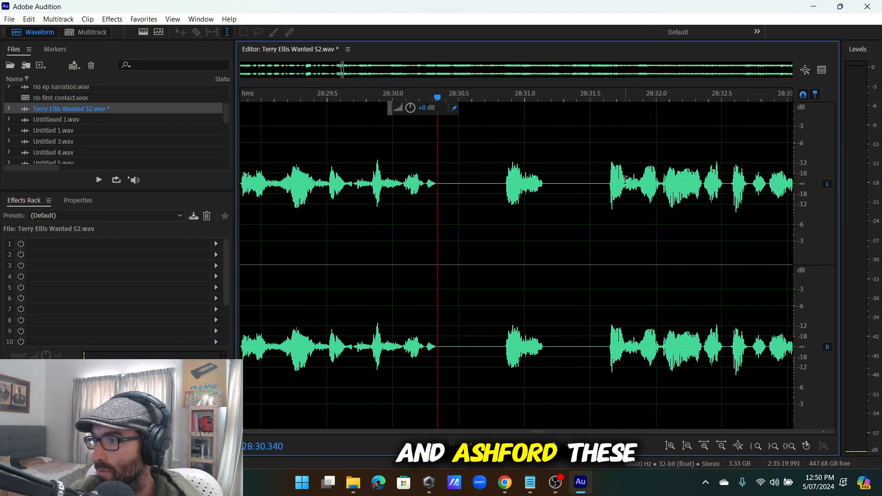
pyautogui.click(606, 183)
pyautogui.click(511, 193)
pyautogui.scroll(-5, 506, 192)
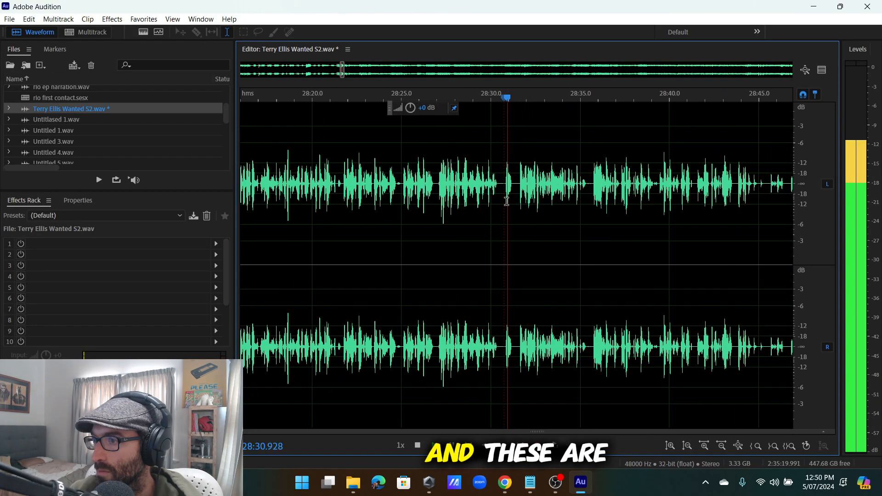
pyautogui.click(464, 193)
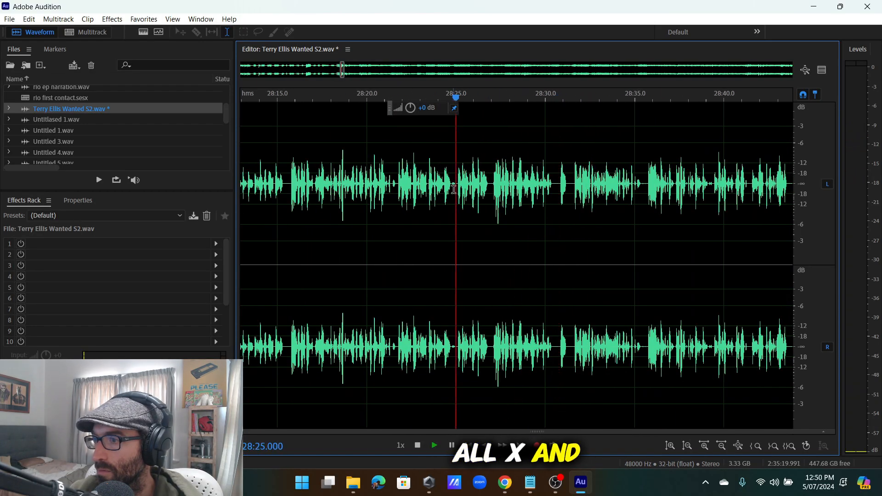
pyautogui.scroll(2, 467, 193)
pyautogui.scroll(2, 476, 190)
pyautogui.press('space')
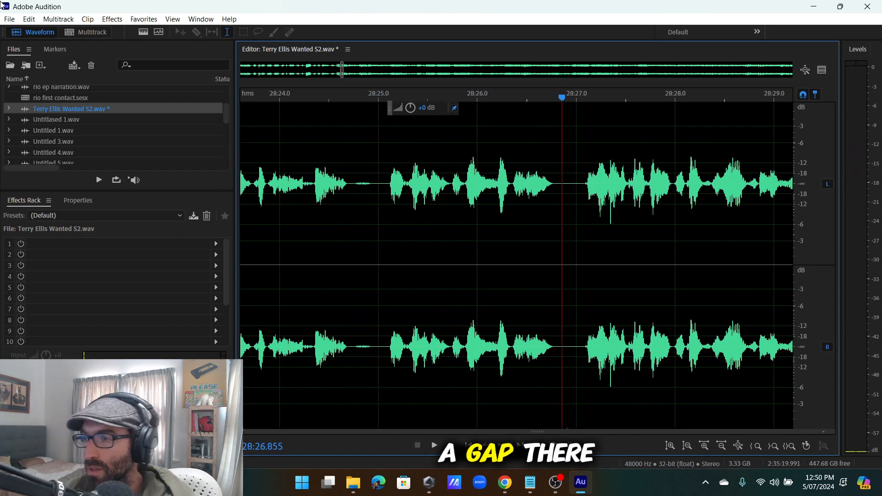
# Insert 50 seconds of silence at the playhead using Edit > Insert > Silence.
pyautogui.click(31, 20)
pyautogui.moveTo(66, 272)
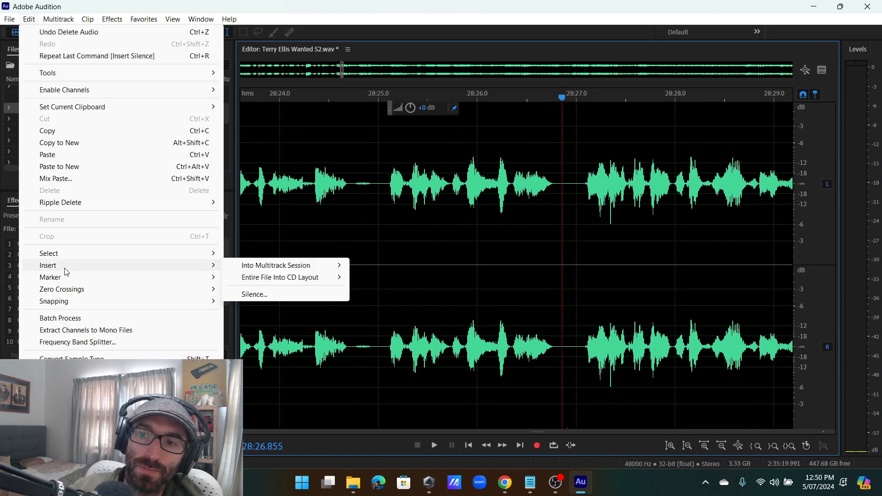
pyautogui.click(254, 295)
pyautogui.click(504, 229)
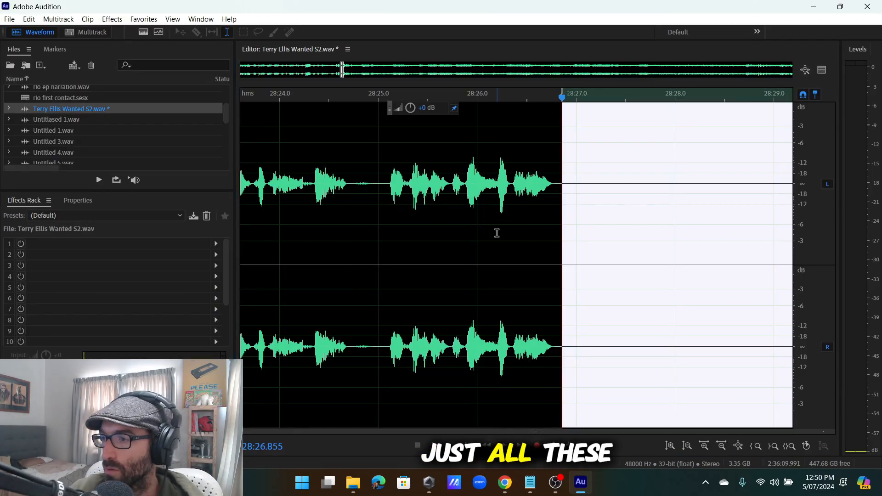
# Play the passage from about 29:18 through 29:26 to find unwanted noise.
pyautogui.scroll(-5, 494, 226)
pyautogui.scroll(1, 291, 189)
pyautogui.scroll(6, 291, 189)
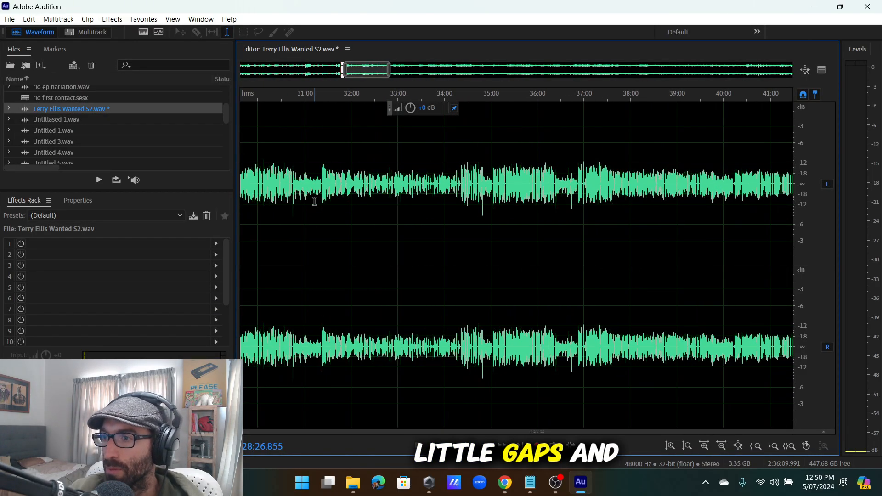
pyautogui.click(575, 188)
pyautogui.press('space')
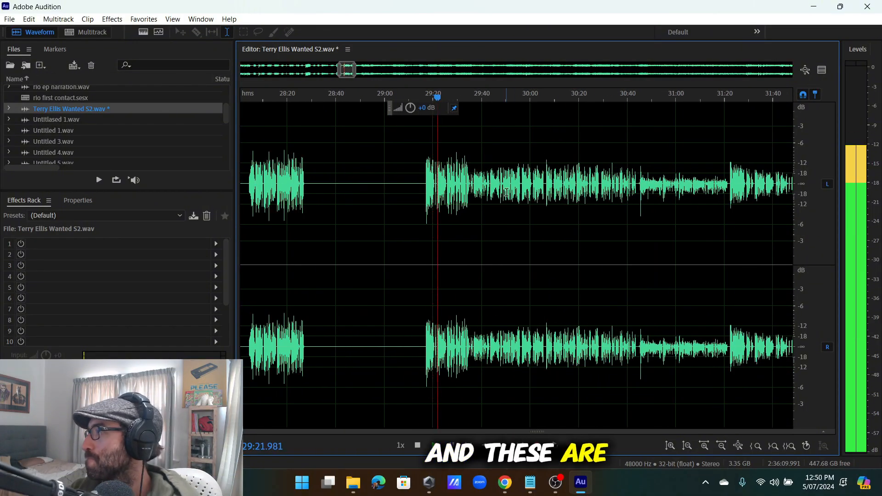
pyautogui.scroll(8, 436, 223)
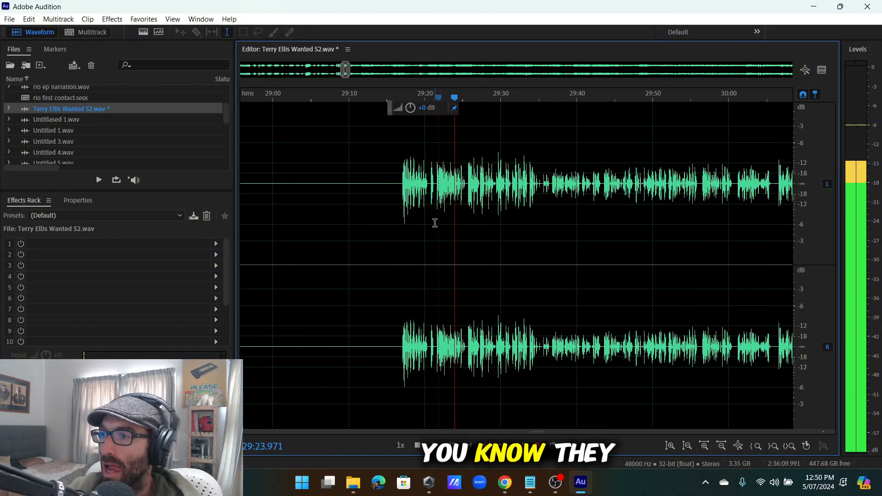
pyautogui.click(474, 186)
pyautogui.press('space')
pyautogui.scroll(5, 474, 186)
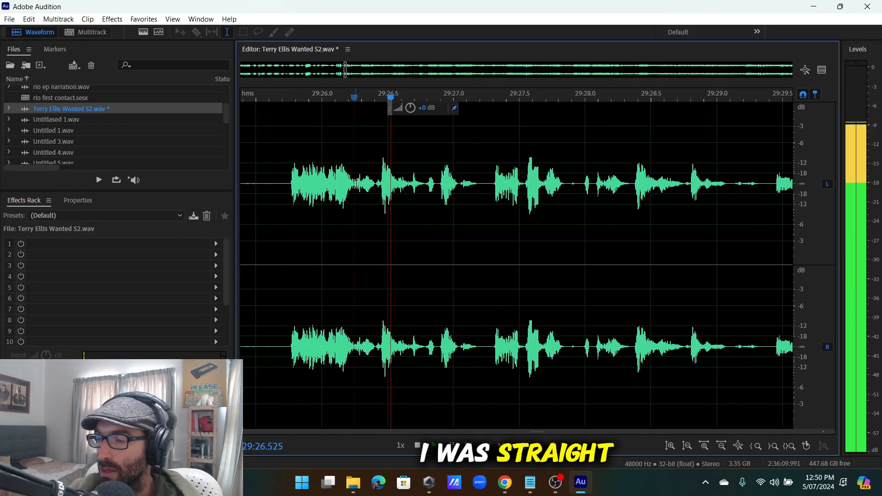
pyautogui.click(322, 186)
pyautogui.scroll(4, 330, 186)
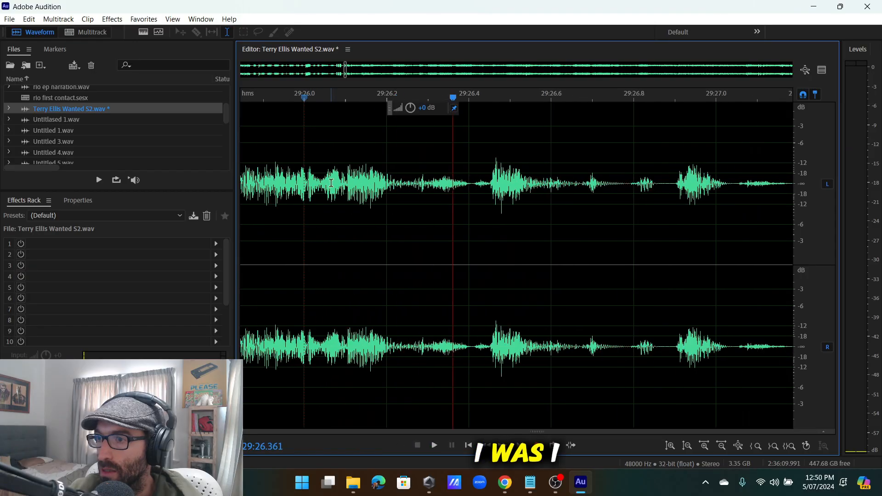
pyautogui.click(331, 188)
pyautogui.scroll(-3, 324, 212)
# Delete the short noise around 29:26.0 before the speech and play back the cut.
pyautogui.moveTo(290, 207); pyautogui.dragTo(268, 244)
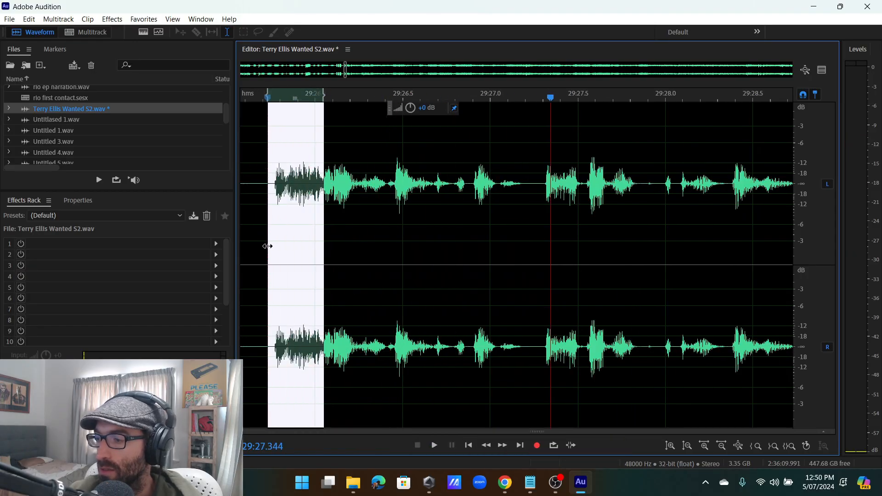
pyautogui.press('Delete')
pyautogui.press('space')
pyautogui.scroll(-4, 314, 238)
pyautogui.scroll(6, 342, 216)
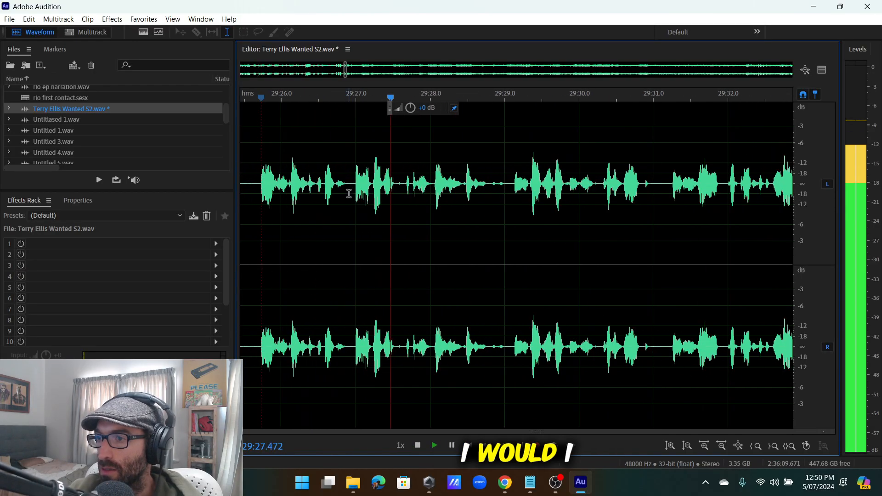
# Review the stretch from 29:27.0 to 29:27.7 by replaying it.
pyautogui.click(416, 190)
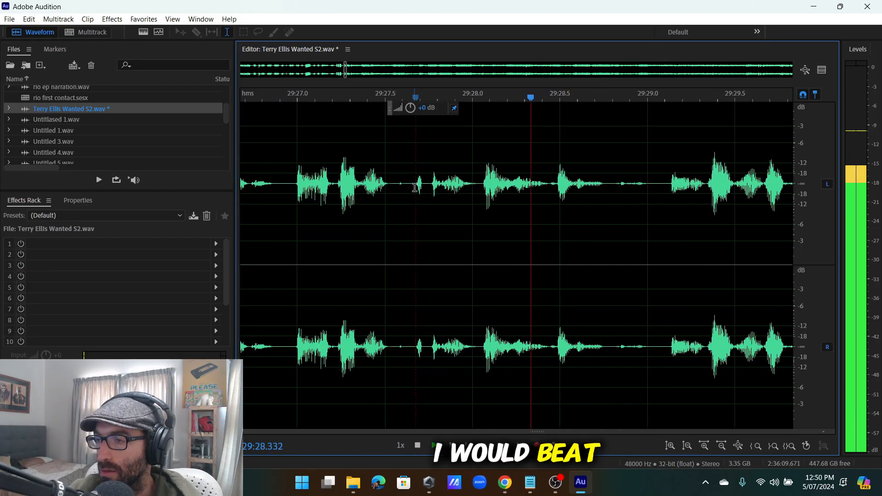
pyautogui.moveTo(415, 188); pyautogui.dragTo(580, 247)
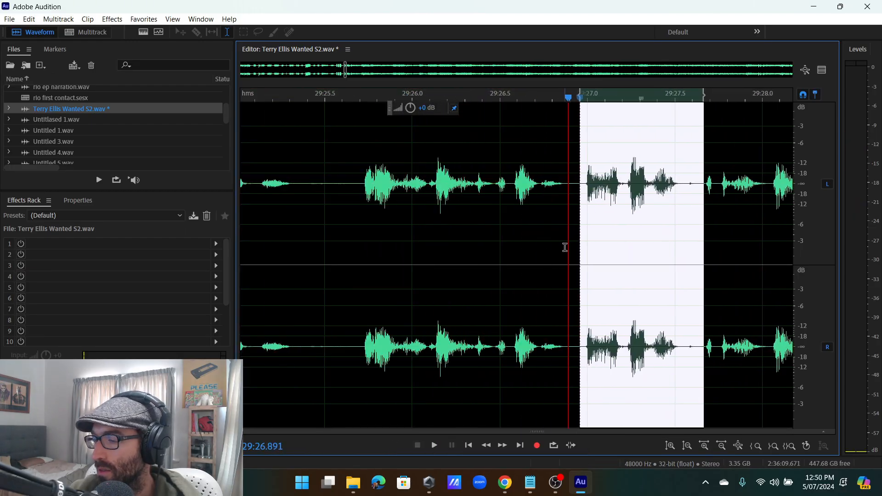
pyautogui.click(565, 247)
pyautogui.press('space')
pyautogui.scroll(-3, 427, 212)
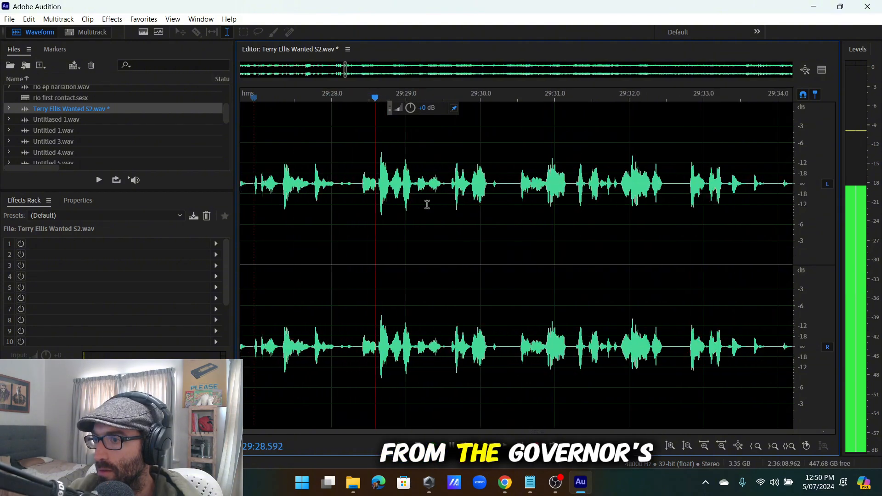
pyautogui.scroll(2, 425, 205)
pyautogui.scroll(-2, 455, 186)
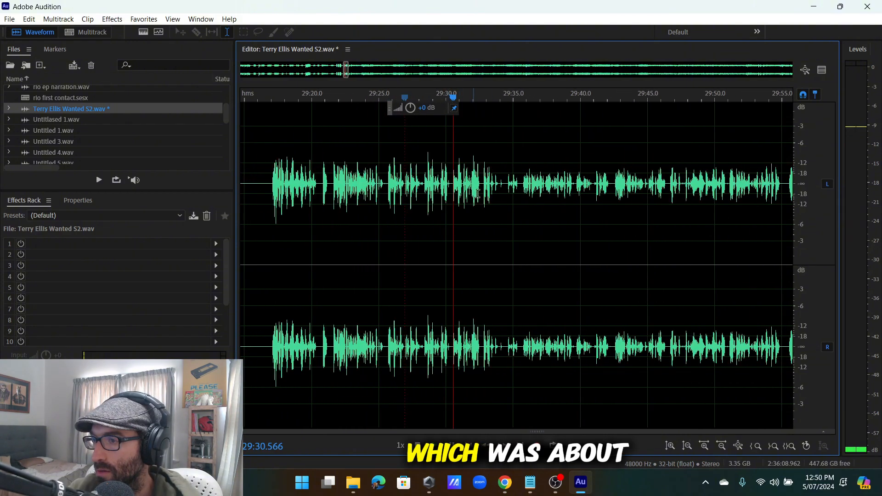
pyautogui.scroll(3, 453, 183)
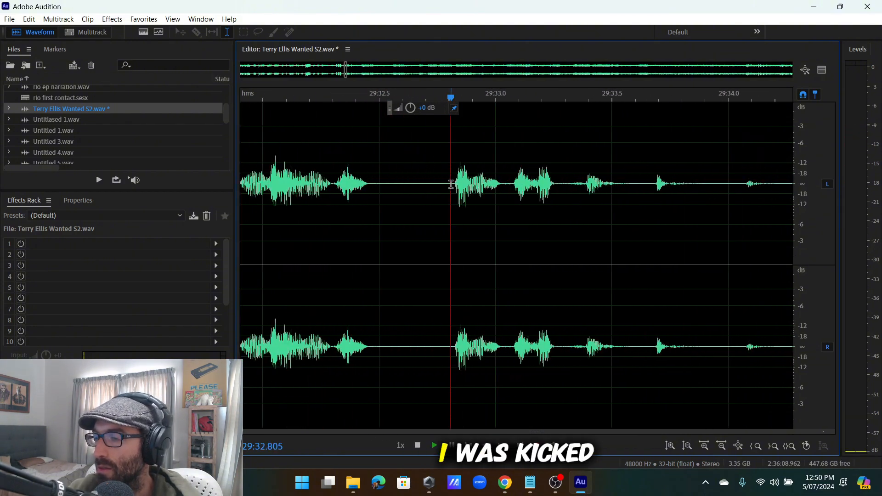
pyautogui.scroll(-2, 450, 184)
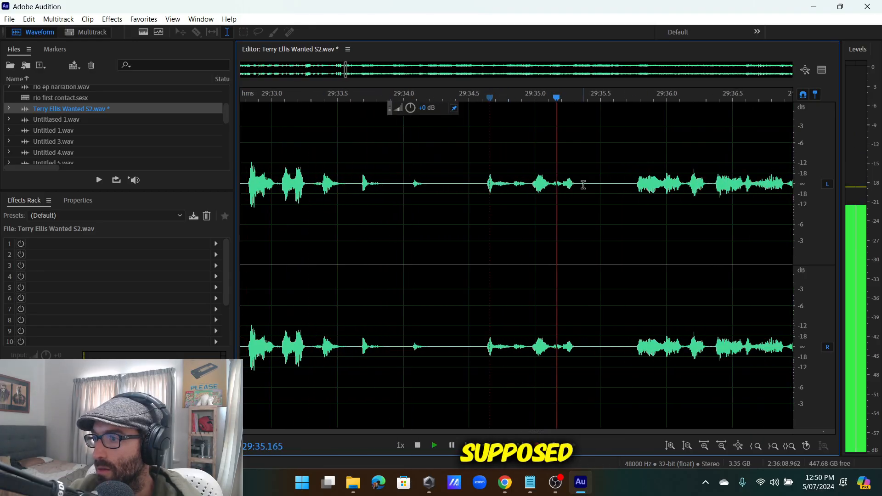
pyautogui.scroll(-1, 634, 180)
# Select the roughly 0.96 s pause from 29:33.642 and delete it, then play back the edit.
pyautogui.moveTo(557, 185); pyautogui.dragTo(462, 234)
pyautogui.scroll(3, 542, 224)
pyautogui.moveTo(377, 238); pyautogui.dragTo(364, 239)
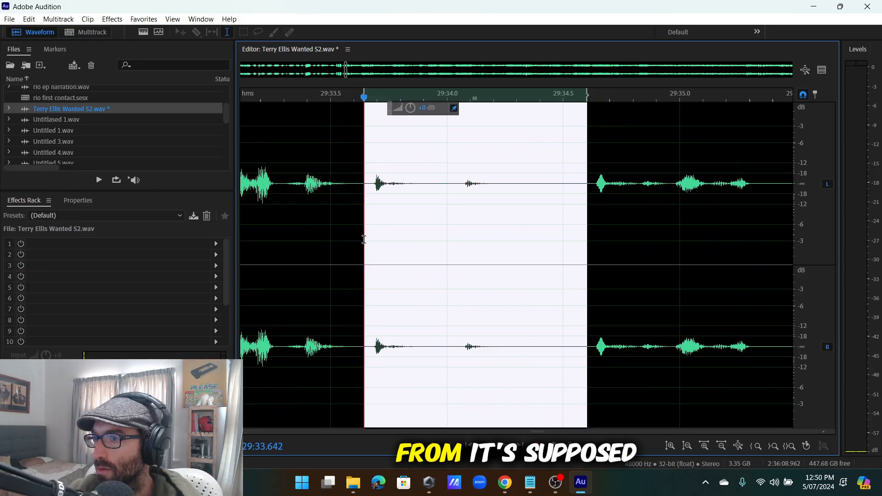
pyautogui.press('Delete')
pyautogui.press('space')
pyautogui.scroll(-5, 473, 192)
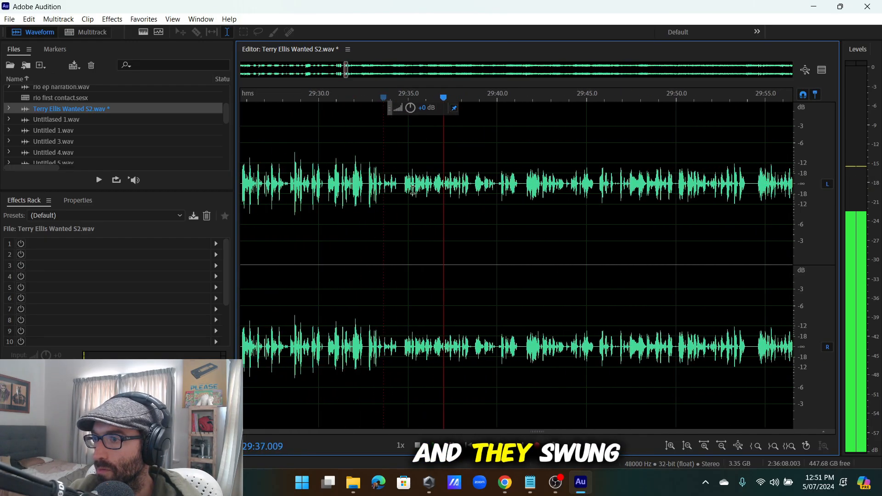
# Listen to the audio starting from around 29:41.6.
pyautogui.scroll(3, 444, 202)
pyautogui.scroll(5, 435, 191)
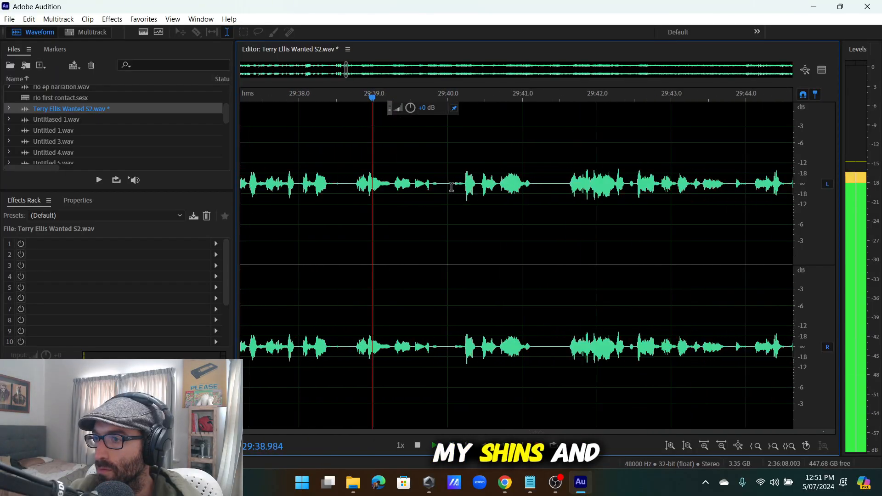
pyautogui.scroll(-6, 470, 185)
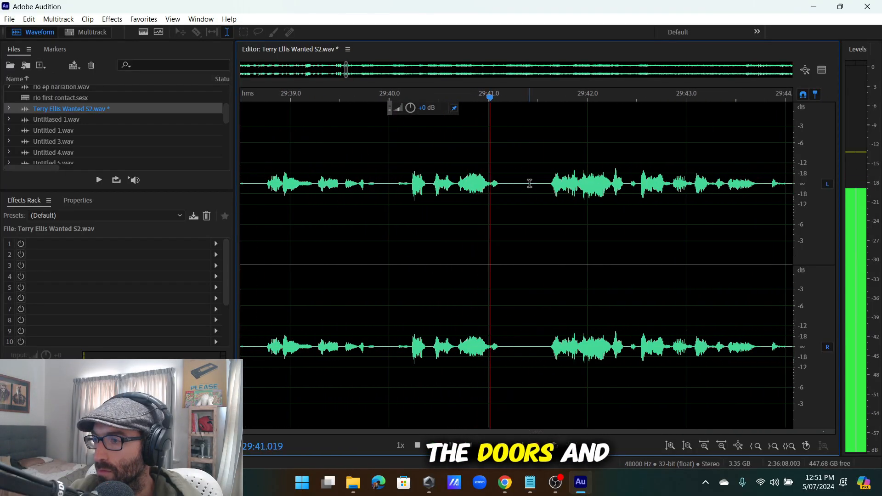
pyautogui.click(545, 180)
pyautogui.scroll(-4, 545, 180)
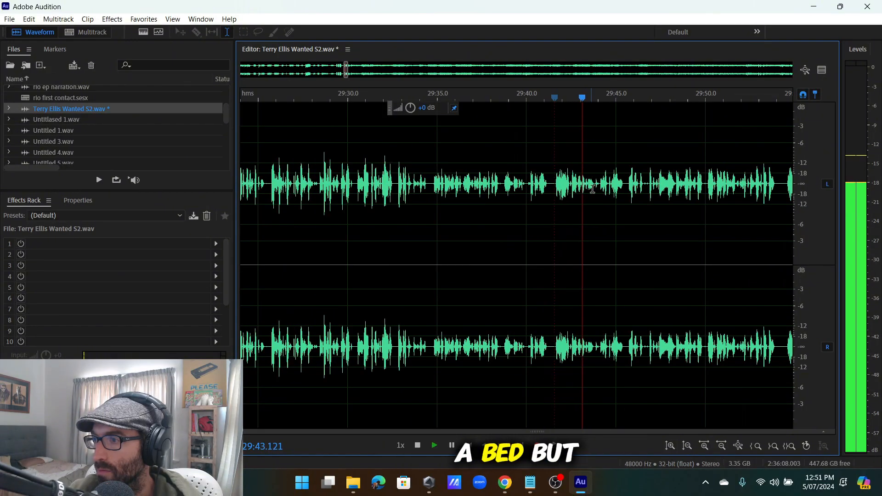
pyautogui.scroll(-4, 542, 191)
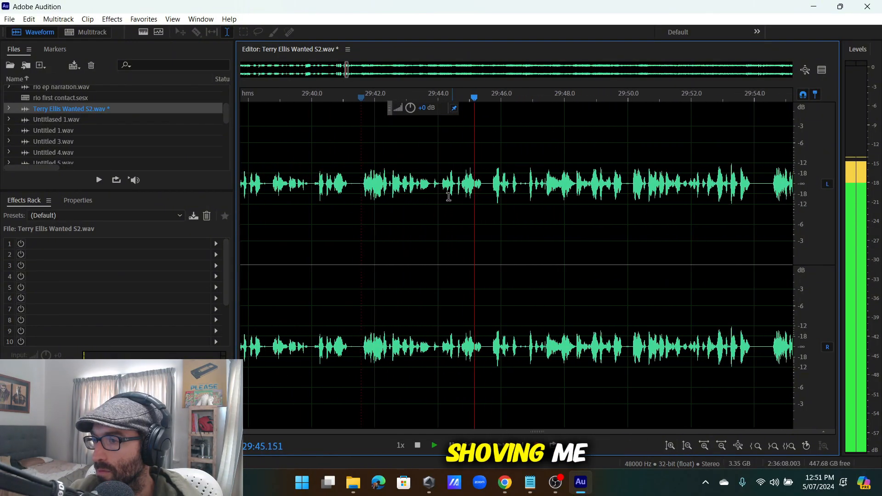
pyautogui.scroll(6, 497, 192)
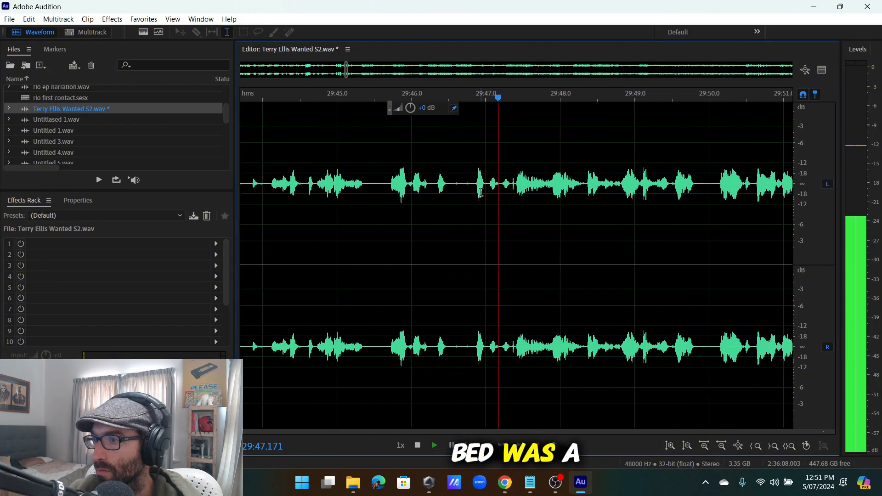
pyautogui.scroll(-6, 476, 191)
pyautogui.scroll(4, 530, 190)
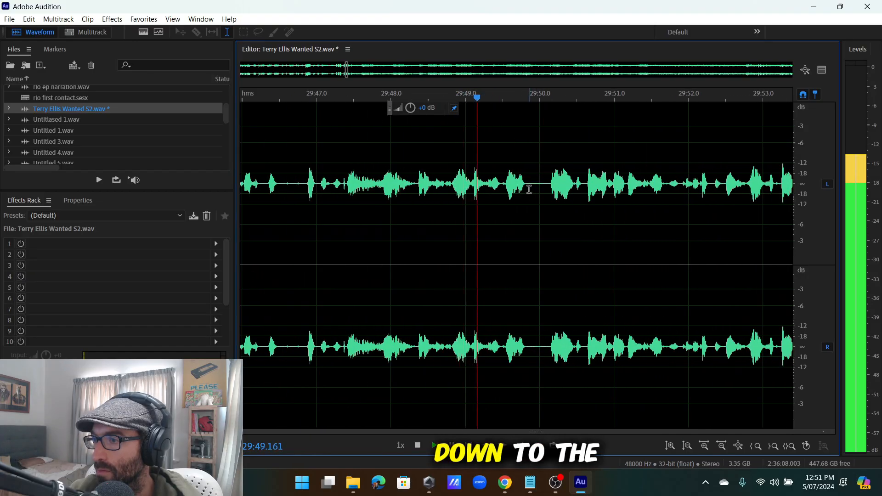
pyautogui.scroll(-4, 528, 201)
pyautogui.scroll(2, 529, 201)
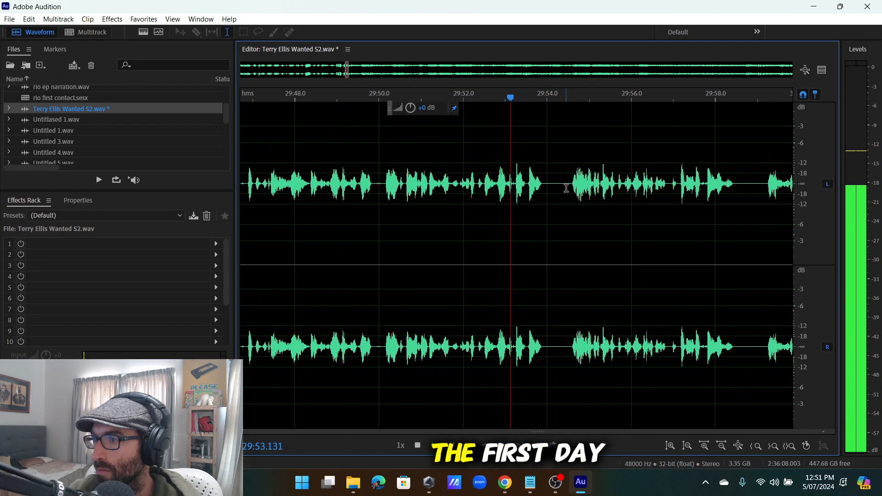
pyautogui.scroll(2, 566, 187)
pyautogui.scroll(-5, 556, 187)
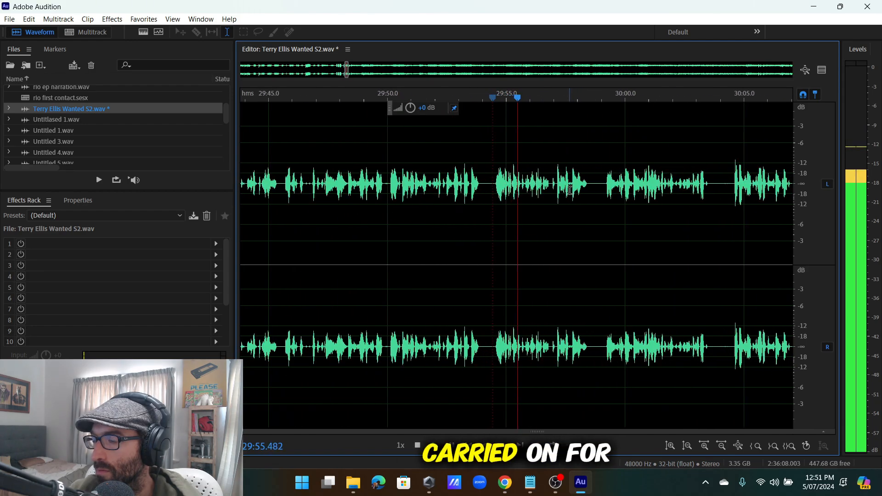
pyautogui.scroll(5, 559, 187)
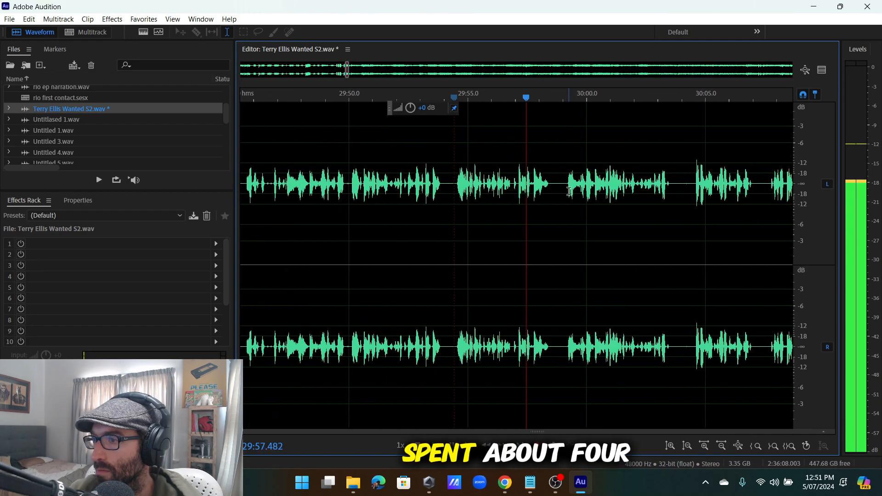
# Play from 29:59.2, checking around 30:04.5, then return to about 29:57.5.
pyautogui.press('space')
pyautogui.scroll(-8, 564, 187)
pyautogui.scroll(7, 584, 190)
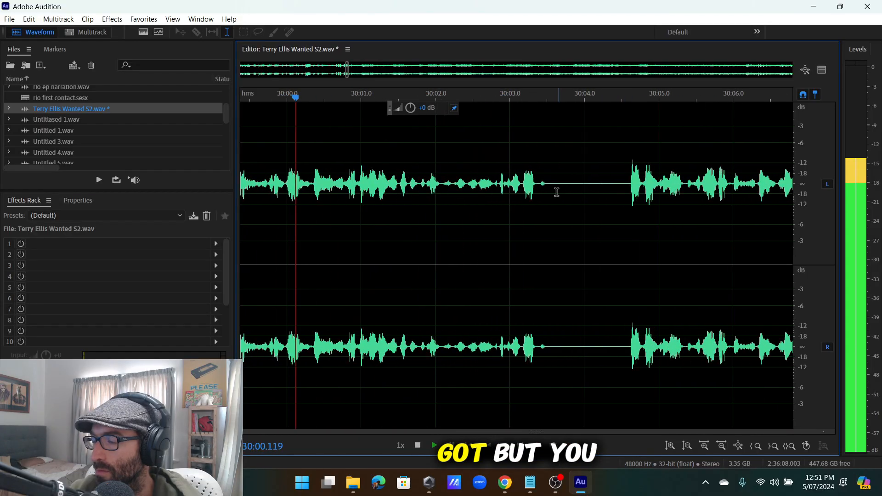
pyautogui.scroll(-6, 531, 192)
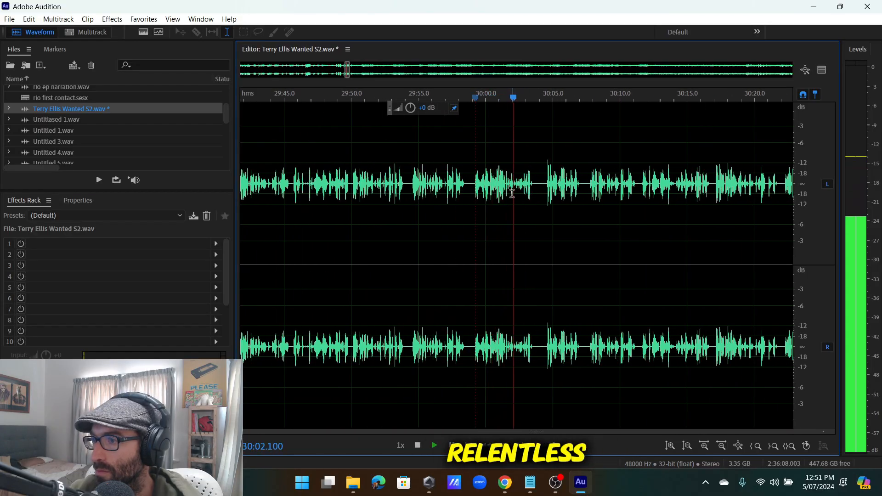
pyautogui.scroll(4, 532, 192)
pyautogui.click(589, 184)
pyautogui.scroll(-7, 589, 184)
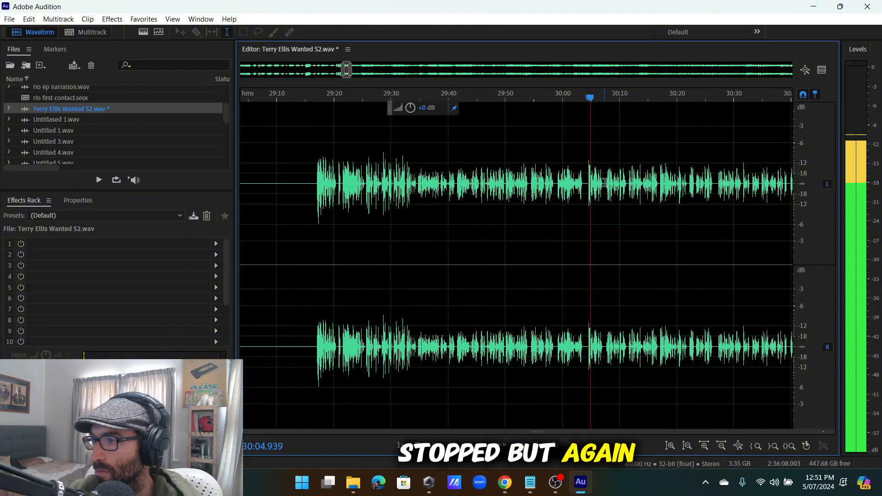
pyautogui.scroll(5, 588, 185)
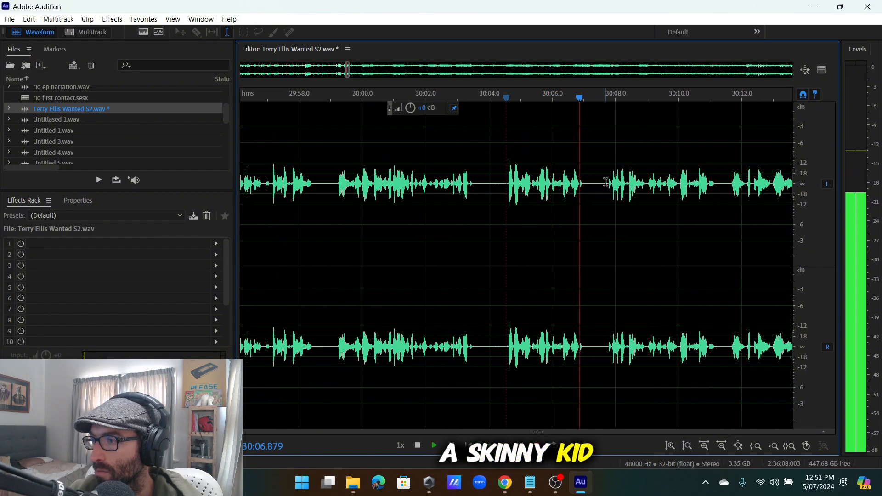
pyautogui.scroll(-6, 607, 184)
pyautogui.scroll(5, 626, 192)
pyautogui.scroll(-4, 545, 192)
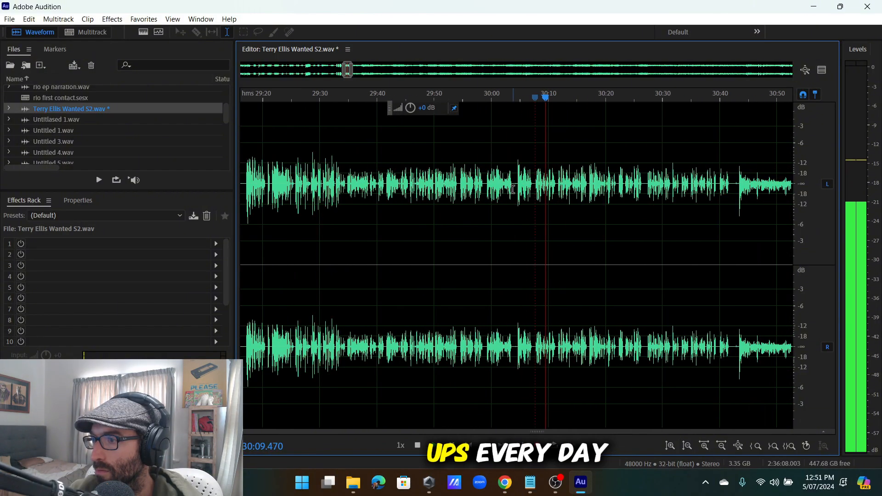
pyautogui.click(477, 195)
pyautogui.scroll(4, 481, 195)
pyautogui.scroll(3, 485, 194)
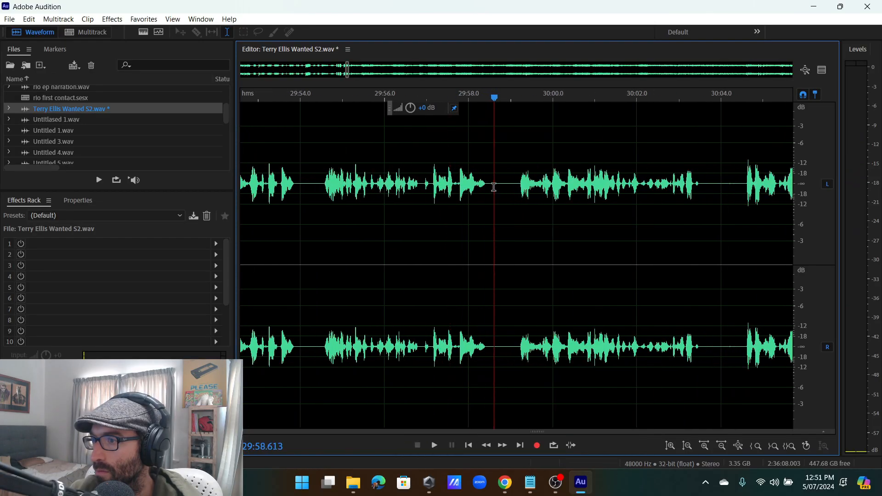
# Select from 29:33.4 to the playhead near 29:58 and raise its volume by +7.8 dB.
pyautogui.moveTo(493, 188); pyautogui.dragTo(291, 244)
pyautogui.scroll(-4, 335, 209)
pyautogui.moveTo(427, 108); pyautogui.dragTo(444, 108)
pyautogui.scroll(-6, 397, 218)
pyautogui.click(518, 200)
pyautogui.scroll(5, 510, 198)
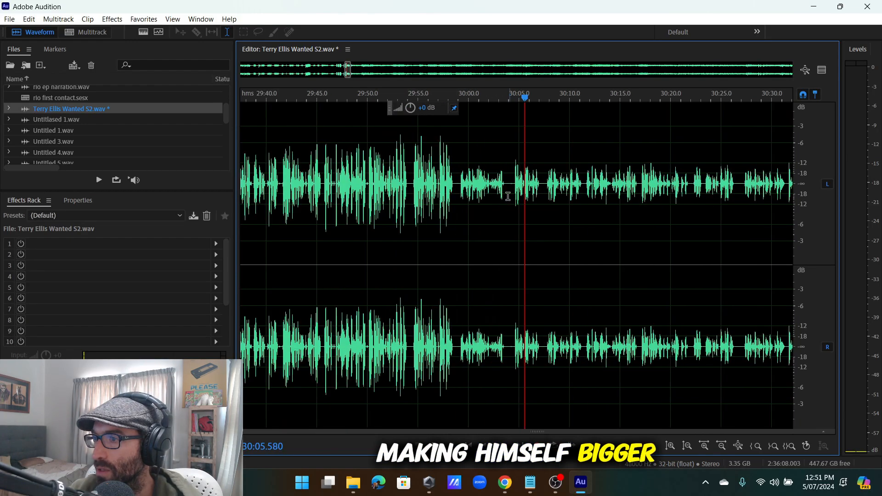
# Insert 50 seconds of silence at the playhead near 29:59 via Edit > Insert > Silence.
pyautogui.click(5, 19)
pyautogui.moveTo(195, 267)
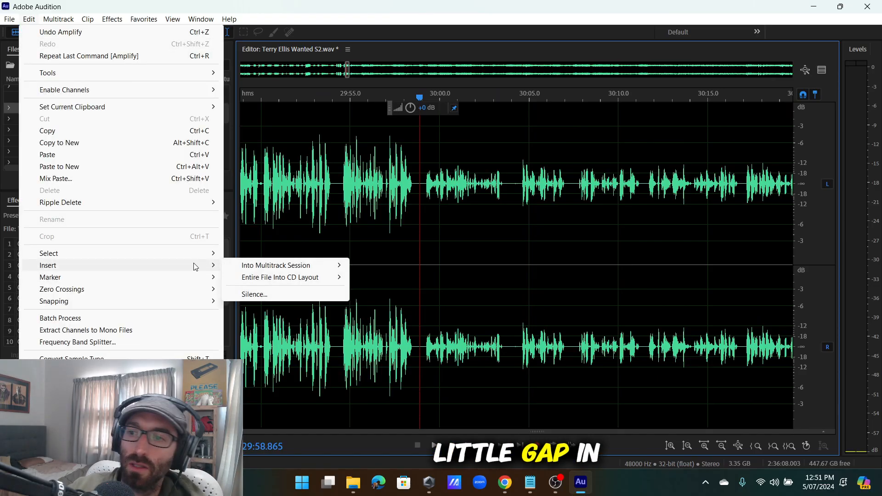
pyautogui.click(254, 294)
pyautogui.click(493, 231)
pyautogui.scroll(-3, 483, 228)
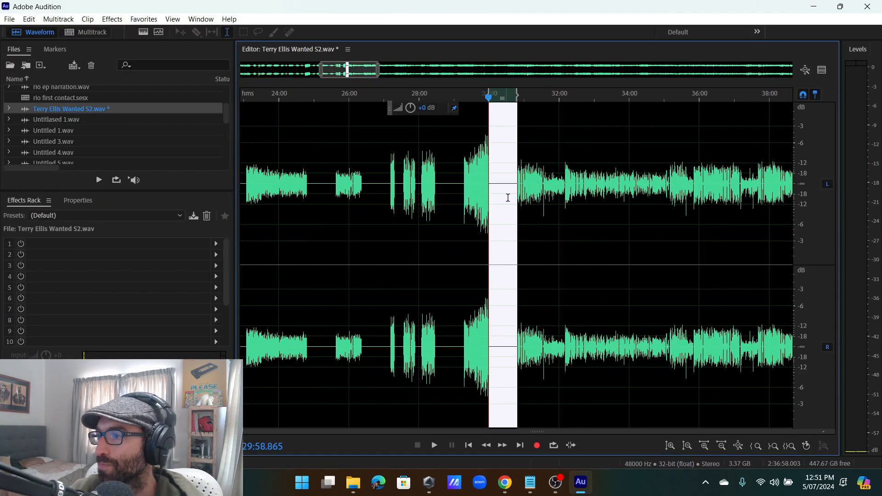
pyautogui.scroll(2, 509, 197)
# Play around 30:53.7 to 30:55 to locate the short pauses near 30:54.
pyautogui.click(524, 185)
pyautogui.press('space')
pyautogui.scroll(-8, 382, 190)
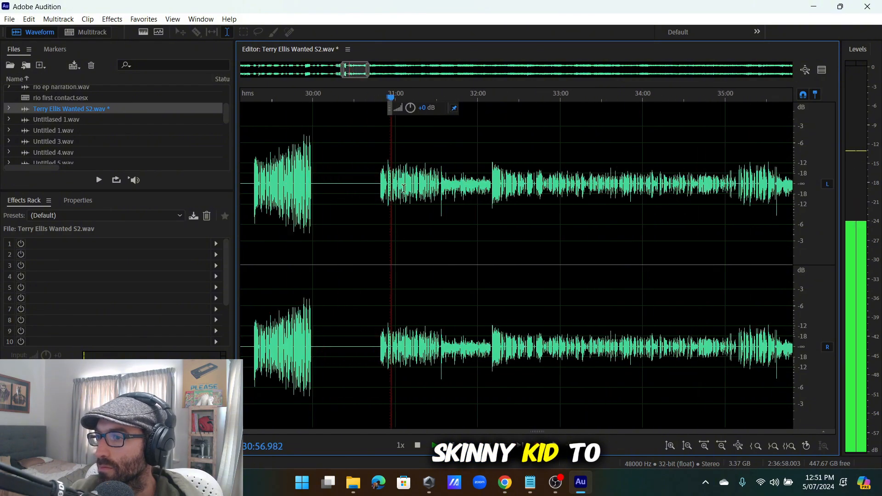
pyautogui.scroll(4, 382, 190)
pyautogui.scroll(-5, 384, 190)
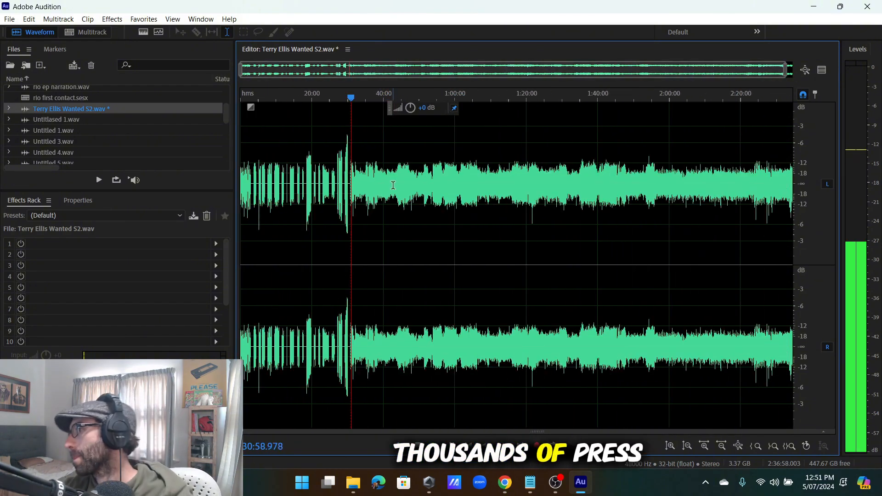
pyautogui.scroll(8, 346, 198)
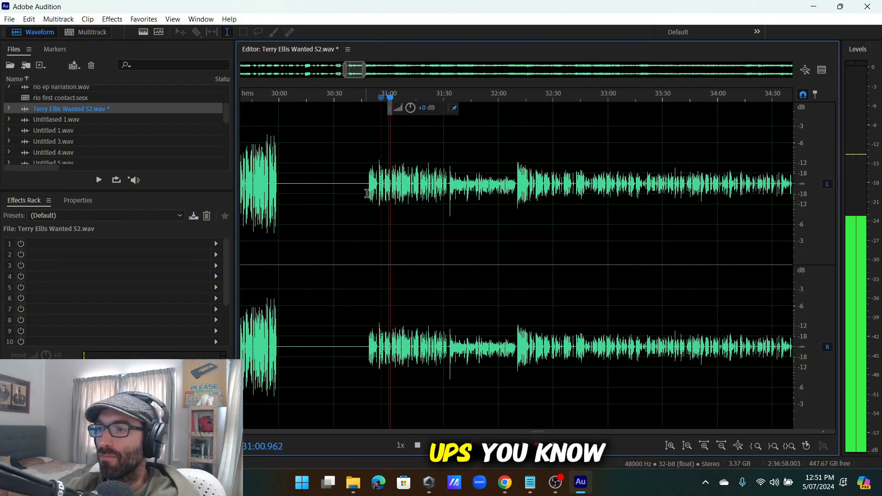
pyautogui.scroll(6, 366, 193)
pyautogui.moveTo(355, 200); pyautogui.dragTo(378, 202)
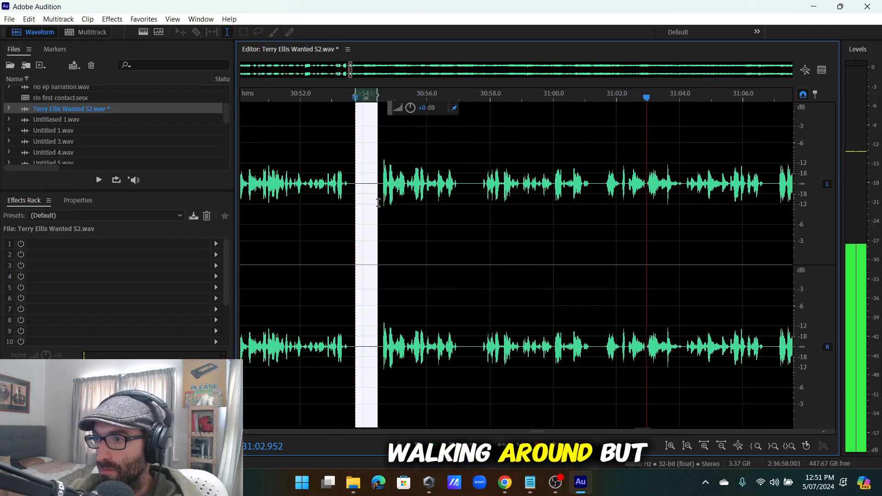
pyautogui.click(358, 202)
pyautogui.scroll(2, 428, 213)
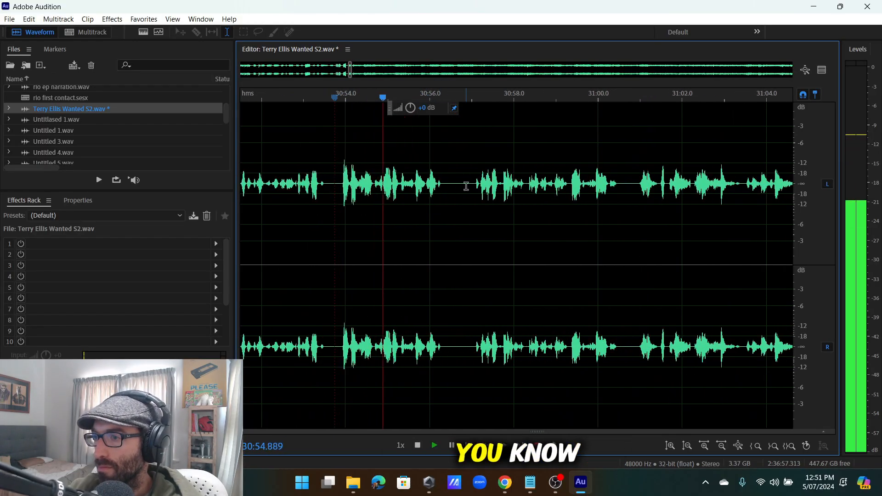
pyautogui.click(360, 185)
pyautogui.scroll(2, 362, 185)
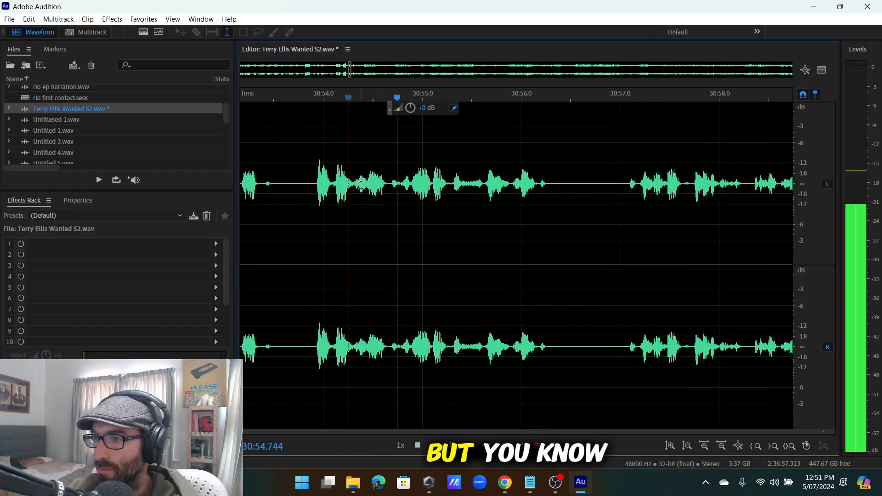
# Select and delete the pauses near 30:54, then play back the edit point.
pyautogui.moveTo(403, 189); pyautogui.dragTo(438, 248)
pyautogui.scroll(2, 432, 250)
pyautogui.press('space')
pyautogui.press('Delete')
pyautogui.press('space')
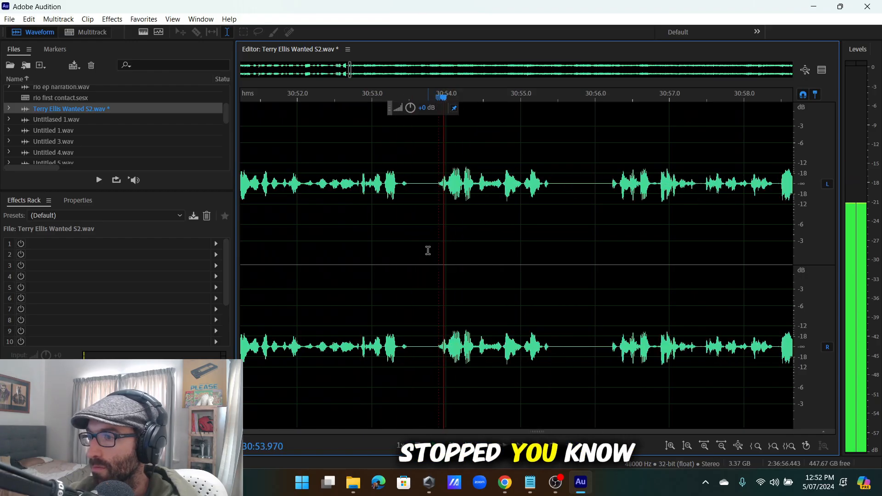
pyautogui.press('space')
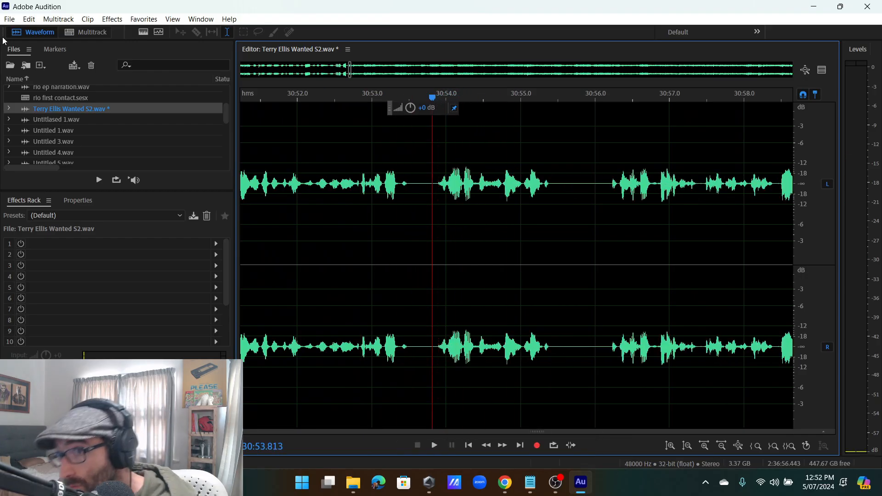
# Insert a block of silence at the 30:53.8 playhead and play back around it.
pyautogui.click(29, 19)
pyautogui.moveTo(55, 265)
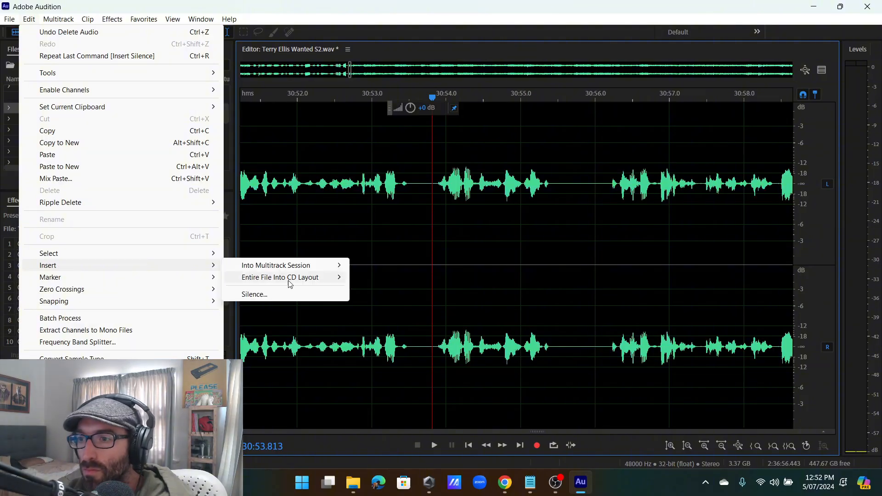
pyautogui.click(254, 294)
pyautogui.click(488, 234)
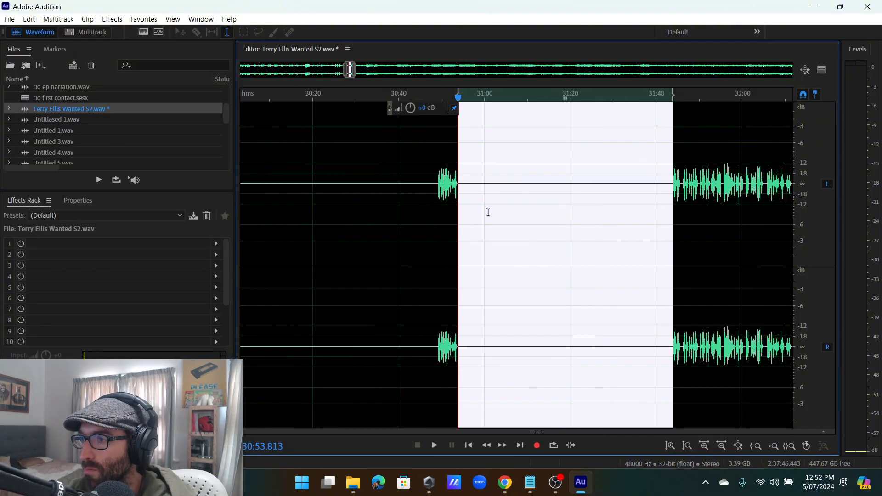
pyautogui.scroll(6, 618, 193)
pyautogui.scroll(-6, 618, 193)
pyautogui.scroll(6, 662, 191)
pyautogui.scroll(-2, 556, 185)
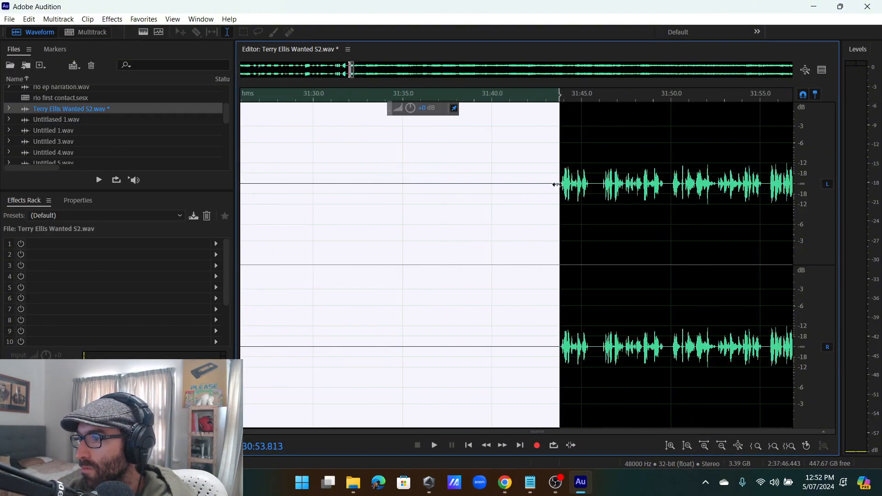
pyautogui.press('space')
pyautogui.scroll(-1, 557, 184)
pyautogui.scroll(4, 557, 185)
# Delete the half-second pause near 31:46 and play back to check the cut.
pyautogui.click(555, 185)
pyautogui.press('space')
pyautogui.scroll(2, 506, 194)
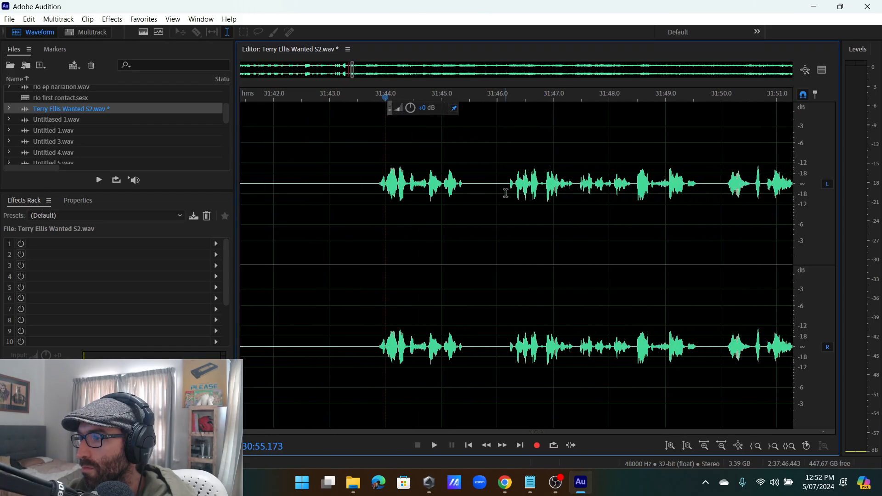
pyautogui.scroll(3, 474, 181)
pyautogui.moveTo(489, 186); pyautogui.dragTo(402, 206)
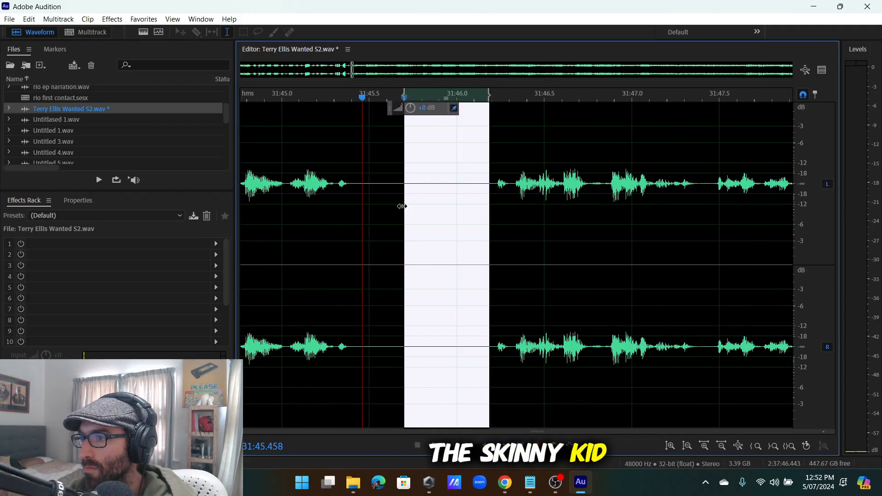
pyautogui.press('Delete')
pyautogui.press('space')
pyautogui.scroll(-6, 402, 207)
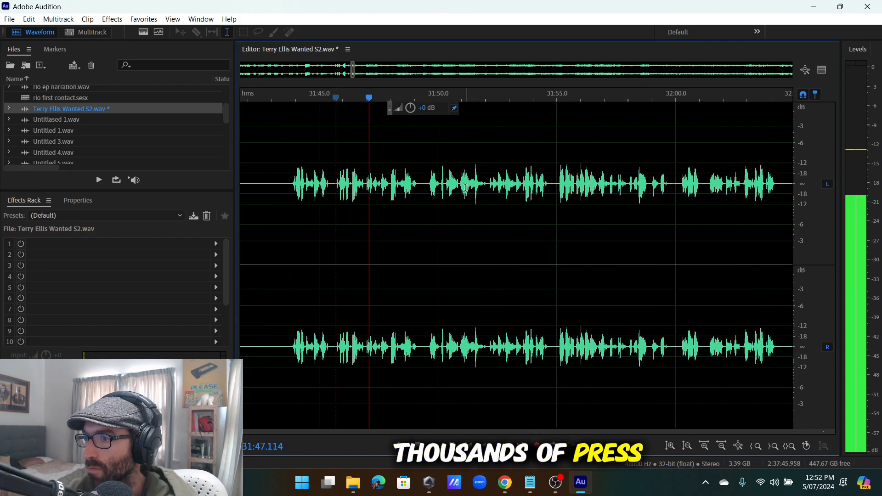
pyautogui.scroll(-3, 446, 184)
pyautogui.press('space')
# Replay the short clip at 30:49 and check the audio near 36:08.
pyautogui.click(412, 182)
pyautogui.scroll(5, 412, 182)
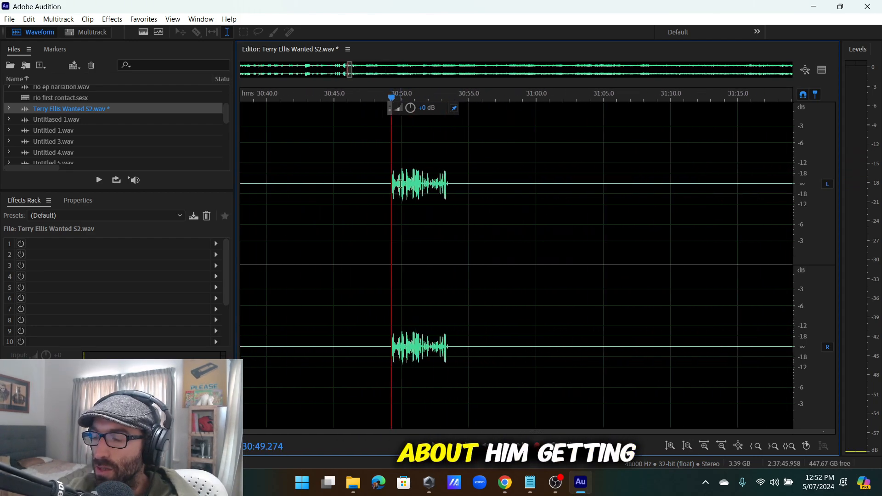
pyautogui.press('space')
pyautogui.scroll(-9, 446, 191)
pyautogui.press('space')
pyautogui.scroll(4, 561, 206)
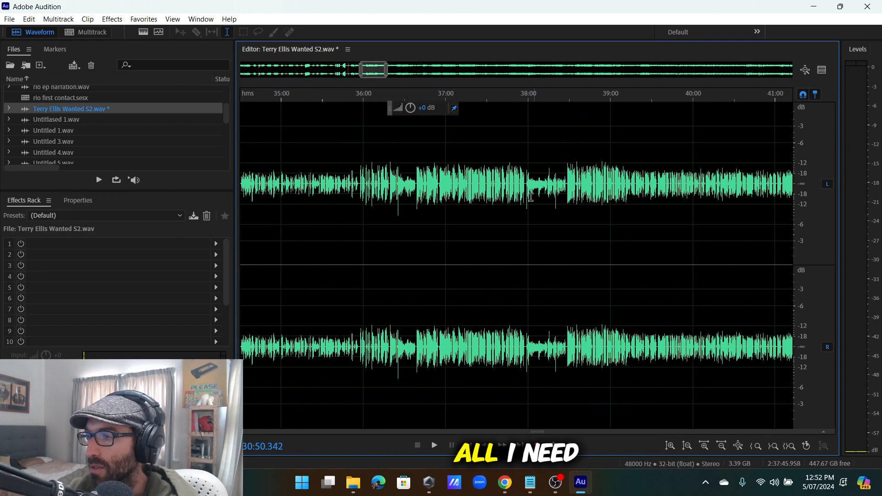
pyautogui.scroll(-3, 505, 198)
pyautogui.scroll(2, 444, 197)
pyautogui.scroll(4, 441, 196)
pyautogui.click(414, 197)
pyautogui.scroll(-4, 434, 197)
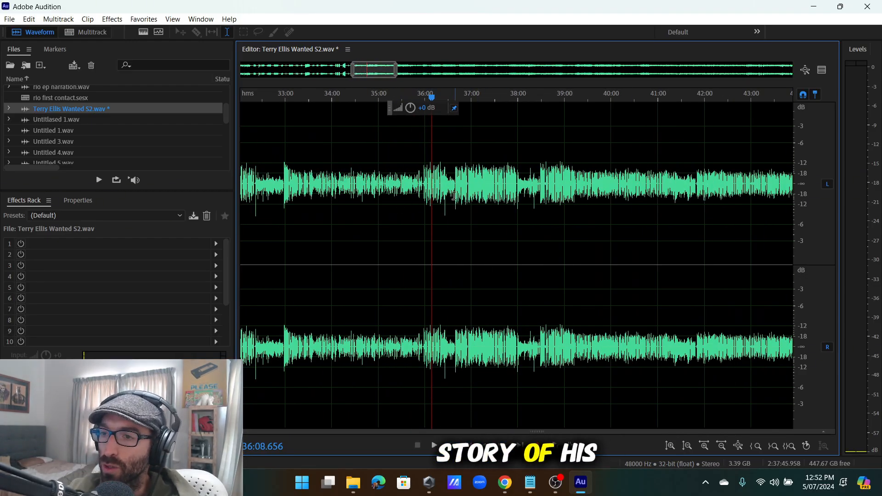
pyautogui.scroll(-7, 454, 196)
pyautogui.scroll(8, 460, 194)
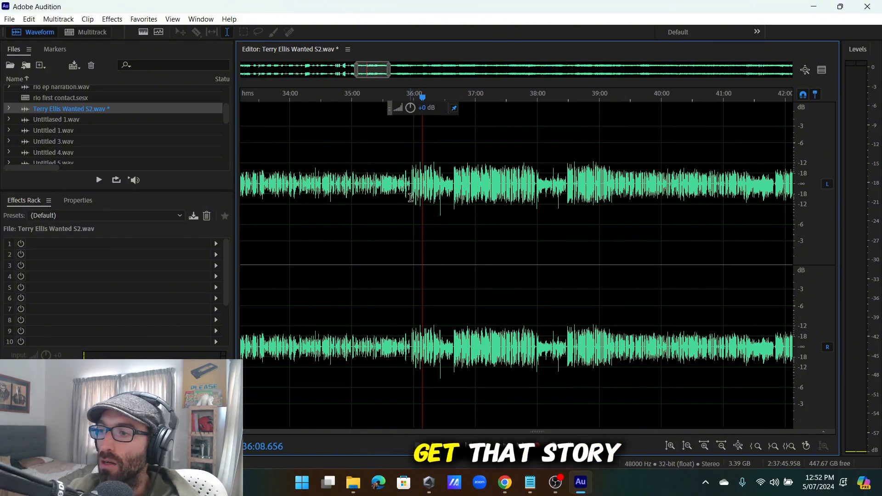
pyautogui.scroll(-2, 386, 263)
pyautogui.scroll(3, 288, 211)
# Review playback from 30:49 up to the inserted silence at 30:53.7.
pyautogui.moveTo(373, 202); pyautogui.dragTo(234, 196)
pyautogui.click(445, 182)
pyautogui.scroll(-6, 442, 184)
pyautogui.scroll(8, 435, 188)
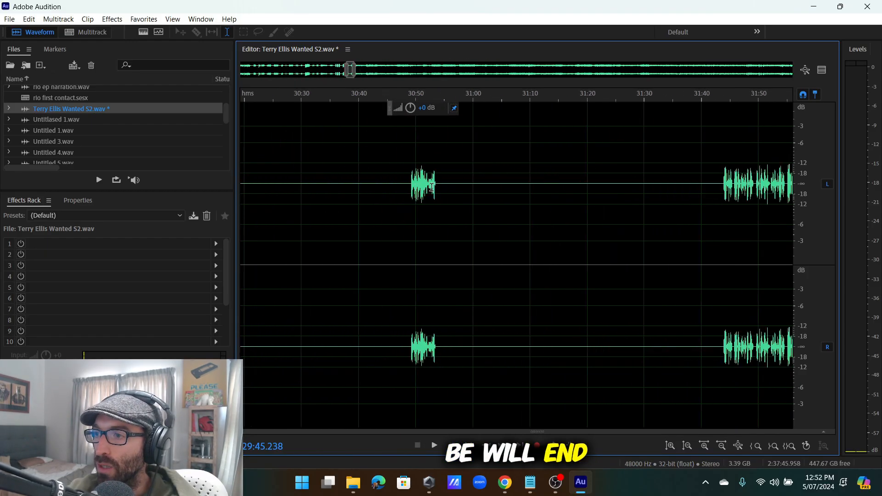
pyautogui.scroll(3, 417, 184)
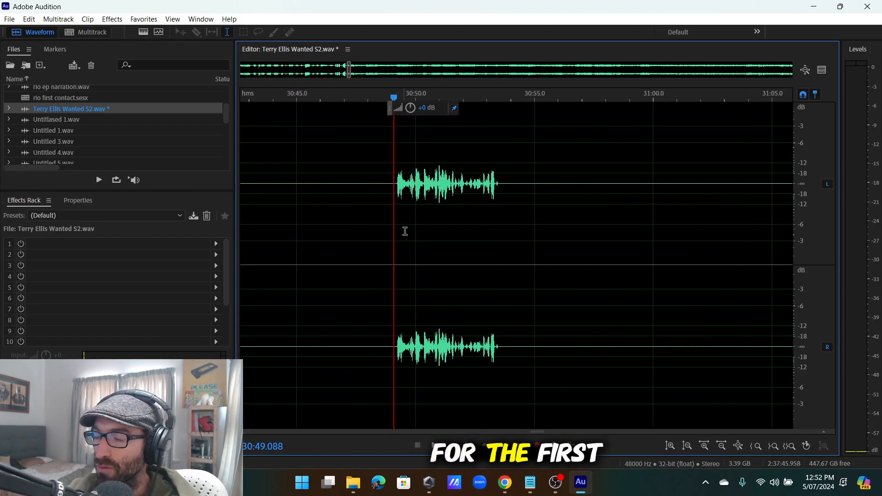
pyautogui.press('space')
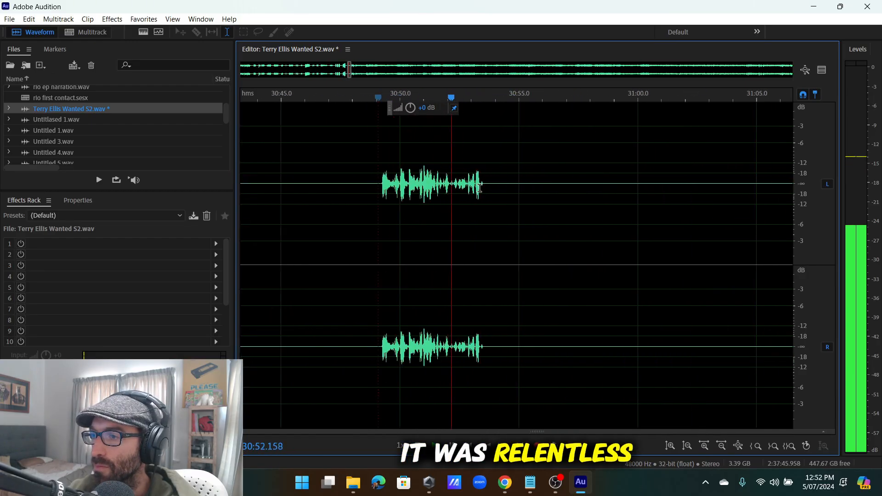
pyautogui.click(488, 182)
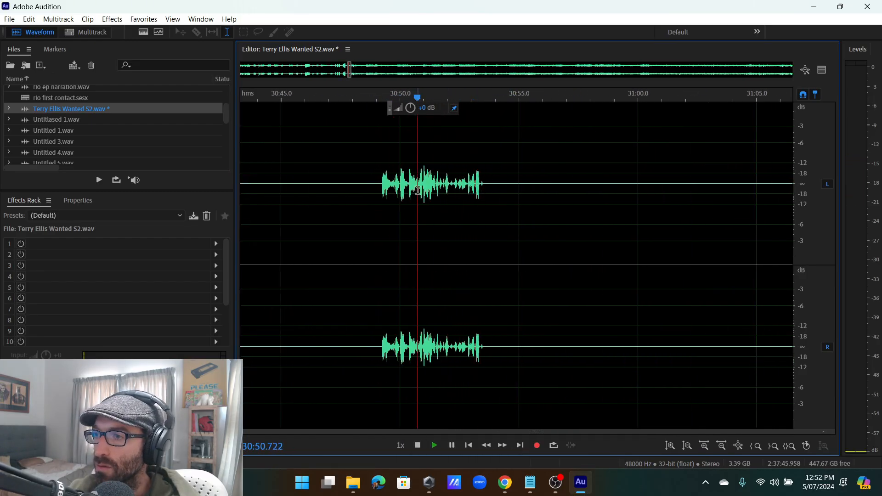
pyautogui.scroll(3, 438, 190)
pyautogui.scroll(-5, 474, 188)
pyautogui.scroll(7, 474, 186)
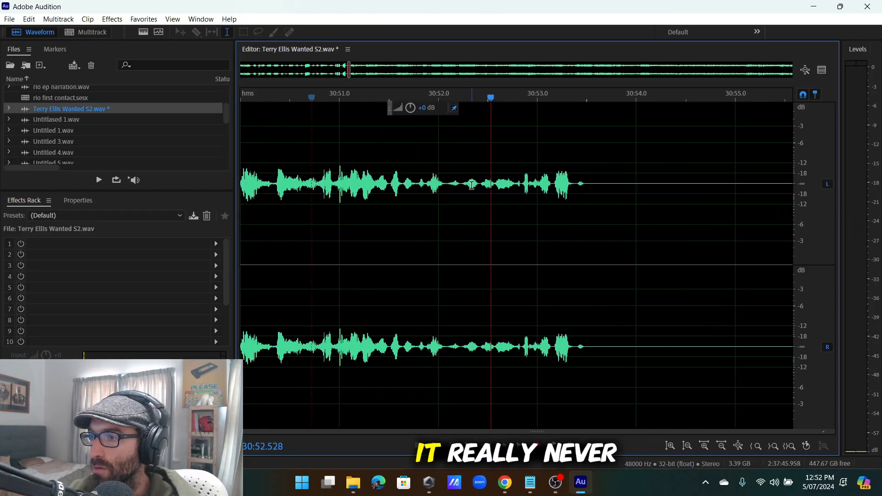
pyautogui.scroll(-5, 475, 182)
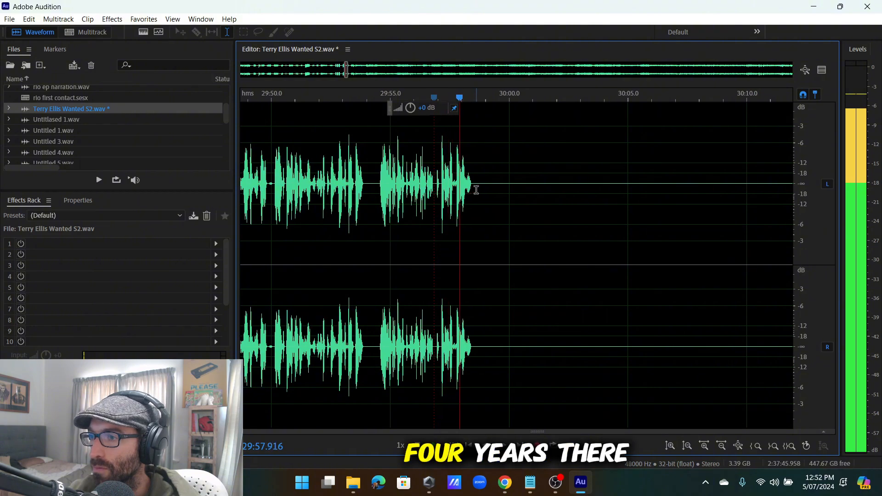
pyautogui.scroll(-6, 481, 188)
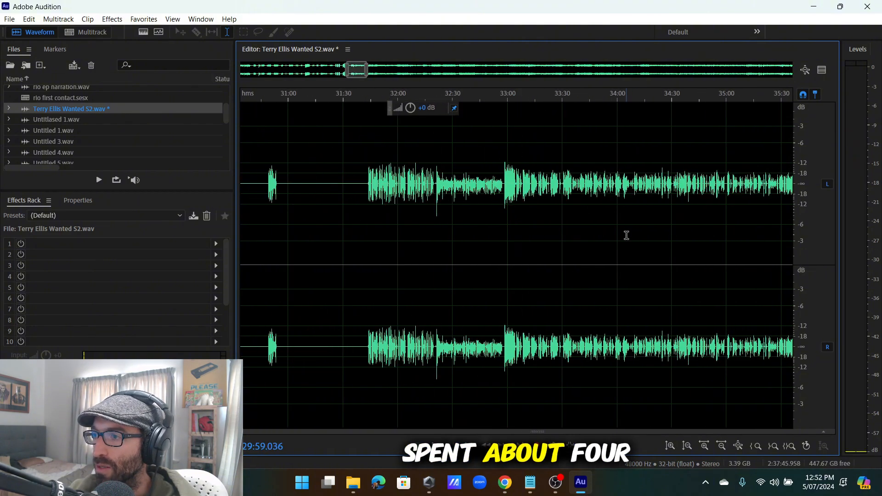
pyautogui.scroll(2, 498, 209)
pyautogui.press('space')
pyautogui.scroll(3, 375, 255)
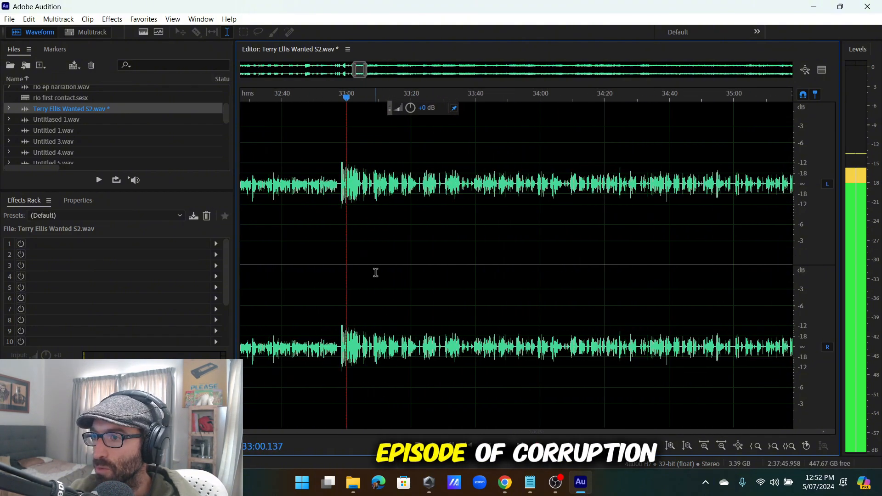
pyautogui.scroll(-5, 379, 269)
pyautogui.scroll(3, 486, 226)
pyautogui.click(498, 198)
pyautogui.scroll(2, 506, 198)
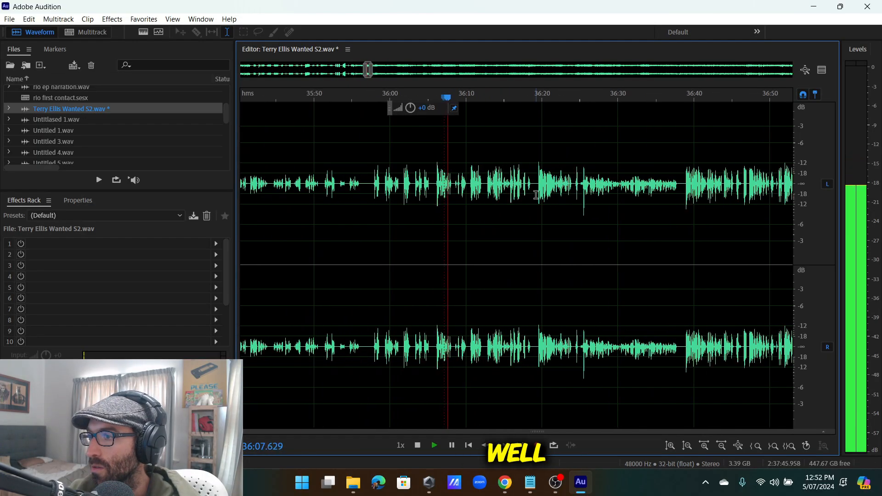
pyautogui.scroll(-5, 543, 188)
pyautogui.scroll(5, 585, 204)
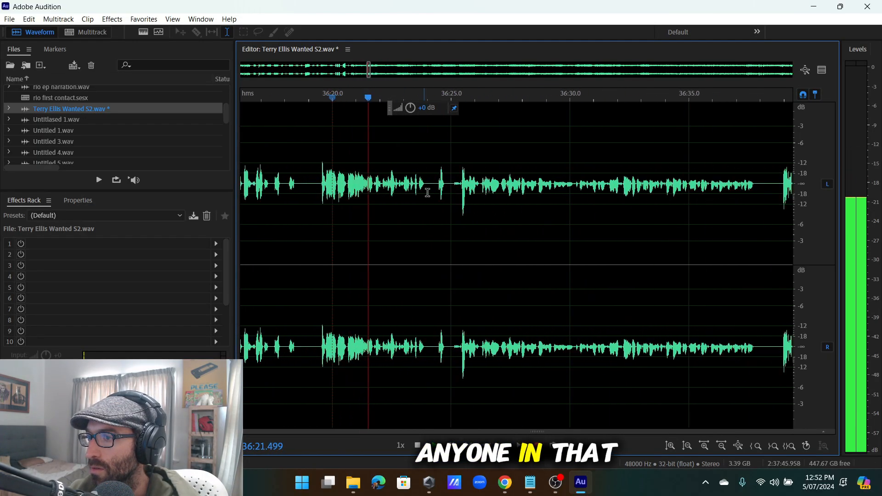
pyautogui.scroll(2, 467, 189)
pyautogui.click(489, 183)
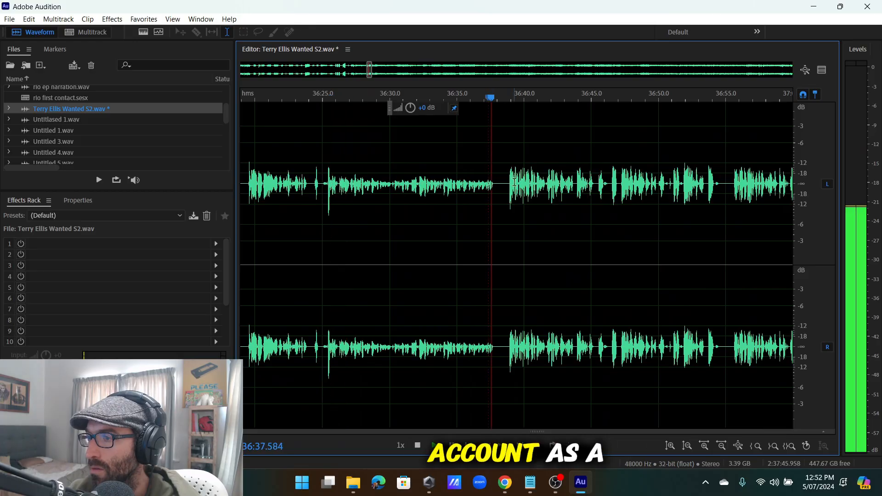
pyautogui.click(513, 188)
pyautogui.scroll(-6, 513, 187)
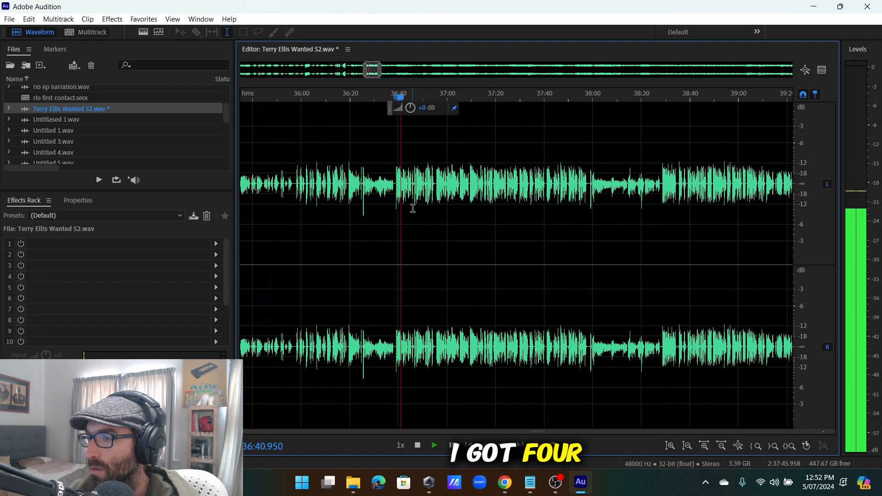
pyautogui.scroll(4, 401, 203)
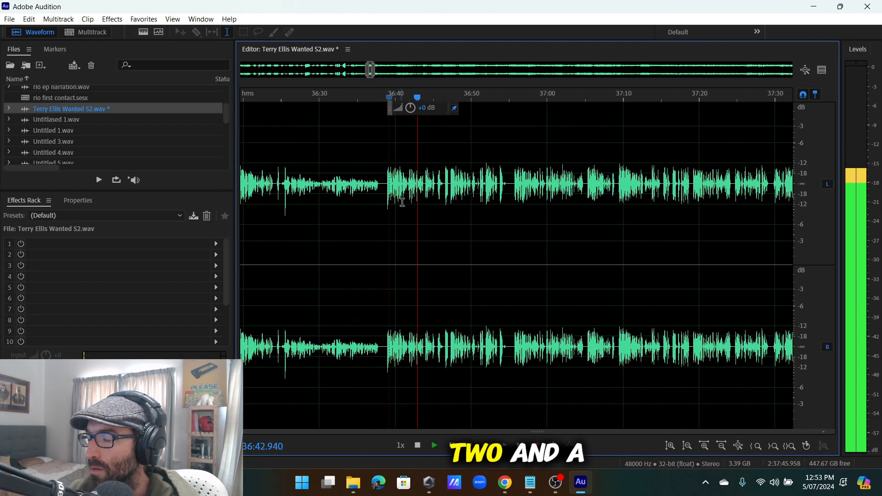
pyautogui.scroll(3, 402, 202)
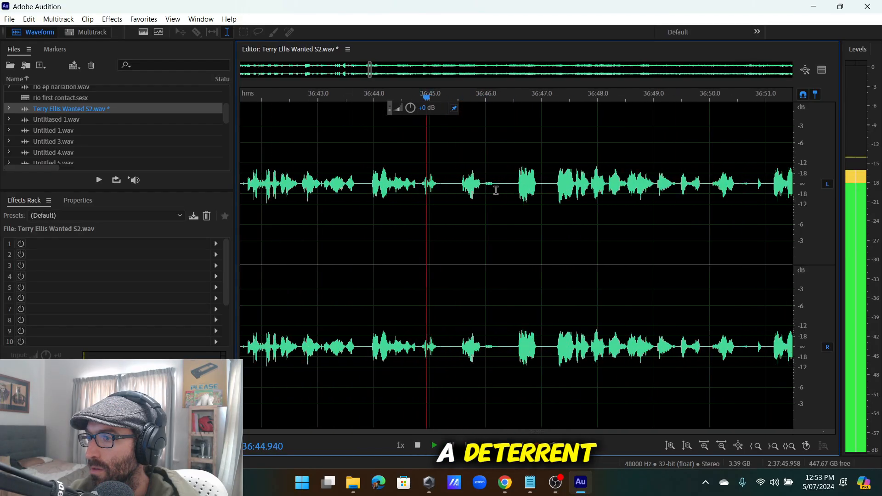
pyautogui.scroll(-6, 510, 192)
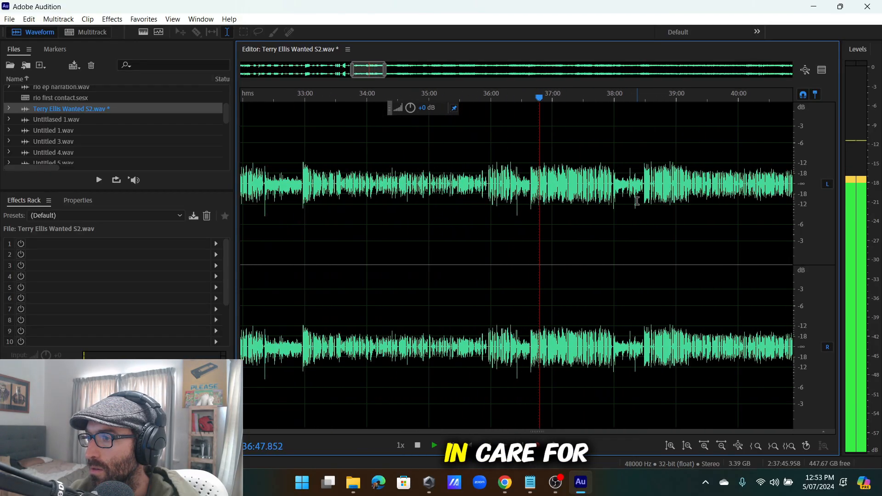
pyautogui.scroll(3, 554, 192)
pyautogui.click(508, 191)
pyautogui.scroll(-4, 508, 191)
pyautogui.scroll(4, 534, 190)
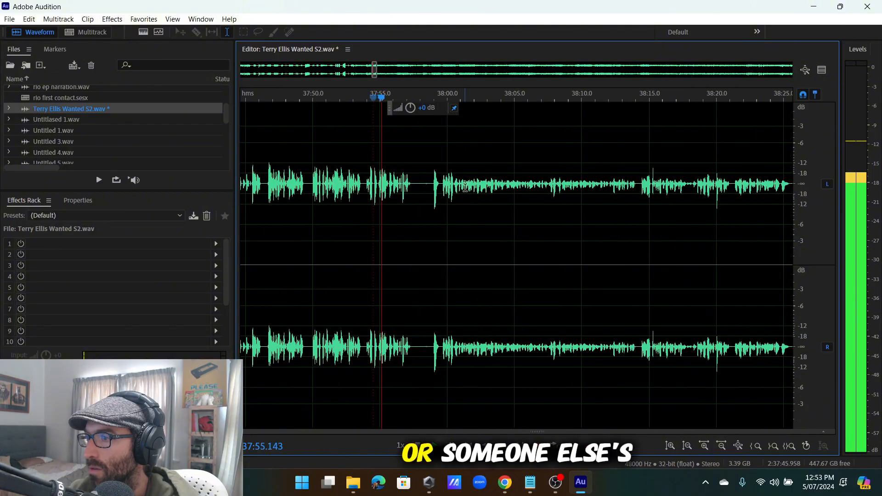
pyautogui.click(442, 190)
pyautogui.scroll(-3, 448, 189)
pyautogui.scroll(5, 571, 185)
pyautogui.click(585, 184)
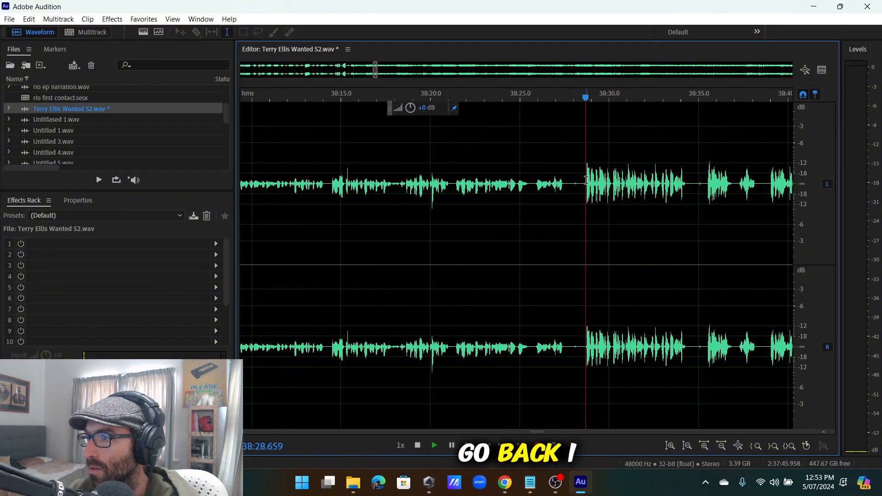
pyautogui.scroll(-8, 585, 185)
pyautogui.scroll(4, 681, 217)
pyautogui.scroll(-5, 544, 201)
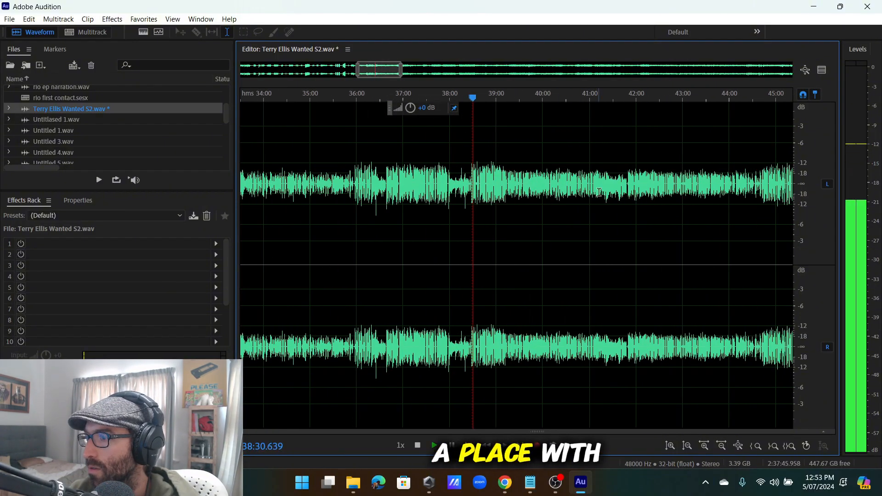
pyautogui.scroll(3, 648, 193)
pyautogui.scroll(-3, 444, 197)
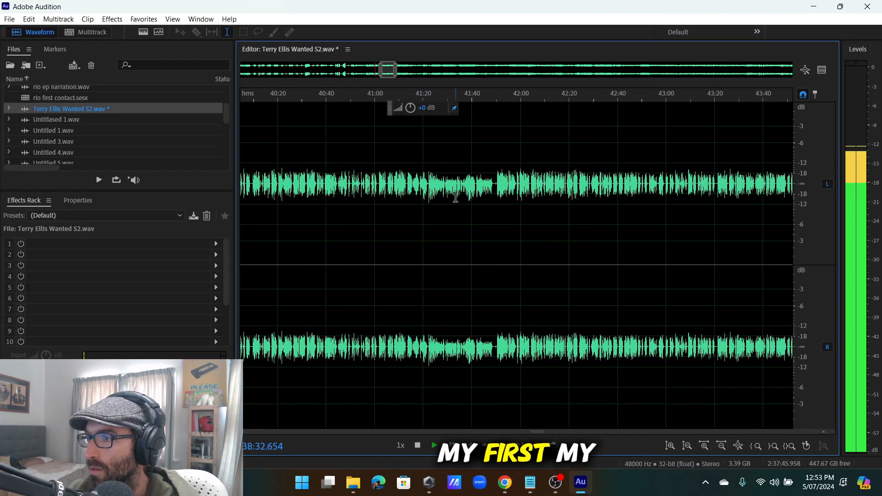
pyautogui.scroll(5, 363, 198)
pyautogui.scroll(3, 363, 198)
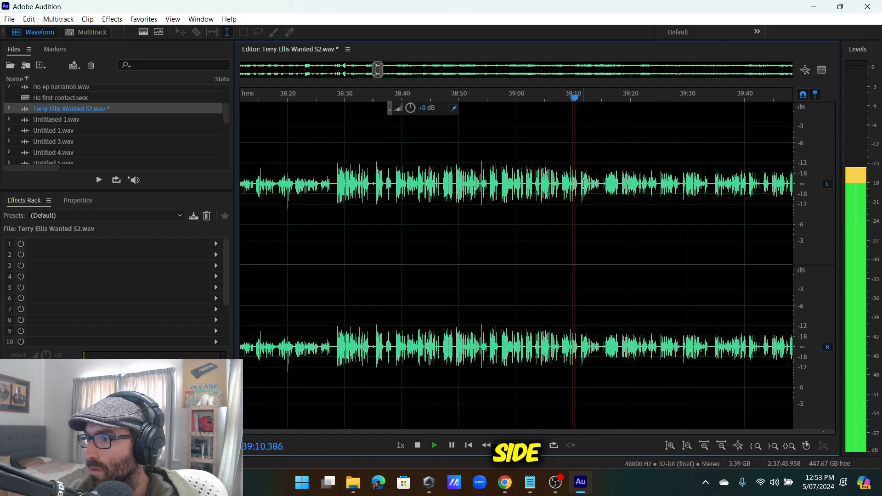
pyautogui.scroll(2, 552, 187)
pyautogui.scroll(-8, 634, 202)
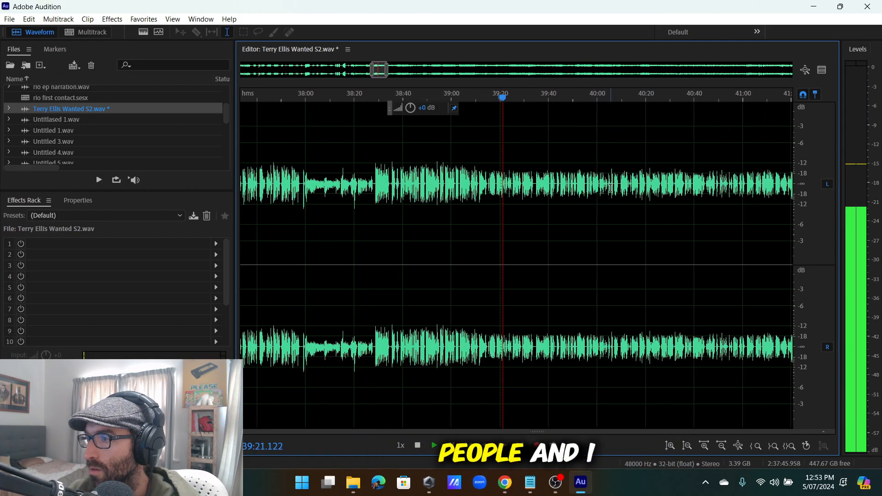
pyautogui.click(630, 202)
pyautogui.scroll(10, 598, 197)
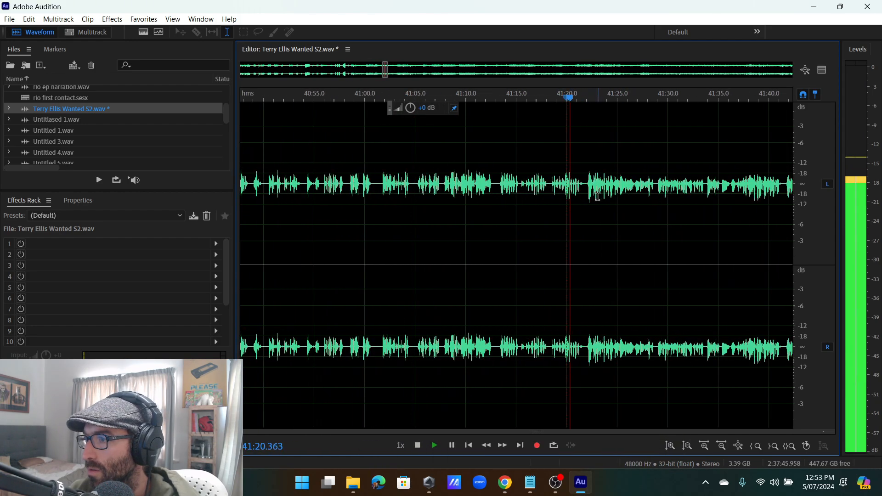
pyautogui.click(543, 187)
pyautogui.scroll(-2, 555, 186)
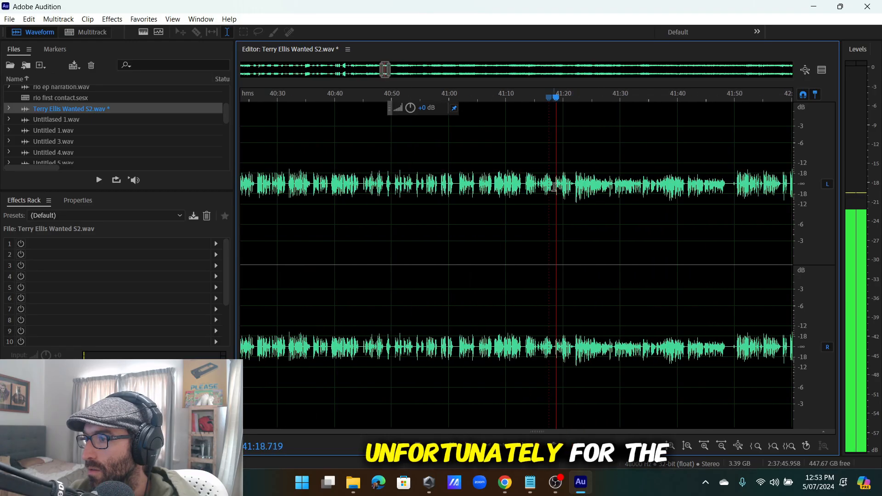
pyautogui.scroll(4, 549, 193)
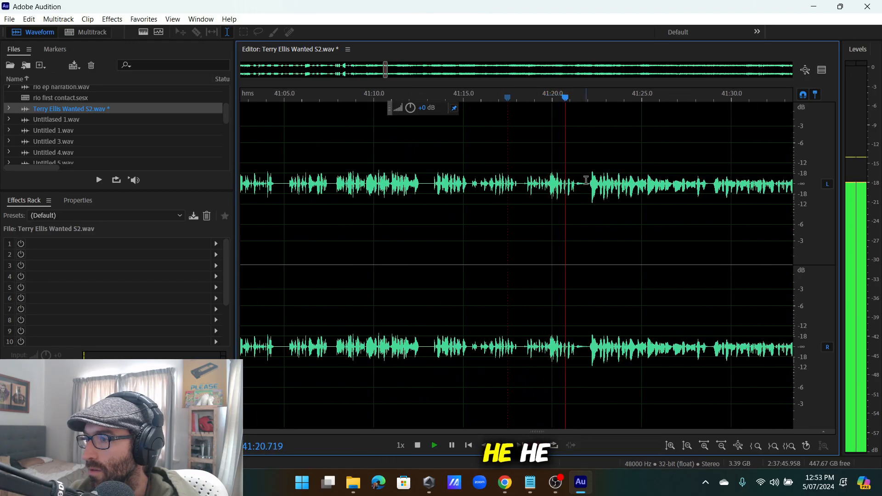
pyautogui.scroll(-4, 586, 180)
pyautogui.click(551, 188)
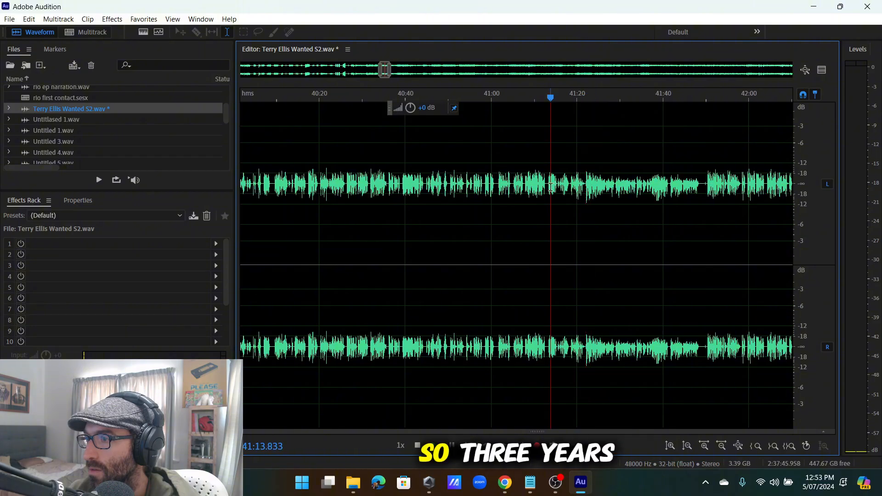
pyautogui.scroll(6, 558, 191)
pyautogui.scroll(2, 579, 191)
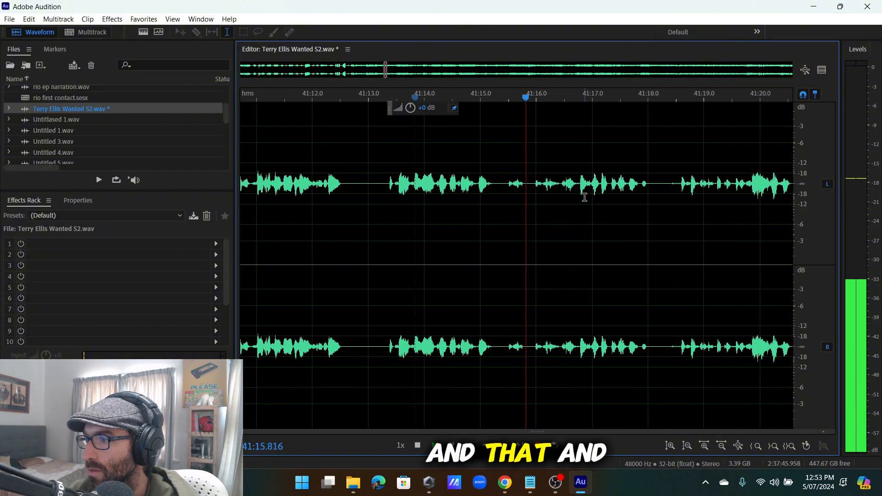
pyautogui.press('space')
pyautogui.scroll(-4, 638, 193)
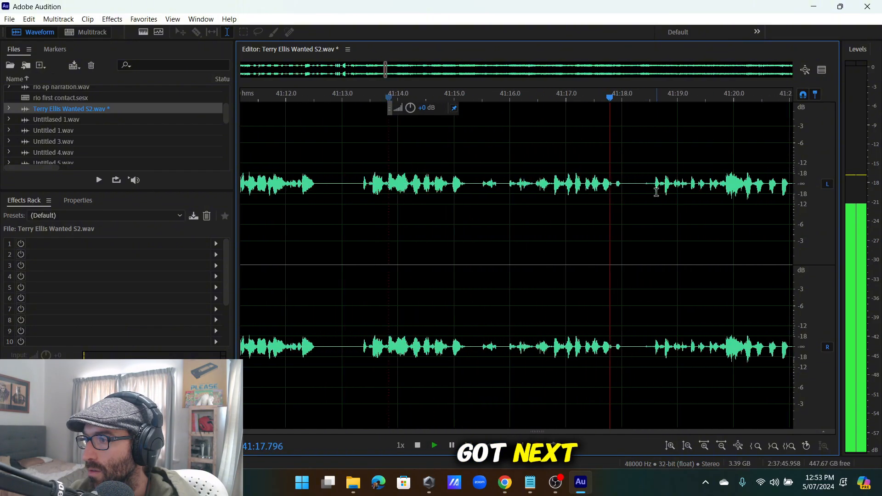
pyautogui.press('space')
pyautogui.scroll(3, 640, 191)
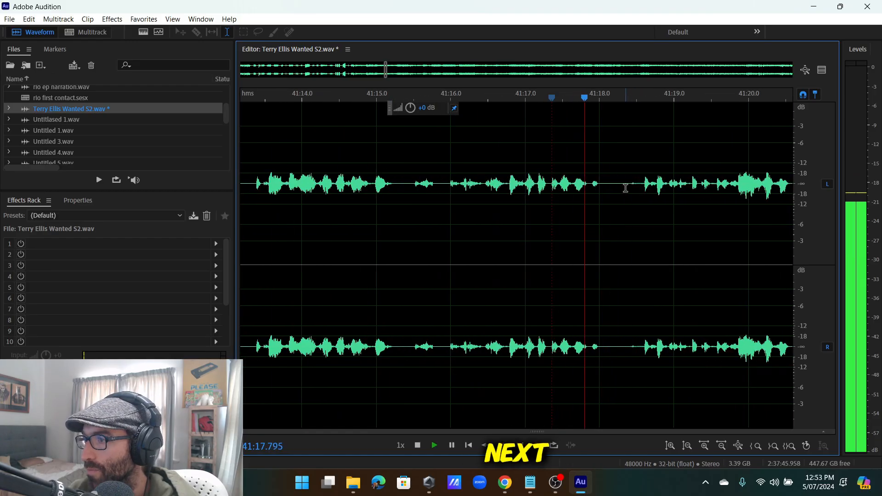
pyautogui.press('space')
pyautogui.moveTo(619, 225); pyautogui.dragTo(301, 374)
# Select the stretch from 38:28.9 to 41:18 and copy it.
pyautogui.scroll(-8, 599, 307)
pyautogui.moveTo(301, 374); pyautogui.dragTo(353, 370)
pyautogui.press('space')
pyautogui.moveTo(353, 363); pyautogui.dragTo(315, 341)
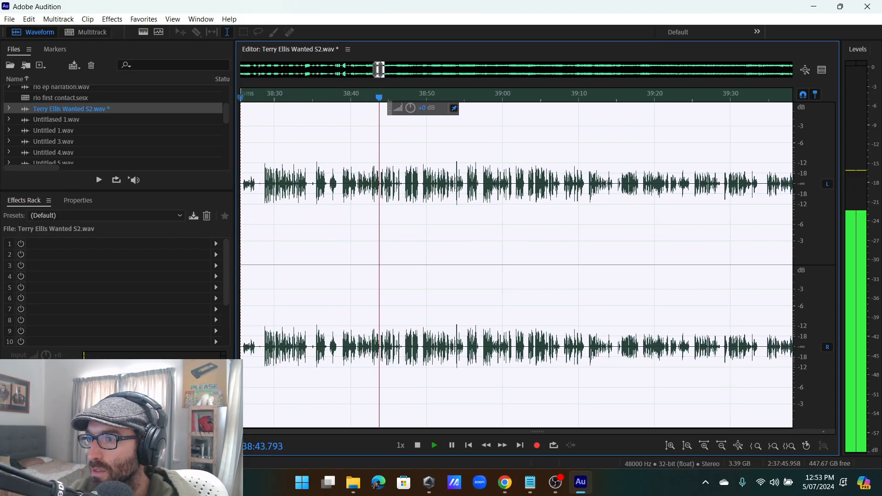
pyautogui.scroll(5, 328, 340)
pyautogui.press('space')
pyautogui.press('space')
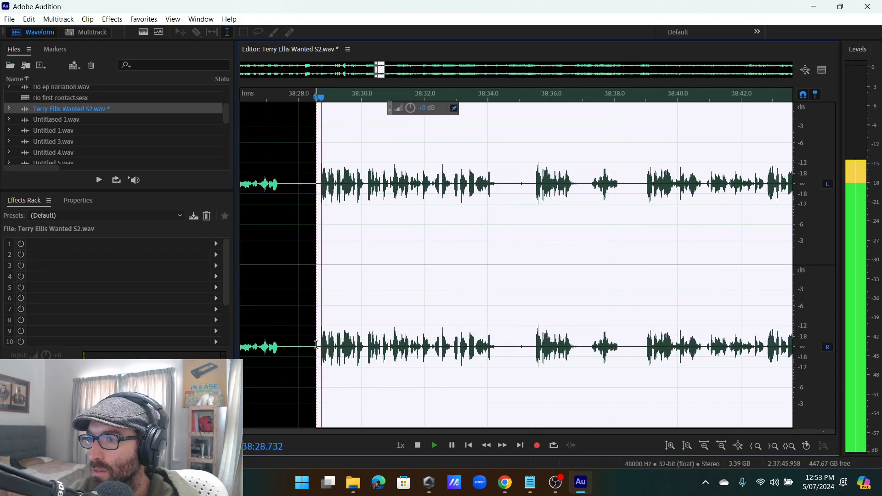
pyautogui.scroll(-5, 367, 294)
pyautogui.press('space')
pyautogui.rightClick(435, 347)
pyautogui.click(475, 321)
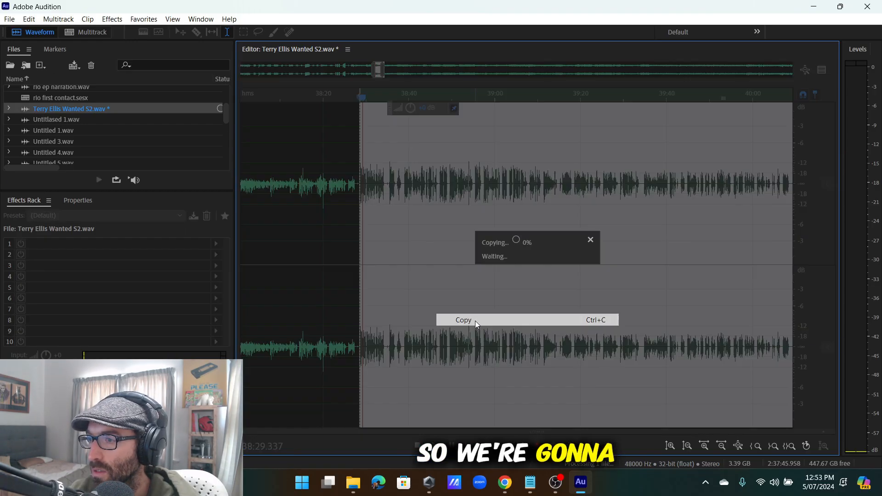
# Audition the audio between 27:07 and 28:04 to find the paste point.
pyautogui.scroll(-5, 478, 317)
pyautogui.scroll(-4, 344, 187)
pyautogui.scroll(4, 328, 187)
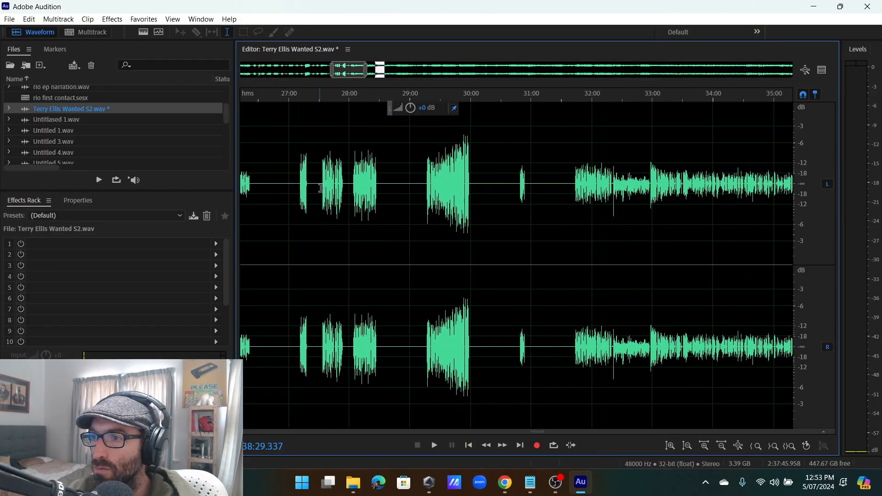
pyautogui.click(324, 189)
pyautogui.press('space')
pyautogui.scroll(-1, 325, 189)
pyautogui.scroll(3, 310, 191)
pyautogui.scroll(2, 486, 192)
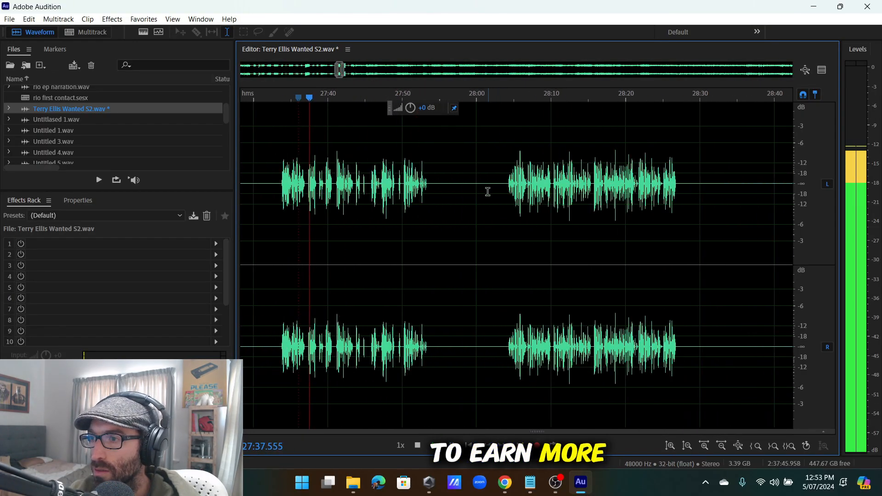
pyautogui.click(415, 181)
pyautogui.scroll(-5, 418, 183)
pyautogui.scroll(5, 438, 185)
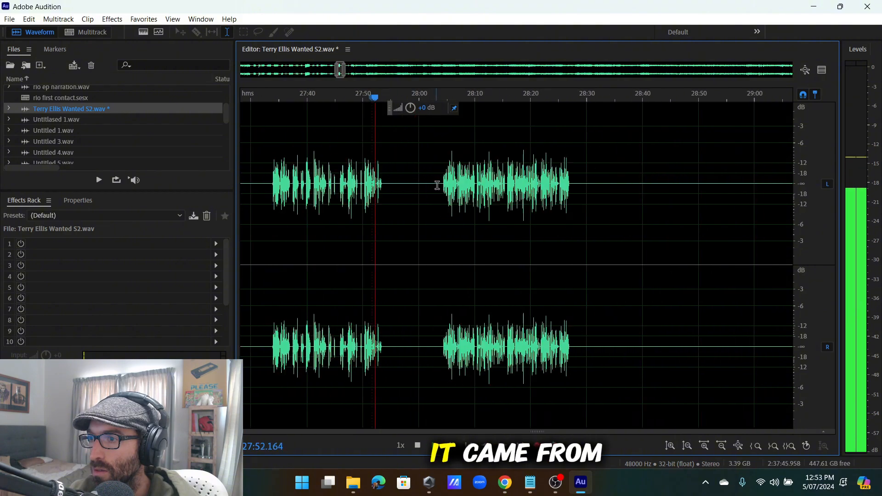
pyautogui.click(447, 184)
pyautogui.scroll(-6, 447, 185)
pyautogui.scroll(6, 442, 188)
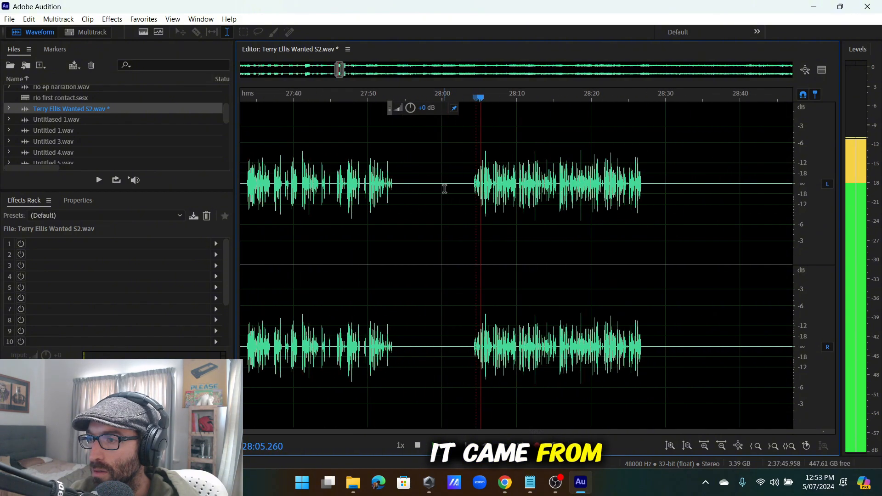
pyautogui.scroll(-6, 454, 188)
pyautogui.click(384, 190)
pyautogui.scroll(5, 391, 191)
pyautogui.click(398, 190)
pyautogui.scroll(-4, 417, 192)
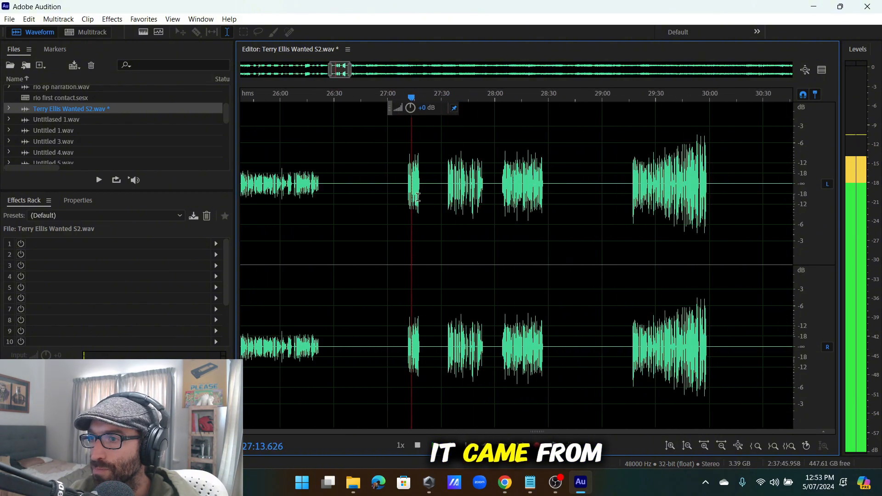
pyautogui.scroll(5, 438, 193)
# Paste the copied audio into the silent gap near 27:20 and play back to verify.
pyautogui.click(373, 193)
pyautogui.scroll(4, 374, 197)
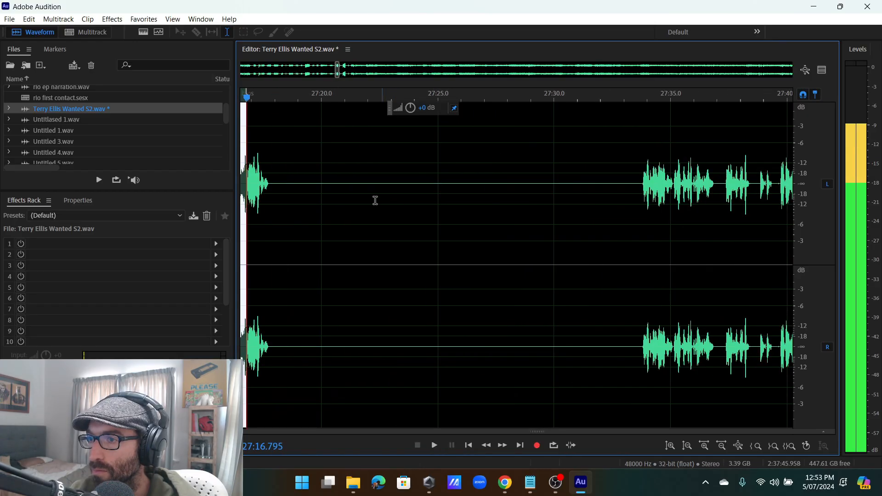
pyautogui.scroll(2, 295, 190)
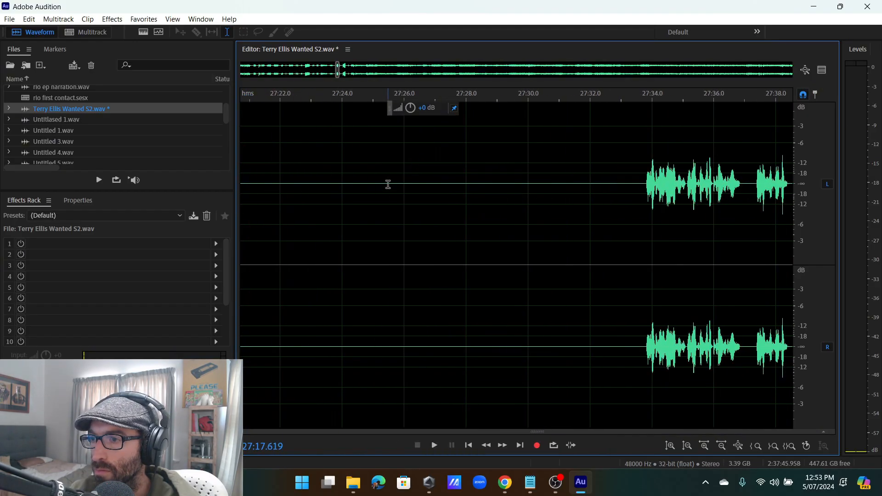
pyautogui.hotkey('ctrl', 'v')
pyautogui.scroll(-15, 388, 202)
pyautogui.click(408, 203)
pyautogui.press('space')
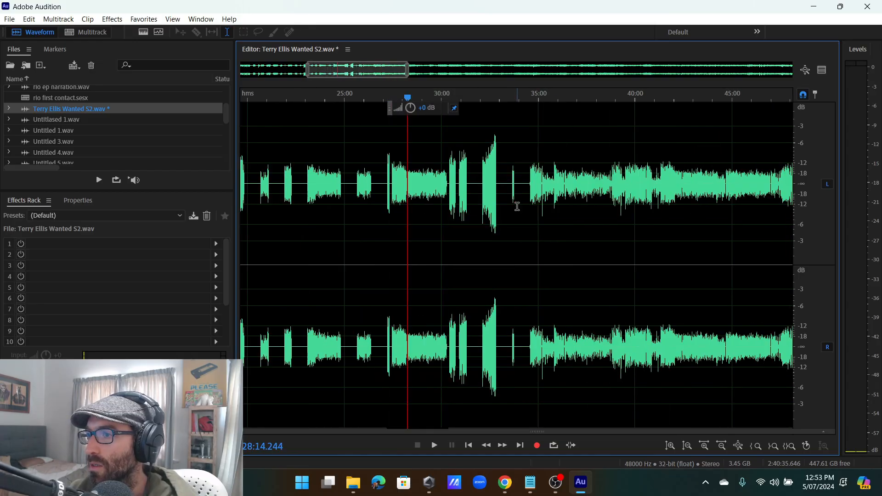
pyautogui.scroll(5, 518, 205)
pyautogui.click(401, 182)
# Select 0:00 to 32:50.184 and copy it into a new file.
pyautogui.scroll(4, 459, 193)
pyautogui.scroll(6, 306, 191)
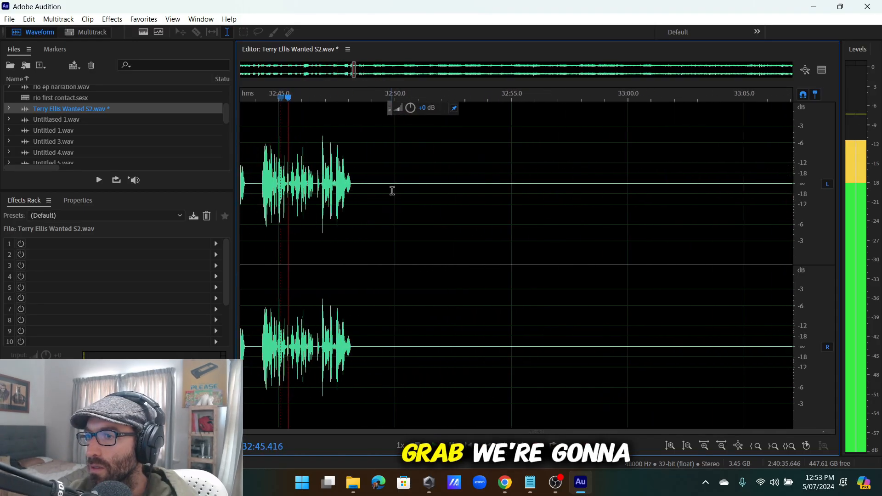
pyautogui.press('space')
pyautogui.click(403, 249)
pyautogui.scroll(-8, 403, 249)
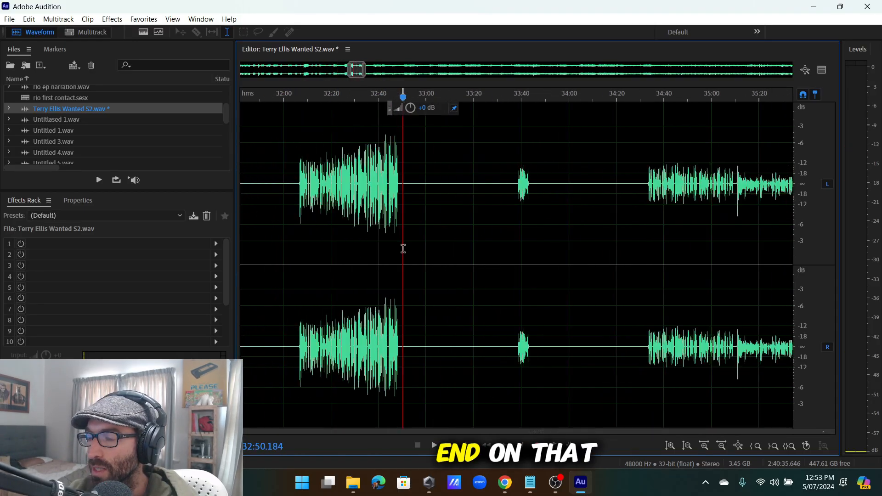
pyautogui.moveTo(403, 249); pyautogui.dragTo(2, 300)
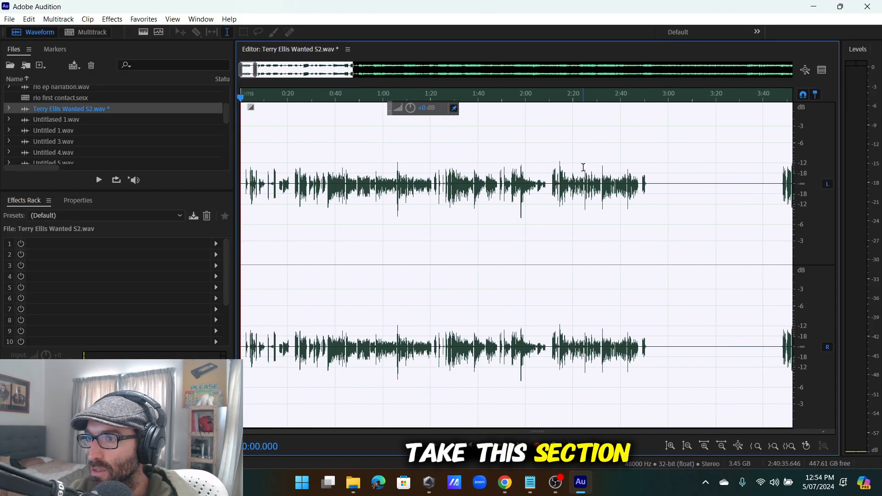
pyautogui.scroll(-6, 565, 165)
pyautogui.rightClick(543, 162)
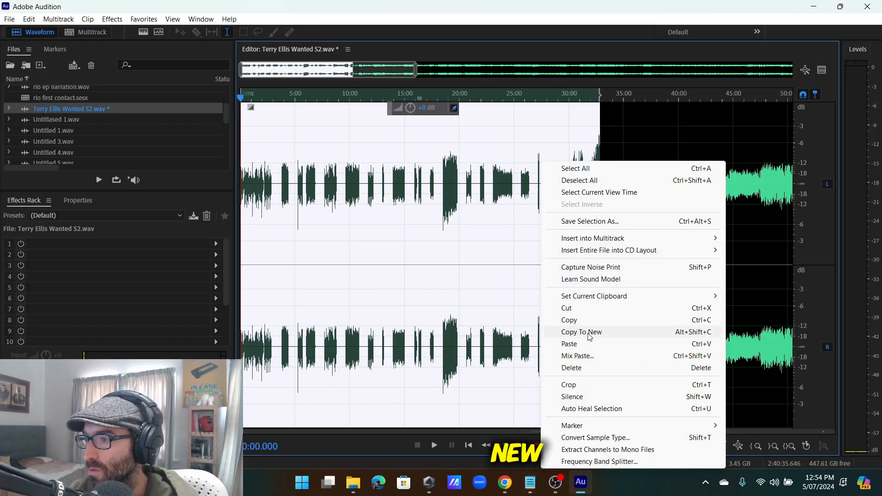
pyautogui.click(589, 335)
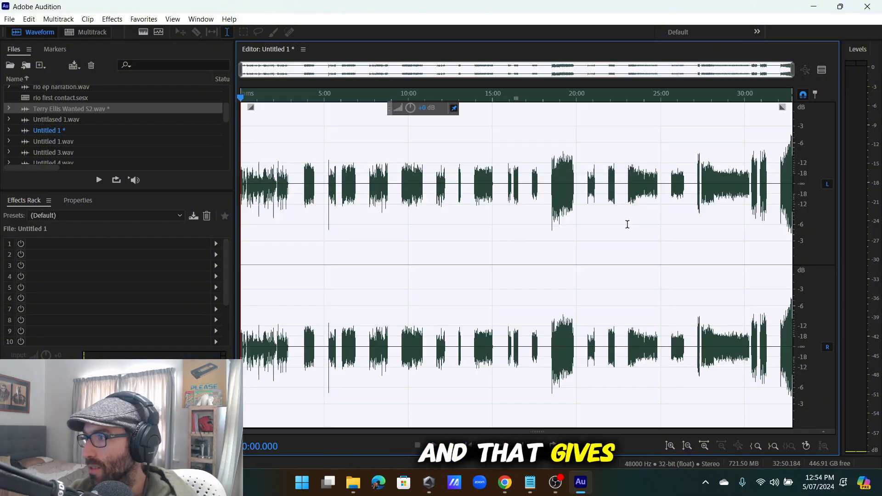
# Select all the audio in the new Untitled 1 file.
pyautogui.scroll(6, 259, 194)
pyautogui.moveTo(380, 207); pyautogui.dragTo(240, 212)
pyautogui.click(335, 219)
pyautogui.scroll(-6, 367, 219)
pyautogui.scroll(5, 268, 197)
pyautogui.scroll(-5, 276, 200)
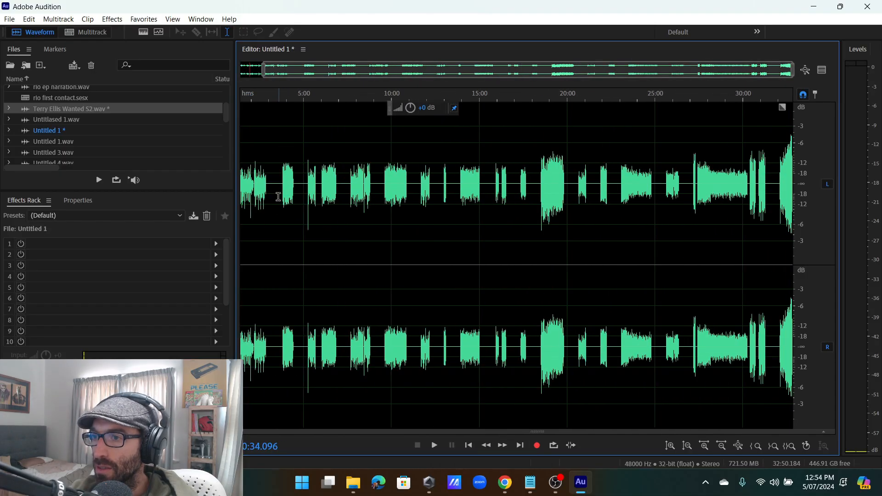
pyautogui.hotkey('ctrl', 'a')
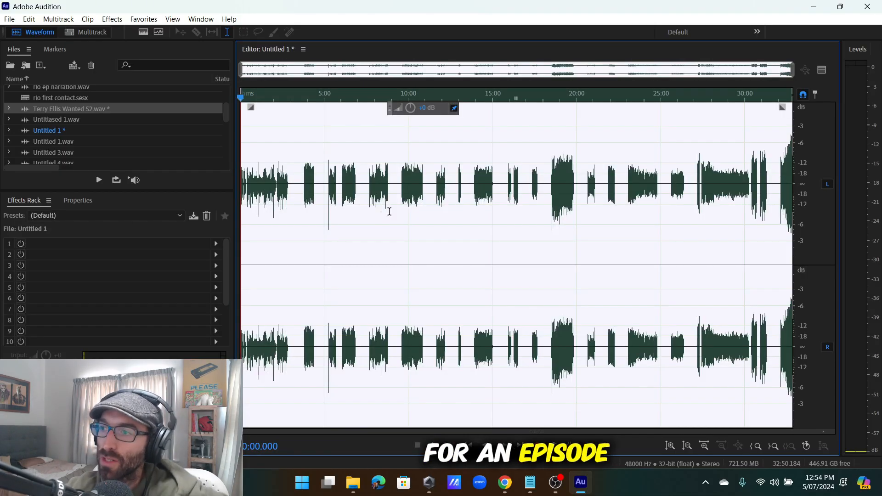